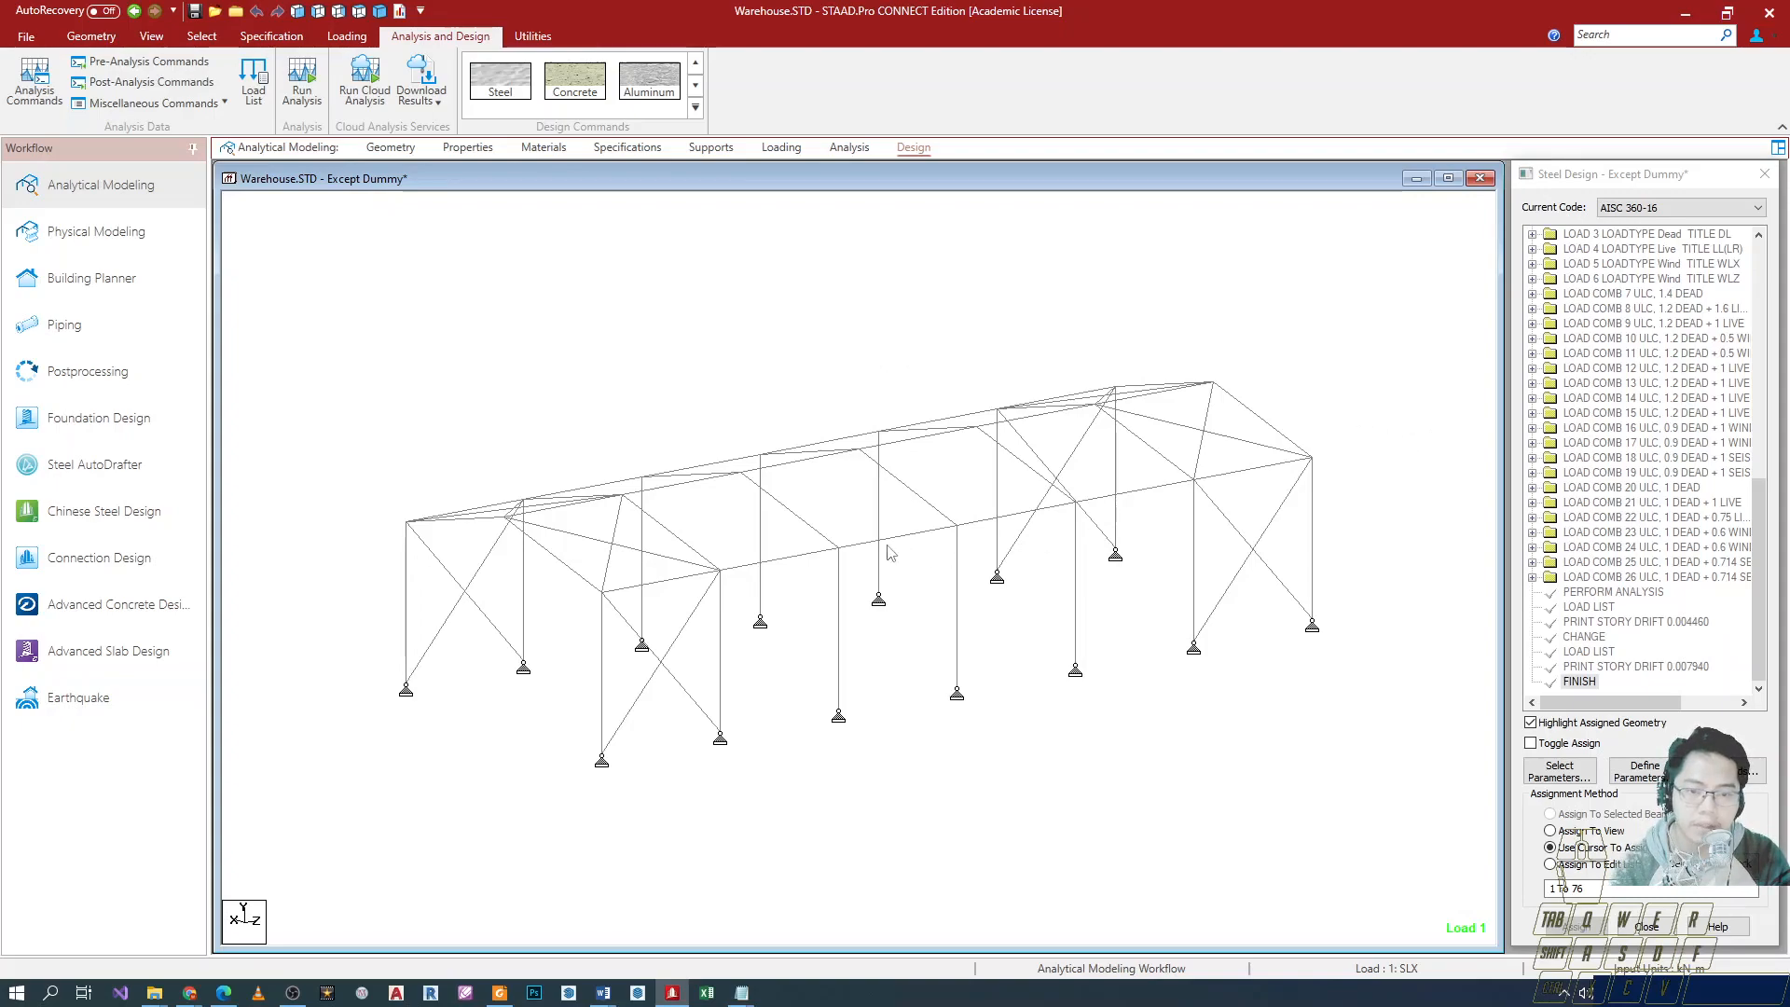
Set the current steel design code to AISC 360-05.
scroll(763, 357, "down", 3)
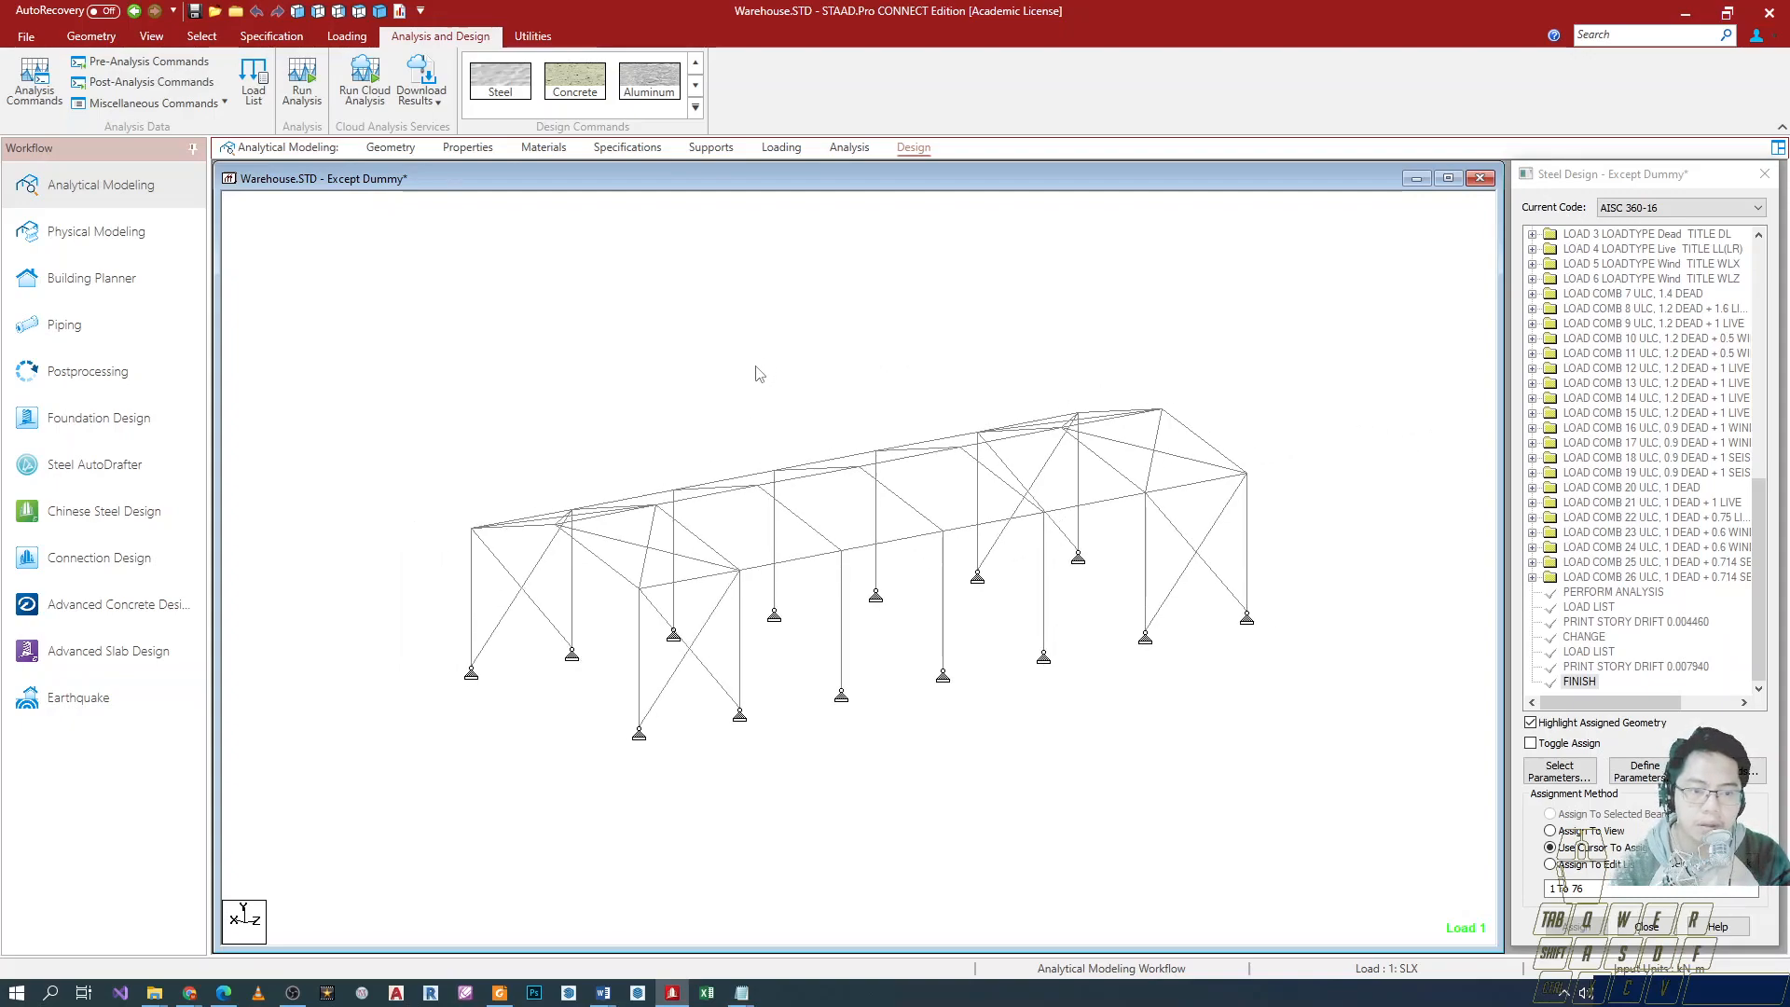
key("Left")
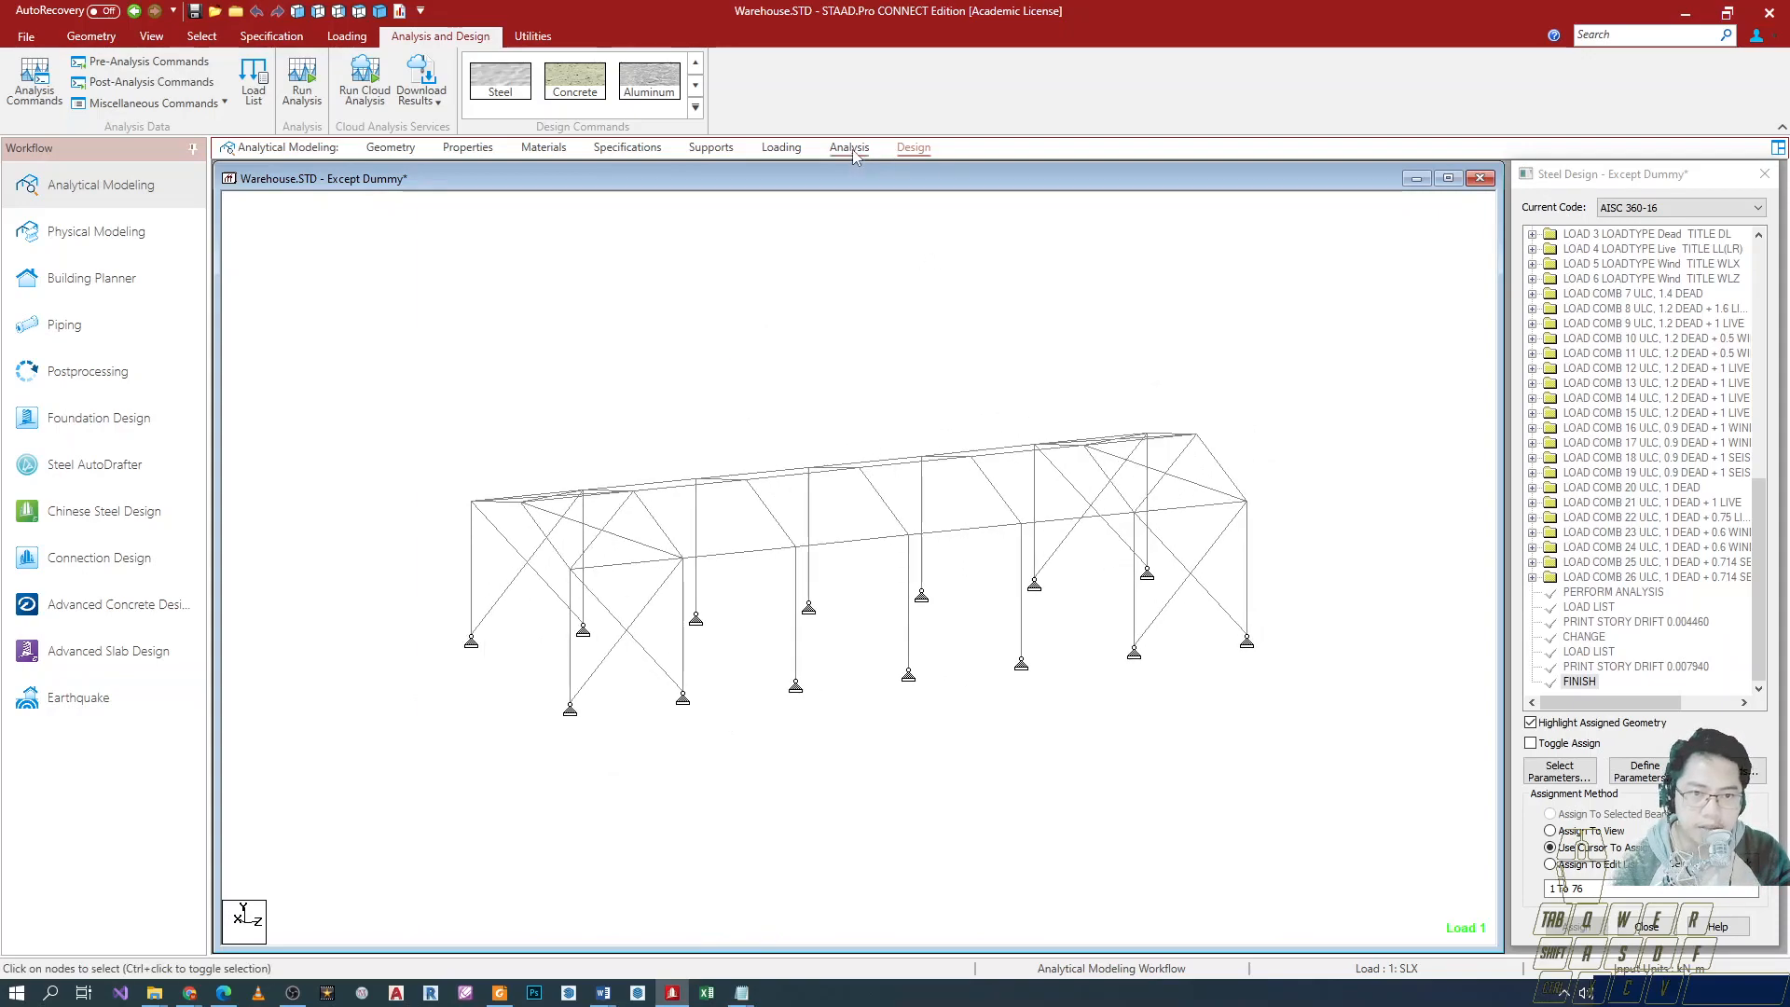
mouse_move(1534, 566)
left_mouse_down()
mouse_move(1585, 613)
mouse_move(1751, 696)
left_mouse_up()
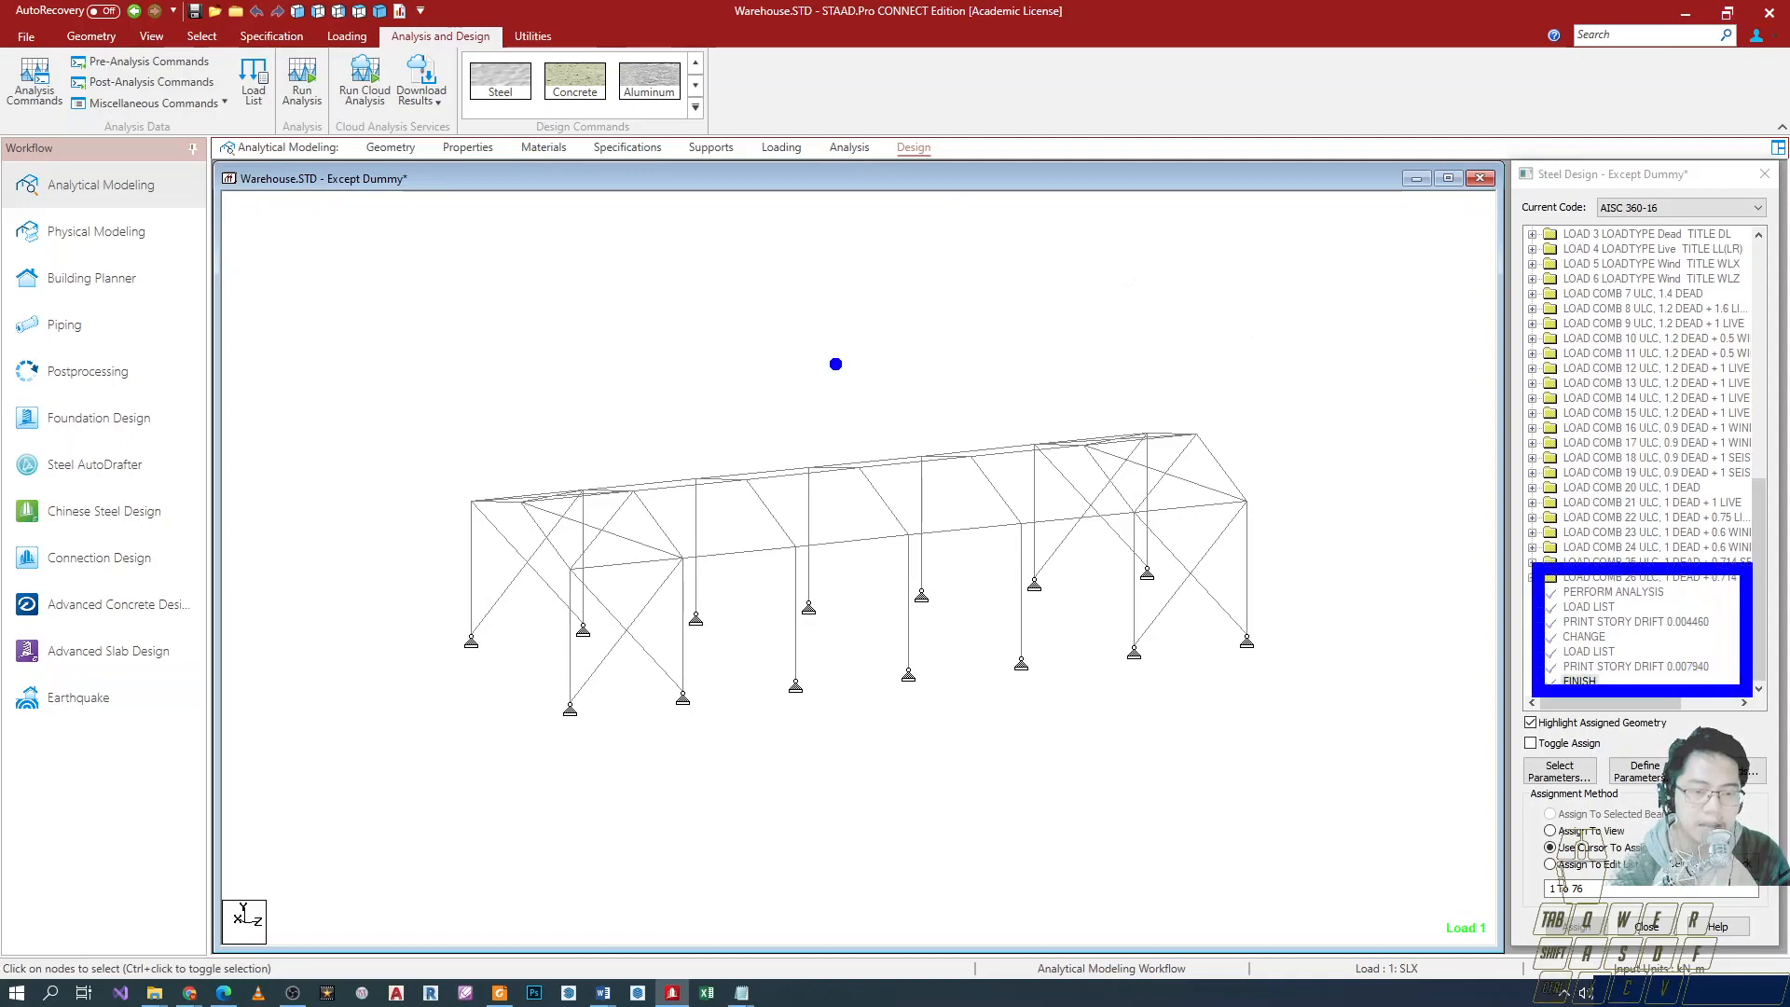
key("Escape")
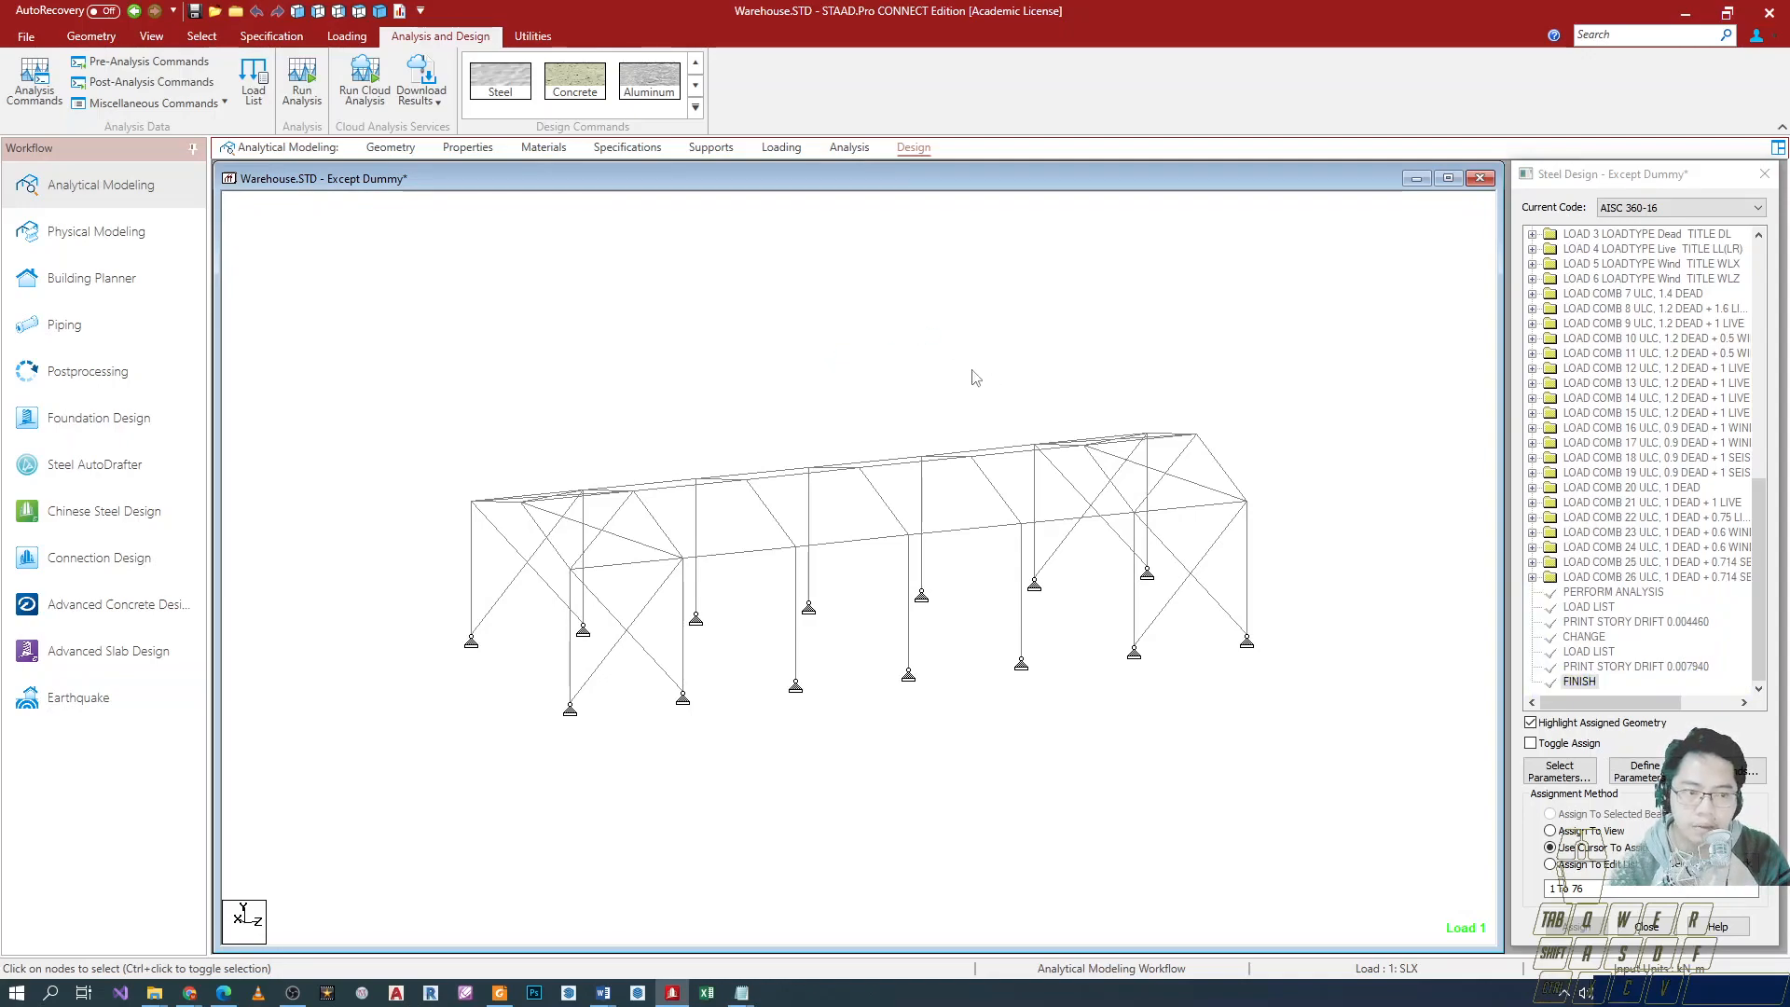
left_click(1720, 207)
scroll(1655, 292, "up", 2)
left_click(1646, 273)
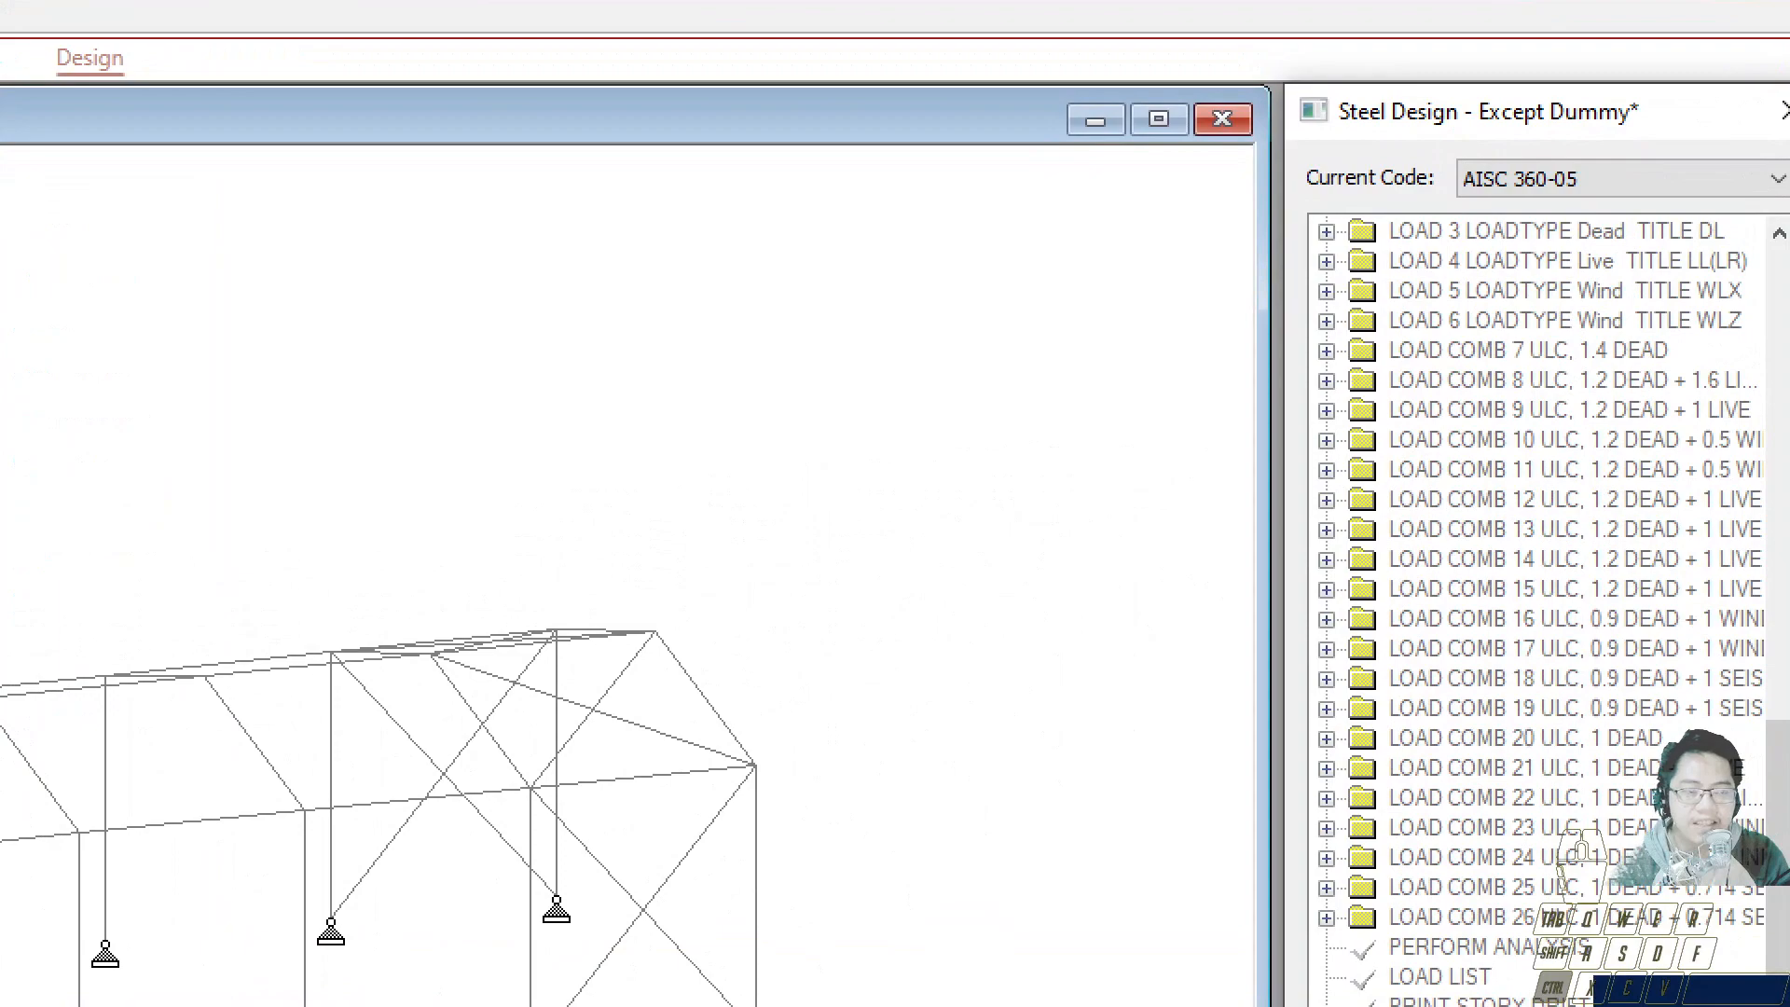
key("ctrl+2")
mouse_move(1436, 138)
left_mouse_down("ctrl")
mouse_move(1580, 237)
mouse_move(1658, 248)
left_mouse_up("ctrl")
key("Escape")
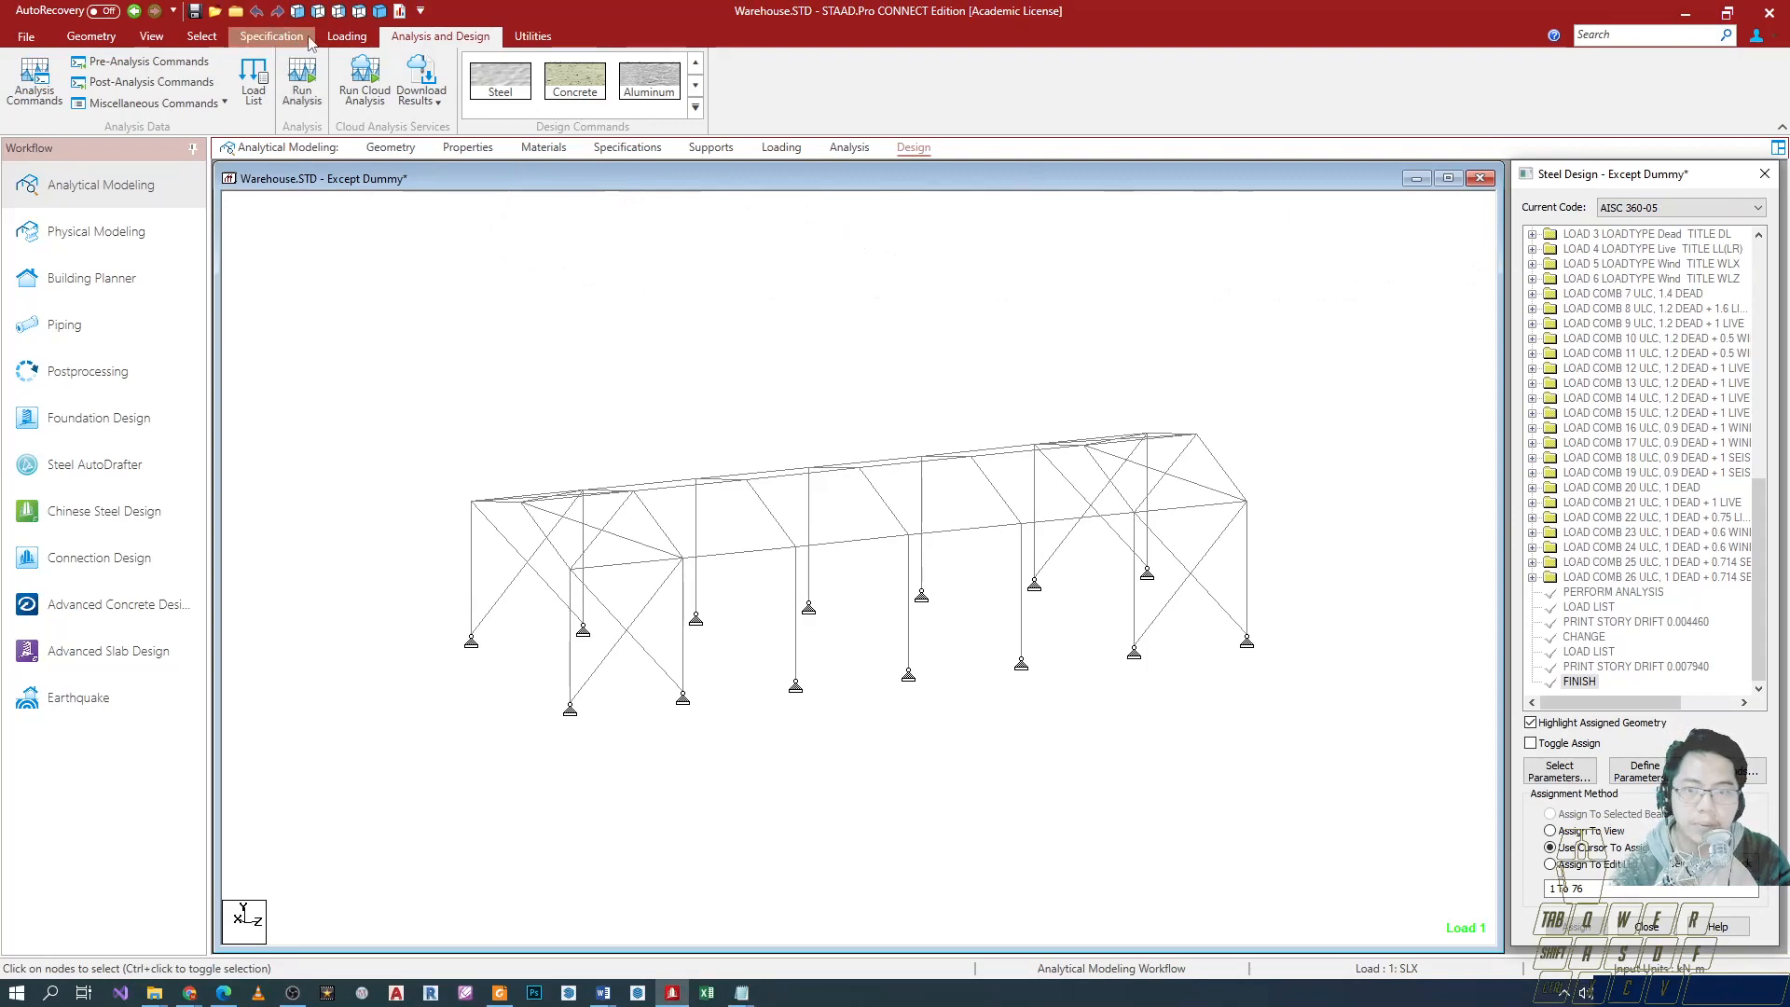
Reopen the steel design commands and select AISC 360-05 as the current code.
left_click(347, 37)
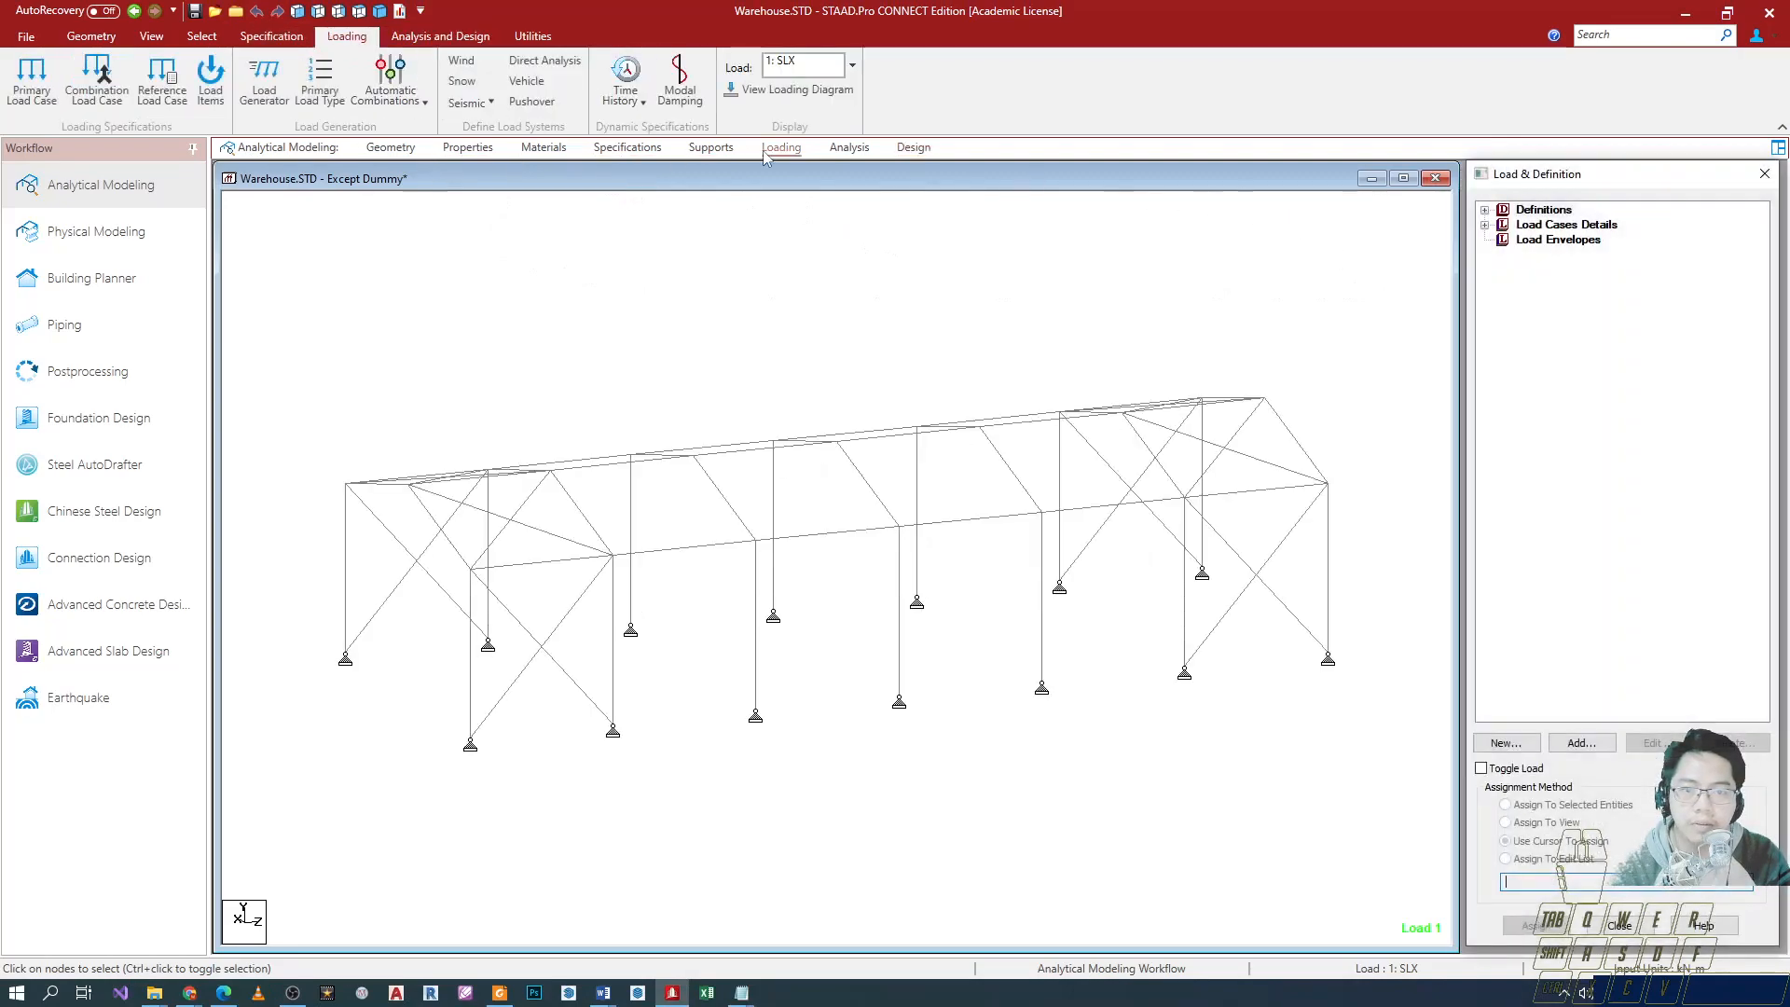
left_click(438, 37)
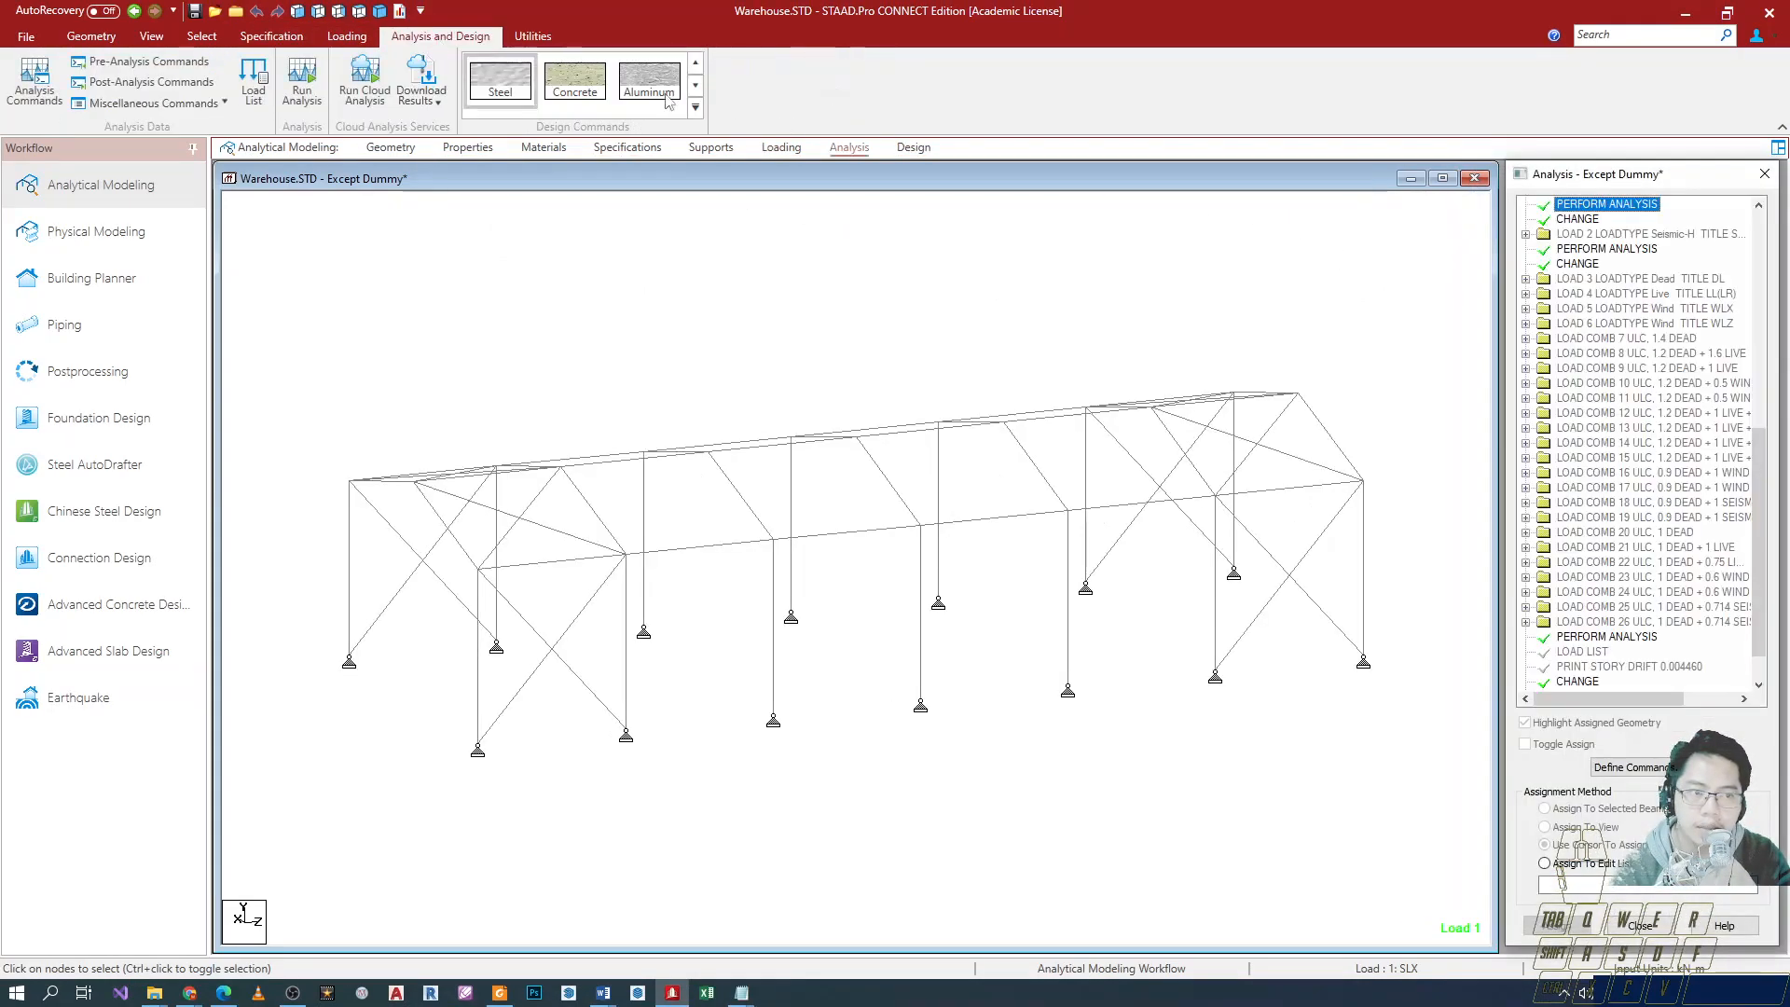
key("ctrl+2")
left_click_drag(465, 53, 553, 117, "ctrl")
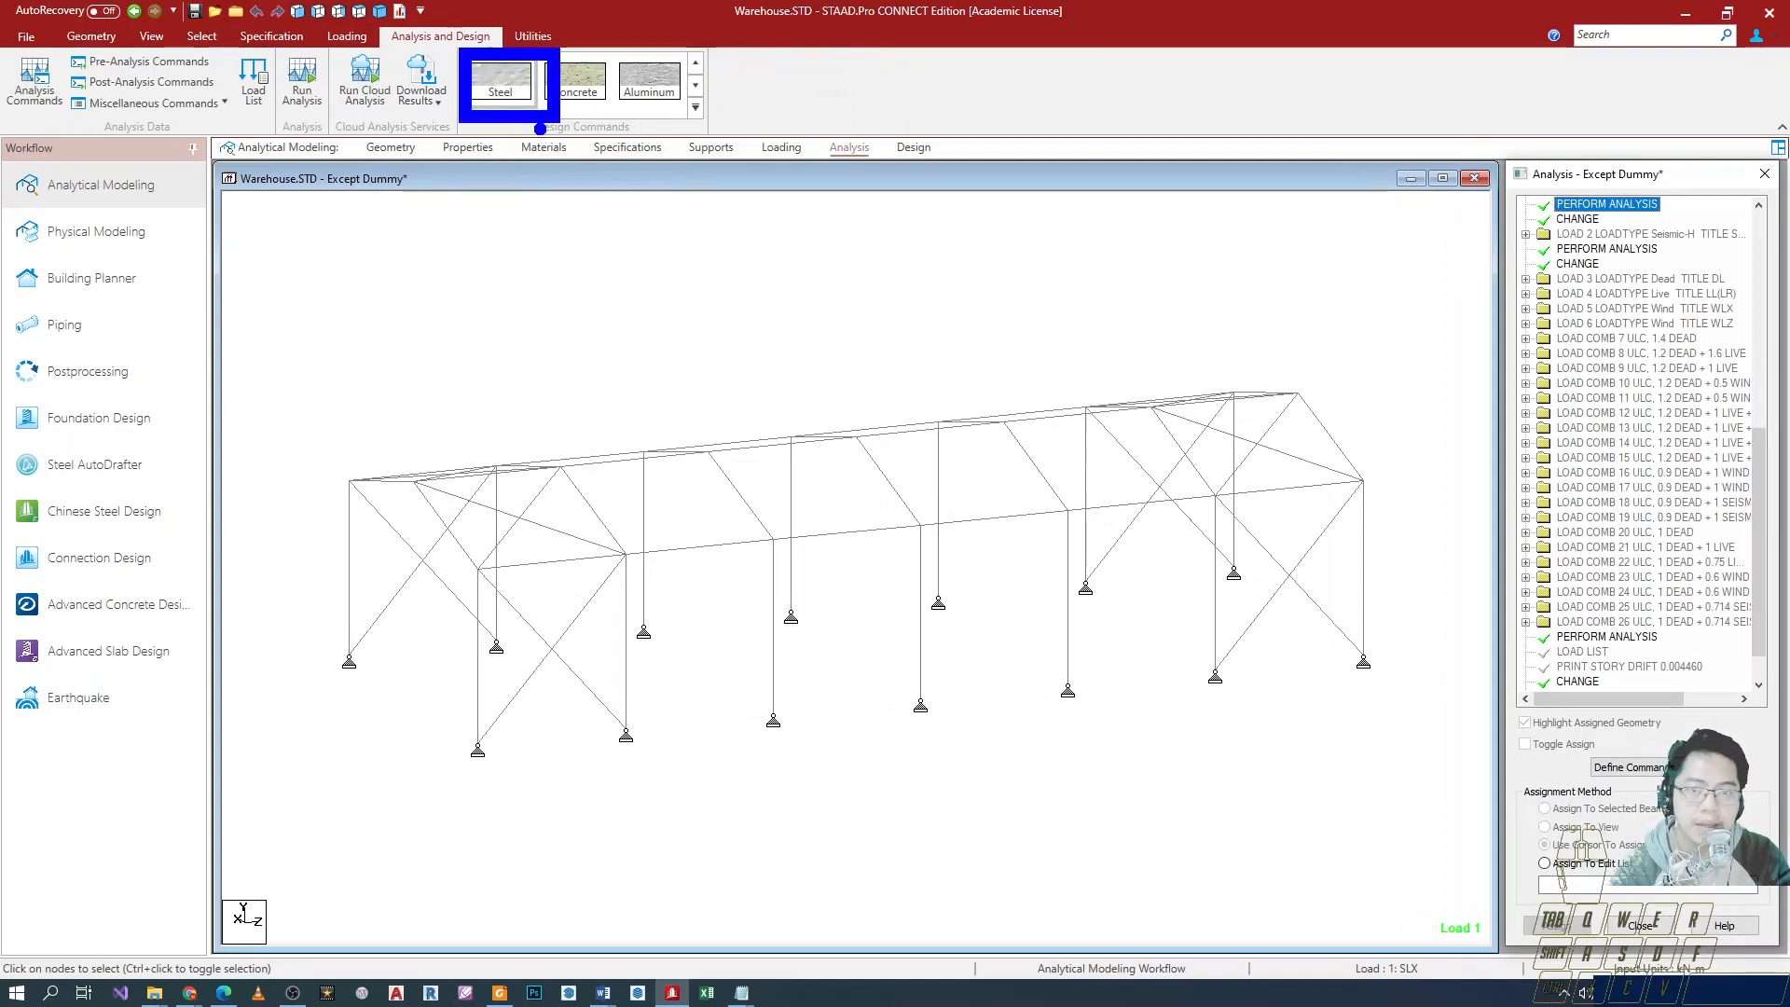
left_click(523, 90)
left_click(1616, 209)
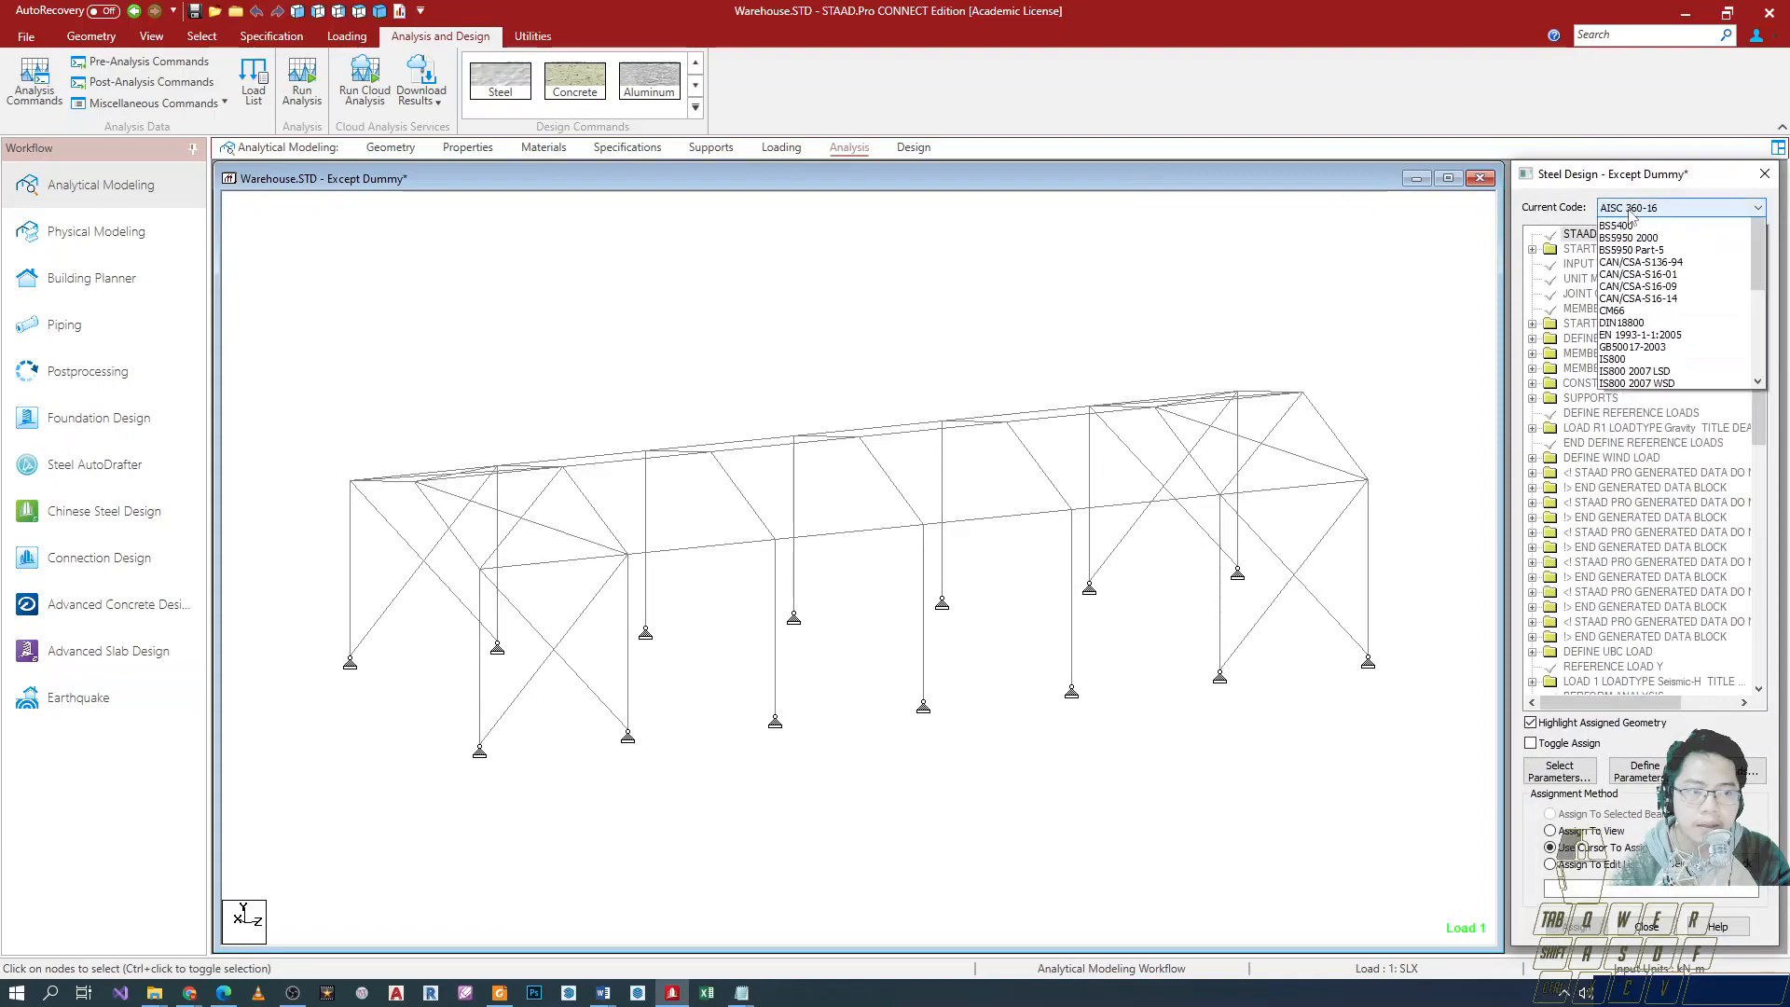
key("ctrl+2")
left_click_drag(1513, 186, 1688, 259, "ctrl")
key("Escape")
left_click(1655, 207)
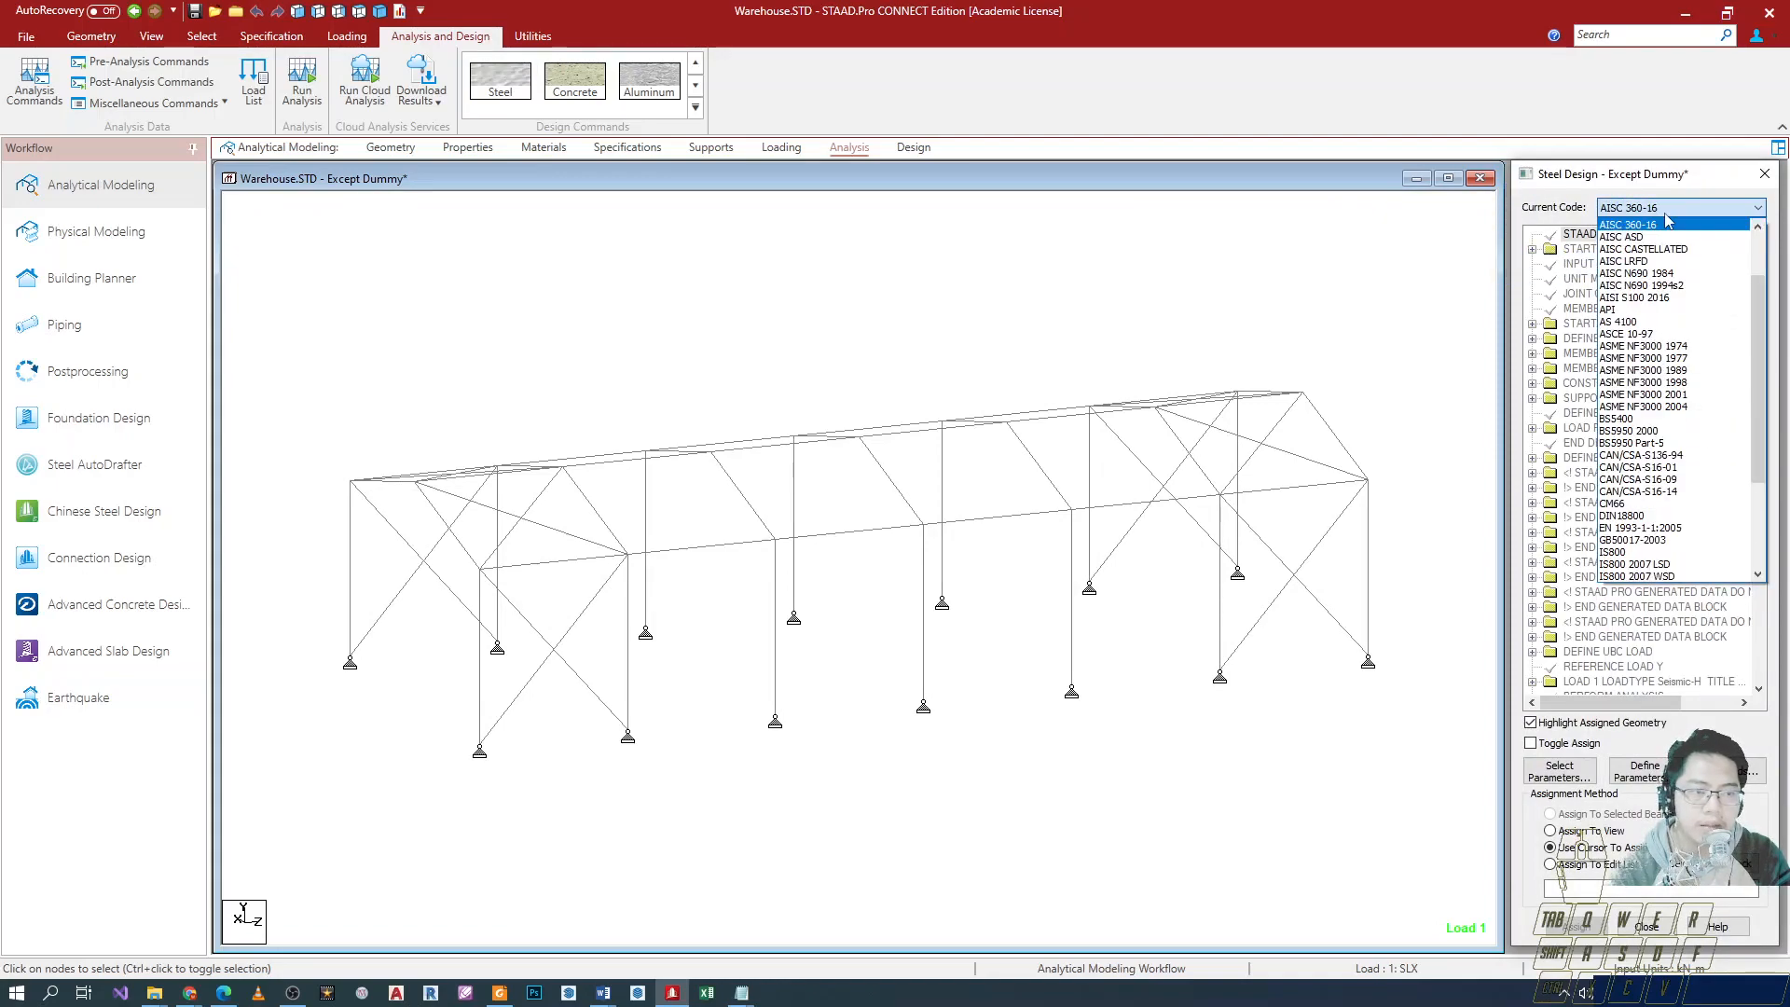
left_click(1661, 239)
Undock the Steel Design dialog over the model view and make it taller to show more of the command list.
left_click(1260, 244)
left_click_drag(1604, 182, 835, 37)
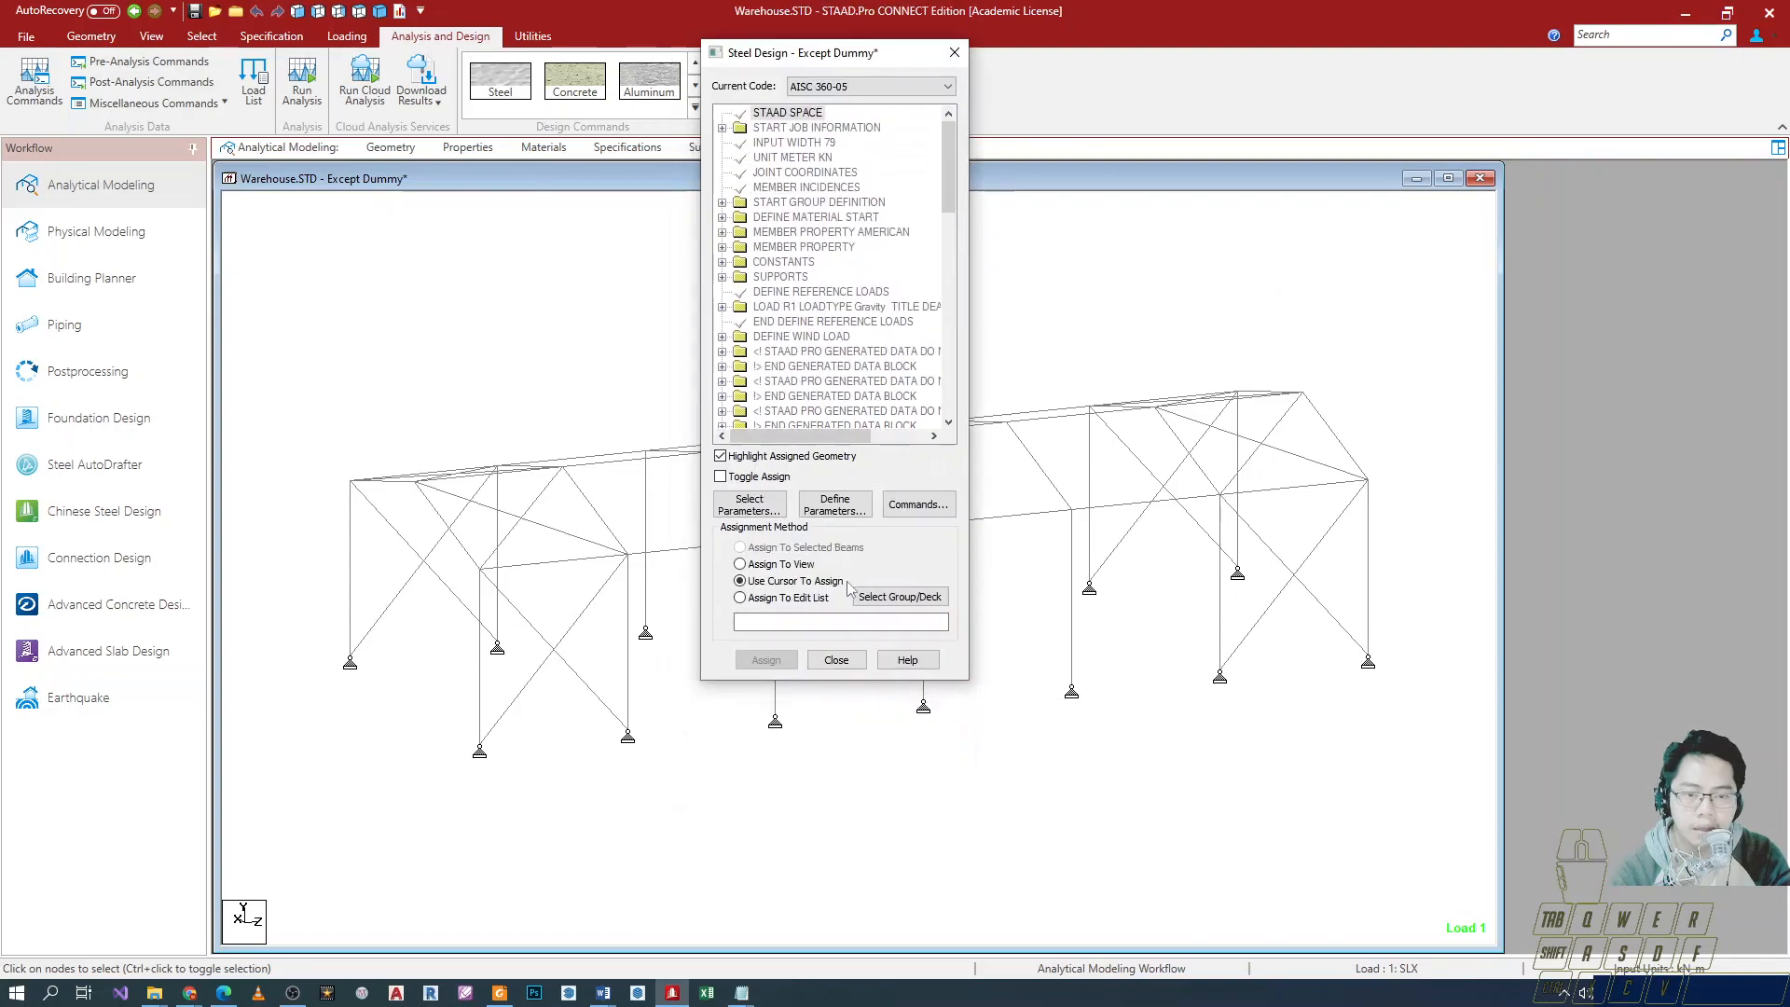
left_click_drag(851, 680, 853, 817)
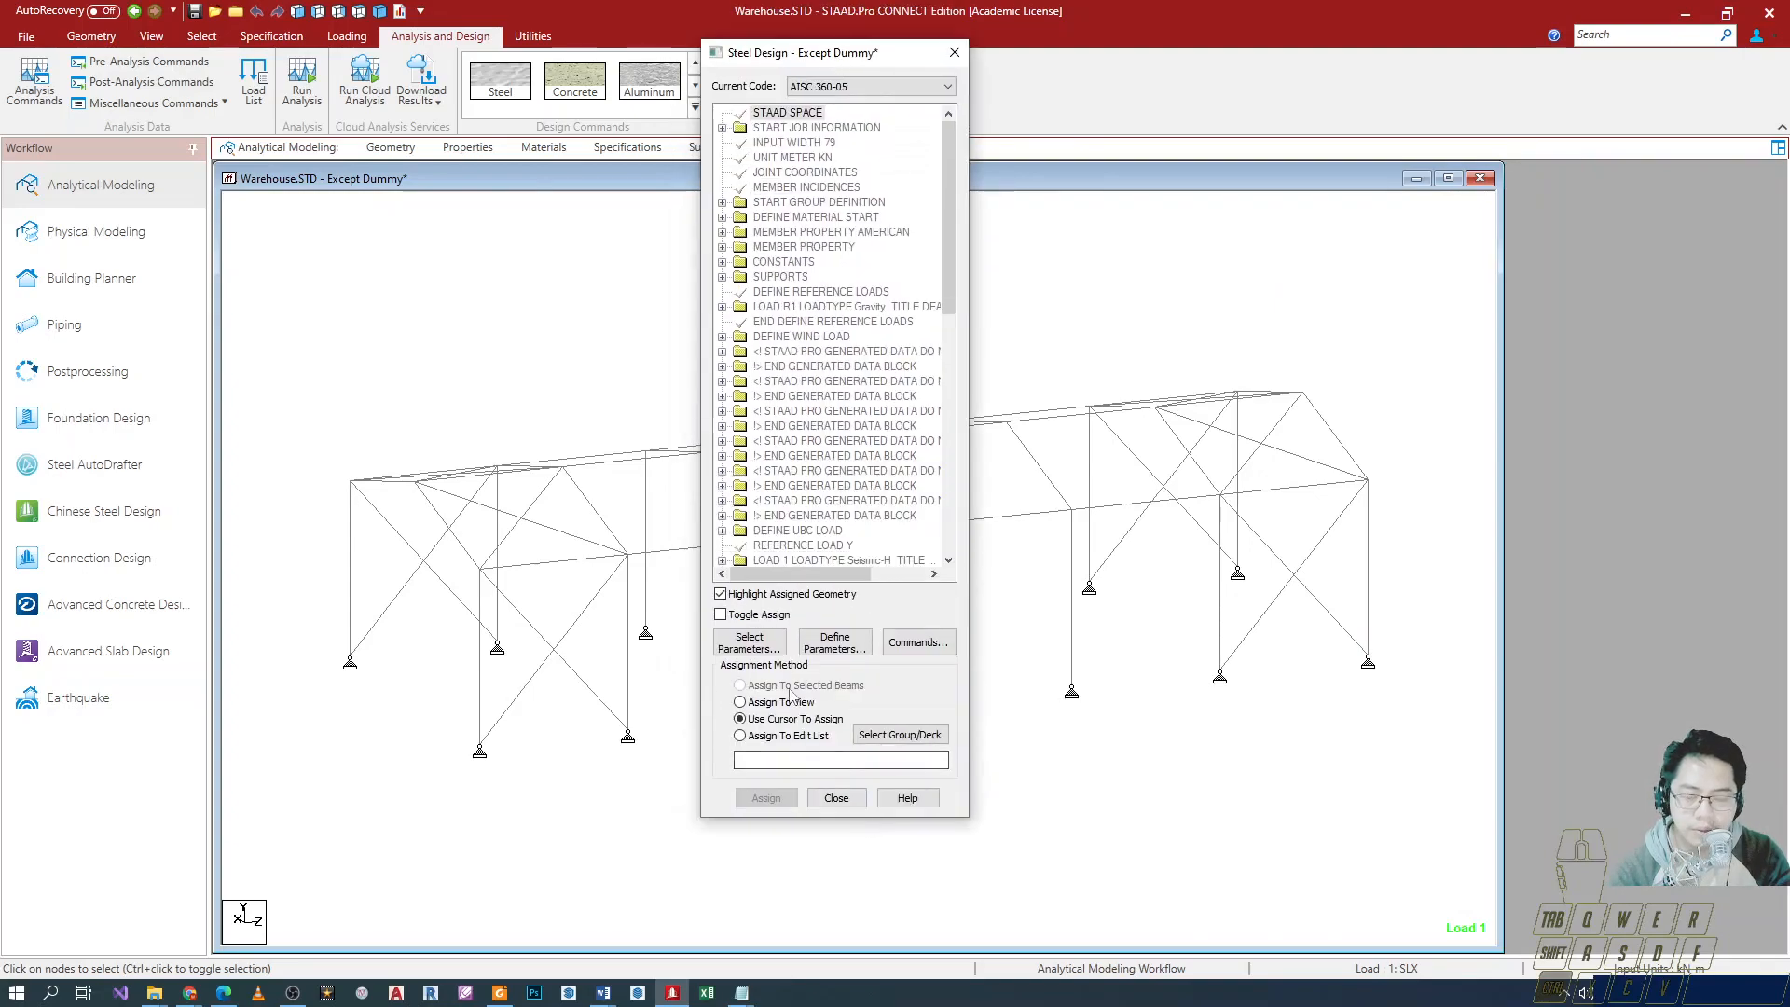
left_click(862, 629)
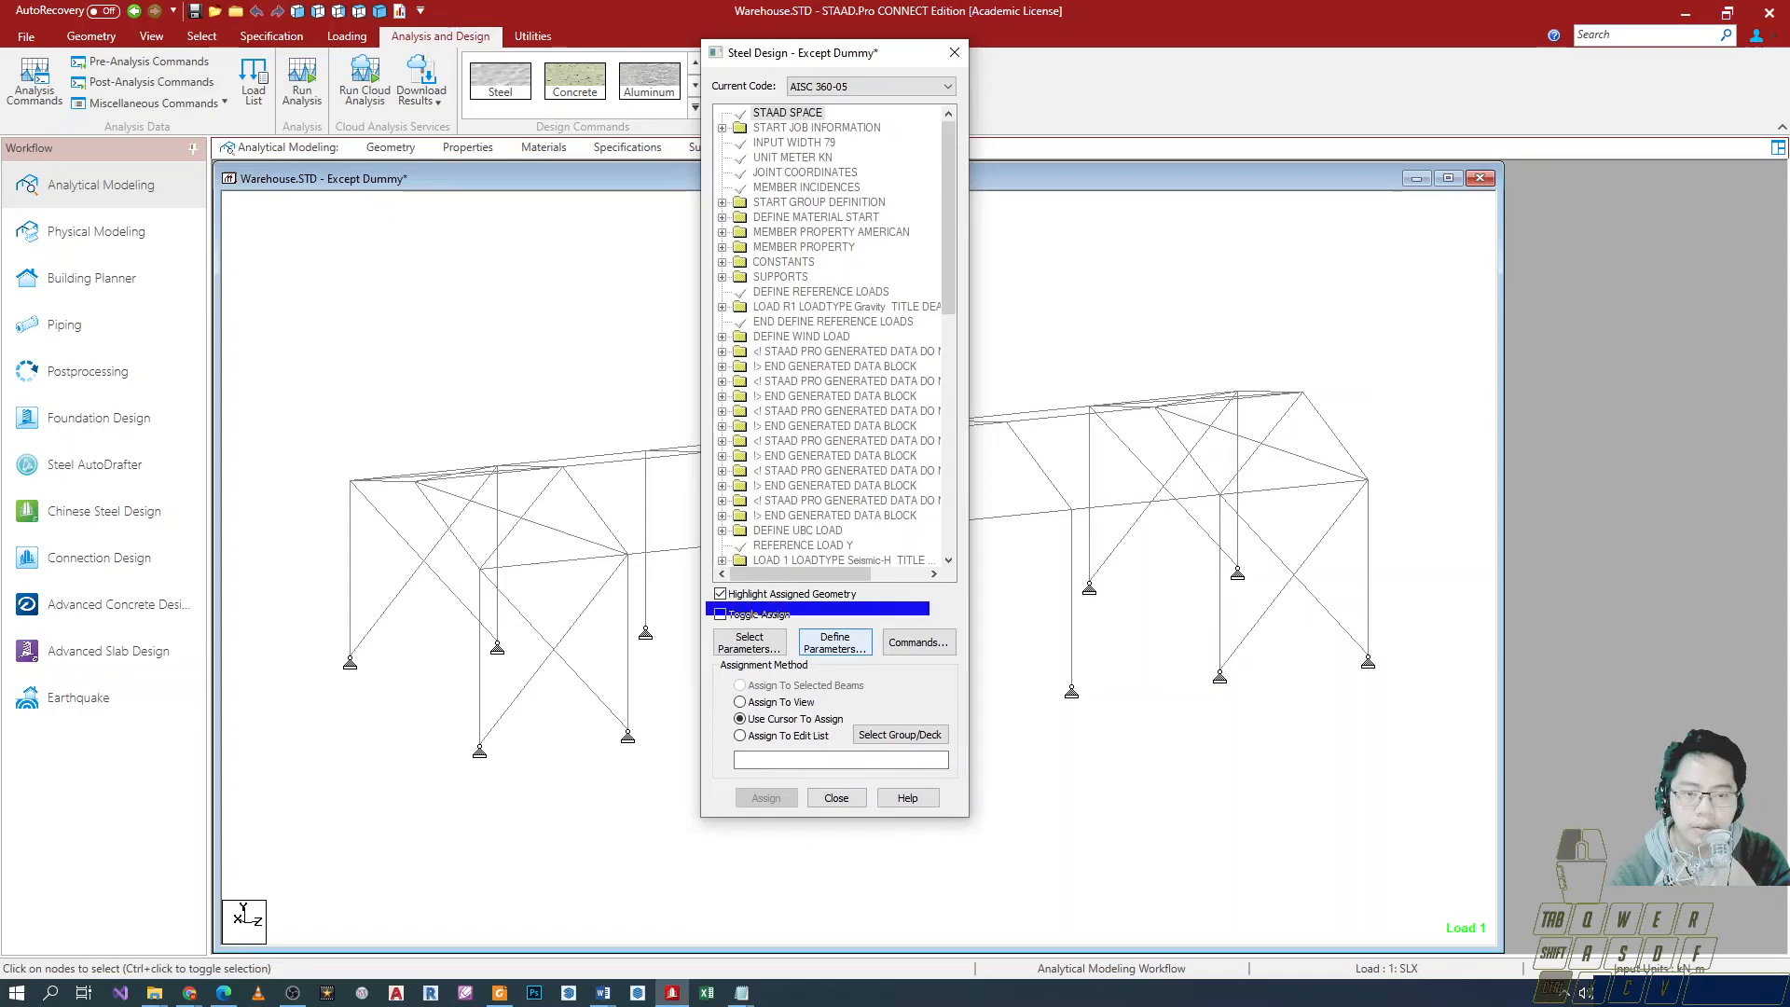
mouse_move(940, 607)
left_mouse_down()
mouse_move(727, 607)
mouse_move(730, 635)
mouse_move(779, 667)
mouse_move(965, 668)
left_mouse_up()
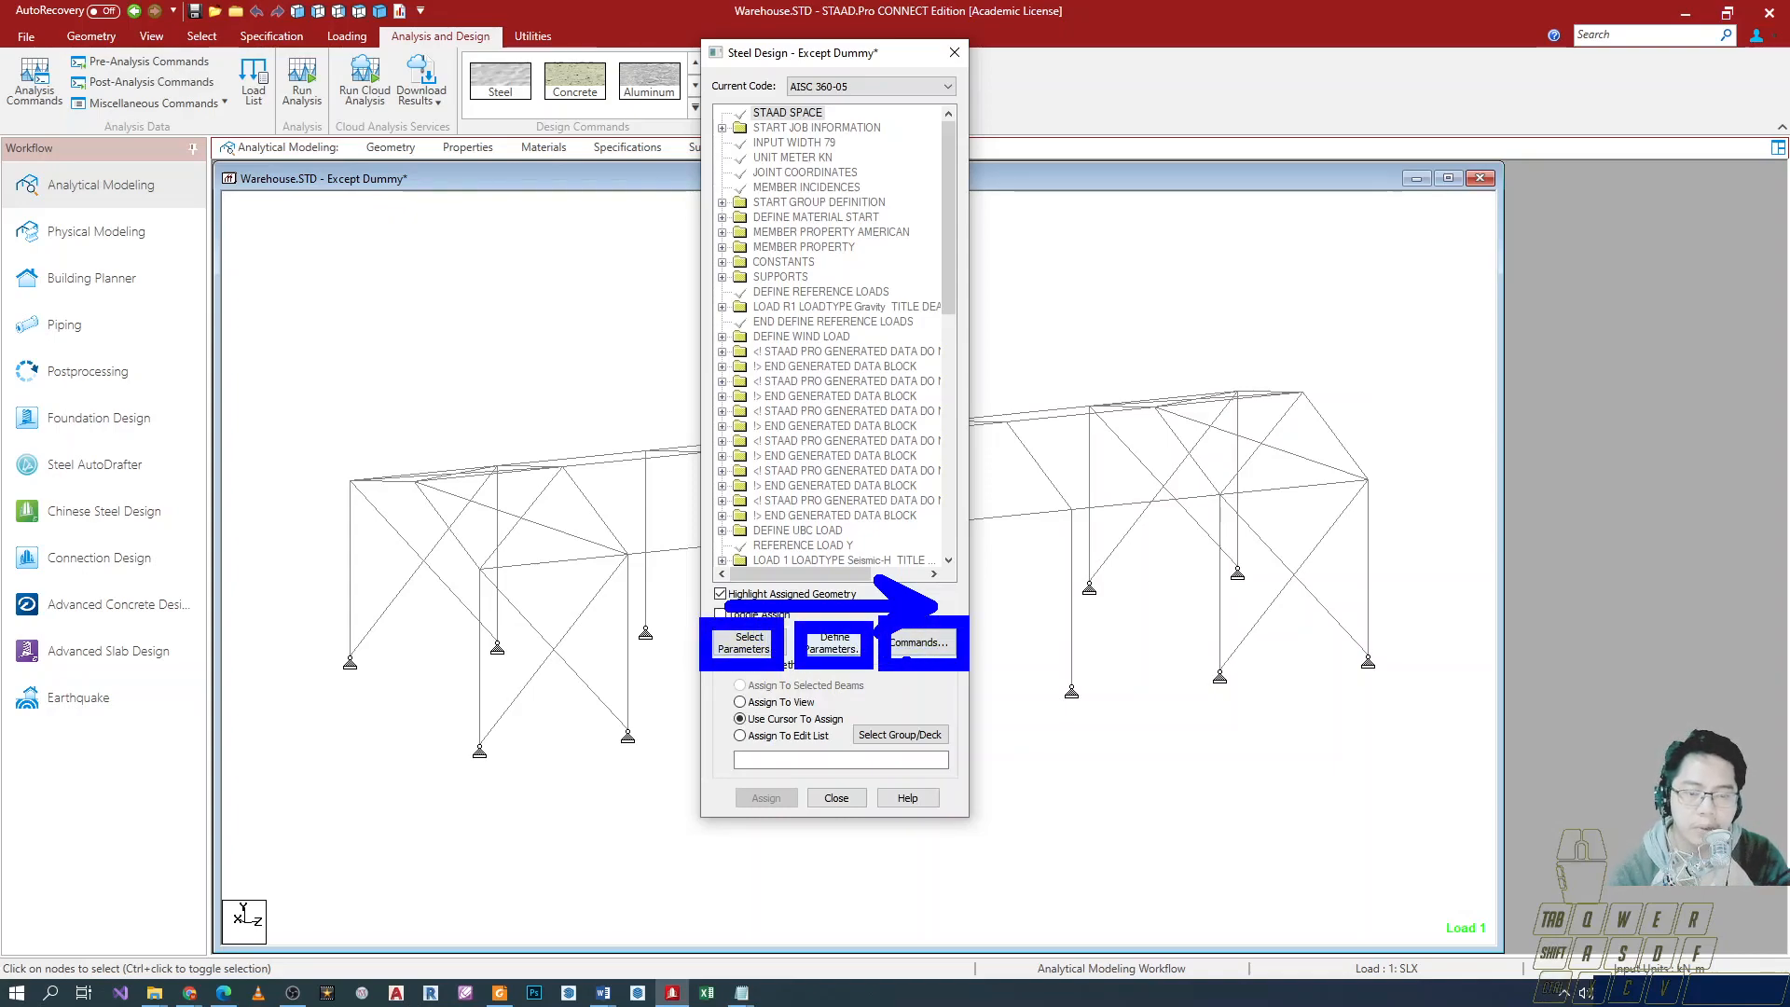
key("Escape")
left_click_drag(855, 58, 964, 82)
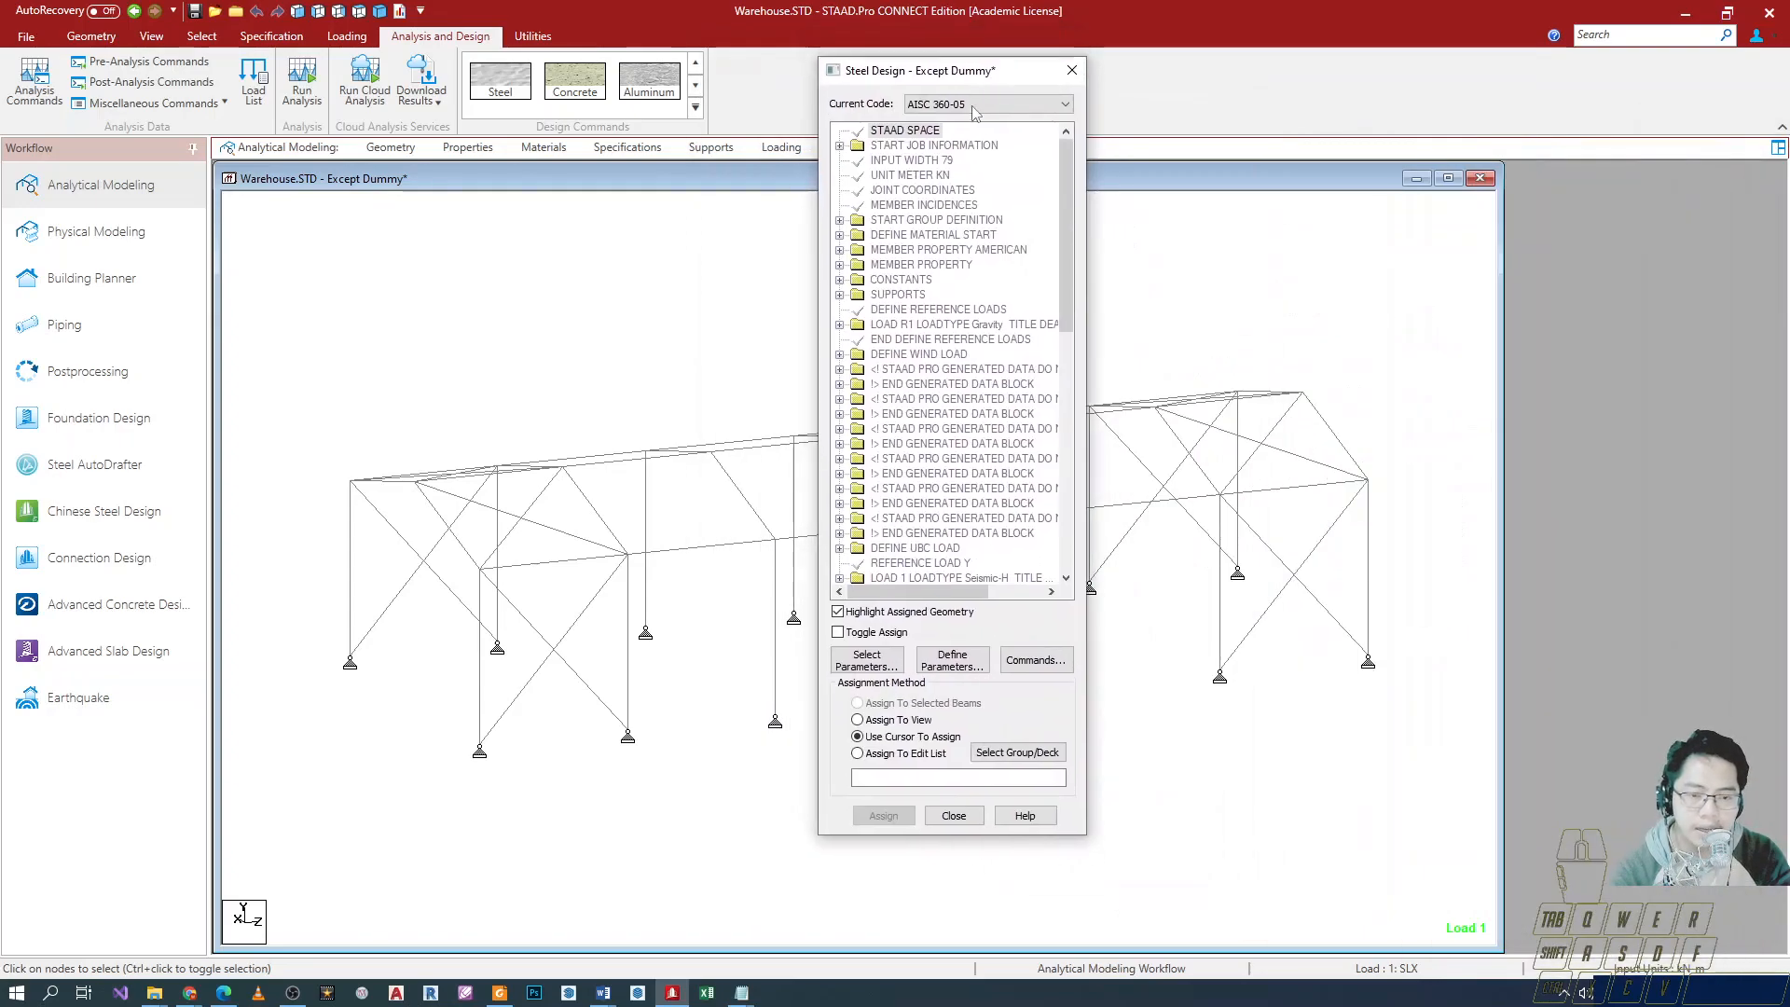
Review the steel design command list and the design parameters selected for AISC 360-05.
scroll(988, 401, "down", 8)
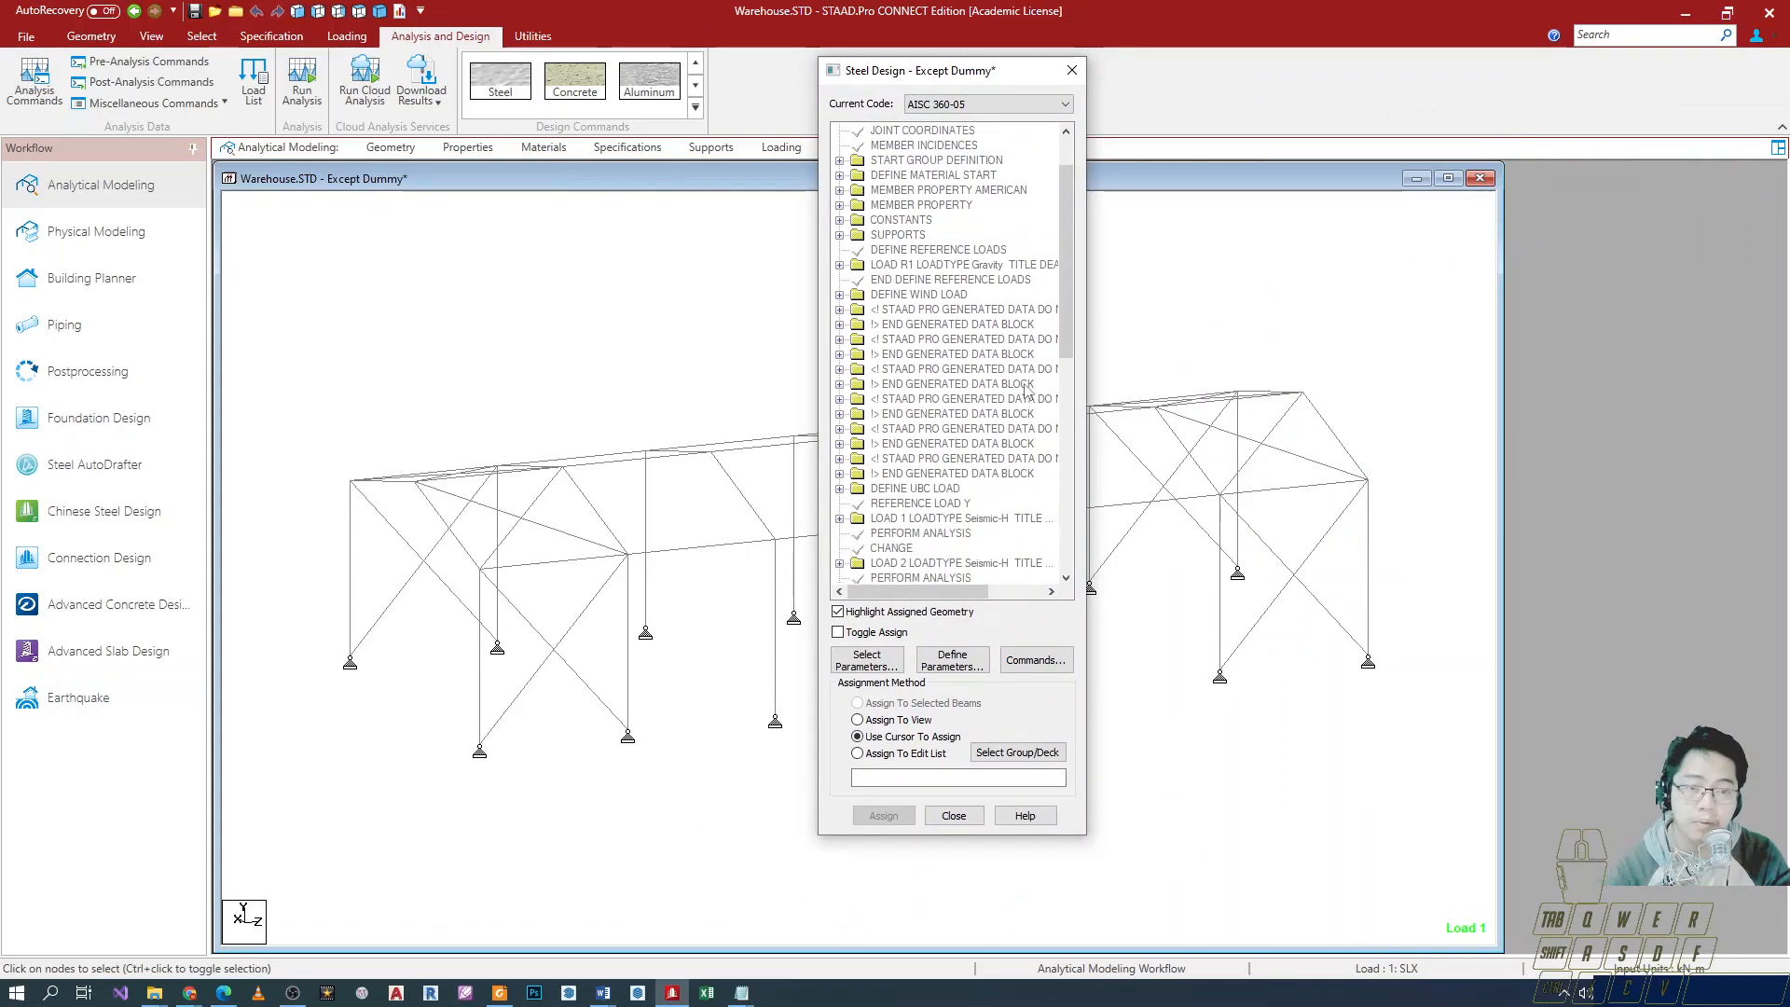
scroll(1007, 471, "down", 4)
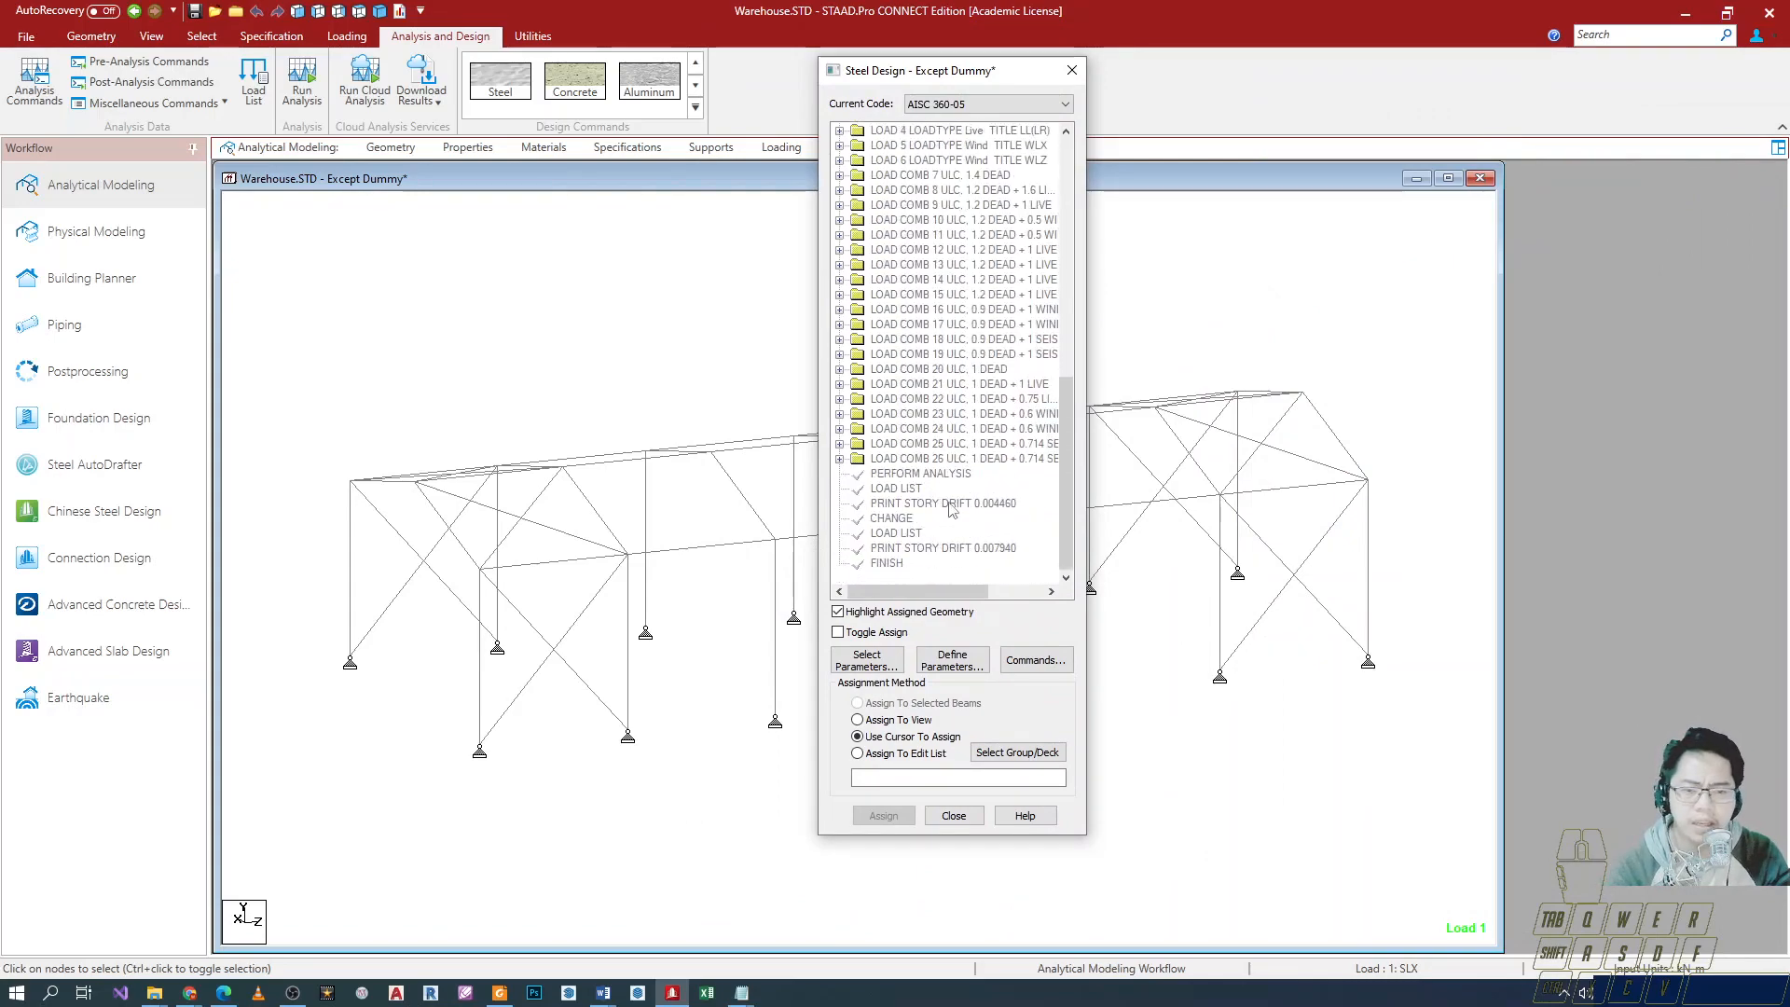
scroll(944, 548, "up", 2)
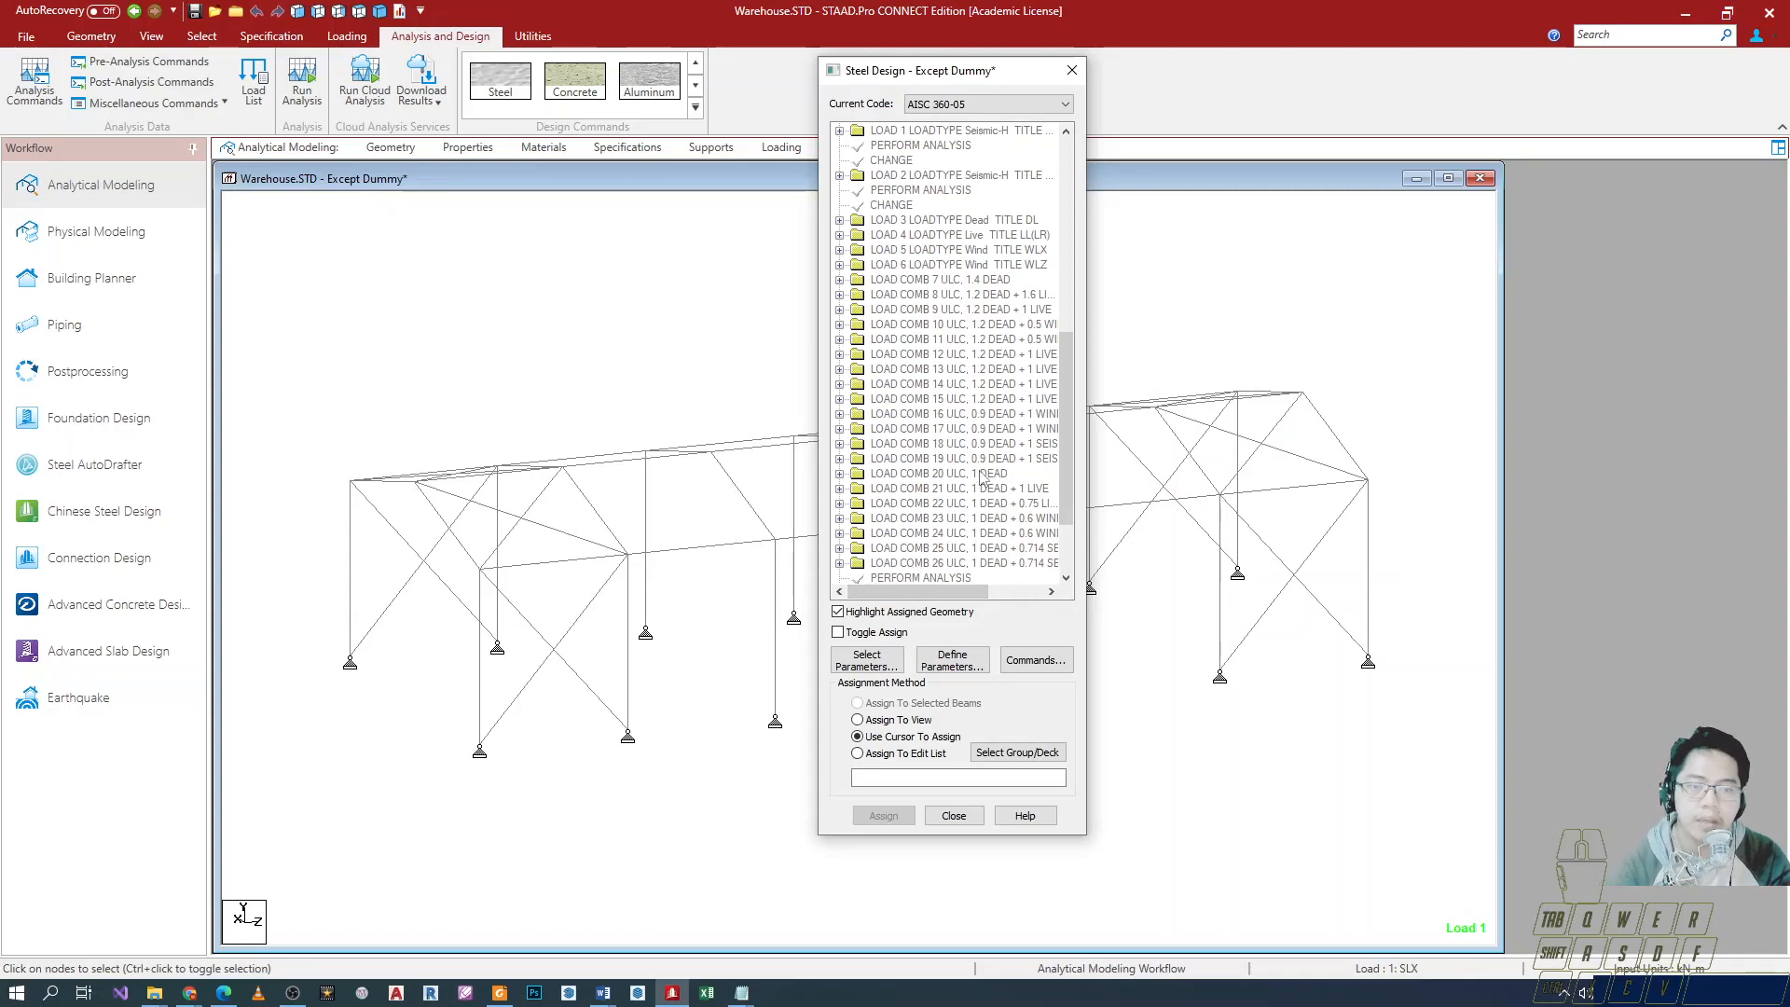
scroll(983, 503, "down", 3)
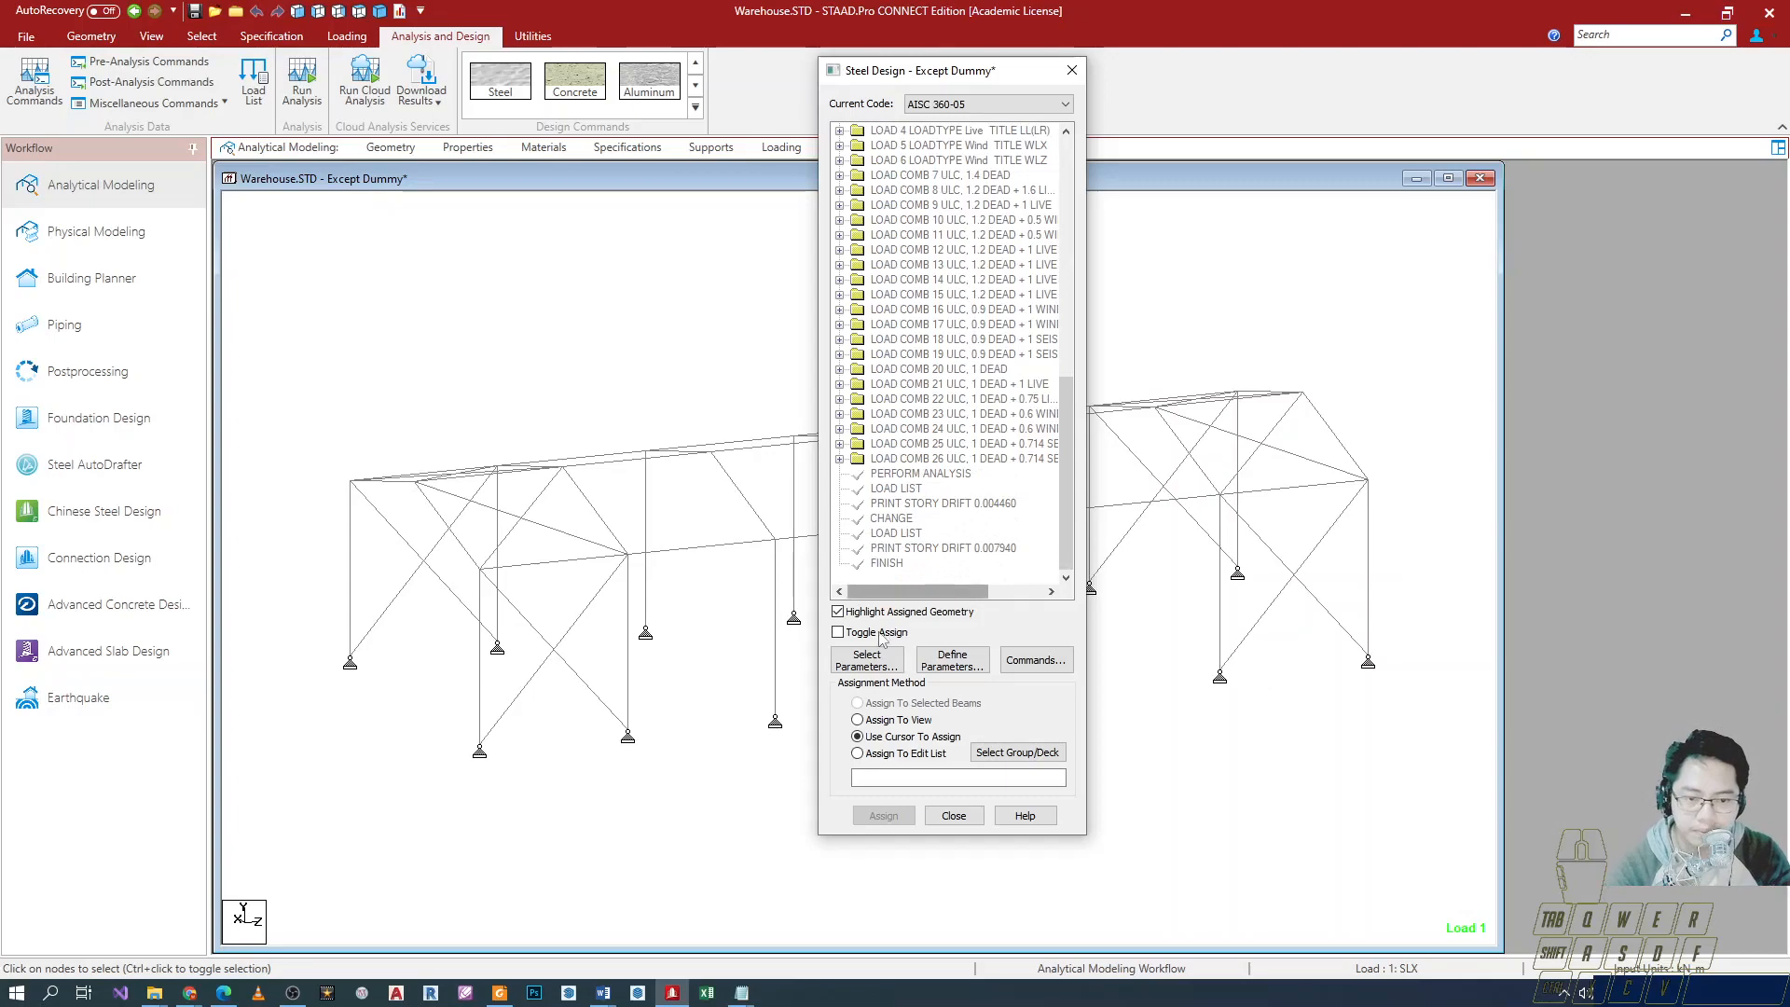
left_click(871, 665)
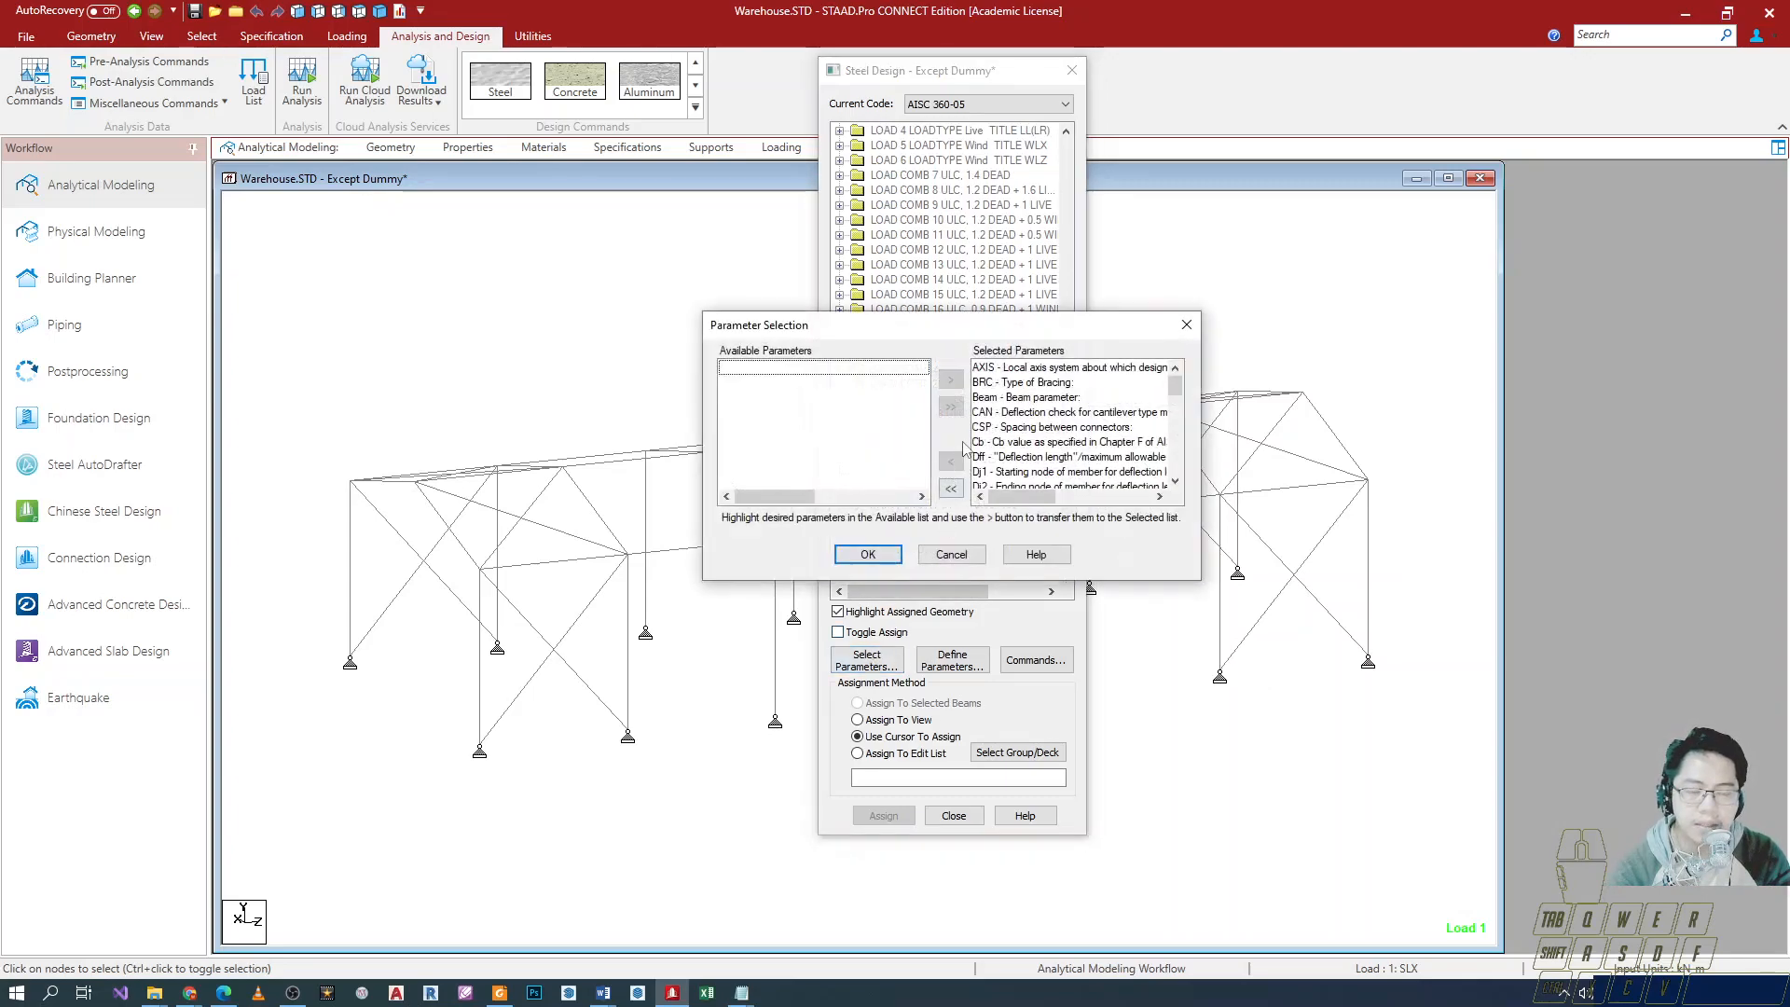
left_click_drag(1175, 387, 1169, 503)
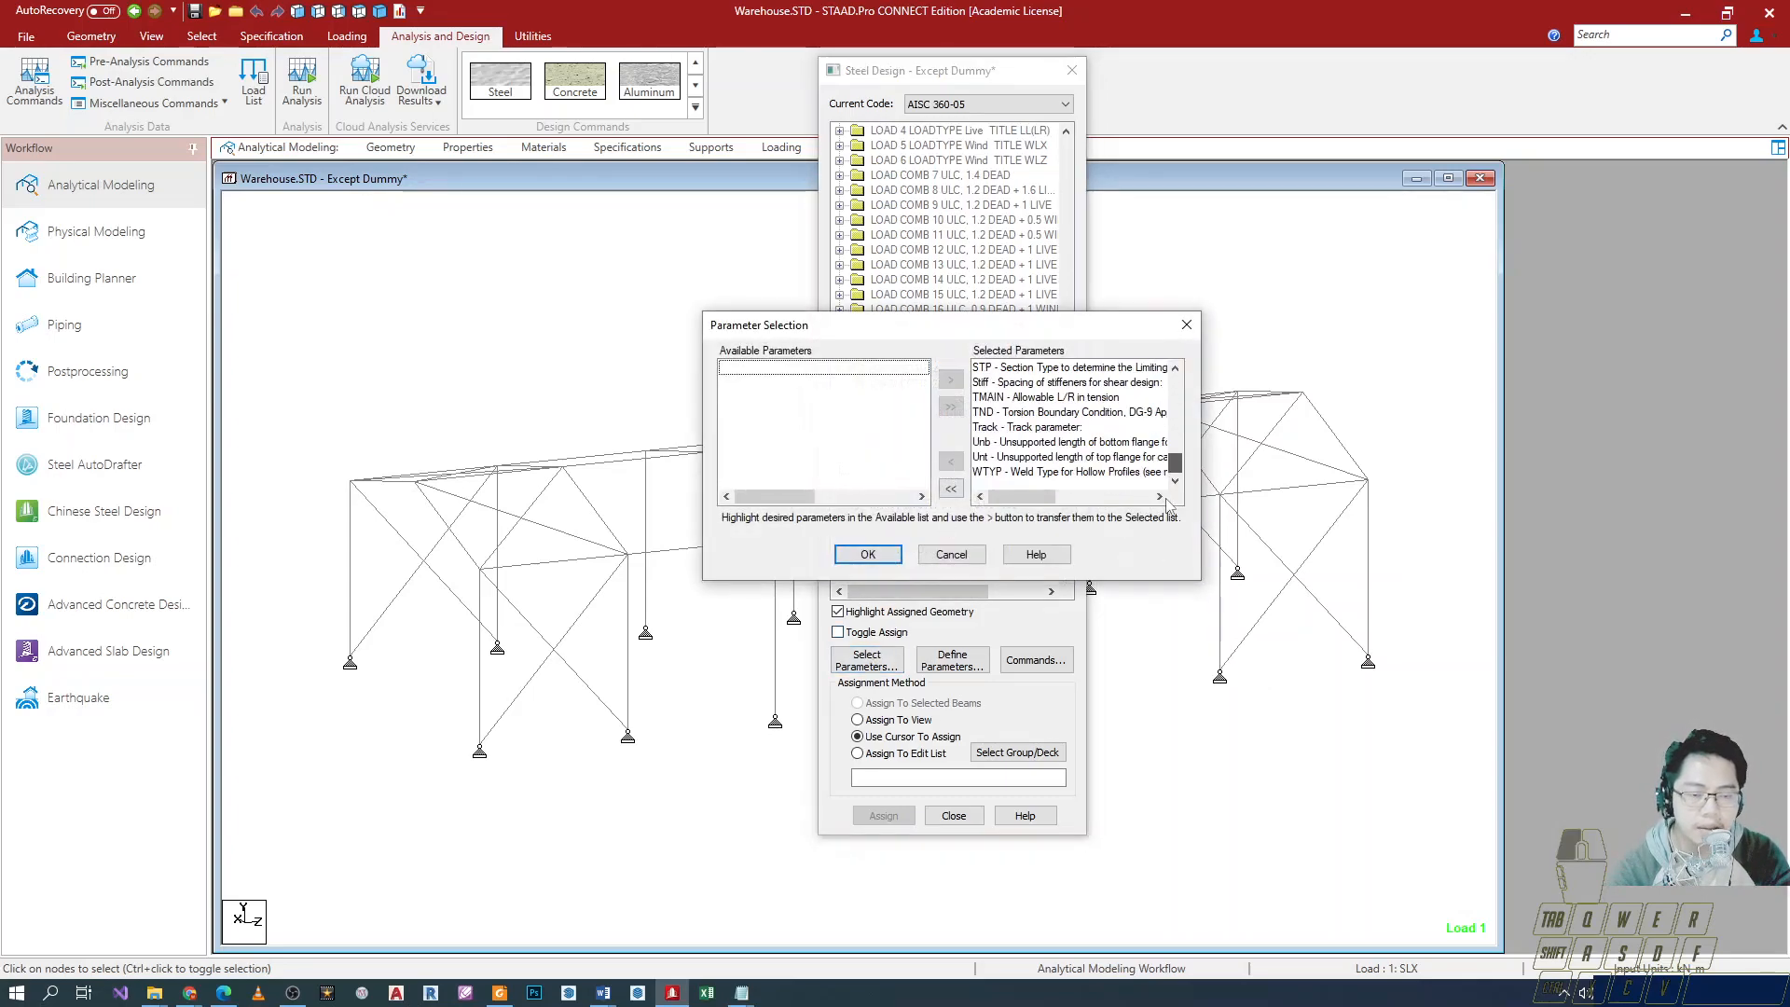
scroll(1081, 420, "up", 3)
key("ctrl+2")
mouse_move(962, 331)
left_mouse_down("ctrl")
mouse_move(1083, 482)
mouse_move(1193, 511)
left_mouse_up("ctrl")
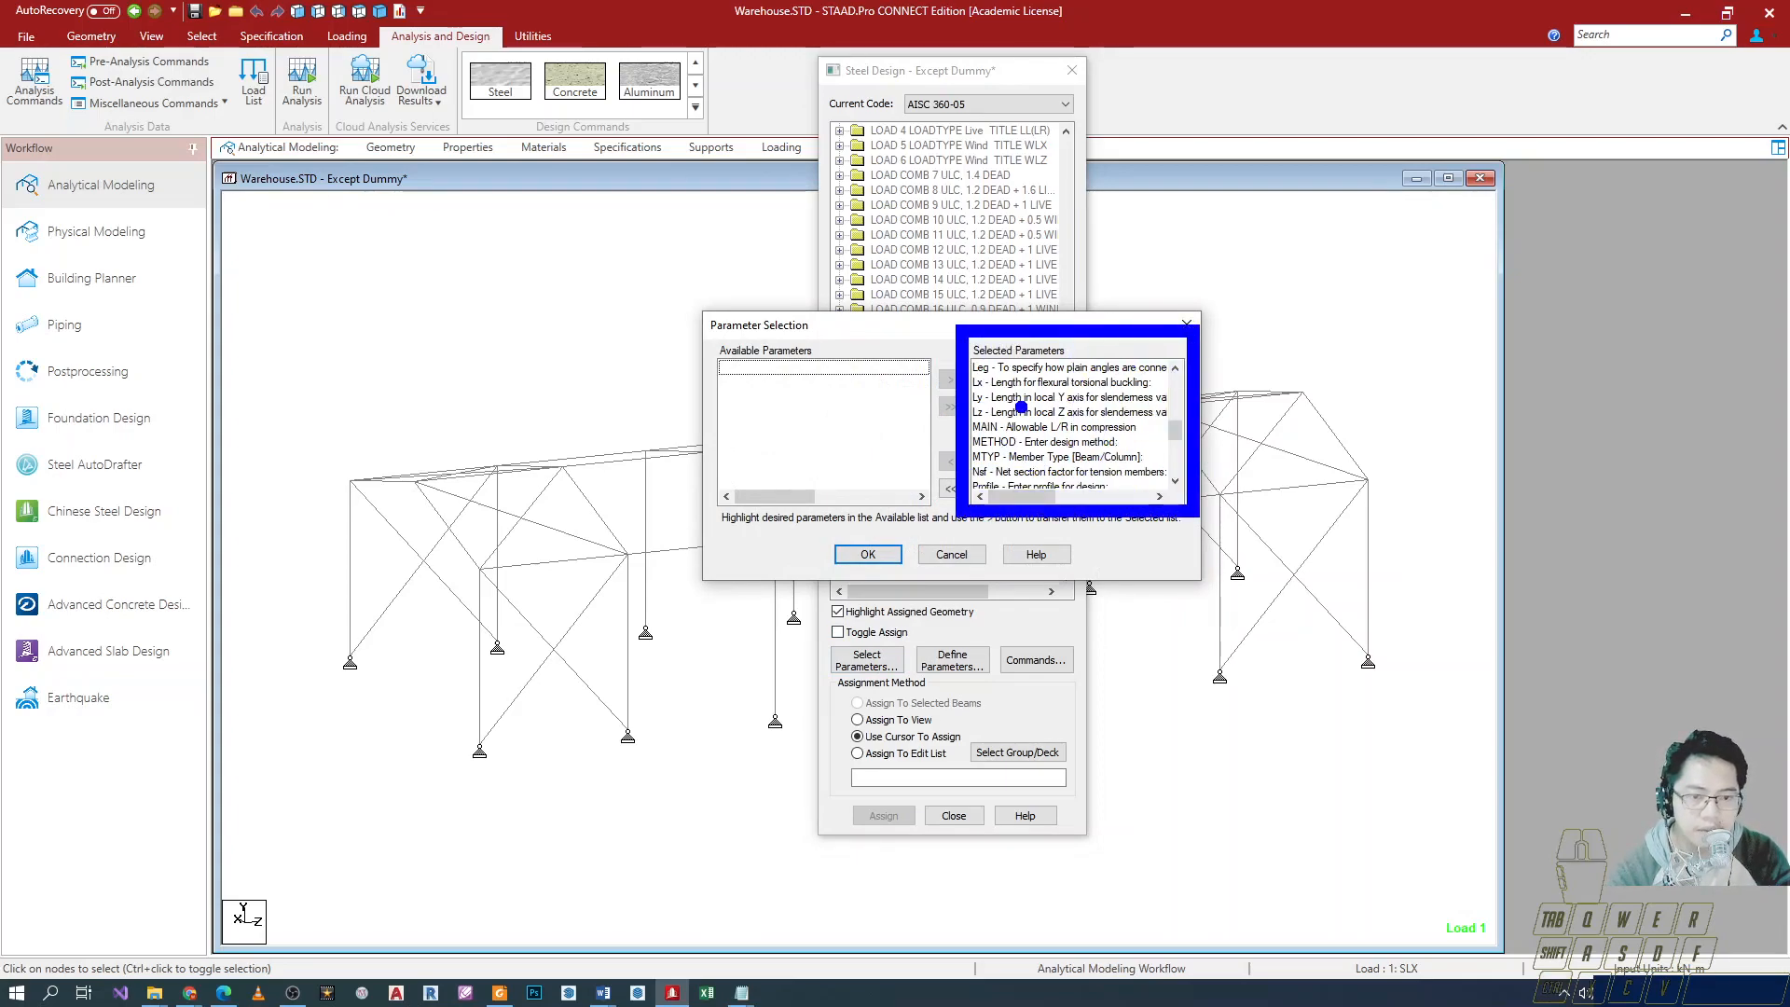
key("Escape")
Try moving MAIN (allowable L/R in compression) from the selected to the available parameters, and cancel the selection.
left_click(990, 427)
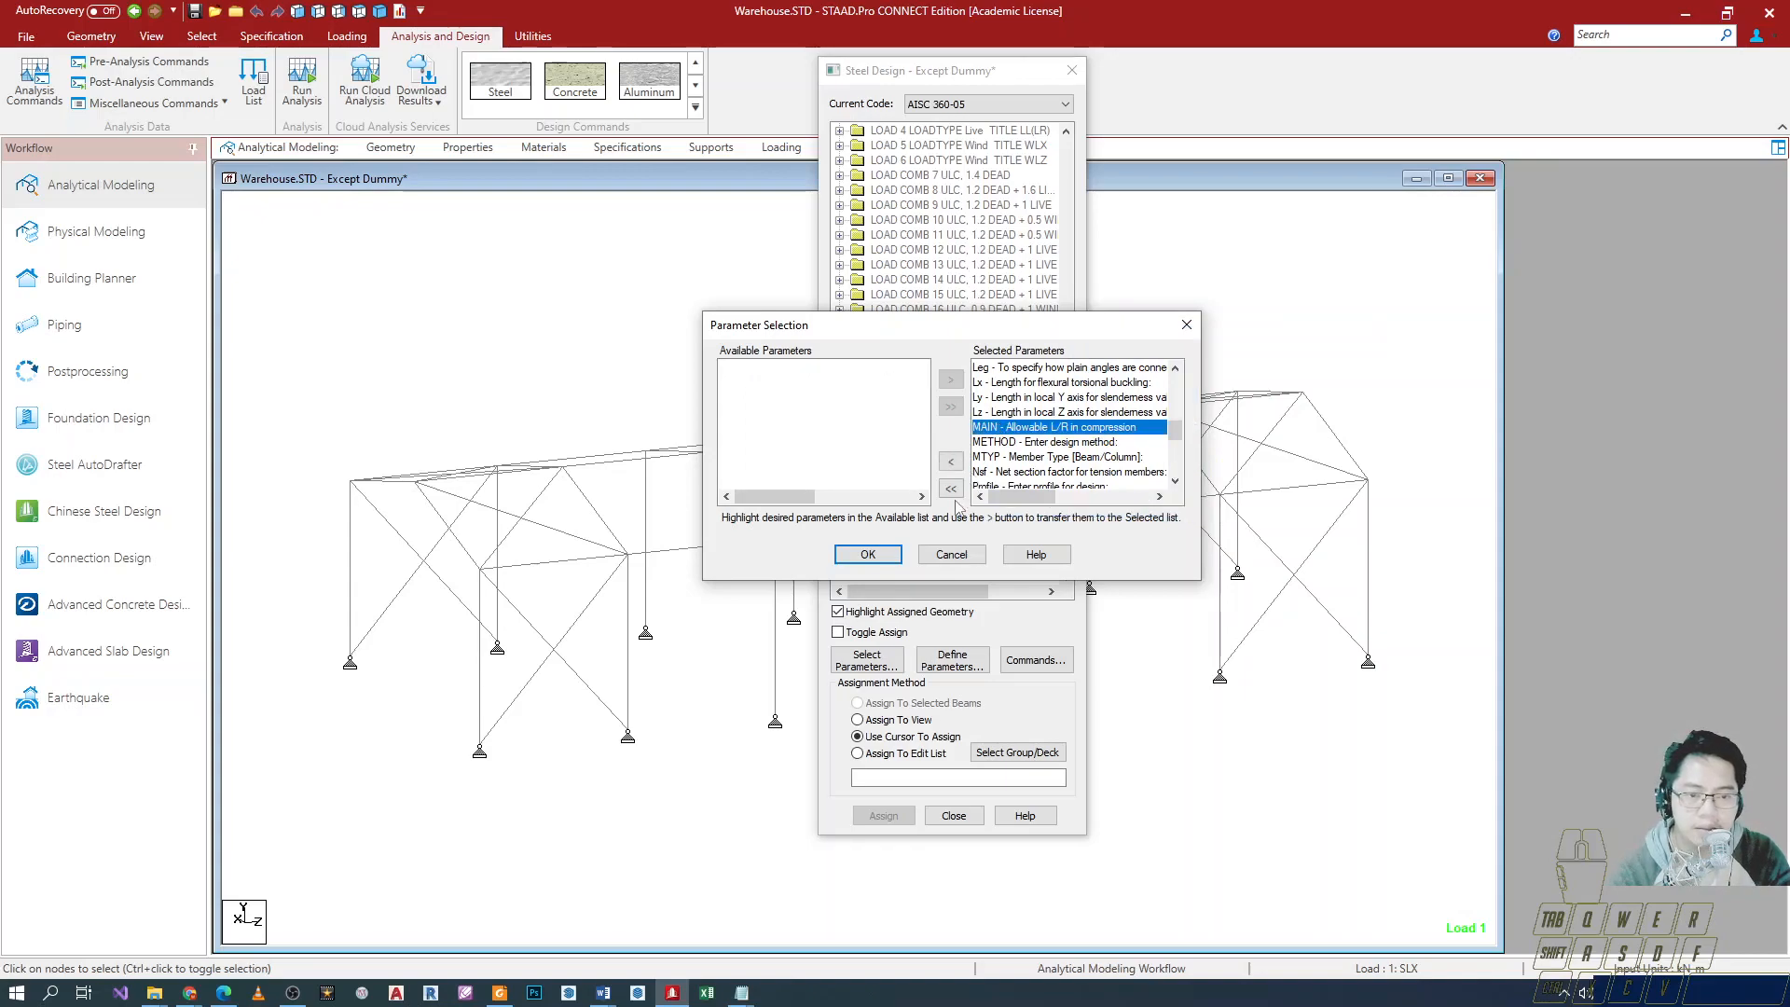
key("ctrl+2")
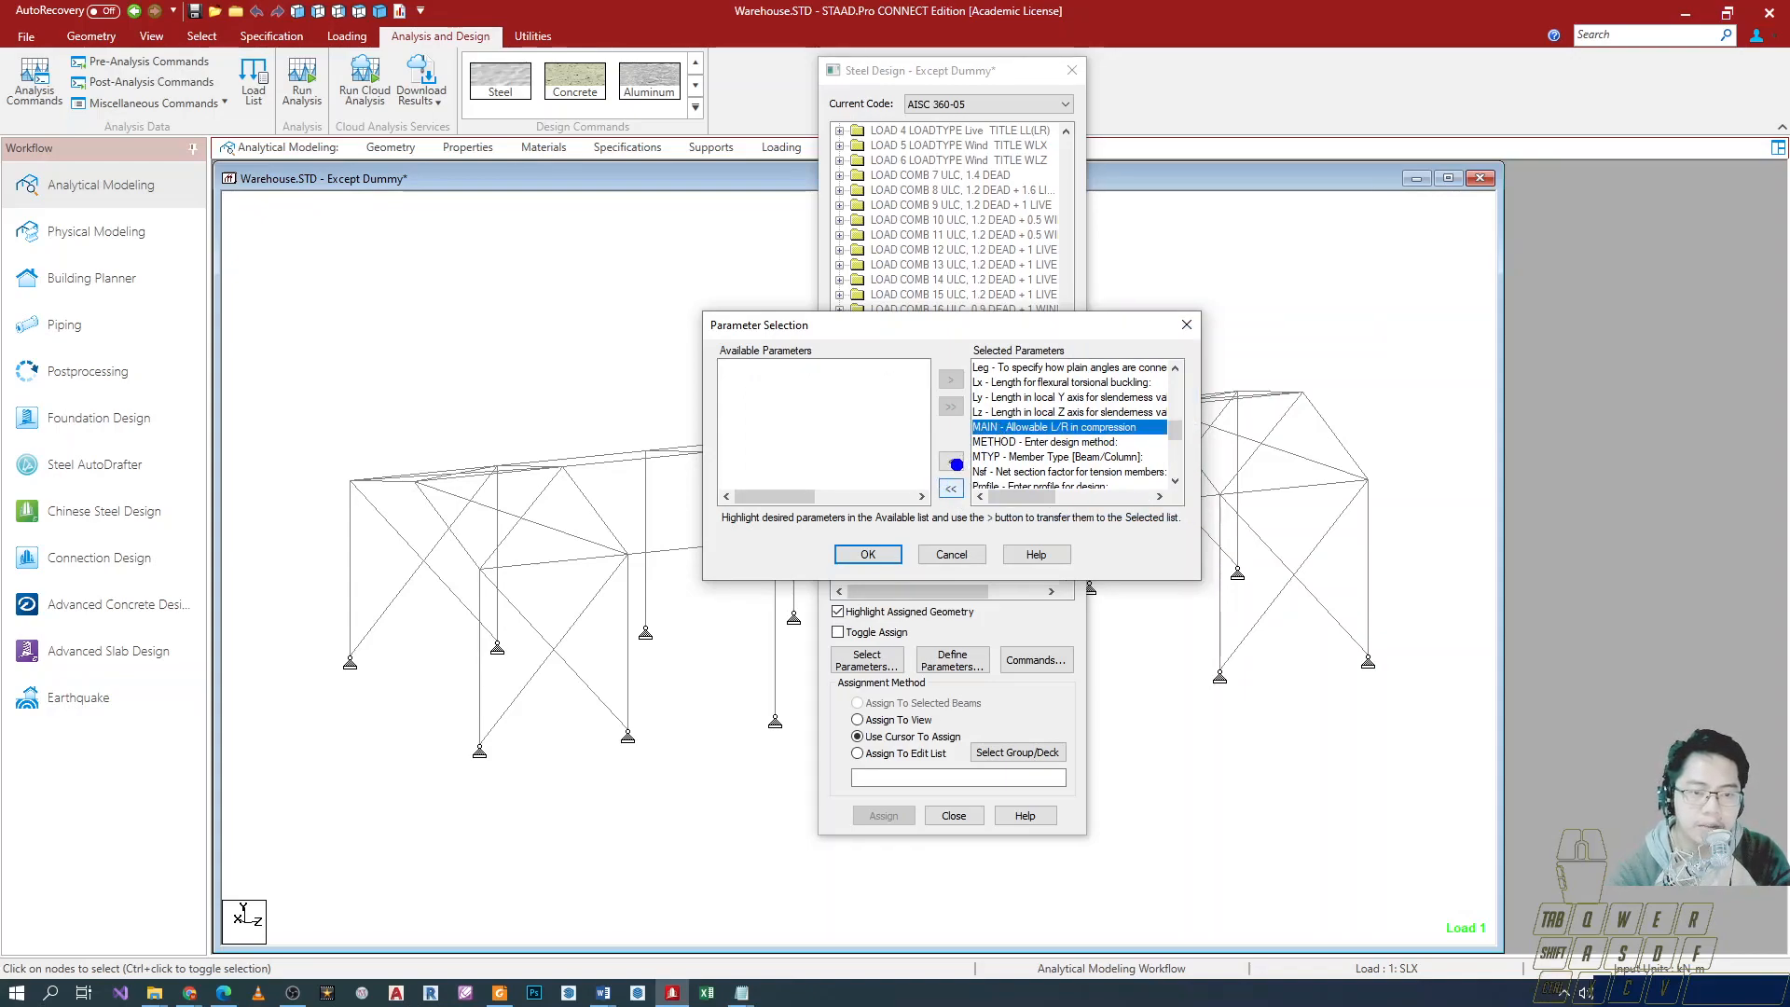
left_click(950, 461)
left_click_drag(701, 337, 911, 404, "ctrl")
left_click_drag(961, 321, 1224, 502, "ctrl")
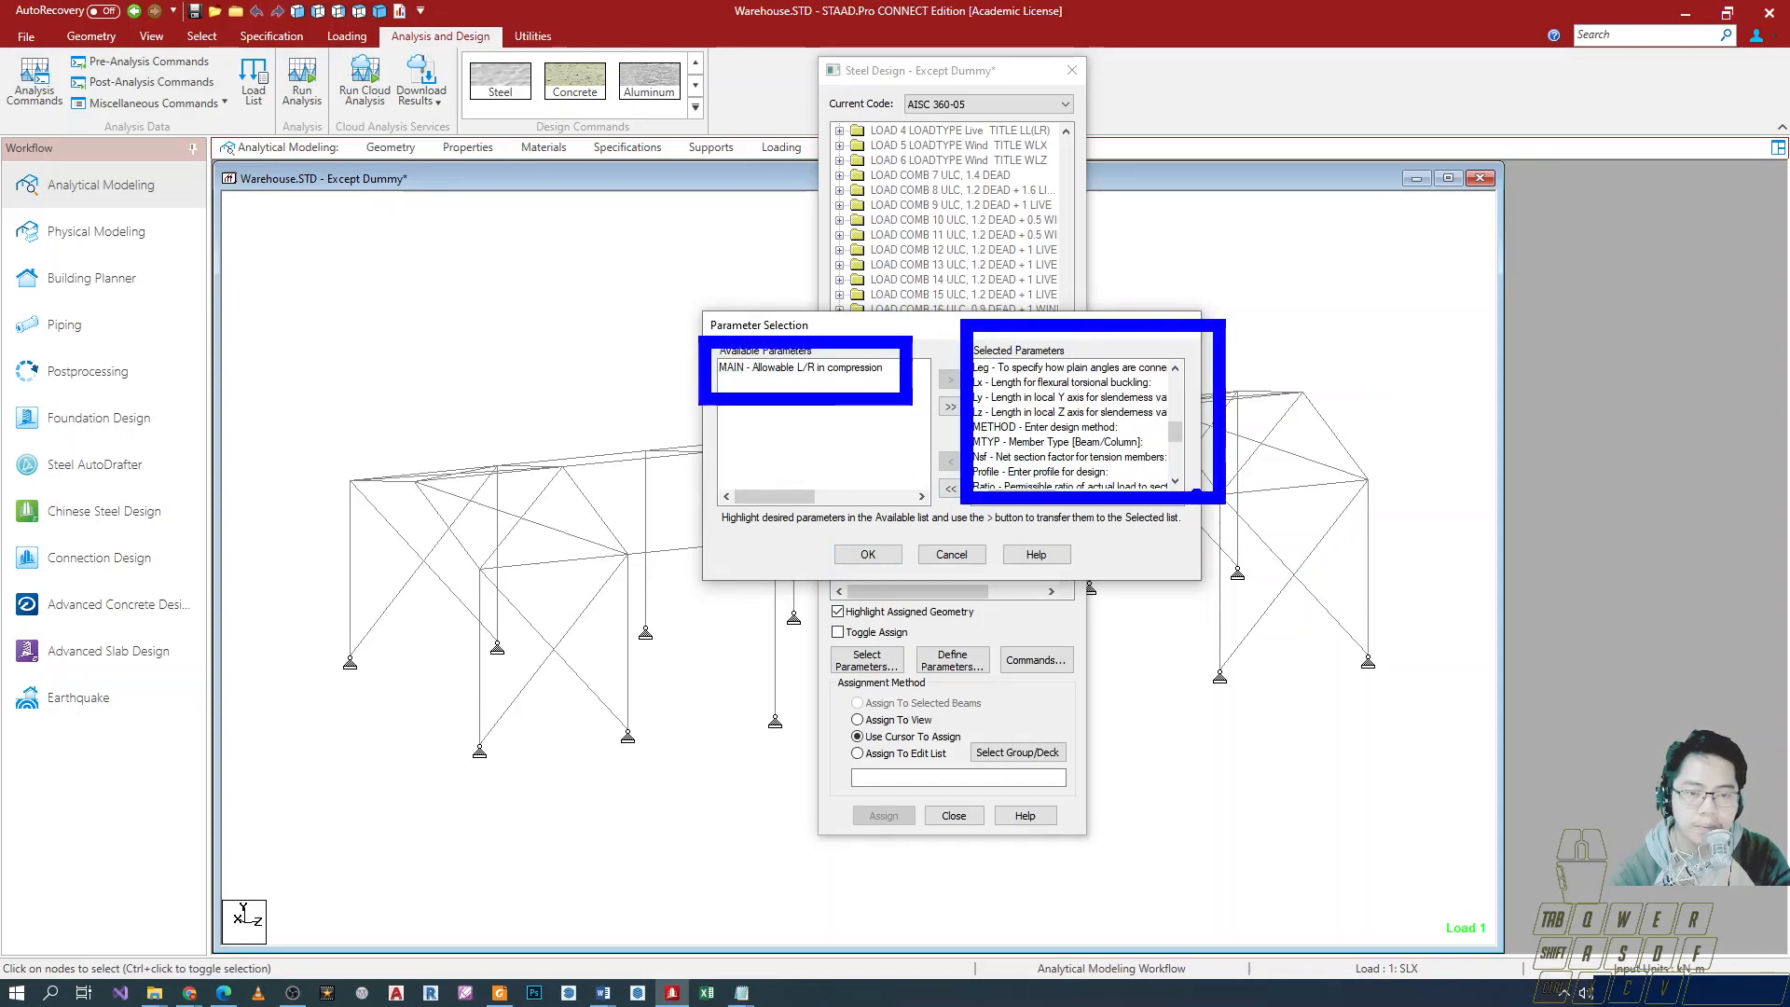
left_click(948, 555)
Look over the parameter selection, the design parameter definitions and the list of steel codes without changing them.
left_click(867, 661)
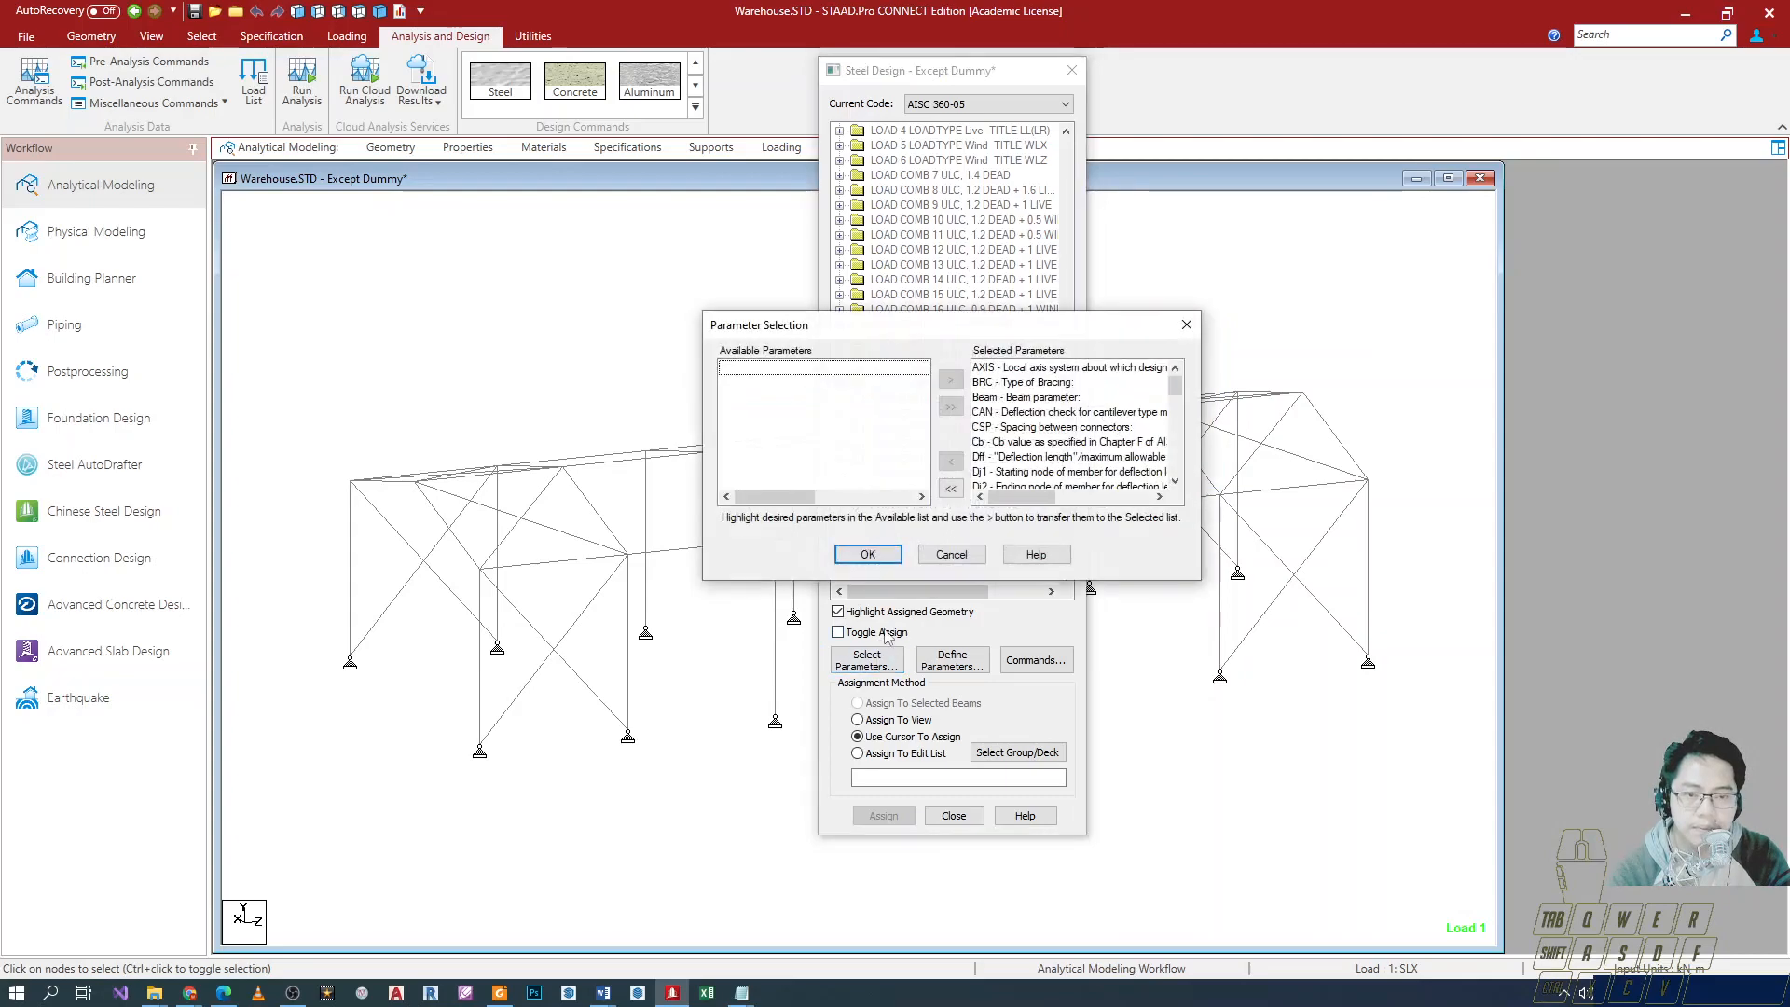
left_click(951, 555)
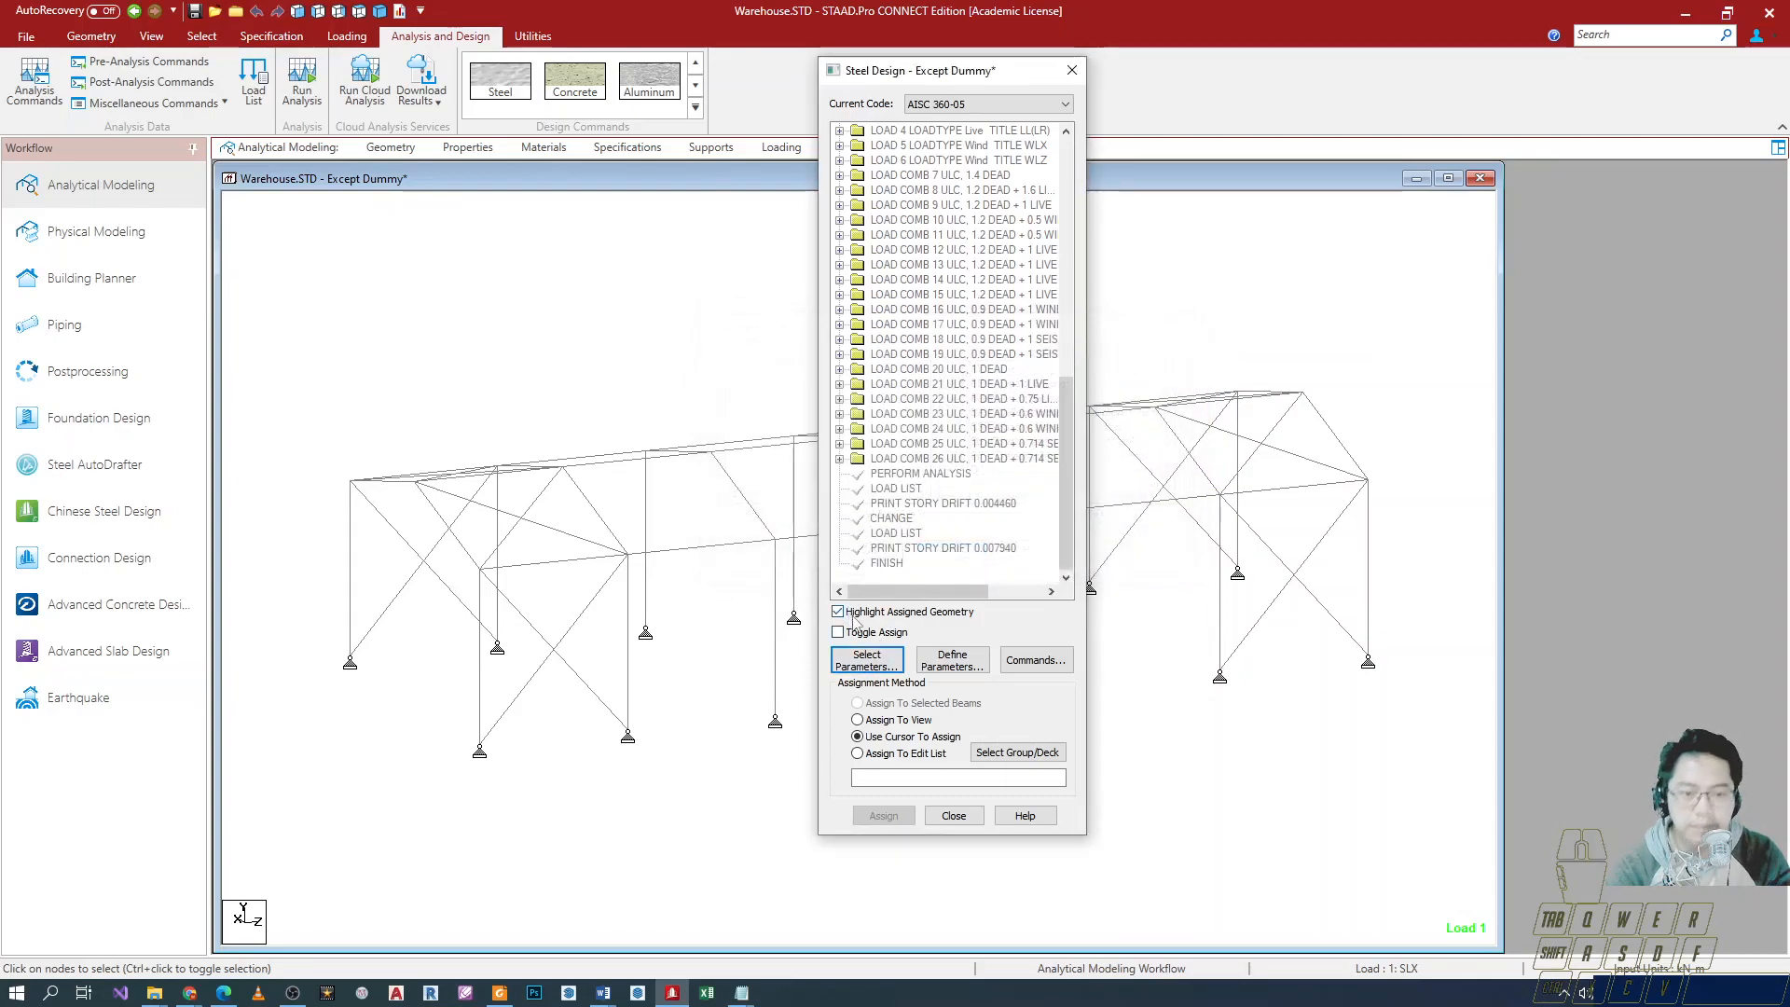
left_click_drag(907, 73, 992, 77)
left_click(1047, 668)
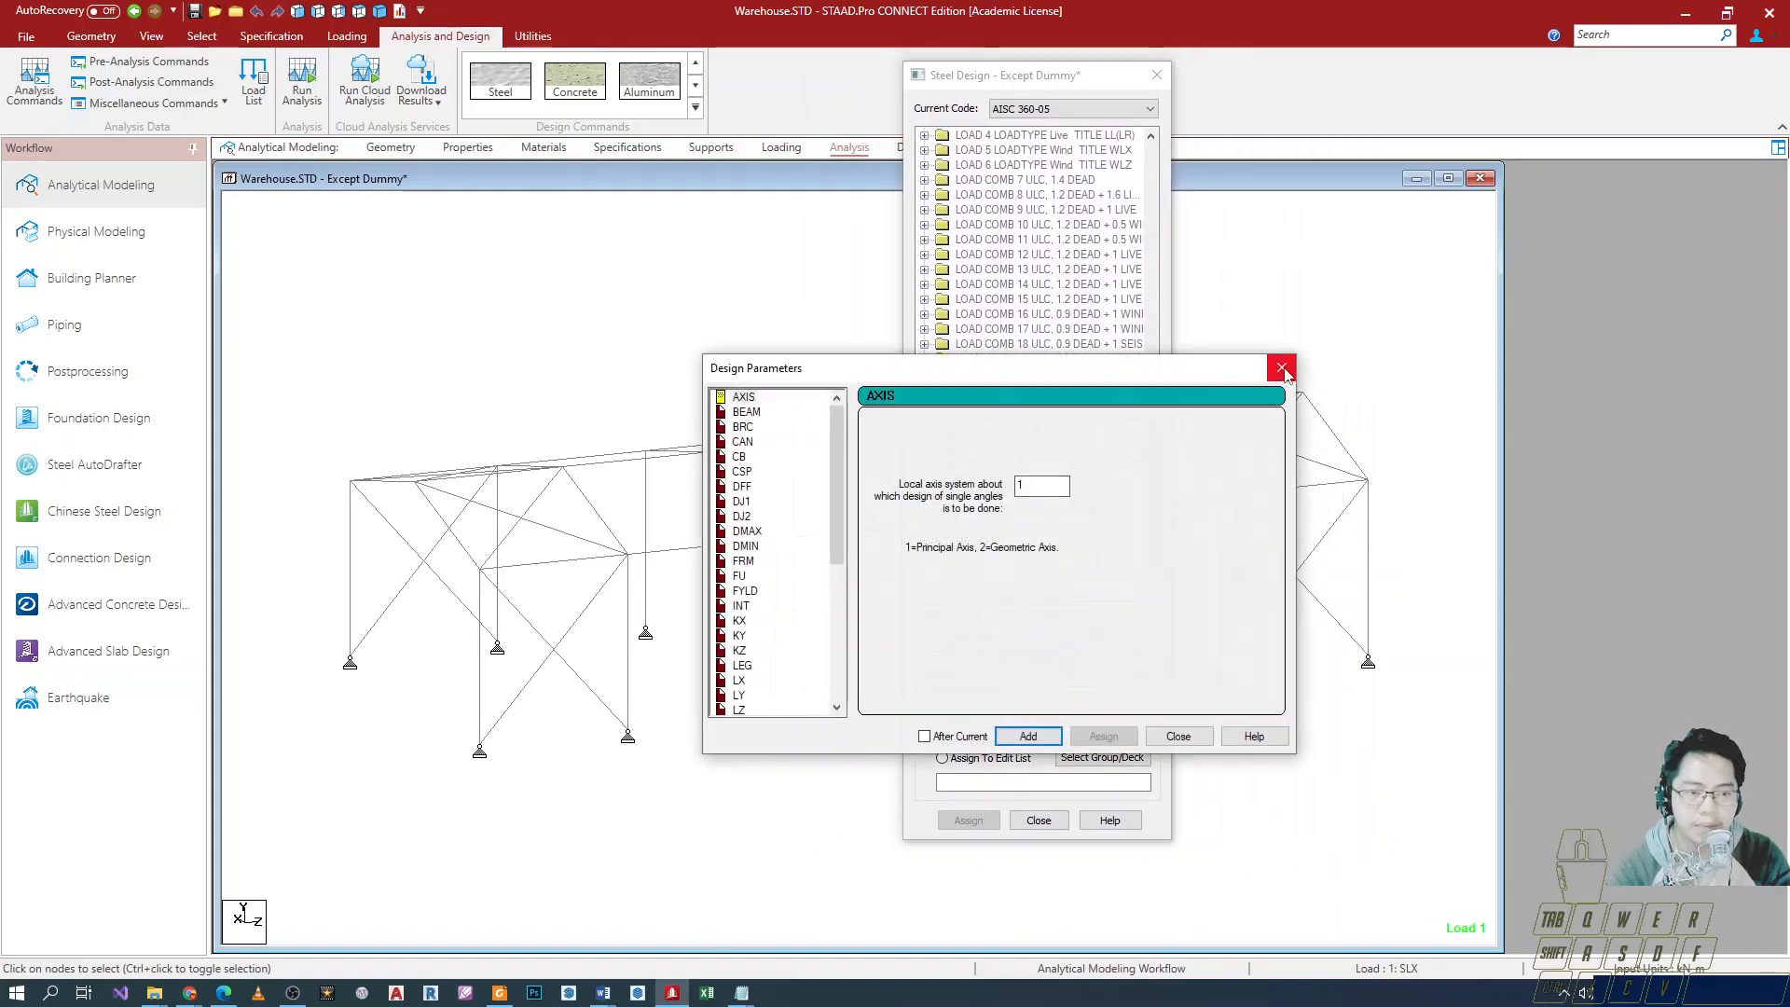
left_click(1282, 369)
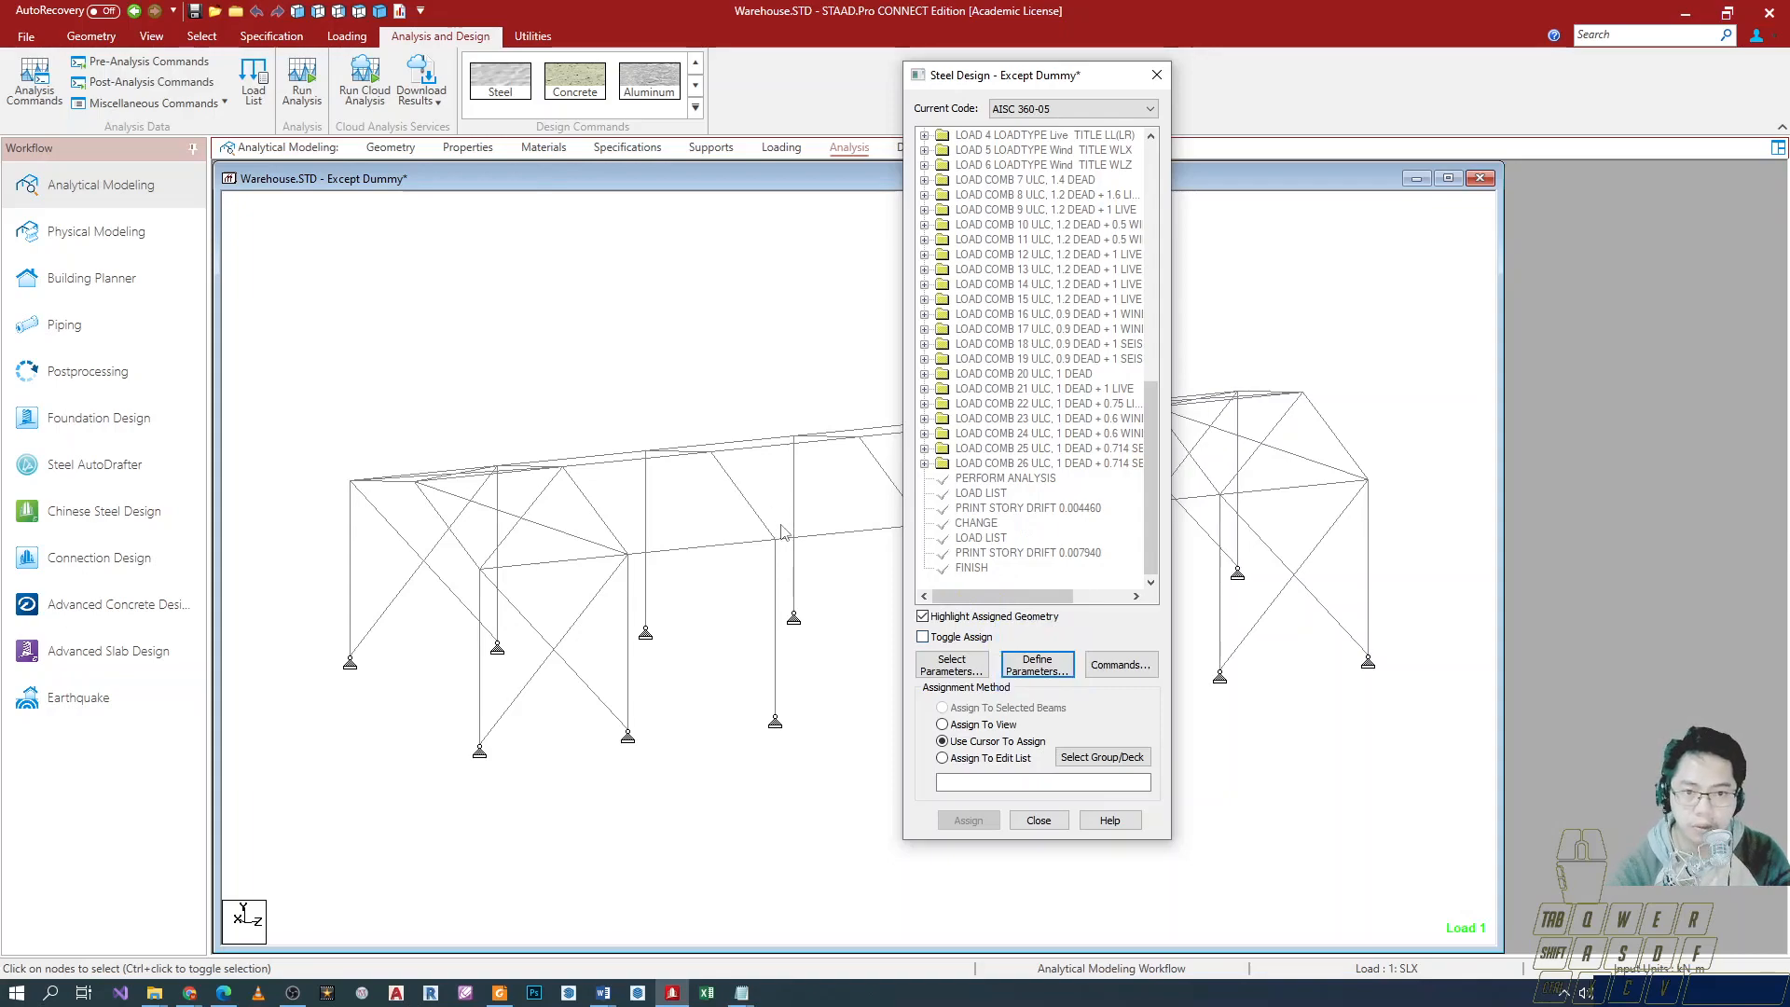
mouse_move(793, 527)
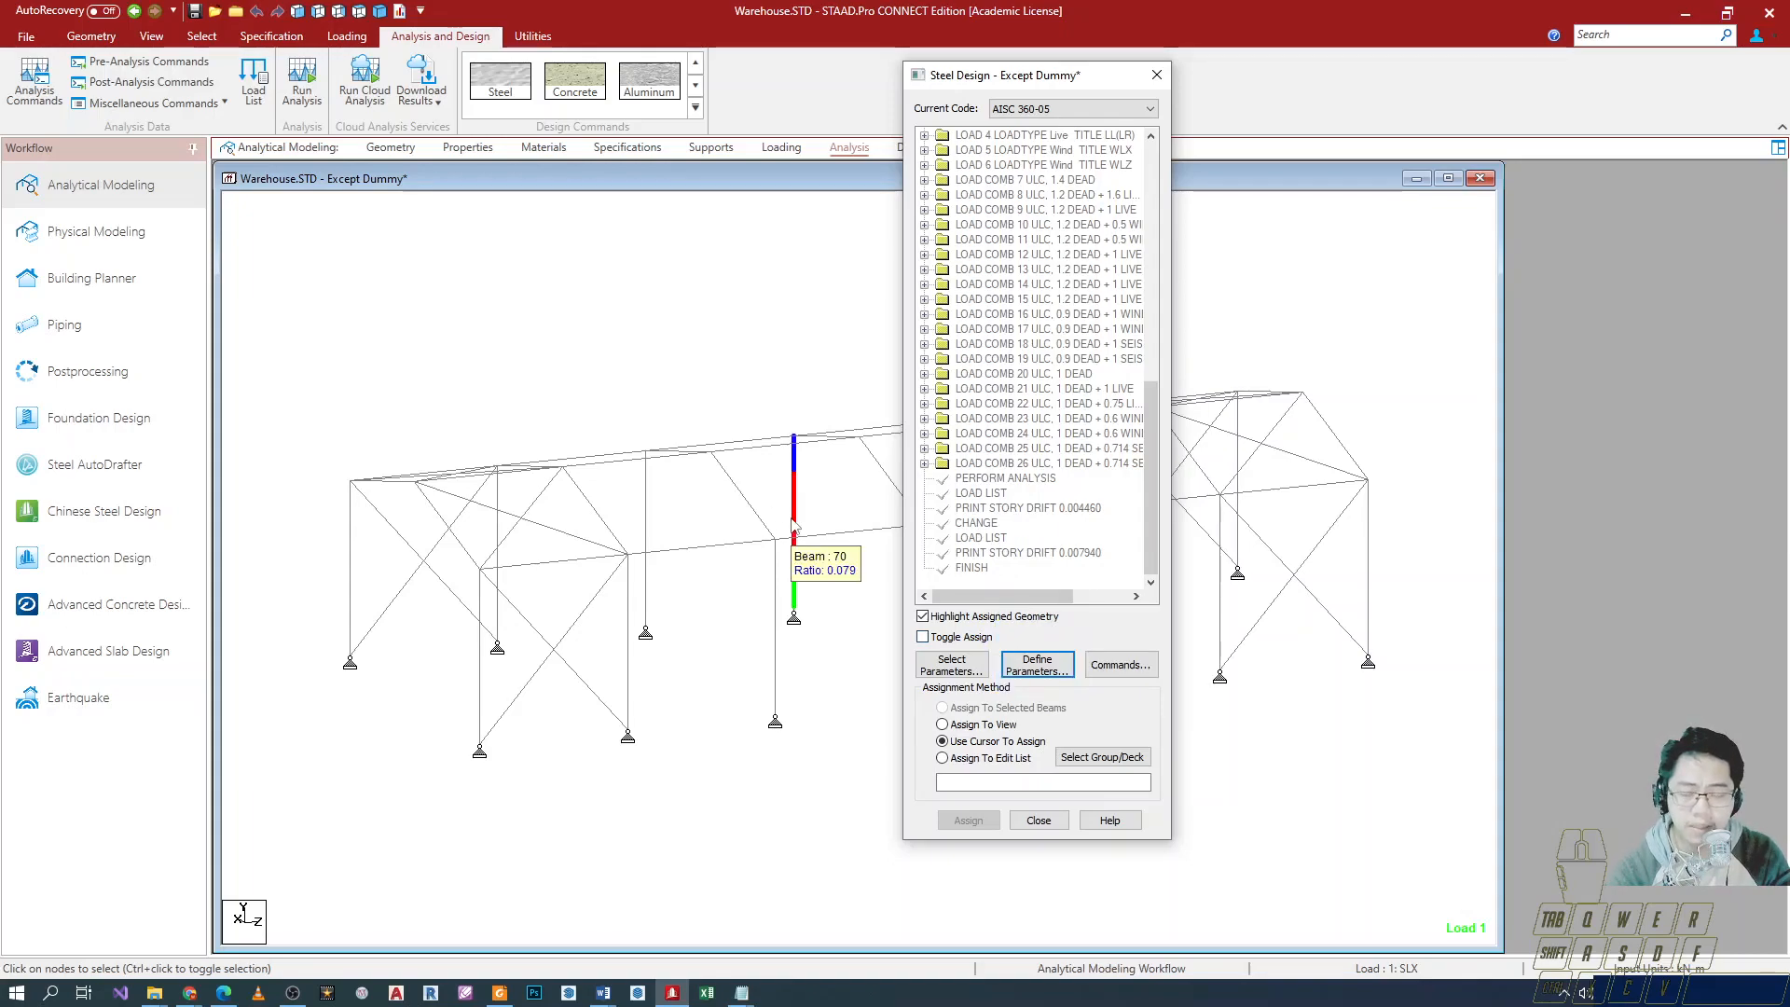
left_click(1060, 110)
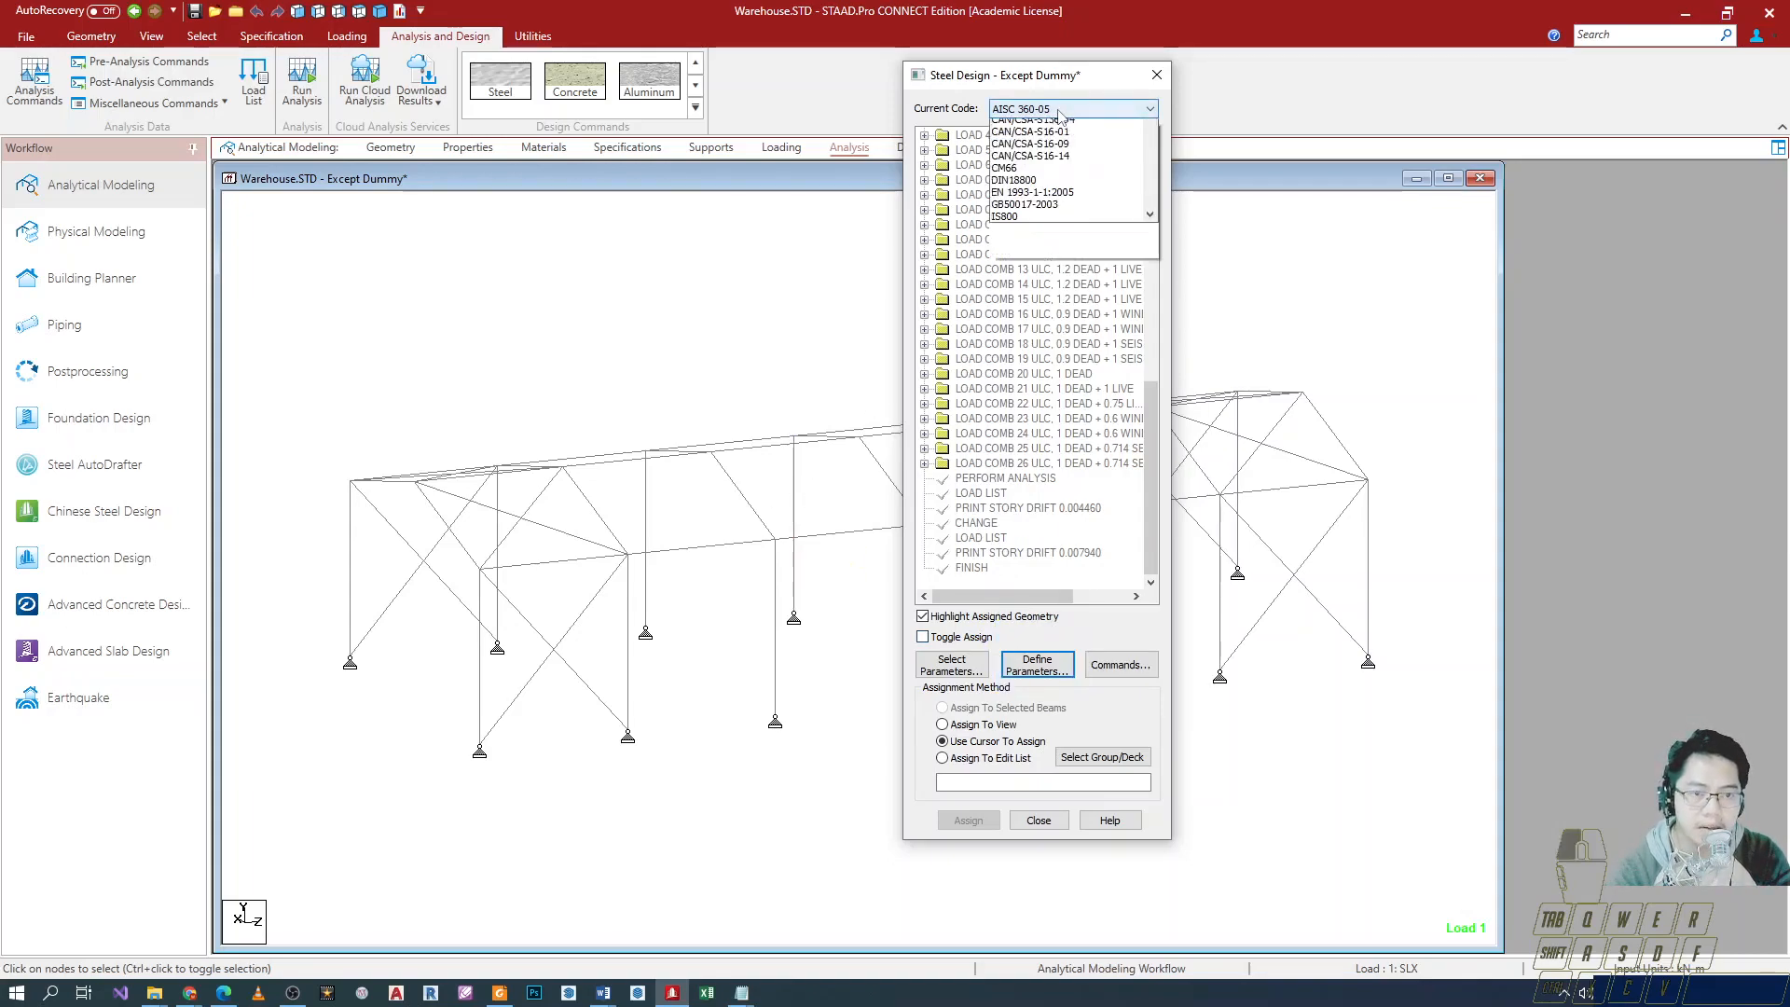
left_click(1060, 110)
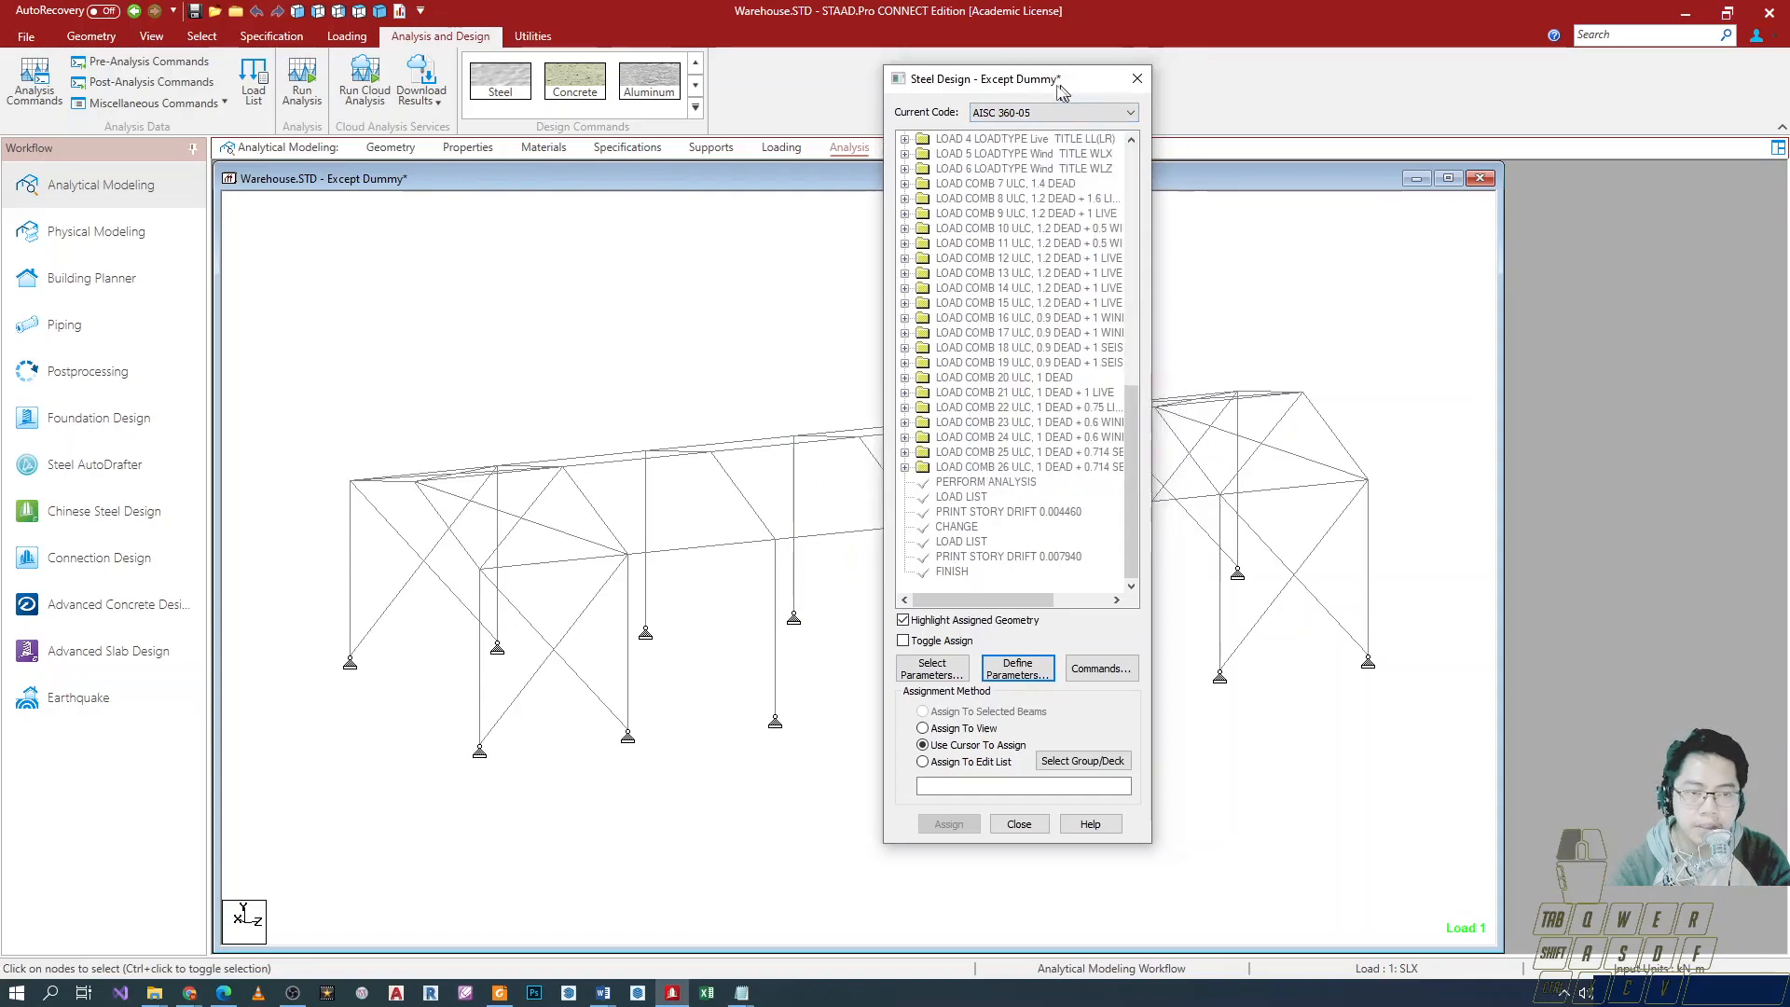
left_click_drag(1081, 70, 982, 67)
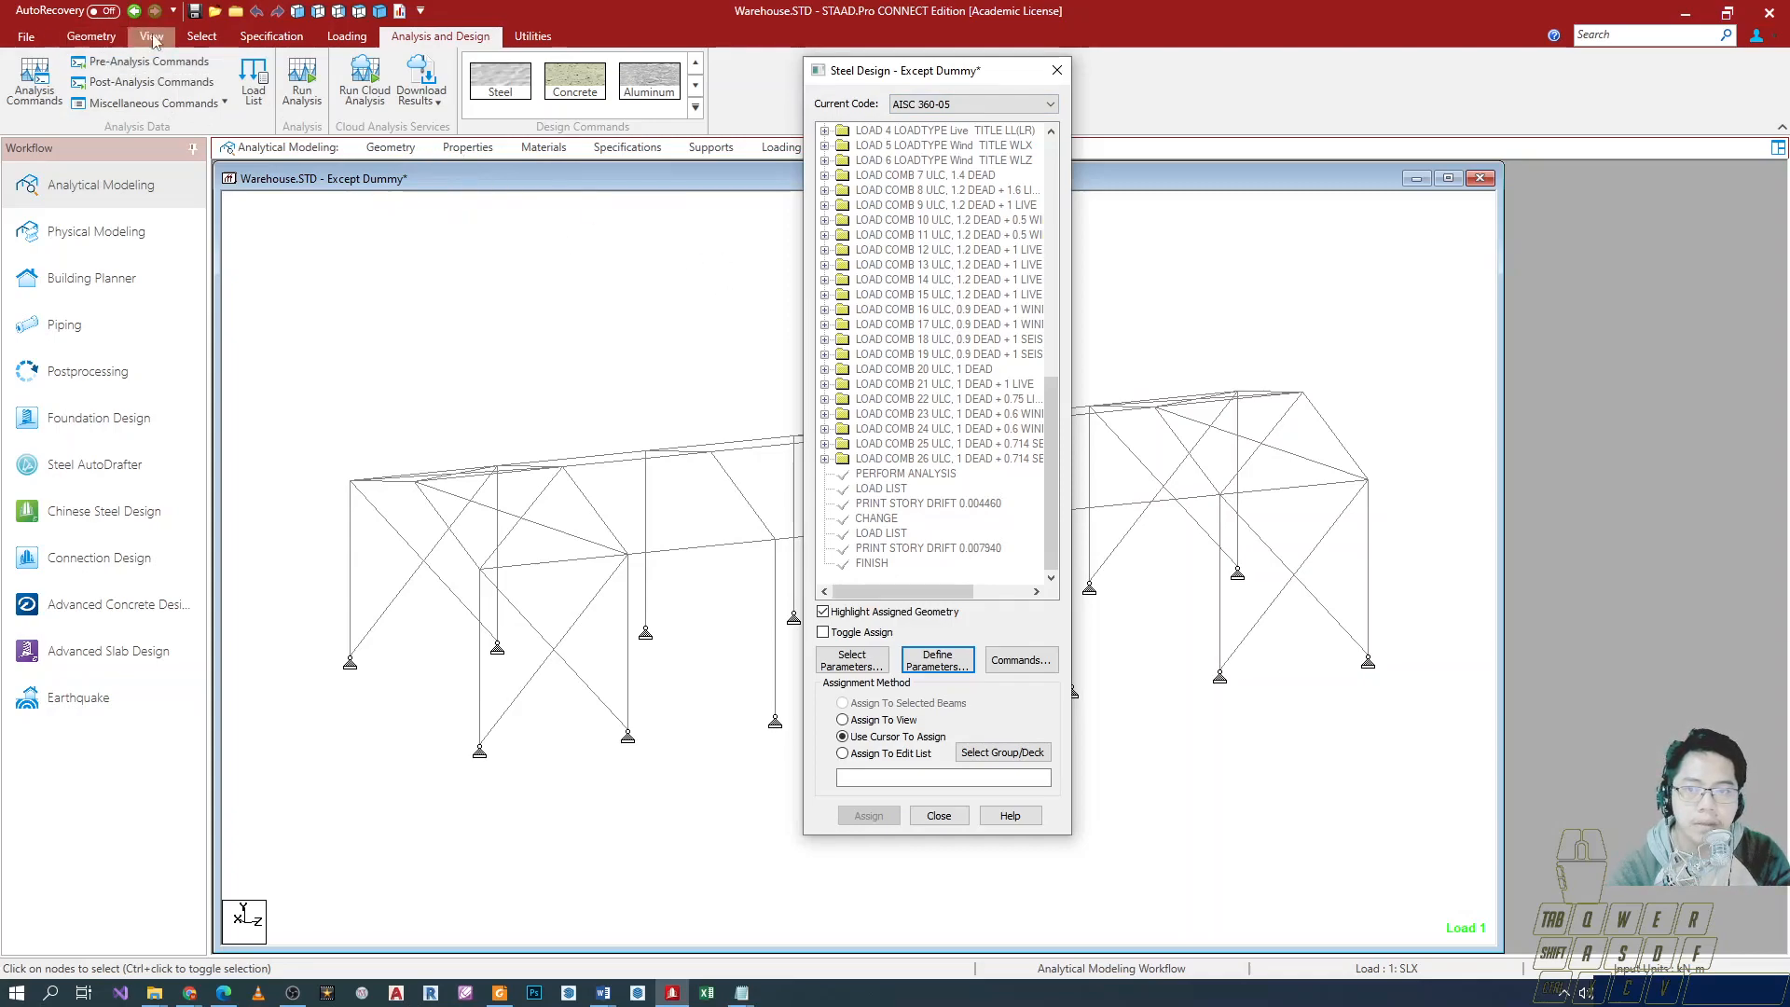
Review load combinations 7 to 19 in the load case details of the Loading page.
left_click(788, 149)
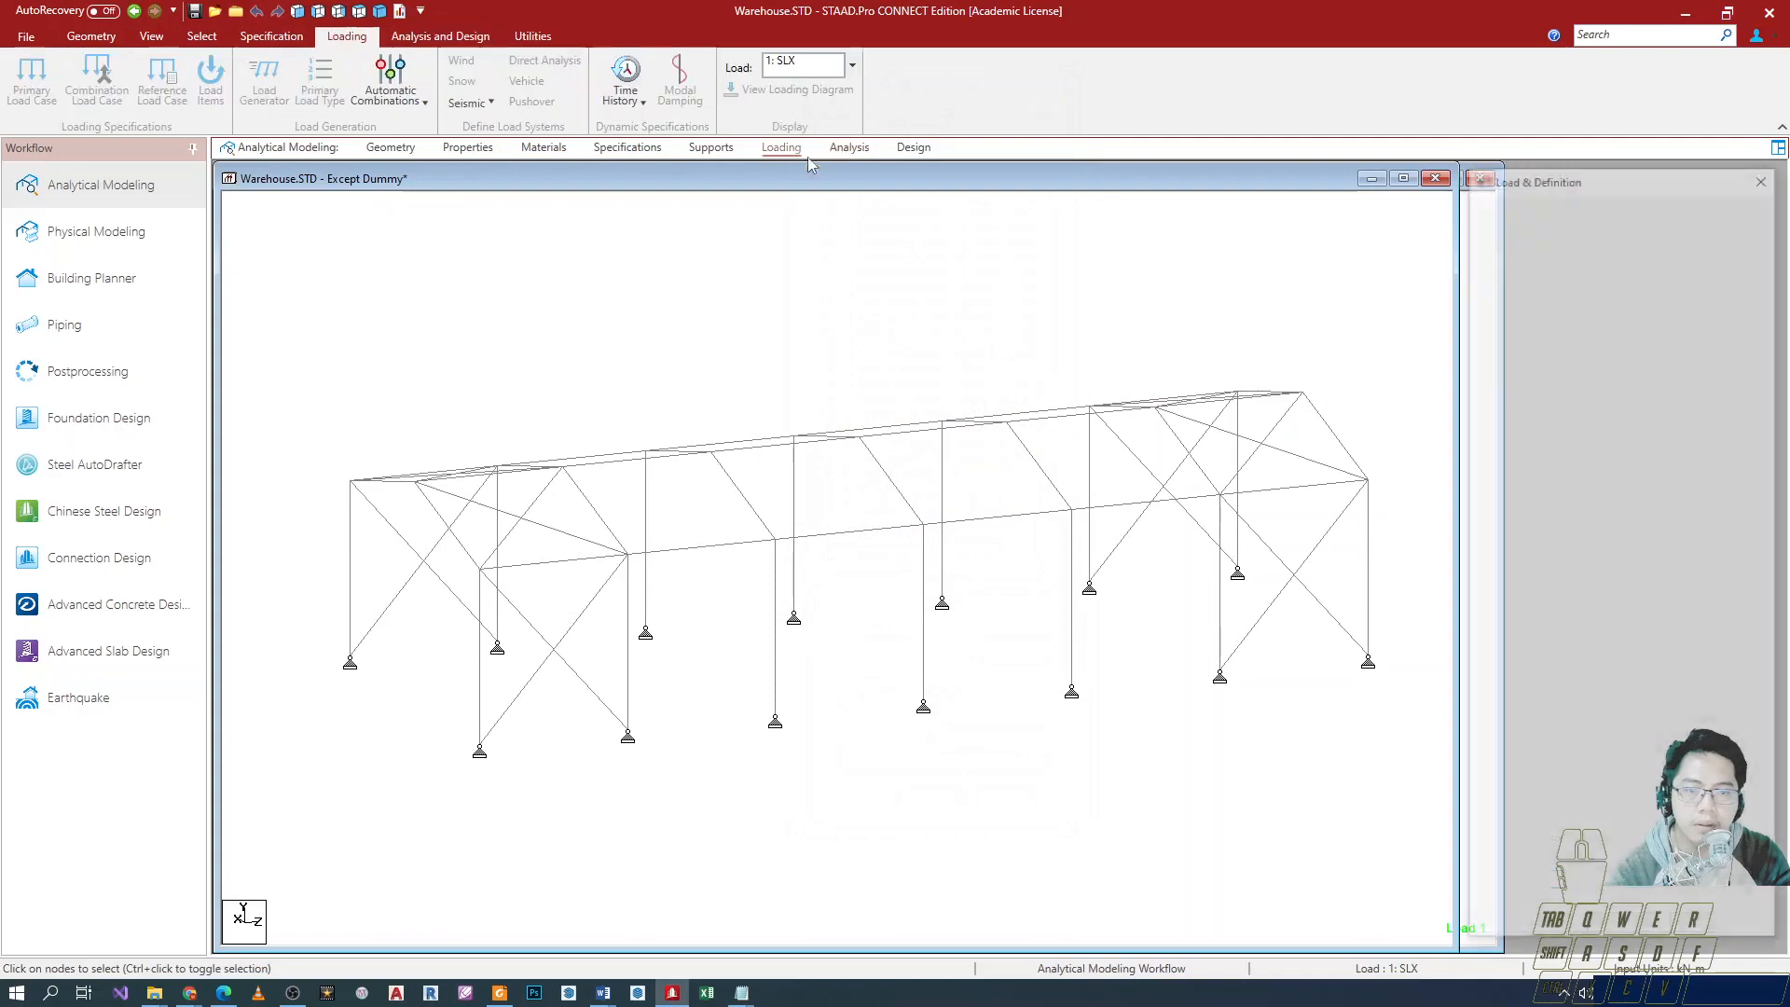
left_click(1533, 230)
key("Right")
key("Down")
key("Down")
key("Down")
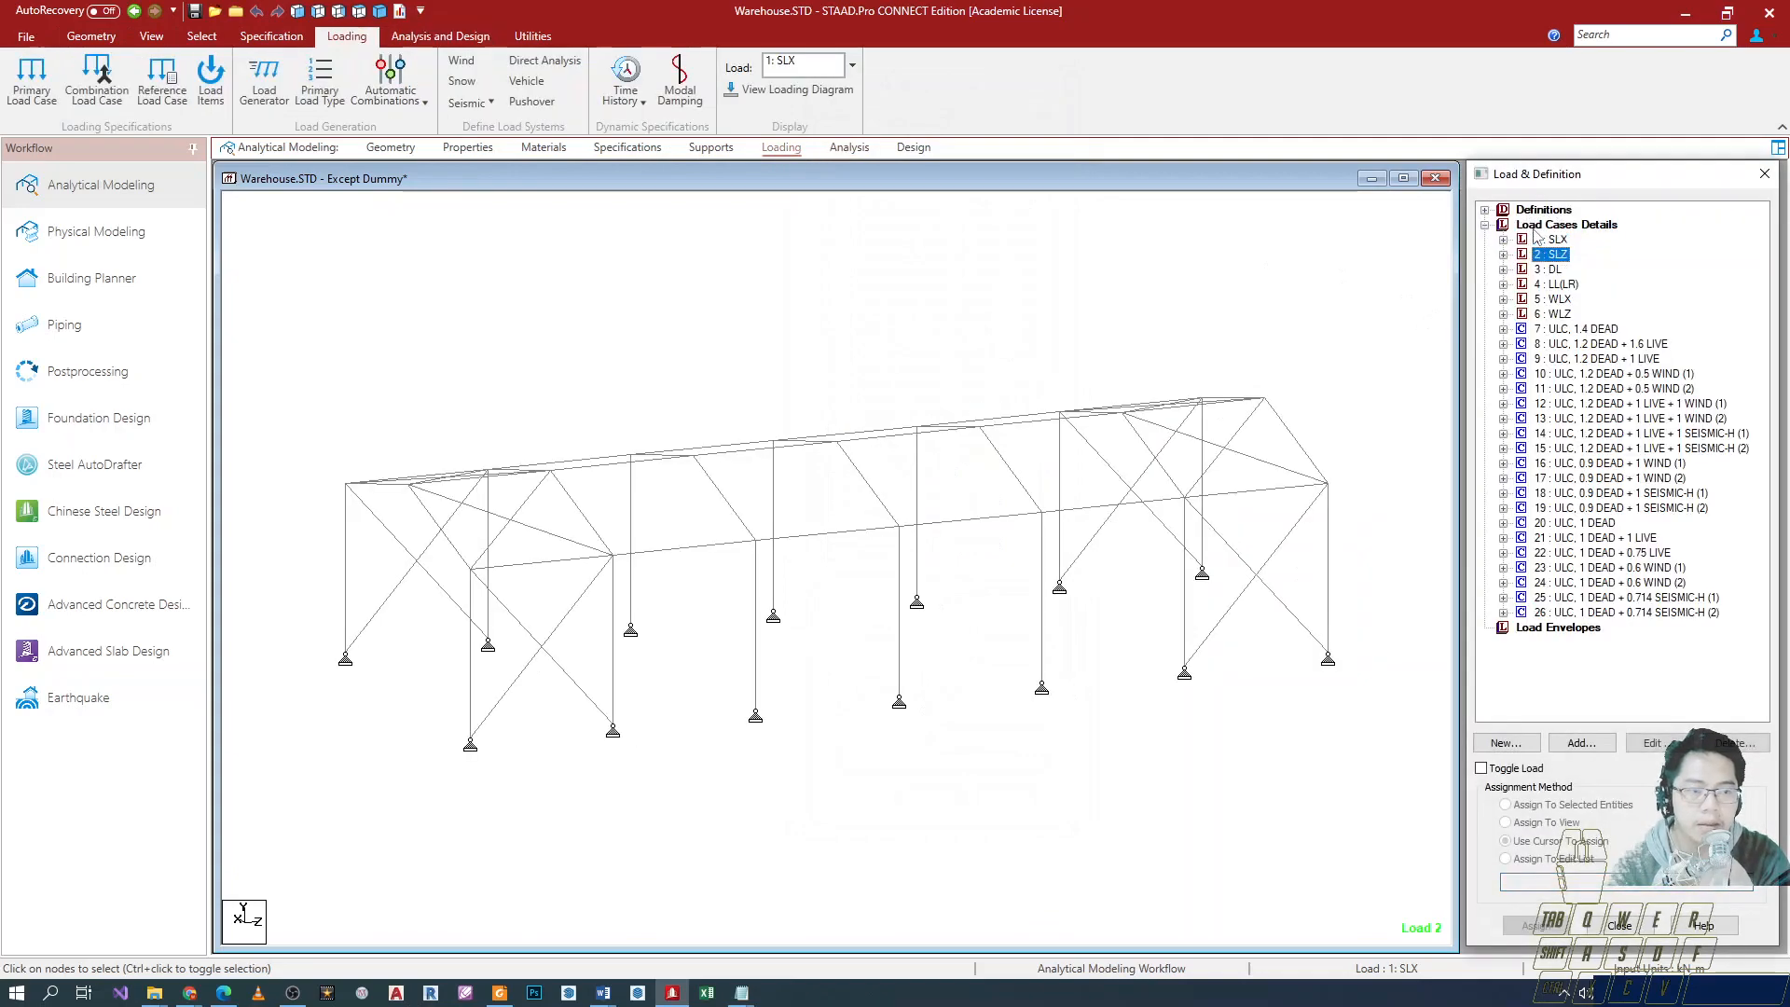
left_click(1573, 332)
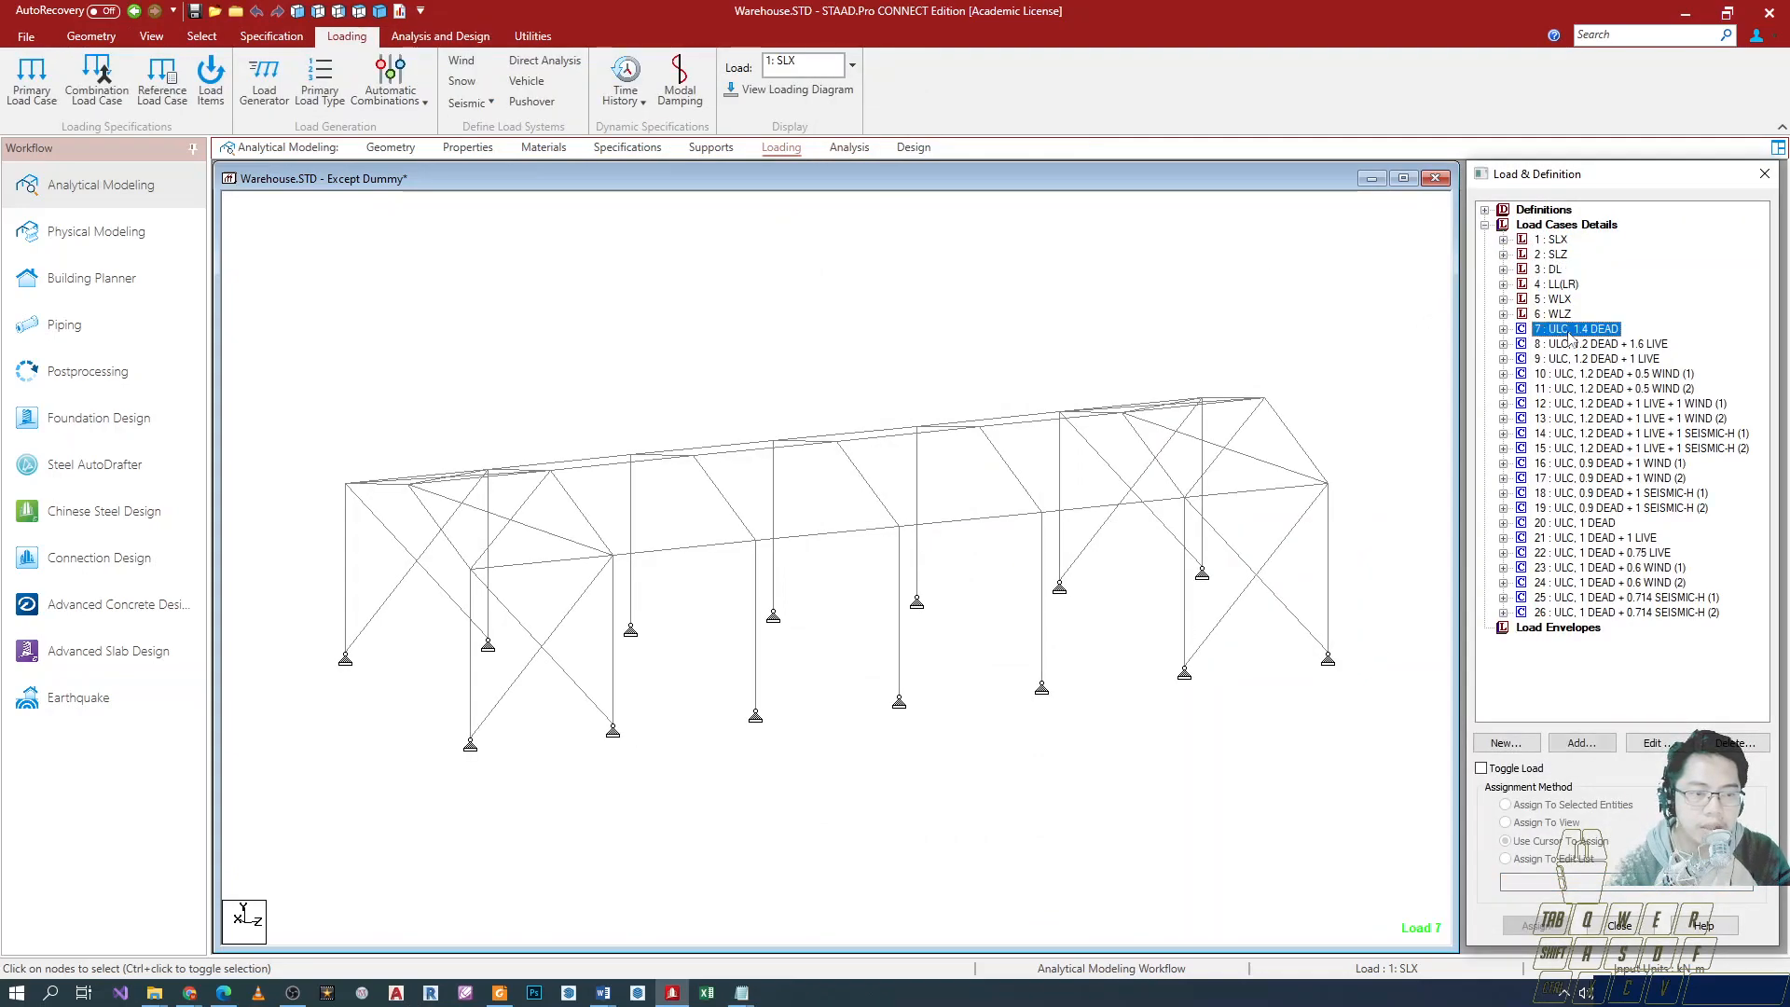
left_click(1566, 509)
left_click(1589, 331)
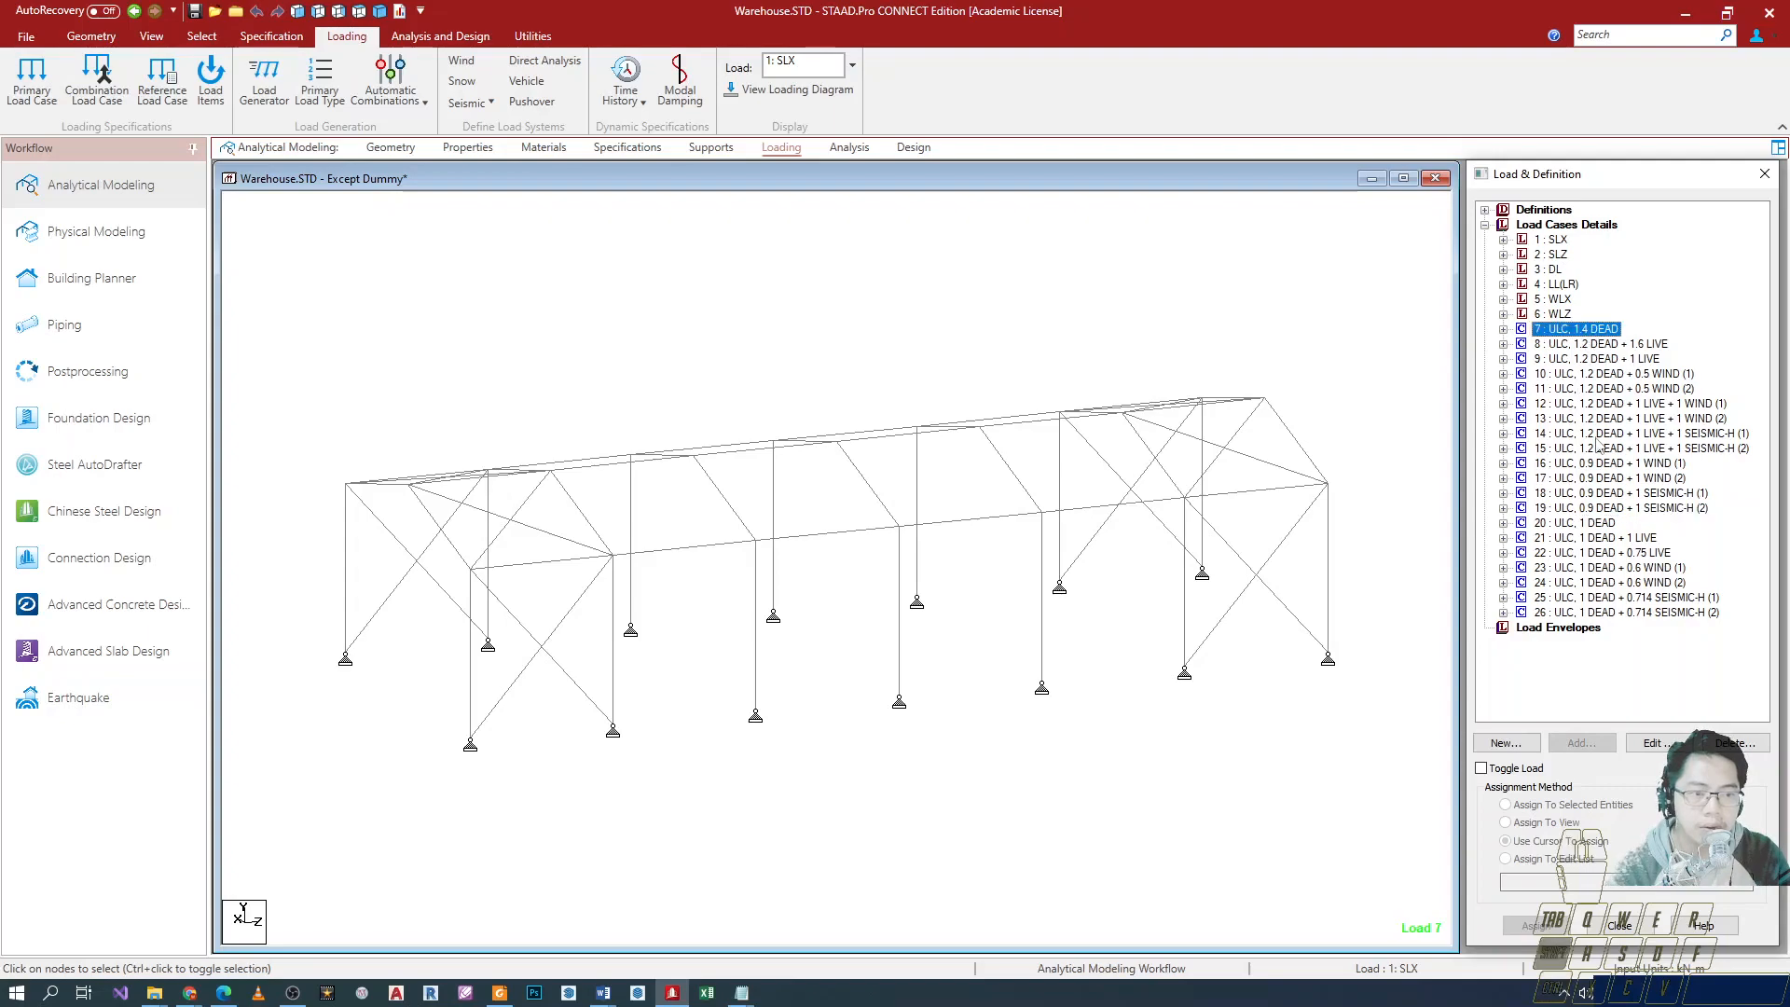
left_click(1596, 507, "shift")
left_click(1581, 332)
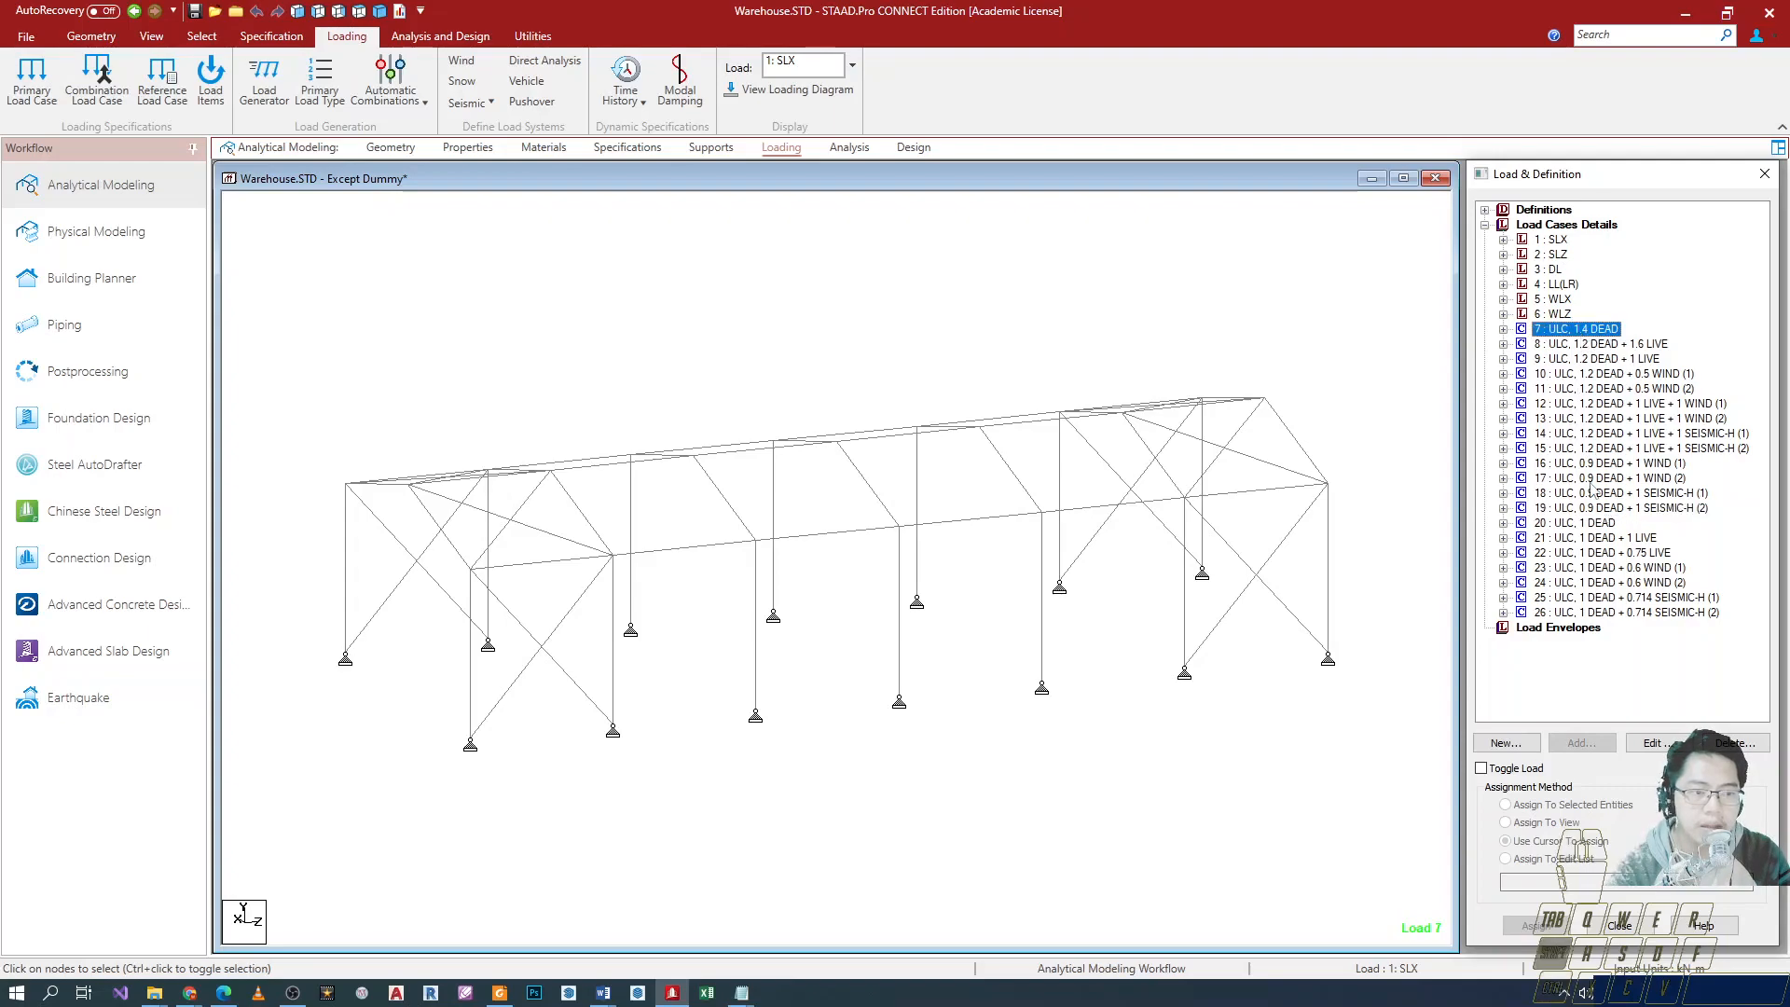
left_click(1610, 511)
left_click(752, 339)
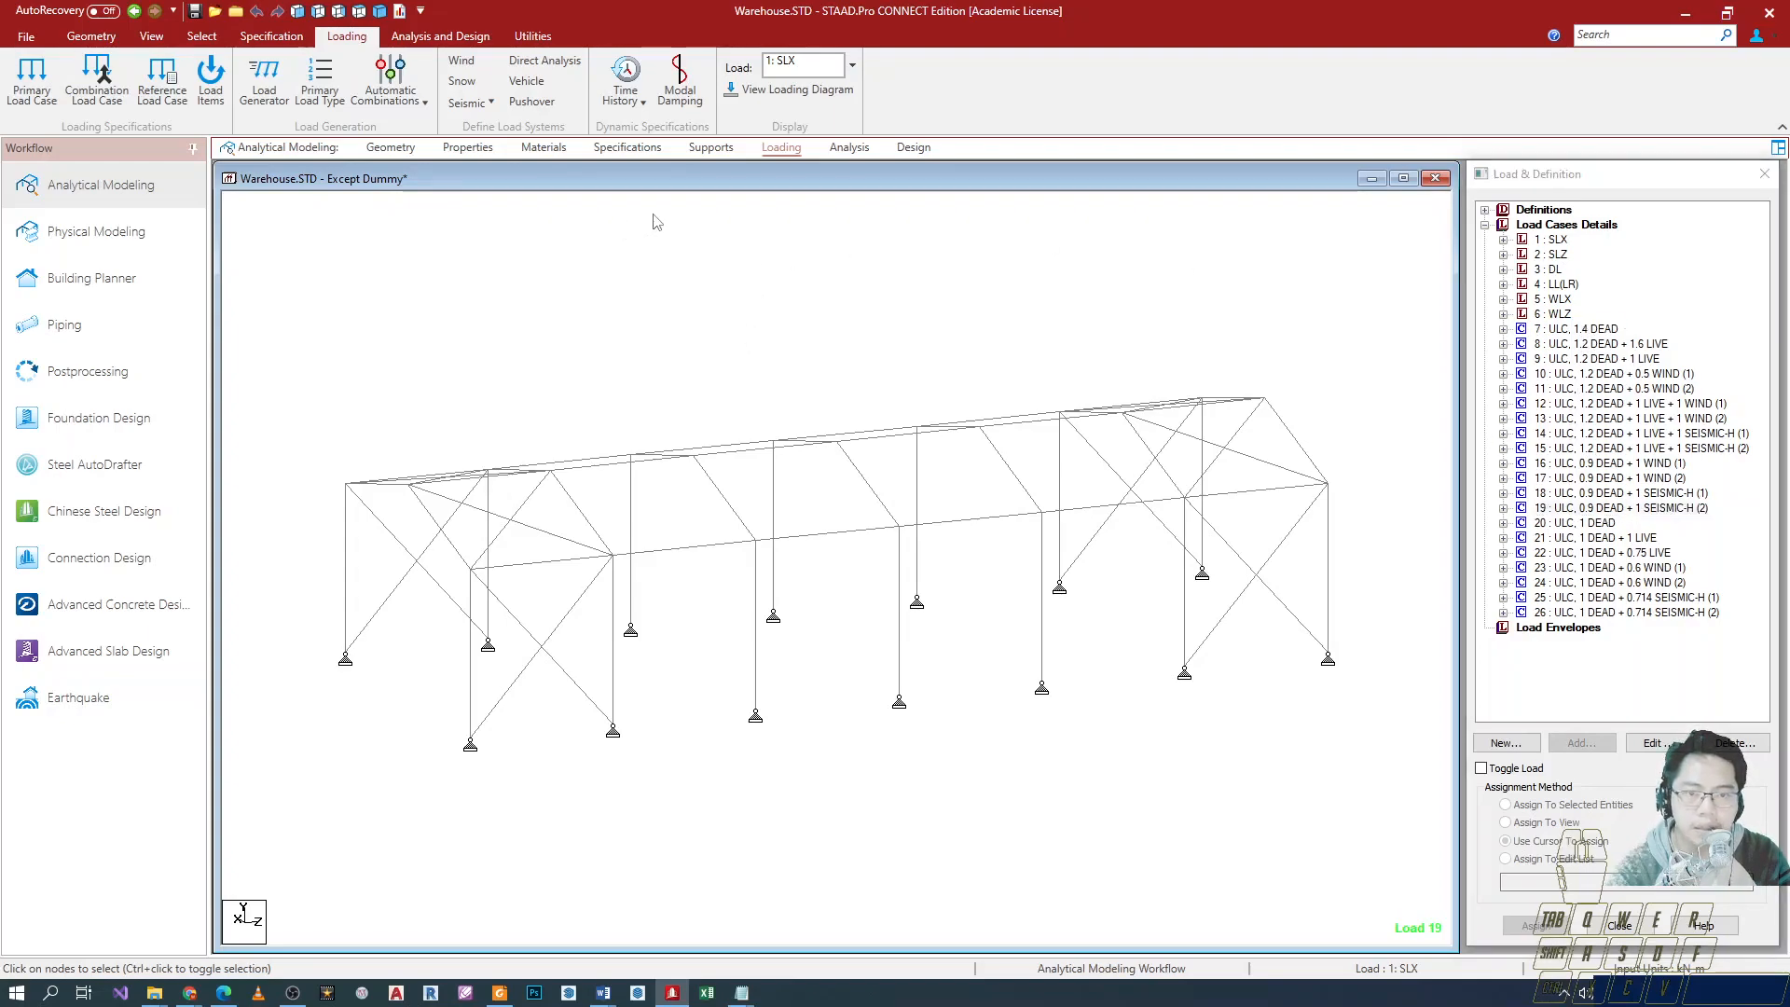
Return to the Design page, open the Load List and add load combinations 7 to 19 to the selected cases.
left_click(910, 147)
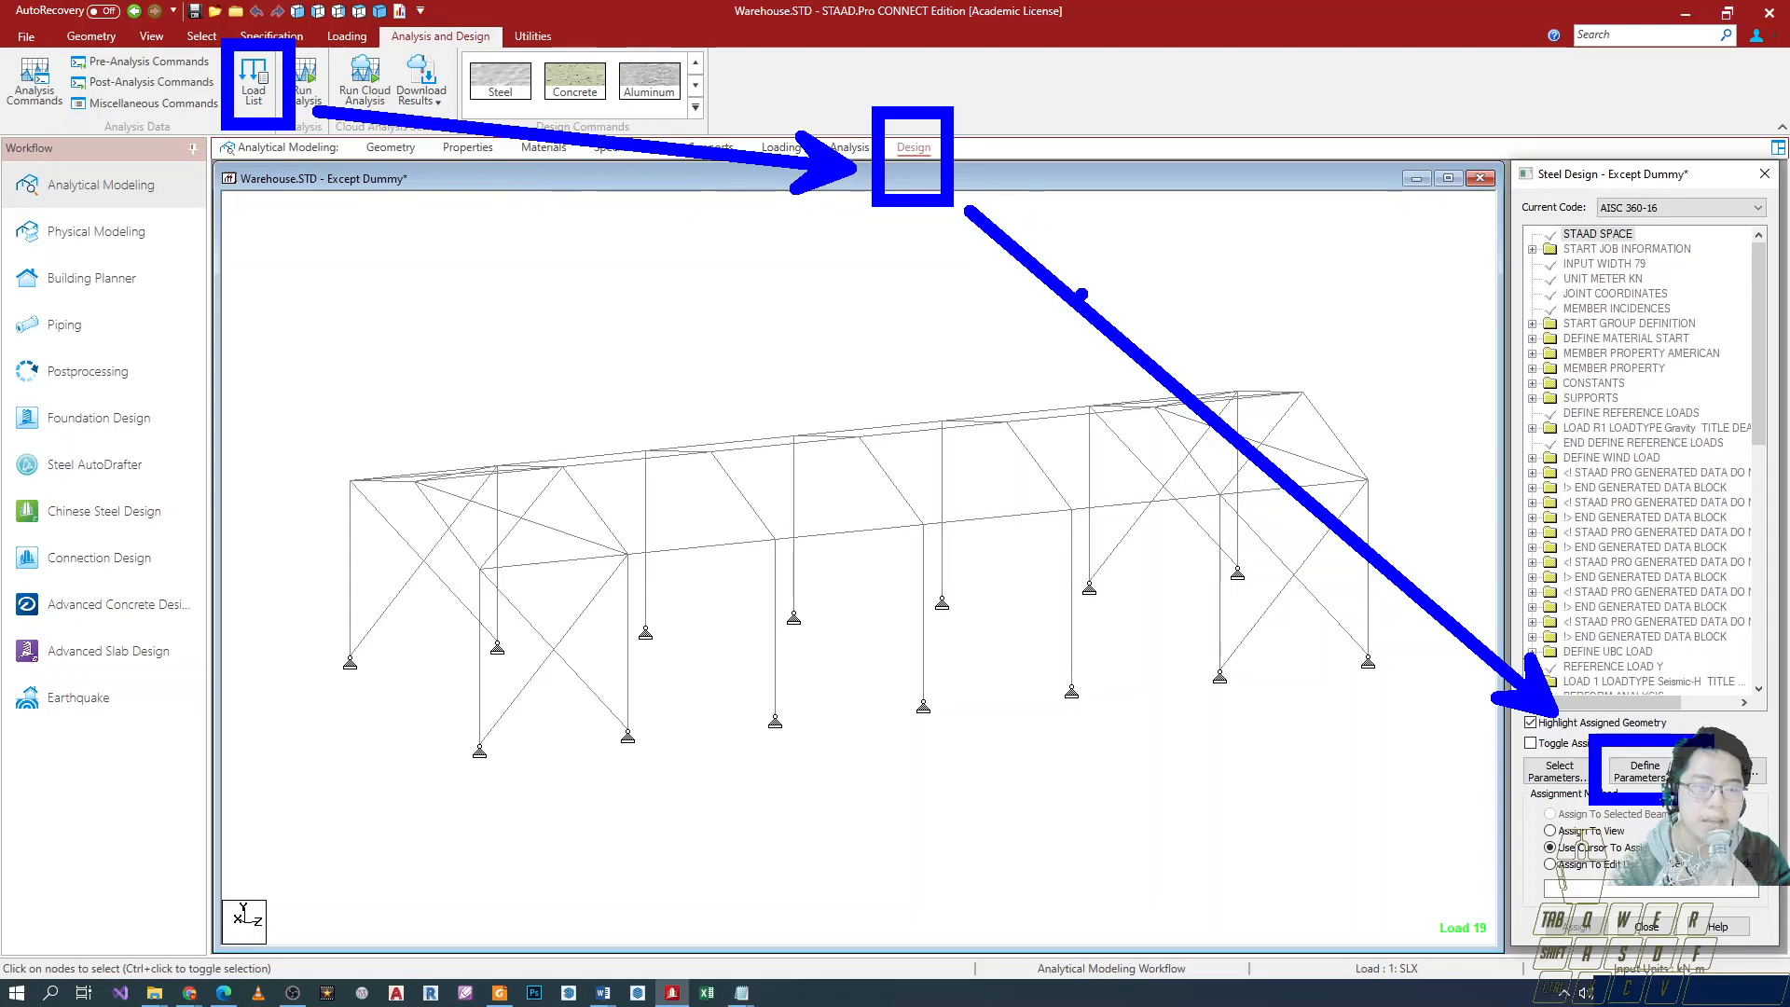
left_click(252, 82)
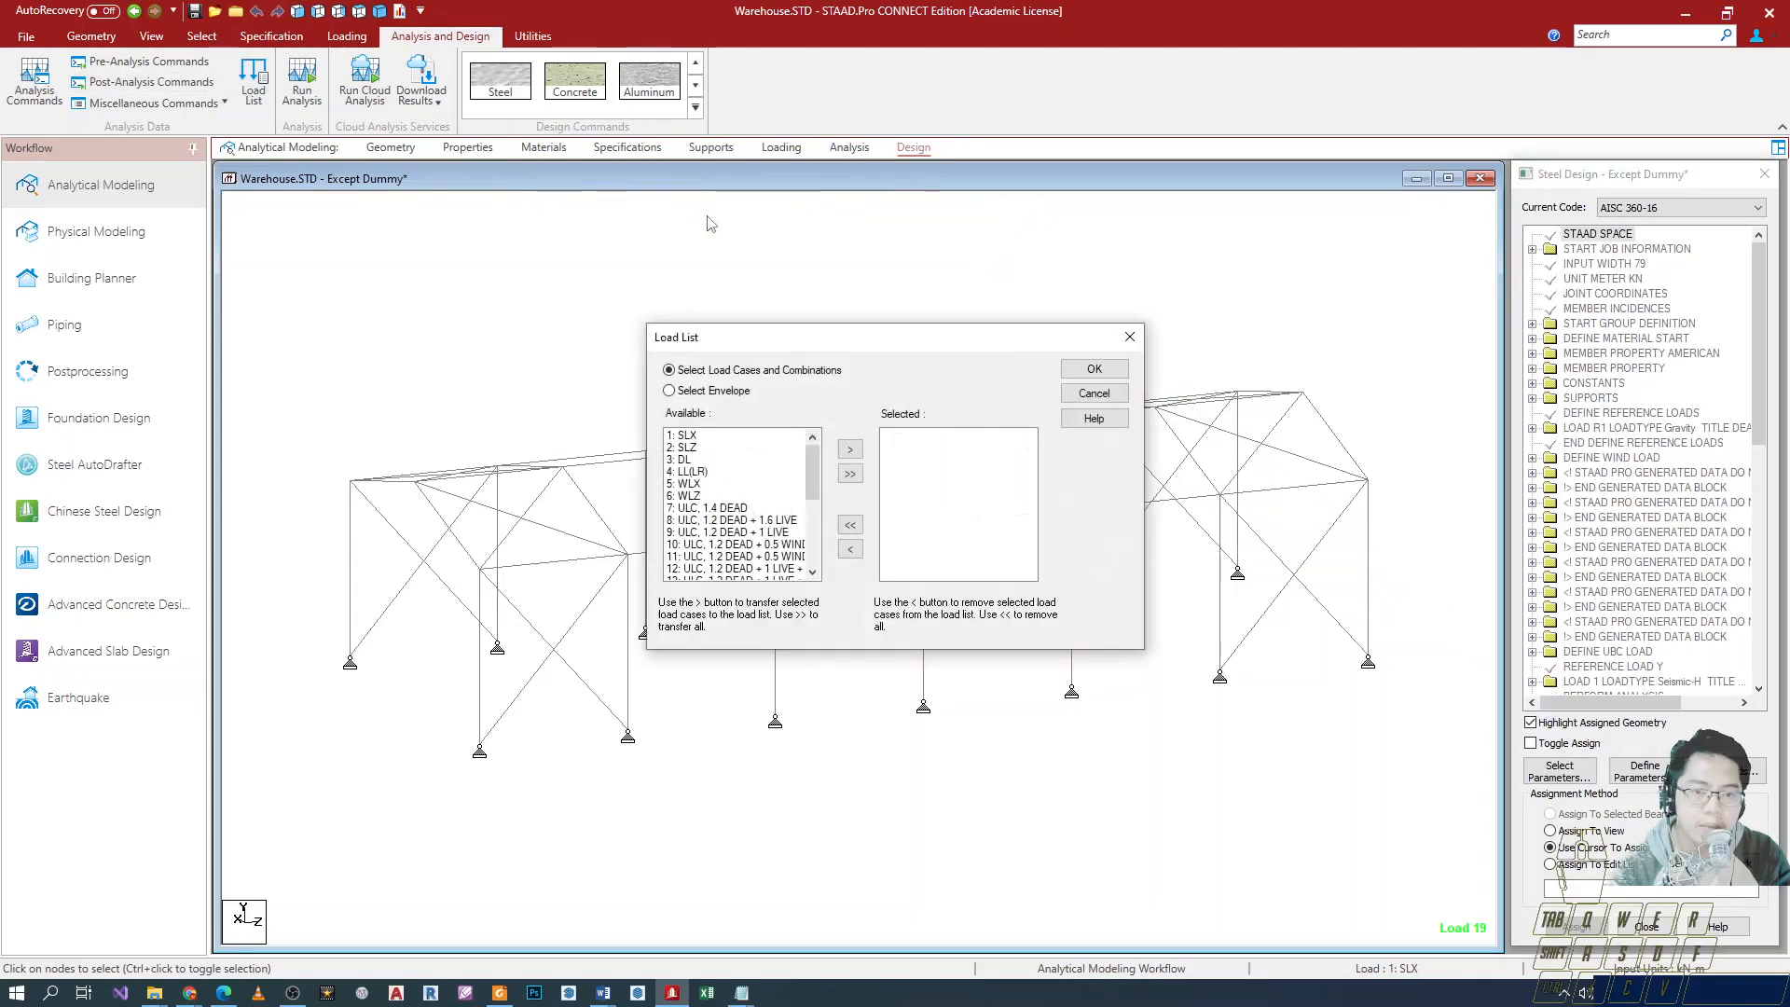
left_click(709, 516)
scroll(726, 533, "down", 3)
scroll(727, 533, "down", 1)
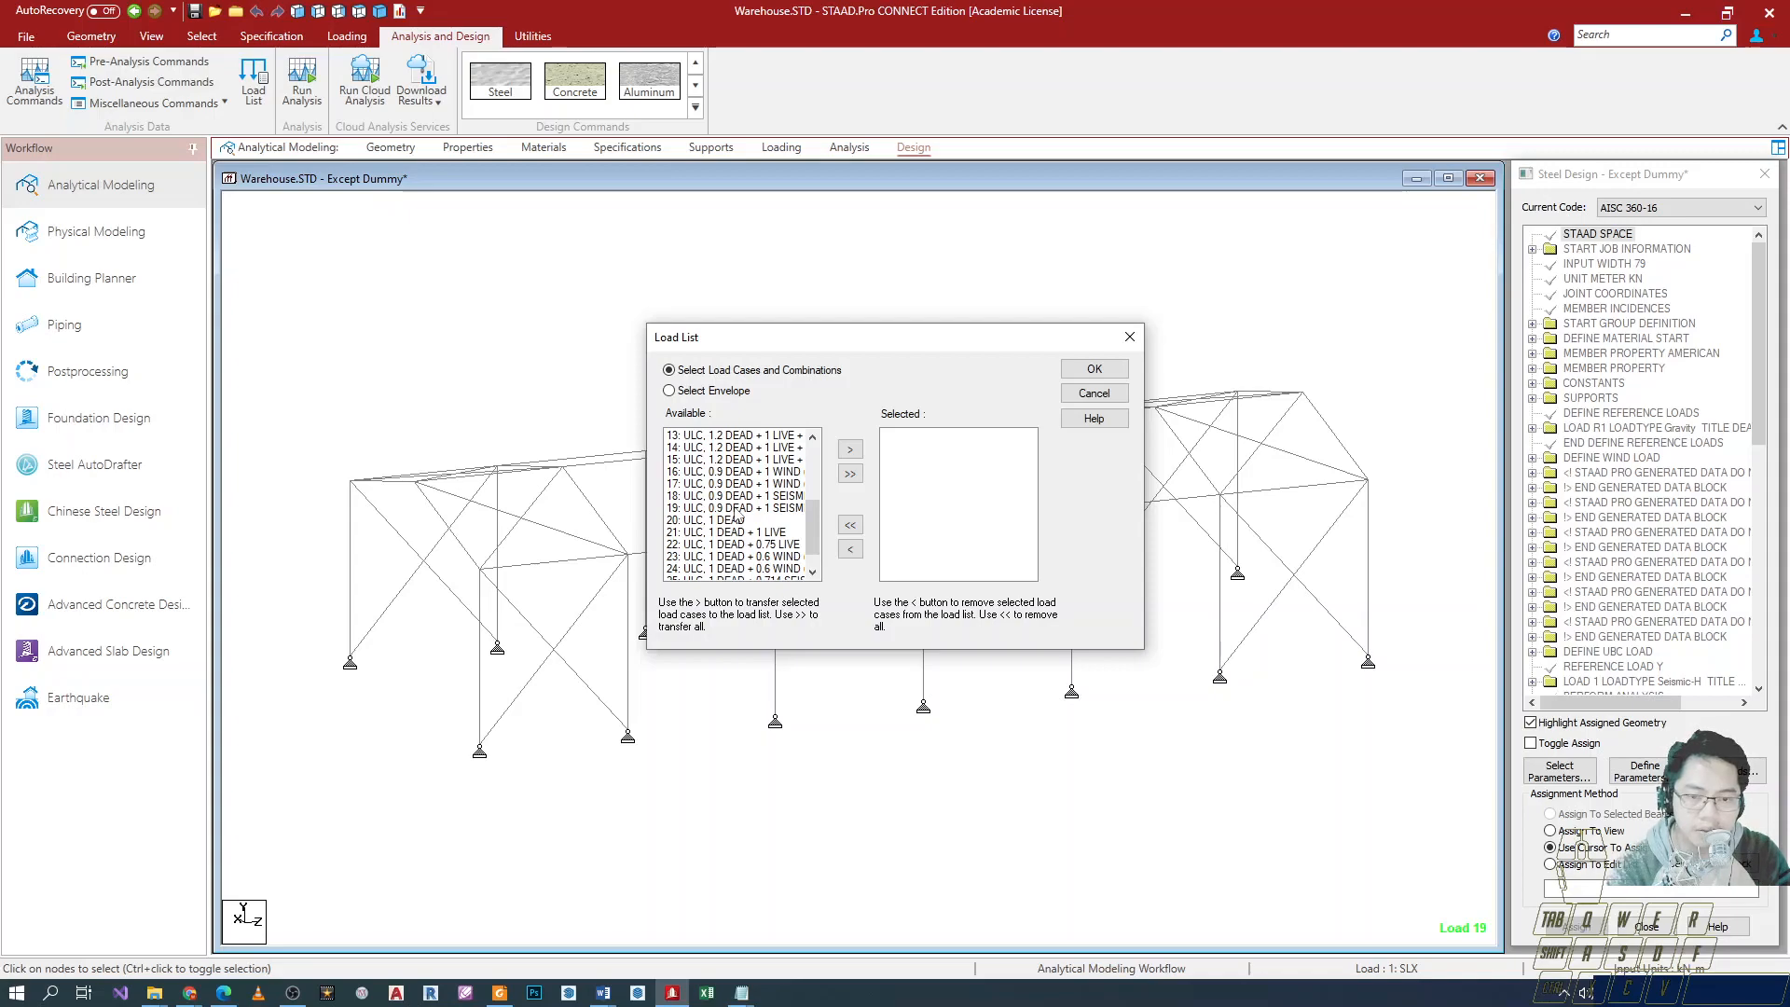
left_click(734, 511, "shift")
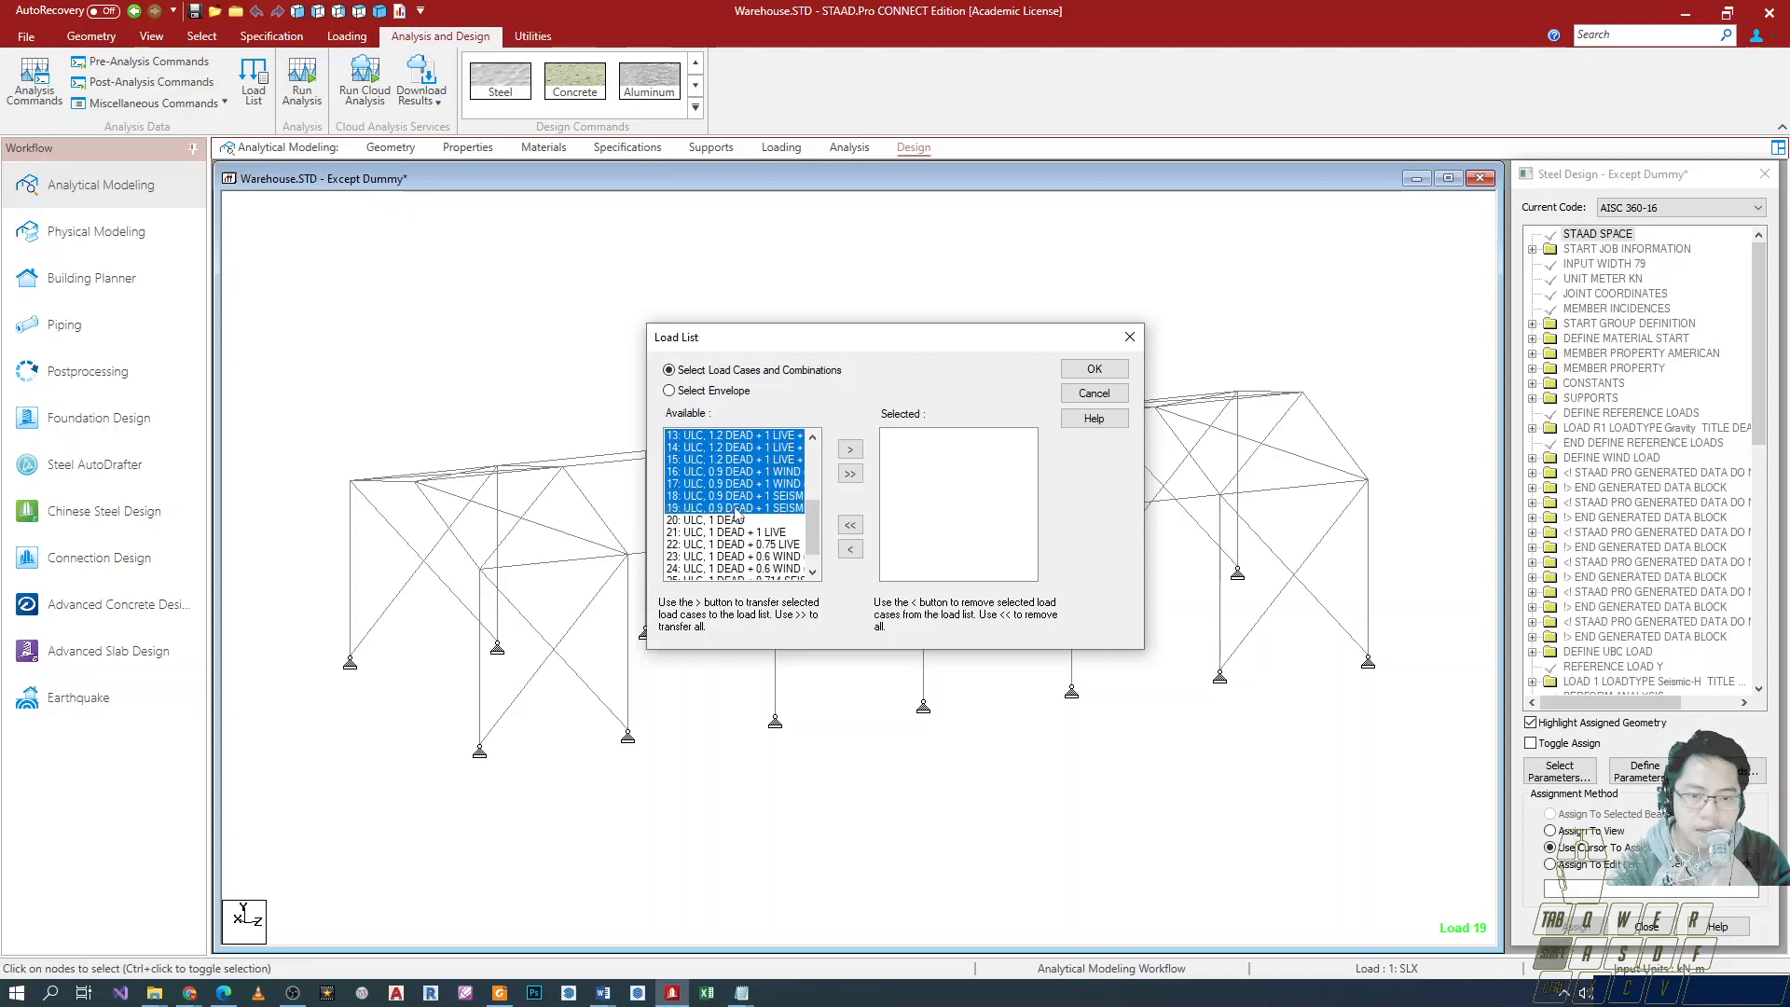
left_click(850, 449)
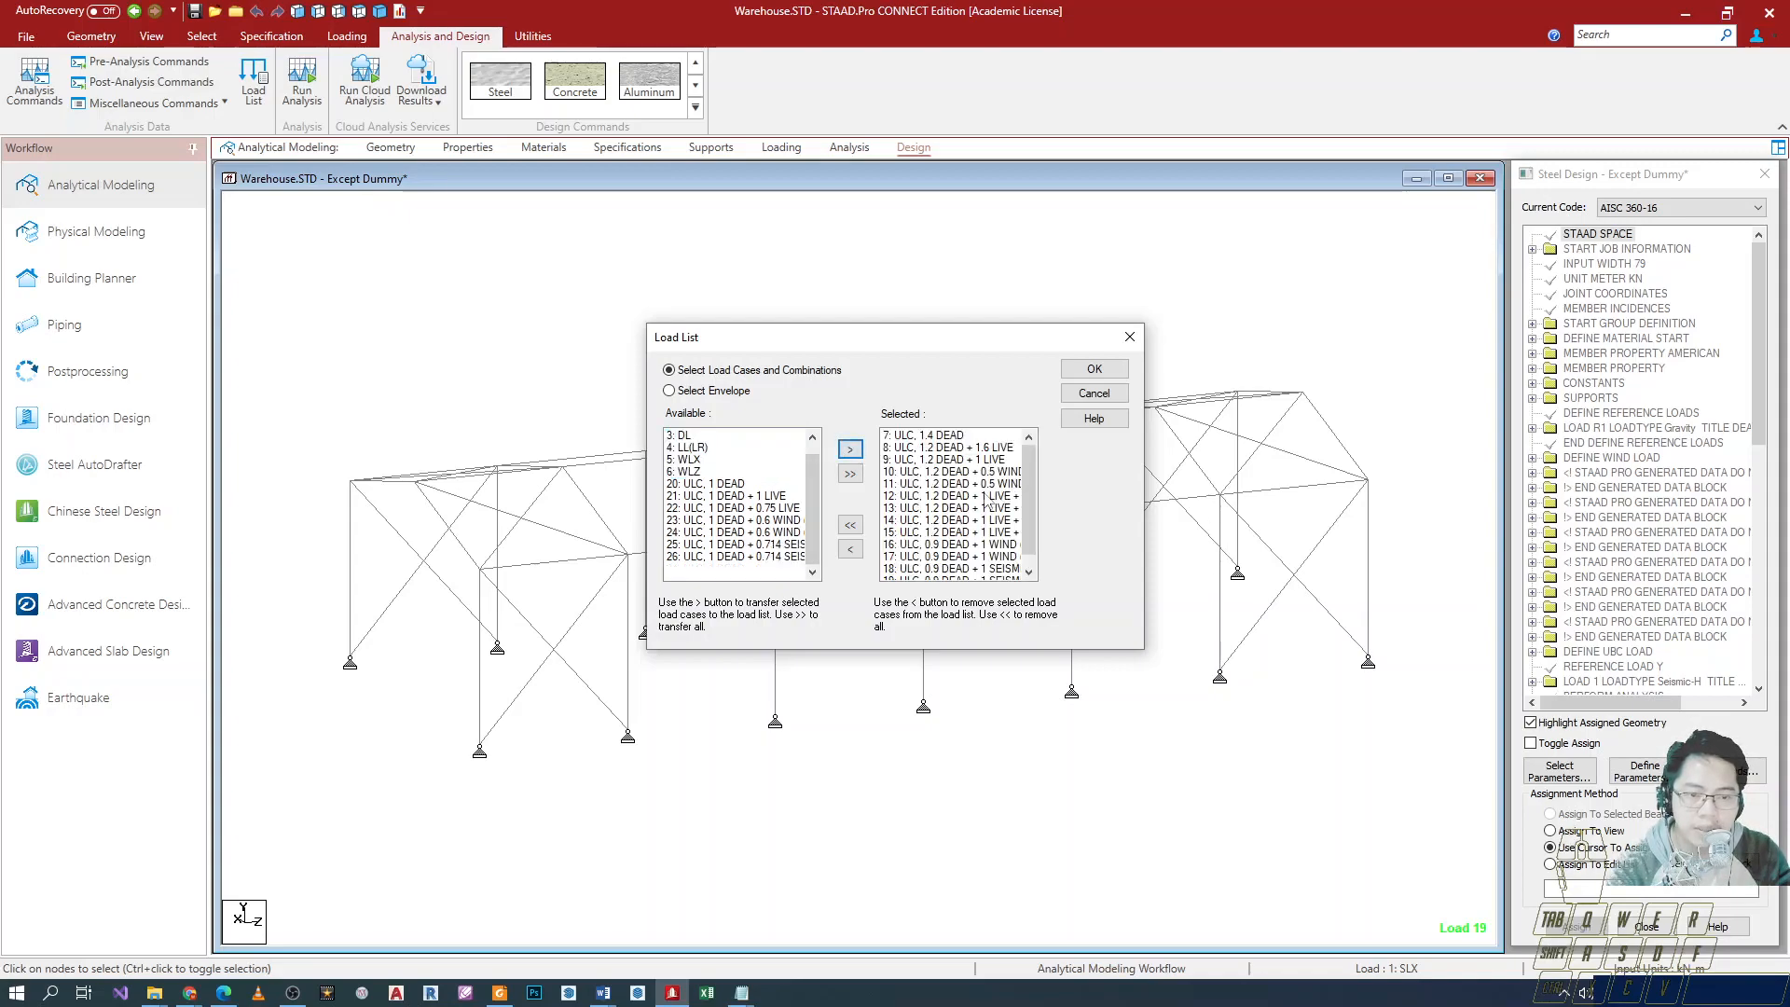
Check the selected combinations through 19 and confirm the load list, keeping the existing result files.
scroll(906, 479, "down", 1)
scroll(921, 476, "up", 1)
scroll(901, 466, "down", 1)
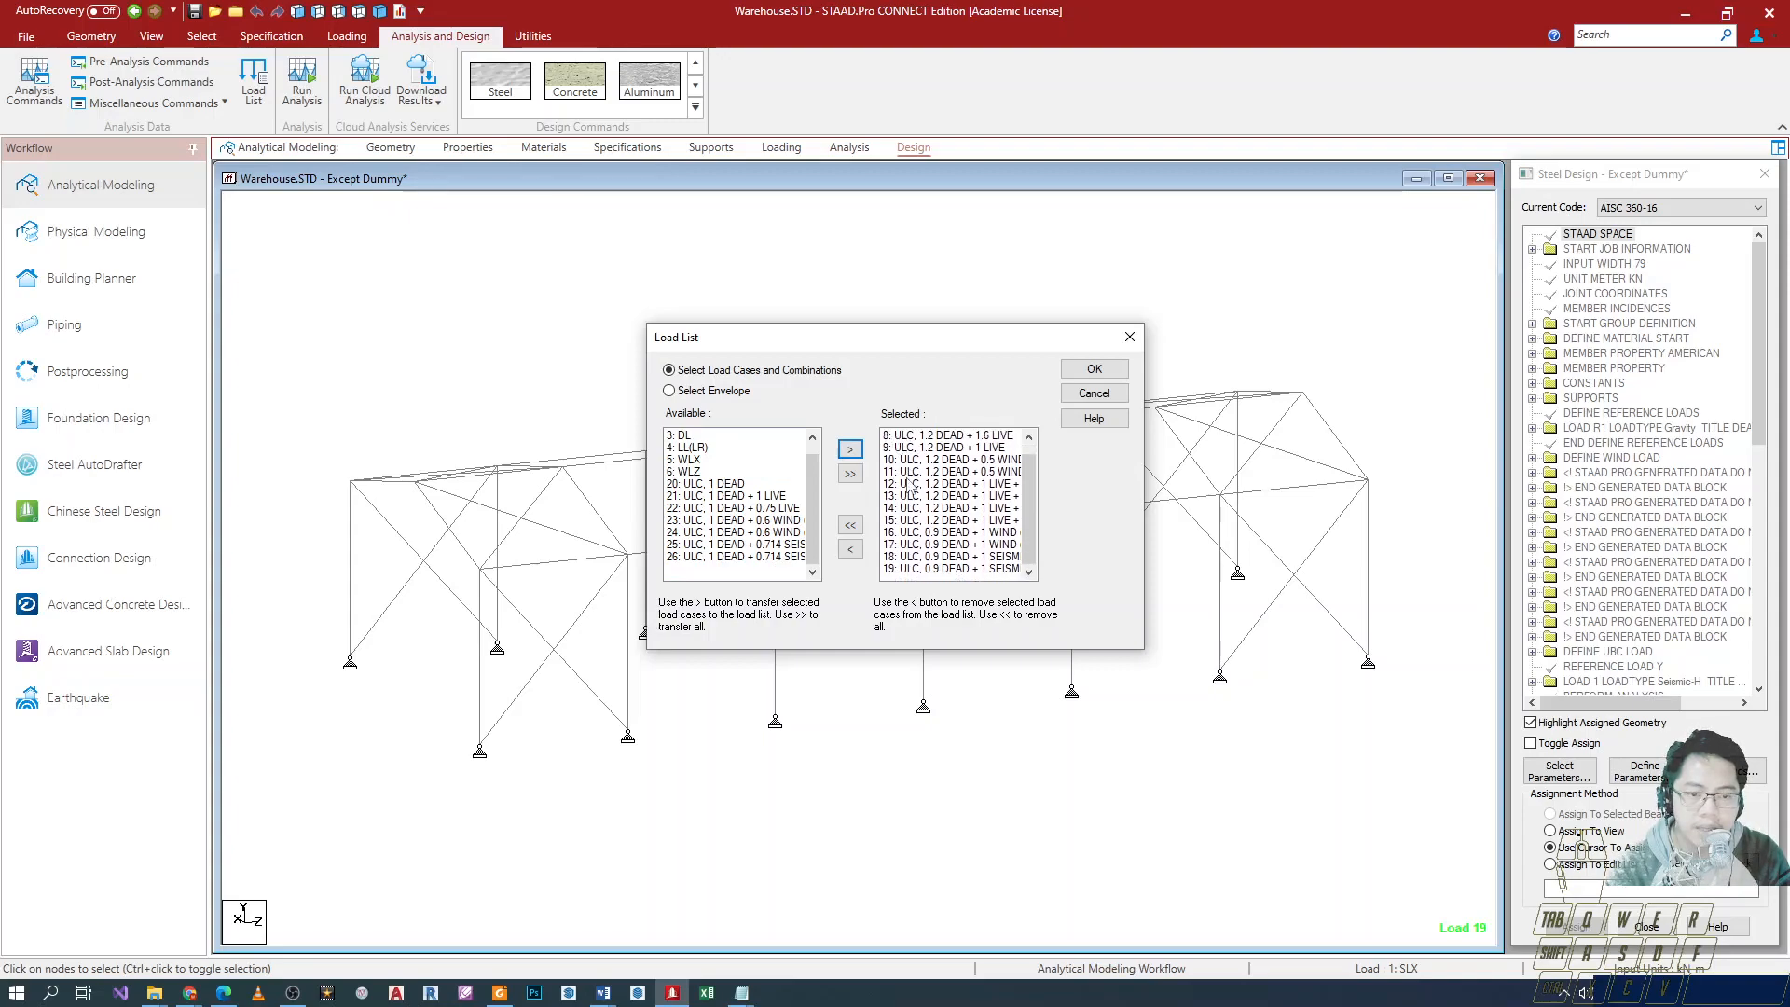
left_click(907, 570)
left_click(1094, 369)
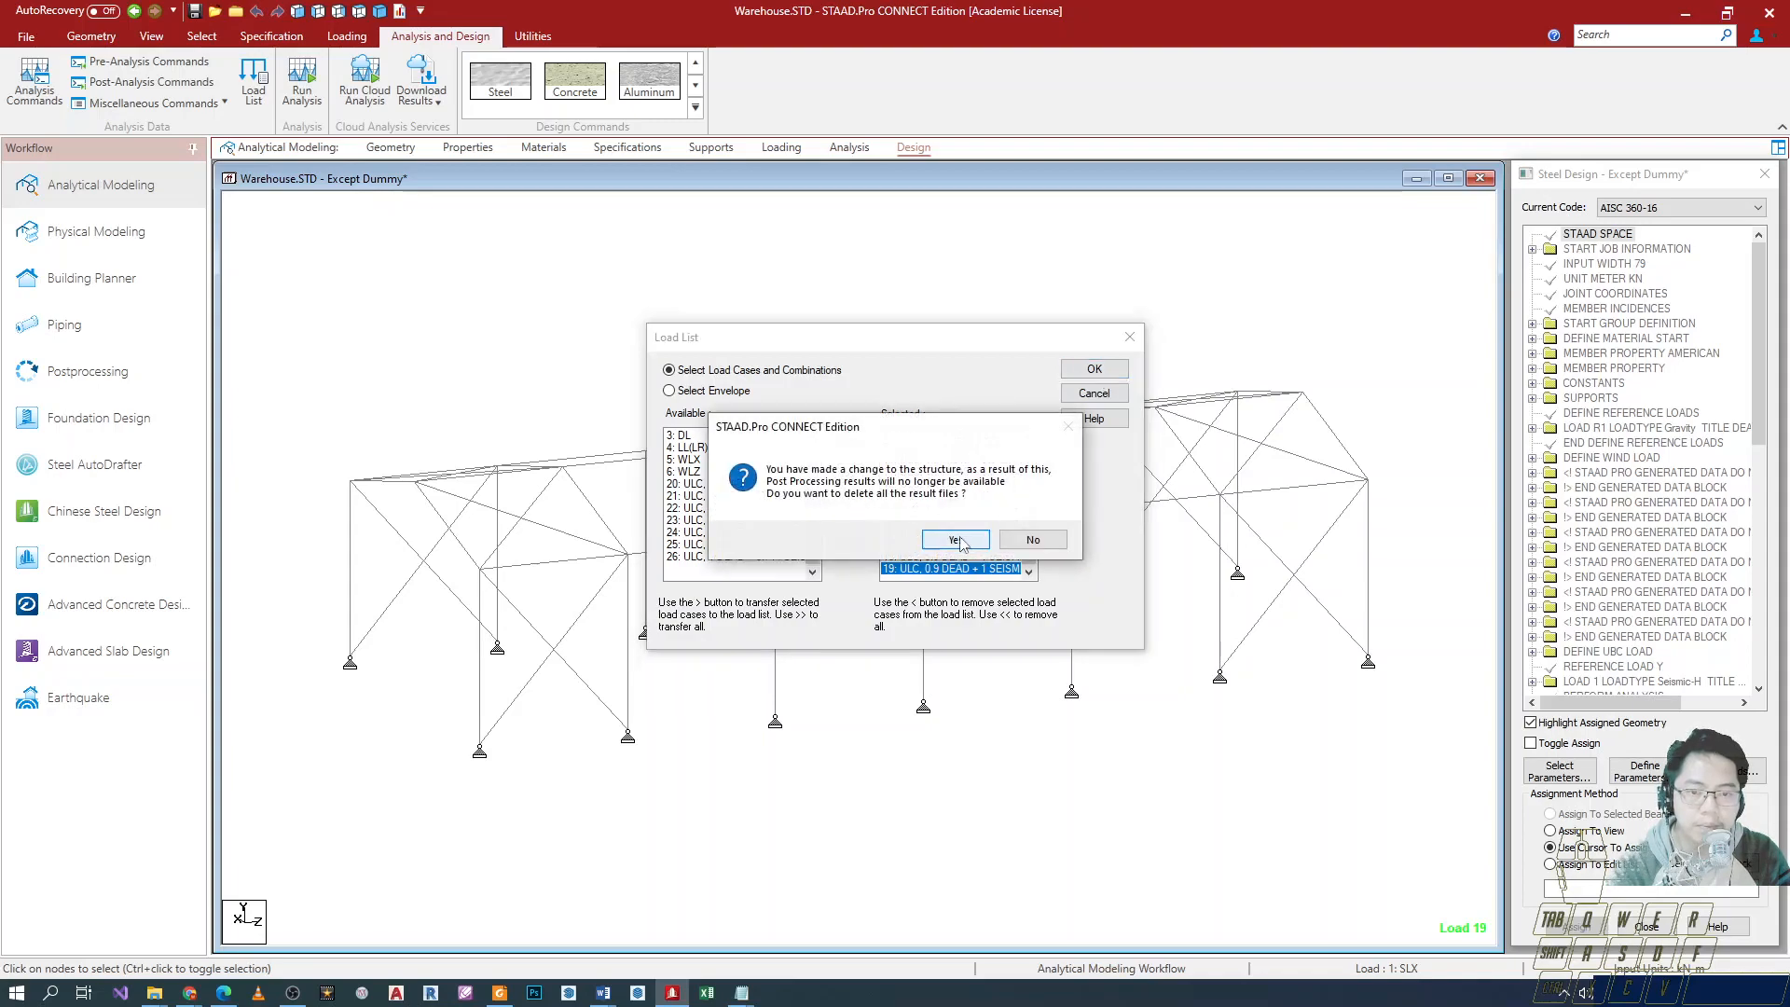
left_click(1014, 540)
Locate the last LOAD LIST command near the end of the steel design command list.
scroll(1582, 610, "down", 10)
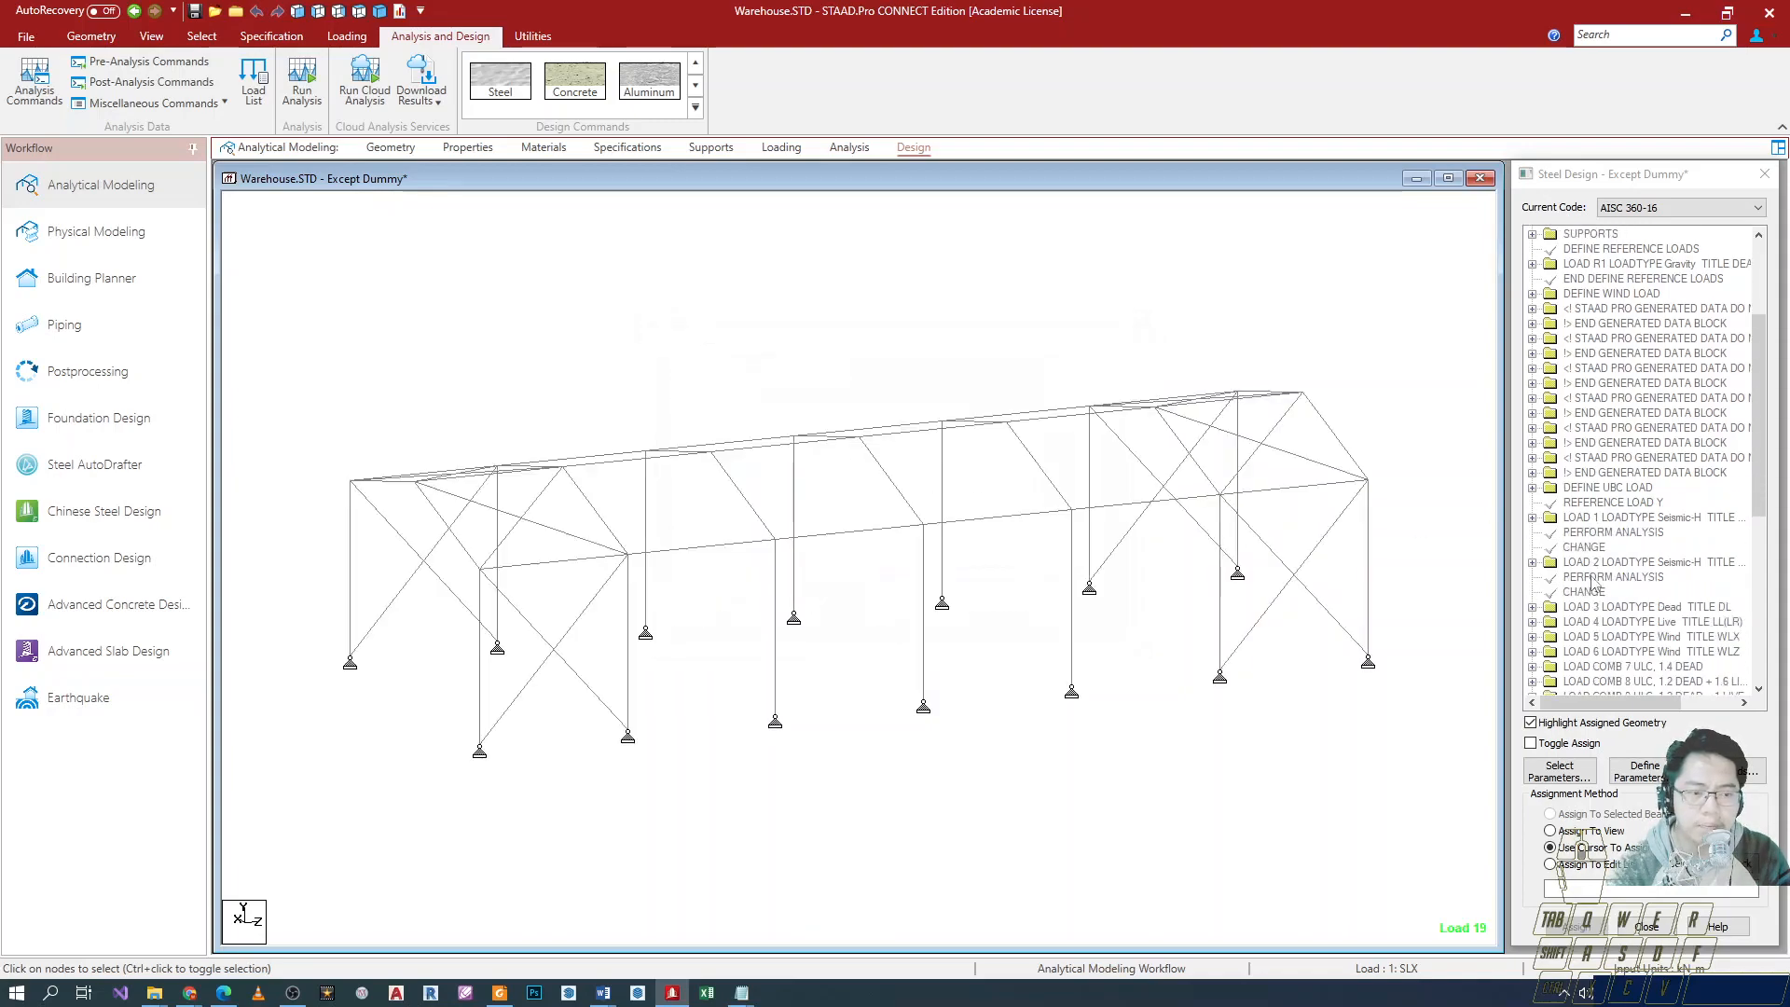
left_click(1592, 683)
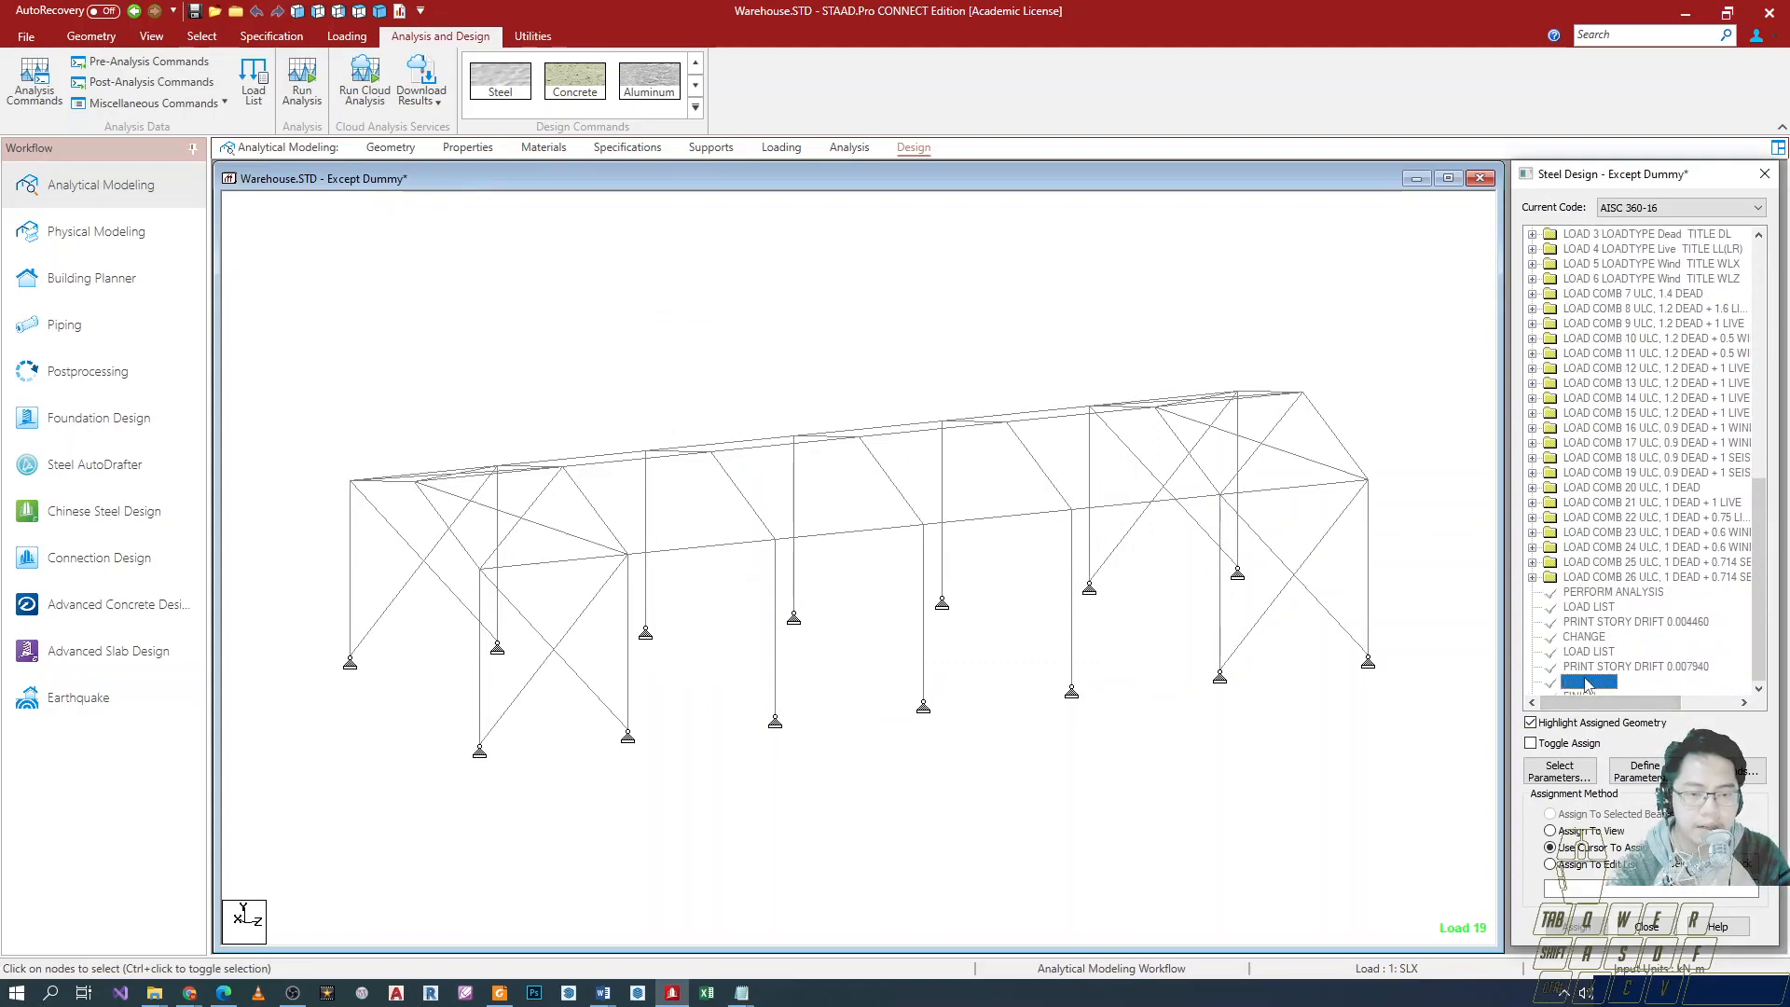
left_click(743, 341)
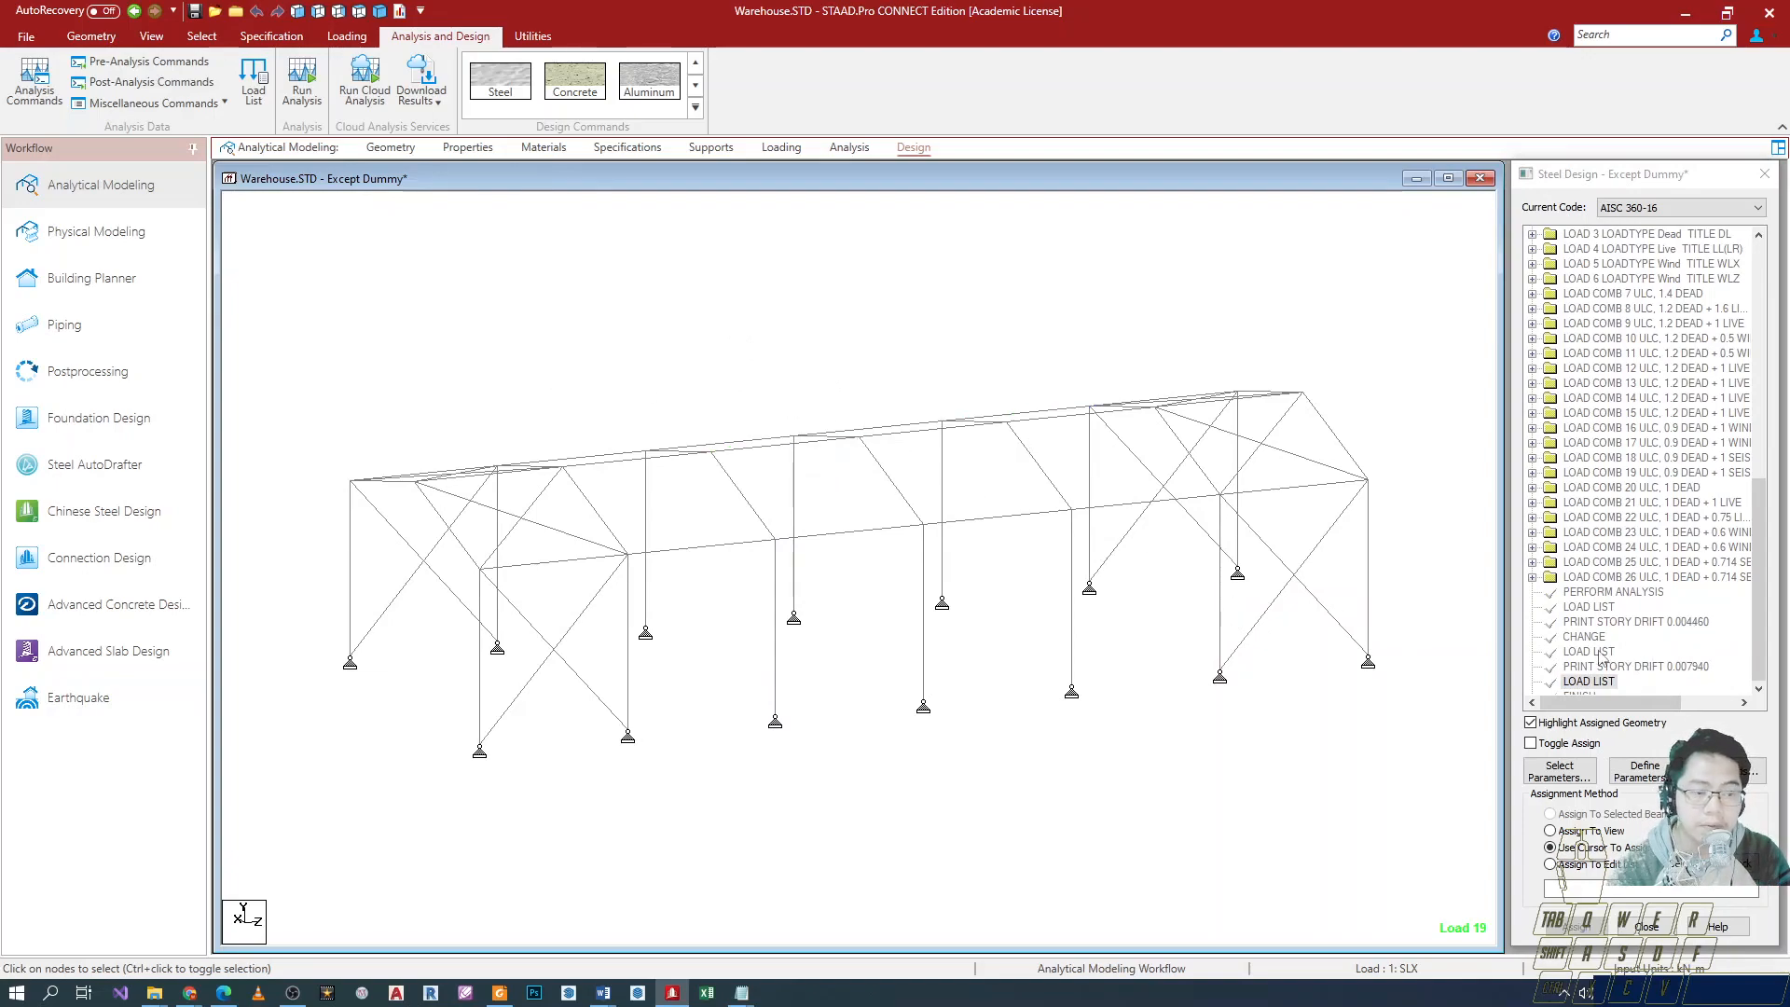
scroll(686, 371, "down", 1)
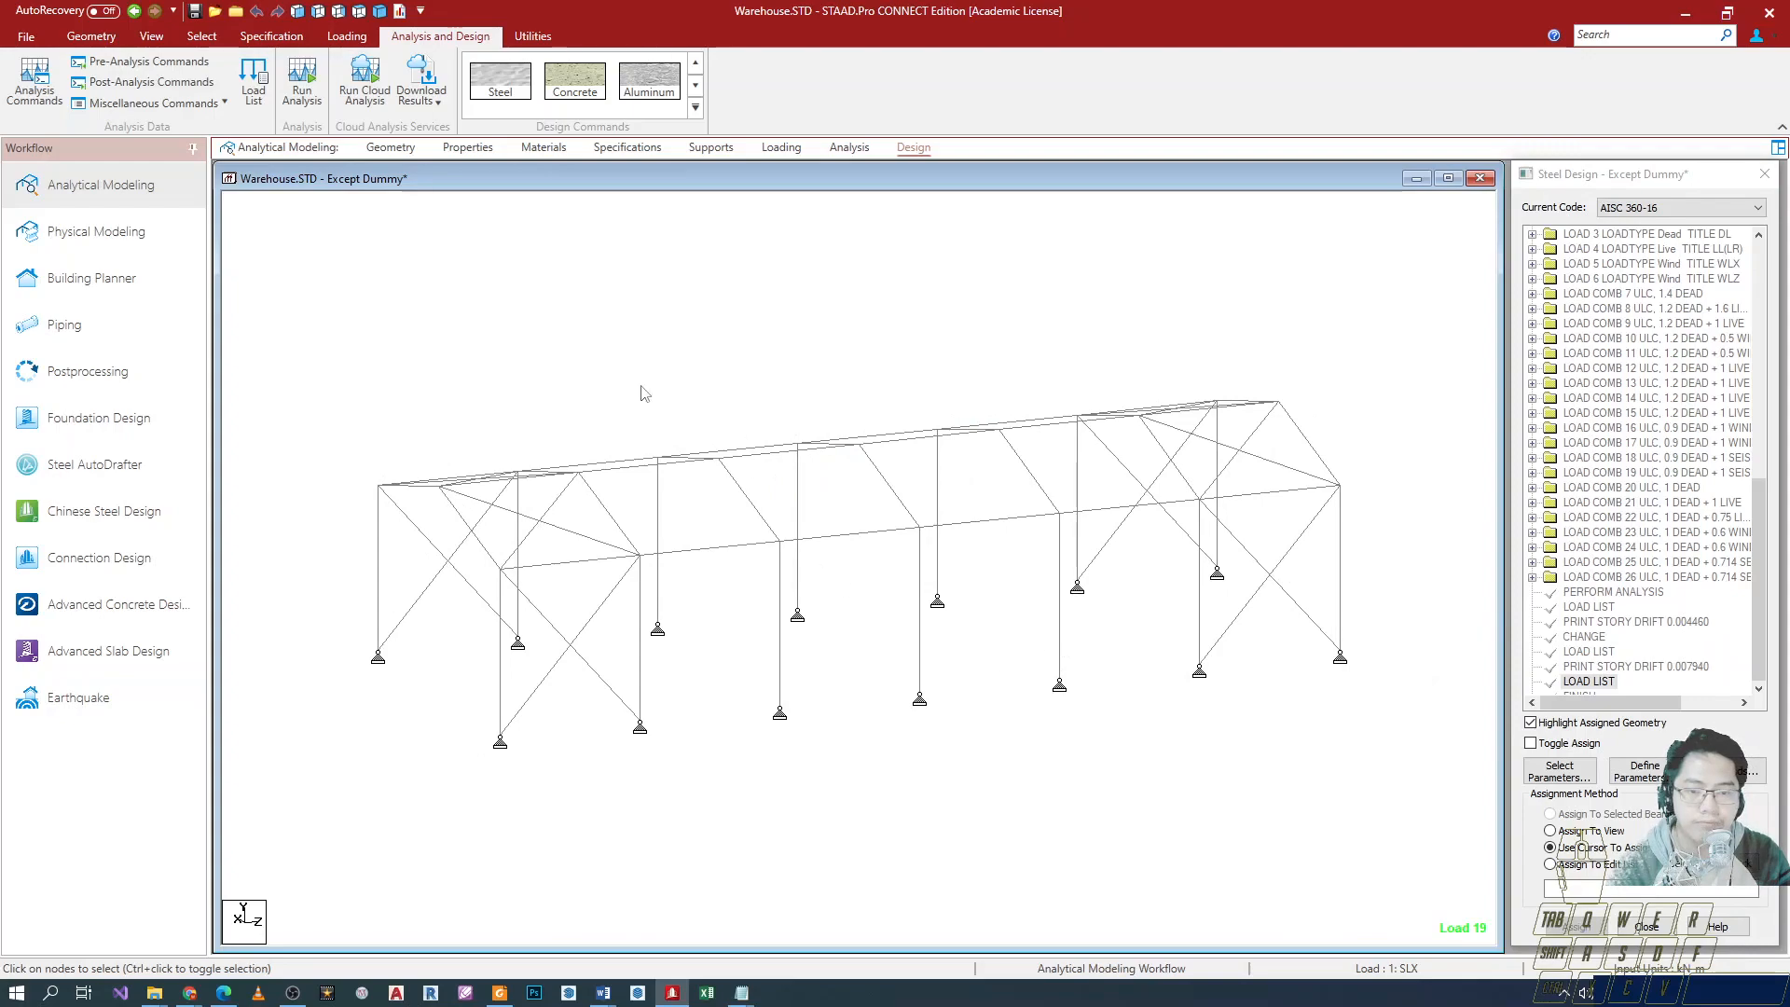
left_click_drag(332, 294, 1401, 778)
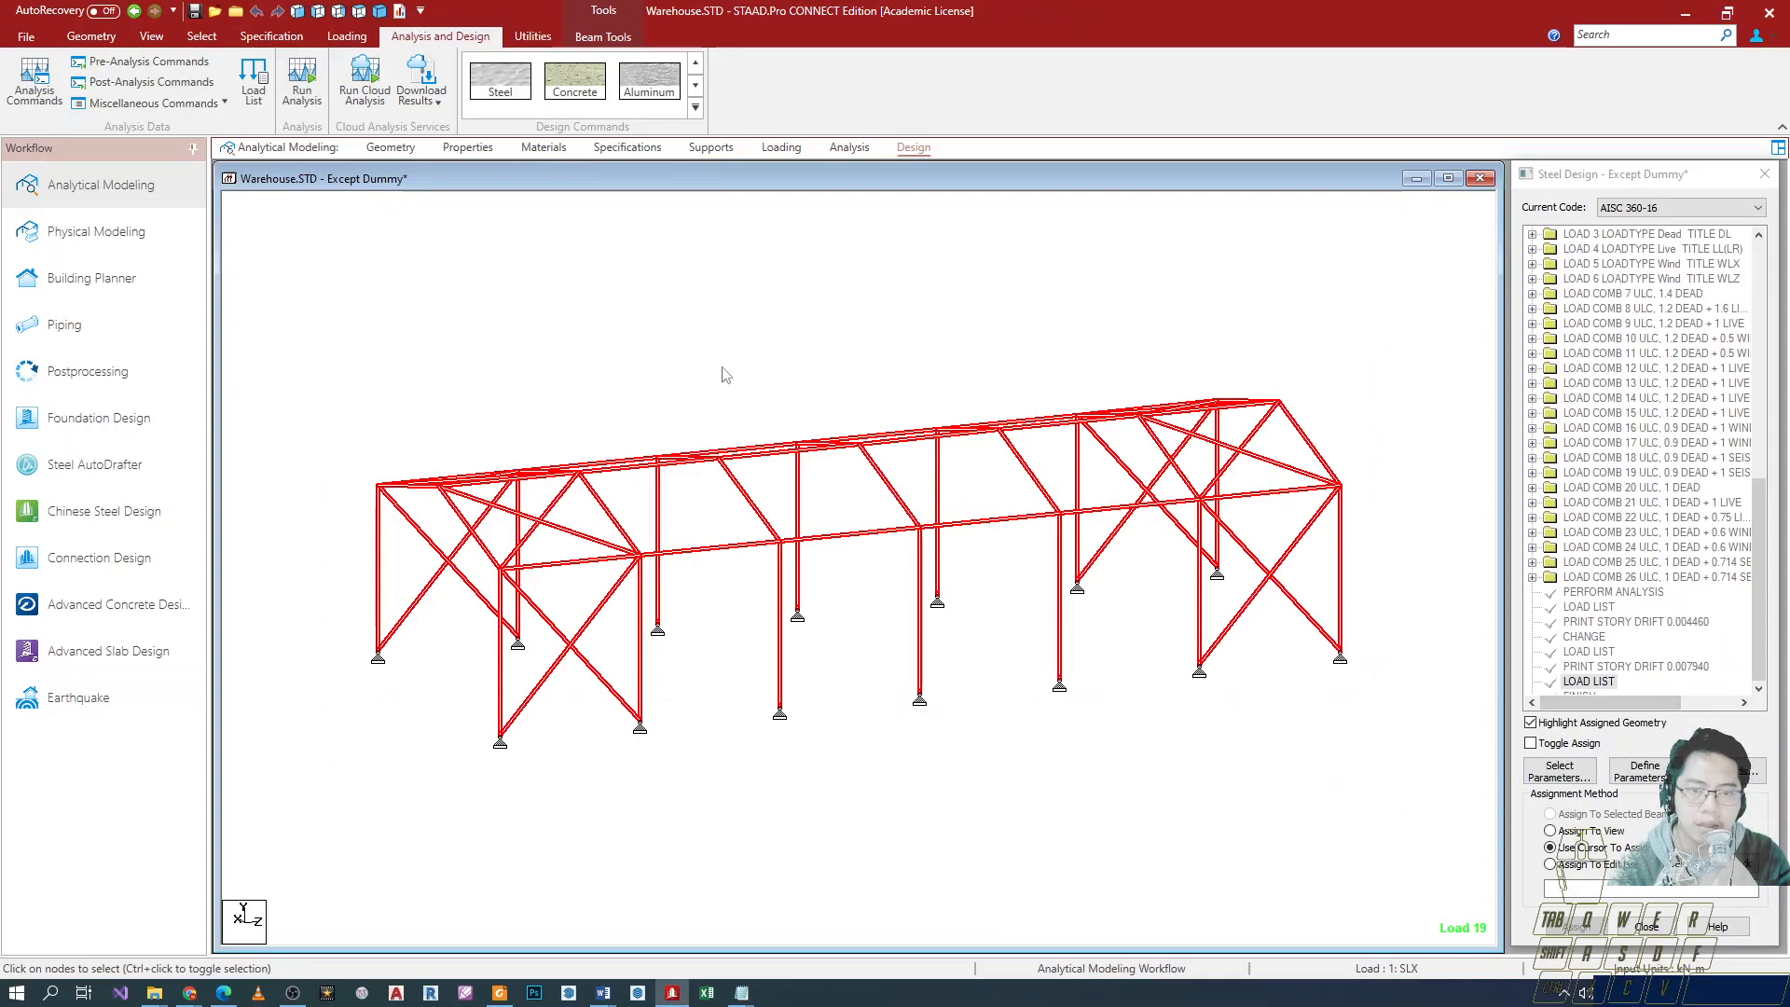
left_click(1578, 683)
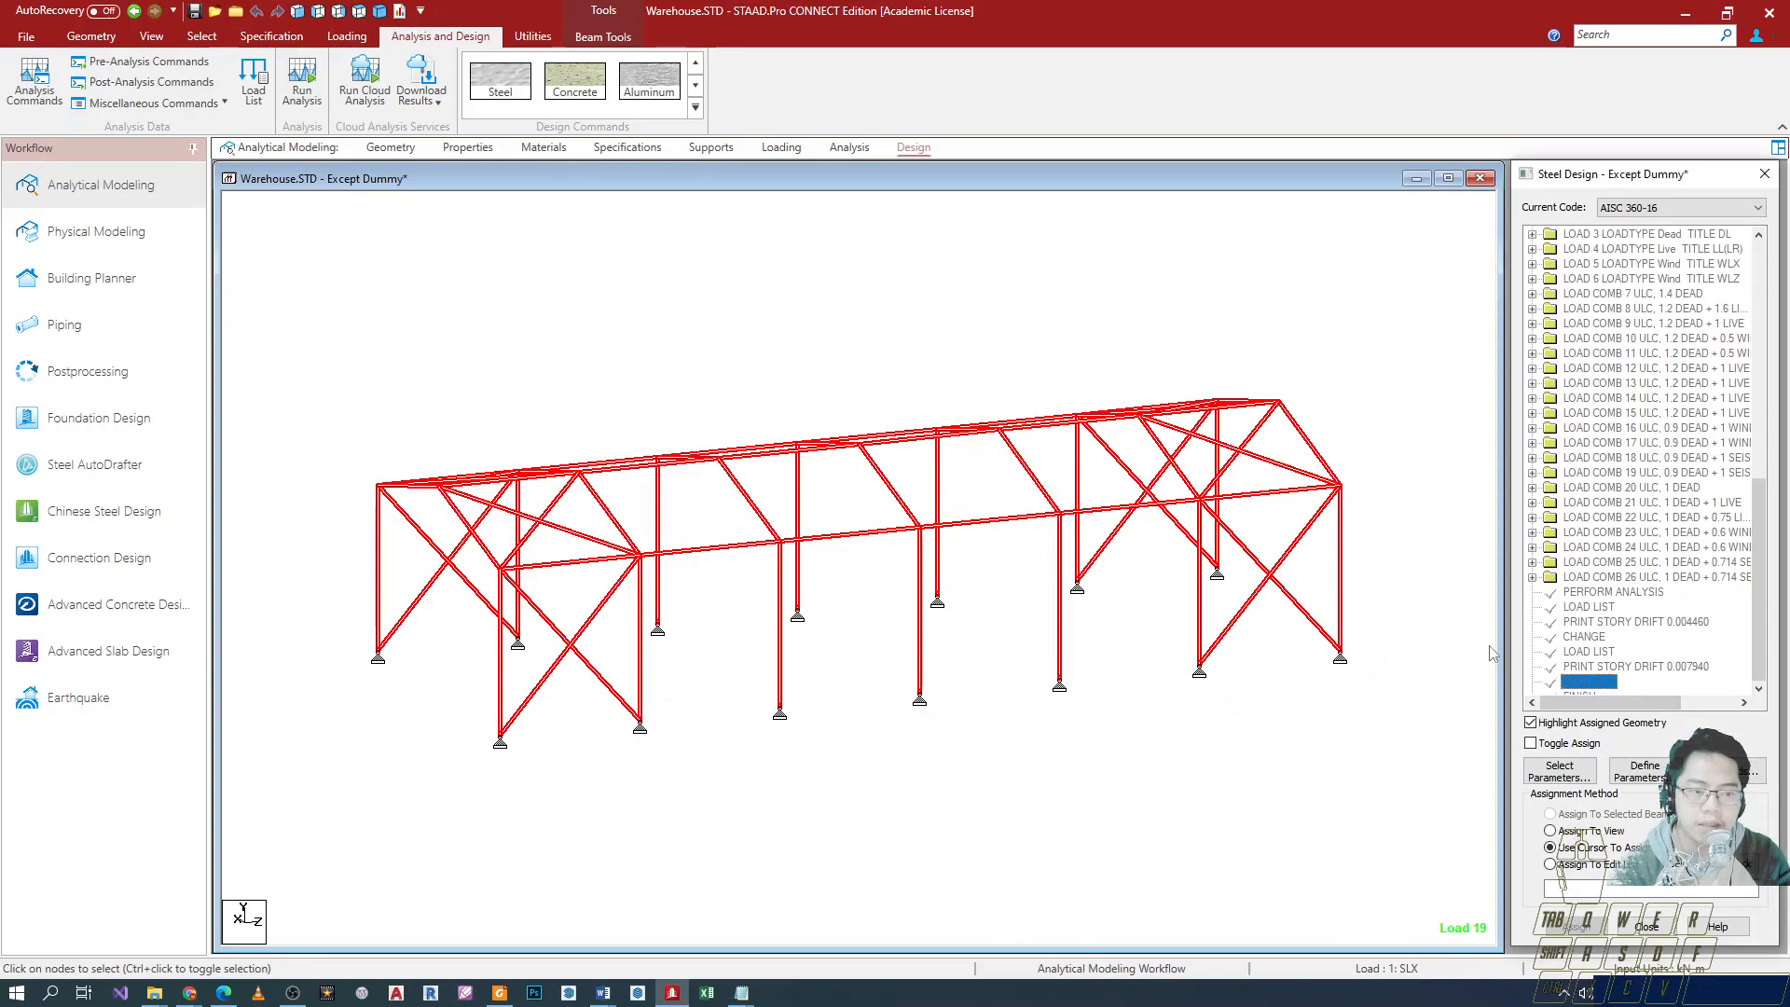
Open the post-analysis commands and review the load cases contained in the last LOAD LIST command.
left_click(180, 108)
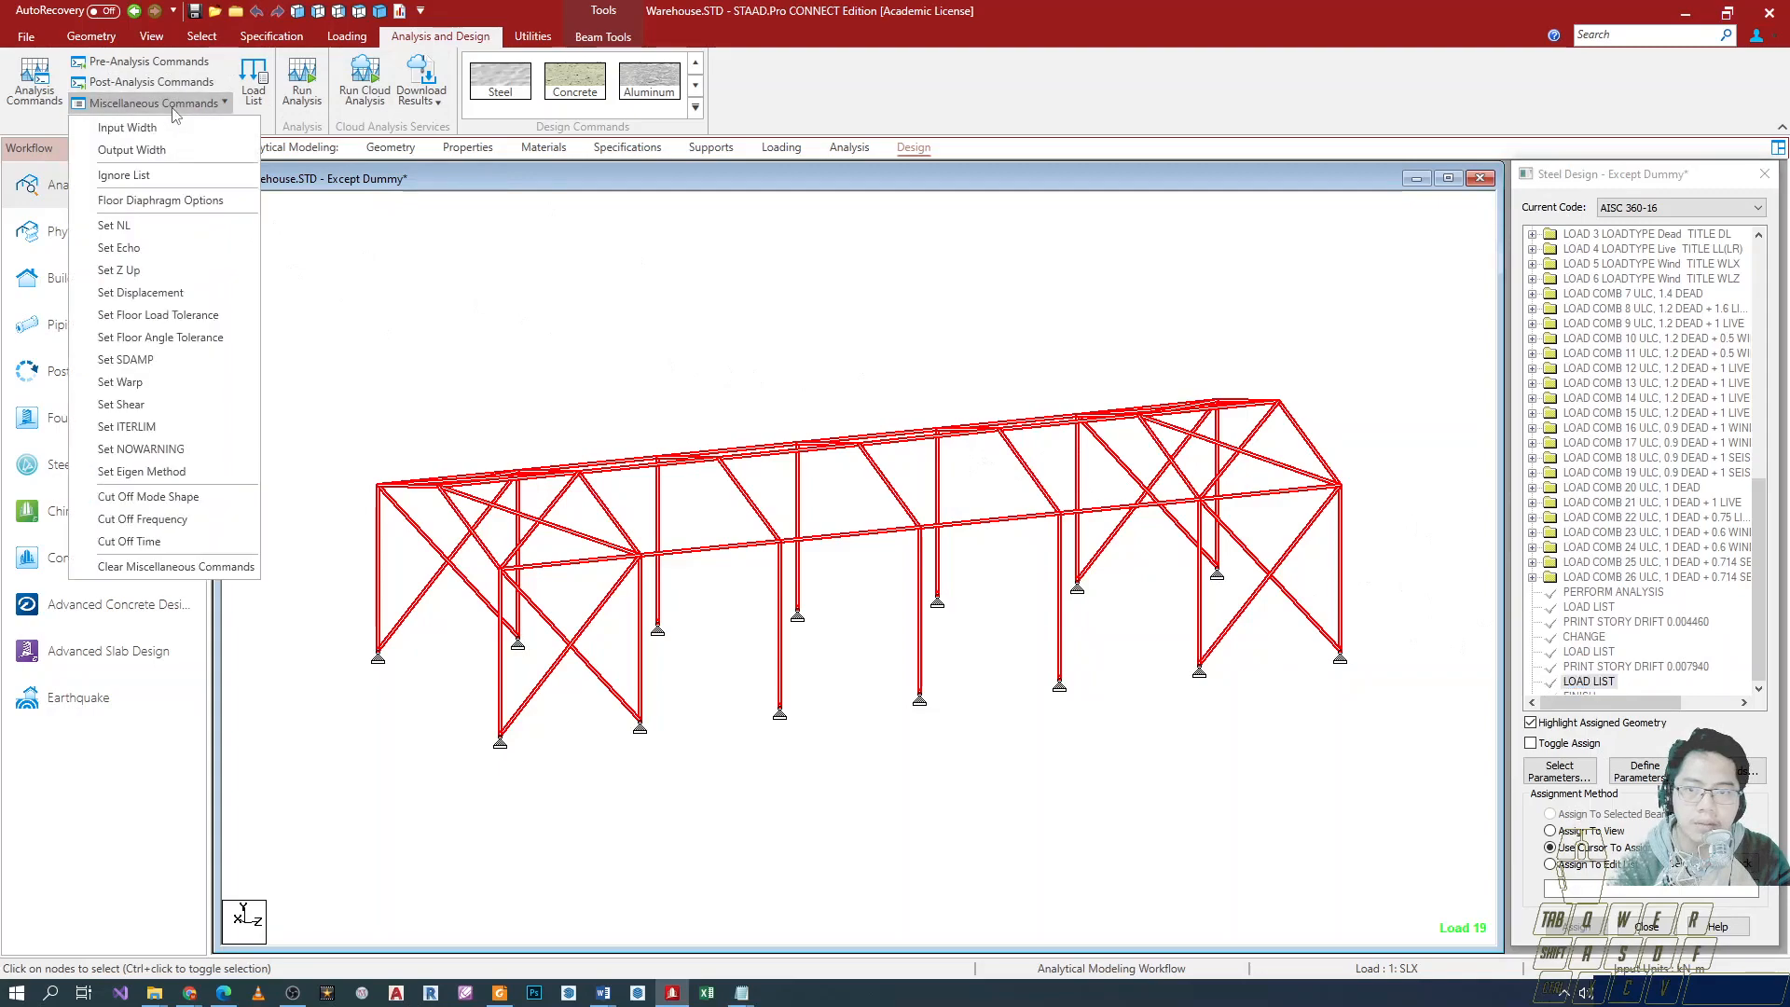
left_click(105, 81)
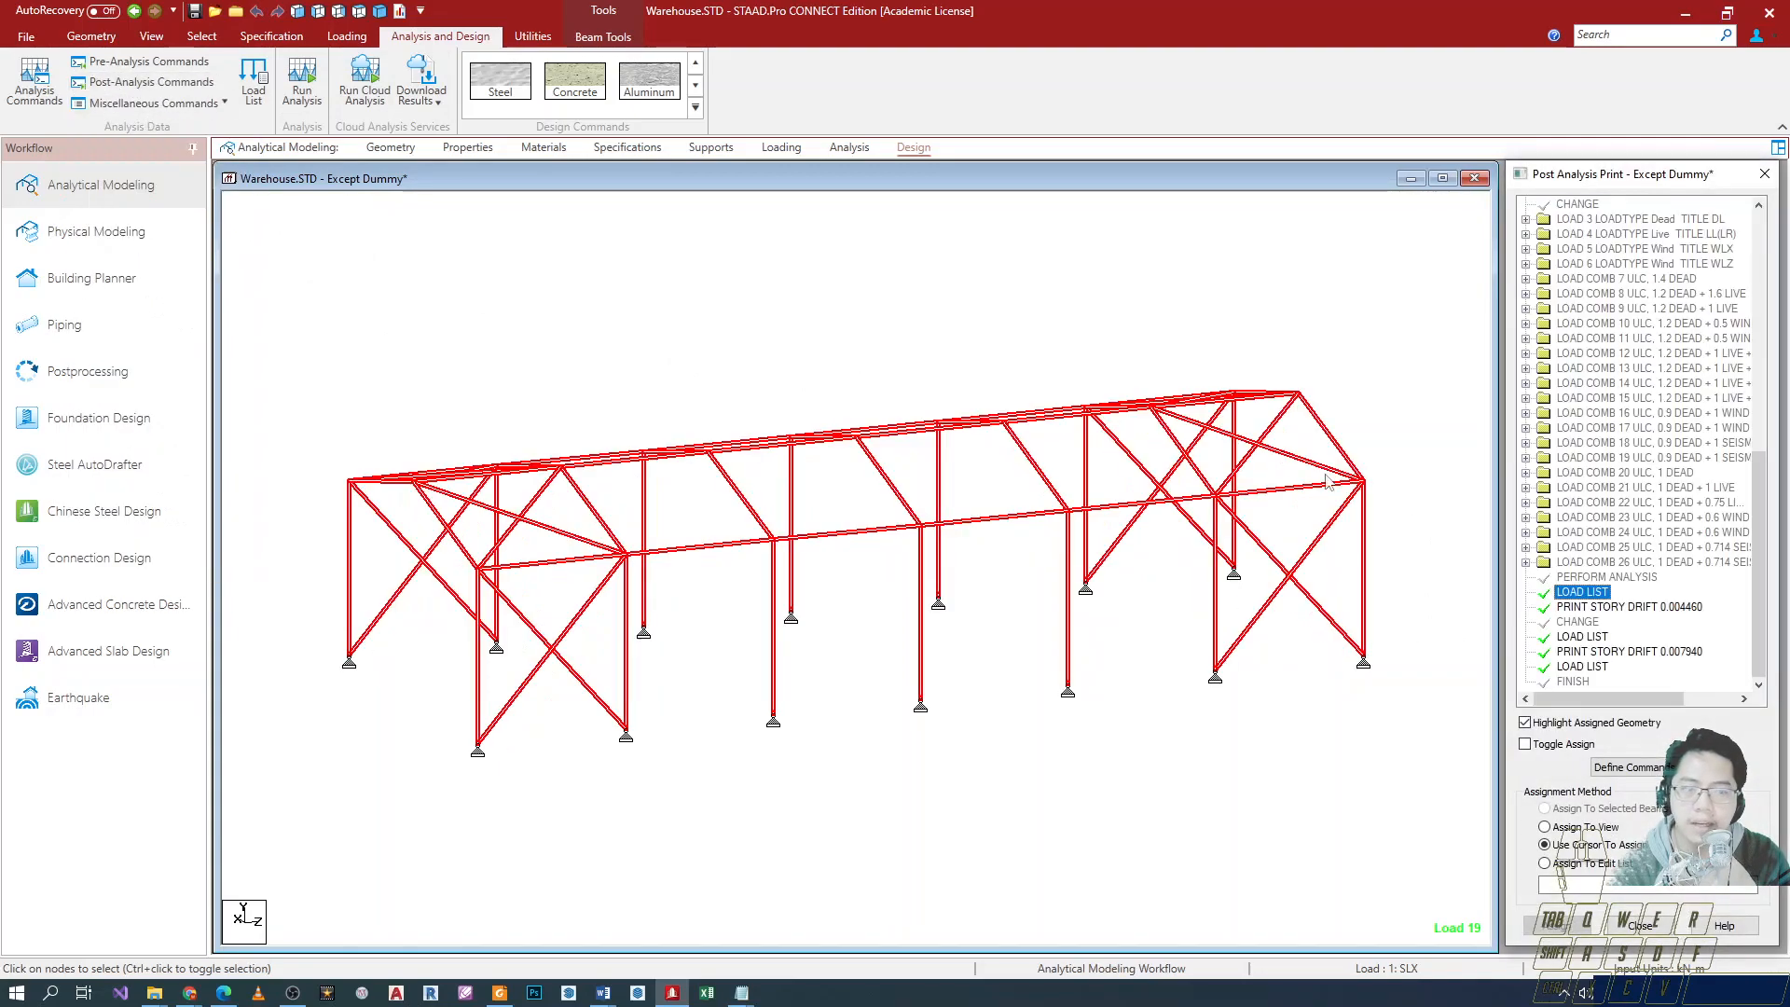
double_click(1582, 666)
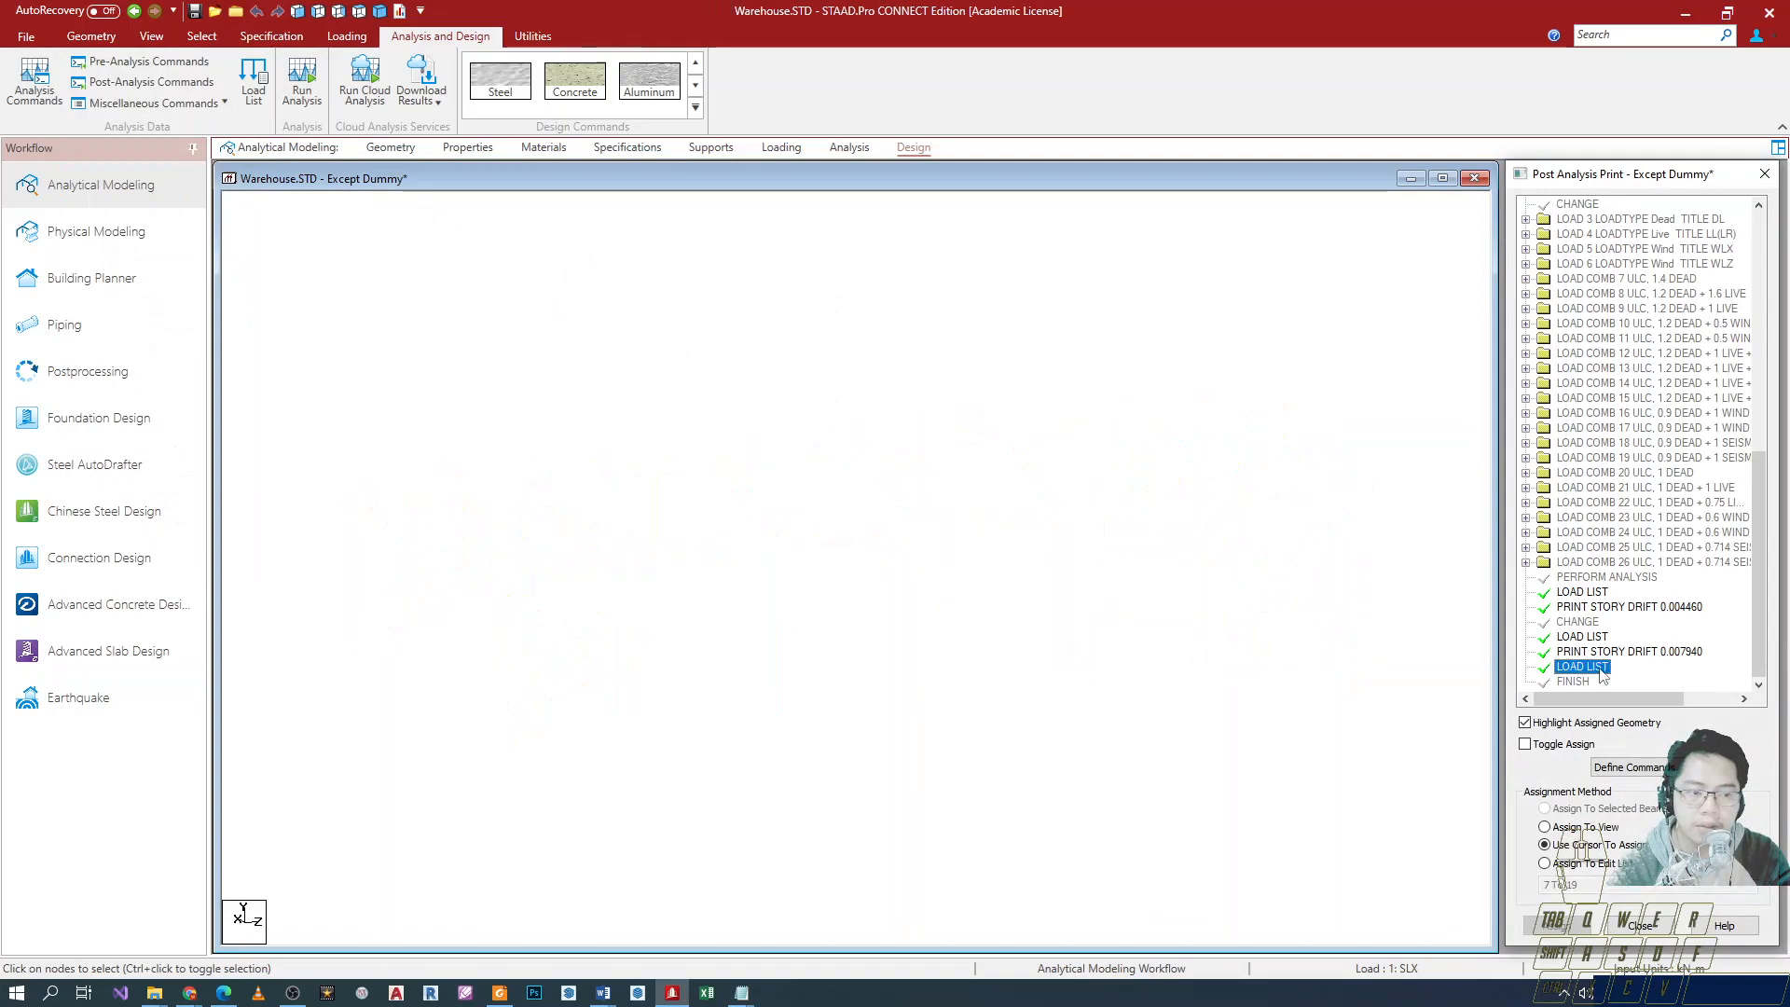
left_click(1047, 505)
scroll(1063, 560, "down", 2)
left_click(1086, 637)
left_click(1202, 375)
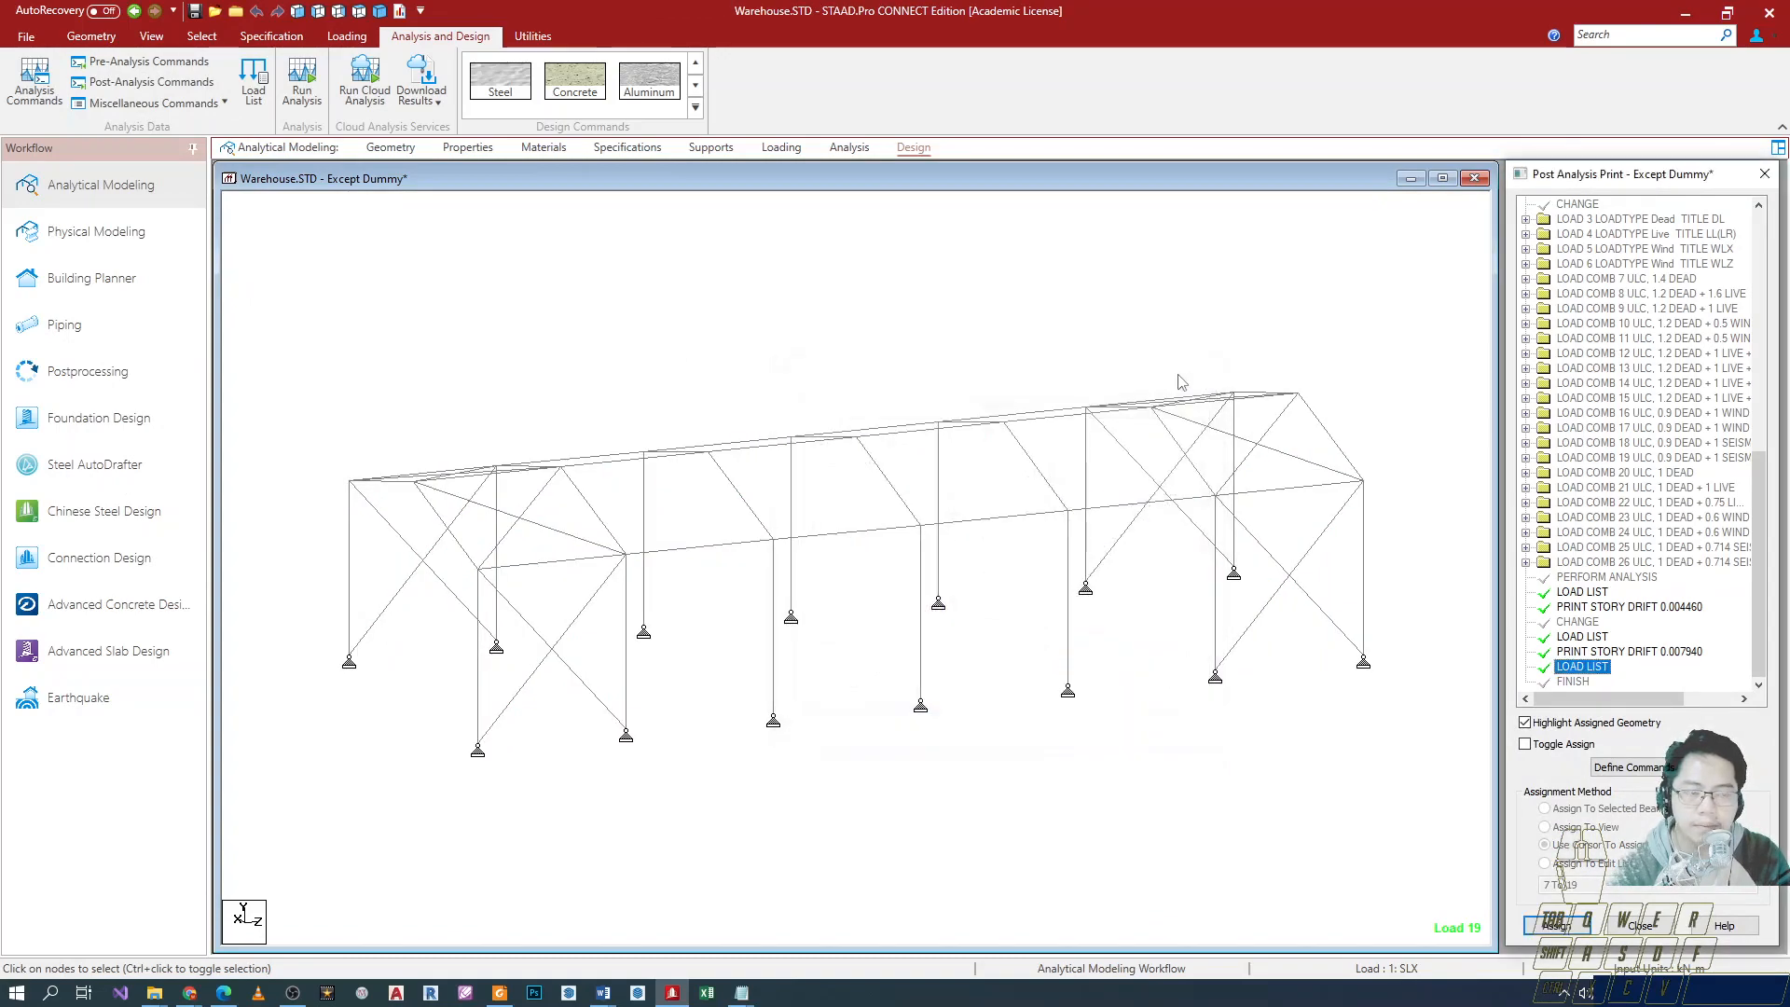
Reopen the Steel Design dialog, undock it over the model view and set the current code to AISC 360-05.
left_click(658, 356)
left_click(500, 80)
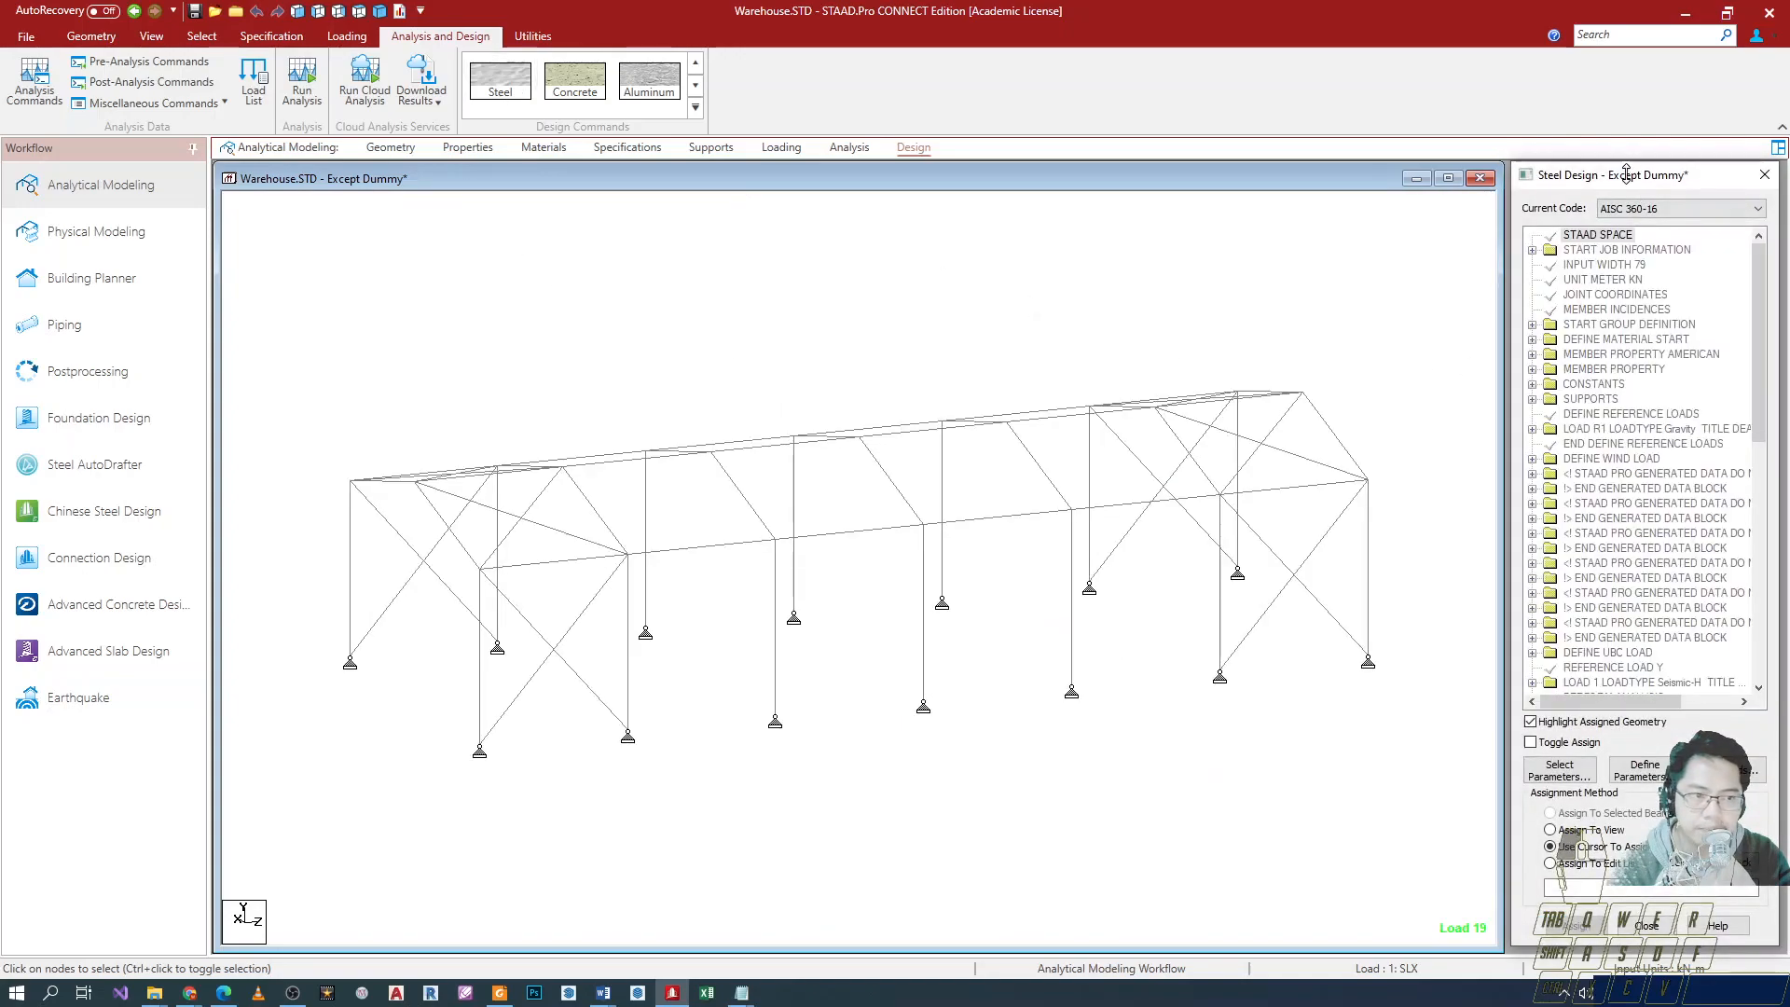
left_click_drag(1664, 173, 702, 179)
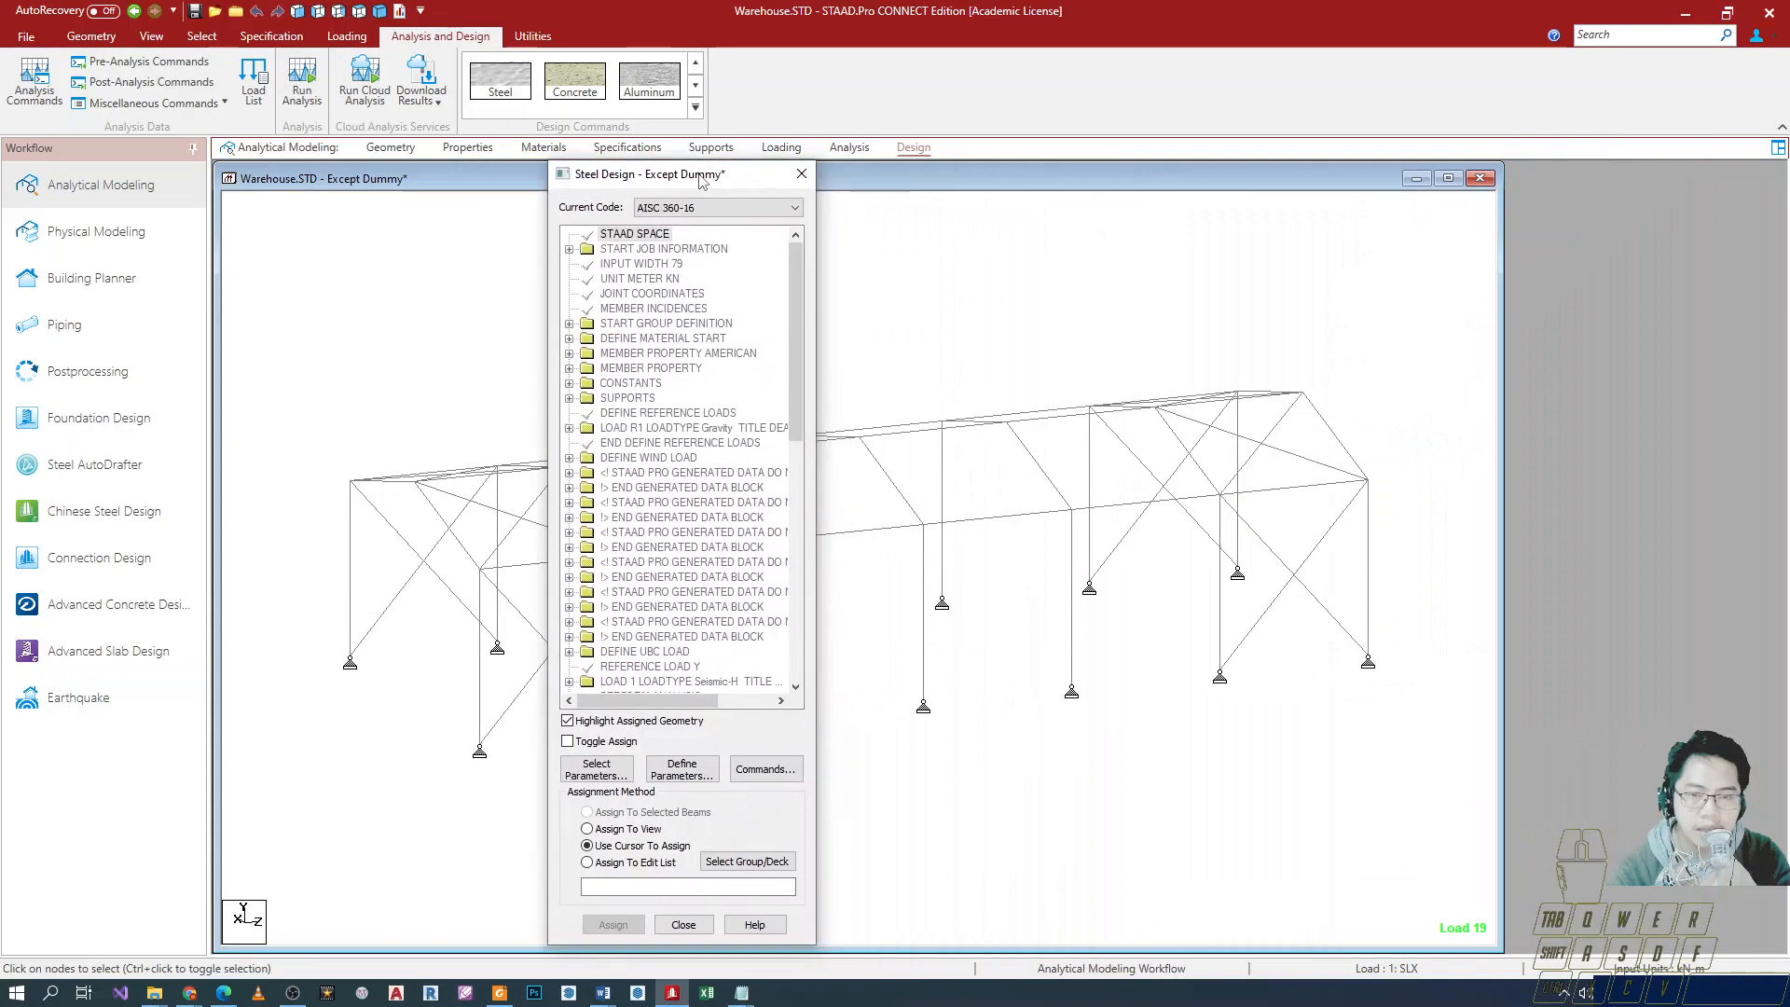
left_click(710, 207)
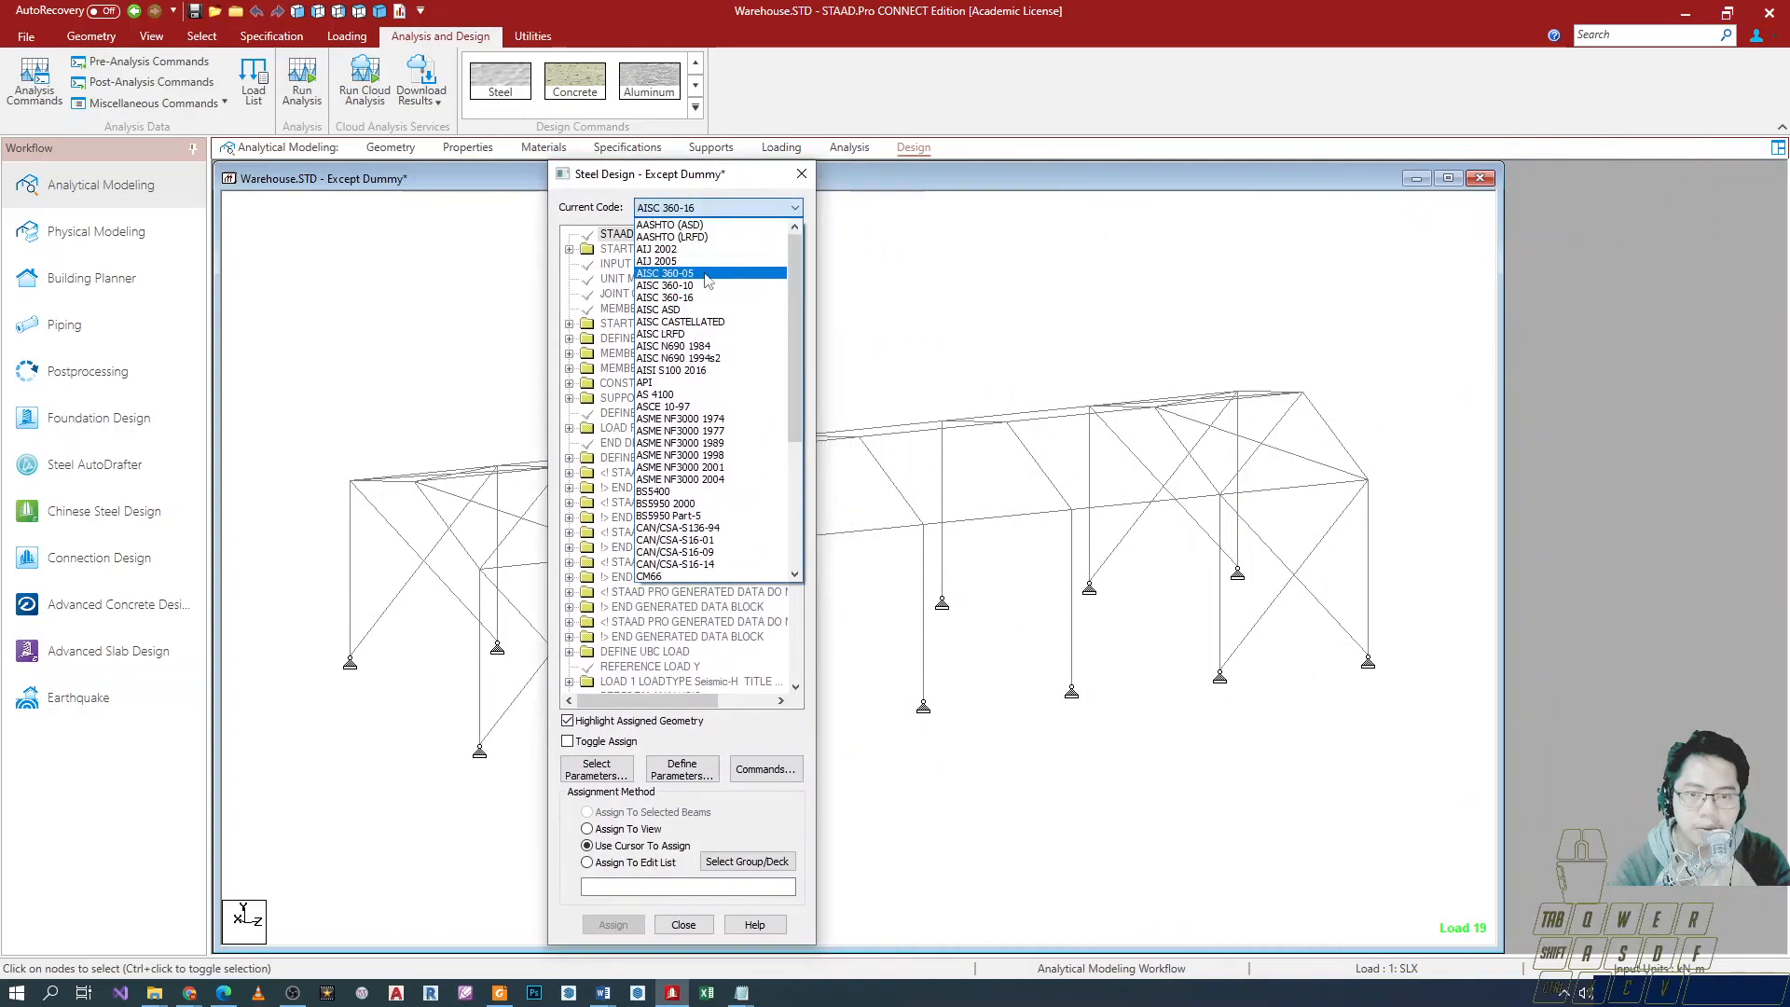
left_click(705, 273)
scroll(690, 596, "down", 5)
Move the Steel Design dialog over the Workflow area, open the design parameter definitions and place that dialog clear of it.
left_click(683, 770)
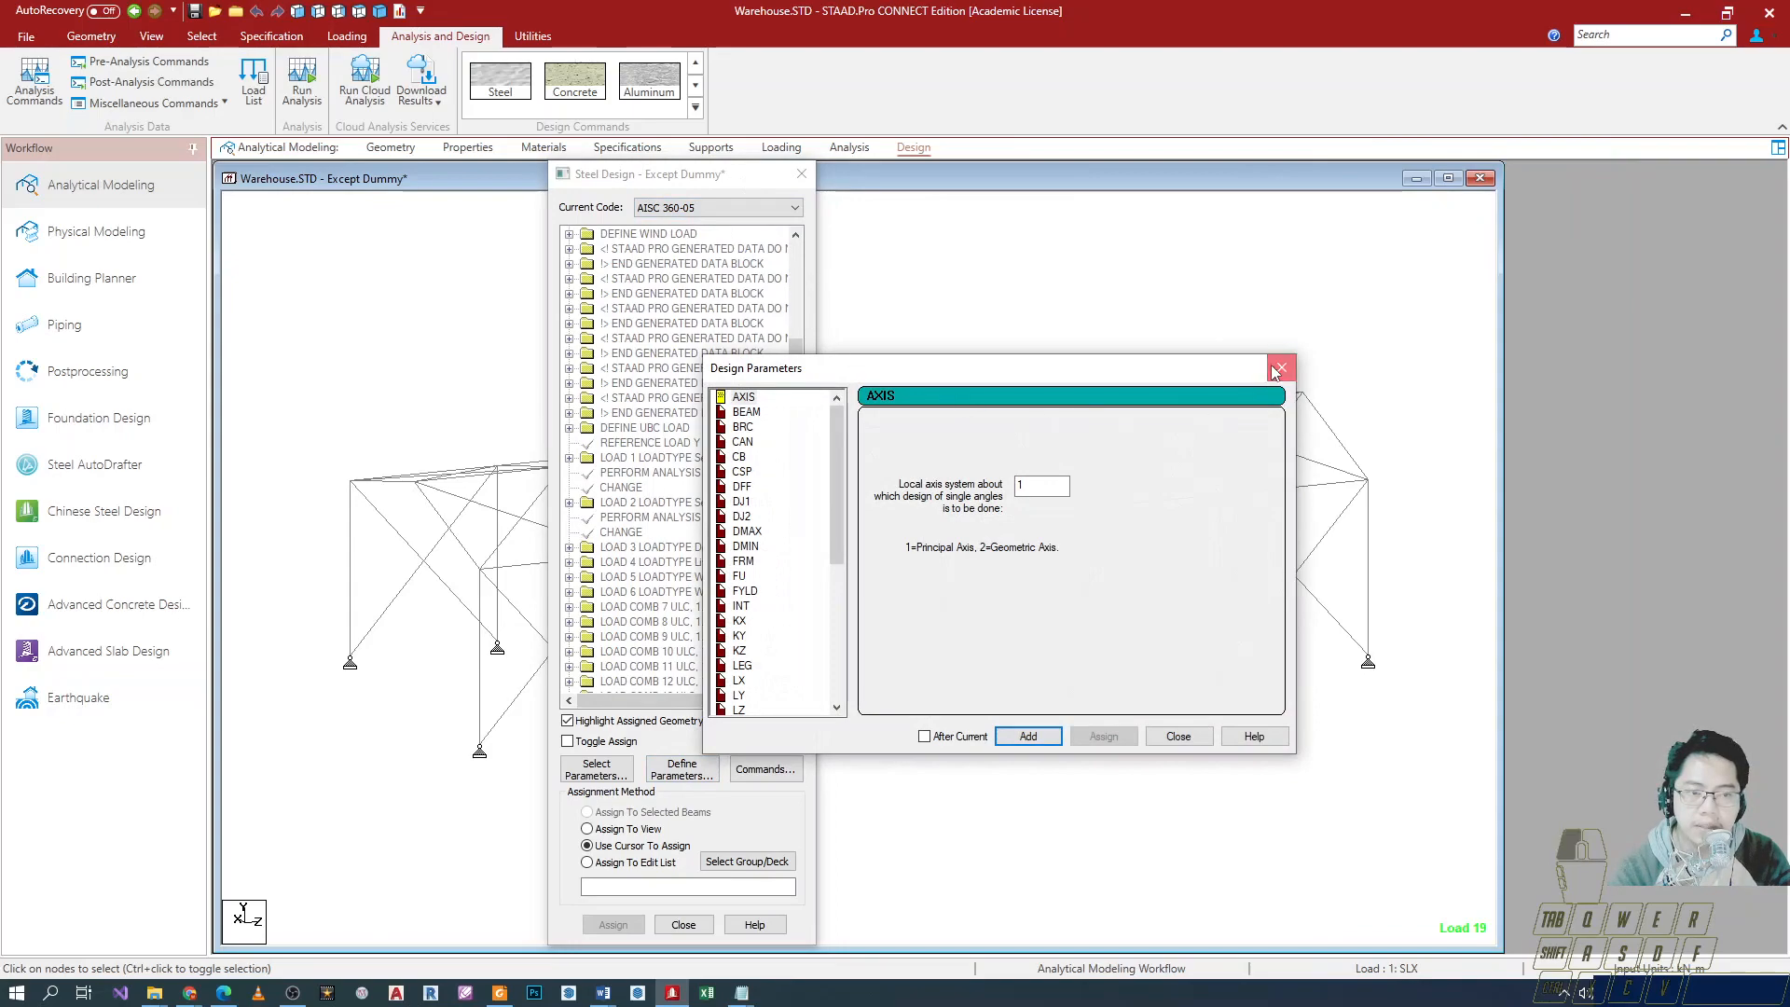
left_click(1278, 368)
left_click_drag(664, 175, 128, 136)
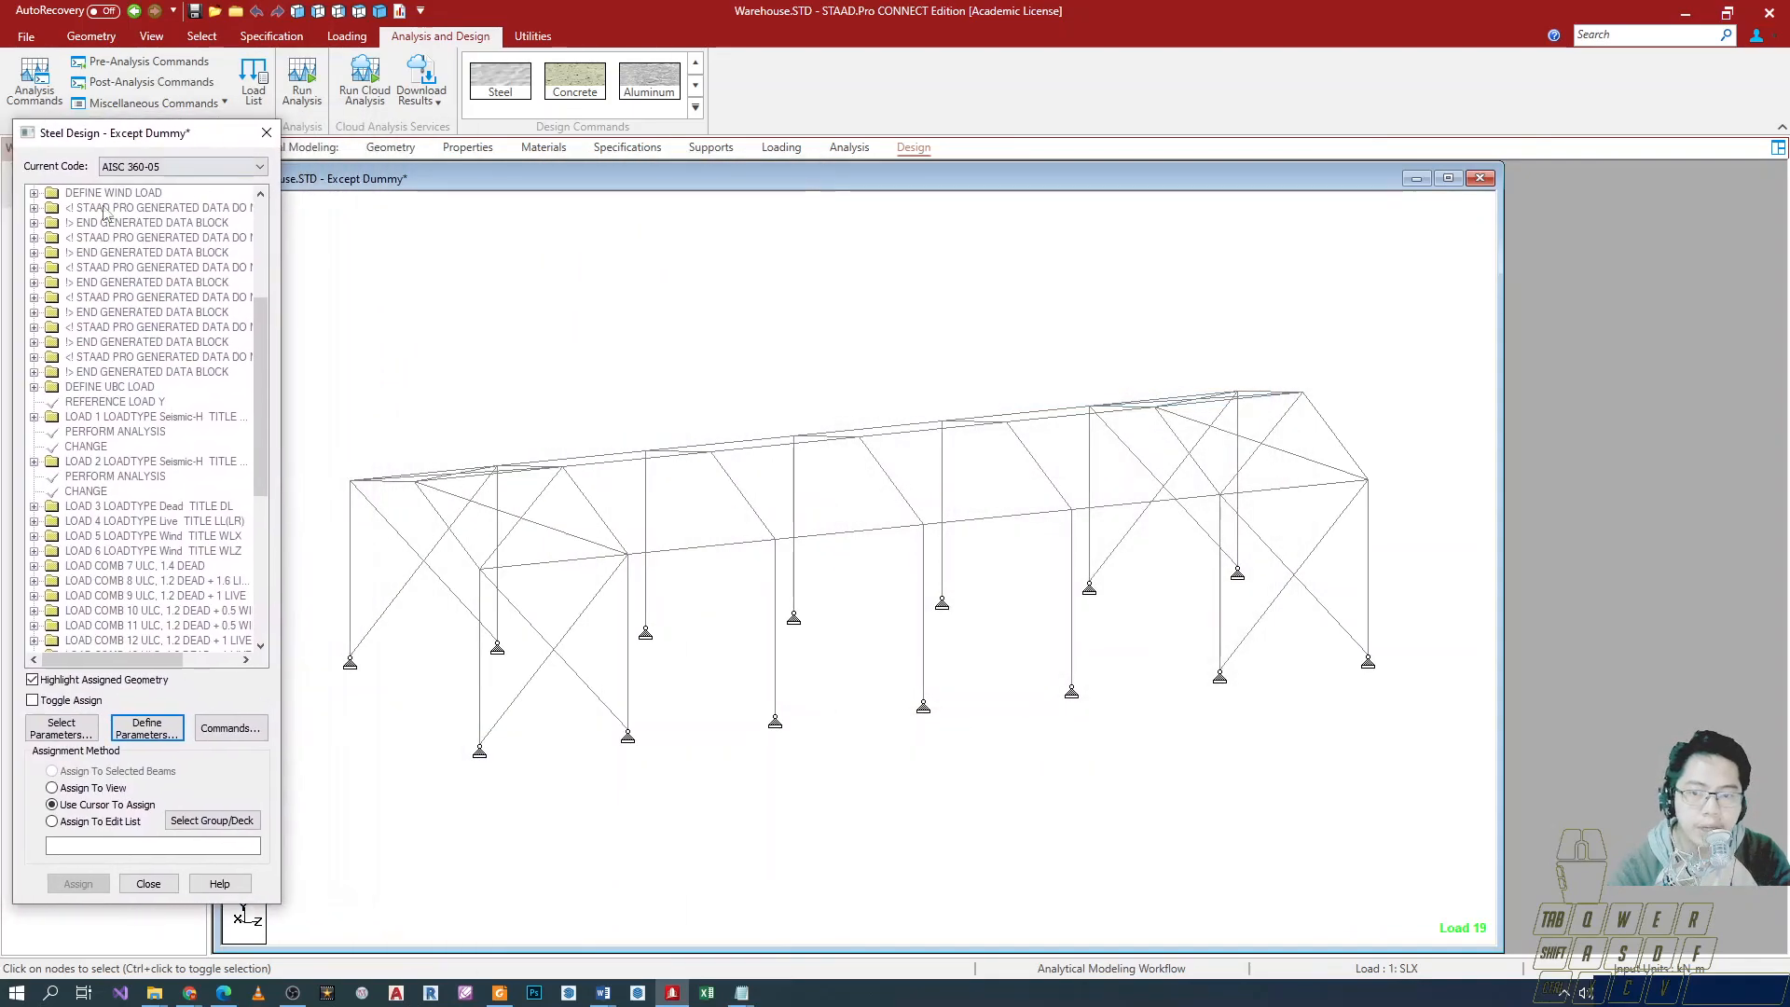
left_click(172, 732)
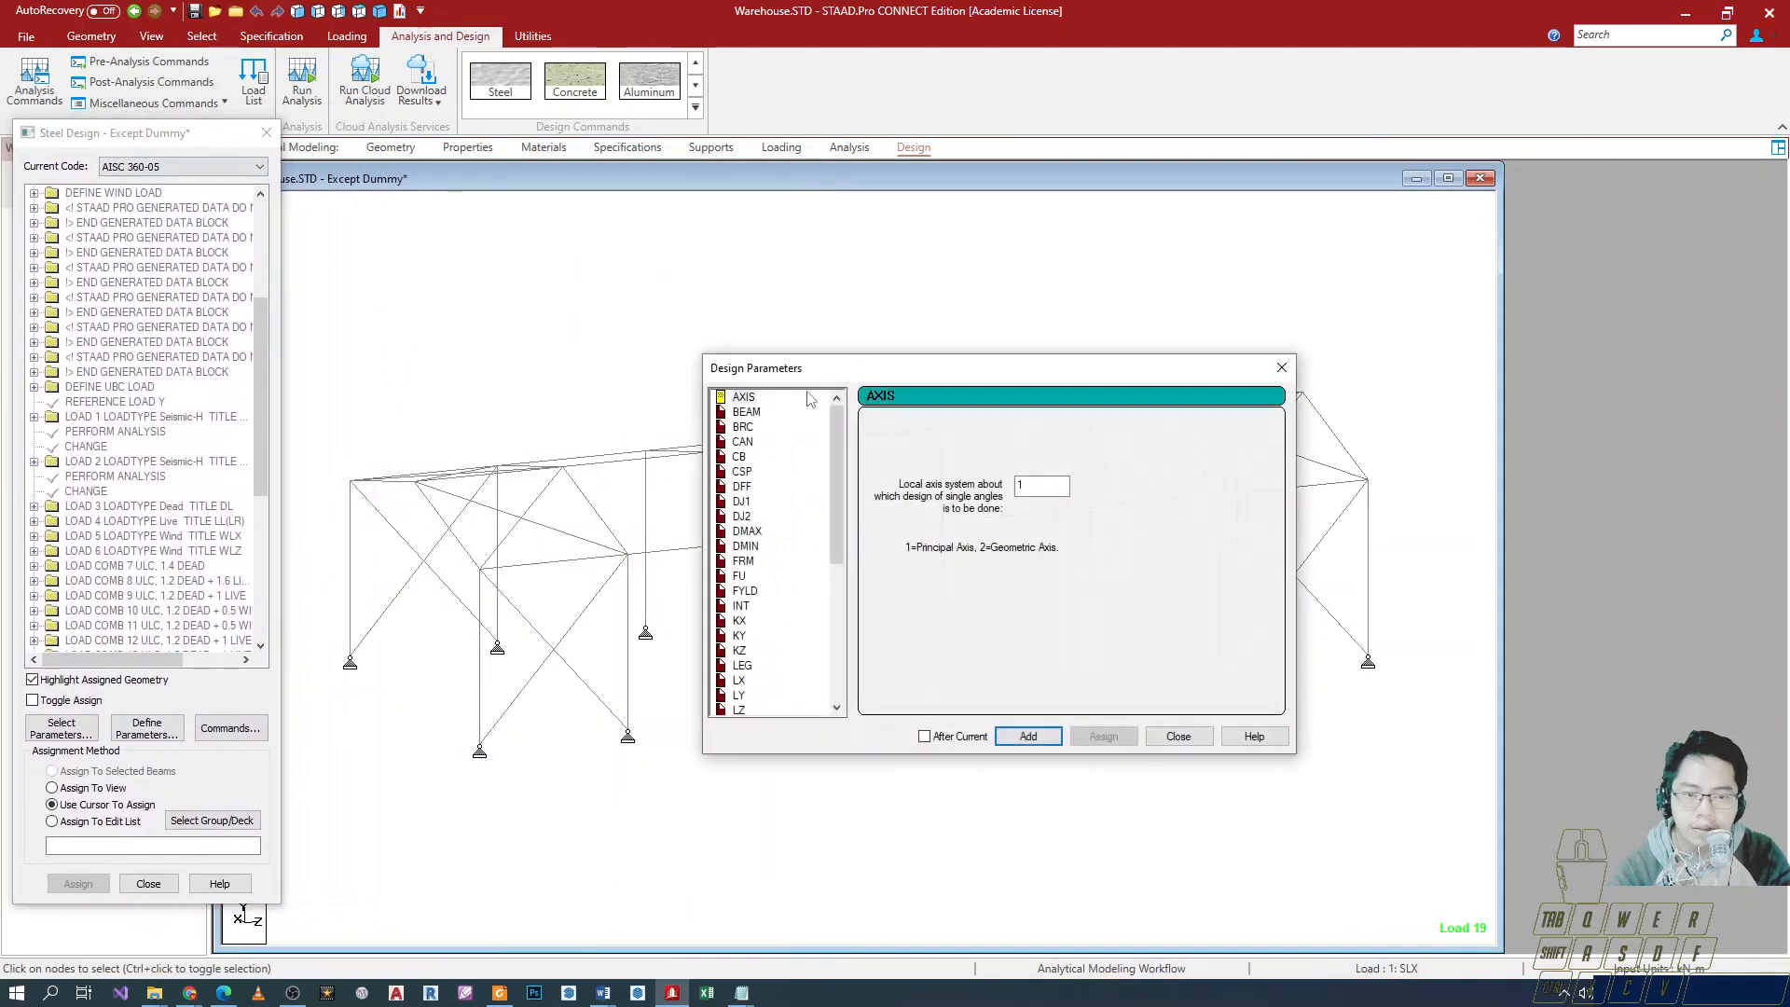
left_click_drag(918, 373, 1018, 333)
Examine the AXIS design parameter, which sets the local axis system for designing single angles.
left_click(842, 359)
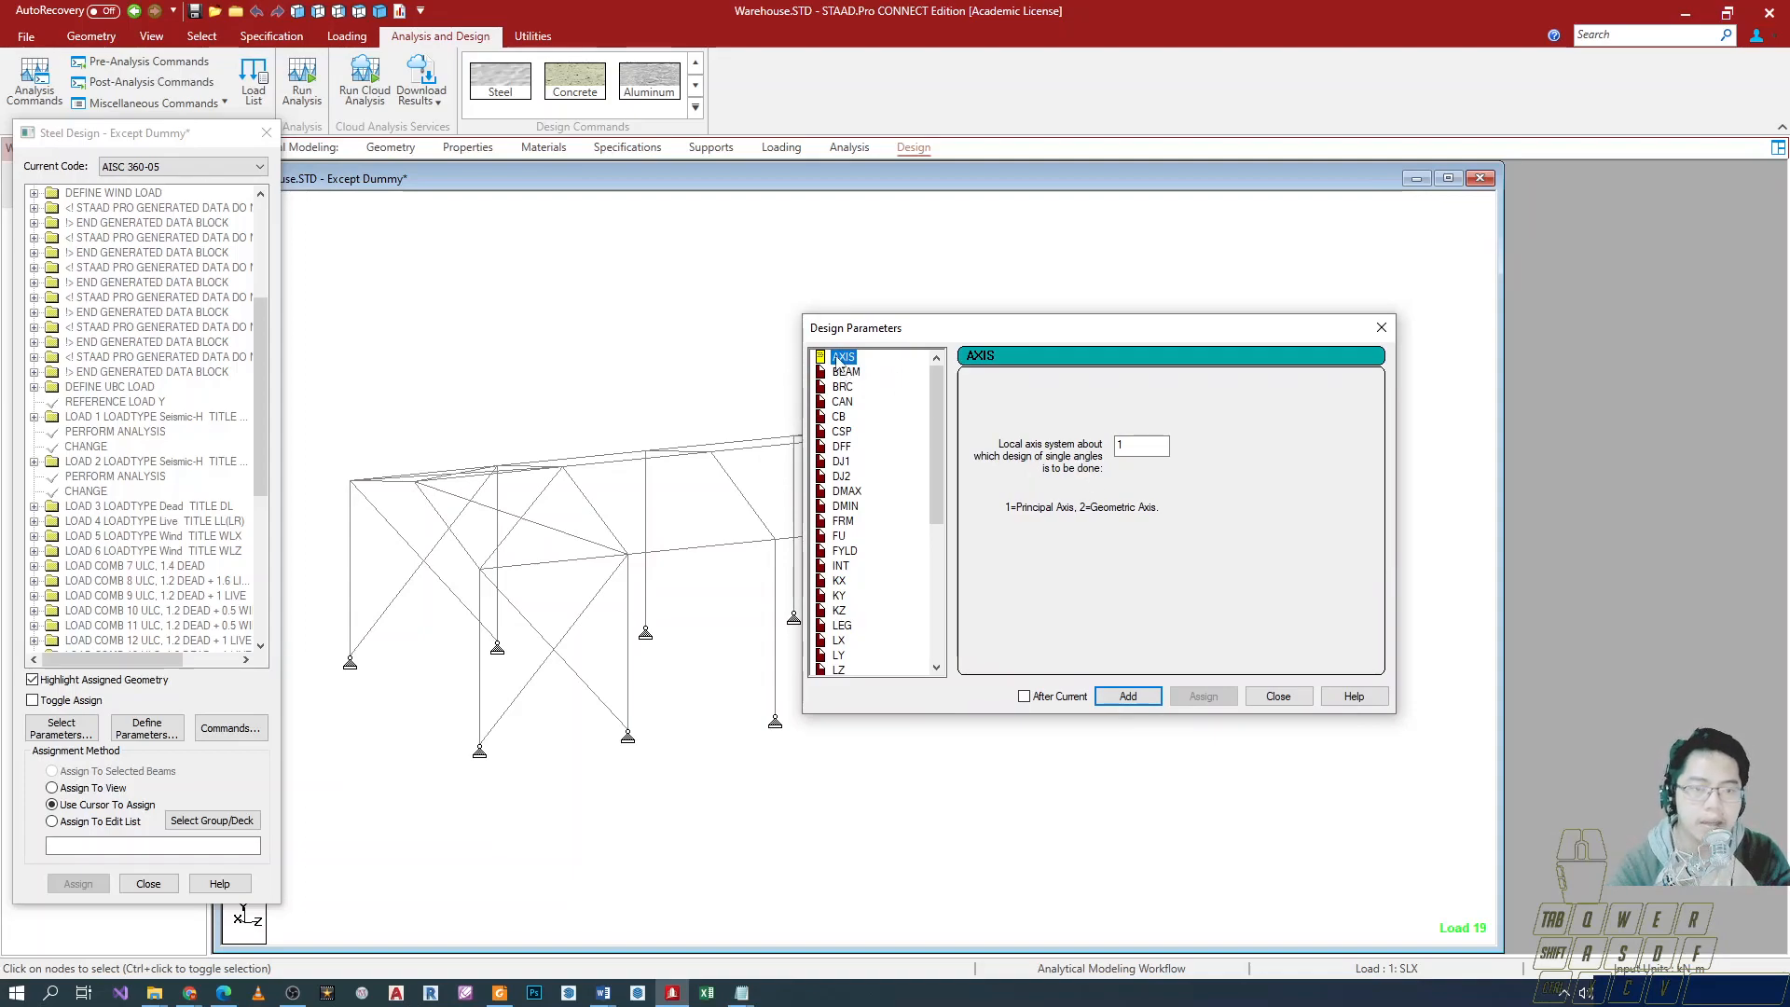
key("ctrl+2")
left_click_drag(975, 421, 1221, 561, "ctrl")
key("Escape")
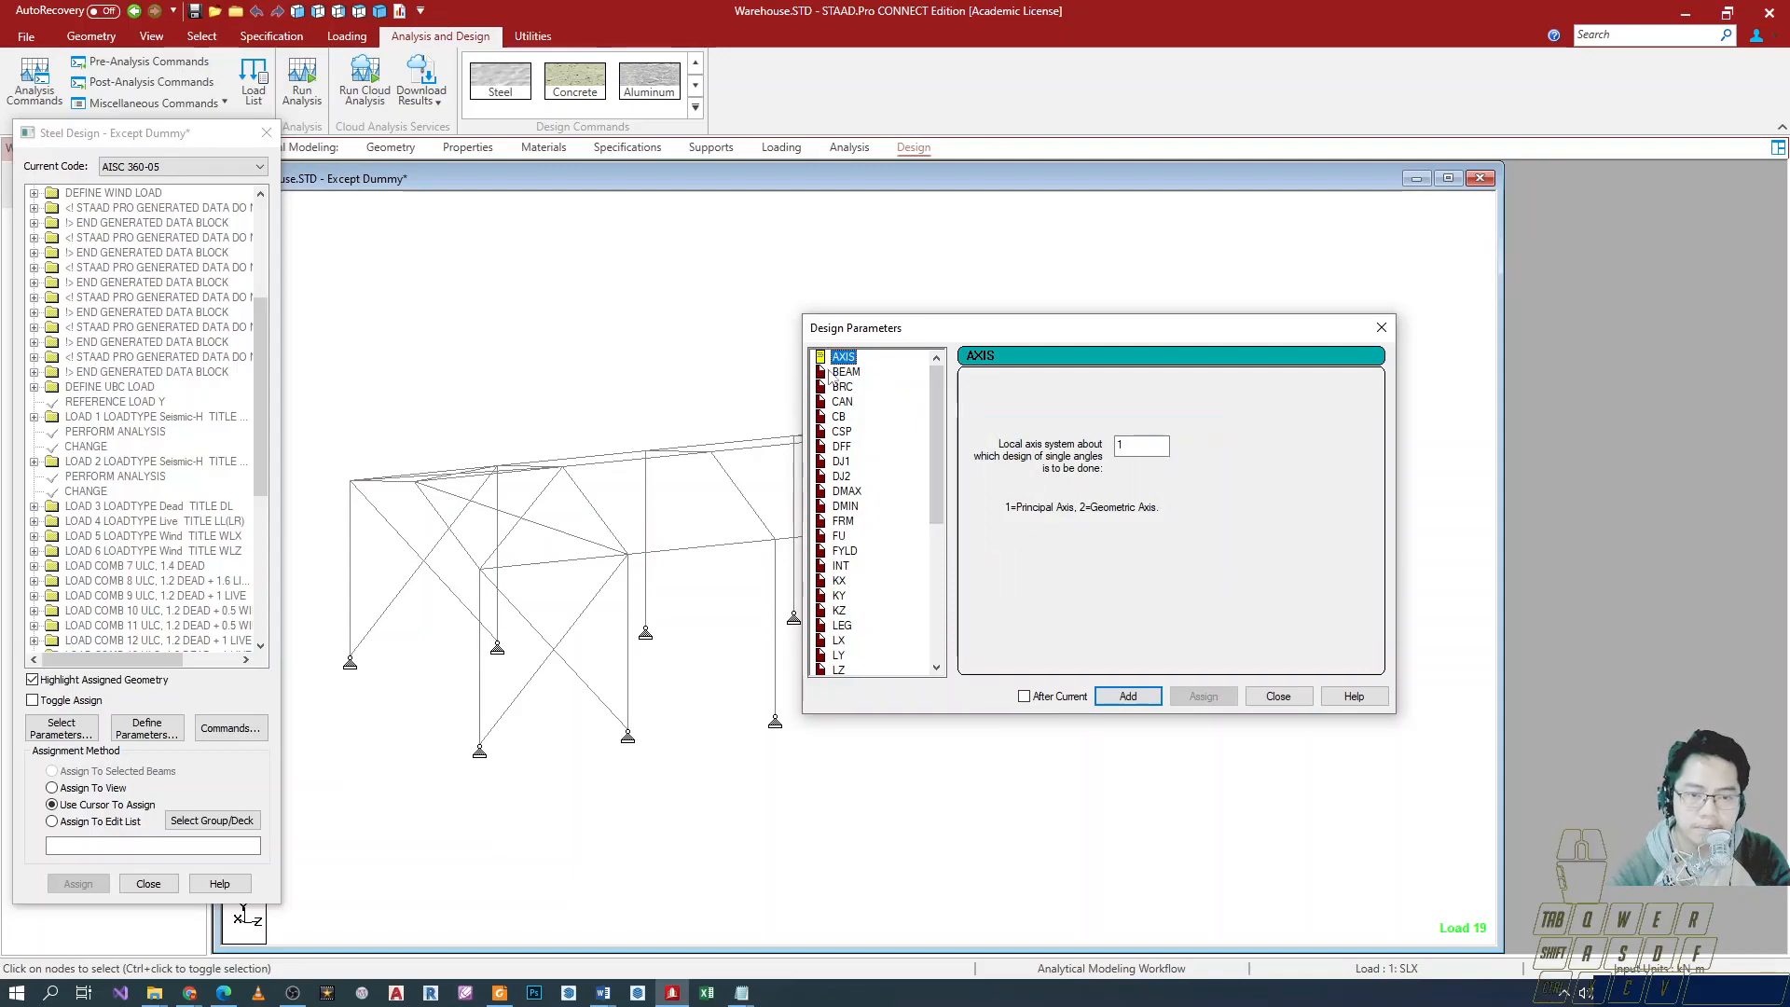
Add the BEAM design parameter with option 0, performing design at ends and locations specified in the section command.
left_click(840, 372)
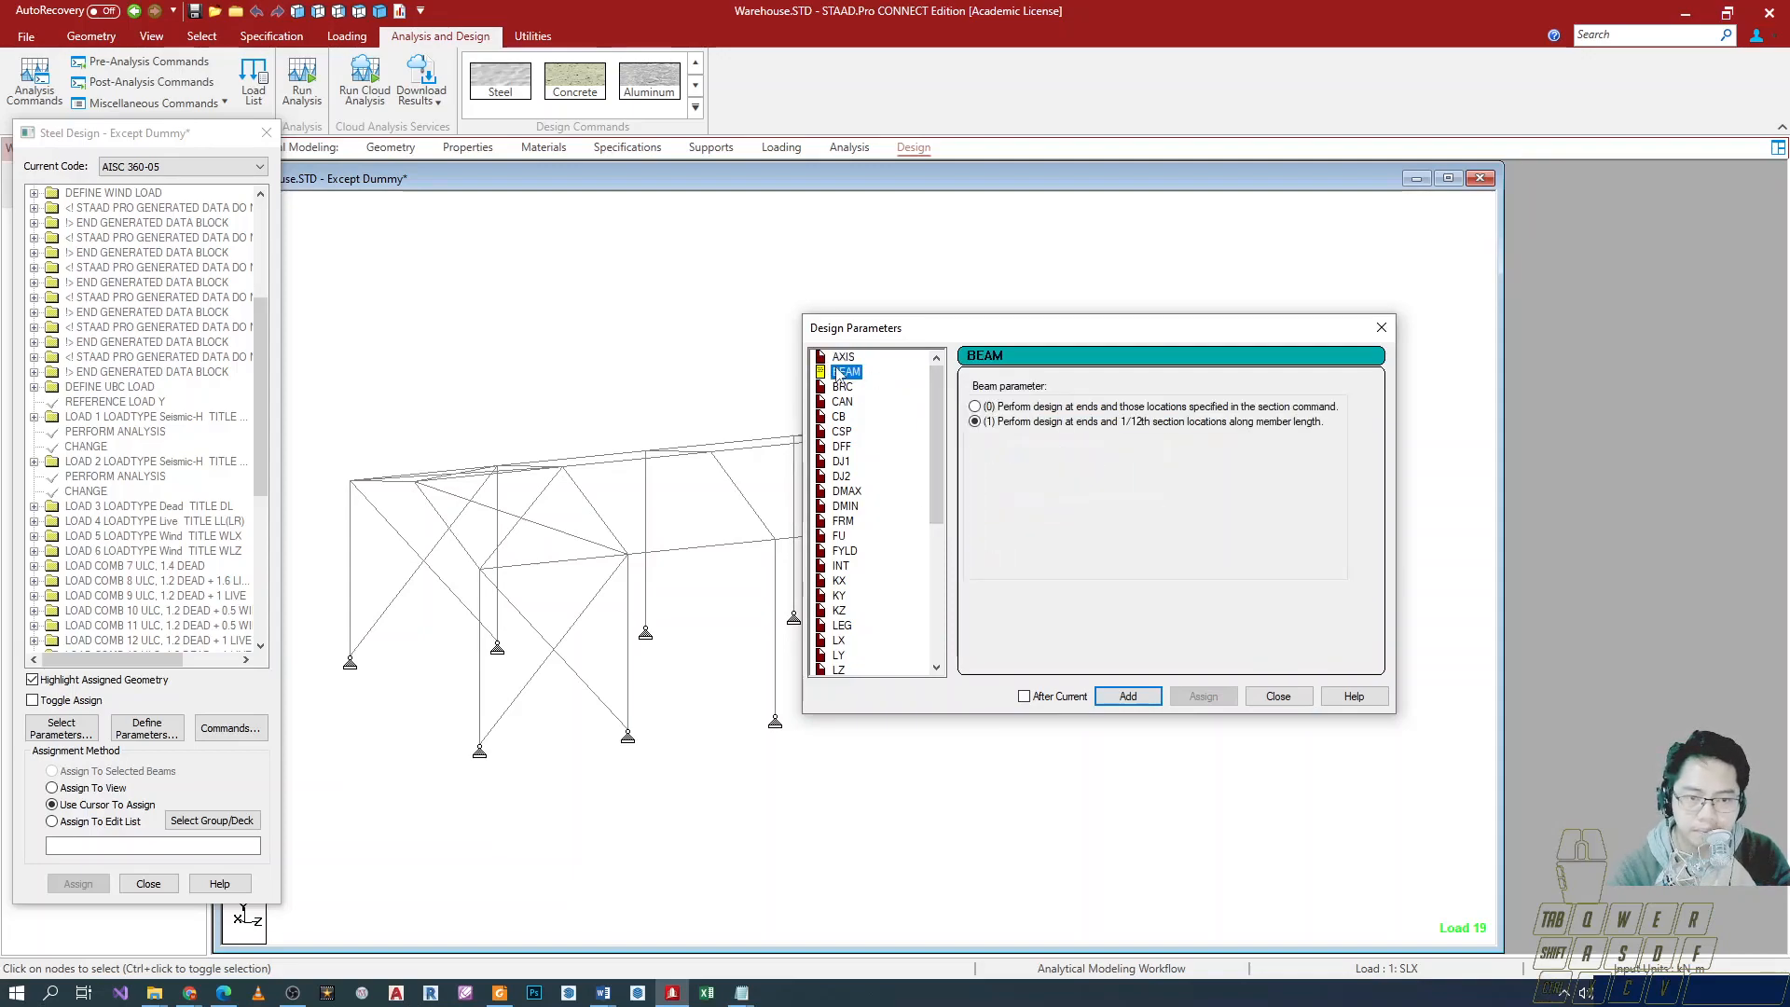
left_click(975, 406)
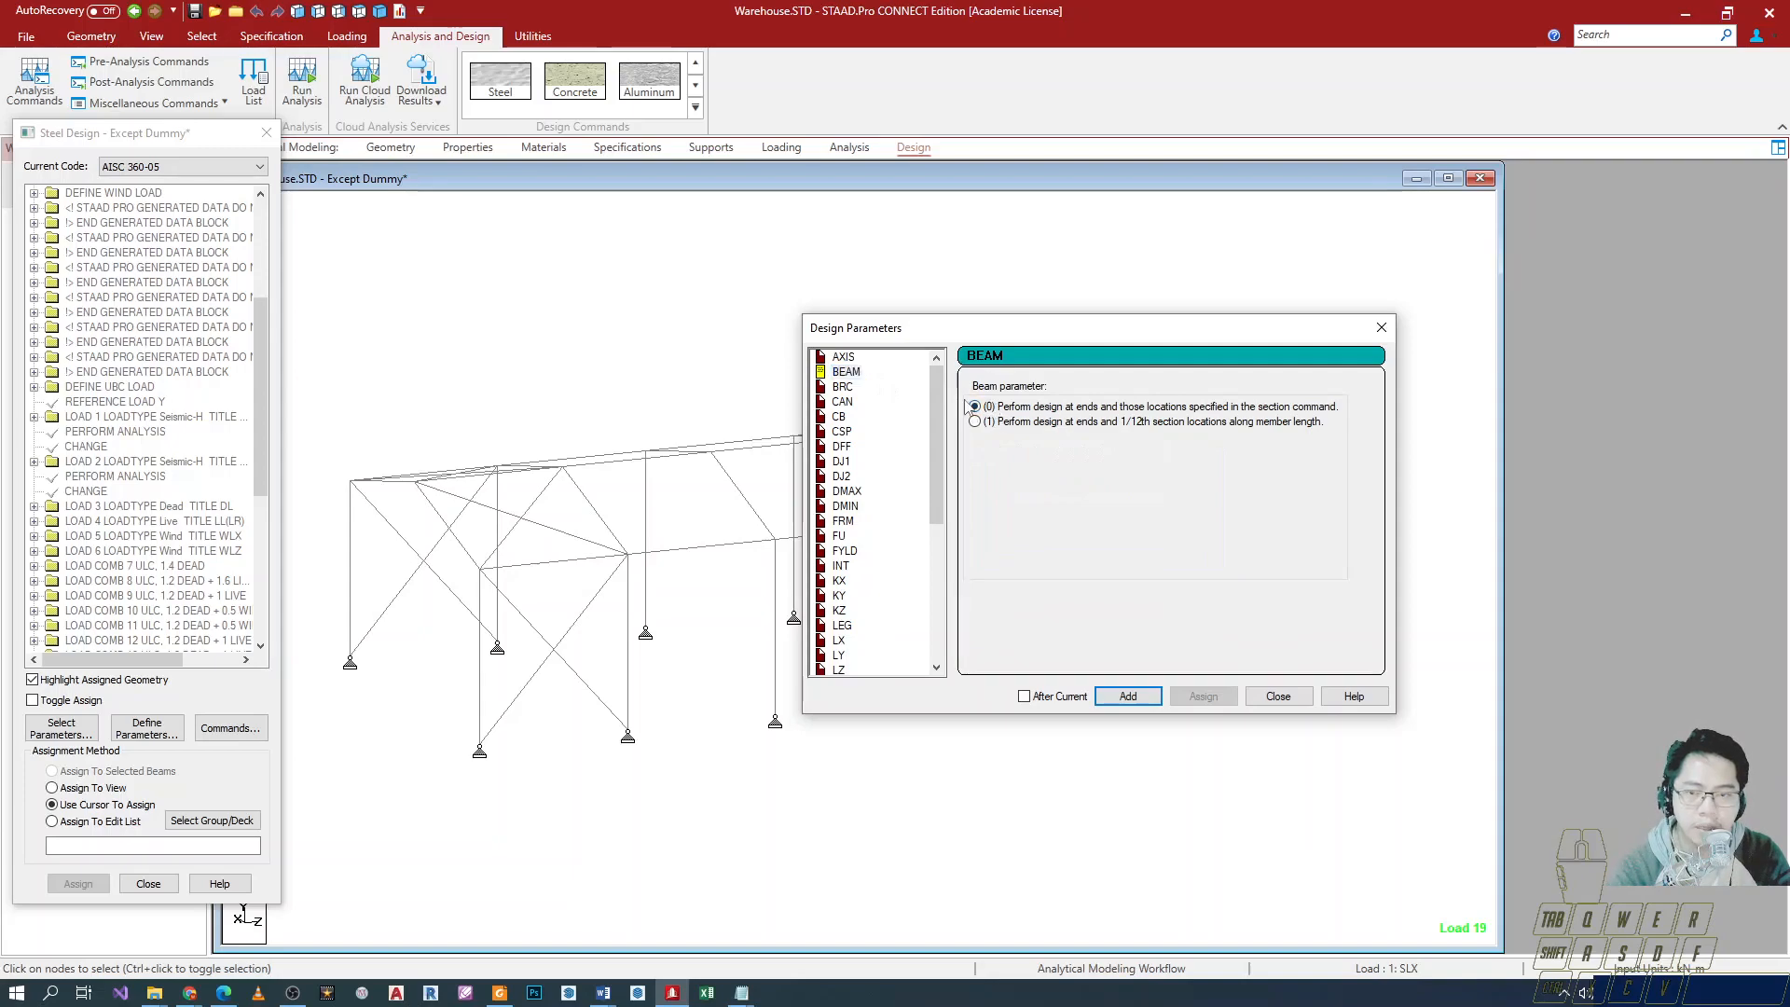
key("ctrl+2")
mouse_move(950, 378)
left_mouse_down("ctrl")
mouse_move(1365, 448)
mouse_move(1361, 421)
left_mouse_up("ctrl")
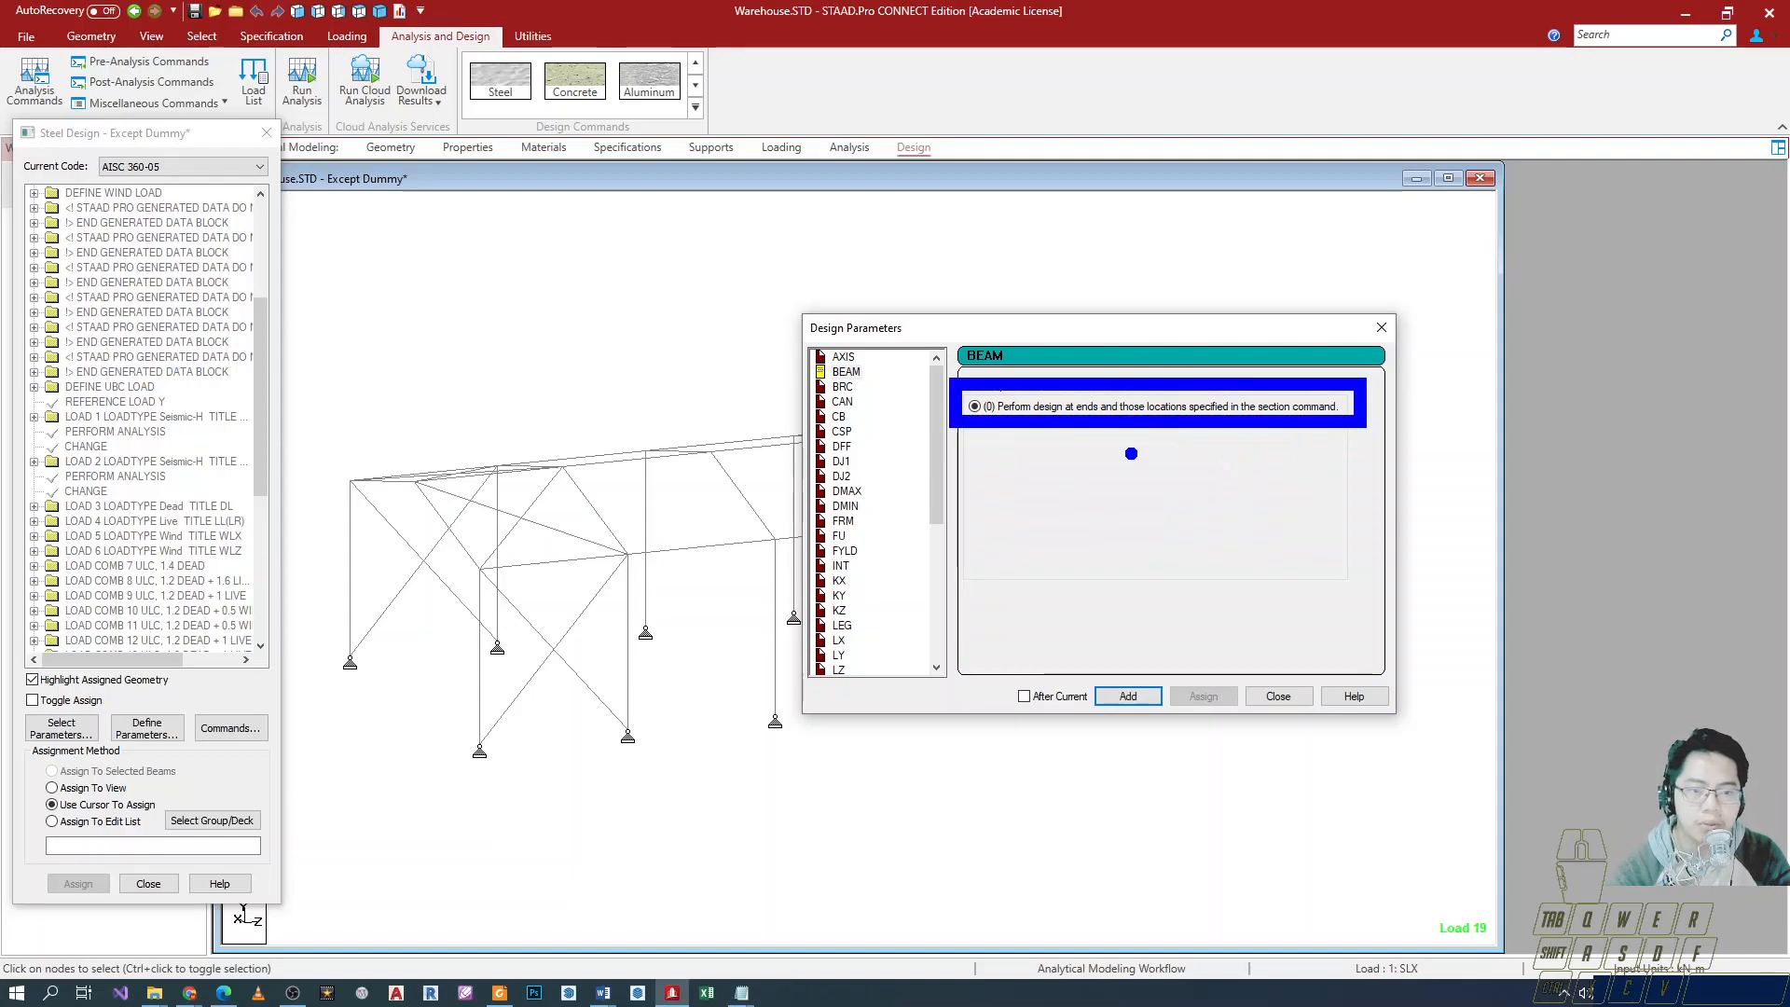
key("Escape")
left_click(844, 359)
left_click(847, 372)
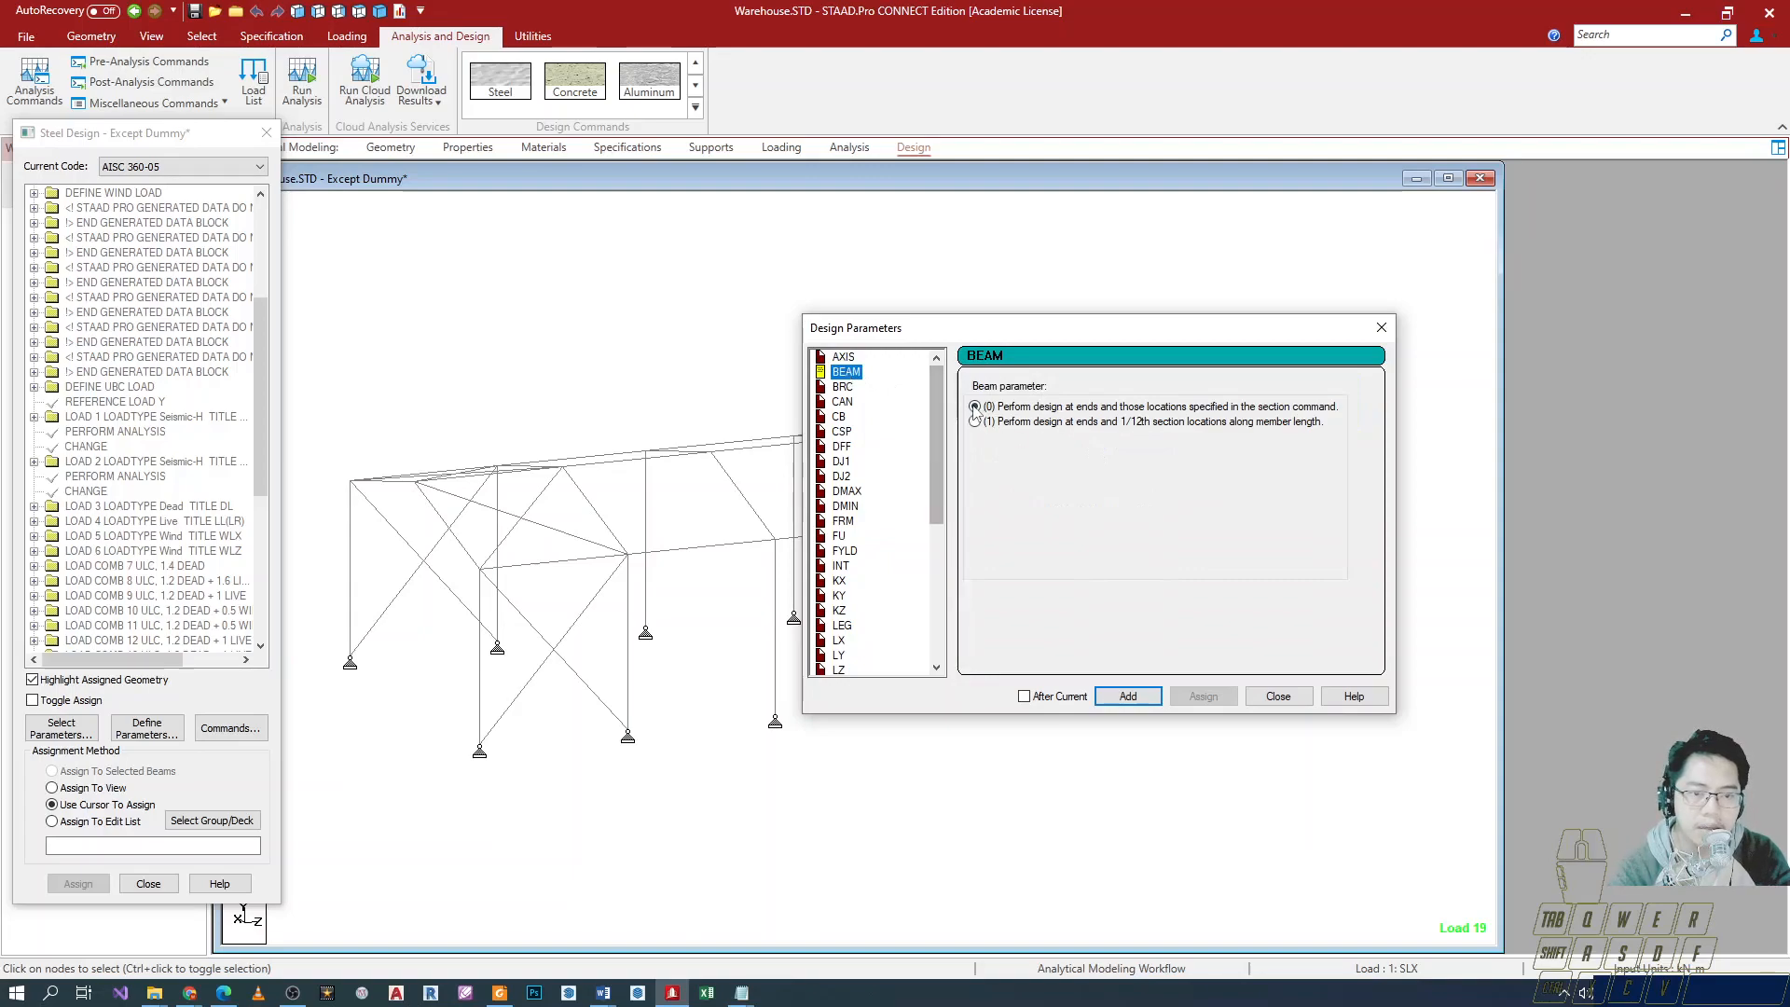
left_click(1128, 697)
Add two BRC bracing parameters, one for relative bracing (1) and one for nodal bracing (2).
left_click(843, 387)
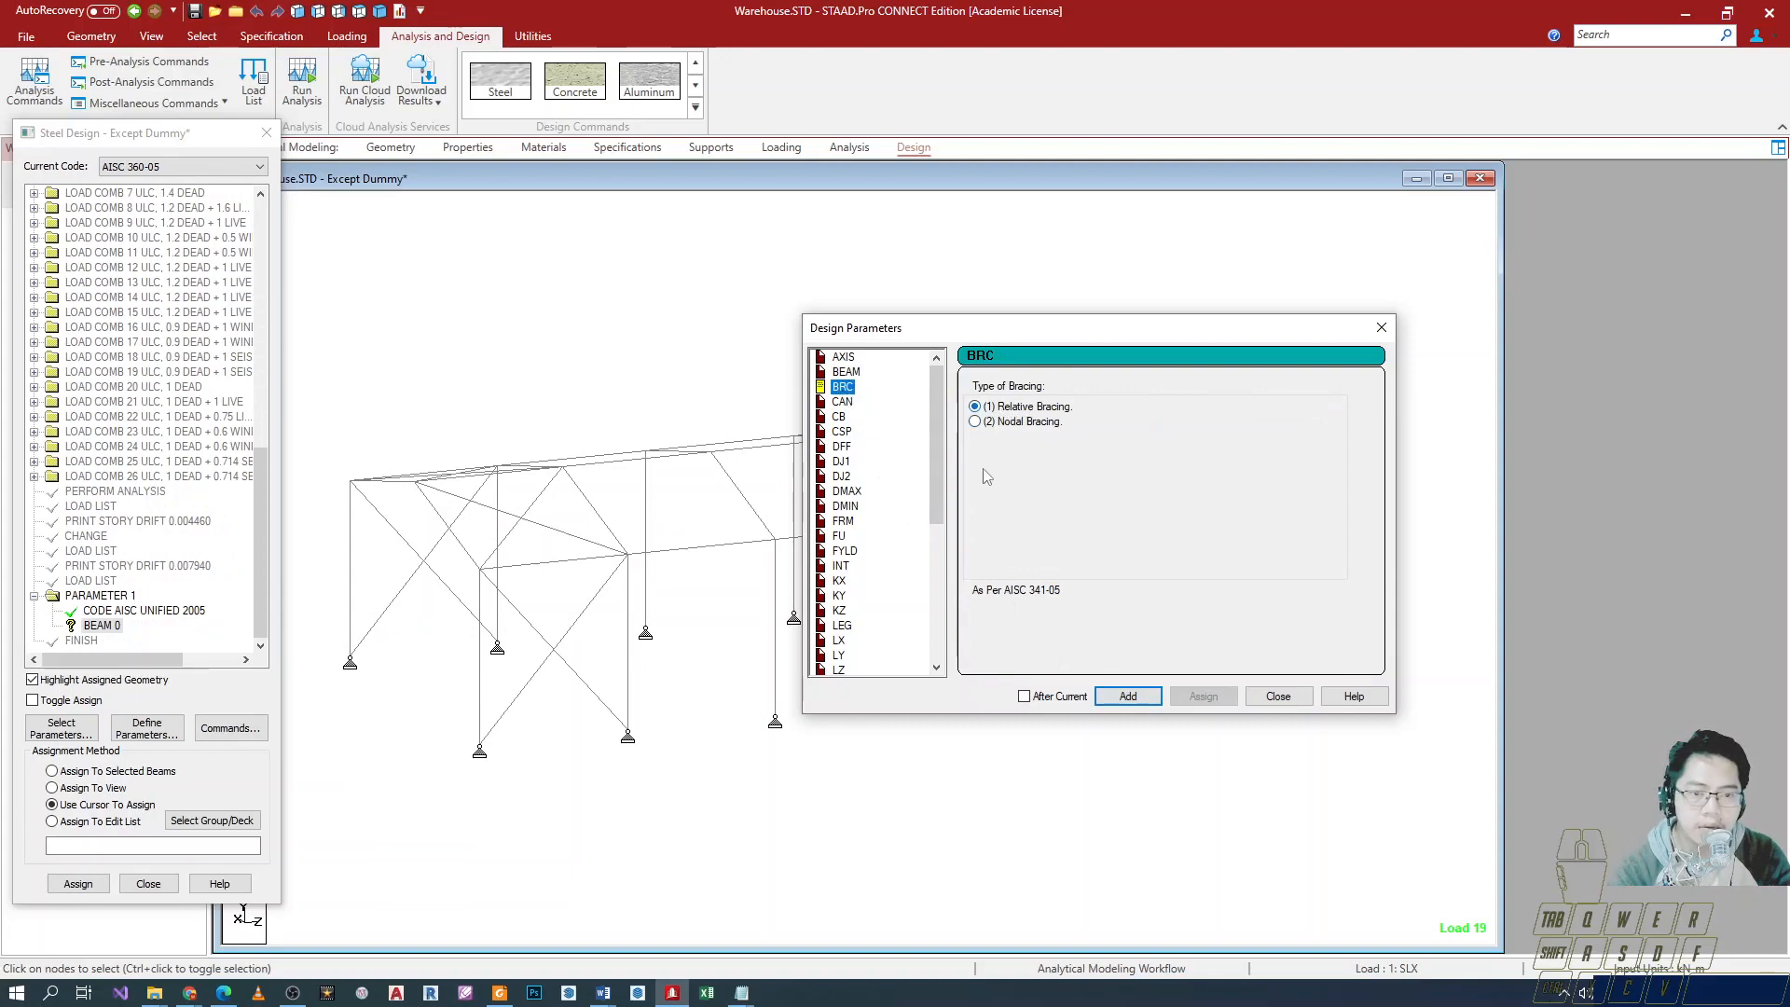
left_click(1128, 696)
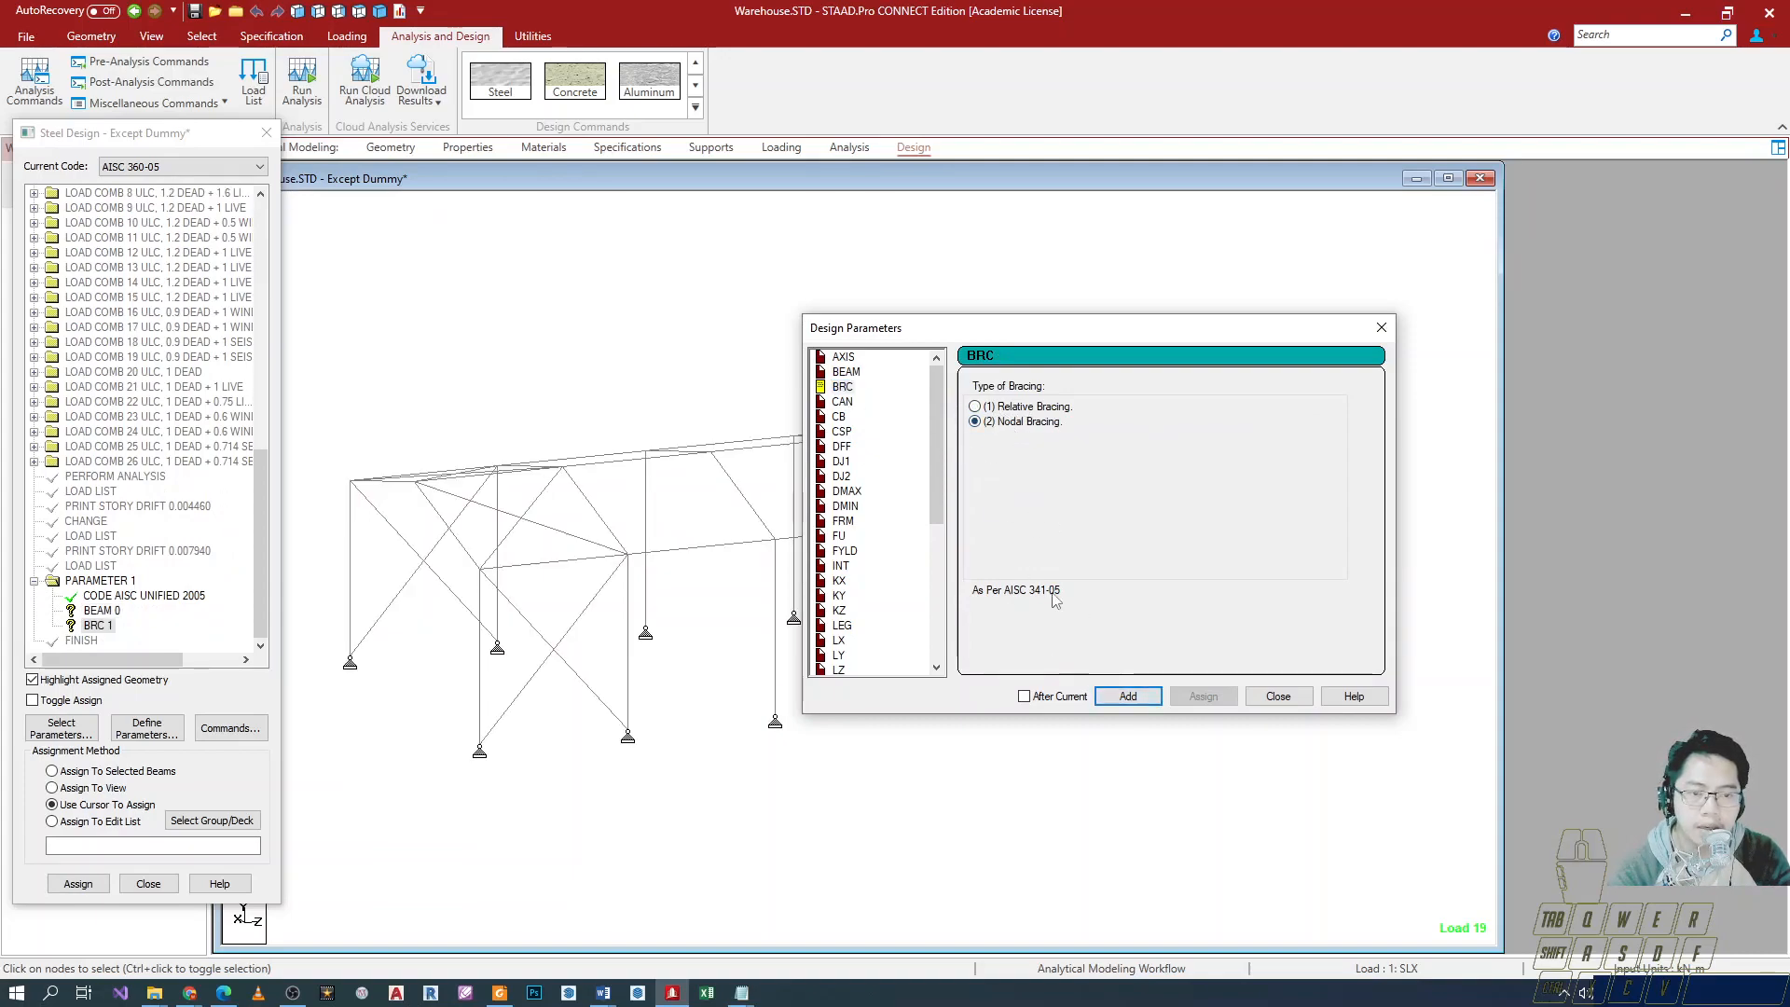
left_click(1128, 697)
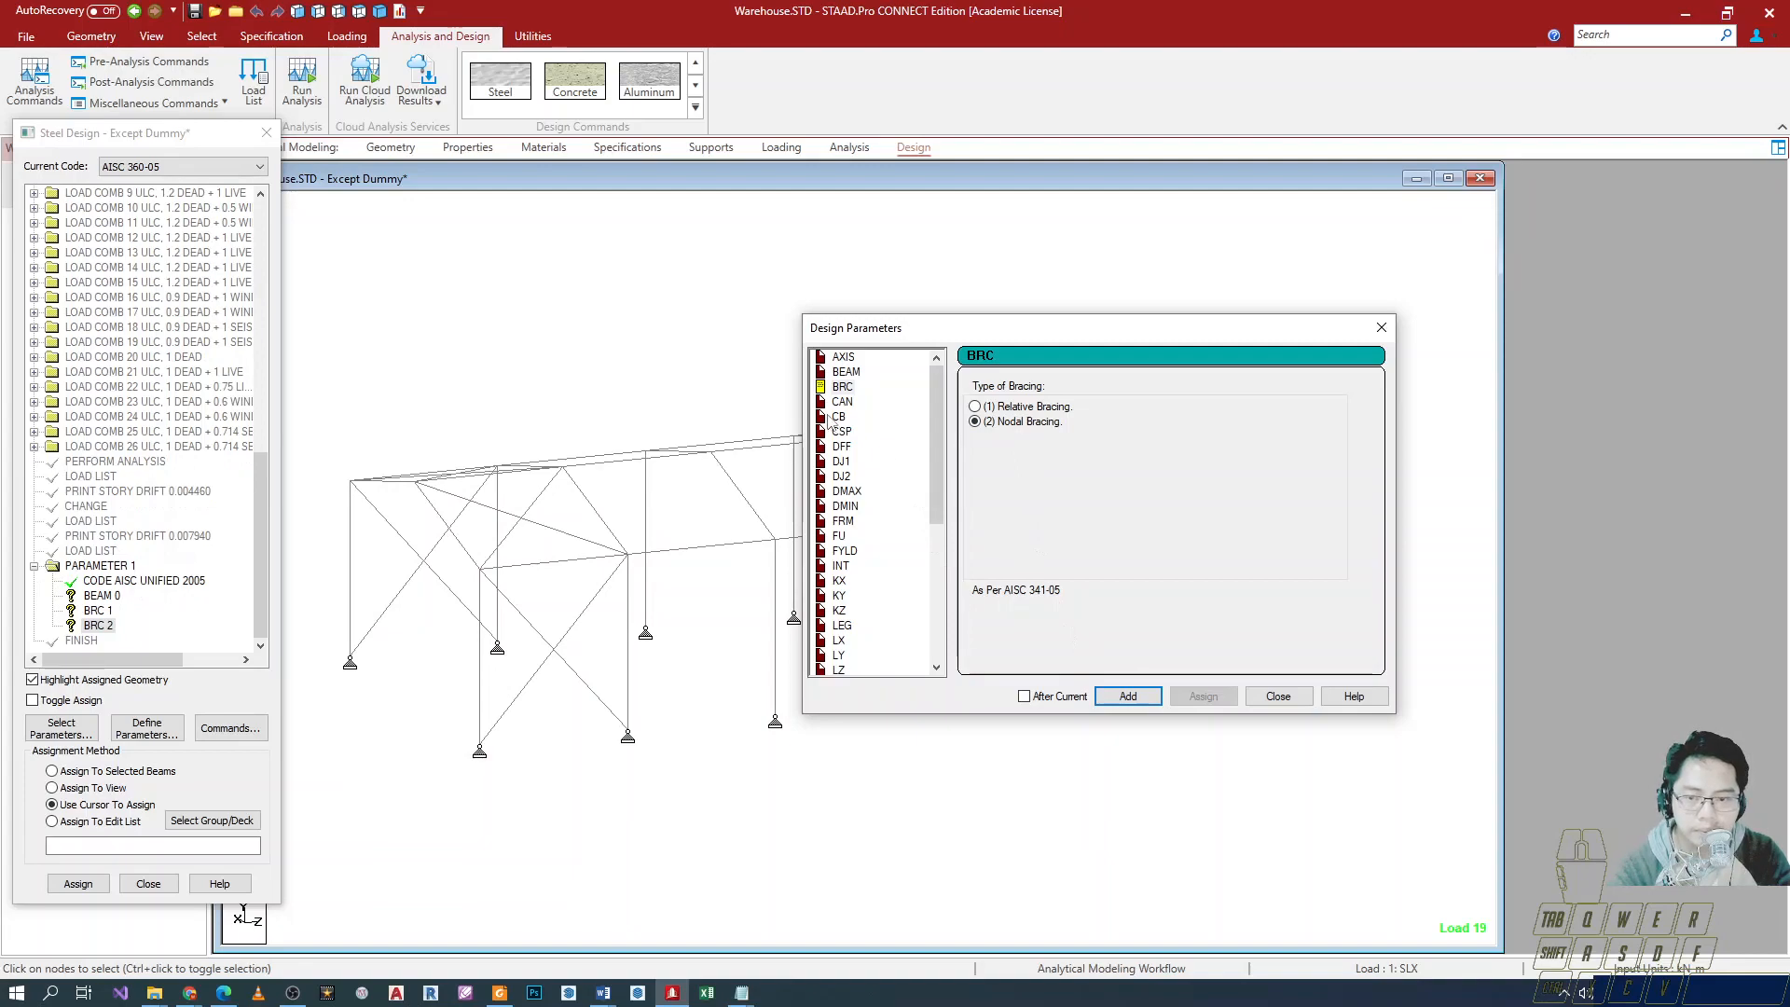
left_click_drag(51, 585, 165, 639)
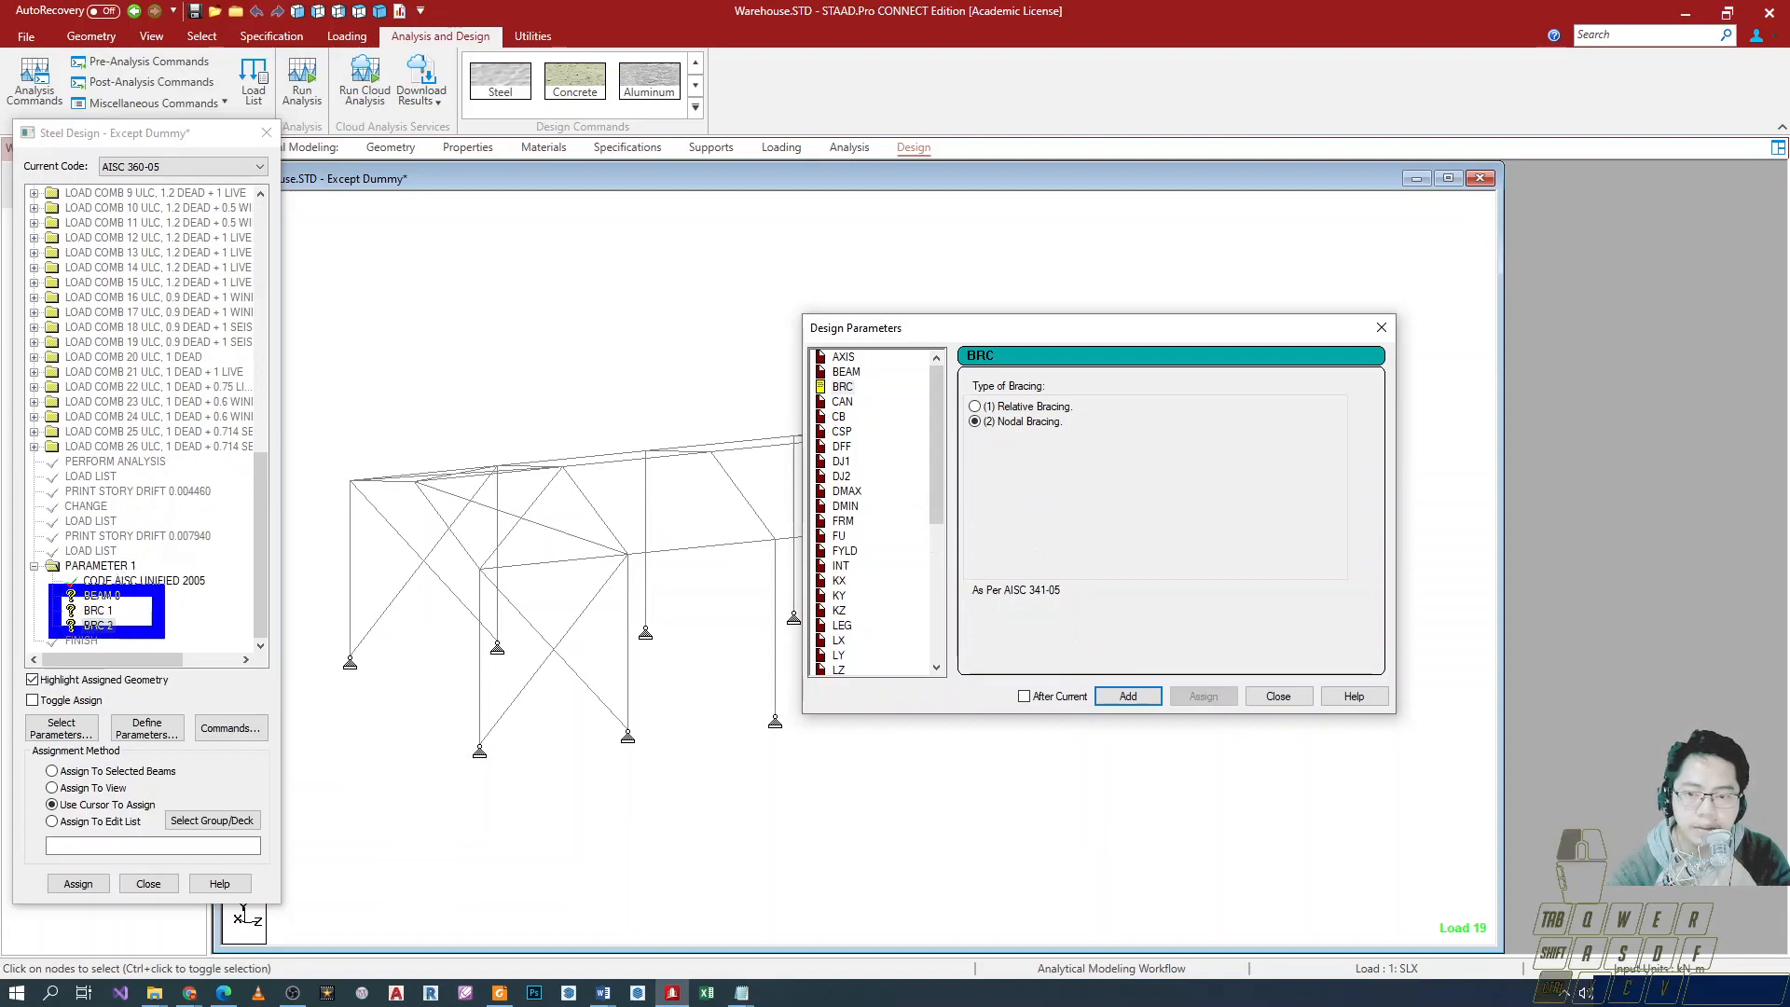
key("Escape")
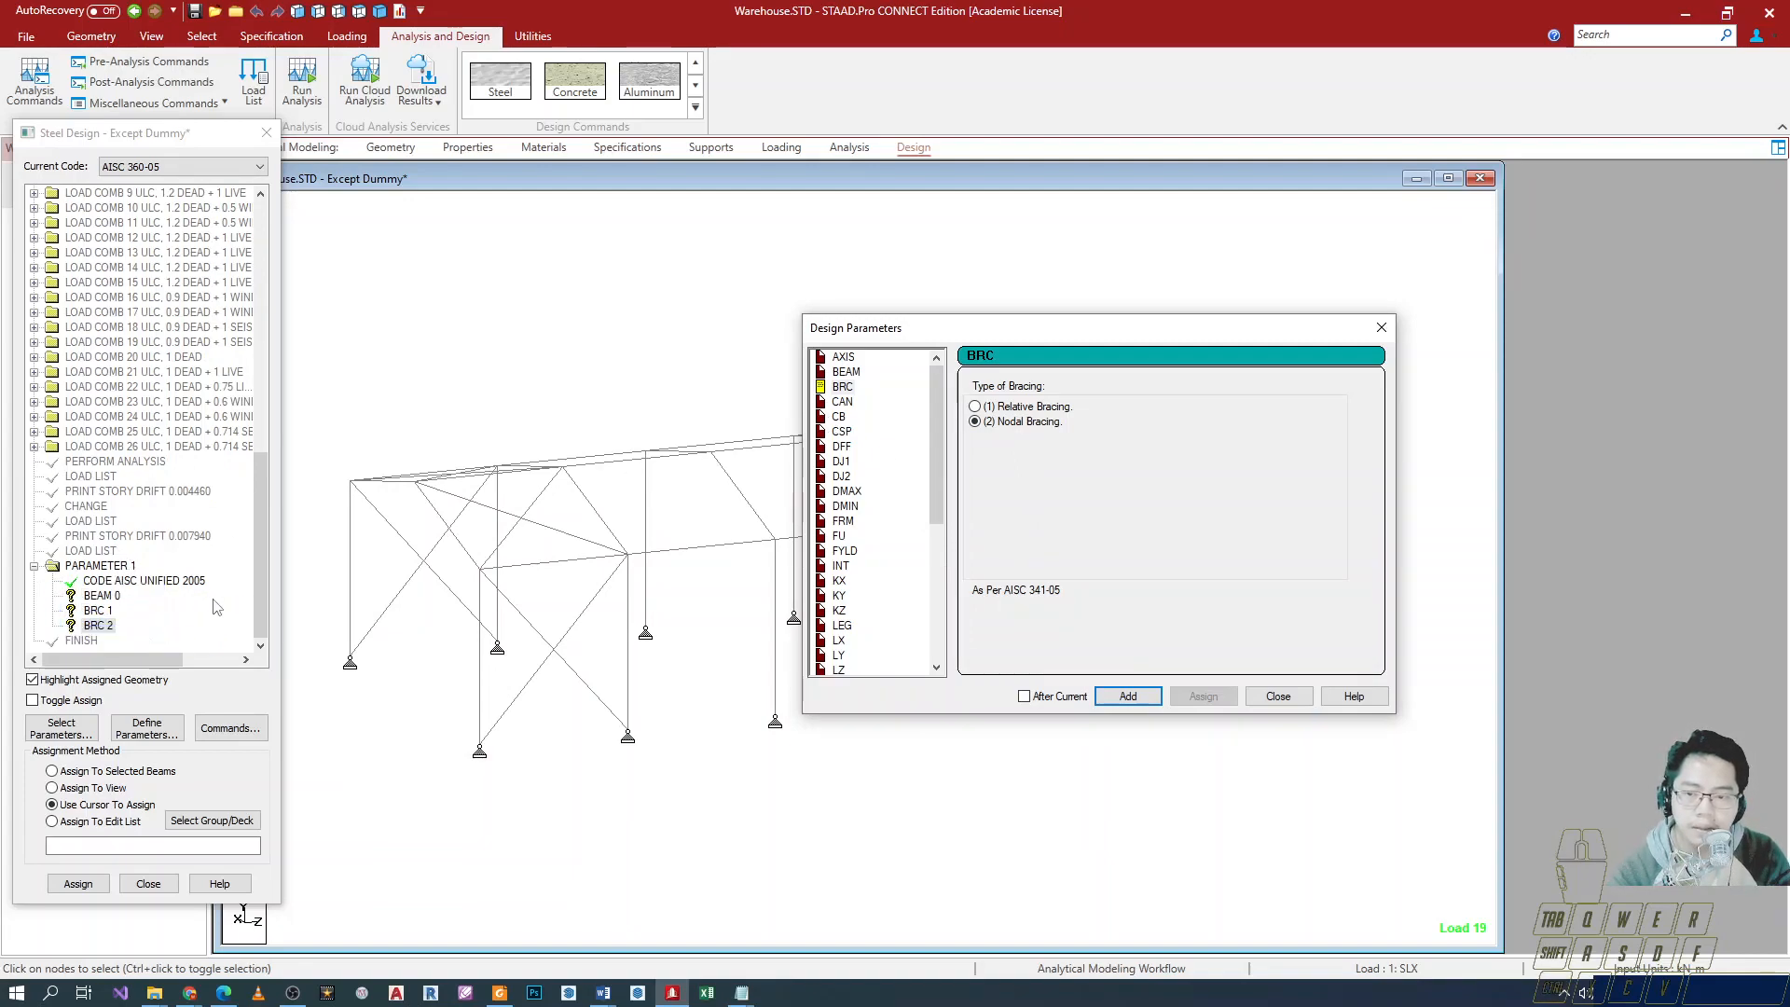
Examine the CAN and CB design parameters, then move the Design Parameters dialog clear of the model.
left_click(842, 402)
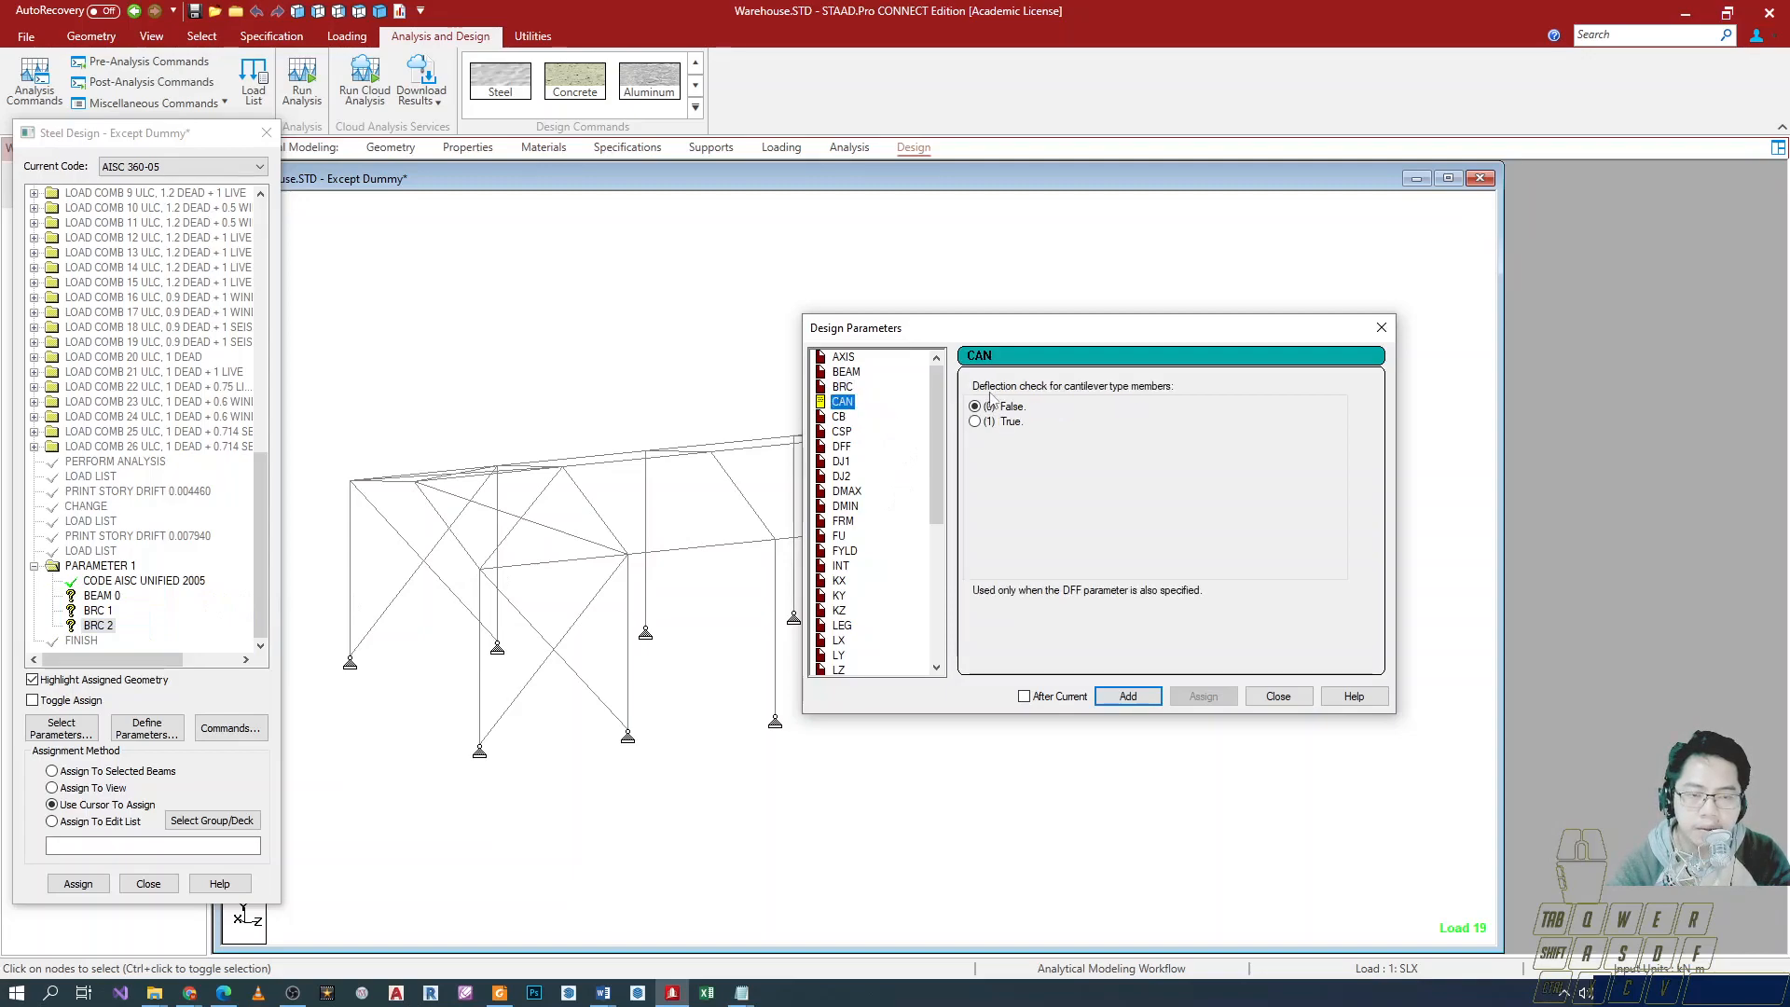
left_click(837, 418)
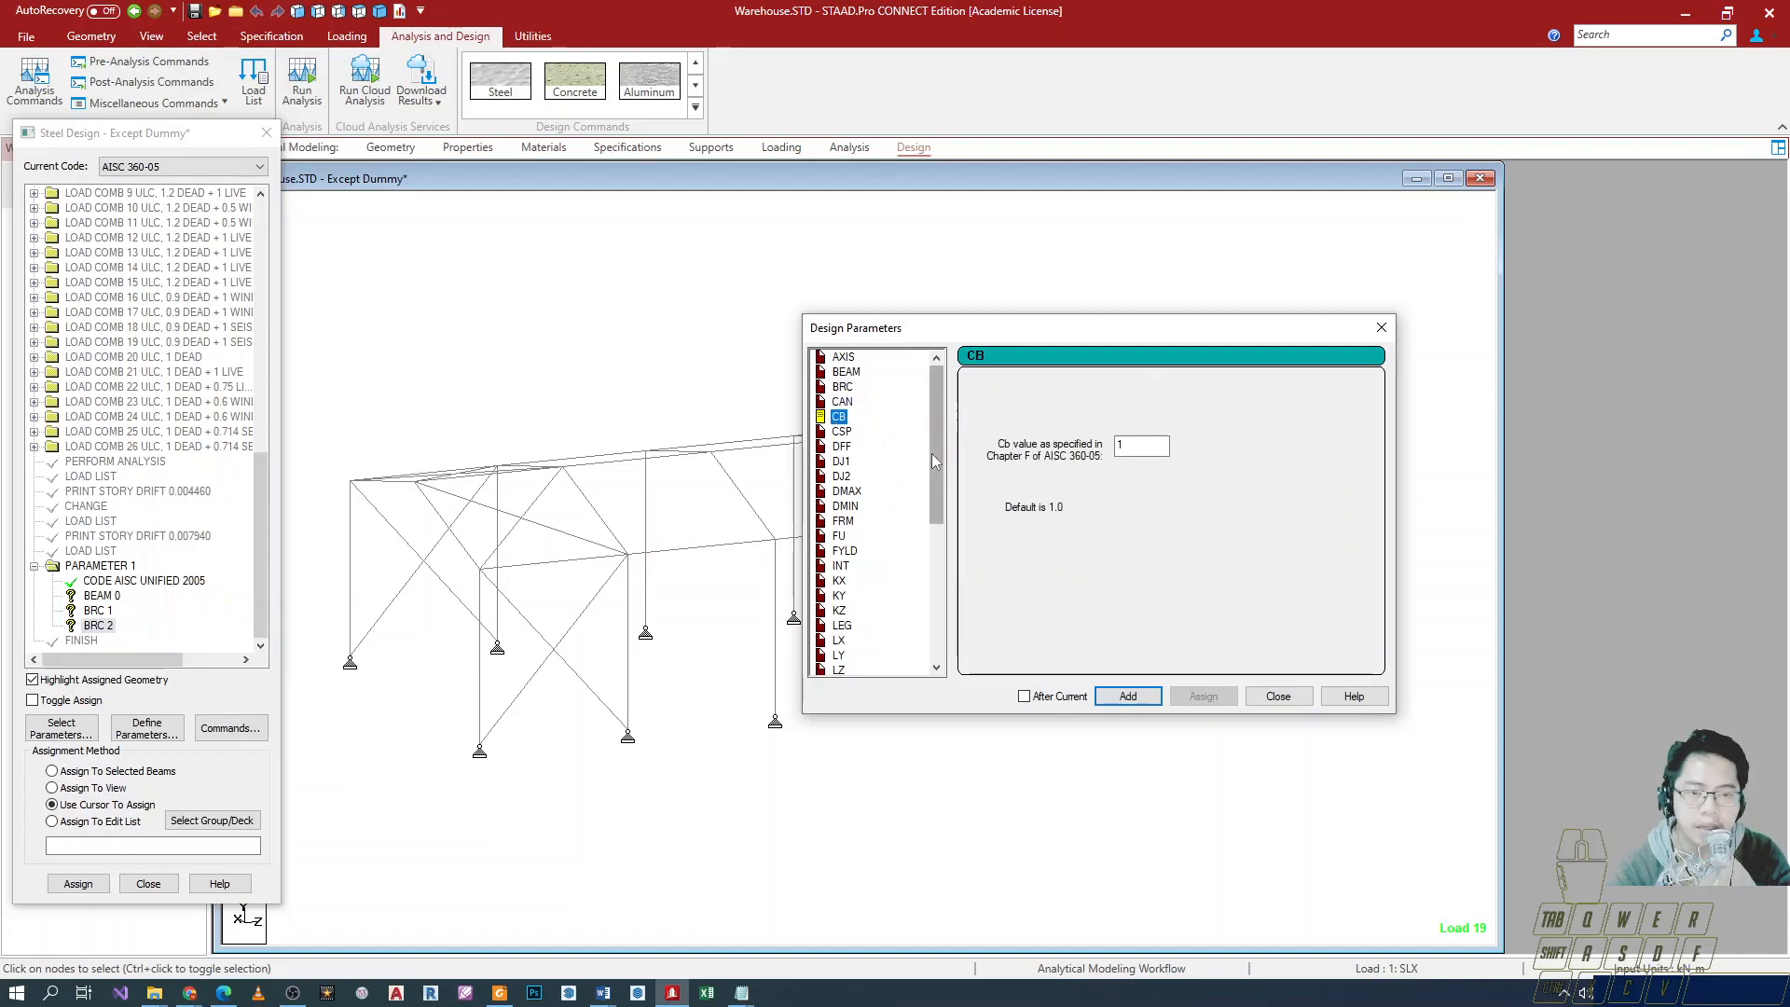
left_click(1127, 451)
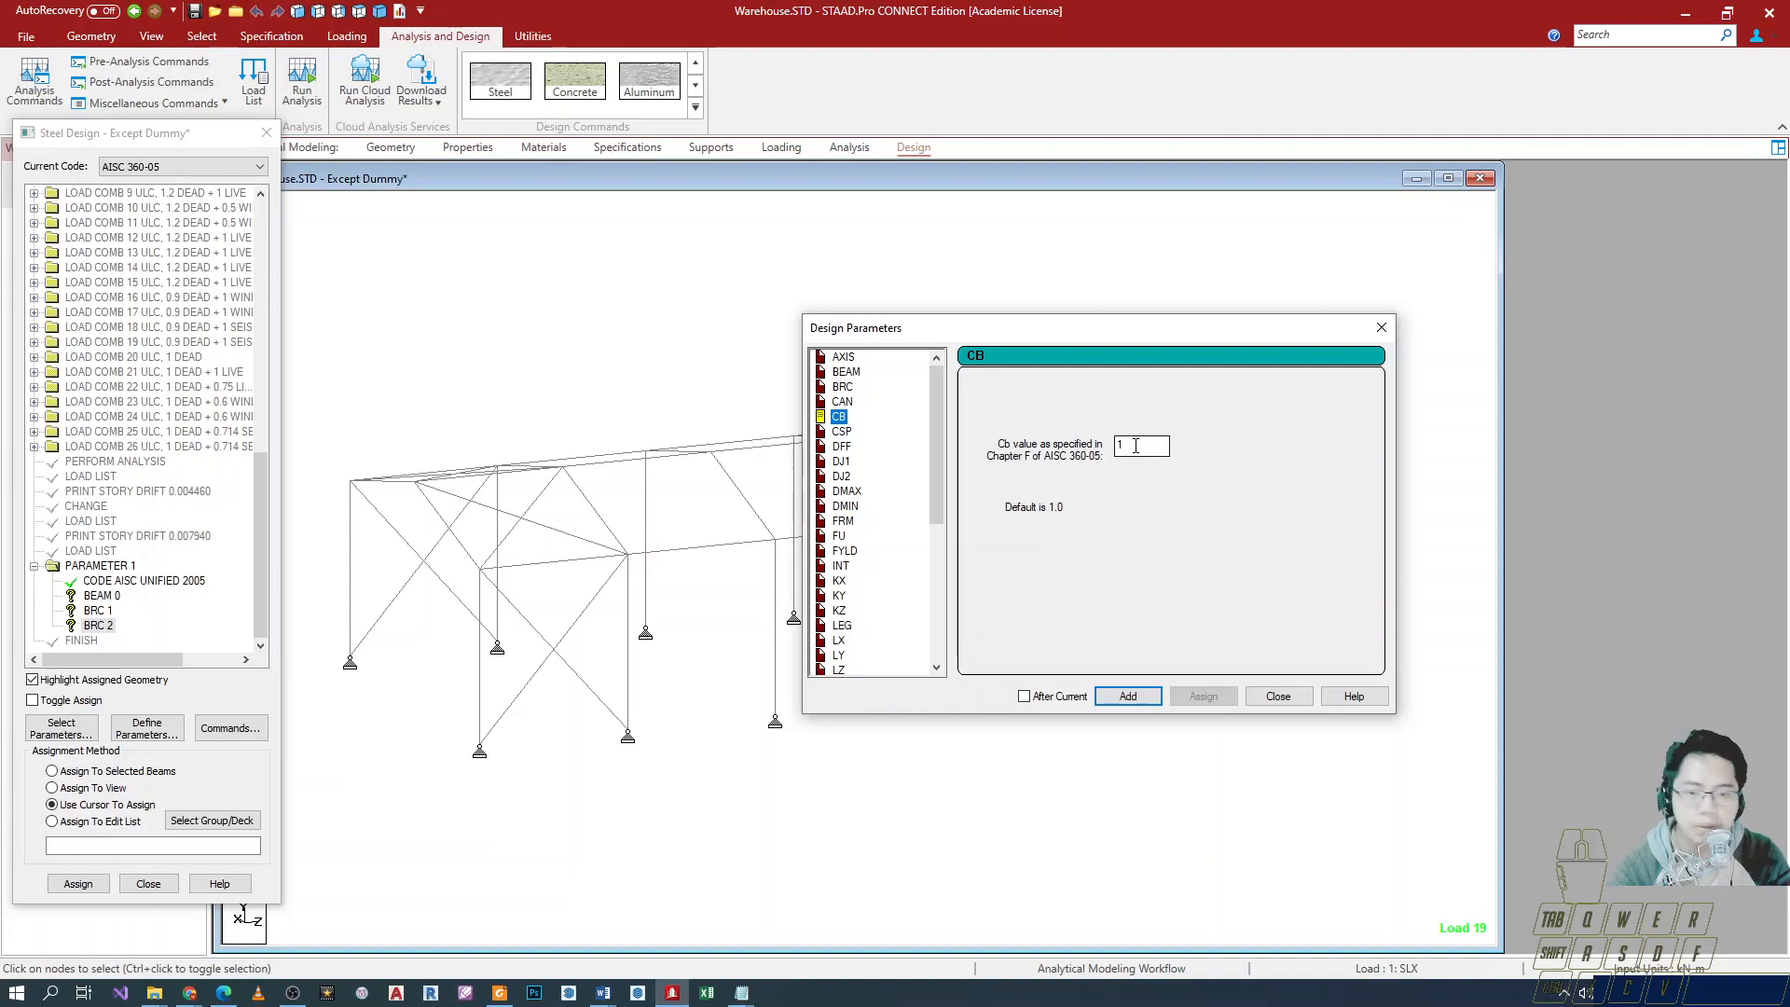
left_click_drag(1038, 329, 1052, 737)
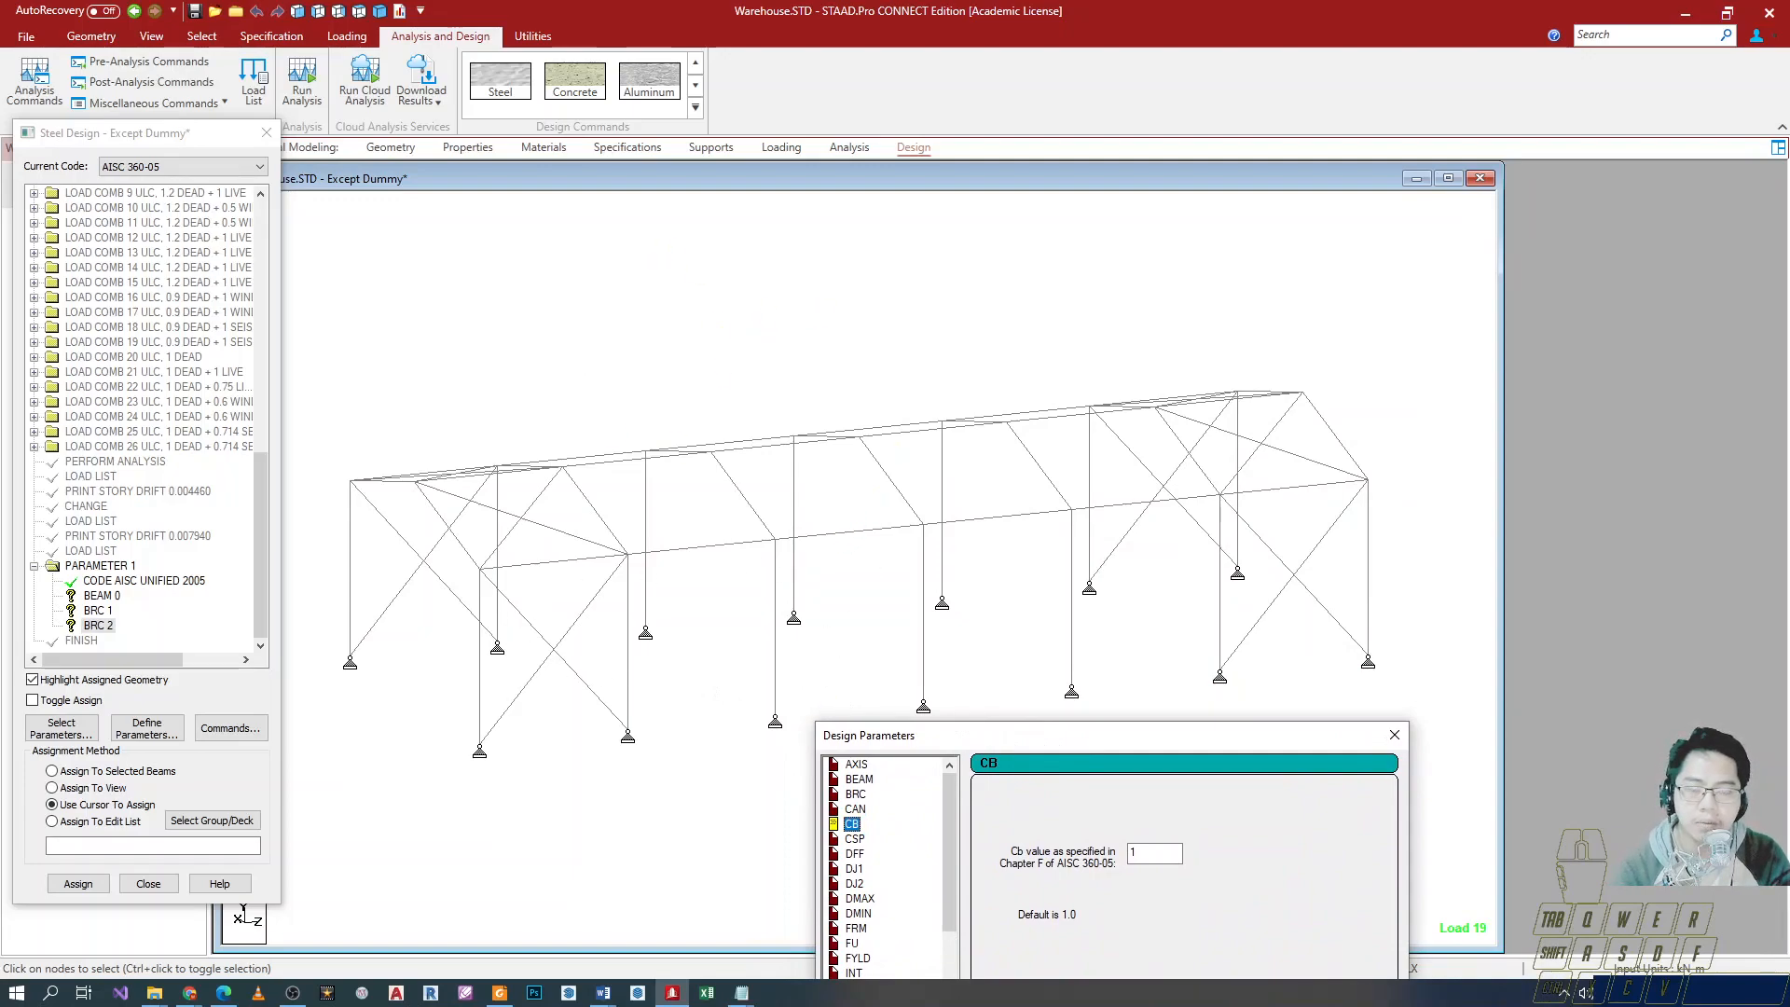
left_click_drag(859, 282, 604, 330)
left_click_drag(844, 279, 855, 278)
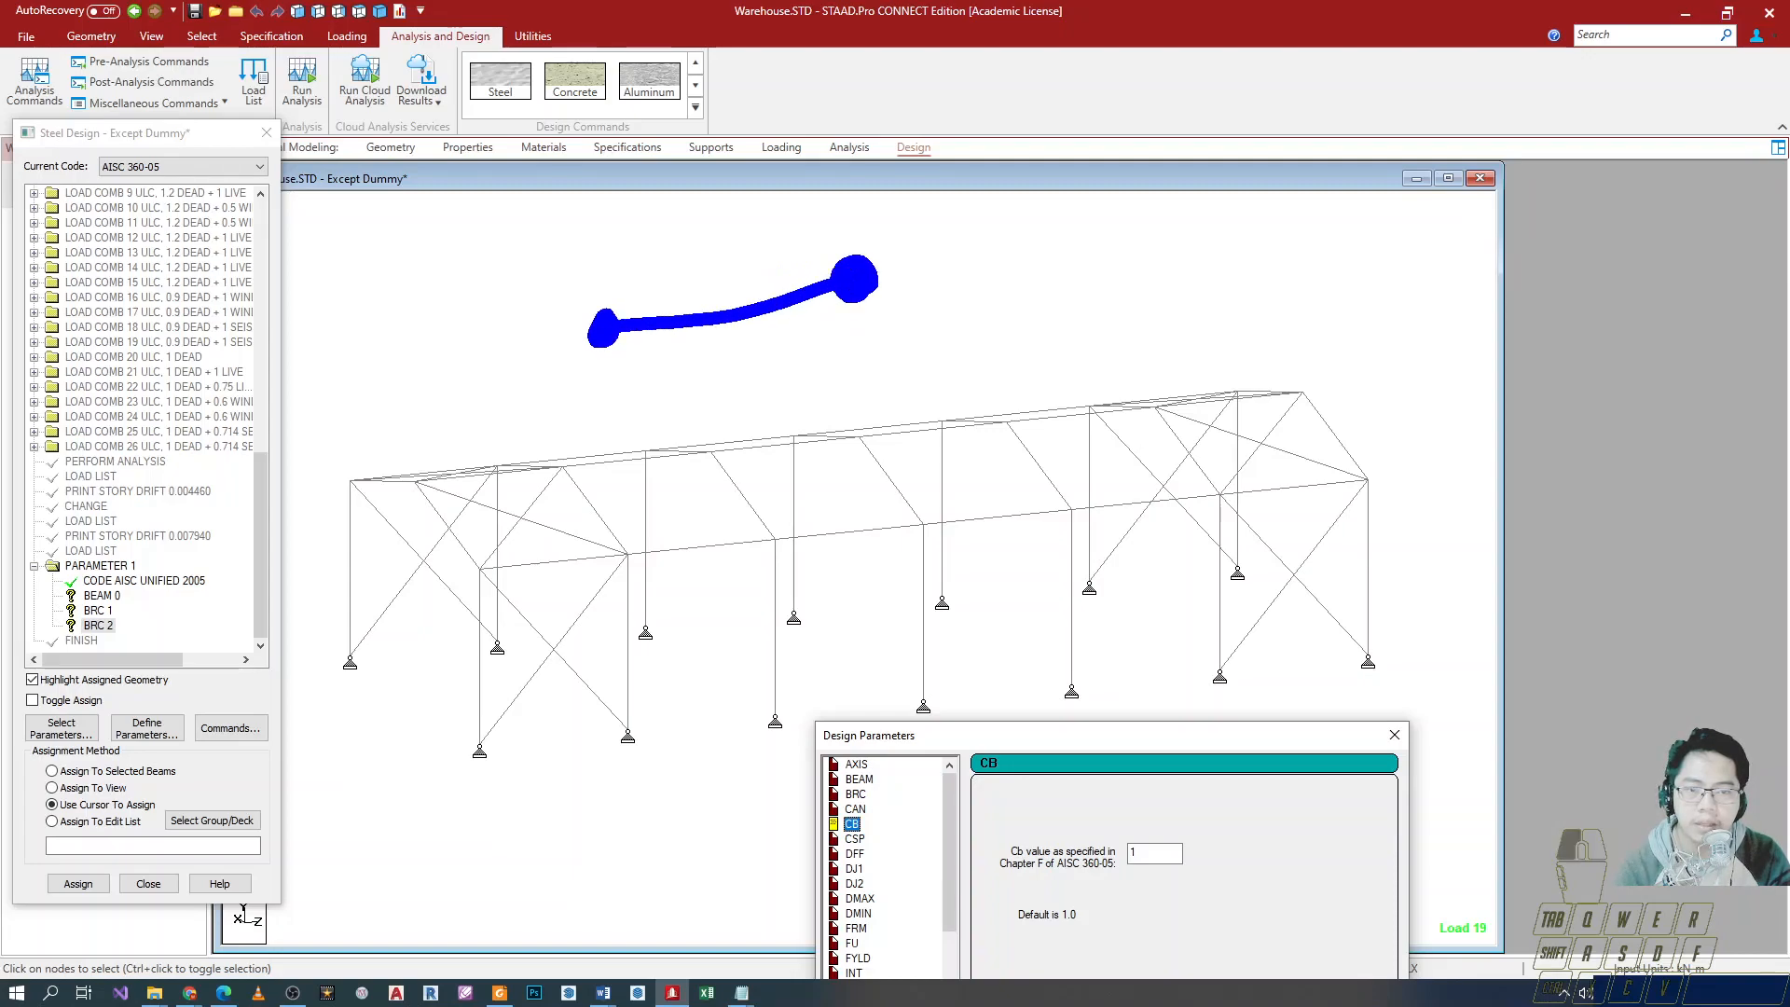
left_click_drag(587, 315, 601, 570)
mouse_move(854, 296)
left_mouse_down()
mouse_move(875, 533)
mouse_move(880, 503)
left_mouse_up()
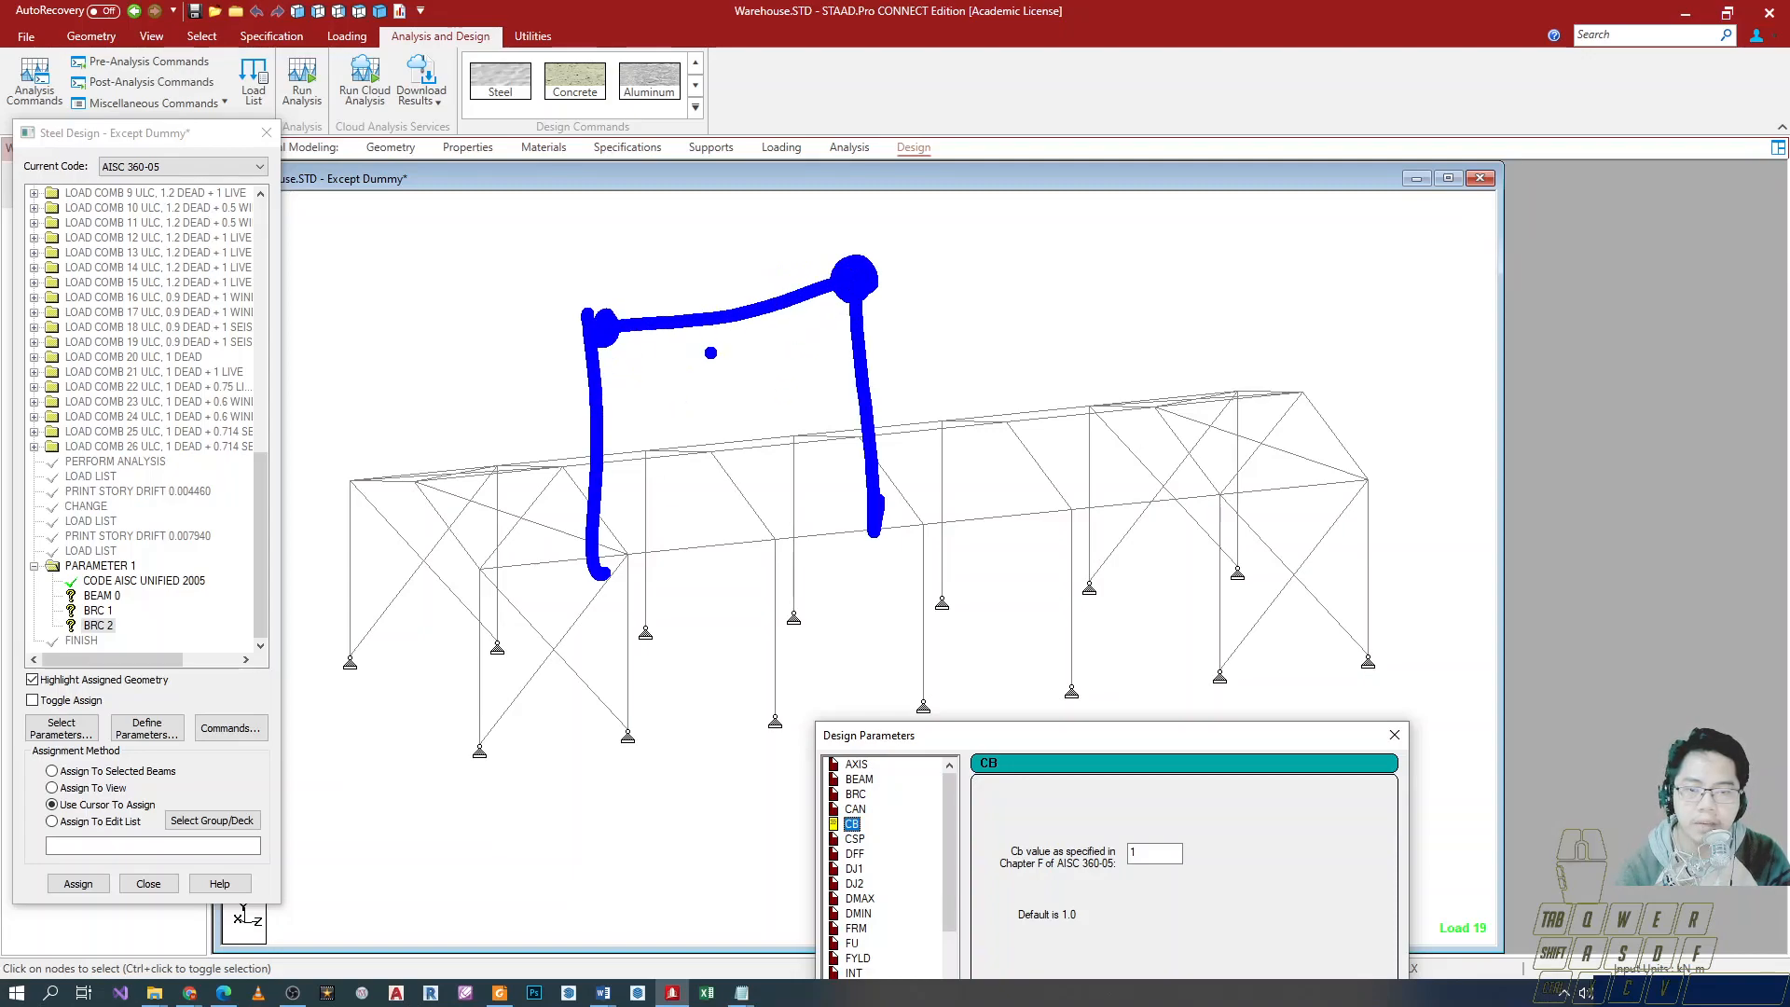
mouse_move(710, 321)
left_mouse_down()
mouse_move(725, 324)
mouse_move(618, 538)
mouse_move(897, 480)
mouse_move(878, 457)
left_mouse_up()
left_click_drag(627, 539, 620, 492)
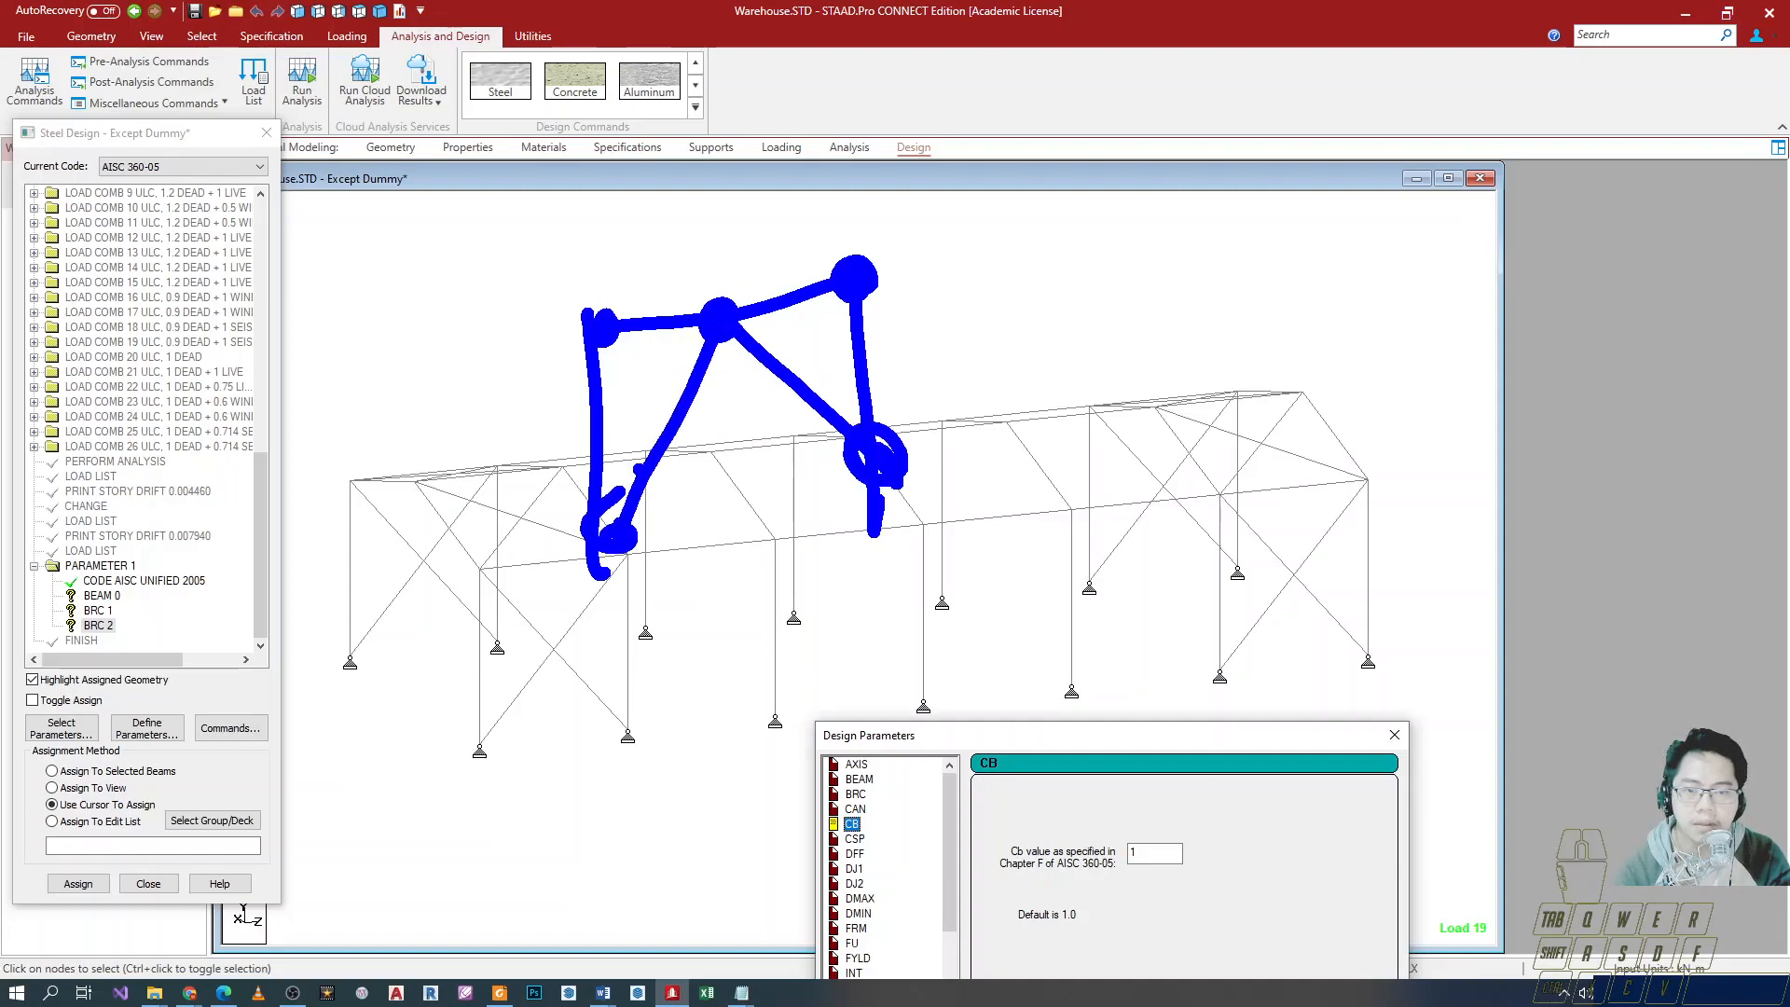
left_click_drag(664, 240, 646, 302)
mouse_move(632, 276)
left_mouse_down()
mouse_move(764, 278)
mouse_move(772, 252)
left_mouse_up()
left_click_drag(1077, 262, 1072, 371)
left_click_drag(1103, 240, 1105, 365)
mouse_move(1164, 297)
left_mouse_down()
mouse_move(1211, 285)
mouse_move(1203, 319)
left_mouse_up()
left_click_drag(1244, 273, 1240, 271)
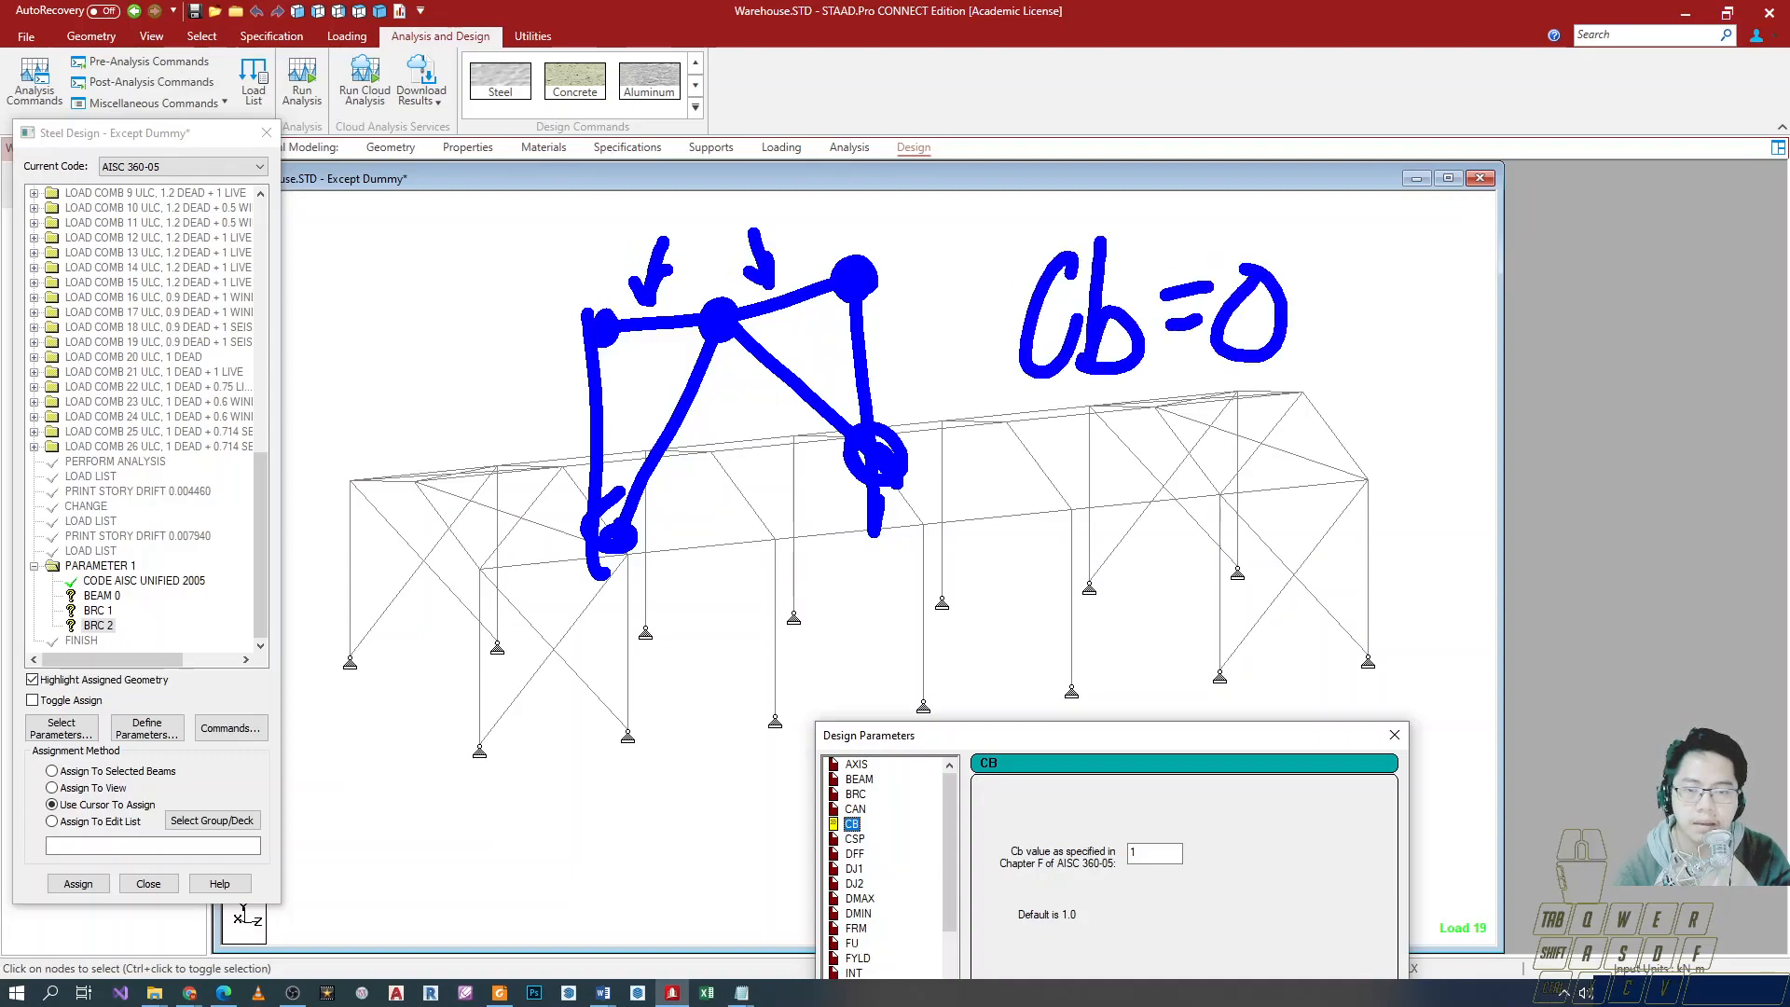
mouse_move(606, 328)
left_mouse_down()
mouse_move(839, 276)
mouse_move(617, 340)
left_mouse_up()
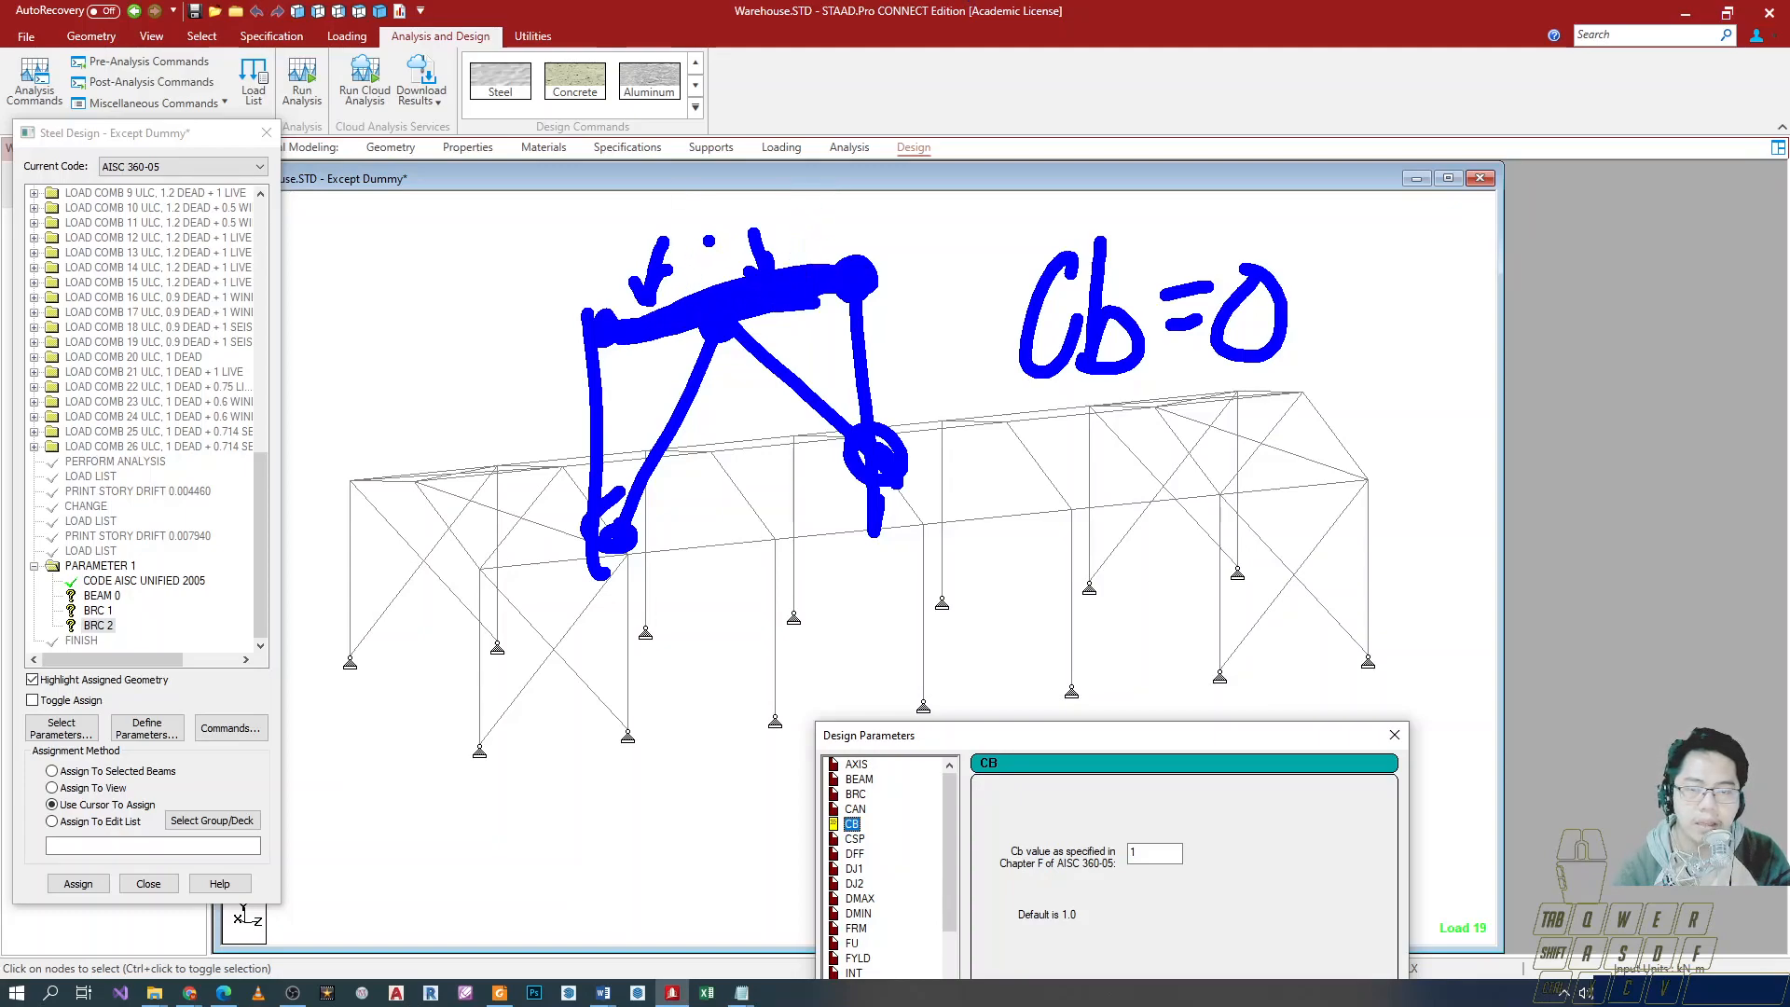
mouse_move(615, 347)
left_mouse_down()
mouse_move(583, 315)
mouse_move(664, 308)
left_mouse_up()
mouse_move(834, 270)
left_mouse_down()
mouse_move(854, 277)
mouse_move(841, 294)
left_mouse_up()
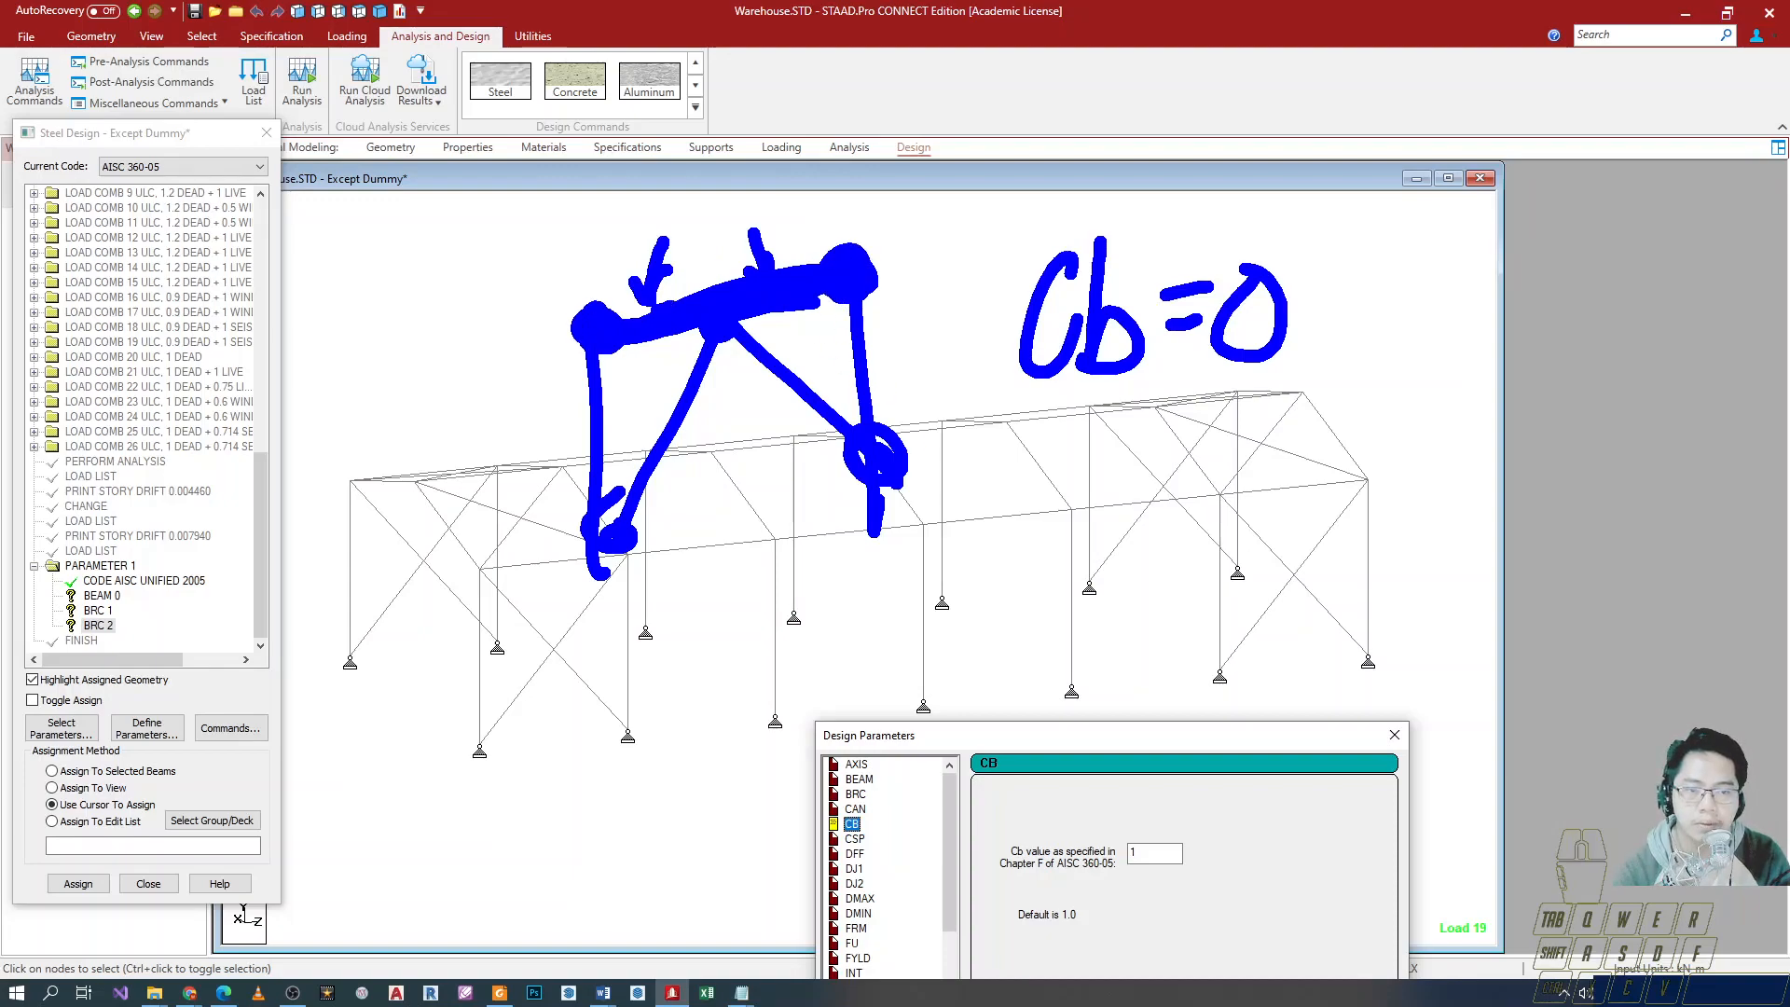
mouse_move(984, 196)
left_mouse_down()
mouse_move(1049, 467)
mouse_move(1020, 210)
left_mouse_up()
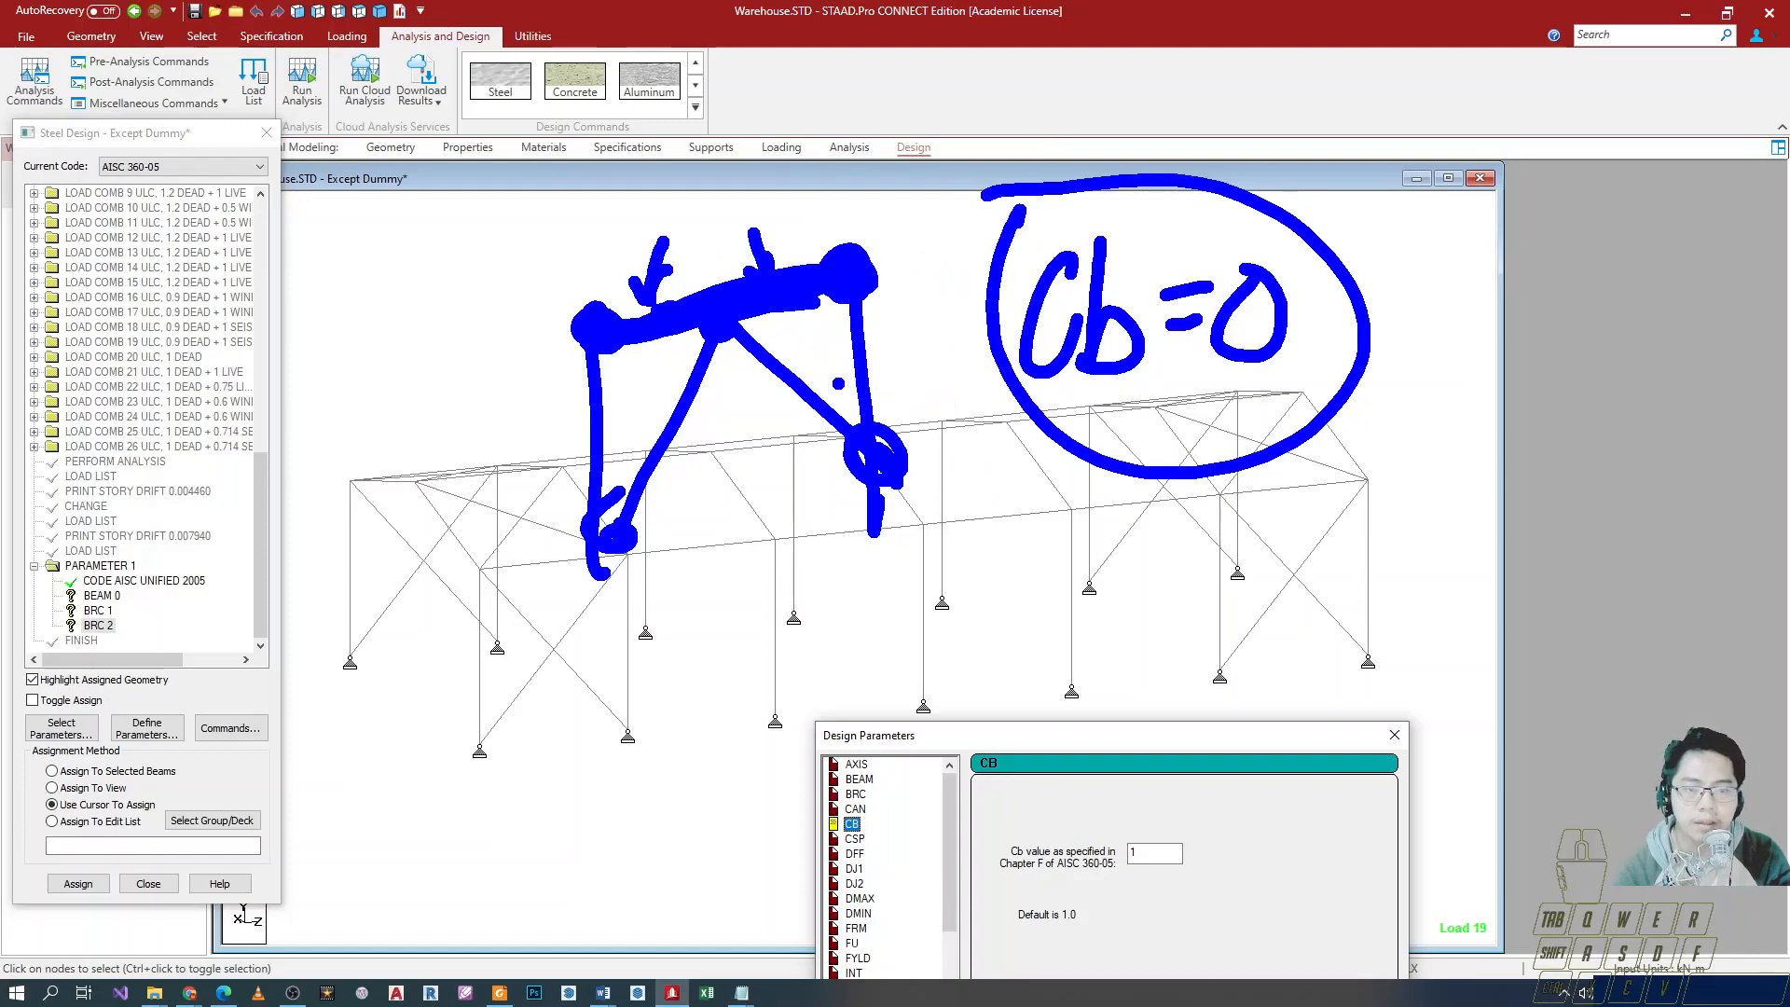
mouse_move(424, 482)
left_mouse_down()
mouse_move(425, 616)
mouse_move(545, 560)
left_mouse_up()
left_click_drag(504, 587, 546, 587)
left_click_drag(569, 544, 550, 632)
left_click_drag(328, 492, 563, 502)
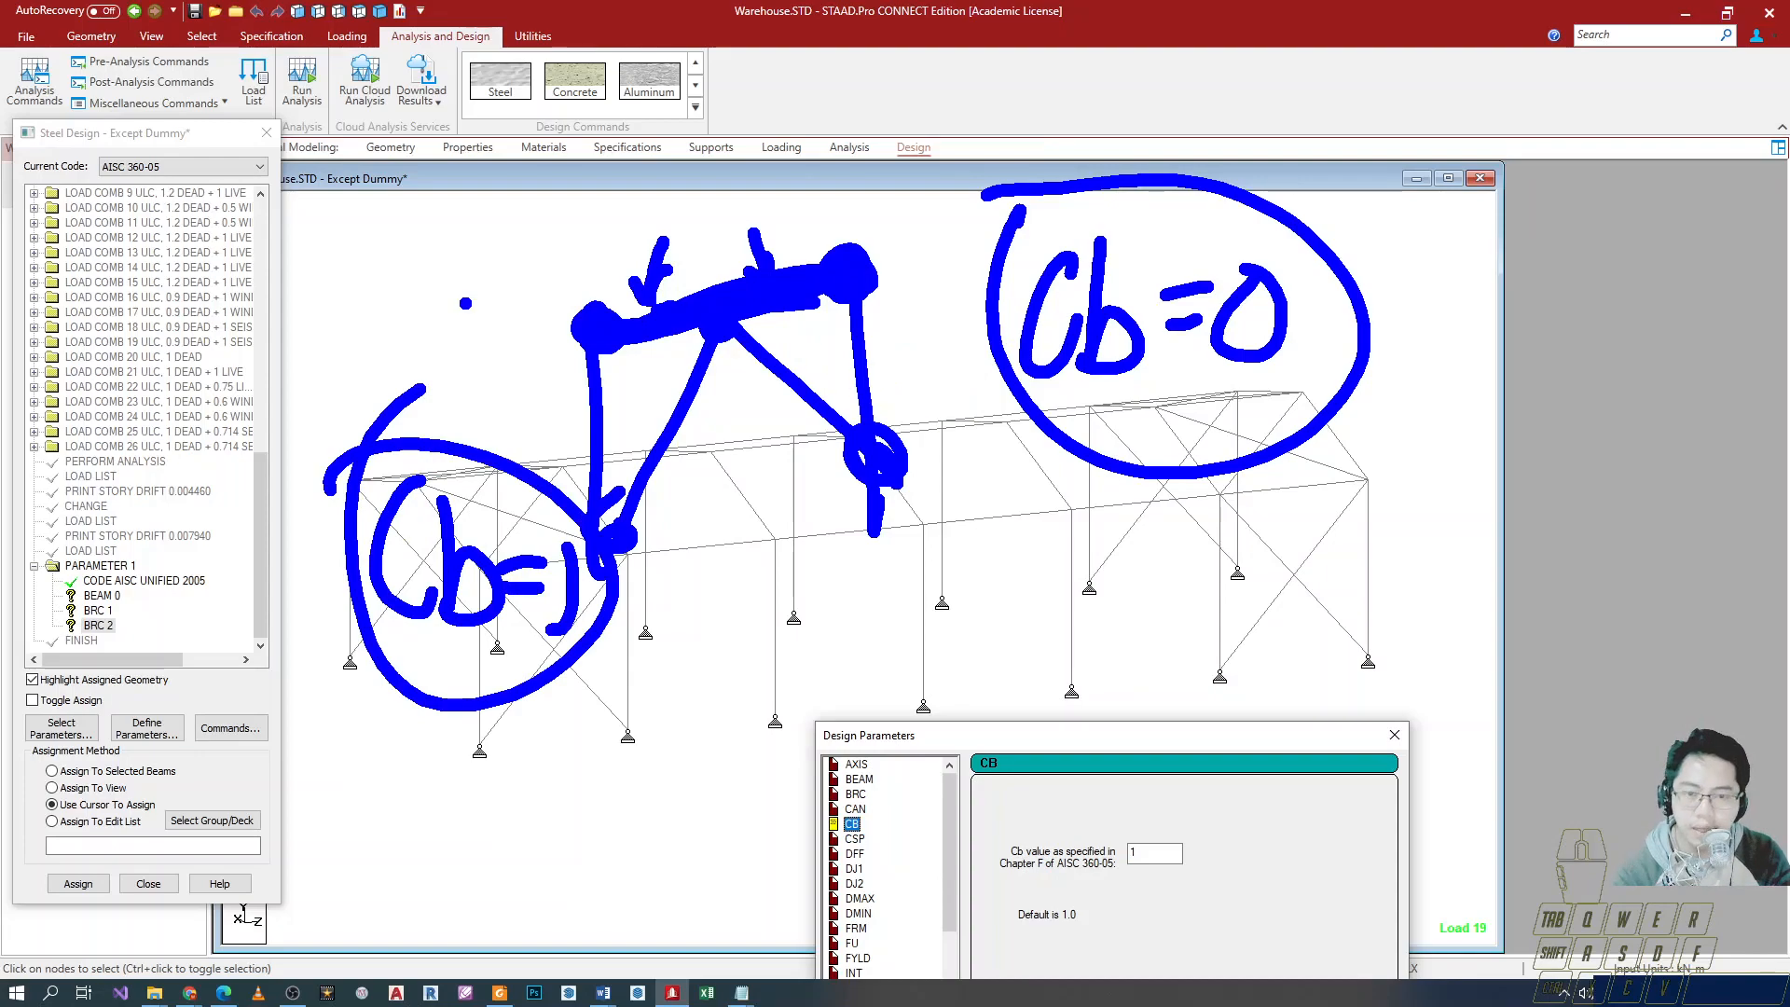
key("Escape")
left_click_drag(1097, 736, 1116, 675)
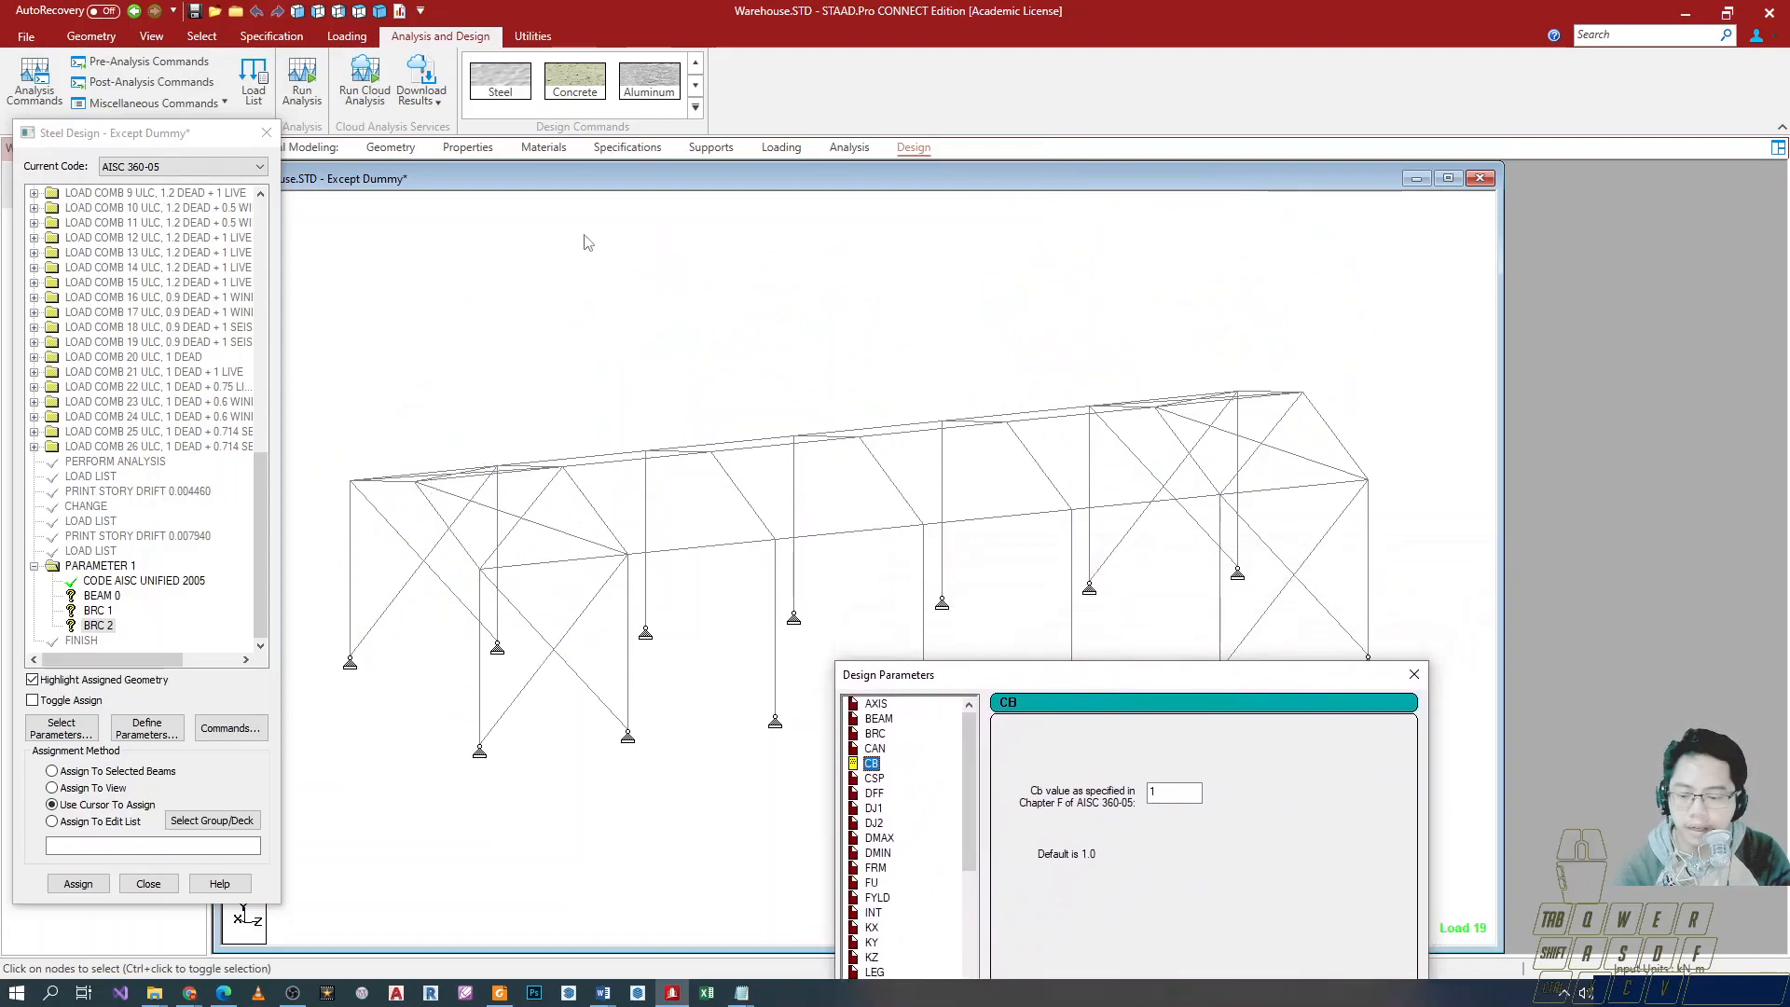
key("ctrl+2")
mouse_move(582, 305)
left_mouse_down()
mouse_move(897, 241)
mouse_move(1145, 497)
mouse_move(781, 559)
mouse_move(691, 598)
mouse_move(564, 331)
mouse_move(568, 346)
mouse_move(527, 321)
mouse_move(593, 789)
left_mouse_up()
left_click_drag(714, 562, 723, 913)
left_click_drag(1105, 483, 1126, 881)
left_click_drag(898, 269, 898, 453)
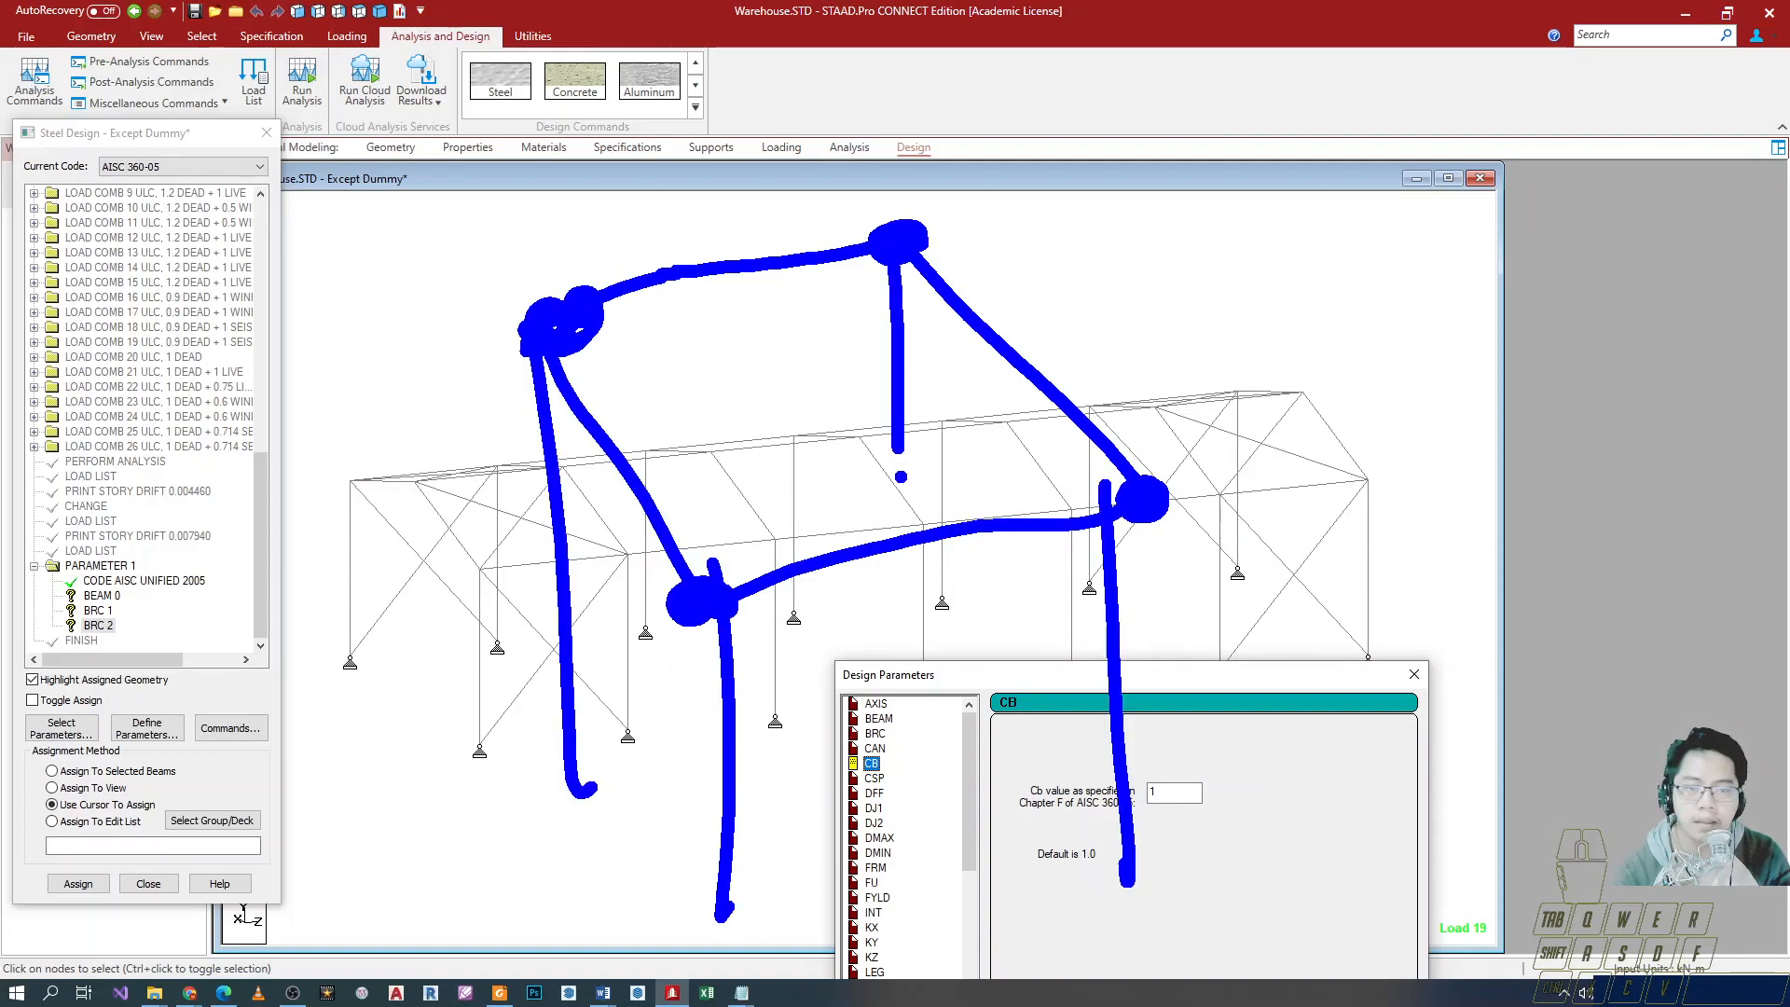
mouse_move(671, 463)
left_mouse_down()
mouse_move(629, 438)
mouse_move(652, 466)
mouse_move(615, 480)
mouse_move(1003, 363)
mouse_move(626, 466)
left_mouse_up()
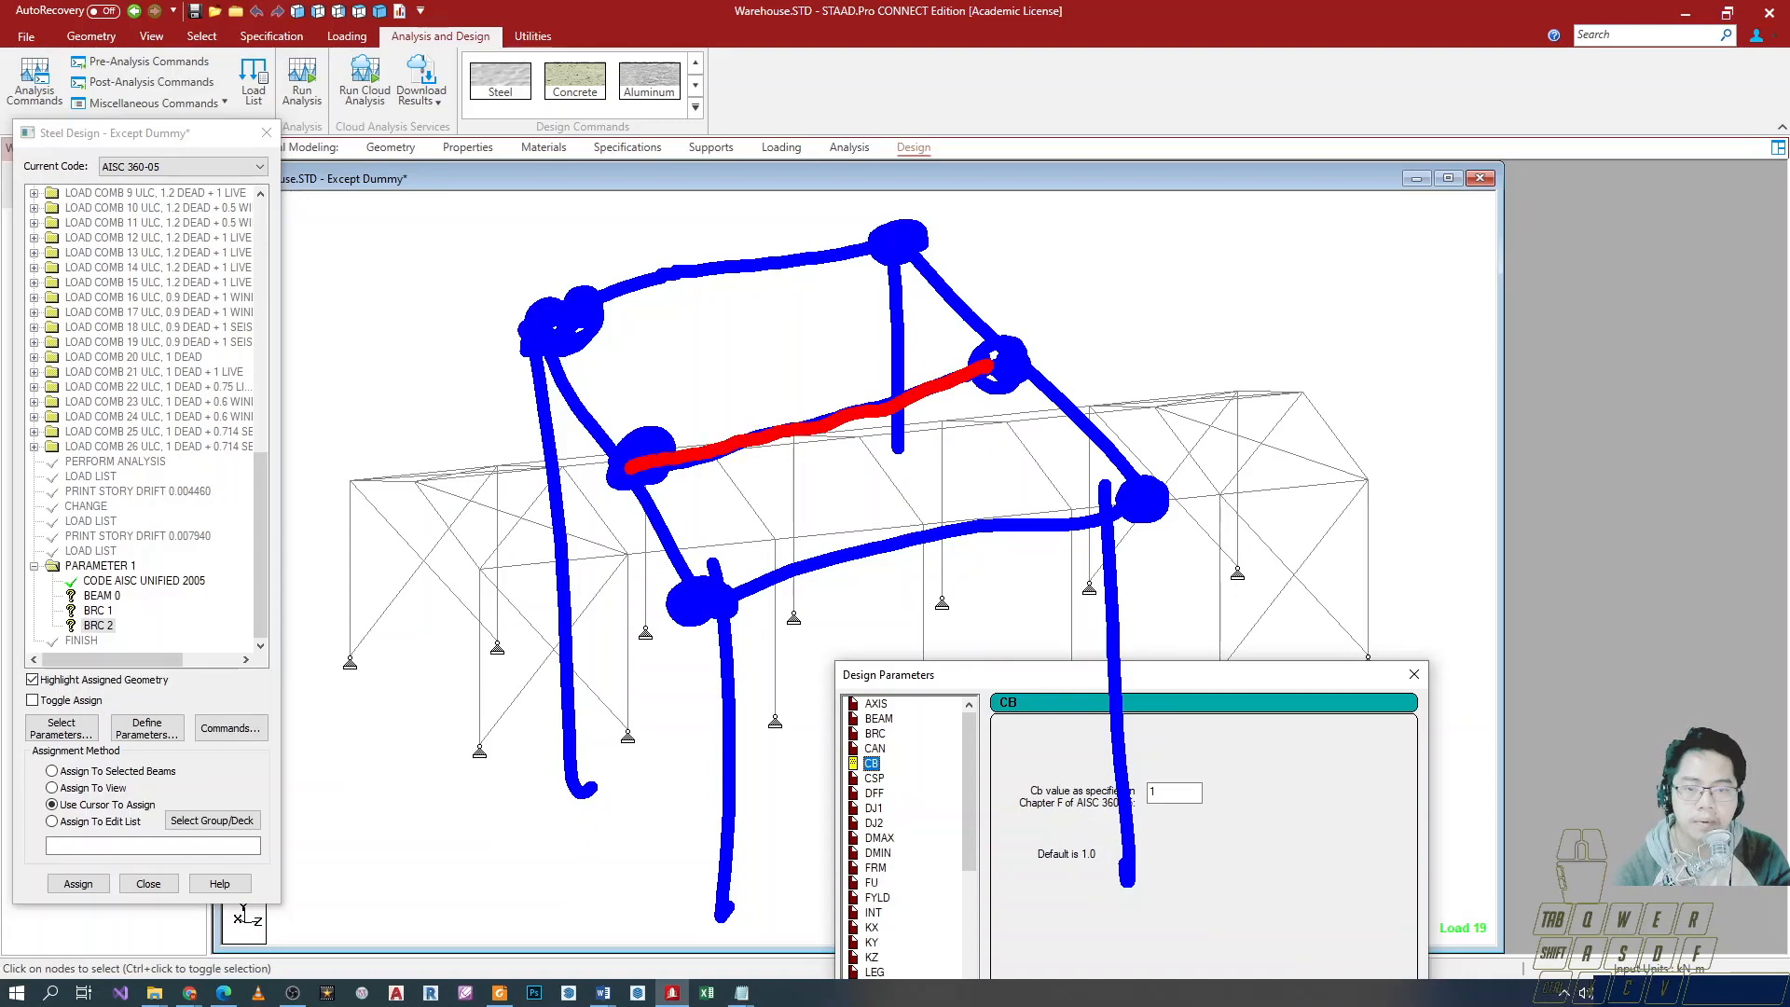
mouse_move(528, 338)
left_mouse_down()
mouse_move(676, 431)
mouse_move(673, 601)
mouse_move(519, 326)
mouse_move(585, 410)
left_mouse_up()
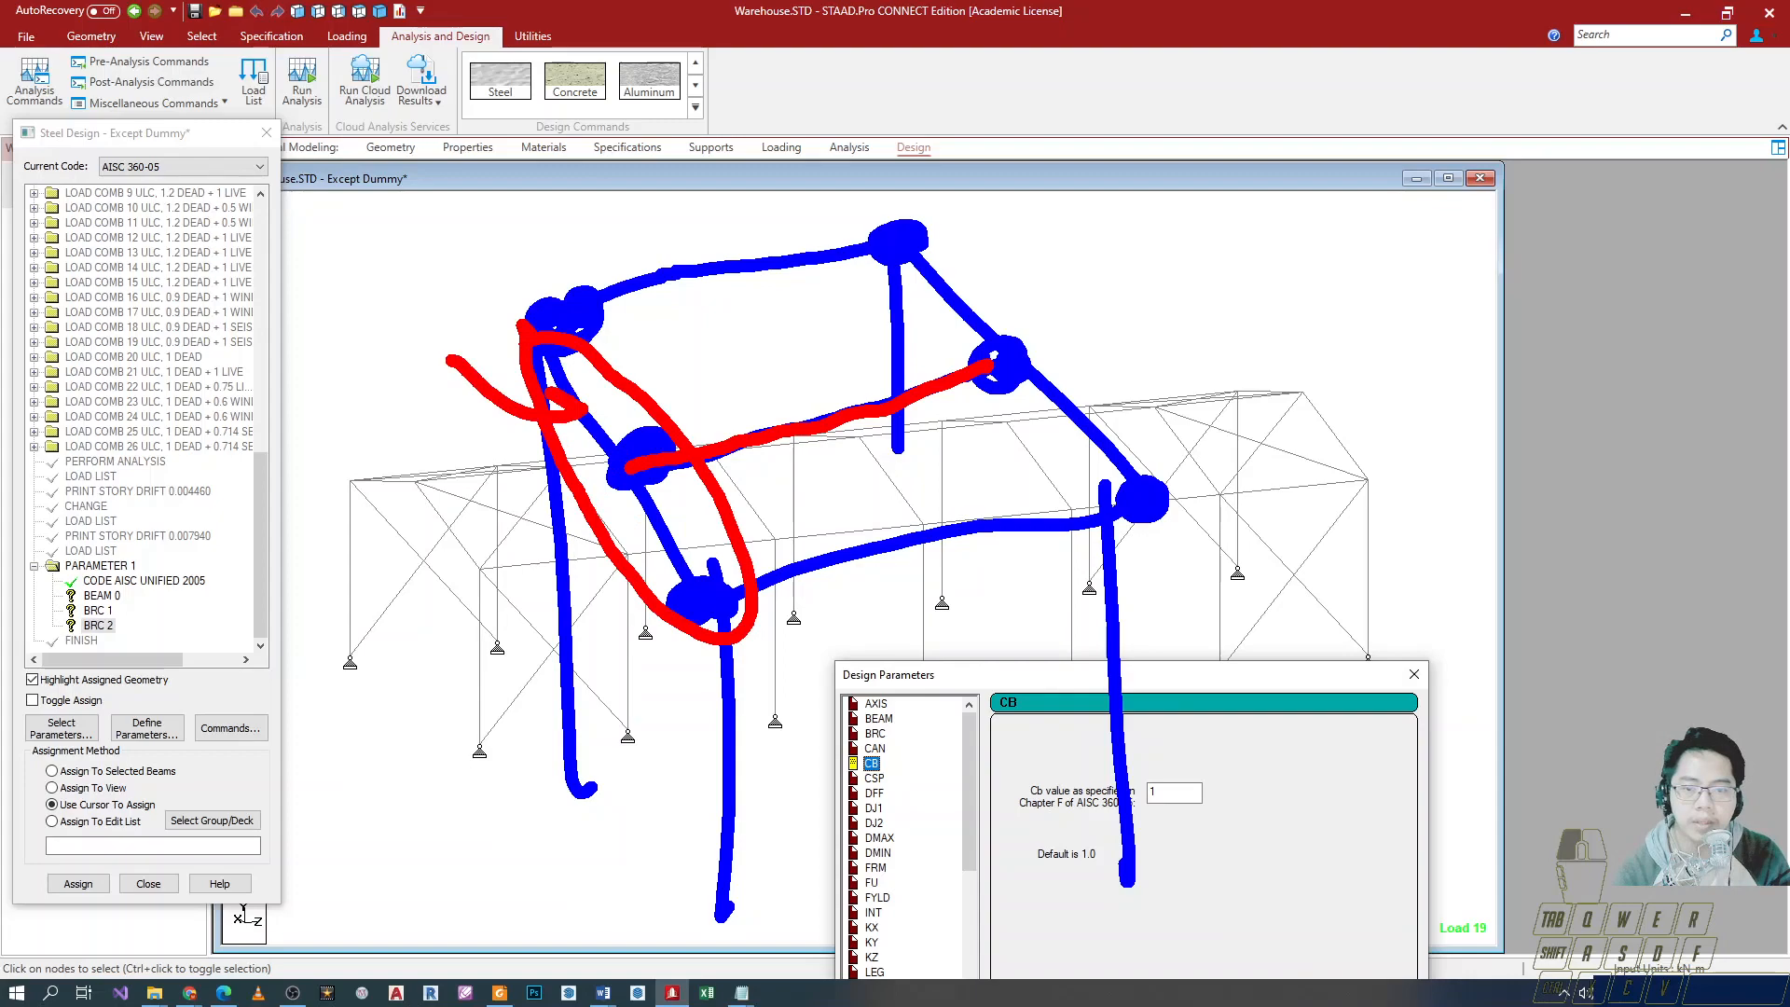
mouse_move(572, 617)
left_mouse_down()
mouse_move(630, 508)
mouse_move(607, 552)
left_mouse_up()
left_click_drag(369, 472, 412, 564)
left_click_drag(399, 447, 401, 568)
mouse_move(424, 504)
left_mouse_down()
mouse_move(466, 492)
mouse_move(471, 513)
left_mouse_up()
left_click_drag(489, 483, 485, 487)
left_click_drag(359, 399, 373, 604)
mouse_move(417, 691)
left_mouse_down()
mouse_move(448, 800)
mouse_move(470, 804)
mouse_move(527, 753)
left_mouse_up()
mouse_move(492, 783)
left_mouse_down()
mouse_move(531, 782)
mouse_move(550, 820)
left_mouse_up()
left_click_drag(343, 660, 347, 700)
mouse_move(372, 648)
left_mouse_down()
mouse_move(382, 830)
mouse_move(369, 652)
left_mouse_up()
left_click_drag(367, 618, 369, 642)
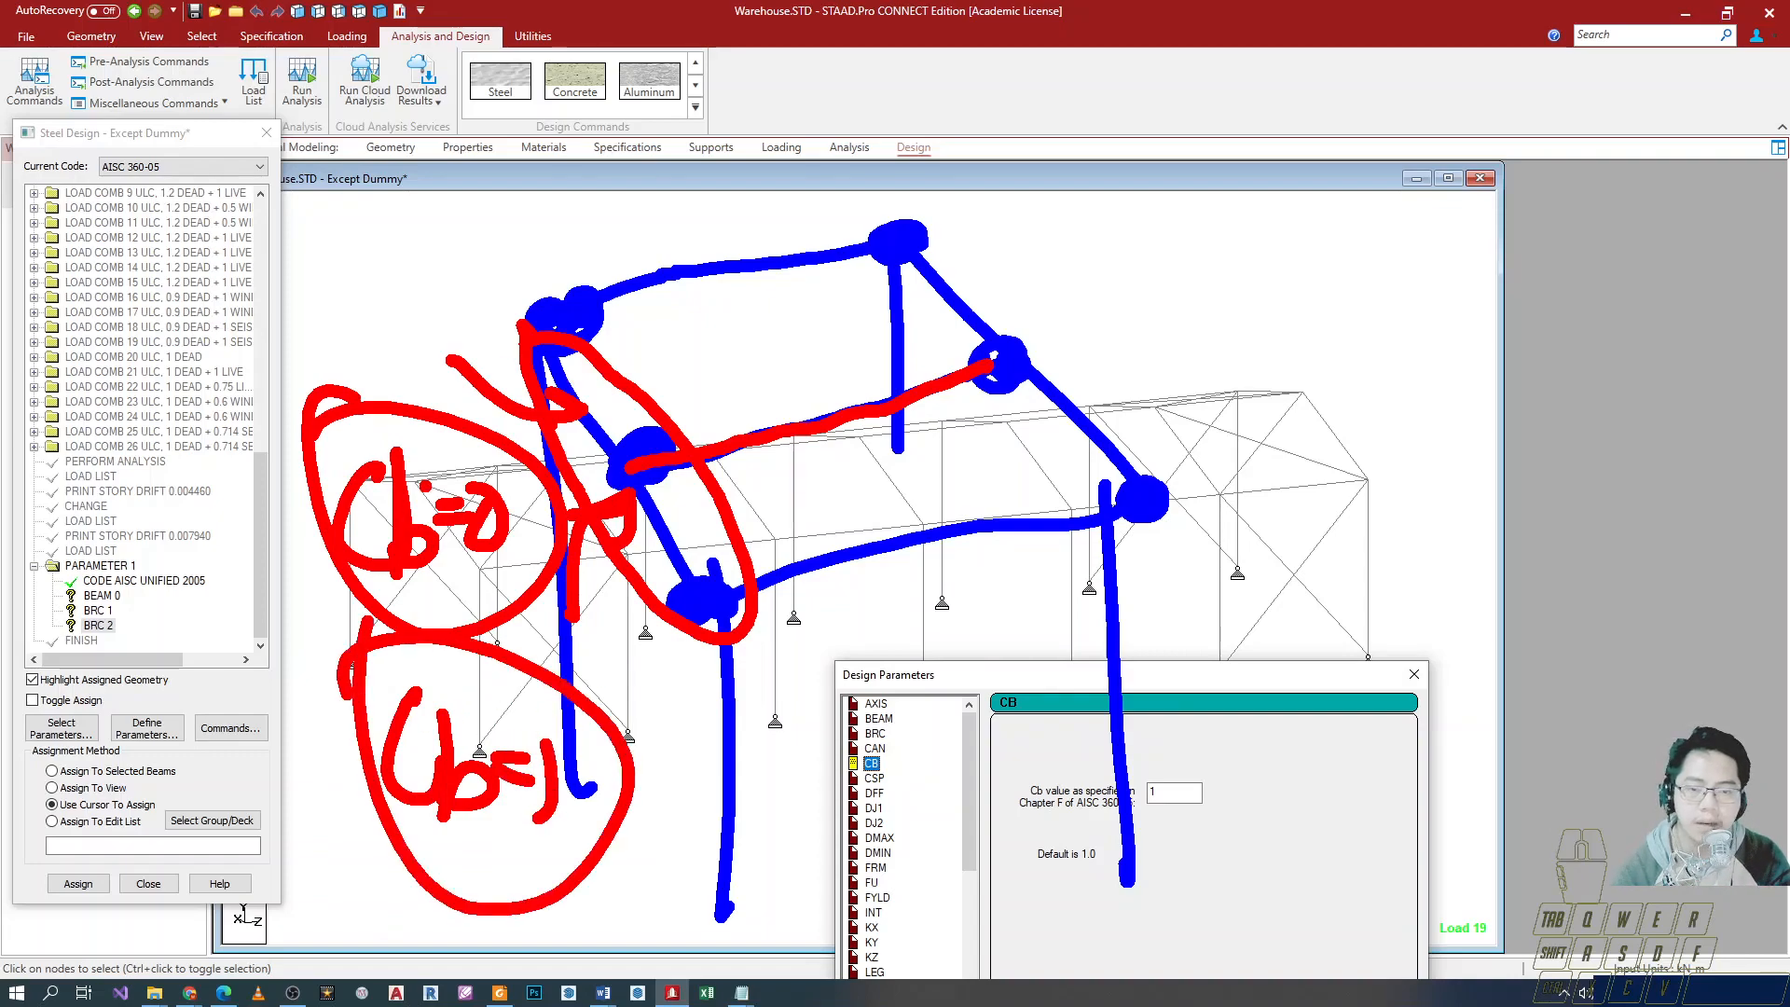
key("Escape")
Move the Design Parameters dialog back into full view and add the CB parameter with a value of 0.
left_click_drag(981, 674, 980, 309)
key("Tab")
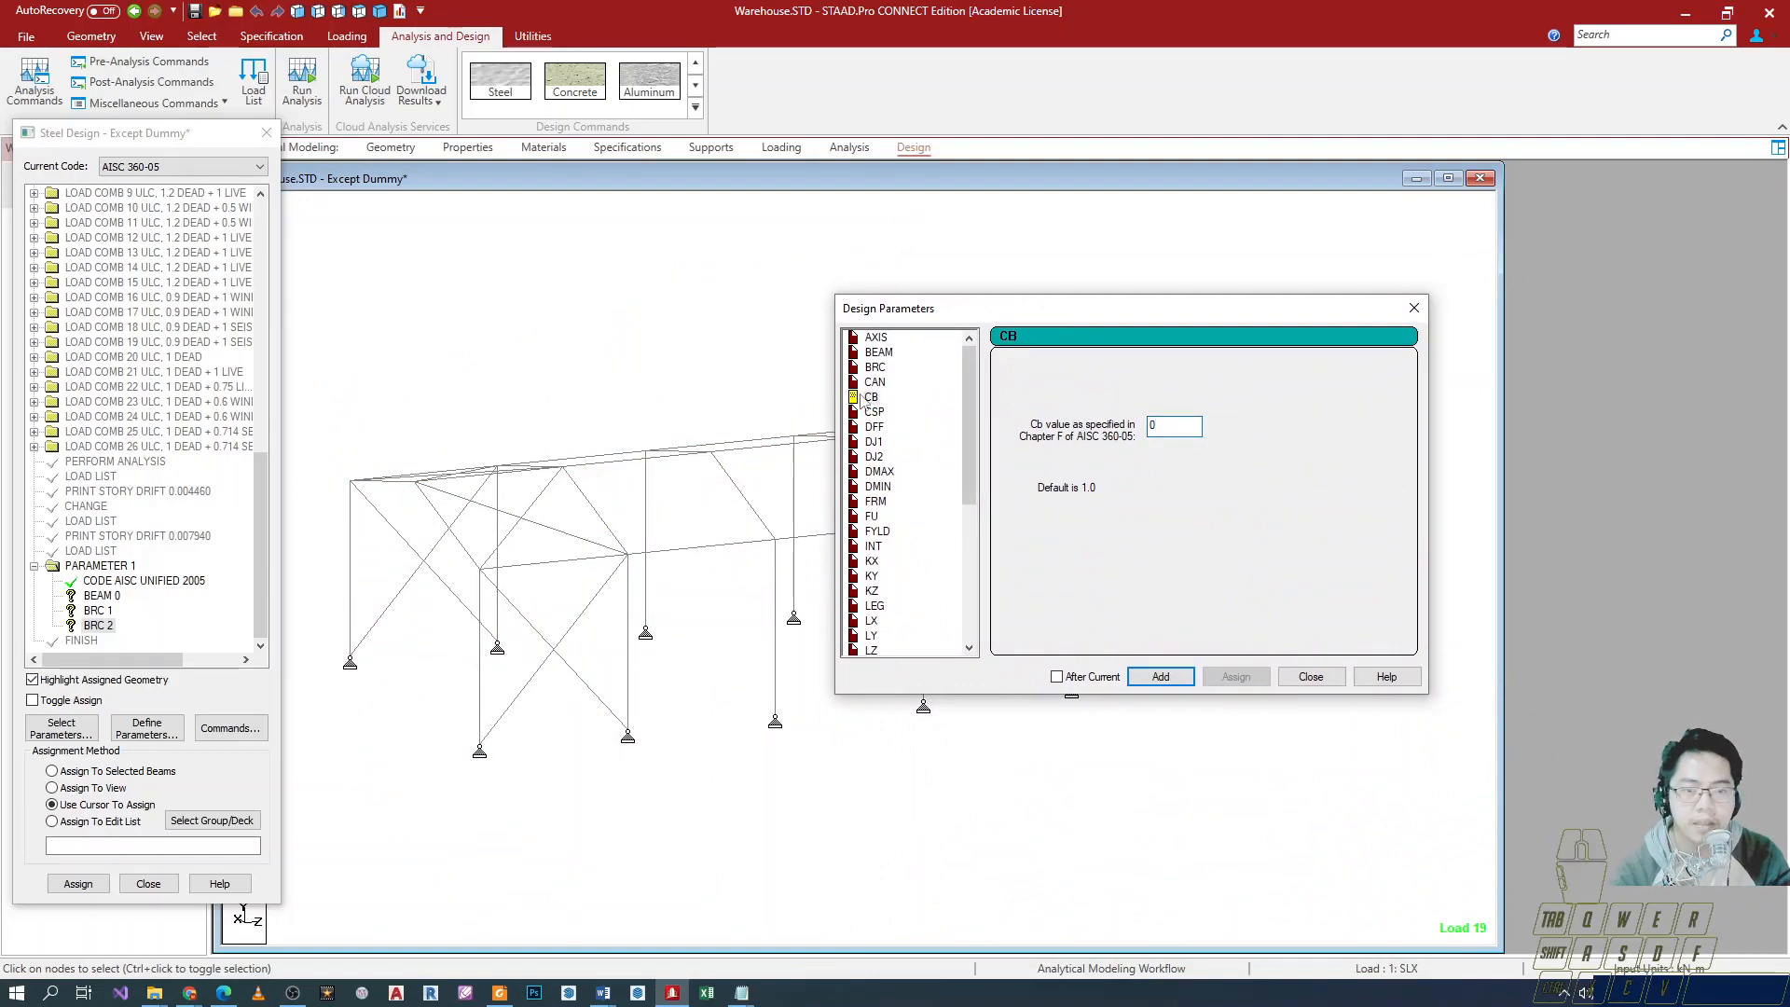
left_click(1161, 677)
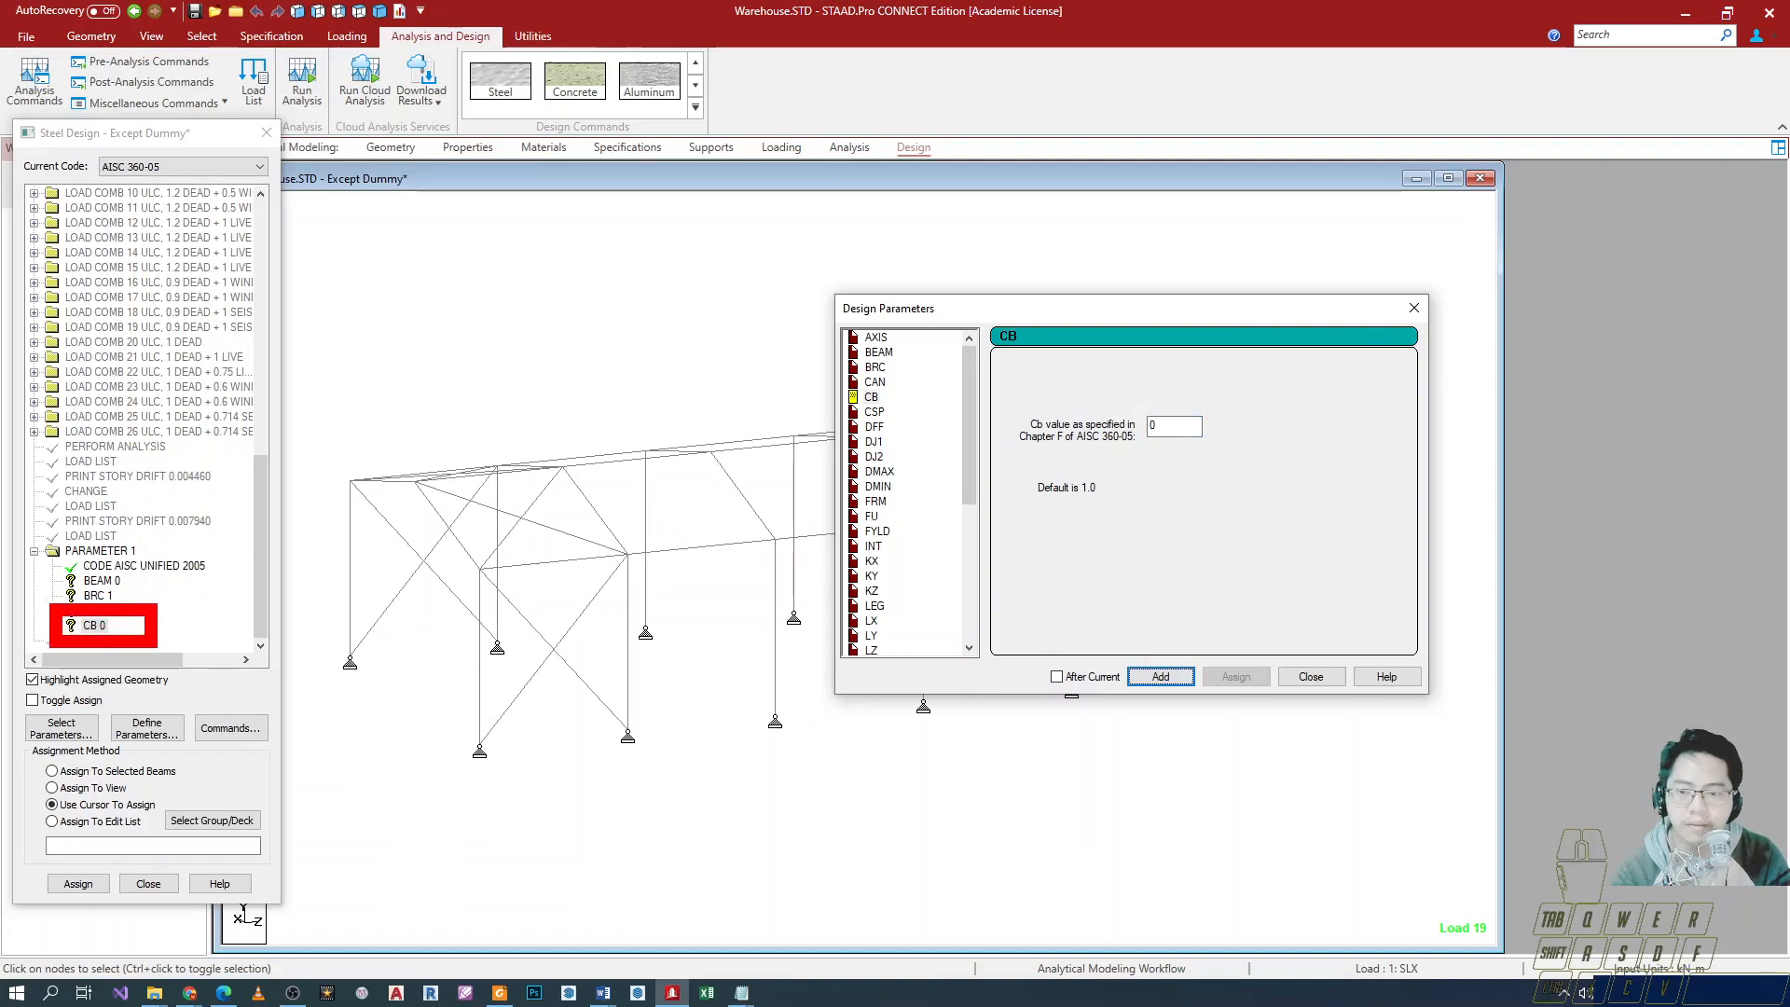
Examine the connector spacing, deflection and depth limit parameters: CSP, DFF, DJ1, DJ2, DMAX and DMIN.
left_click(869, 414)
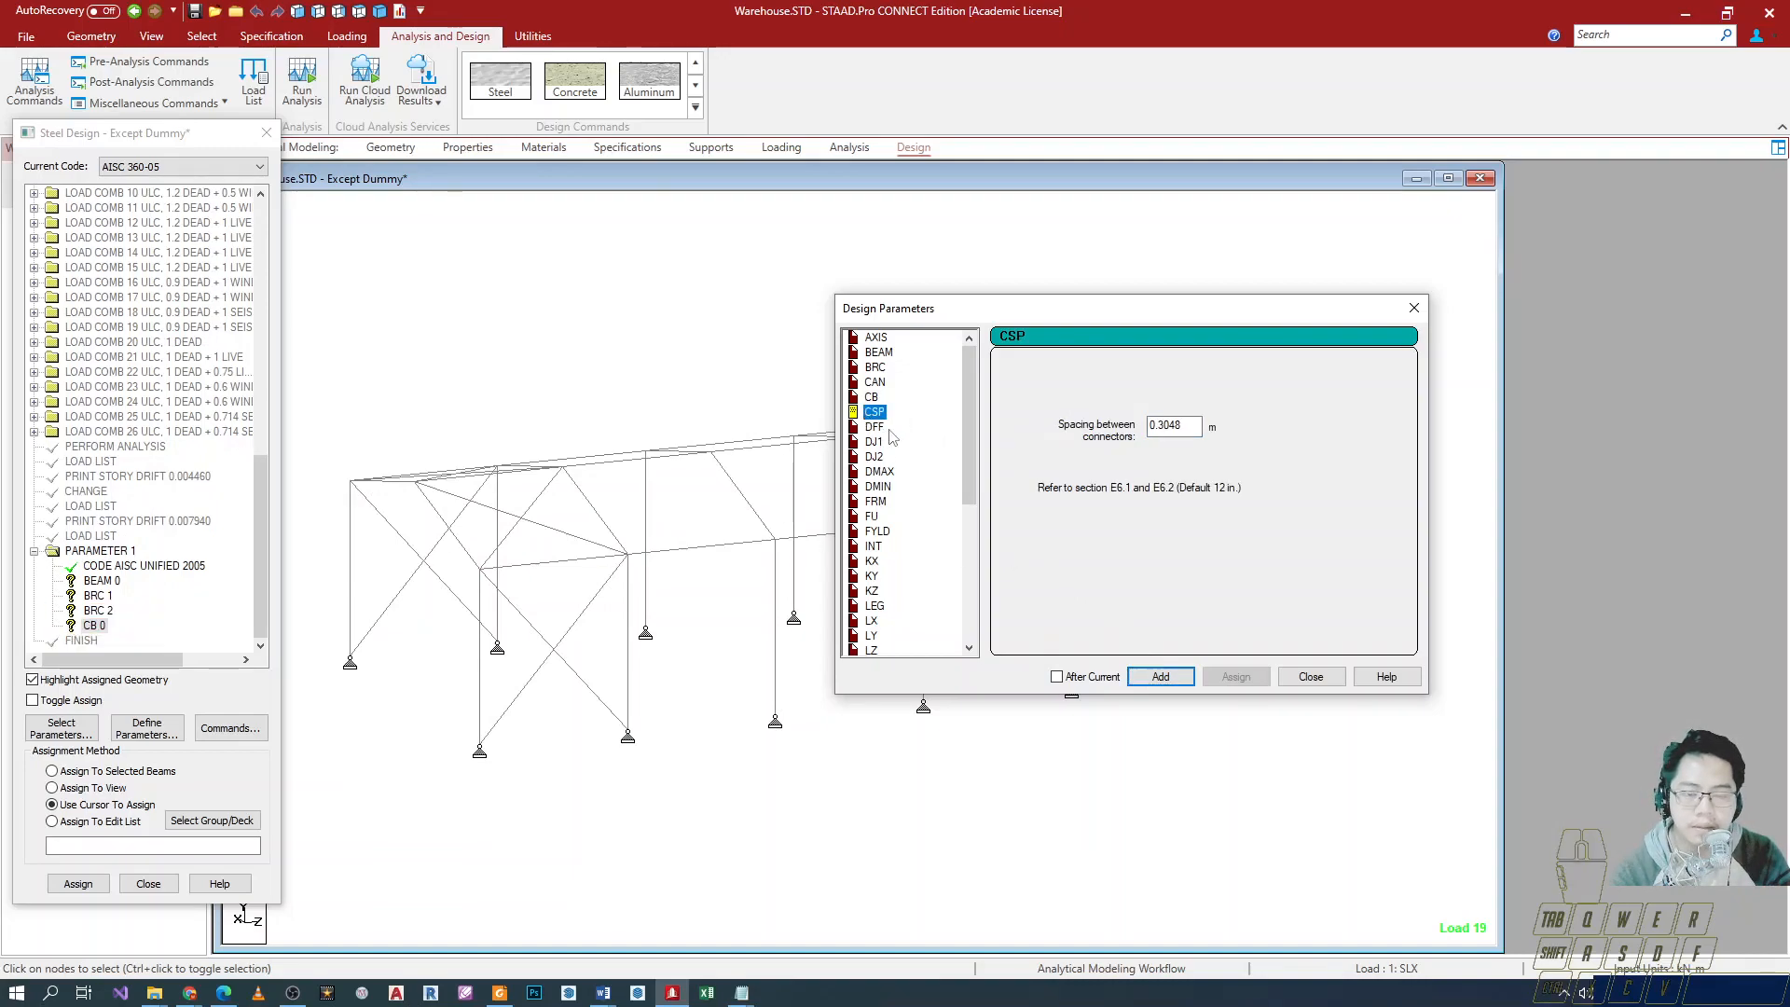
left_click_drag(1032, 388, 1263, 454)
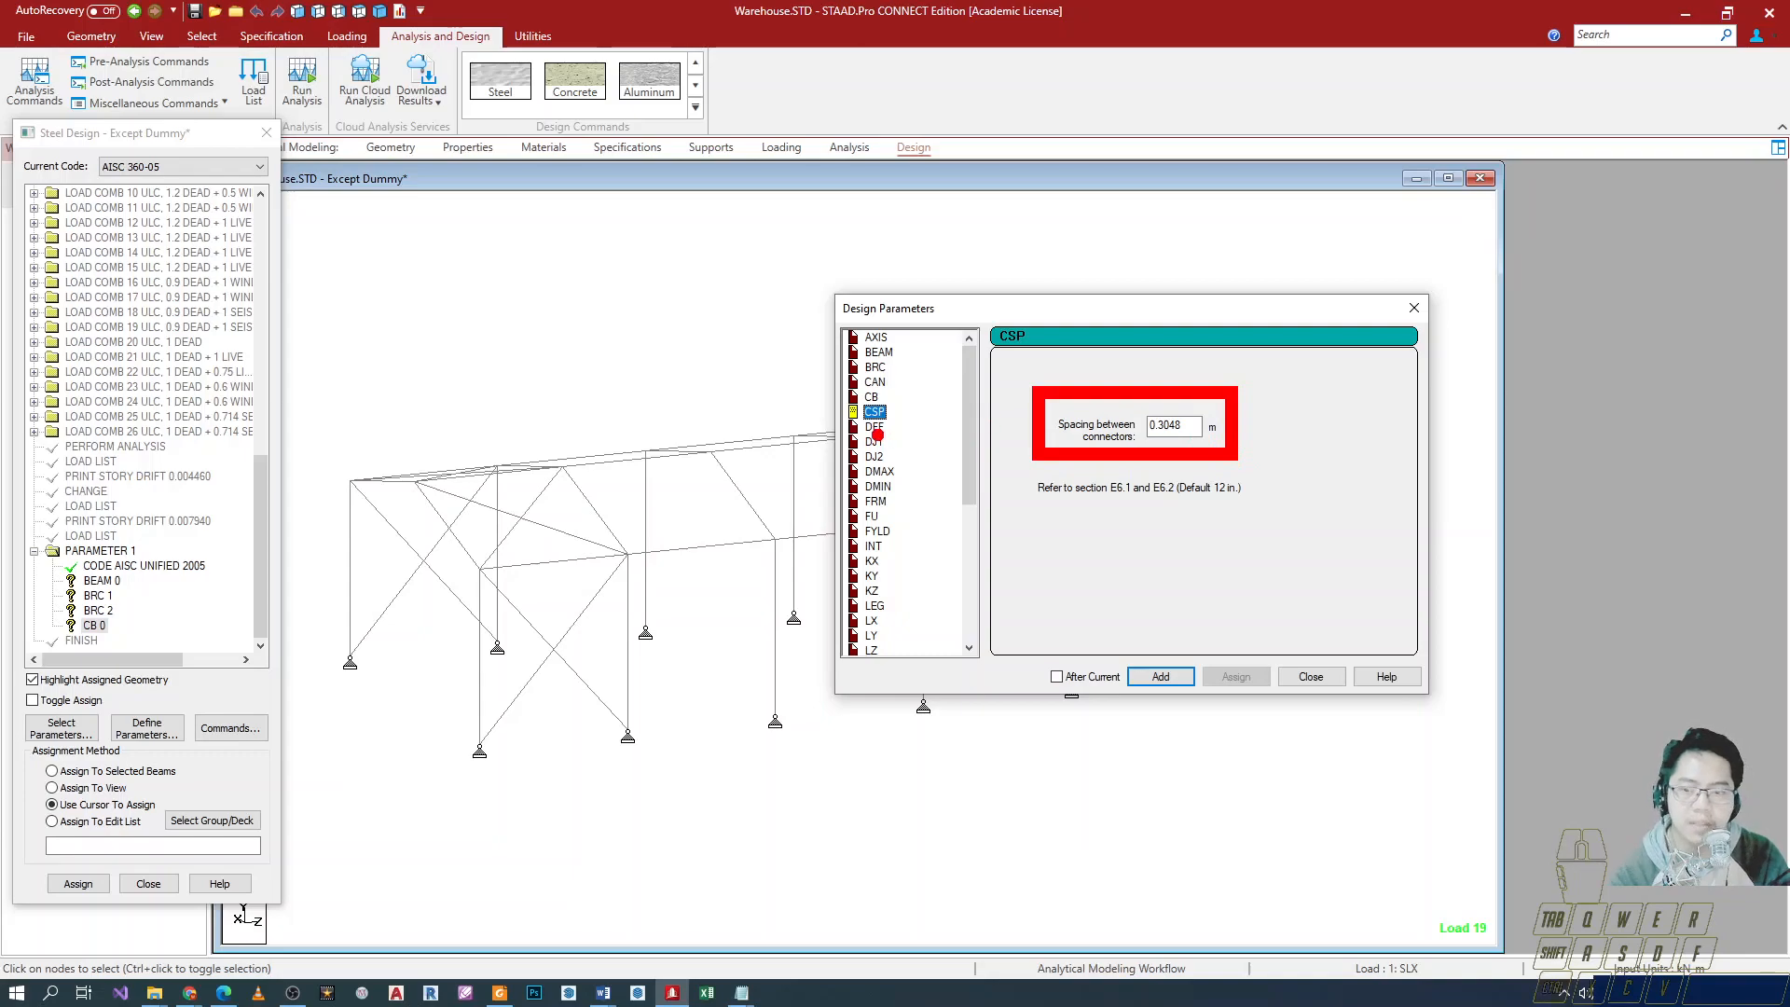
left_click(876, 429)
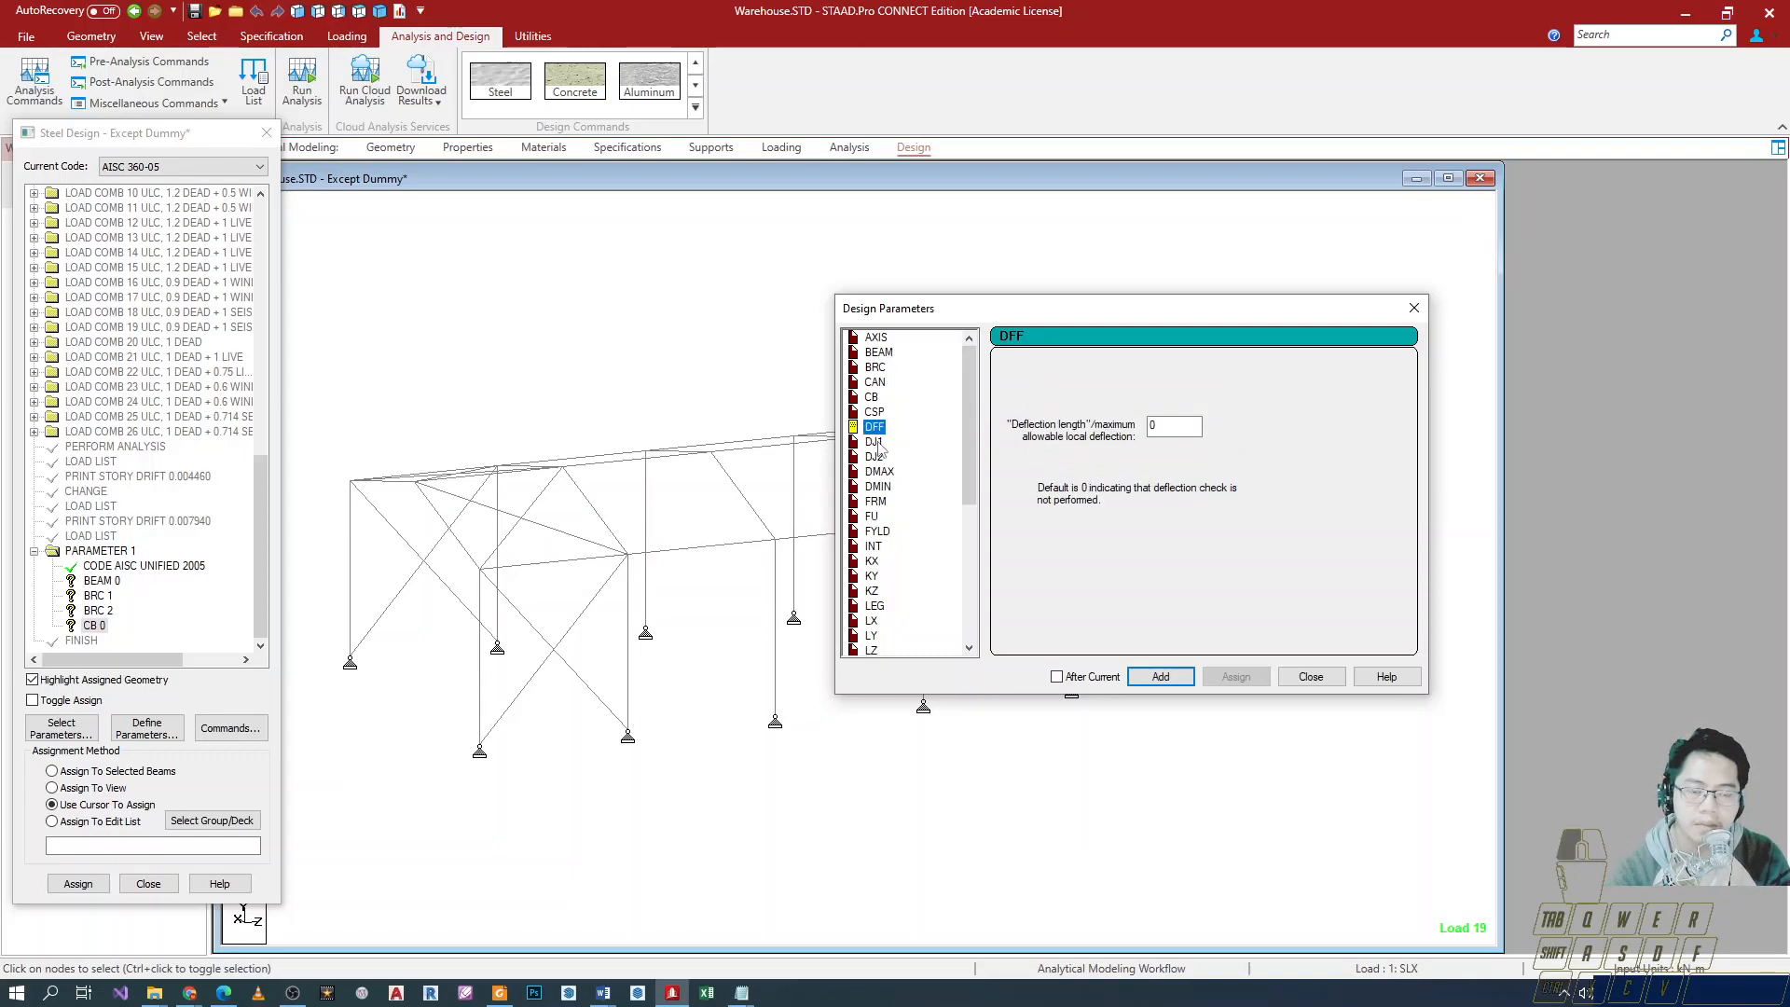
left_click(875, 442)
left_click(877, 471)
left_click(879, 428)
left_click(880, 442)
left_click(879, 458)
left_click(879, 472)
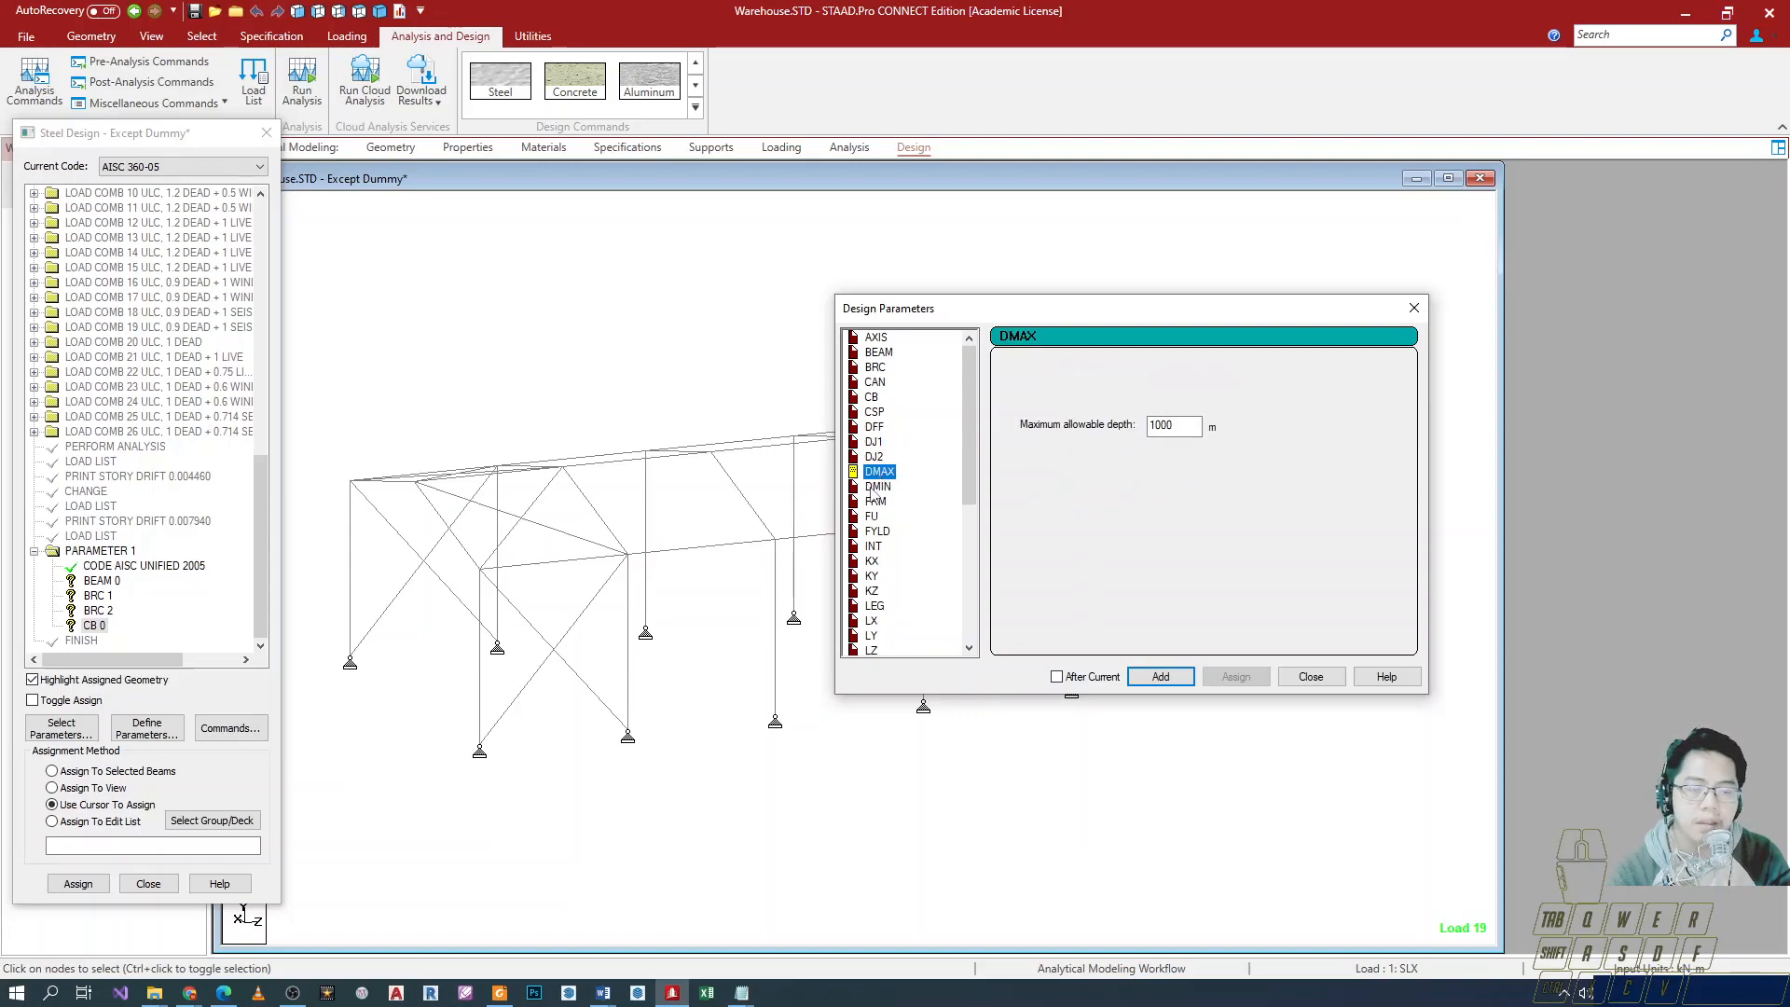
left_click(874, 488)
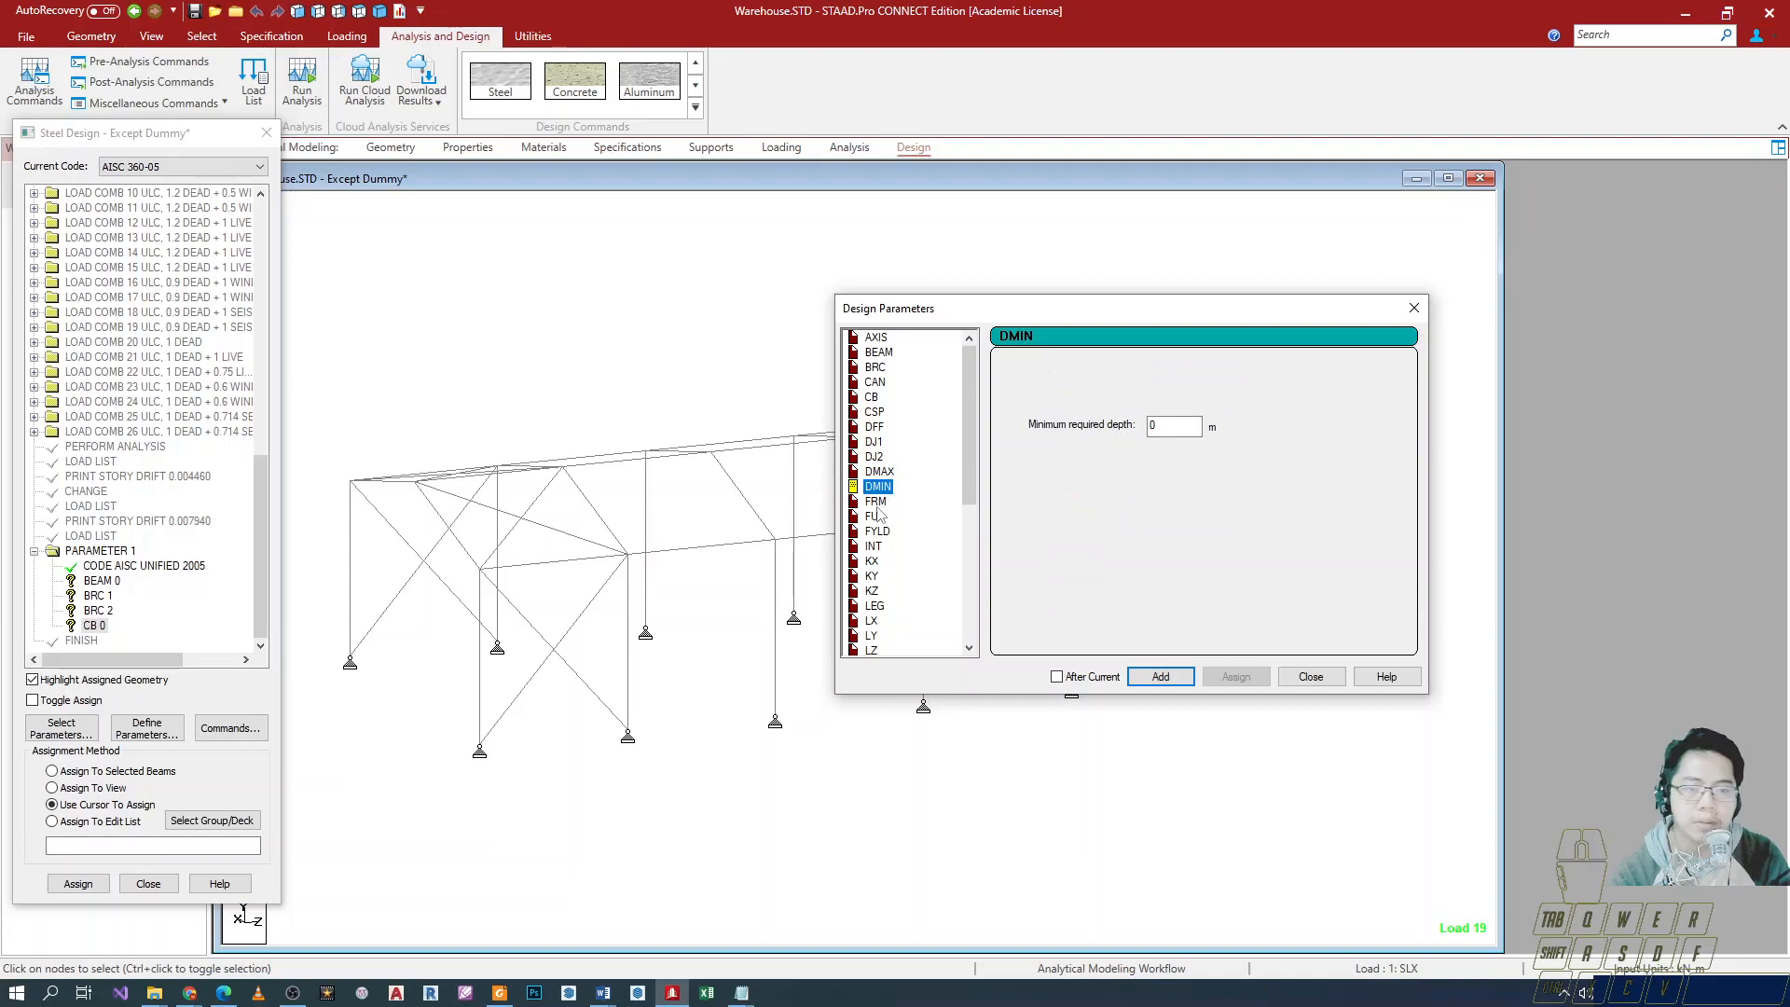
Add the FRM parameter with the member as part of an Intermediate Moment Frame (1).
left_click(876, 501)
left_click(1041, 405)
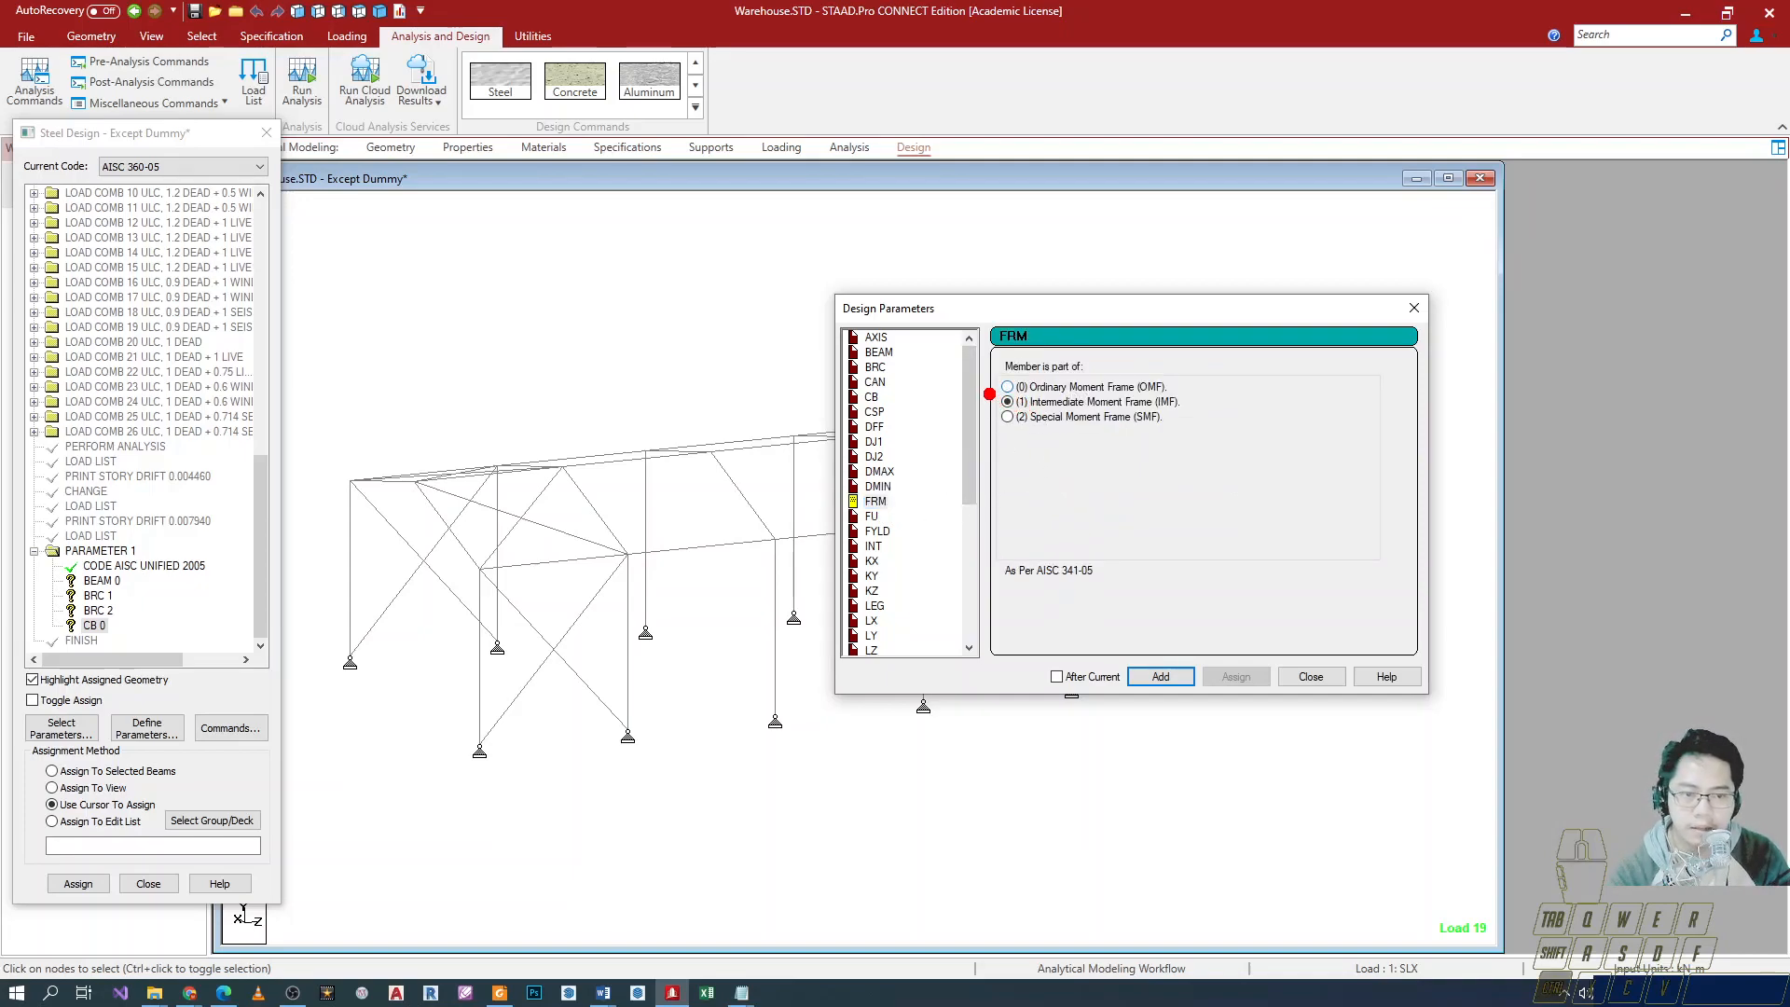
left_click_drag(989, 393, 1218, 420)
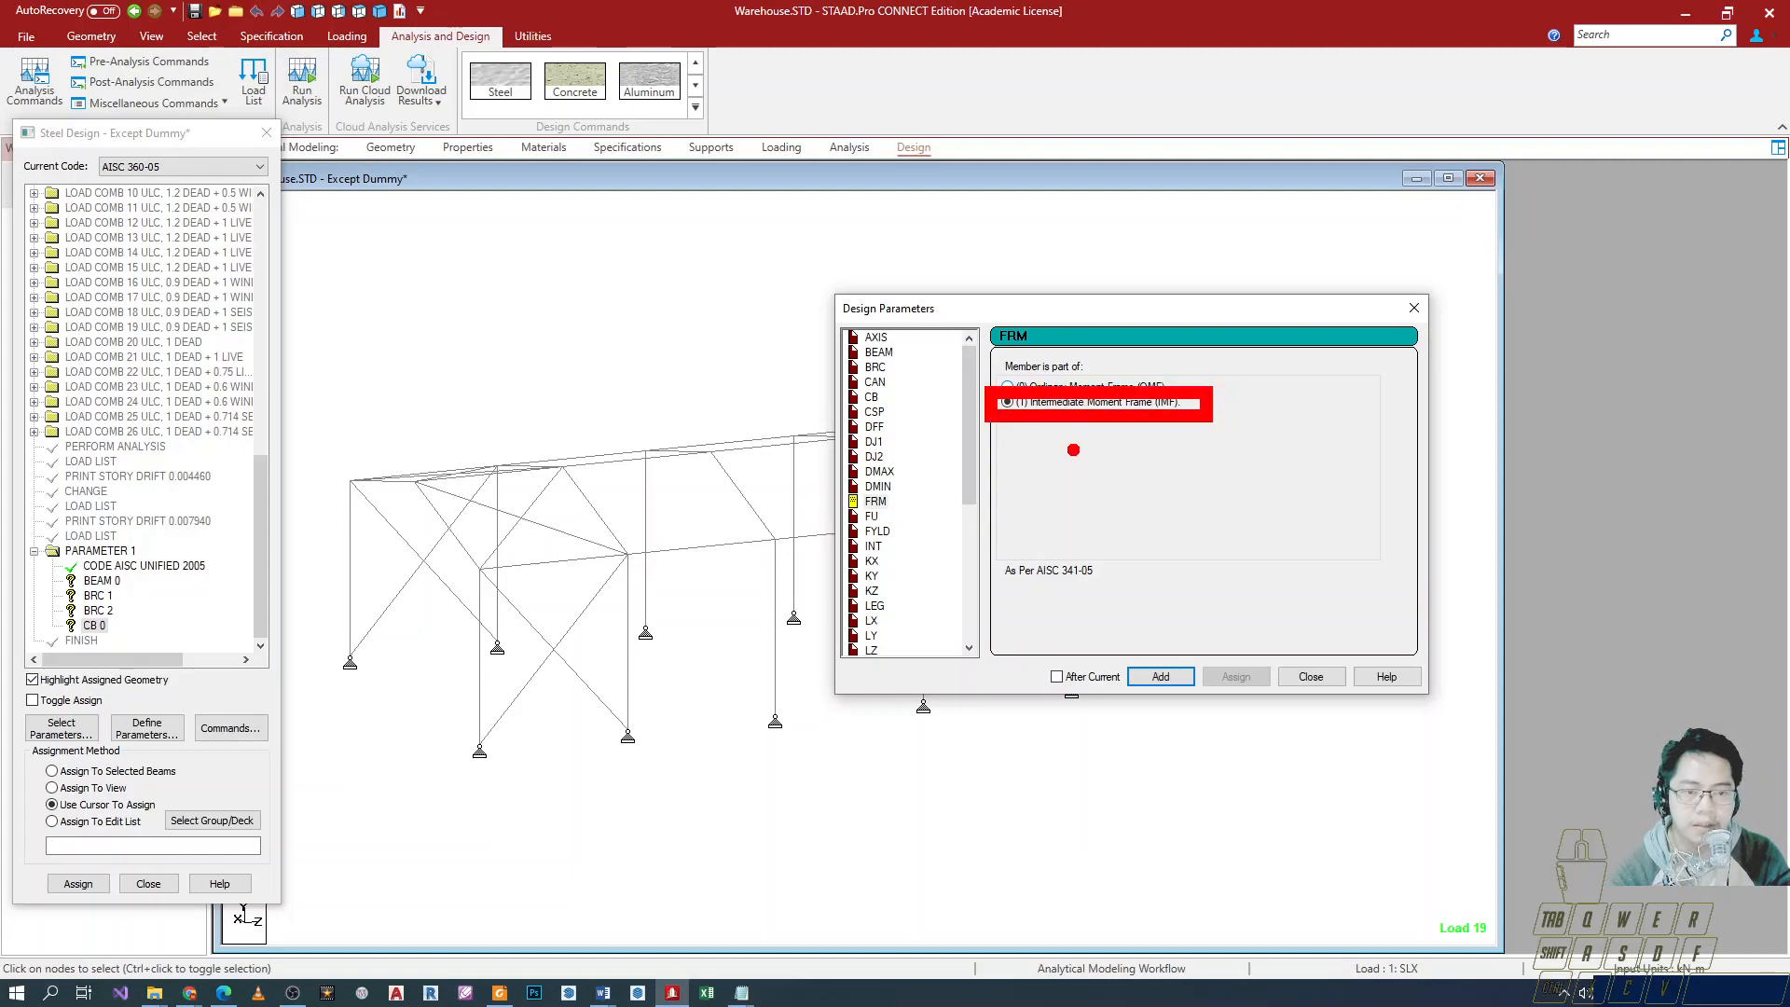
key("Escape")
left_click_drag(1003, 320, 870, 549)
left_click_drag(1043, 556, 1133, 254)
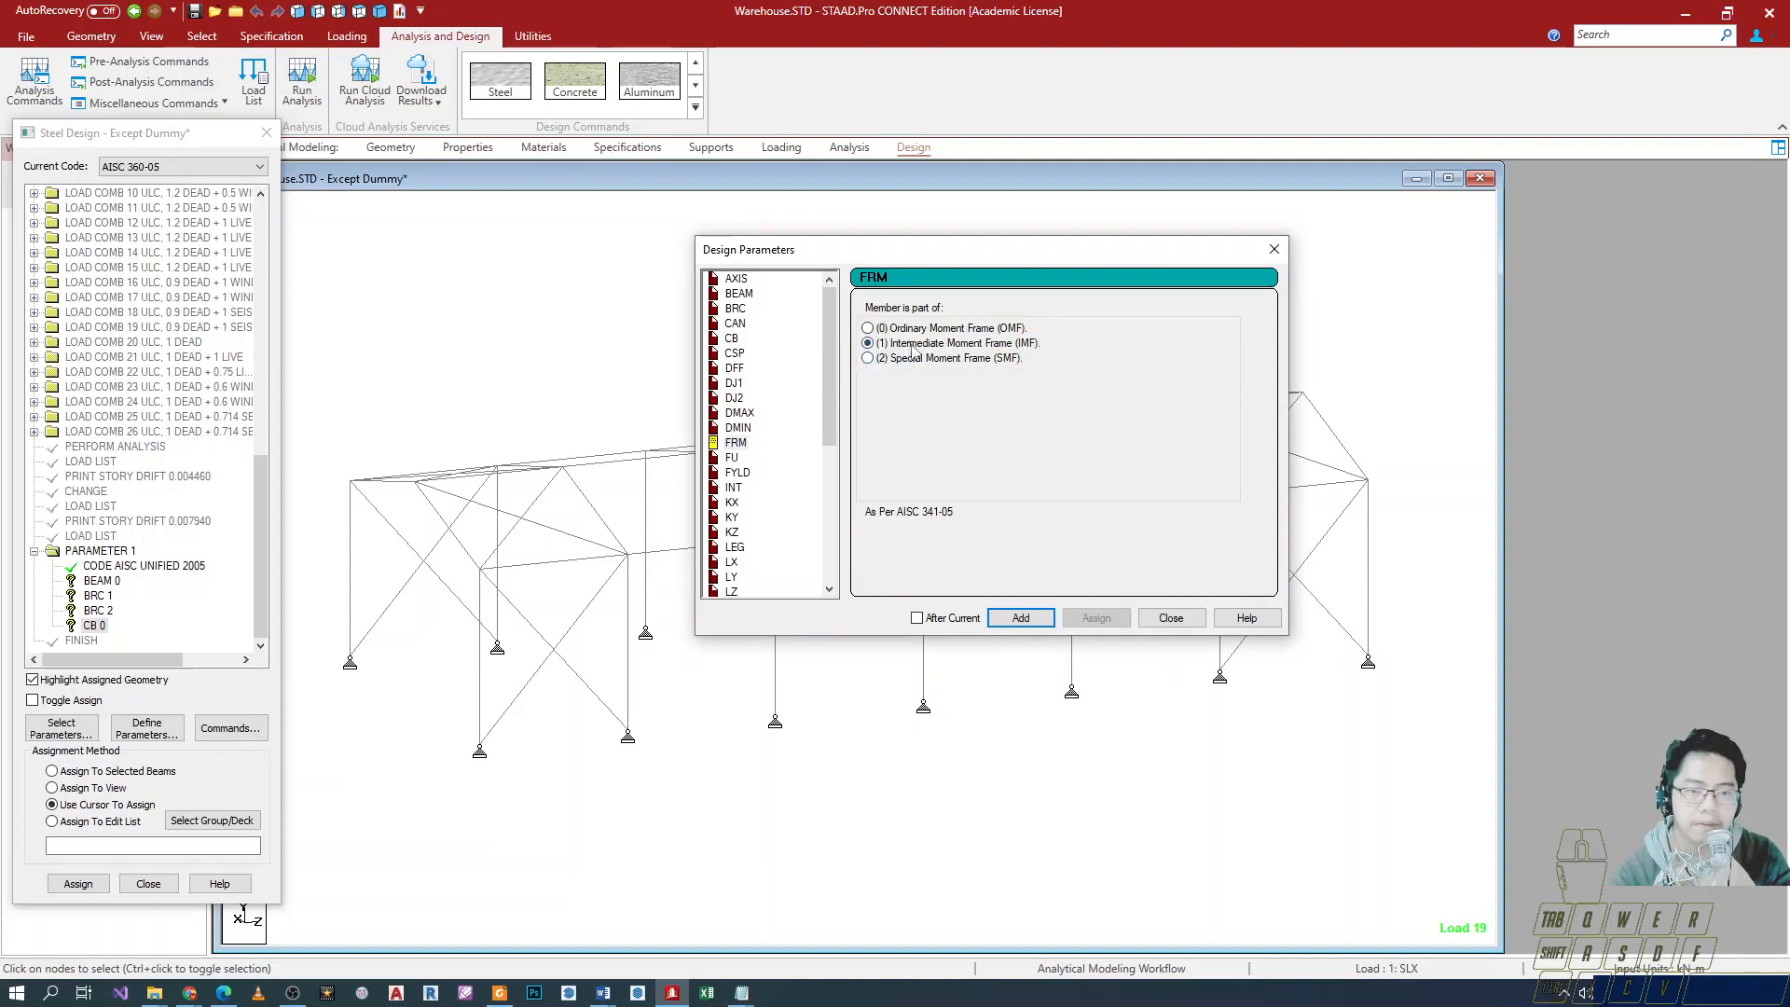
left_click(1035, 617)
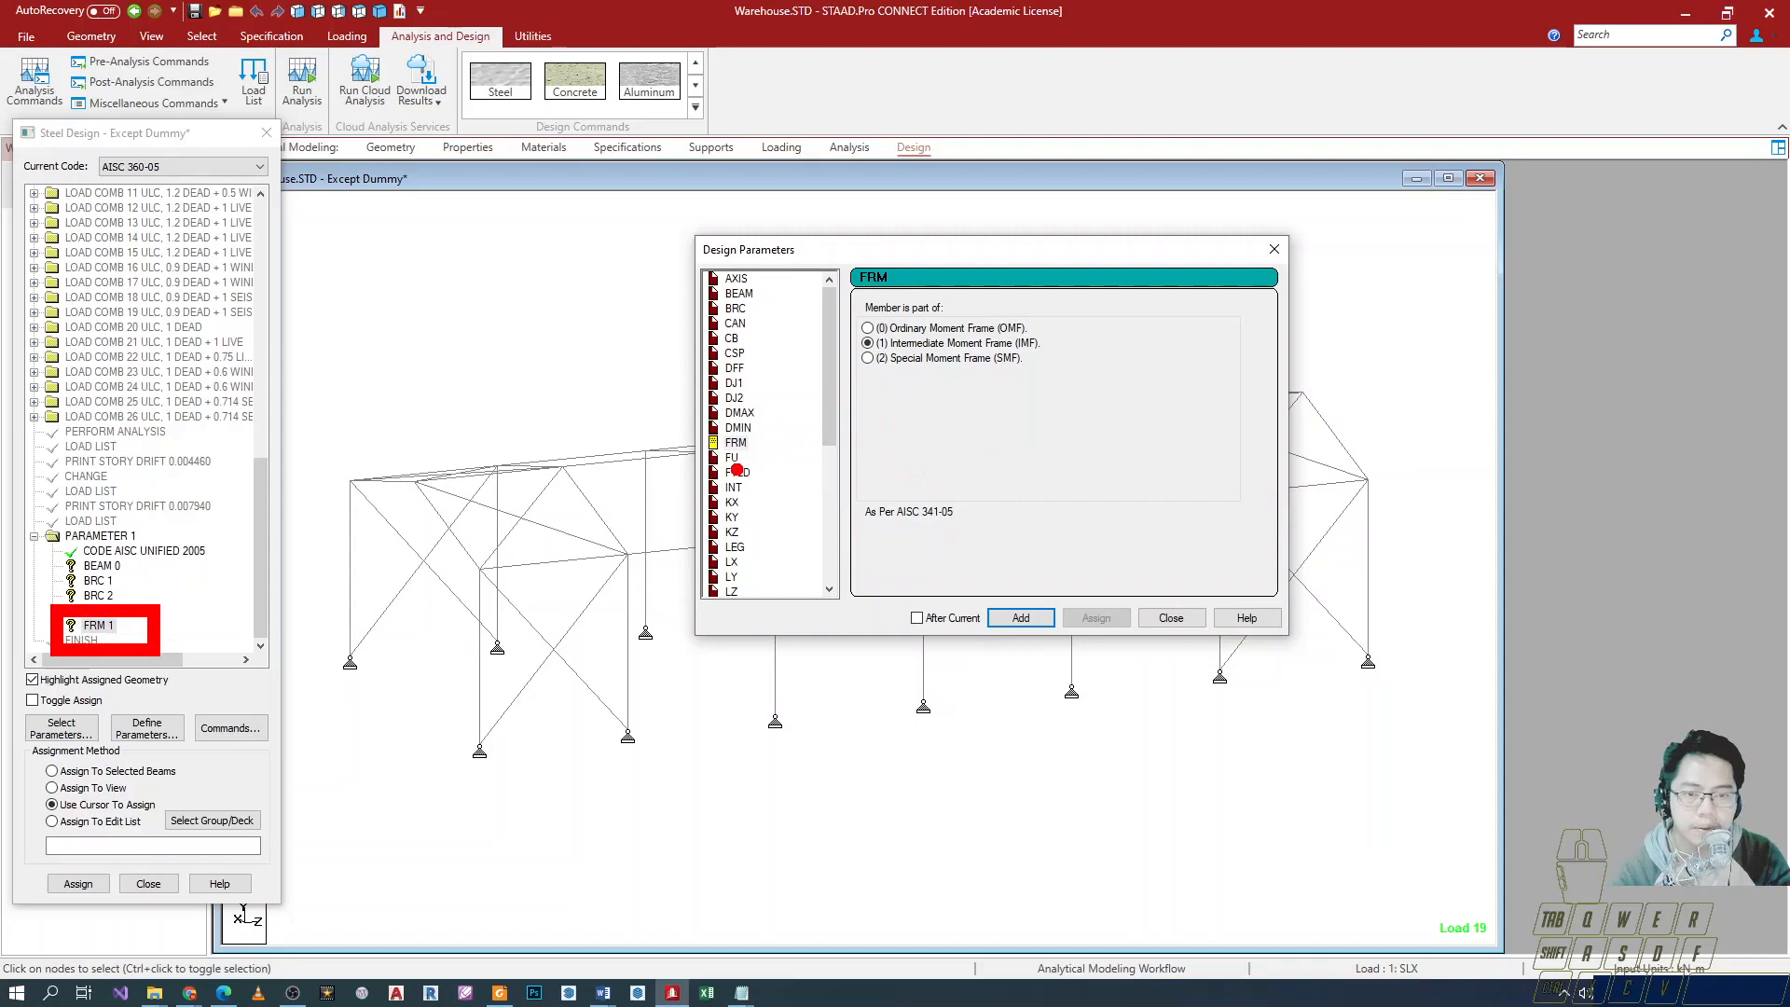
Add the FU parameter with an ultimate tensile strength of 414000 kN/m2.
left_click(733, 461)
type("414000")
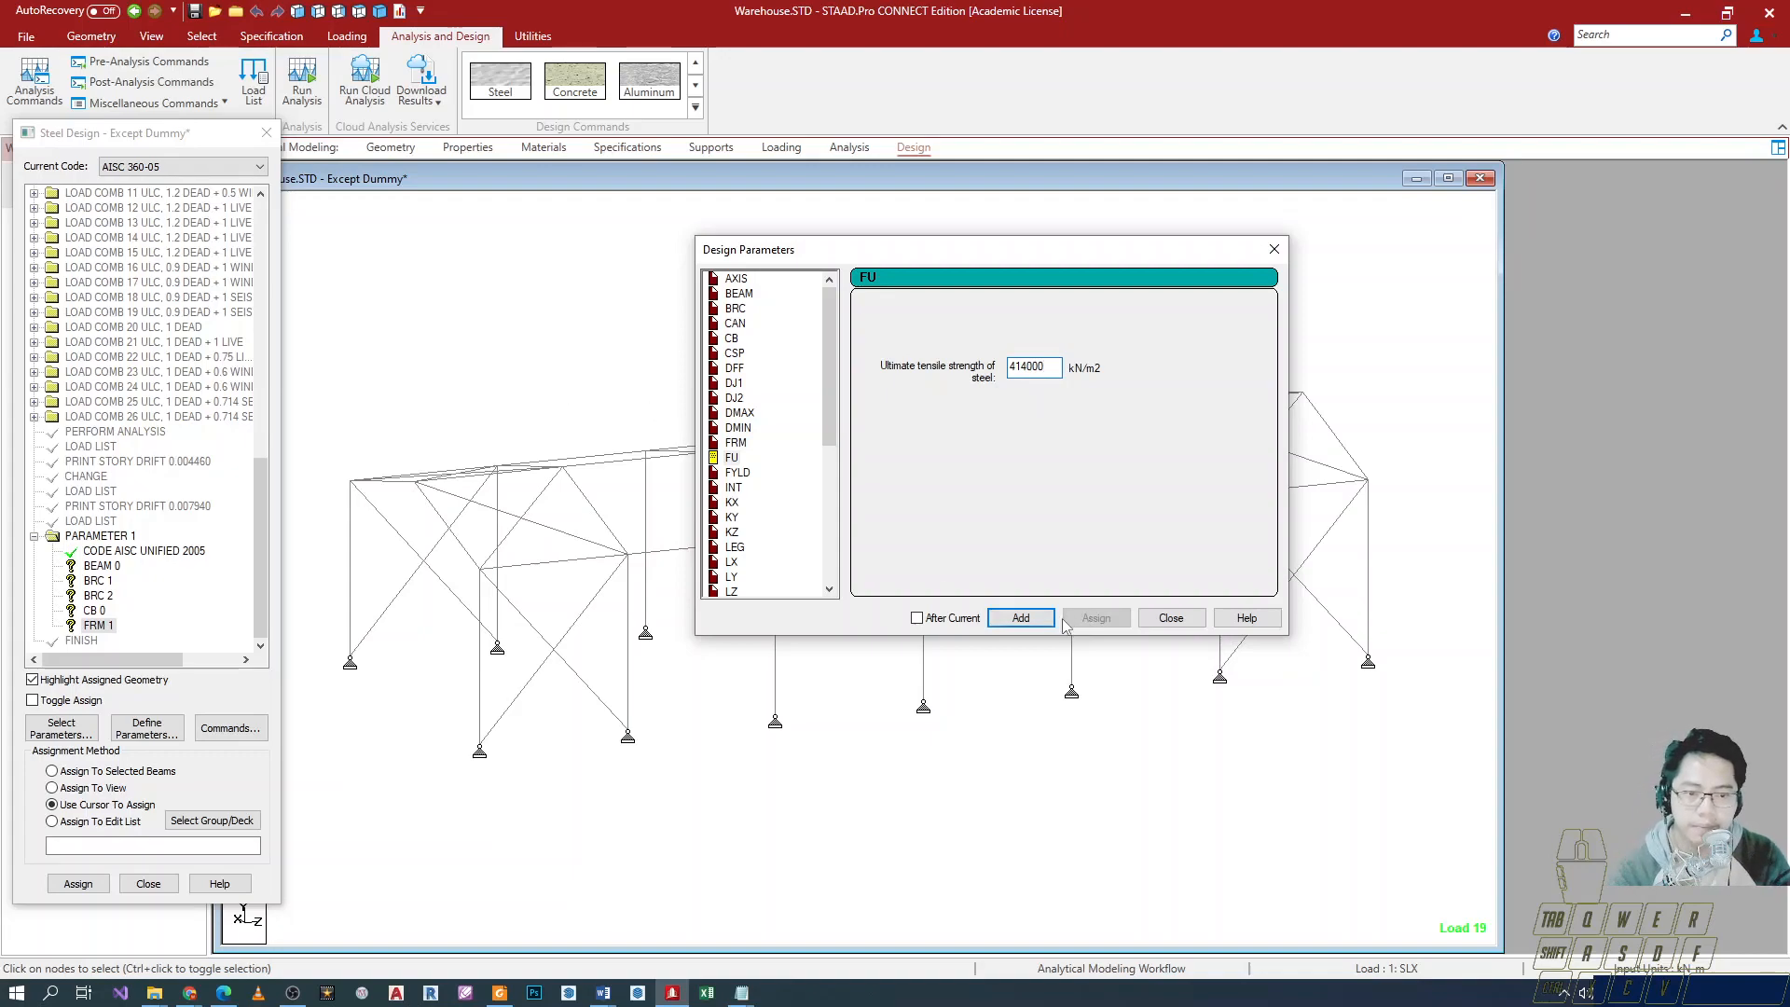
left_click(1022, 619)
Add the FYLD parameter with a steel yield strength of 248000 kN/m2.
left_click(738, 473)
double_click(1017, 368)
type("248000")
key("BackSpace")
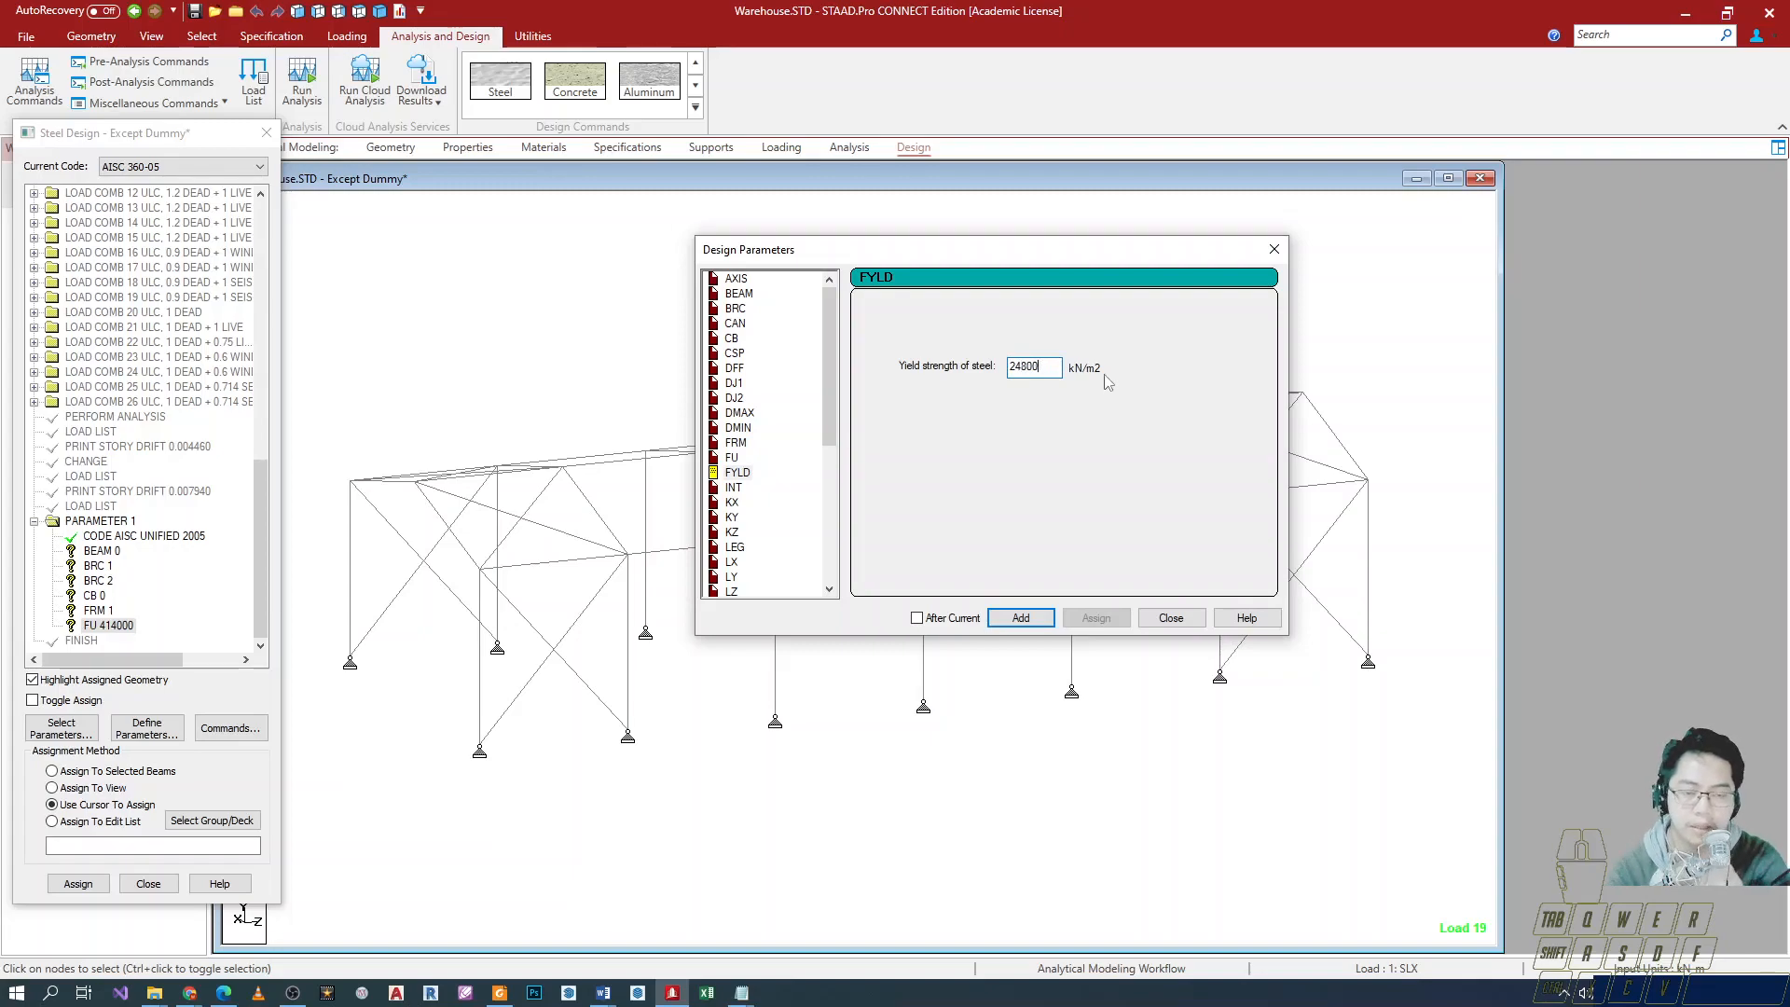
type("0")
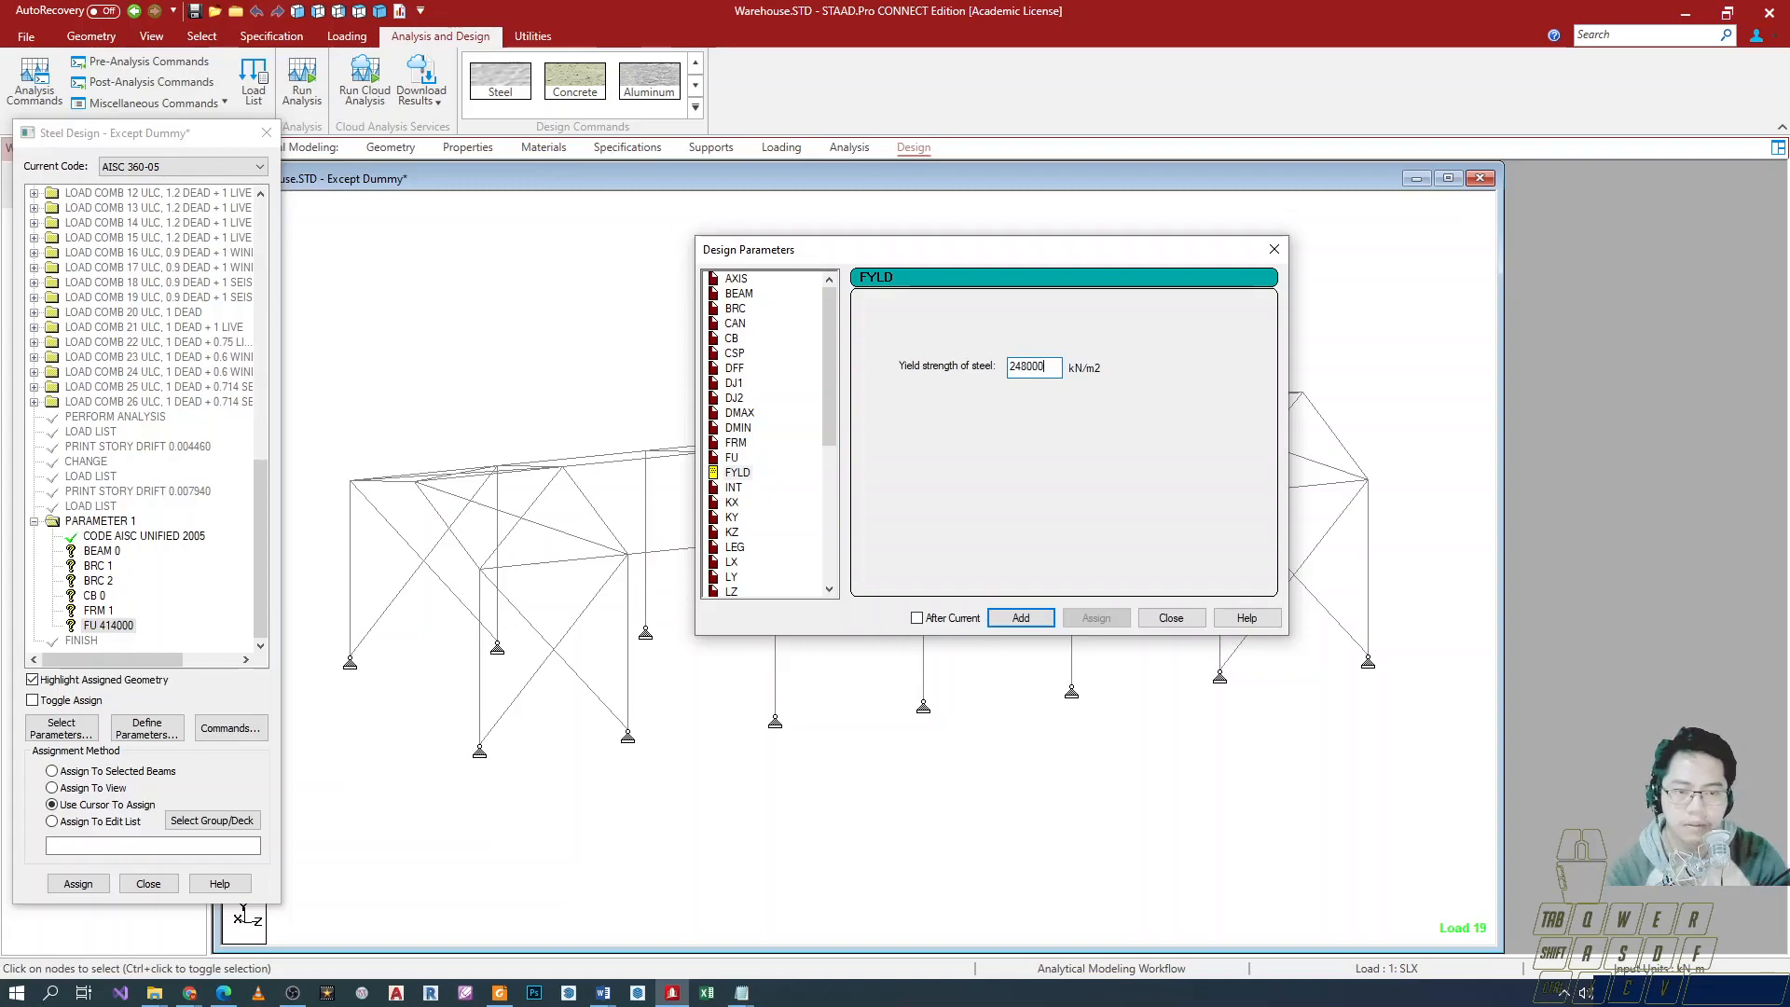
left_click(1019, 618)
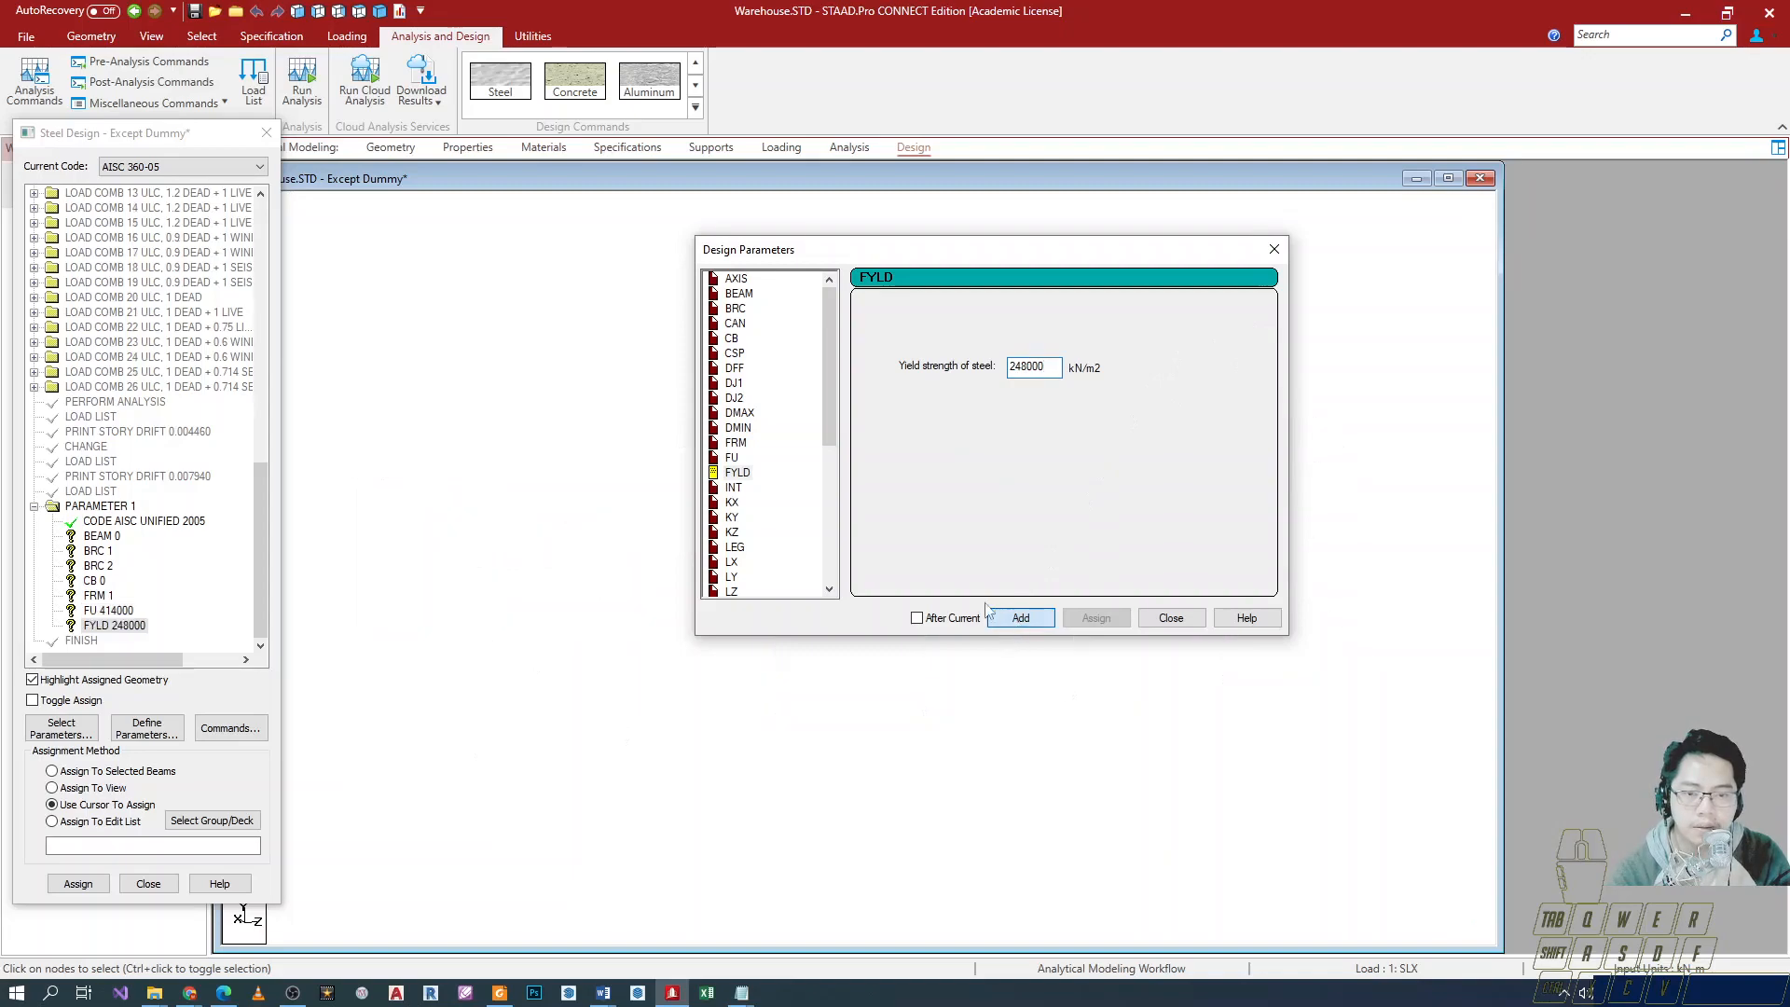
Examine the interaction check types of the INT parameter and the KX and KZ effective length factor settings.
left_click(733, 489)
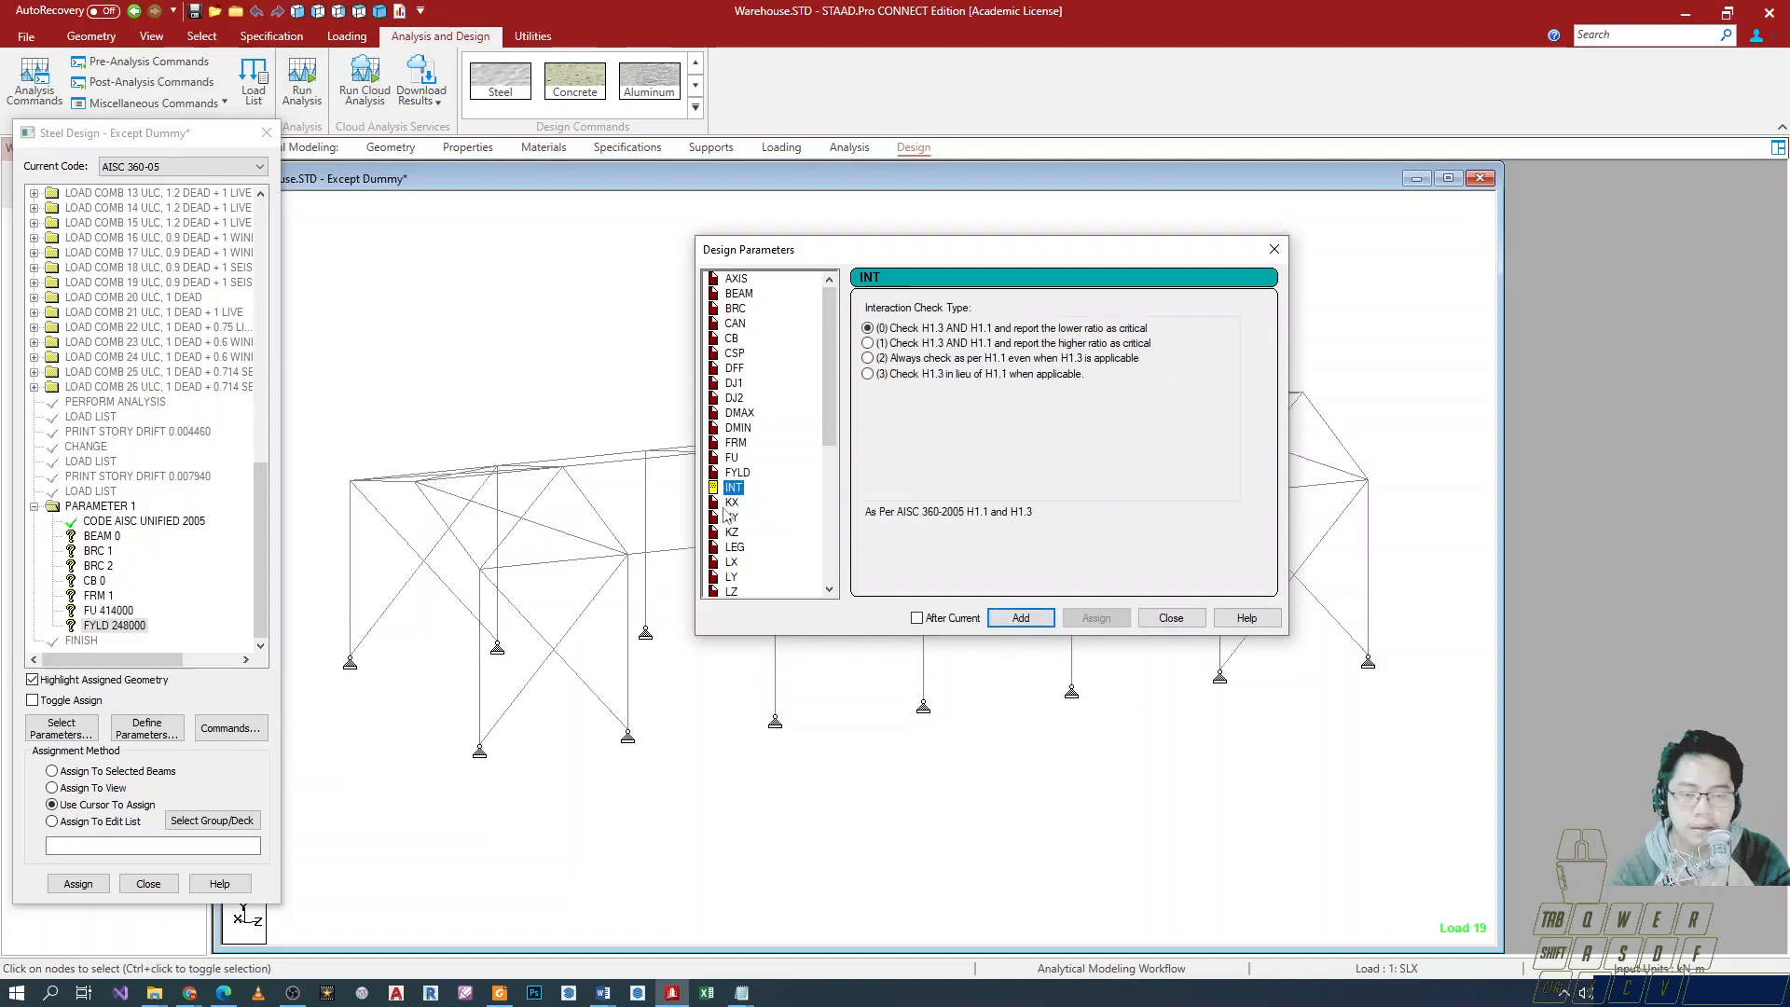
mouse_move(960, 249)
left_mouse_down()
mouse_move(939, 277)
mouse_move(957, 256)
left_mouse_up()
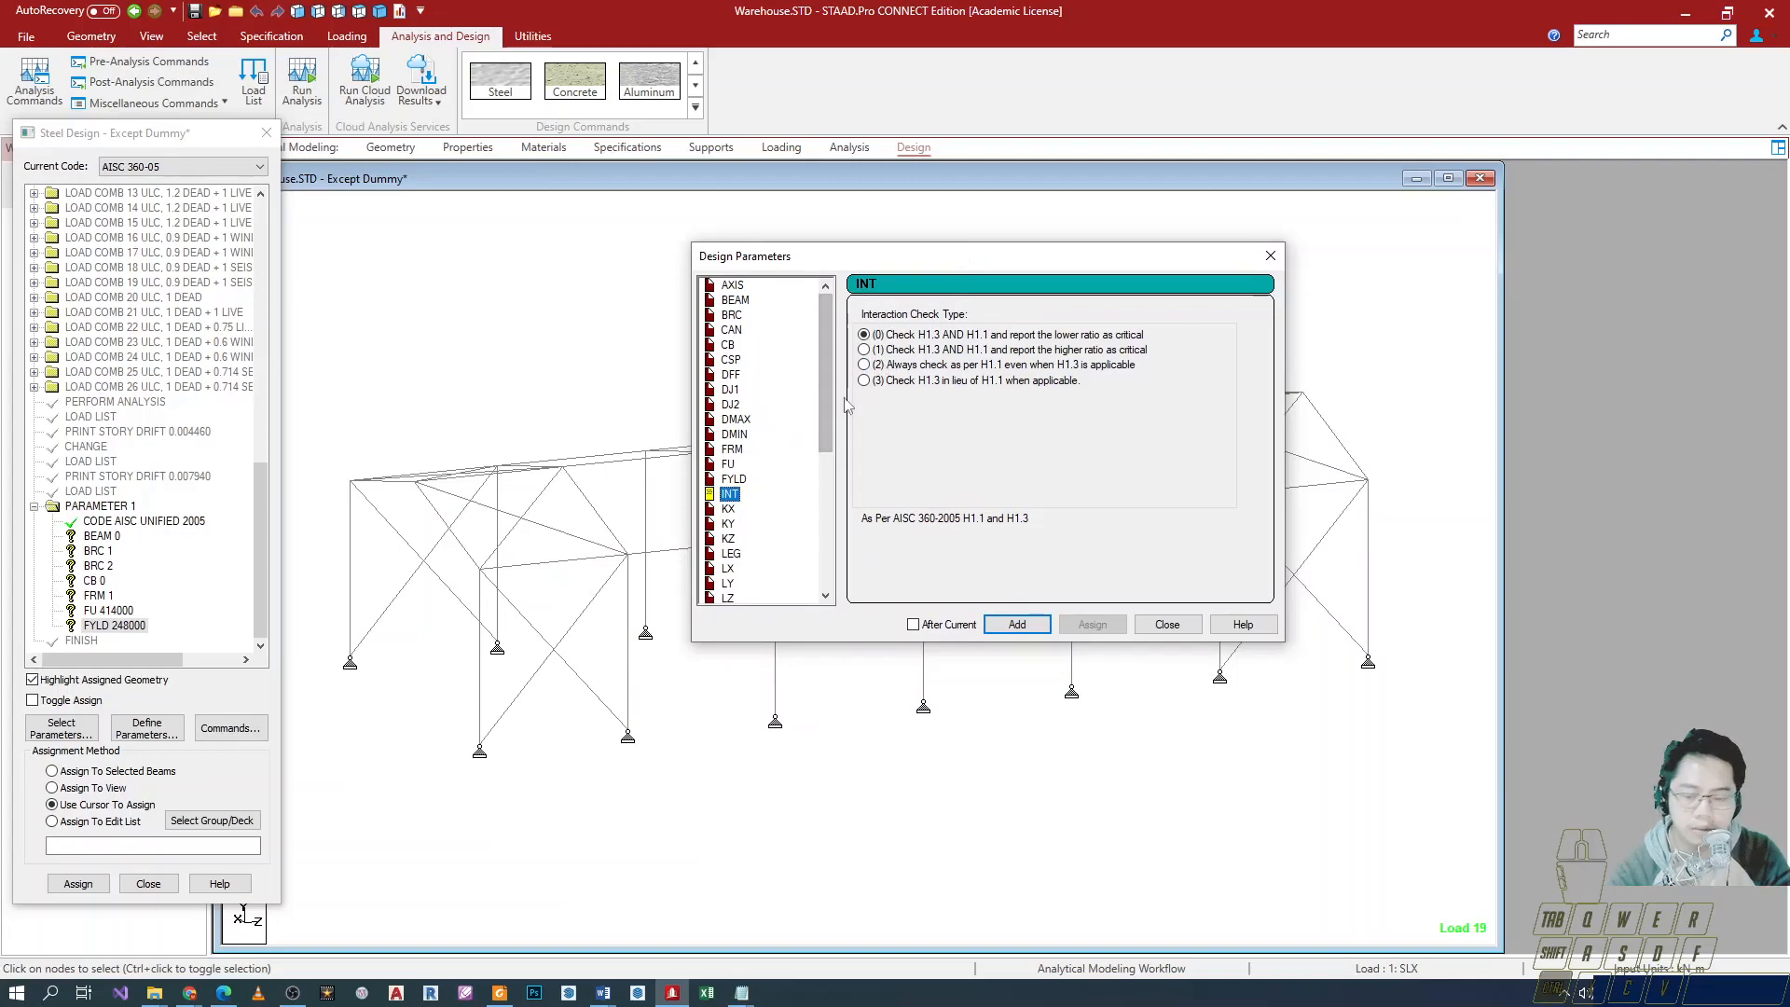
mouse_move(864, 307)
left_mouse_down()
mouse_move(1212, 399)
mouse_move(1196, 413)
left_mouse_up()
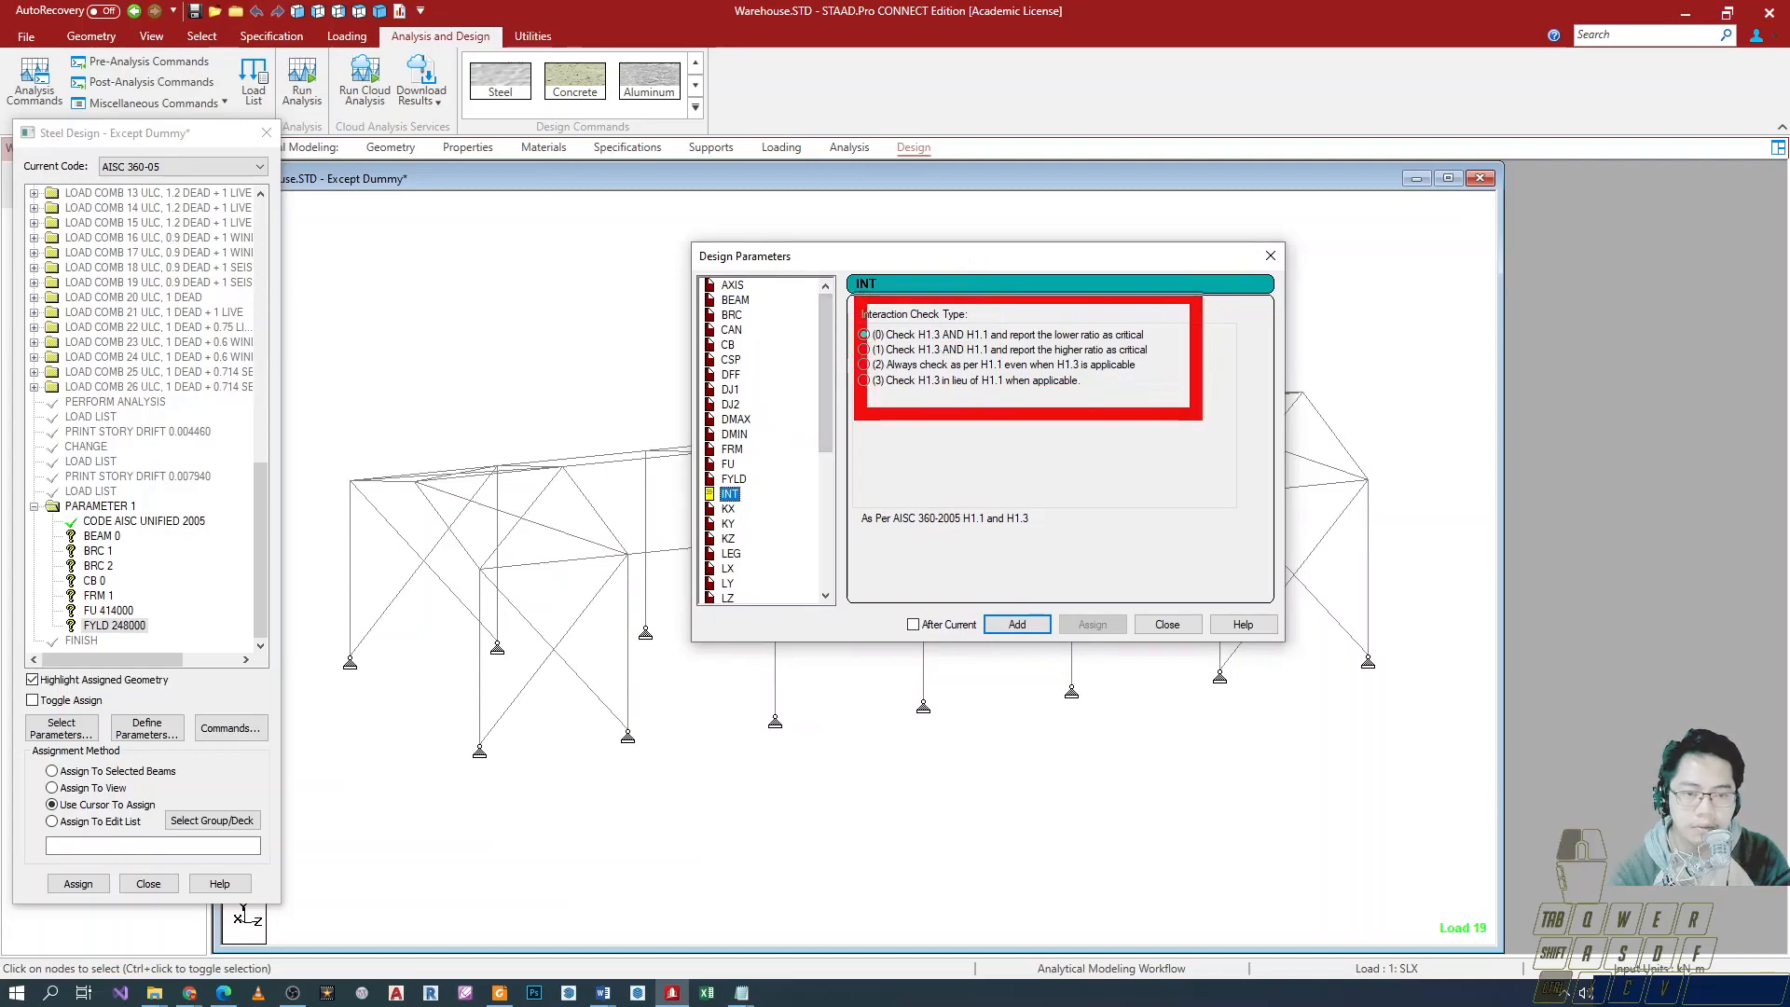
key("Escape")
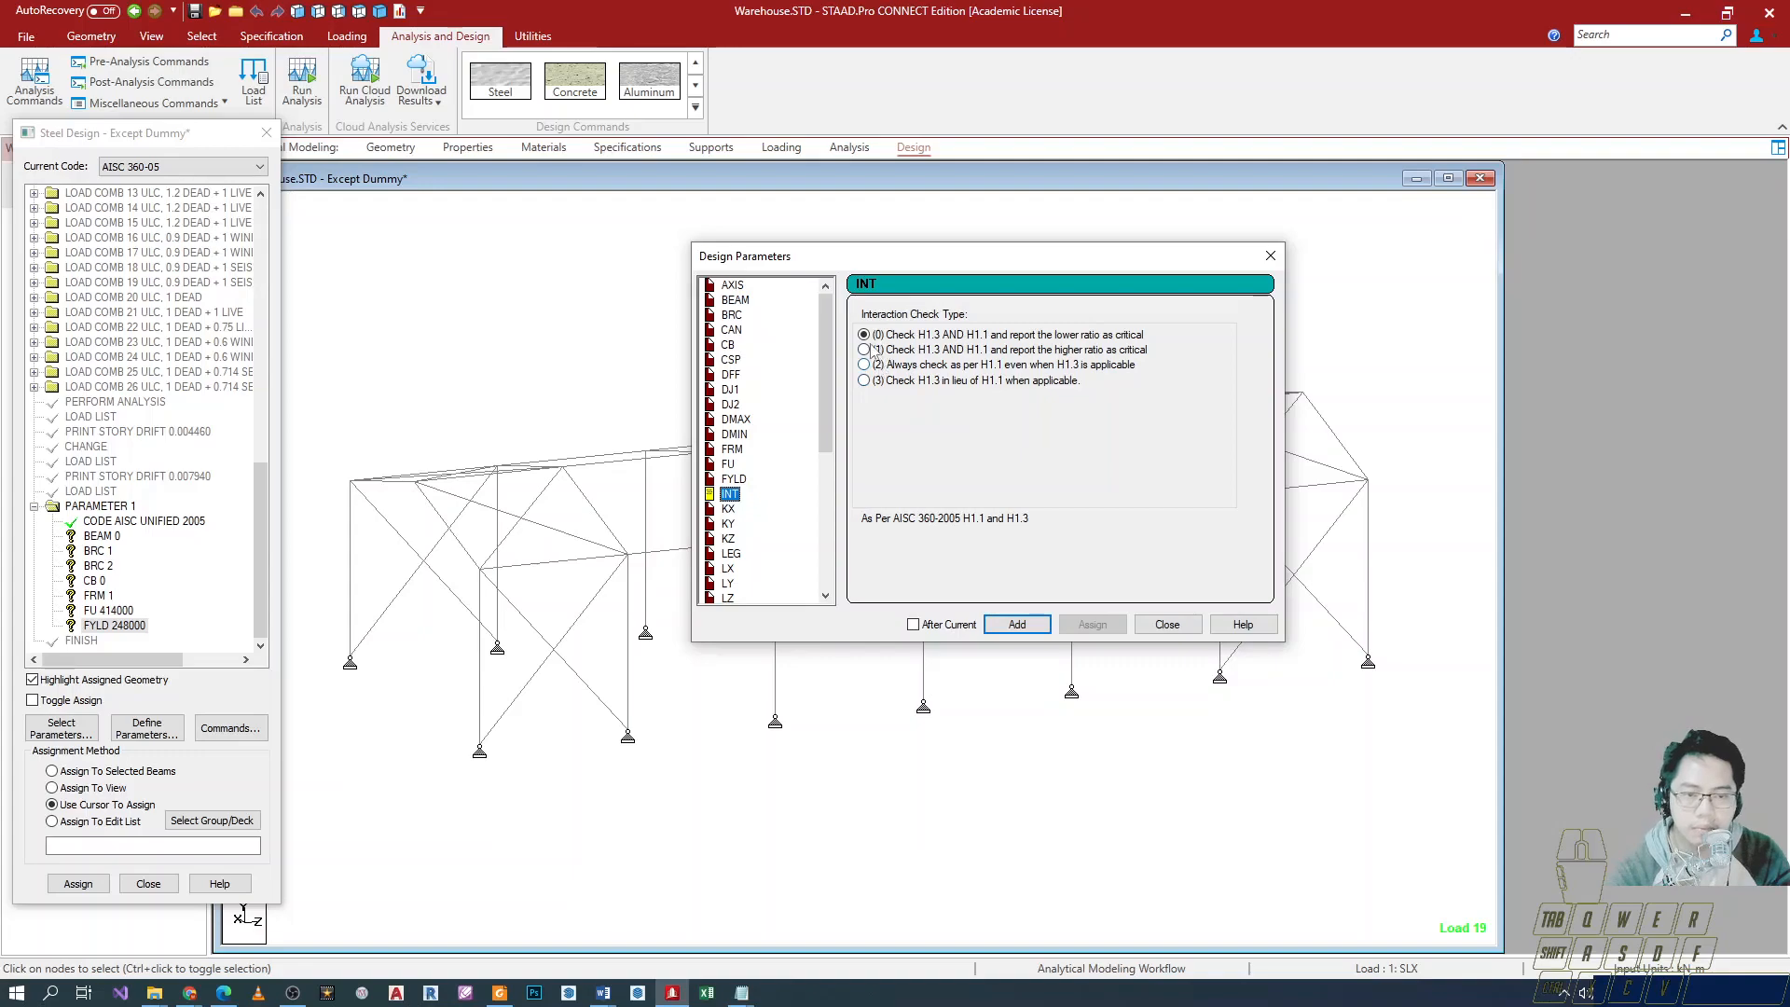
key("ctrl+2")
left_click_drag(851, 317, 1180, 357, "ctrl")
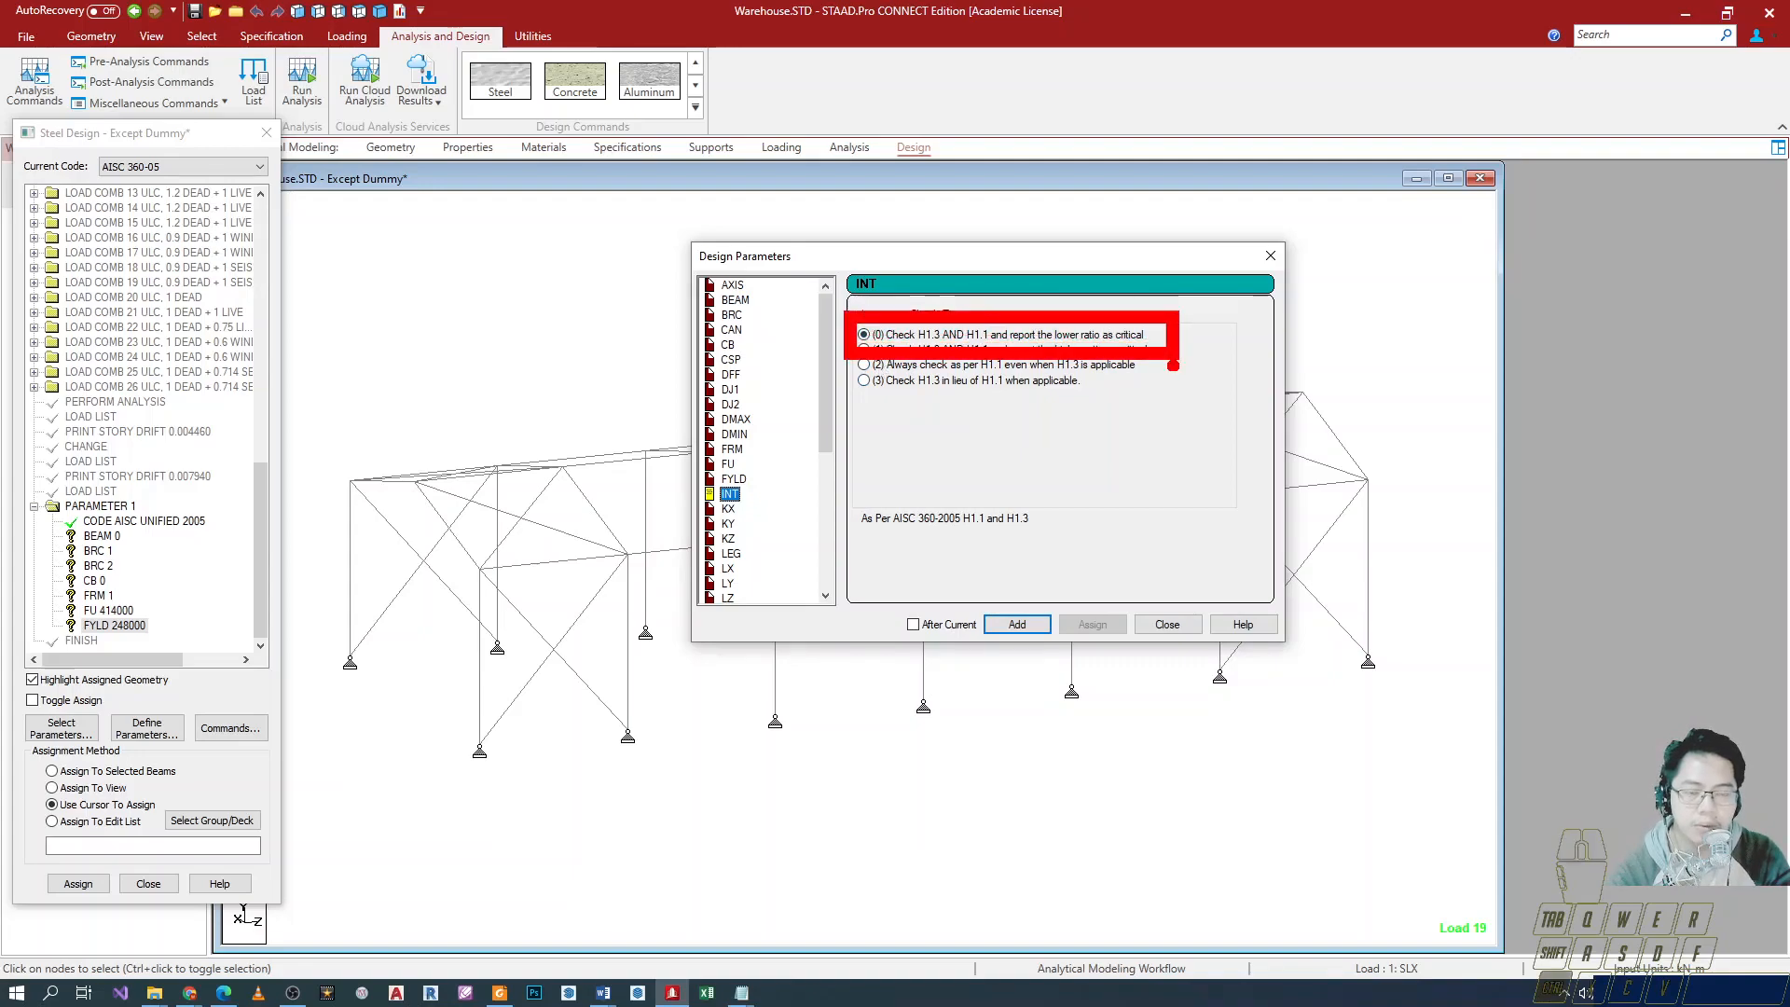
left_click_drag(691, 469, 767, 515, "ctrl")
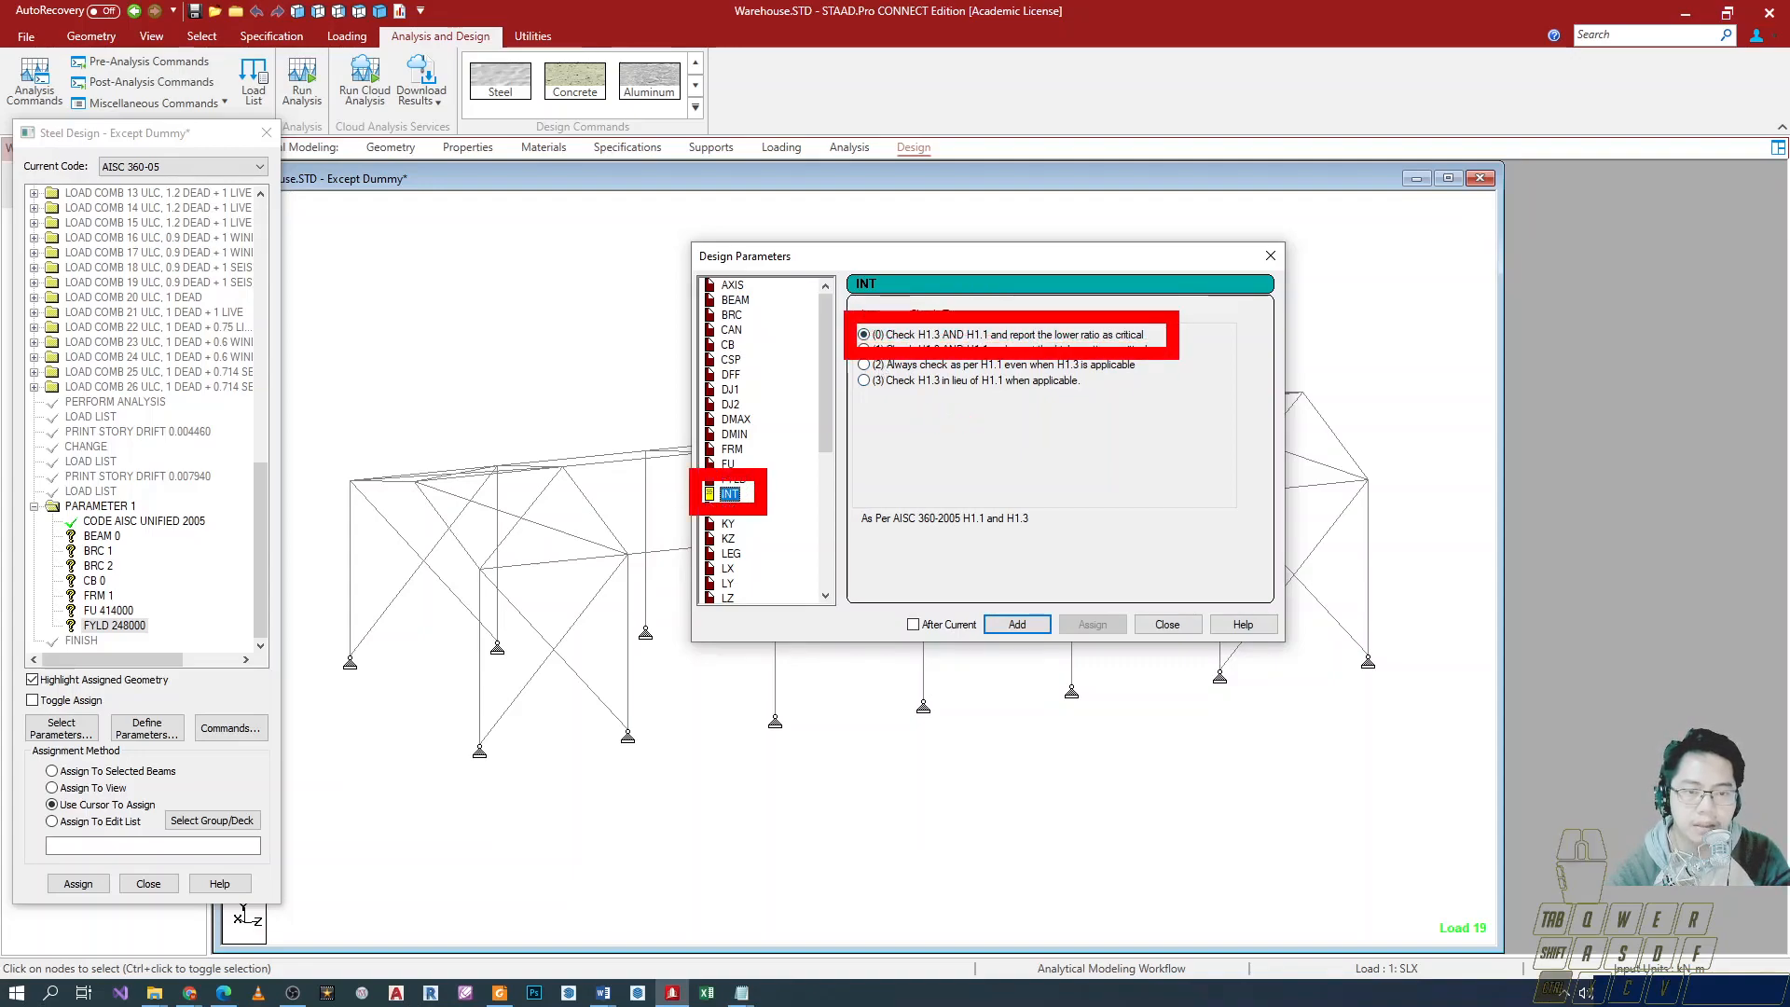
key("Escape")
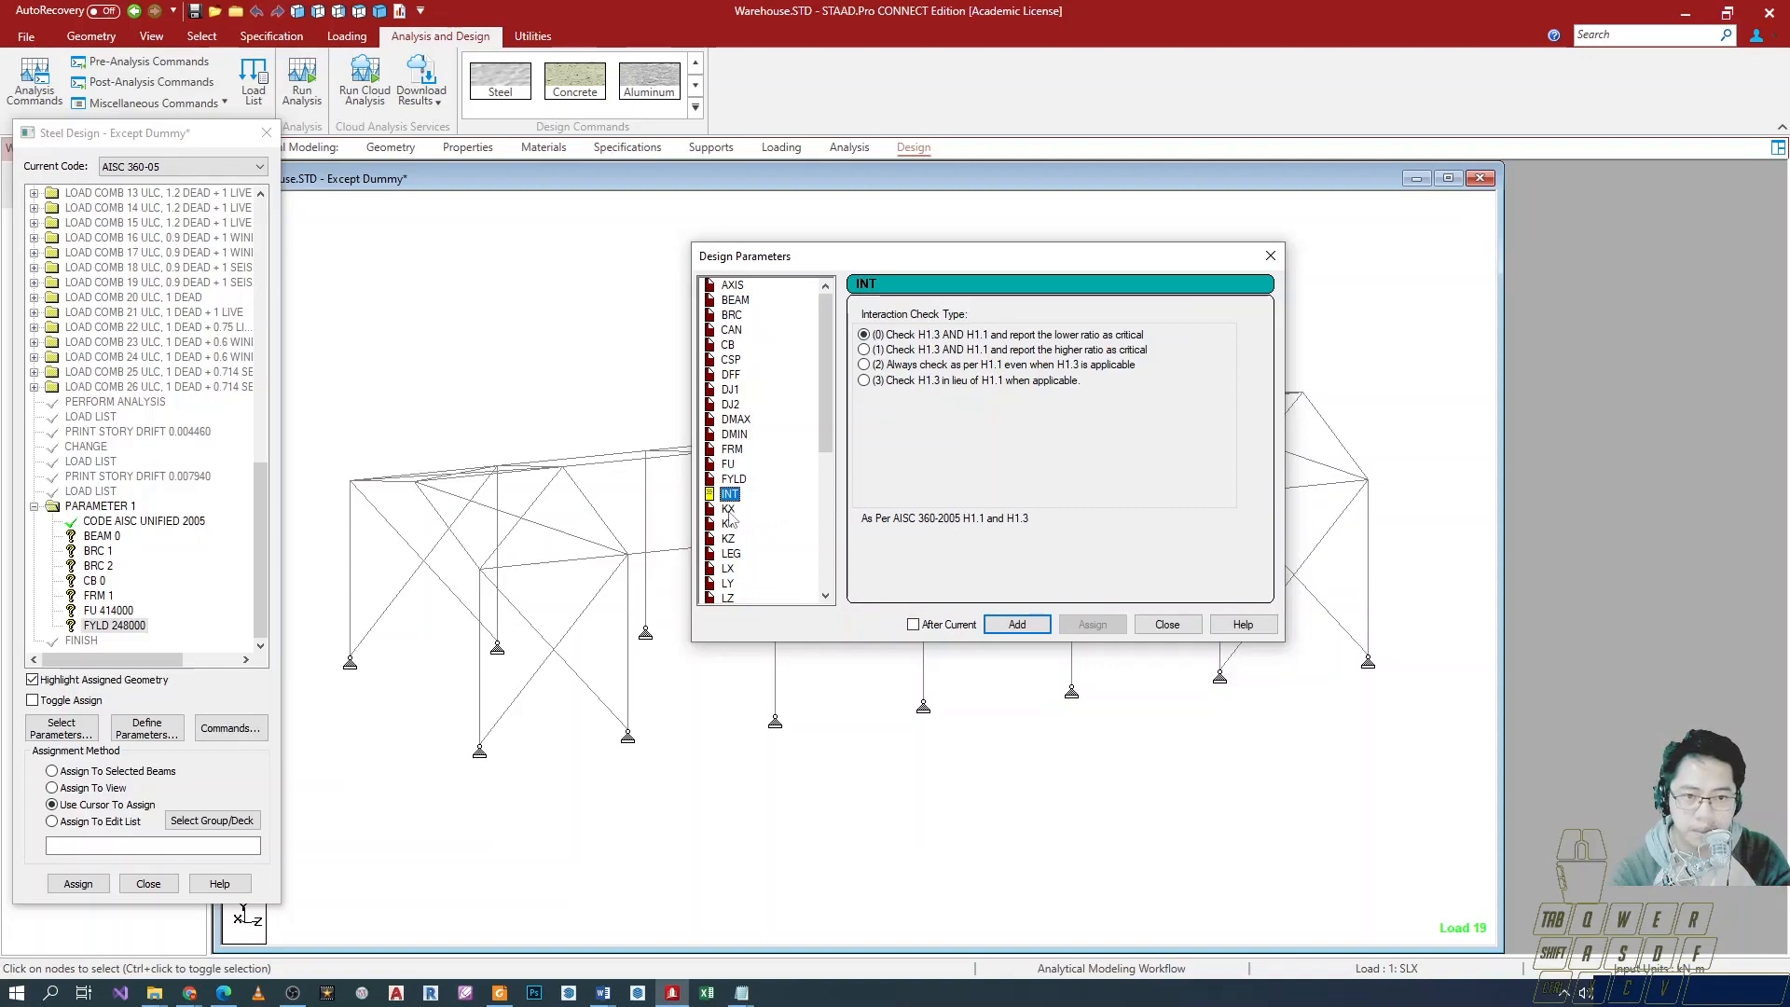
left_click(727, 509)
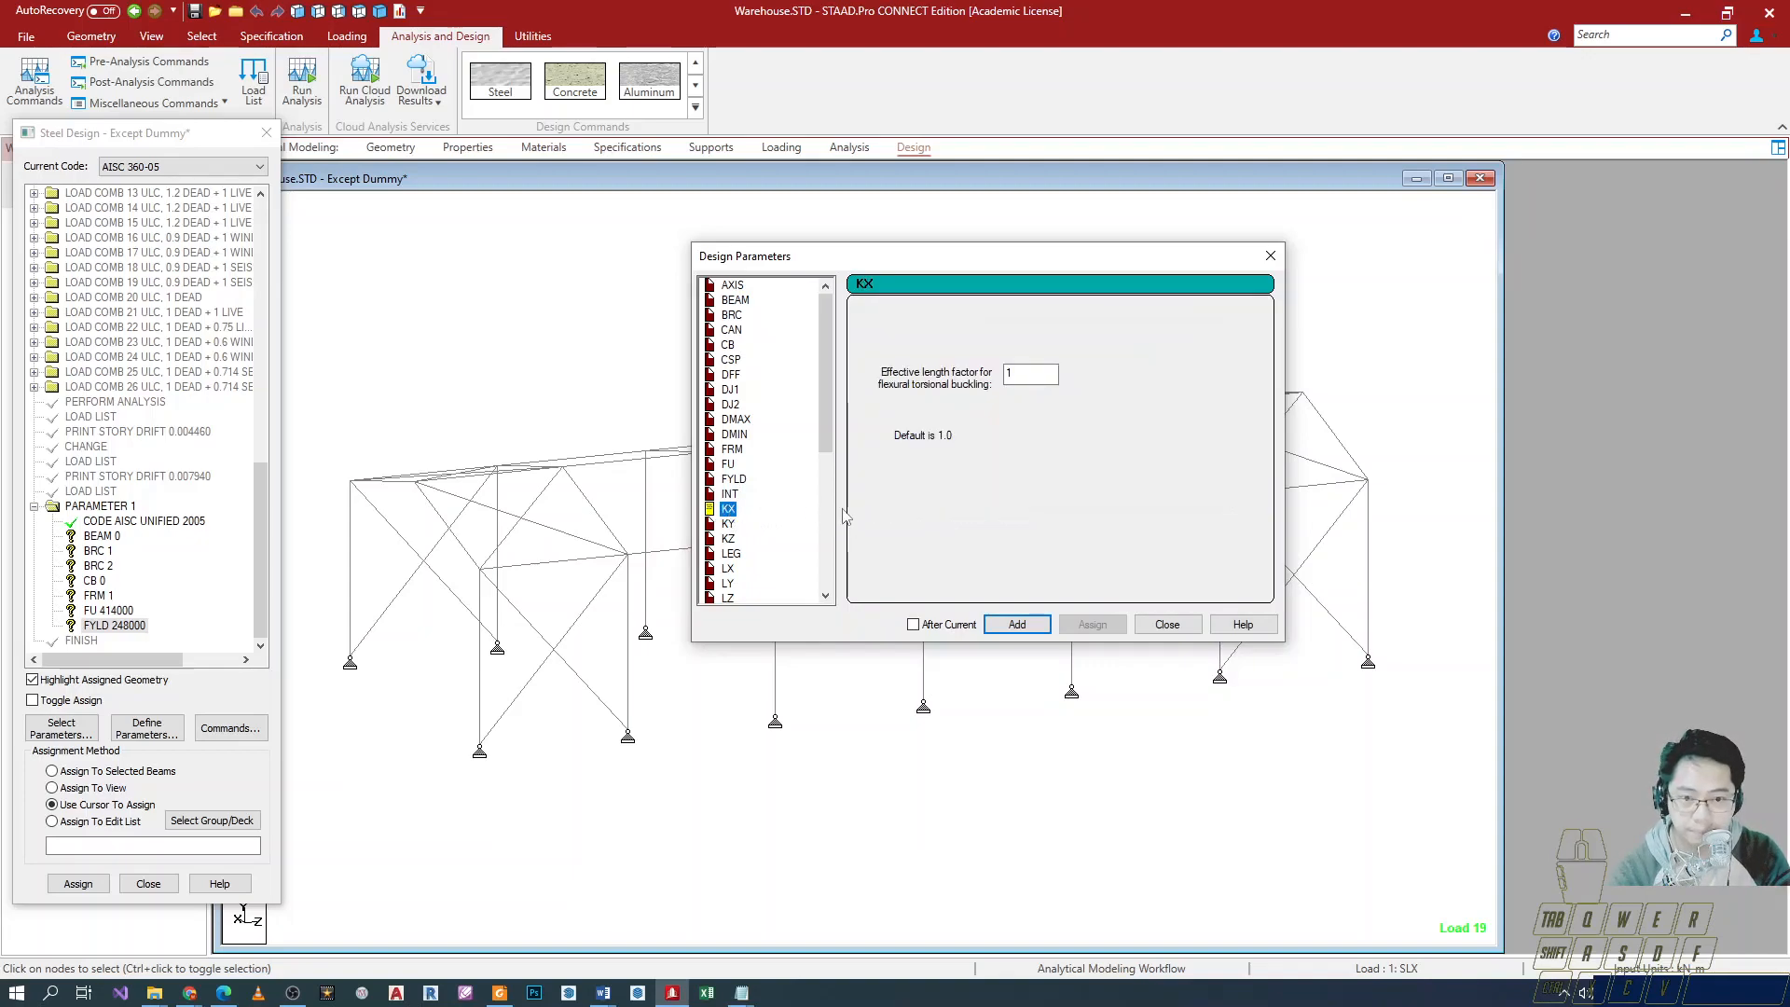
left_click(729, 539)
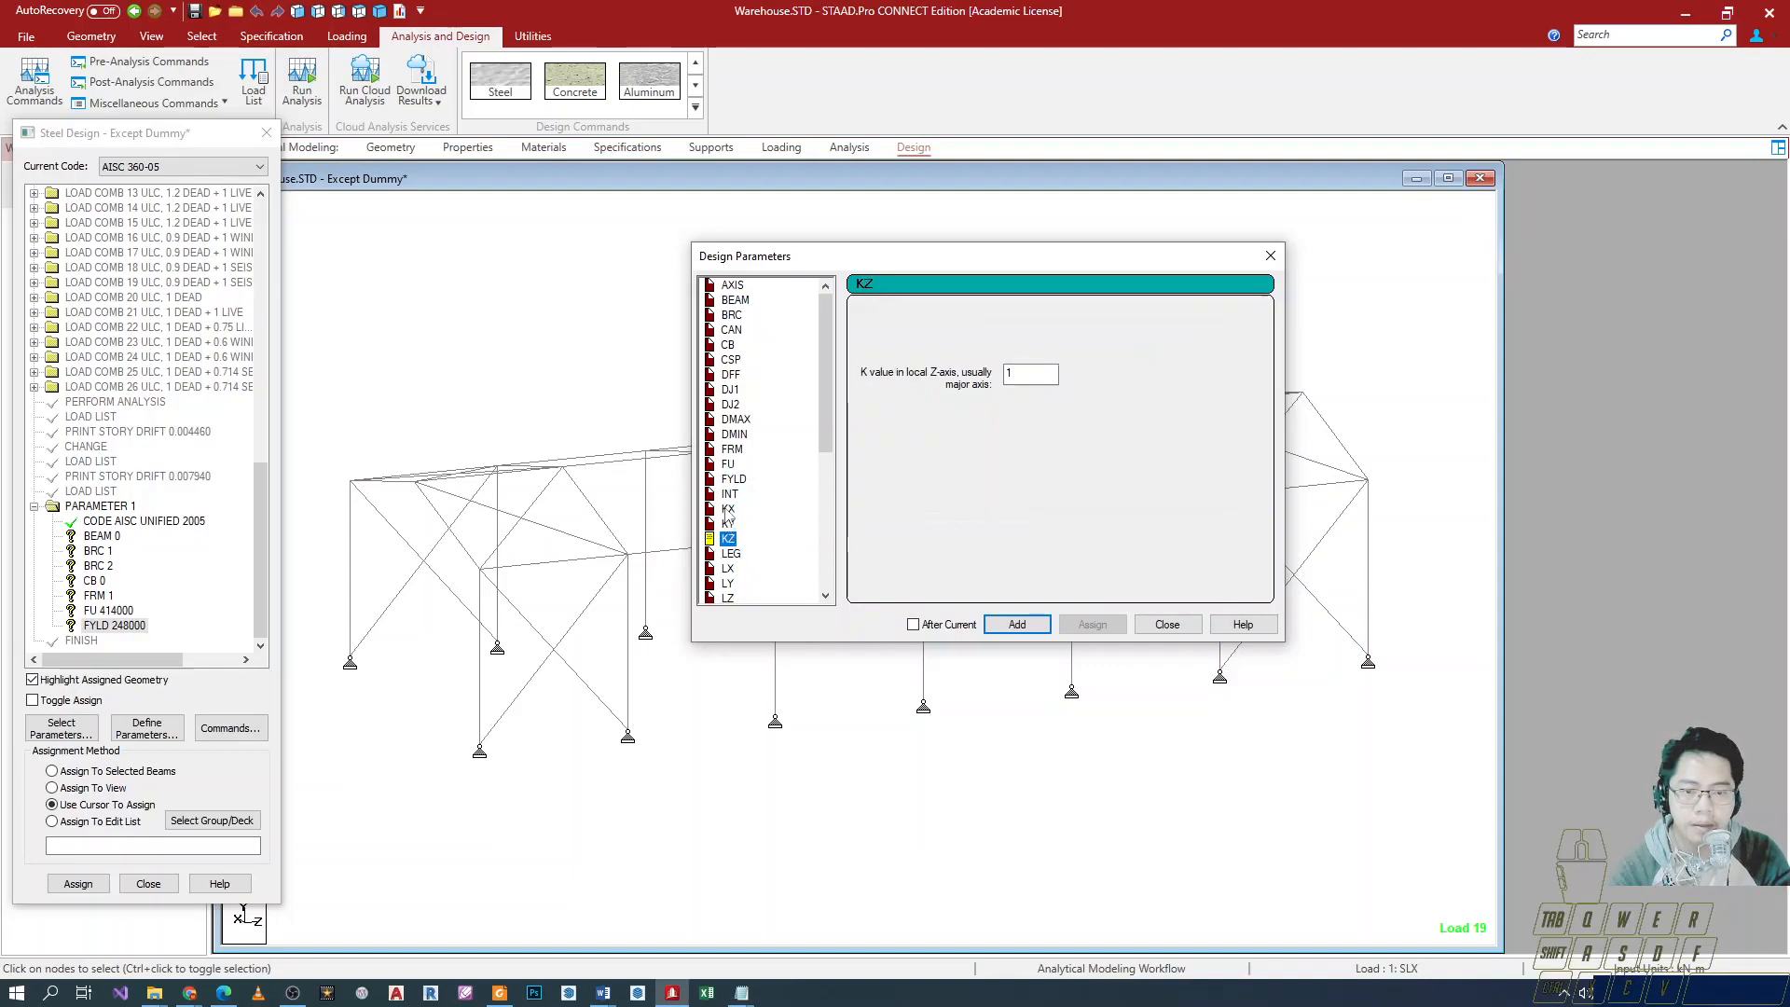
Switch to the Word document additional.docx and find Table C-C2.2 with the approximate effective length factors K.
left_click(604, 993)
left_click(798, 935)
scroll(876, 699, "up", 4)
scroll(877, 674, "down", 10)
scroll(876, 678, "down", 15)
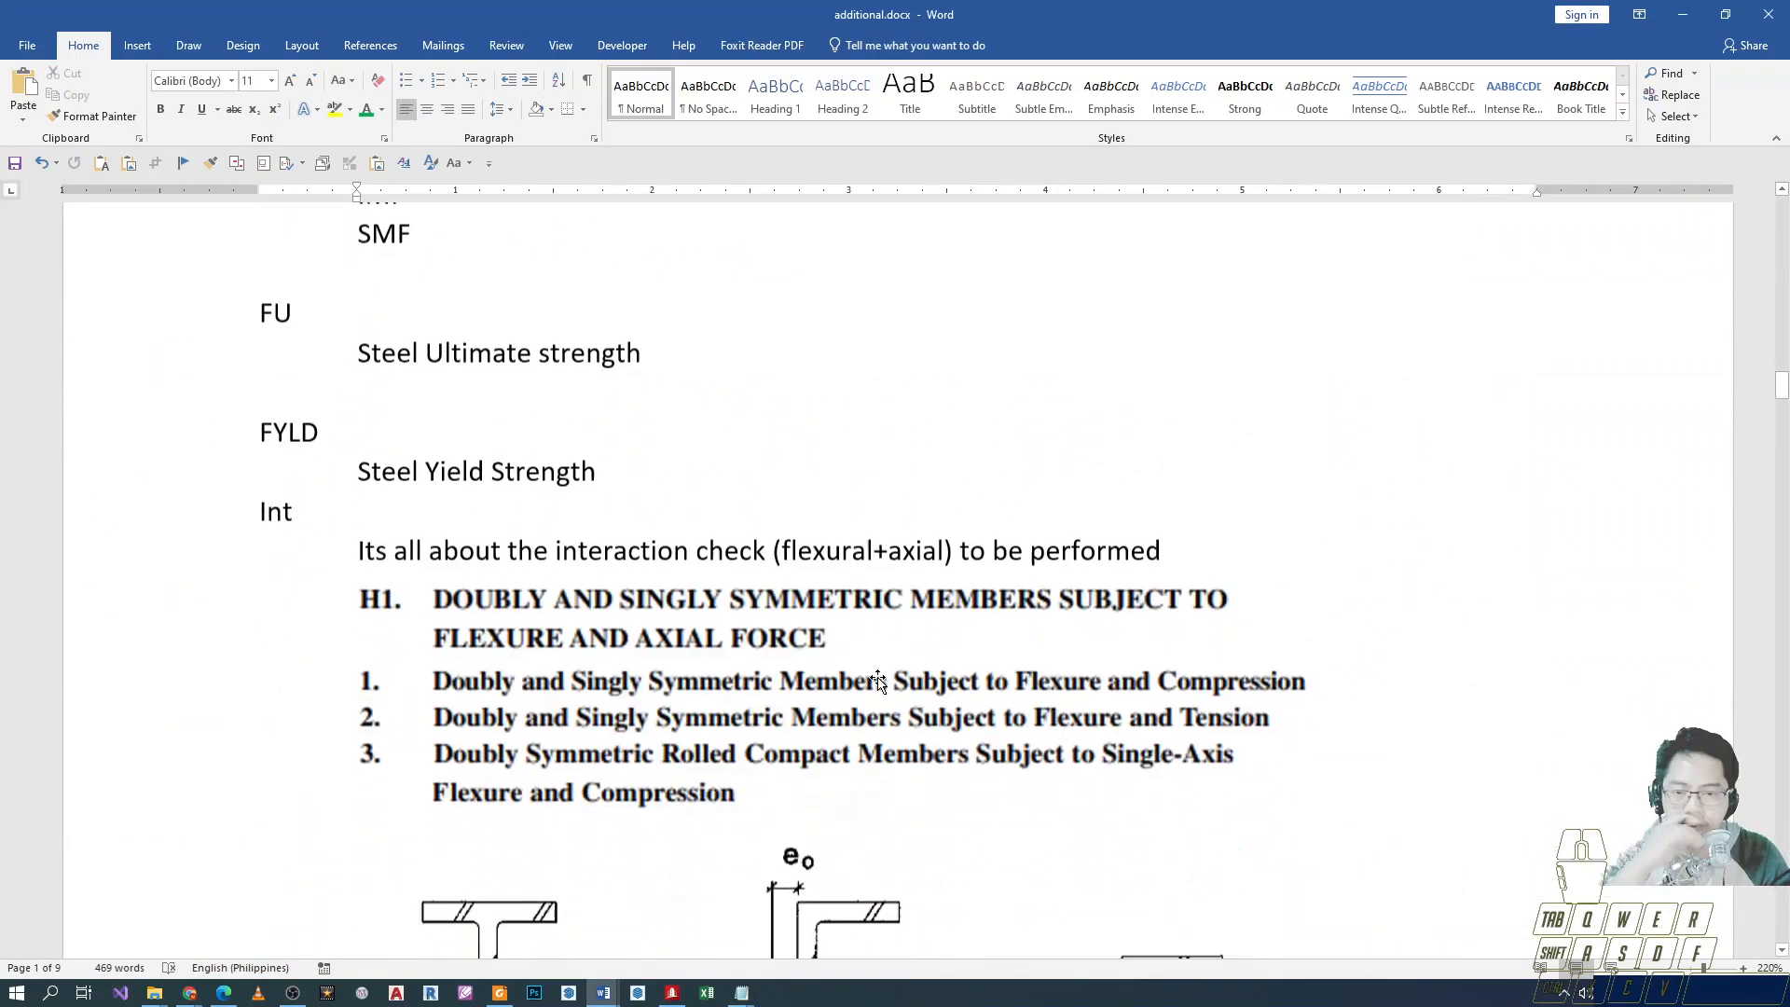
scroll(878, 680, "up", 6)
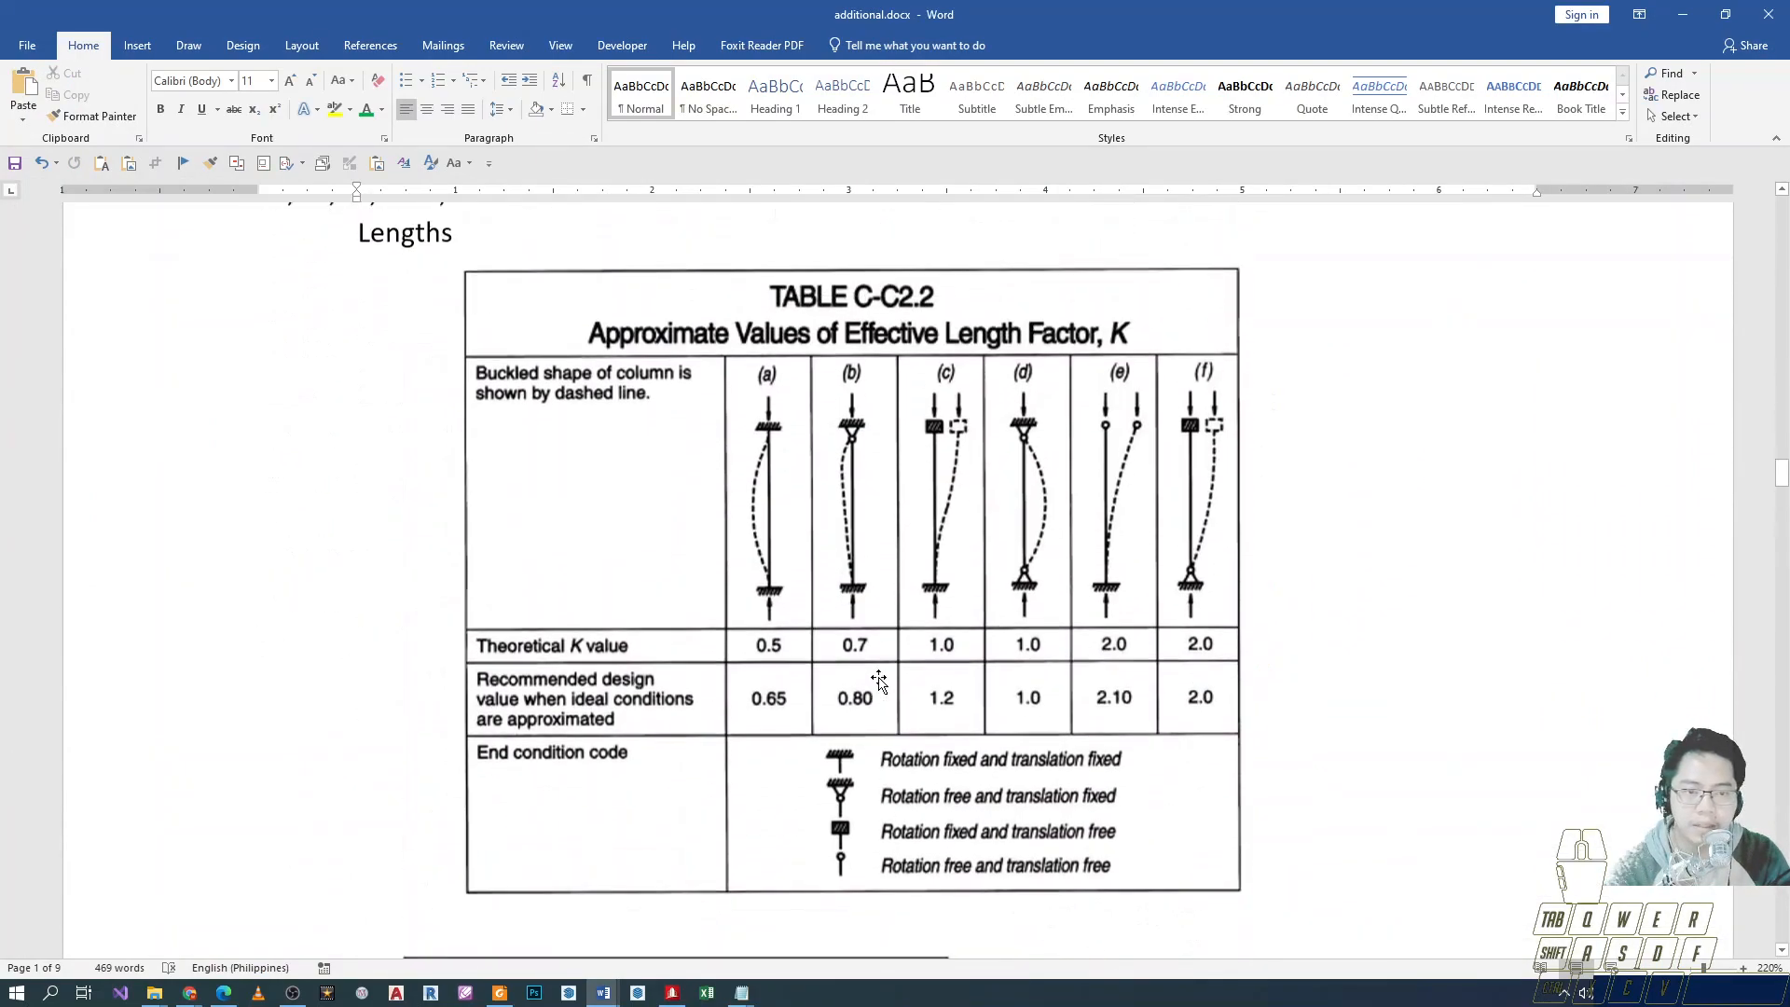
key("alt+Tab")
key("alt+Tab")
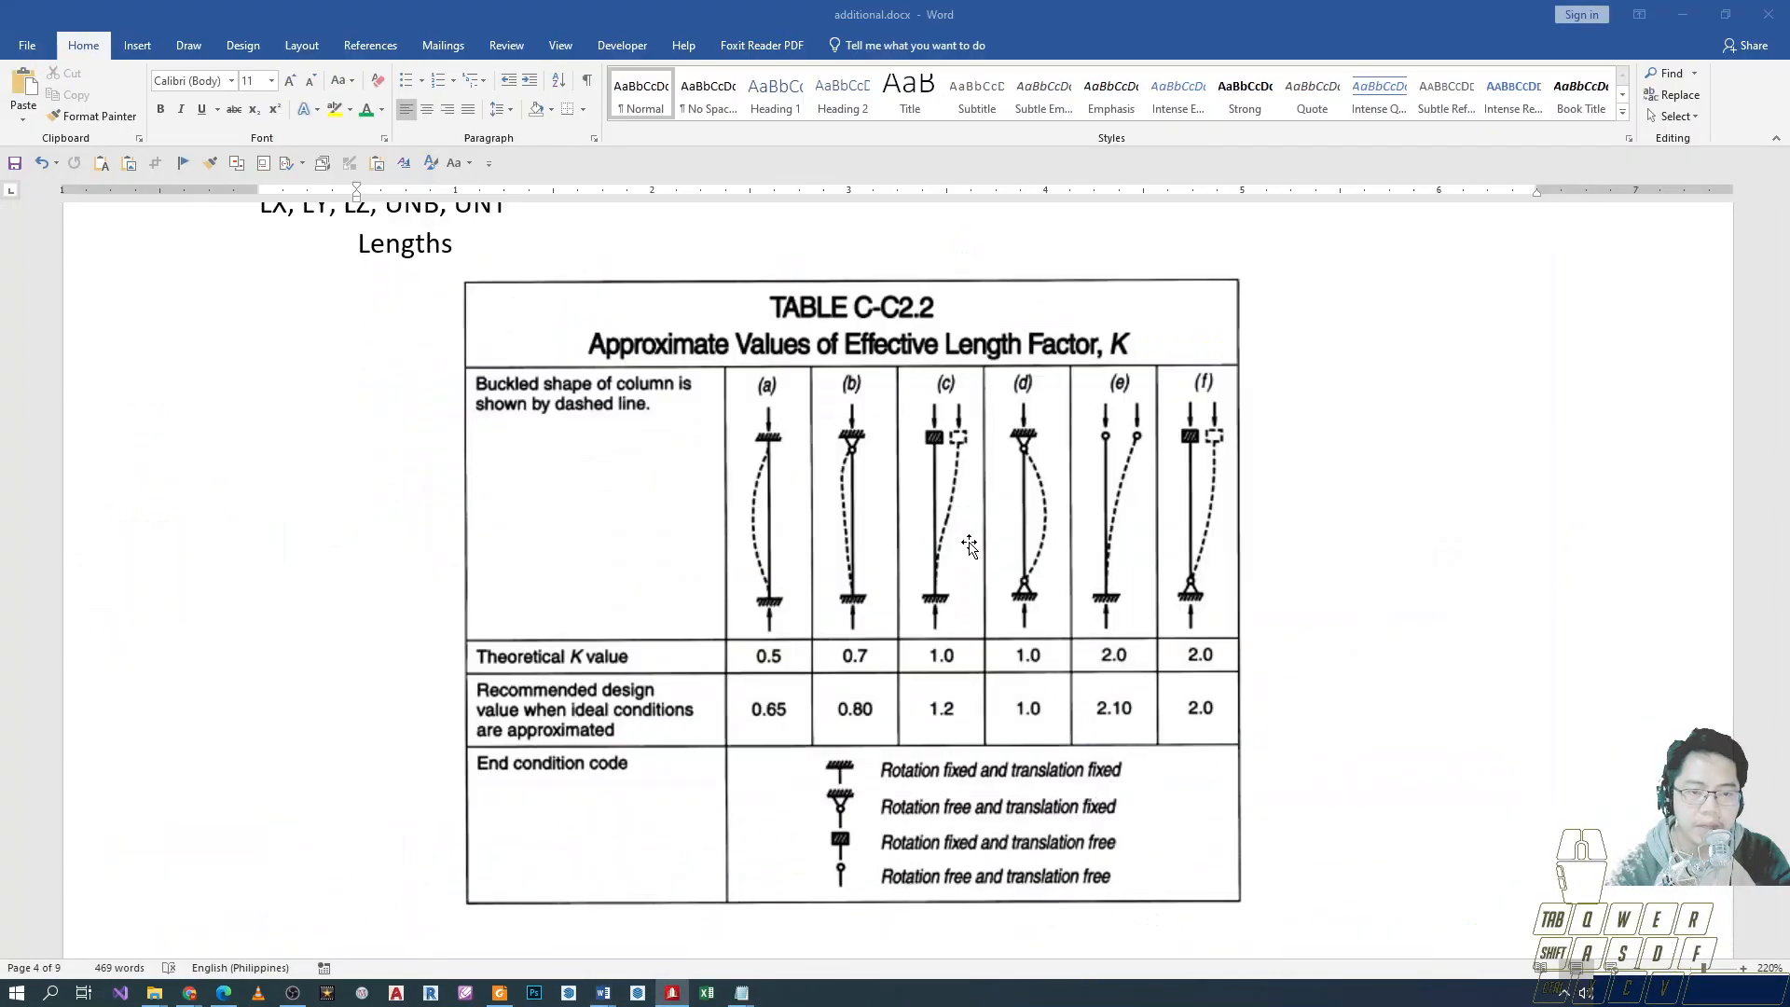
Examine the K alignment chart for braced frames below Table C-C2.2, and return to the table.
left_click(786, 528)
scroll(786, 529, "down", 7)
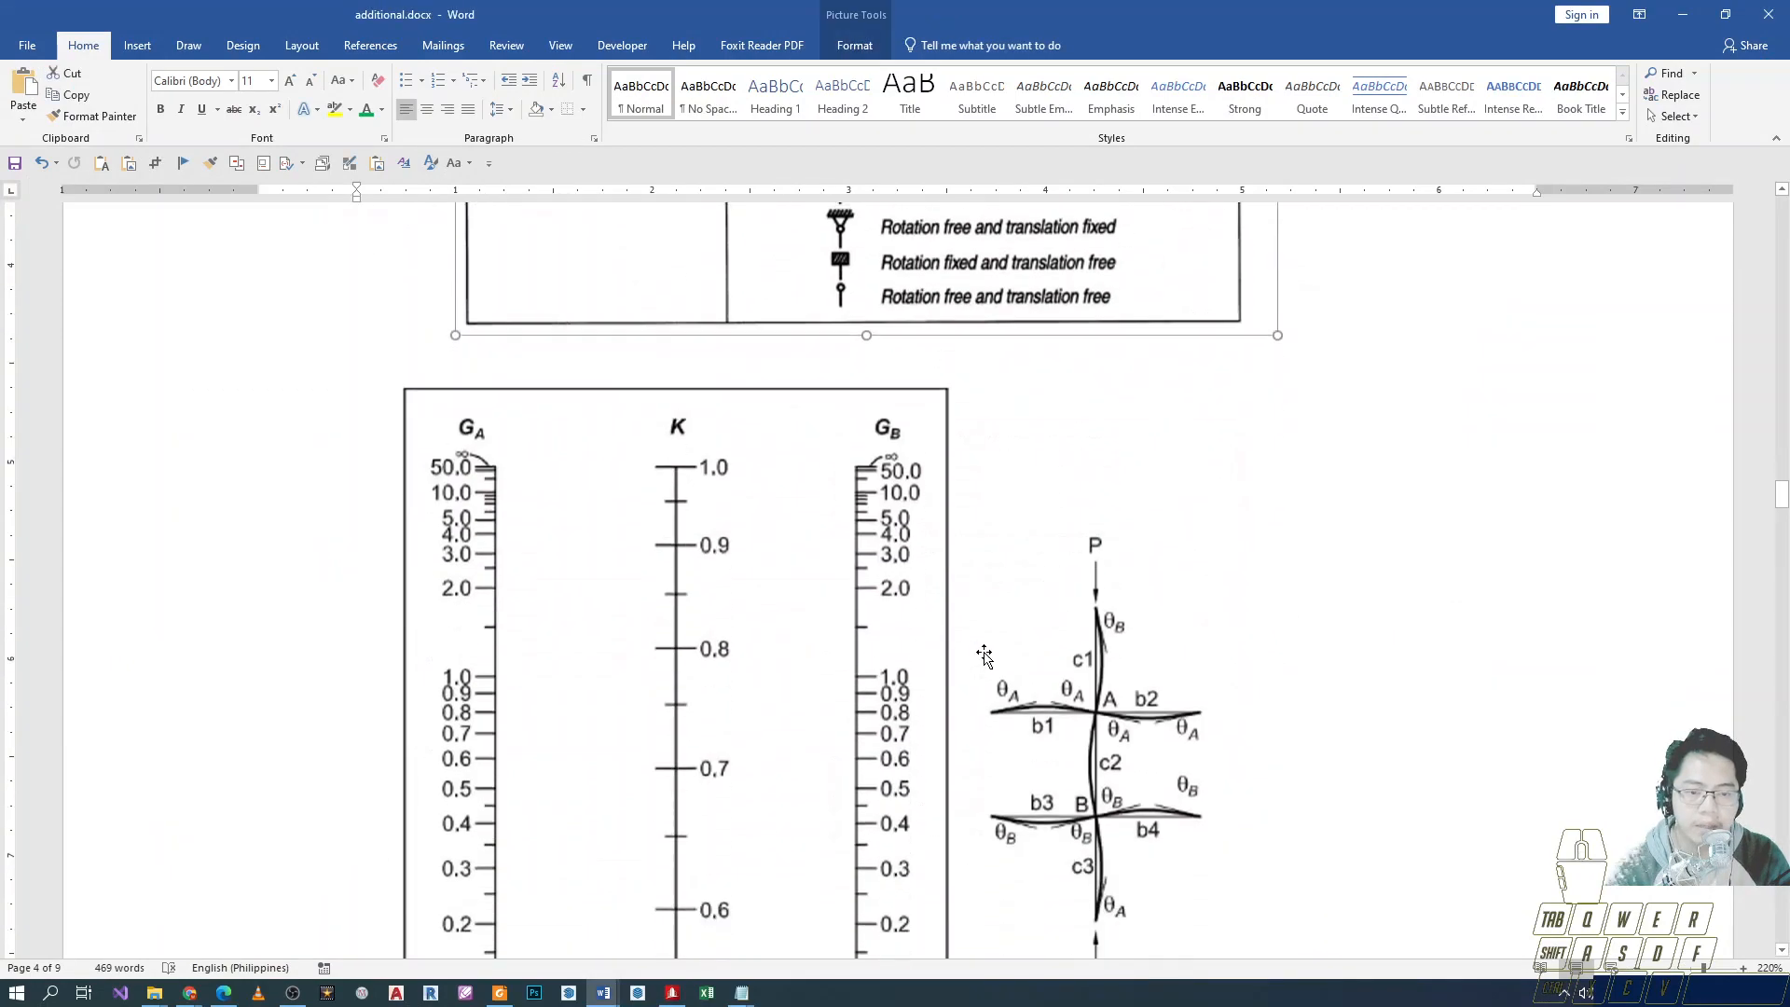
left_click(825, 572)
scroll(802, 596, "up", 5)
scroll(532, 607, "down", 9)
scroll(573, 499, "up", 3)
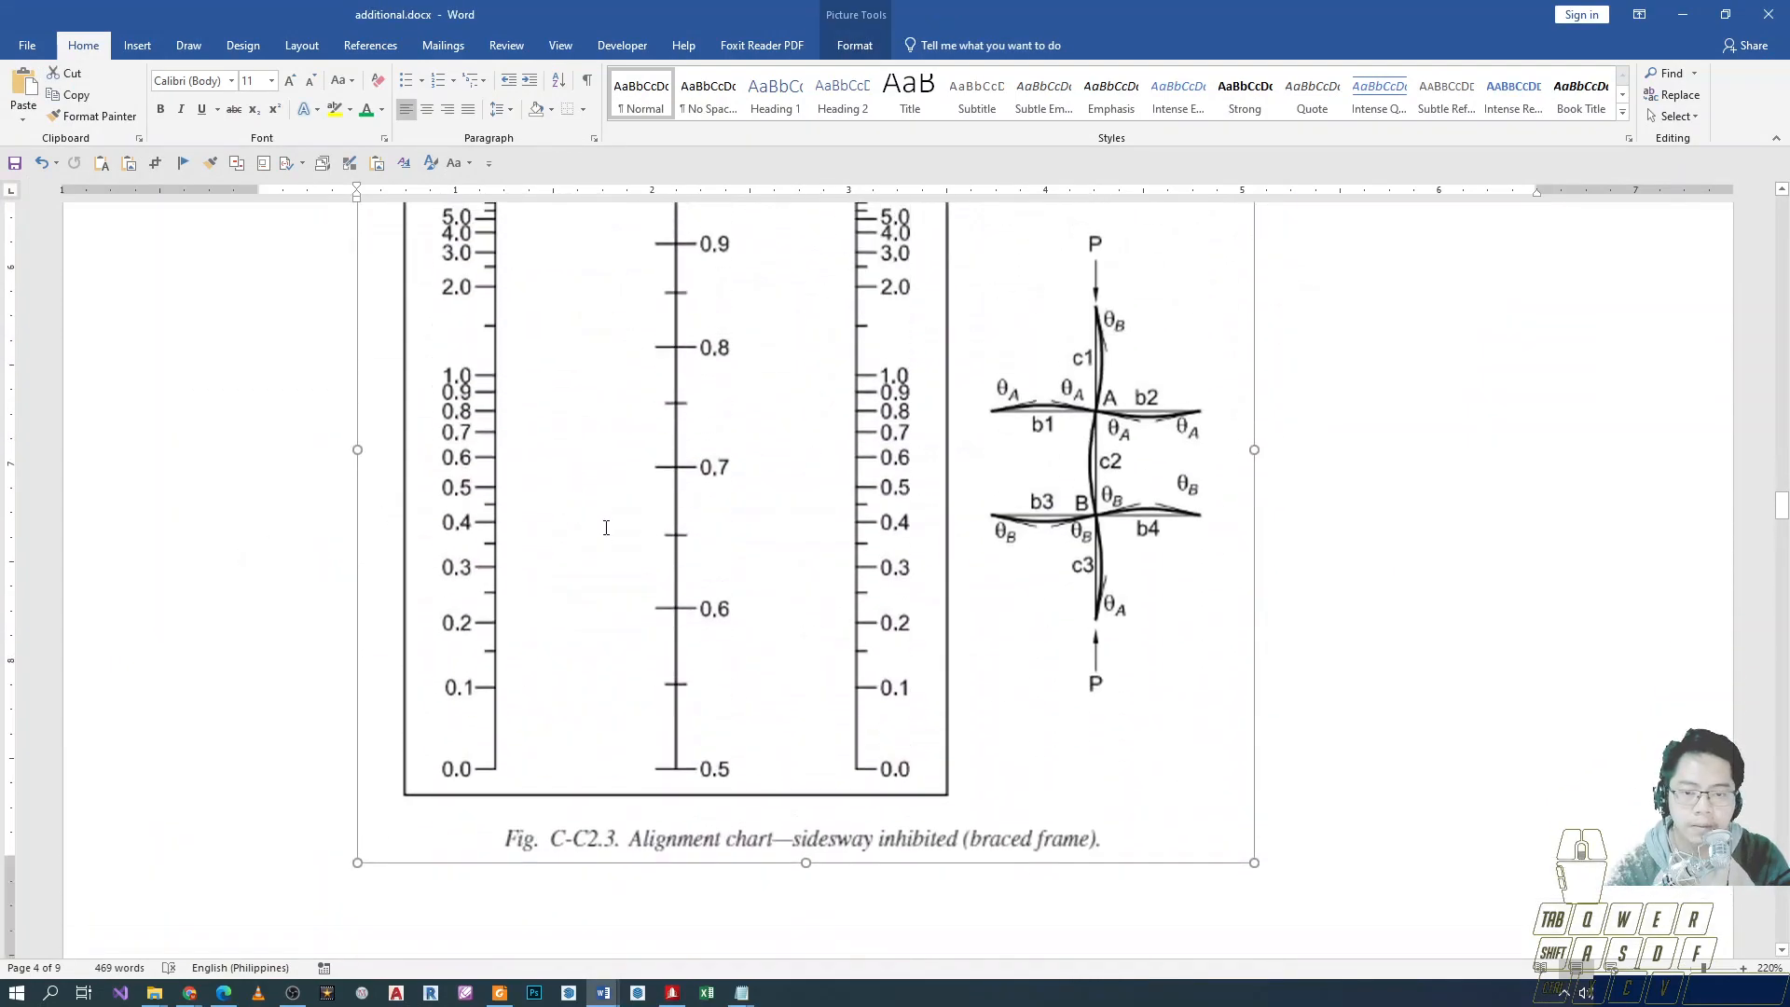
scroll(607, 580, "down", 10)
scroll(617, 578, "up", 15)
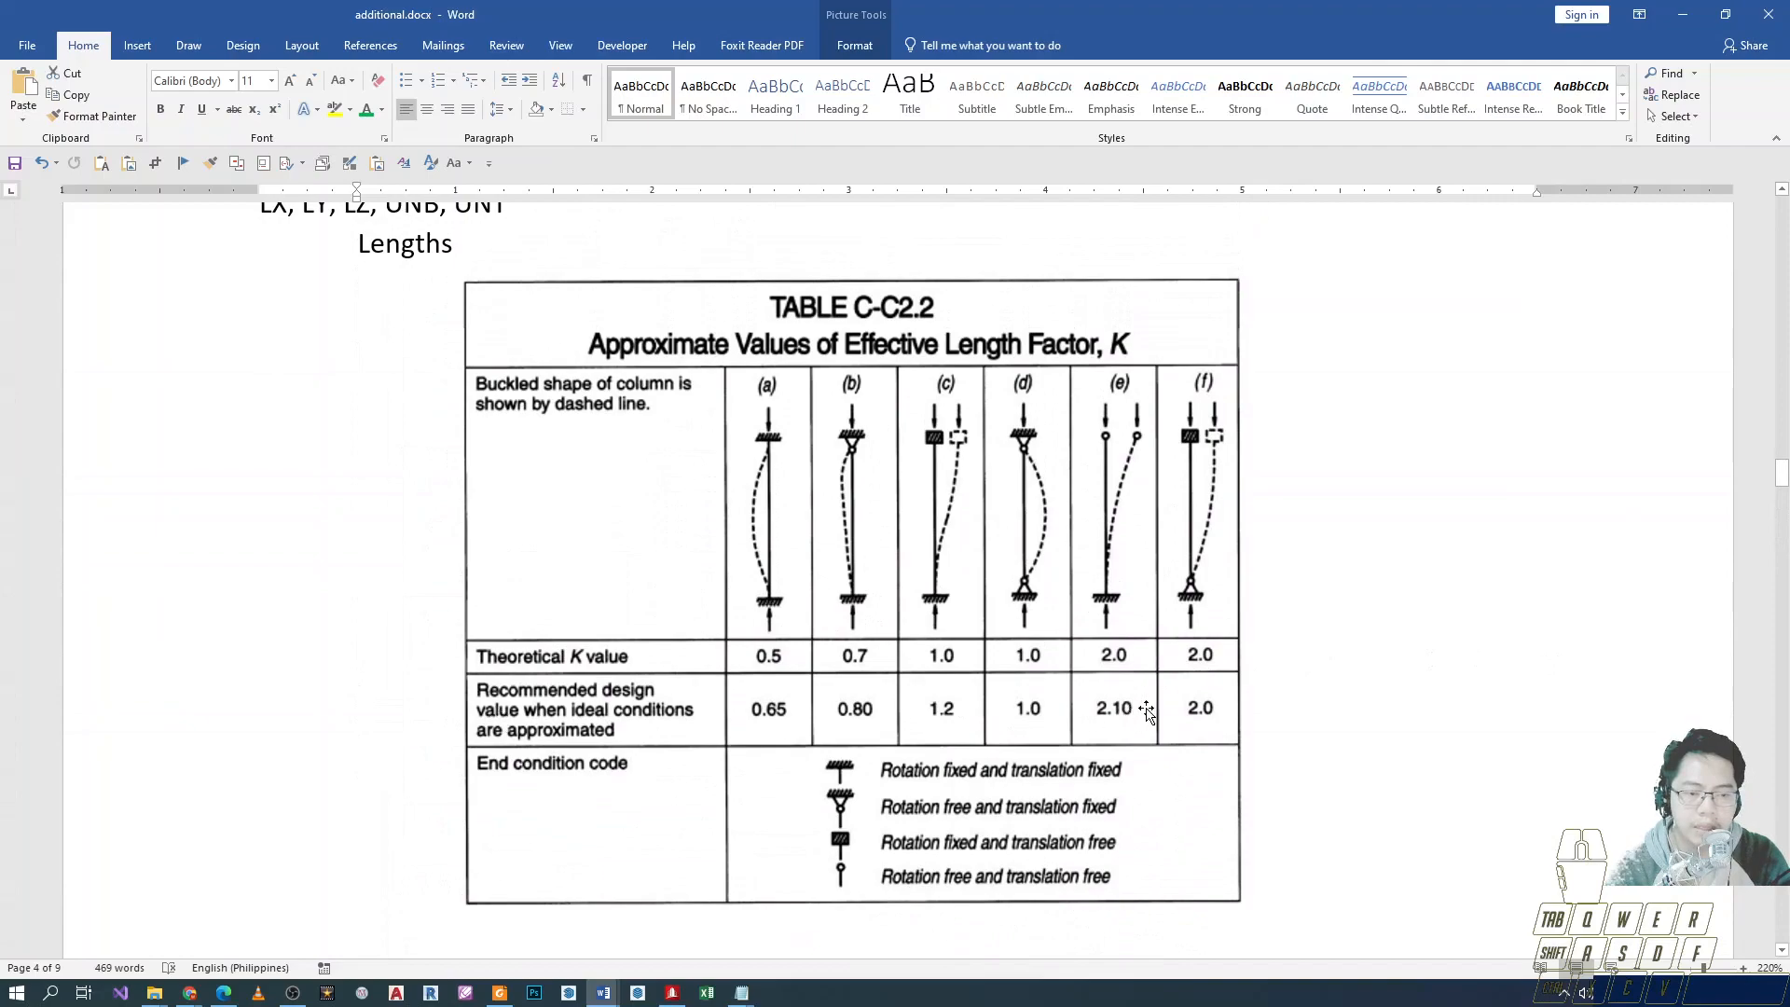
Examine the recommended design K values in Table C-C2.2, especially end-condition case (f), and switch back to STAAD.Pro.
key("ctrl+2")
mouse_move(448, 674)
left_mouse_down("ctrl")
mouse_move(1190, 763)
mouse_move(1259, 749)
left_mouse_up("ctrl")
left_click_drag(1175, 566, 1233, 617, "ctrl")
left_click_drag(1153, 383, 1252, 544, "ctrl")
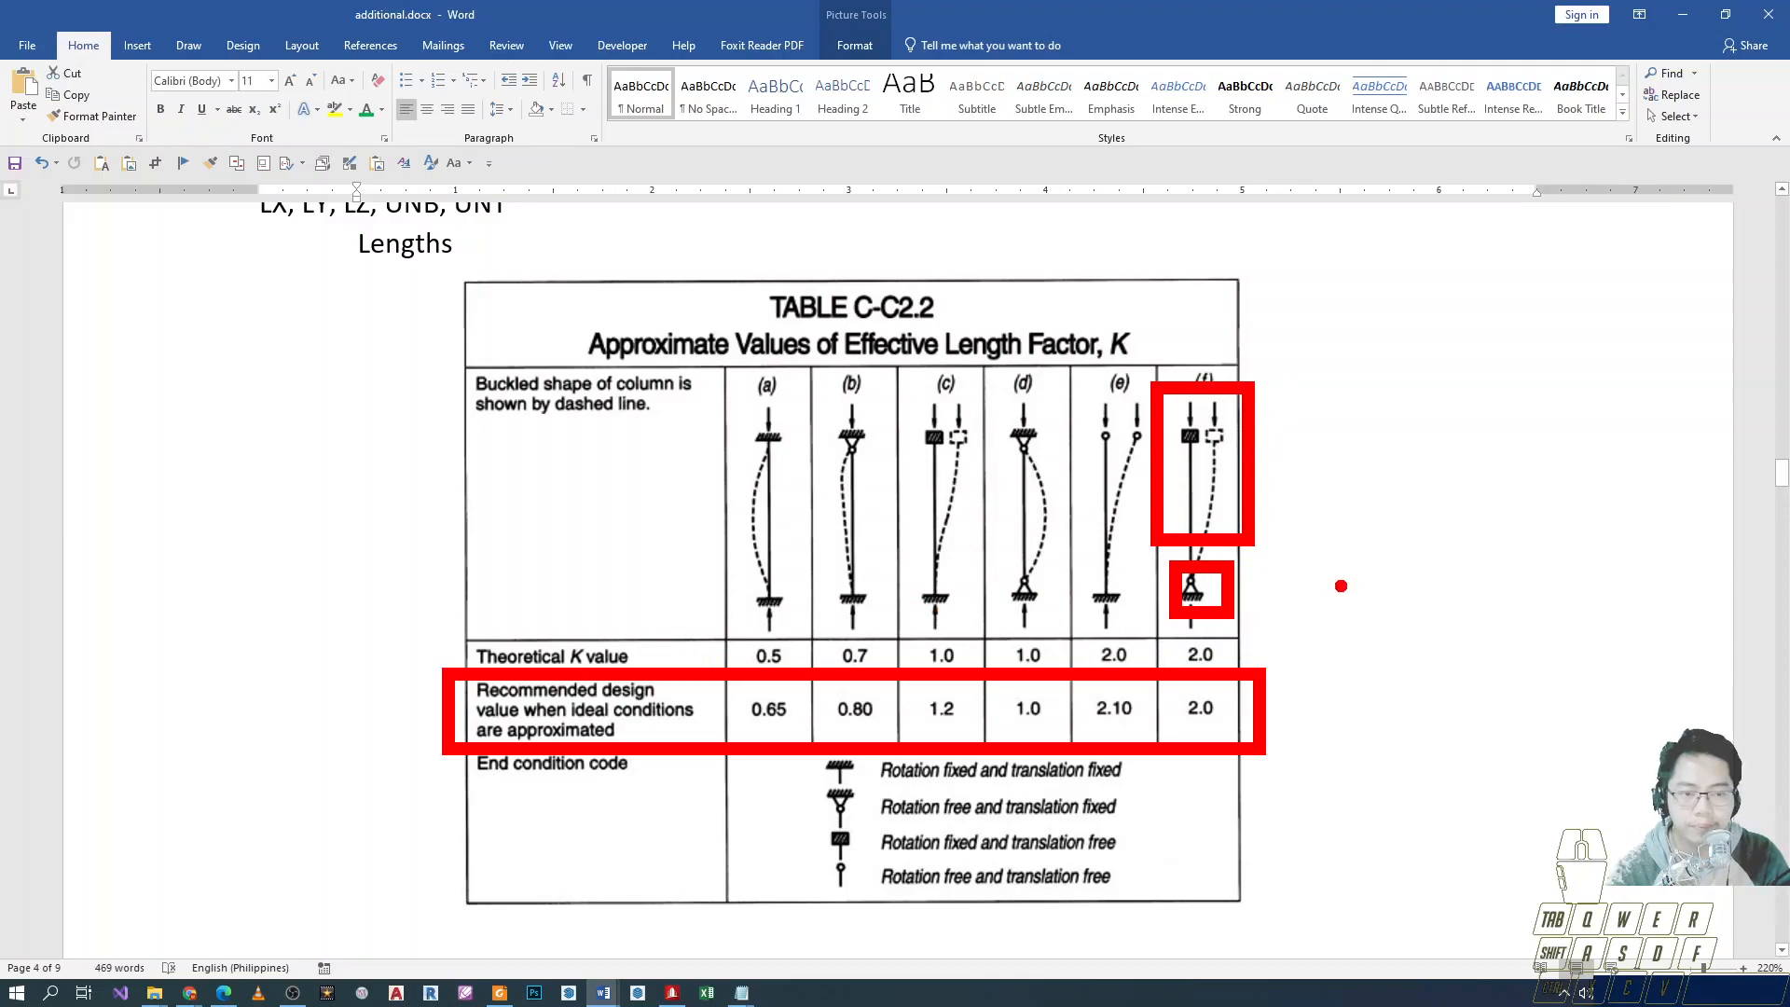
mouse_move(1165, 672)
left_mouse_down("ctrl")
mouse_move(1241, 746)
mouse_move(1251, 731)
left_mouse_up("ctrl")
key("Escape")
key("alt+Tab")
key("alt+Tab")
key("alt+Tab")
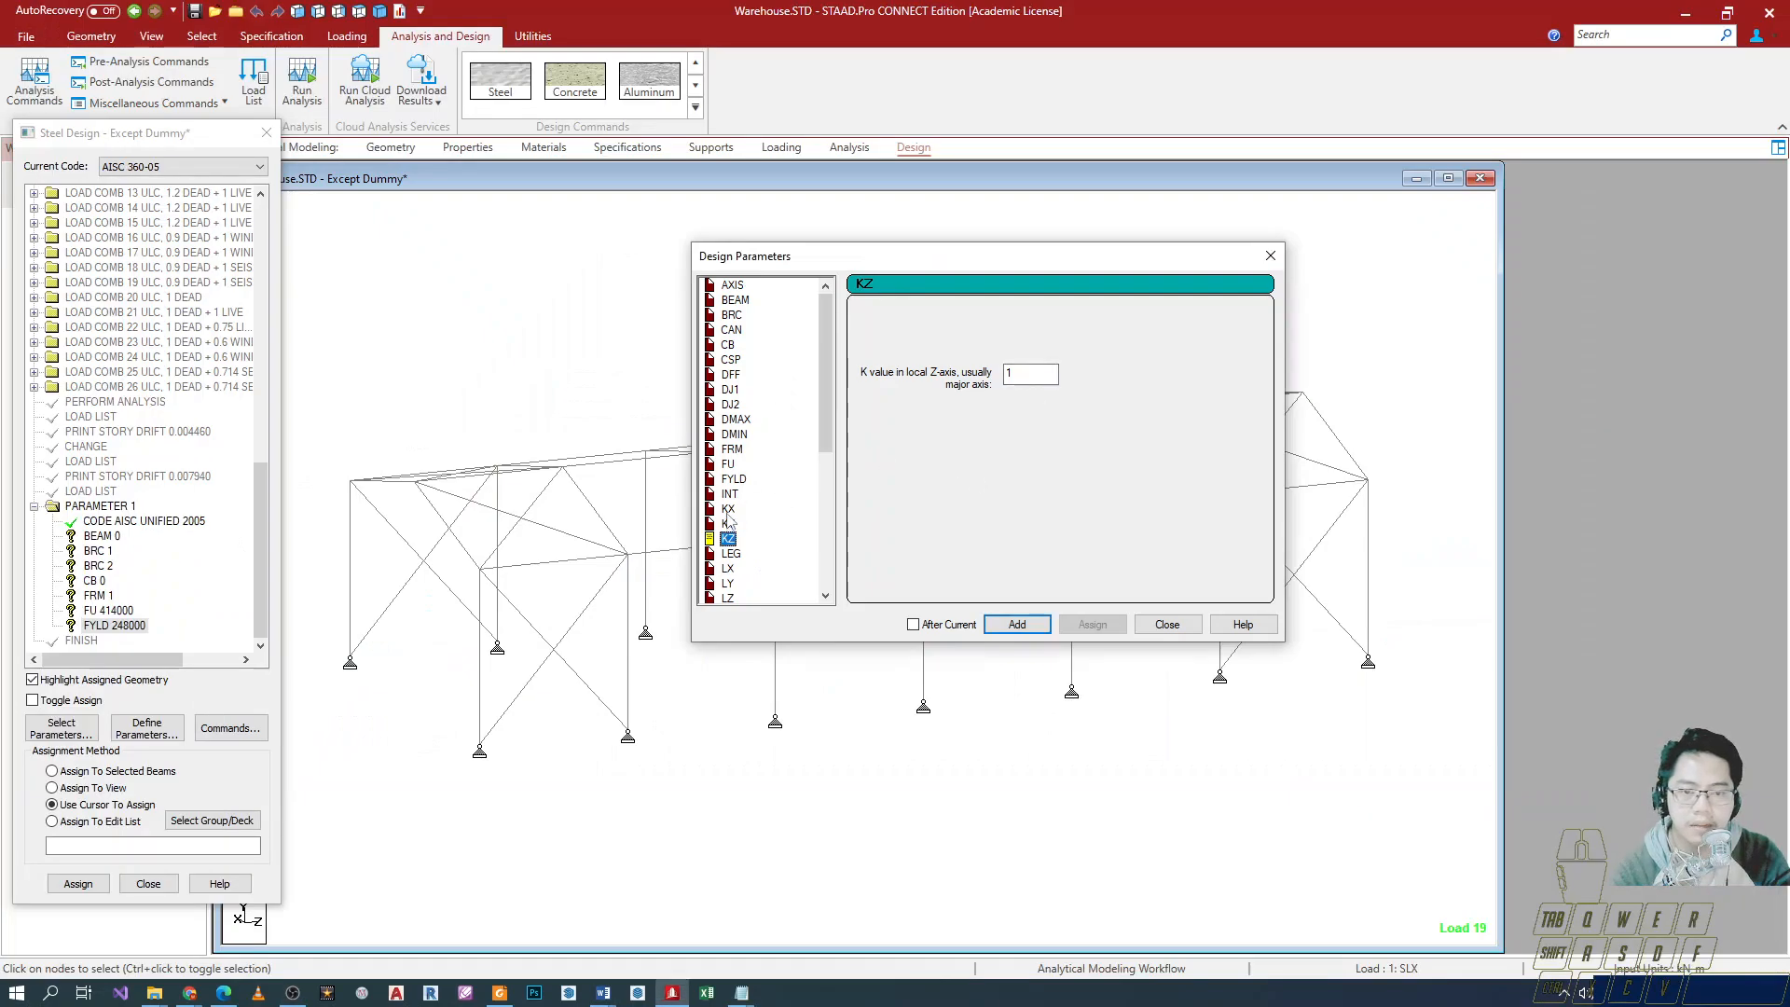
Check the KX factor, and add the KY parameter with a value of 2.
left_click(729, 509)
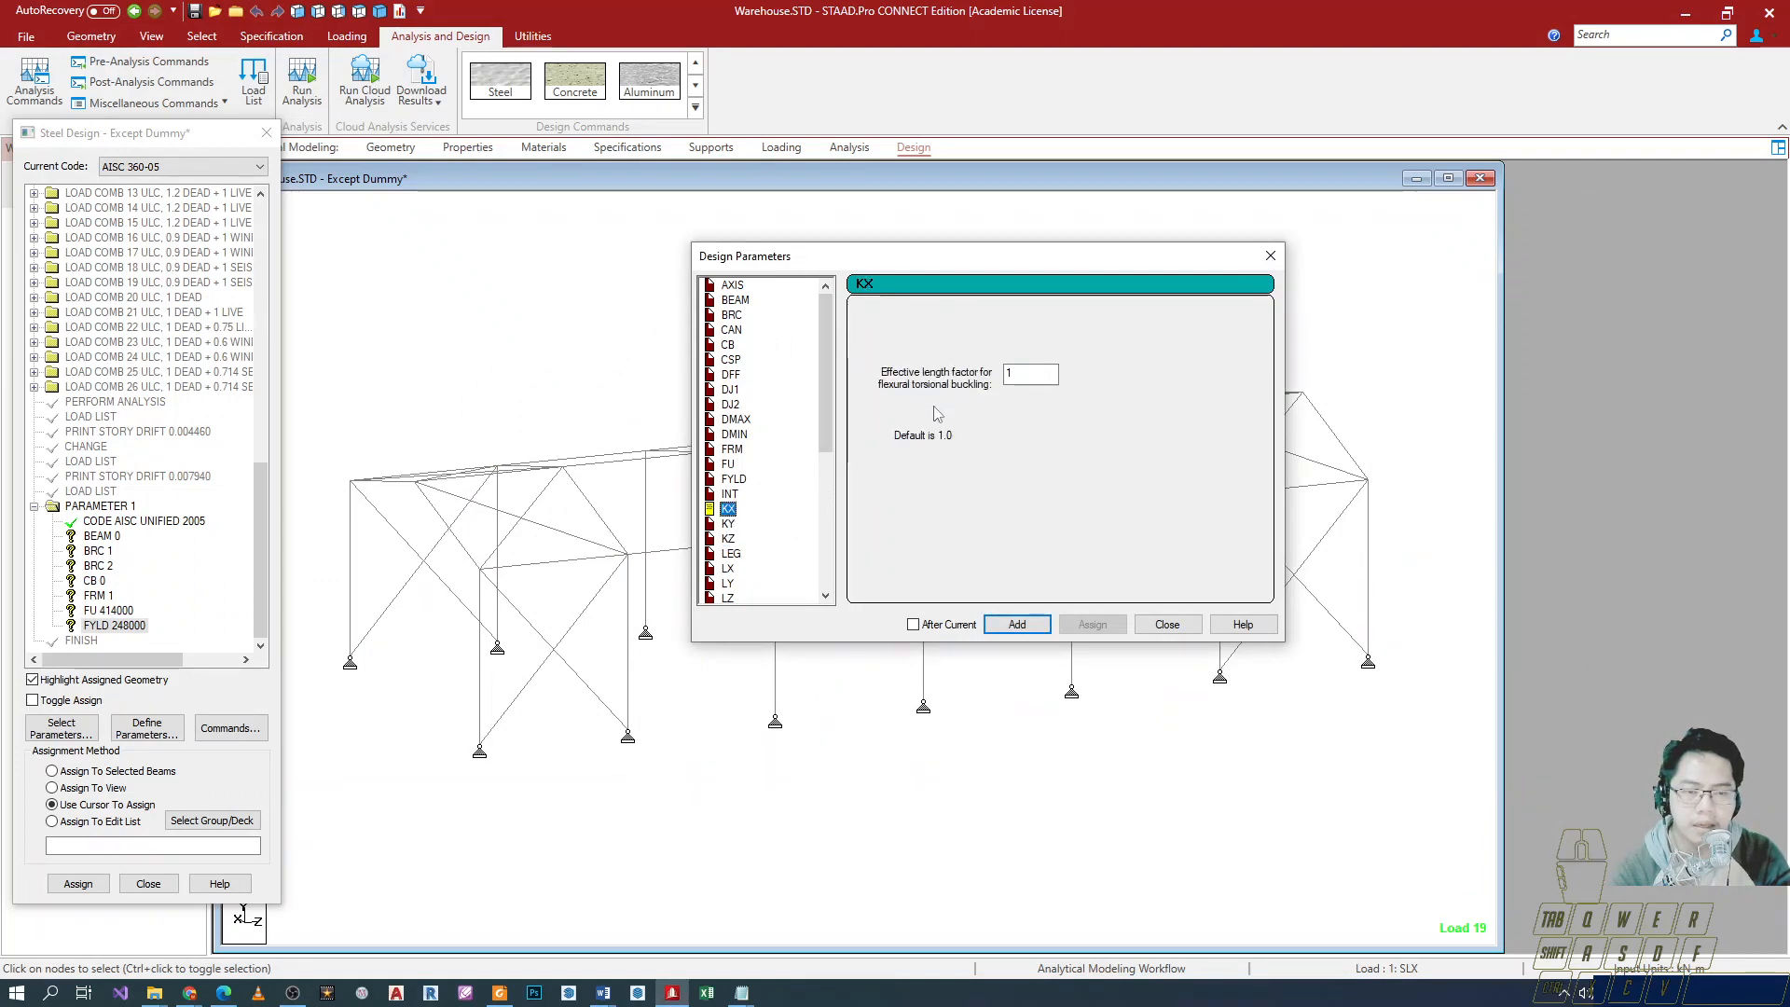
key("Tab")
left_click(728, 539)
left_click(728, 524)
key("Tab")
type("2")
left_click(1017, 624)
Add the KZ parameter with a value of 2 for the major axis.
double_click(1026, 374)
type("2")
left_click(1017, 624)
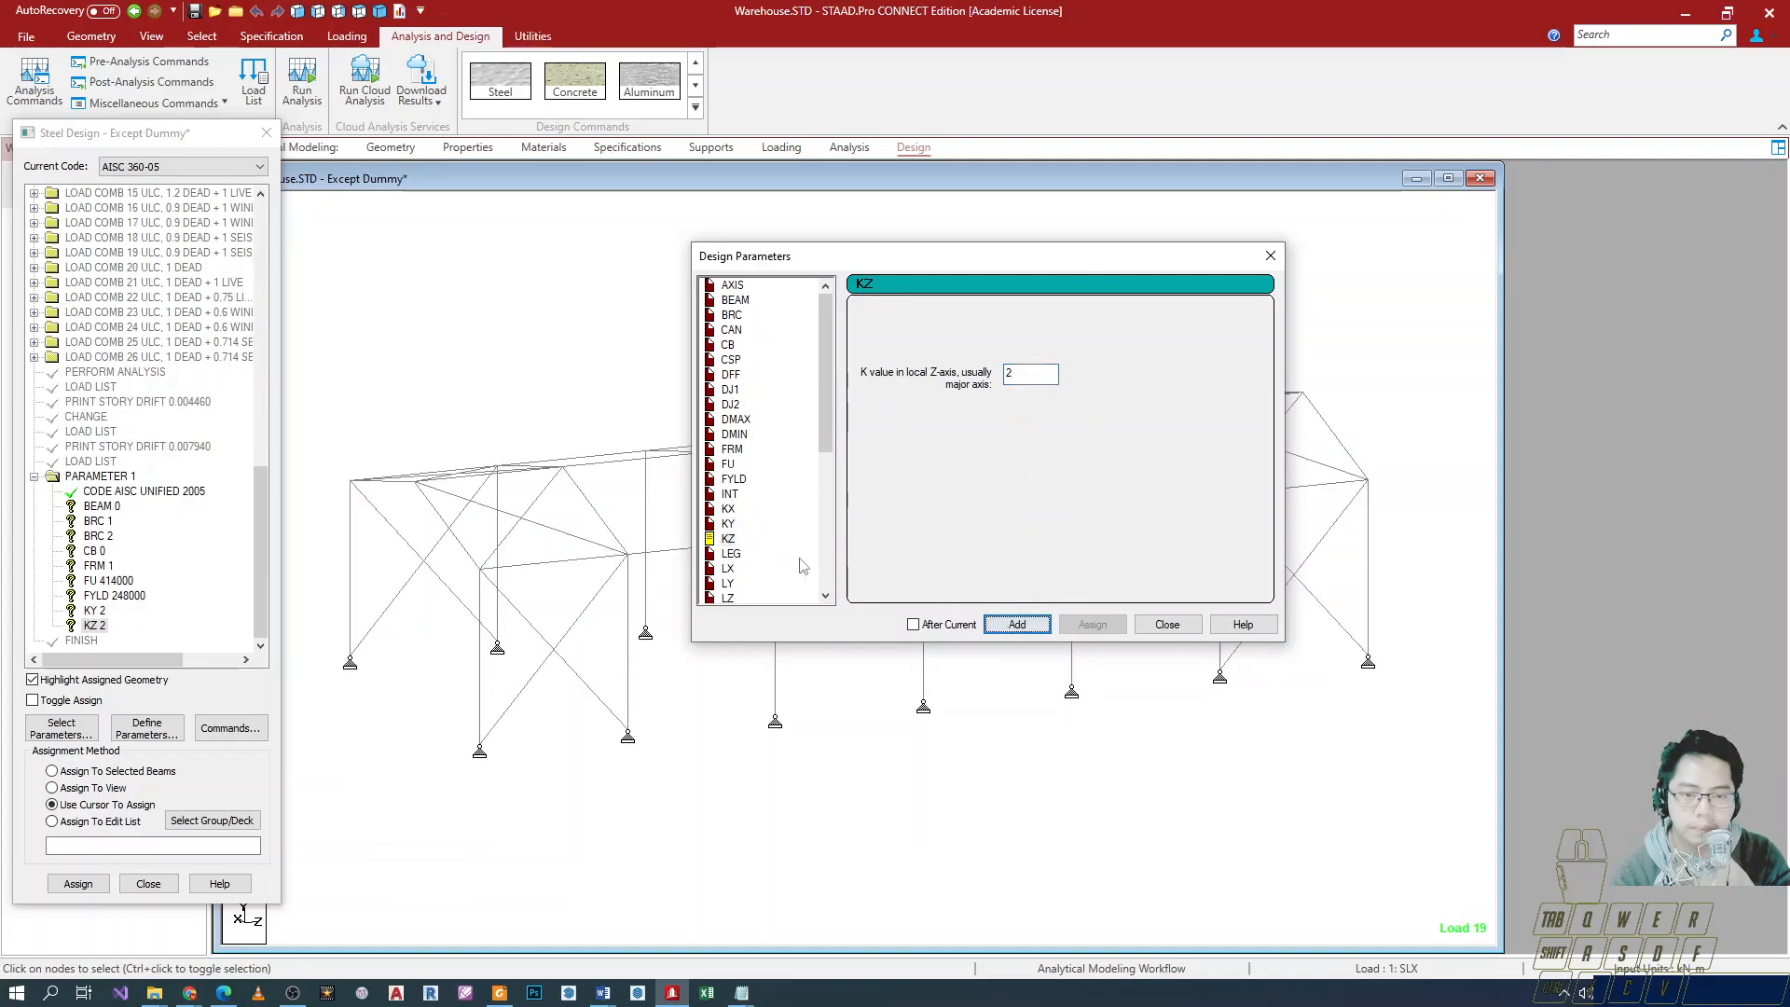
Examine the LEG, LY and LZ parameters, and move the Design Parameters dialog away from the middle of the model.
left_click(751, 554)
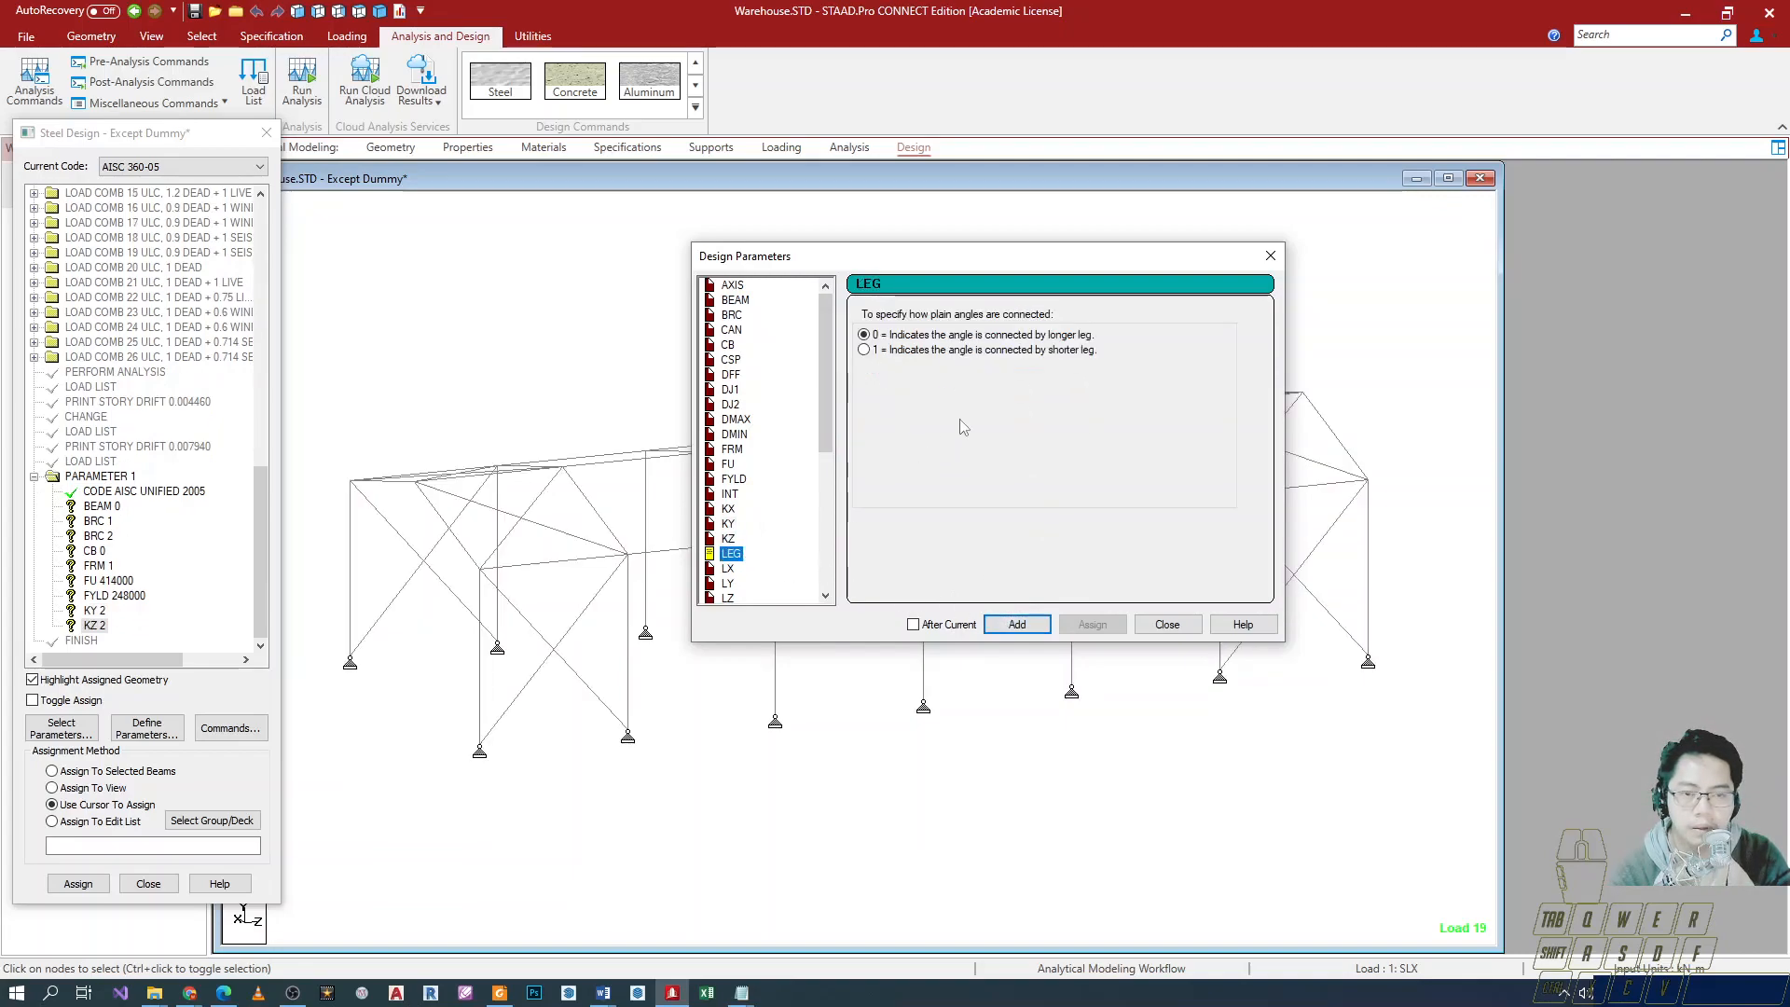
scroll(794, 494, "down", 2)
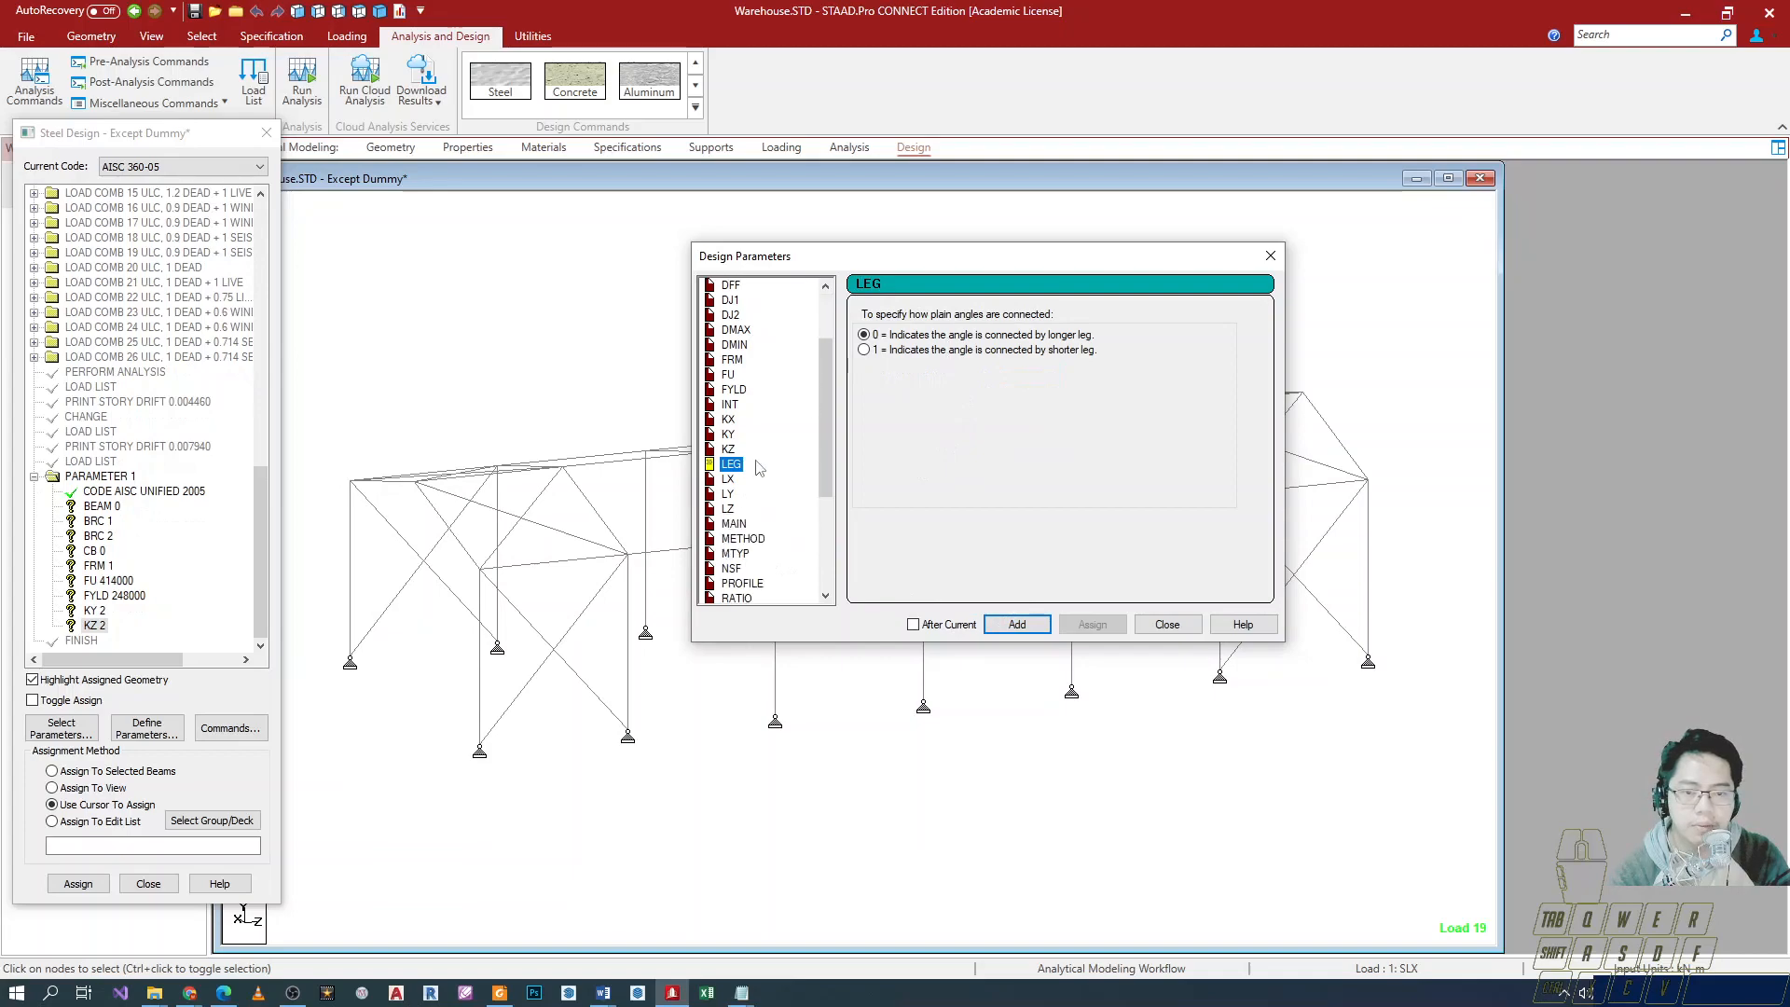
left_click(727, 493)
left_click(729, 508)
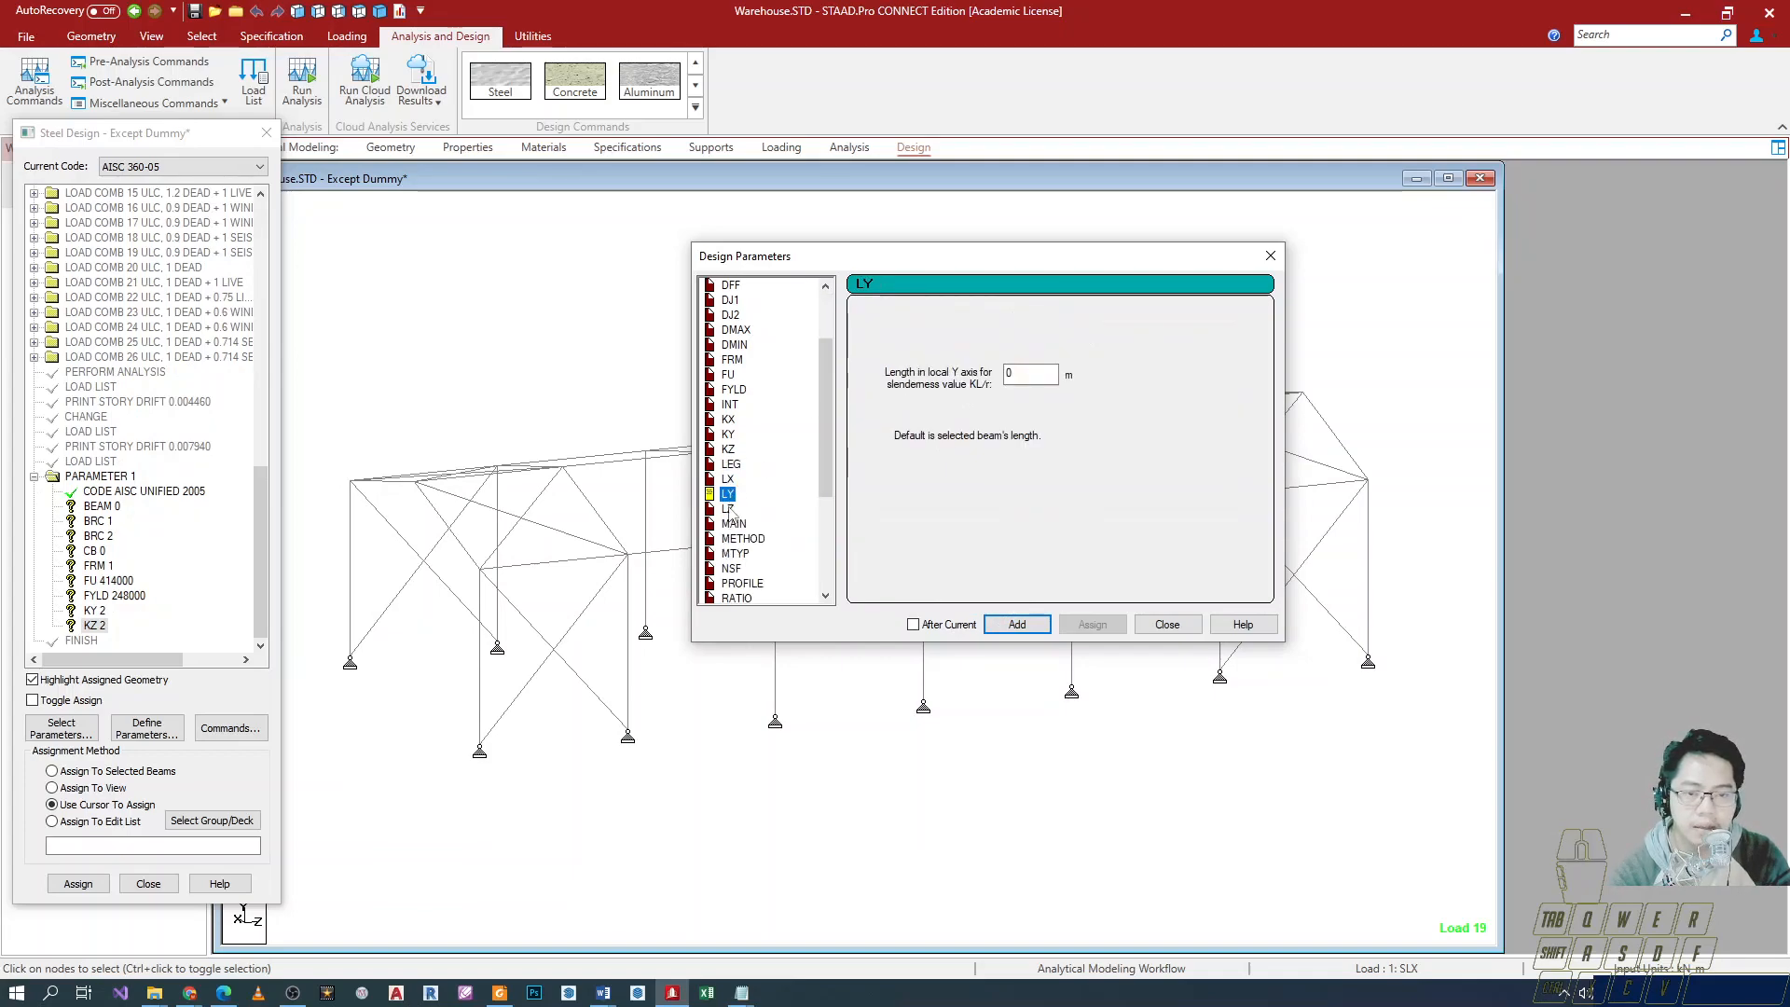
left_click_drag(937, 256, 1354, 329)
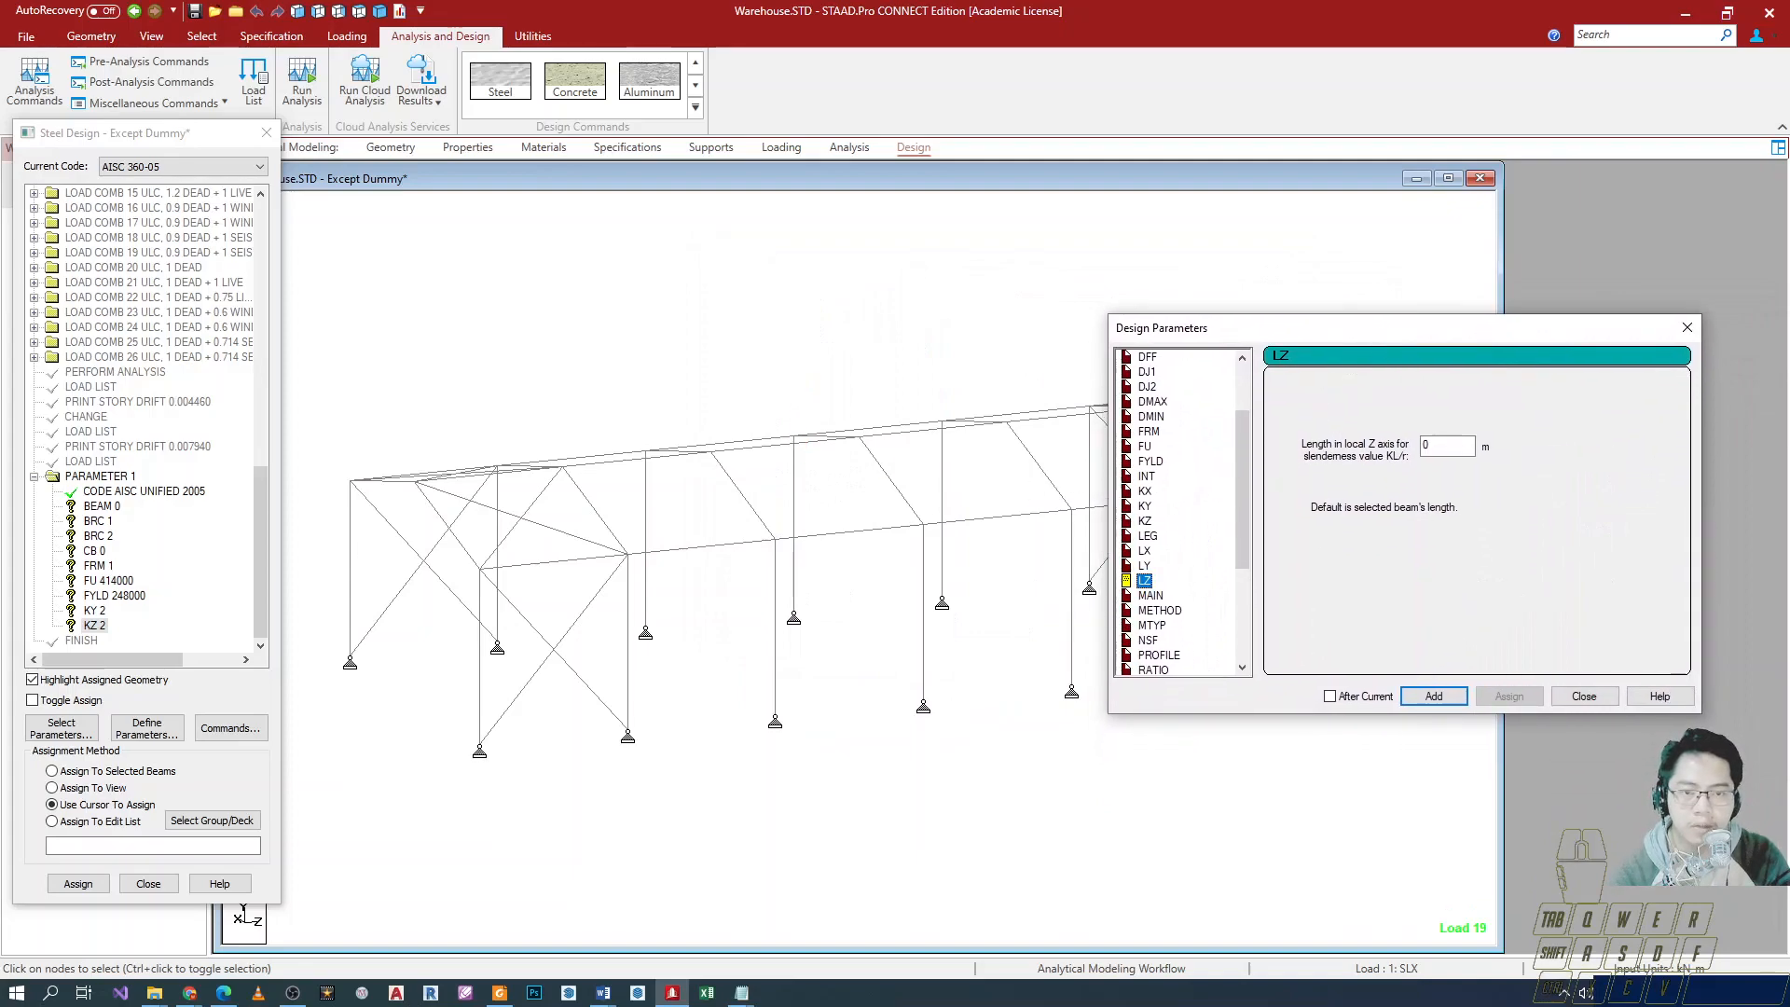
left_click_drag(797, 281, 800, 299)
mouse_move(800, 816)
left_mouse_down()
mouse_move(801, 848)
mouse_move(817, 818)
mouse_move(936, 931)
left_mouse_up()
left_click_drag(810, 300, 1054, 460)
left_click_drag(783, 264, 788, 802)
mouse_move(778, 585)
left_mouse_down()
mouse_move(809, 602)
mouse_move(541, 623)
left_mouse_up()
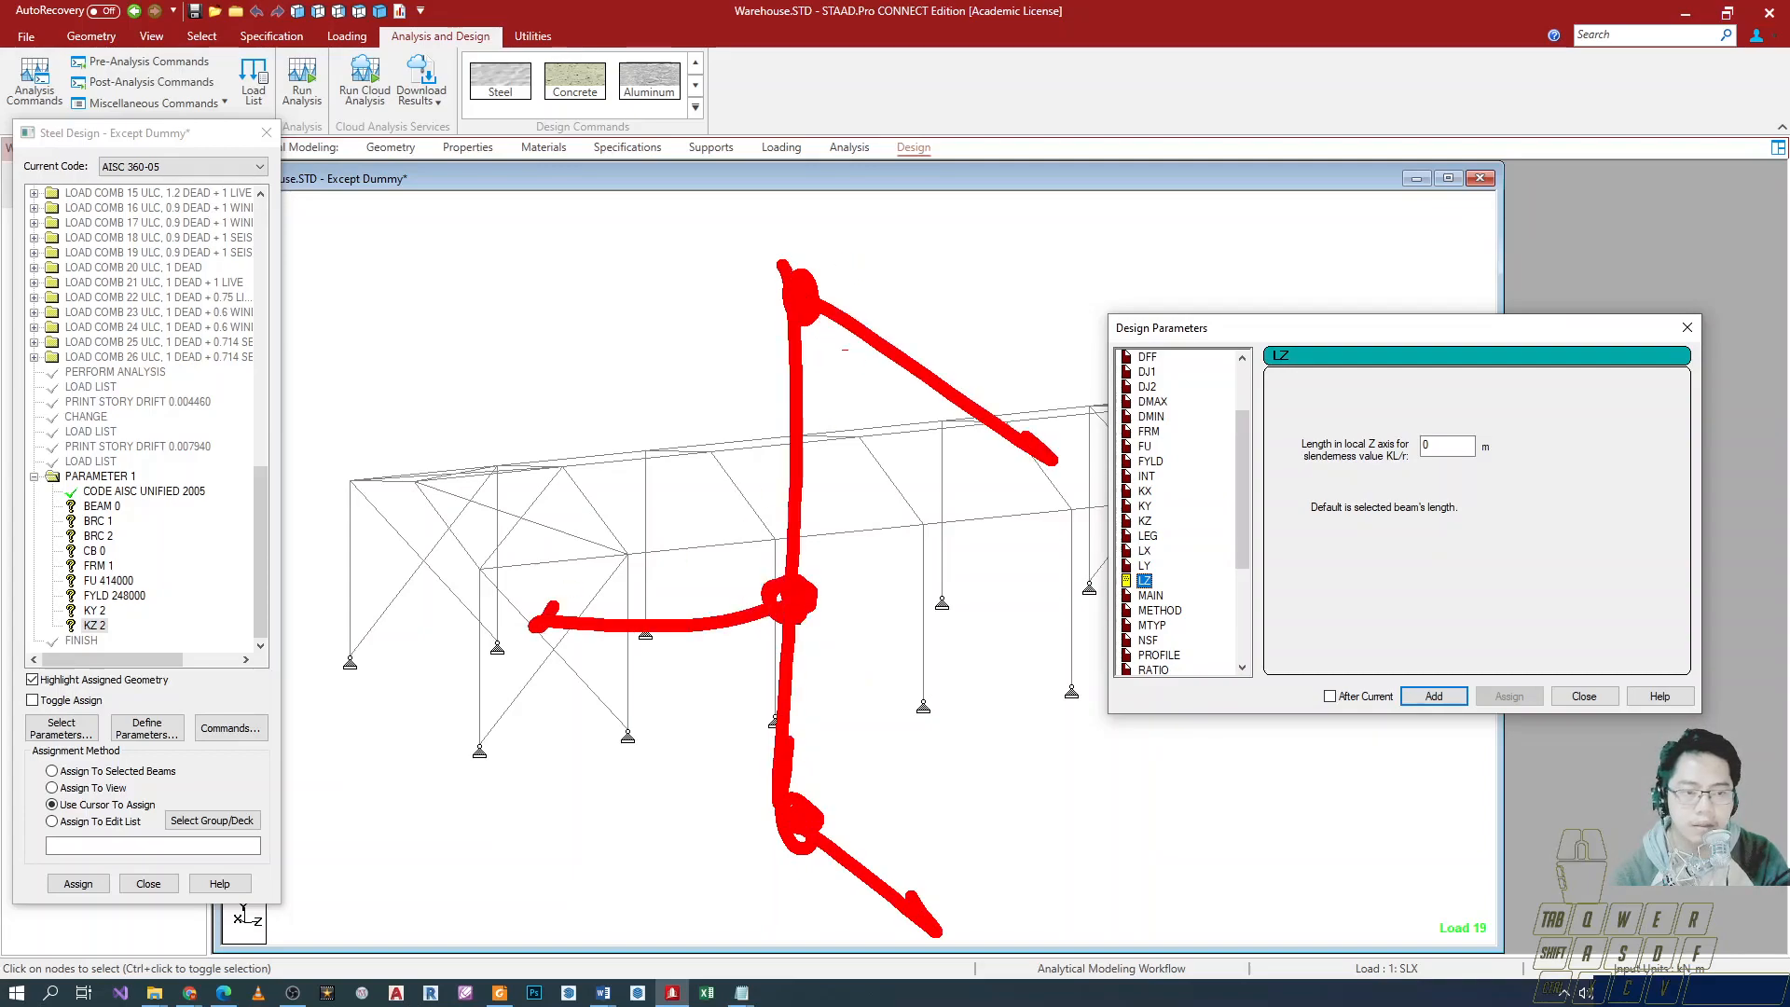
mouse_move(1143, 553)
left_mouse_down()
mouse_move(1156, 620)
mouse_move(1114, 545)
left_mouse_up()
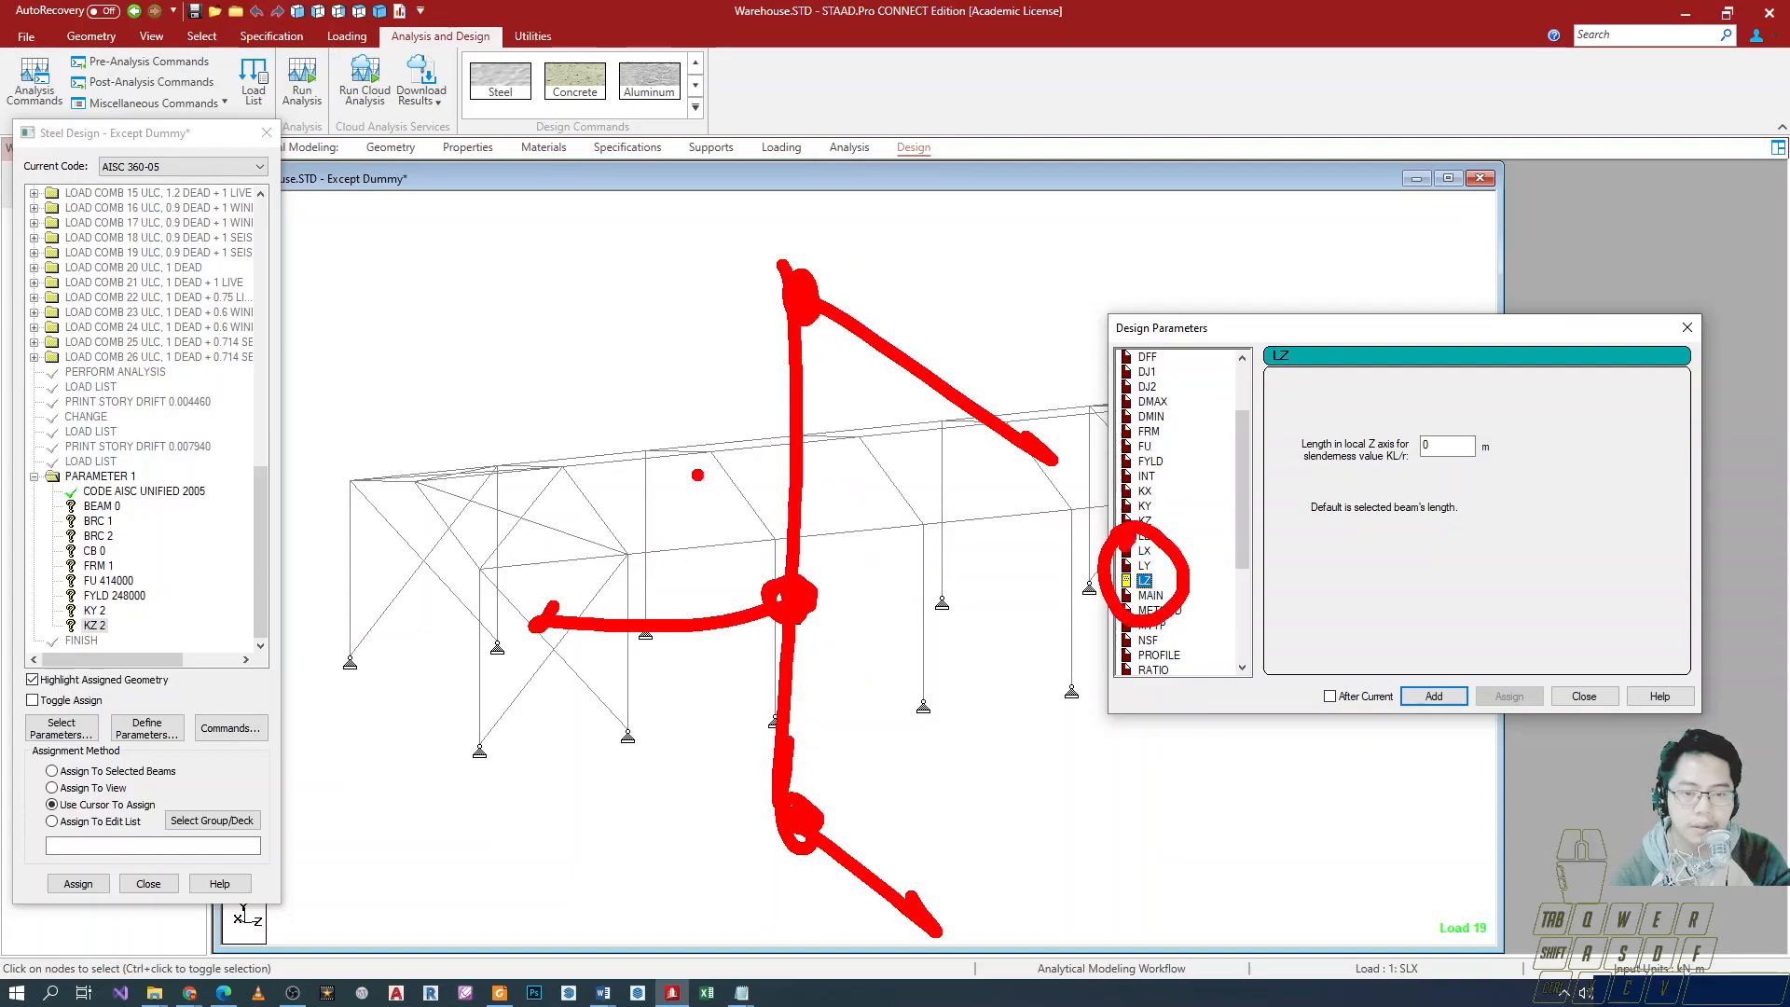
left_click_drag(813, 606, 778, 580)
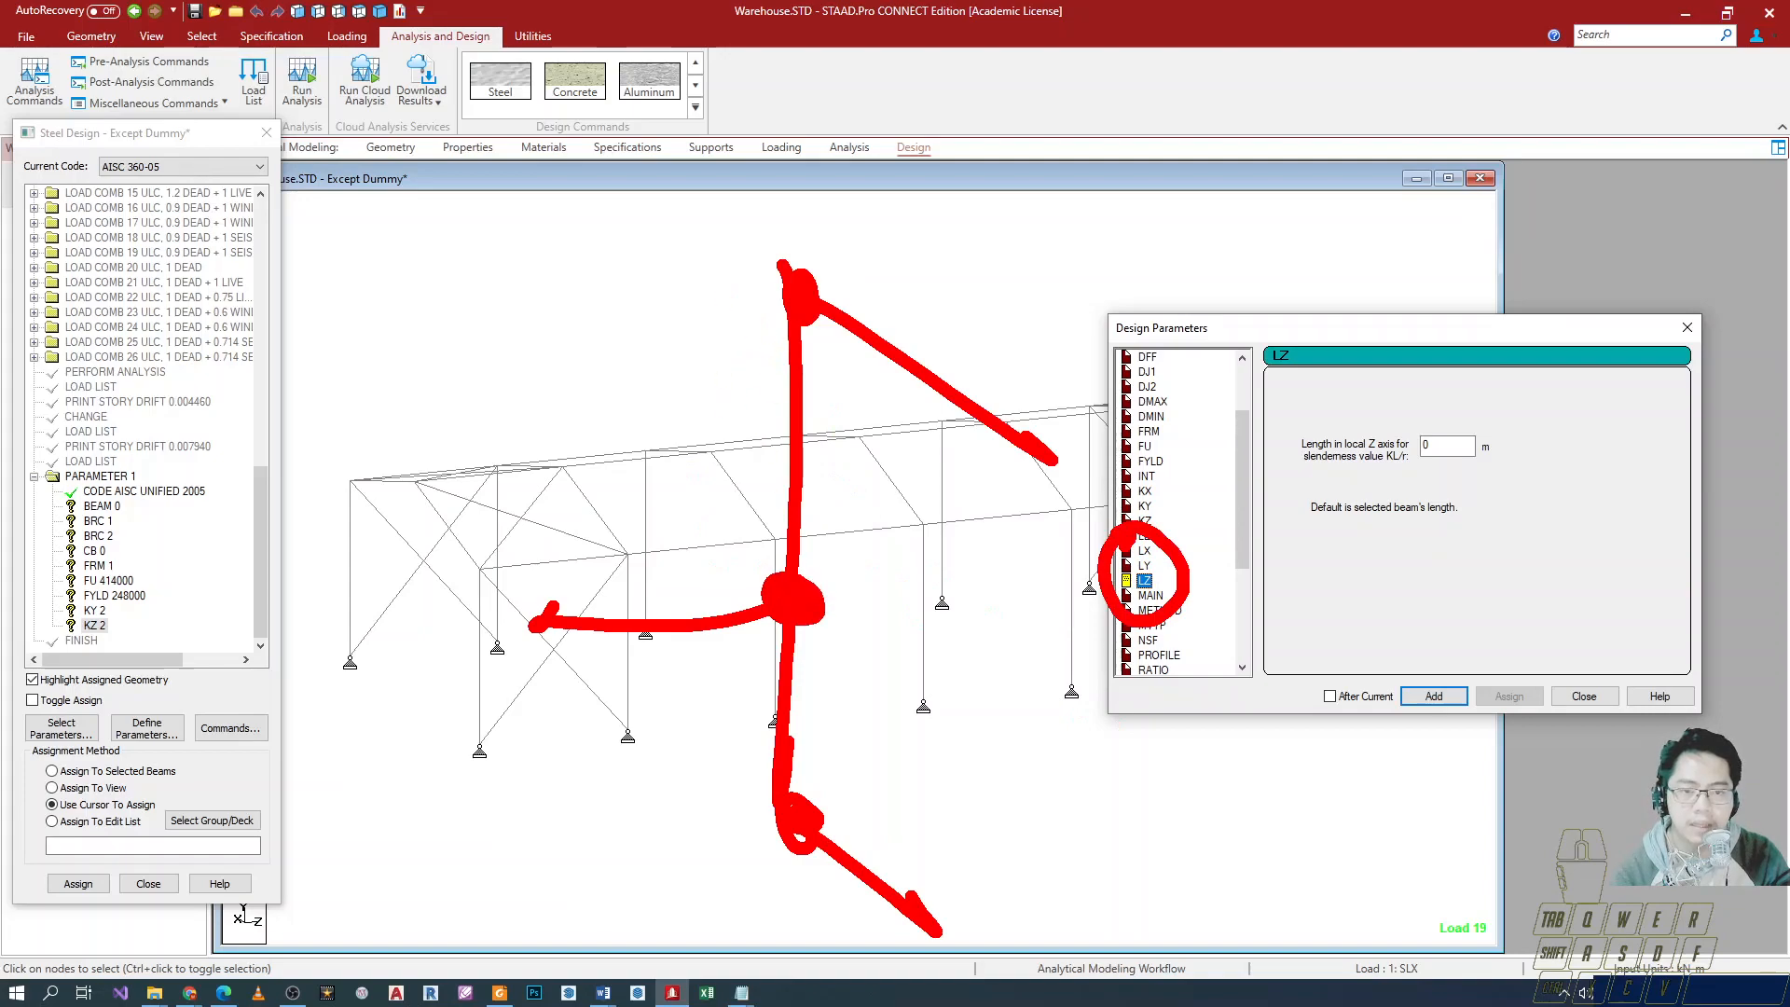
left_click_drag(820, 279, 1077, 259)
mouse_move(819, 800)
left_mouse_down()
mouse_move(1051, 757)
mouse_move(1037, 739)
left_mouse_up()
left_click_drag(983, 215, 971, 819)
left_click_drag(1007, 723, 932, 813)
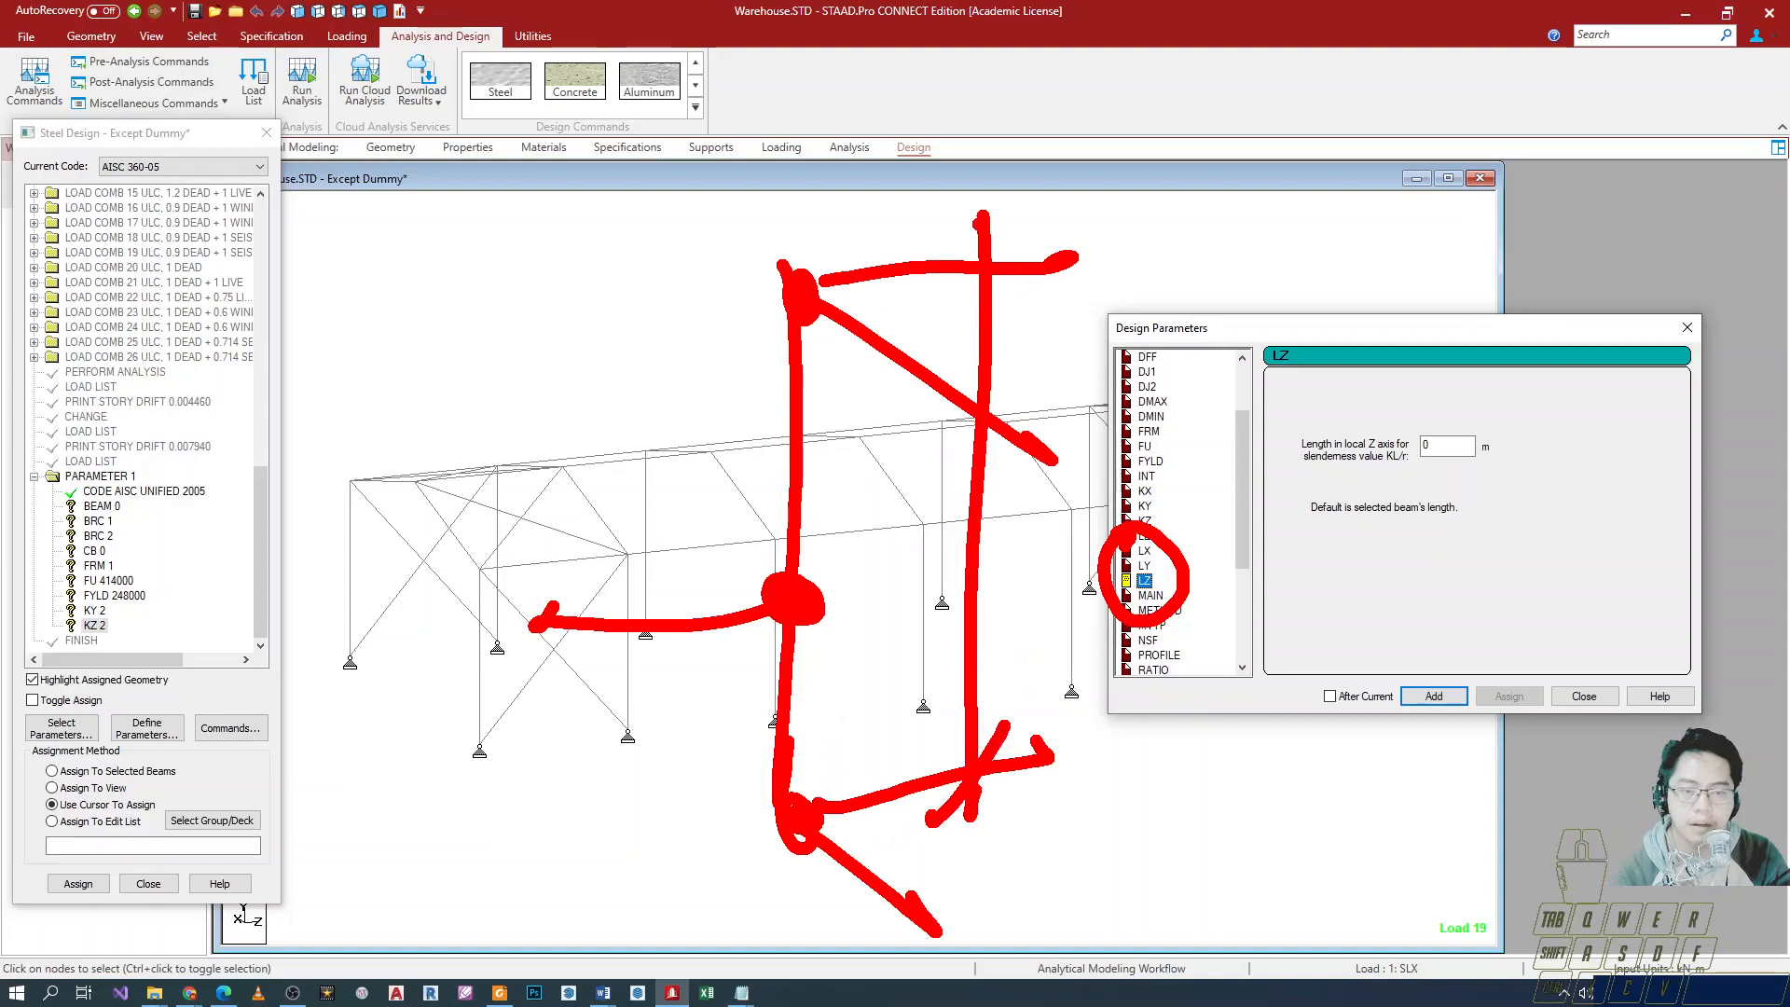
mouse_move(817, 284)
left_mouse_down()
mouse_move(1054, 252)
mouse_move(970, 820)
left_mouse_up()
mouse_move(839, 806)
left_mouse_down()
mouse_move(1060, 739)
mouse_move(941, 803)
left_mouse_up()
left_click_drag(976, 272, 935, 321)
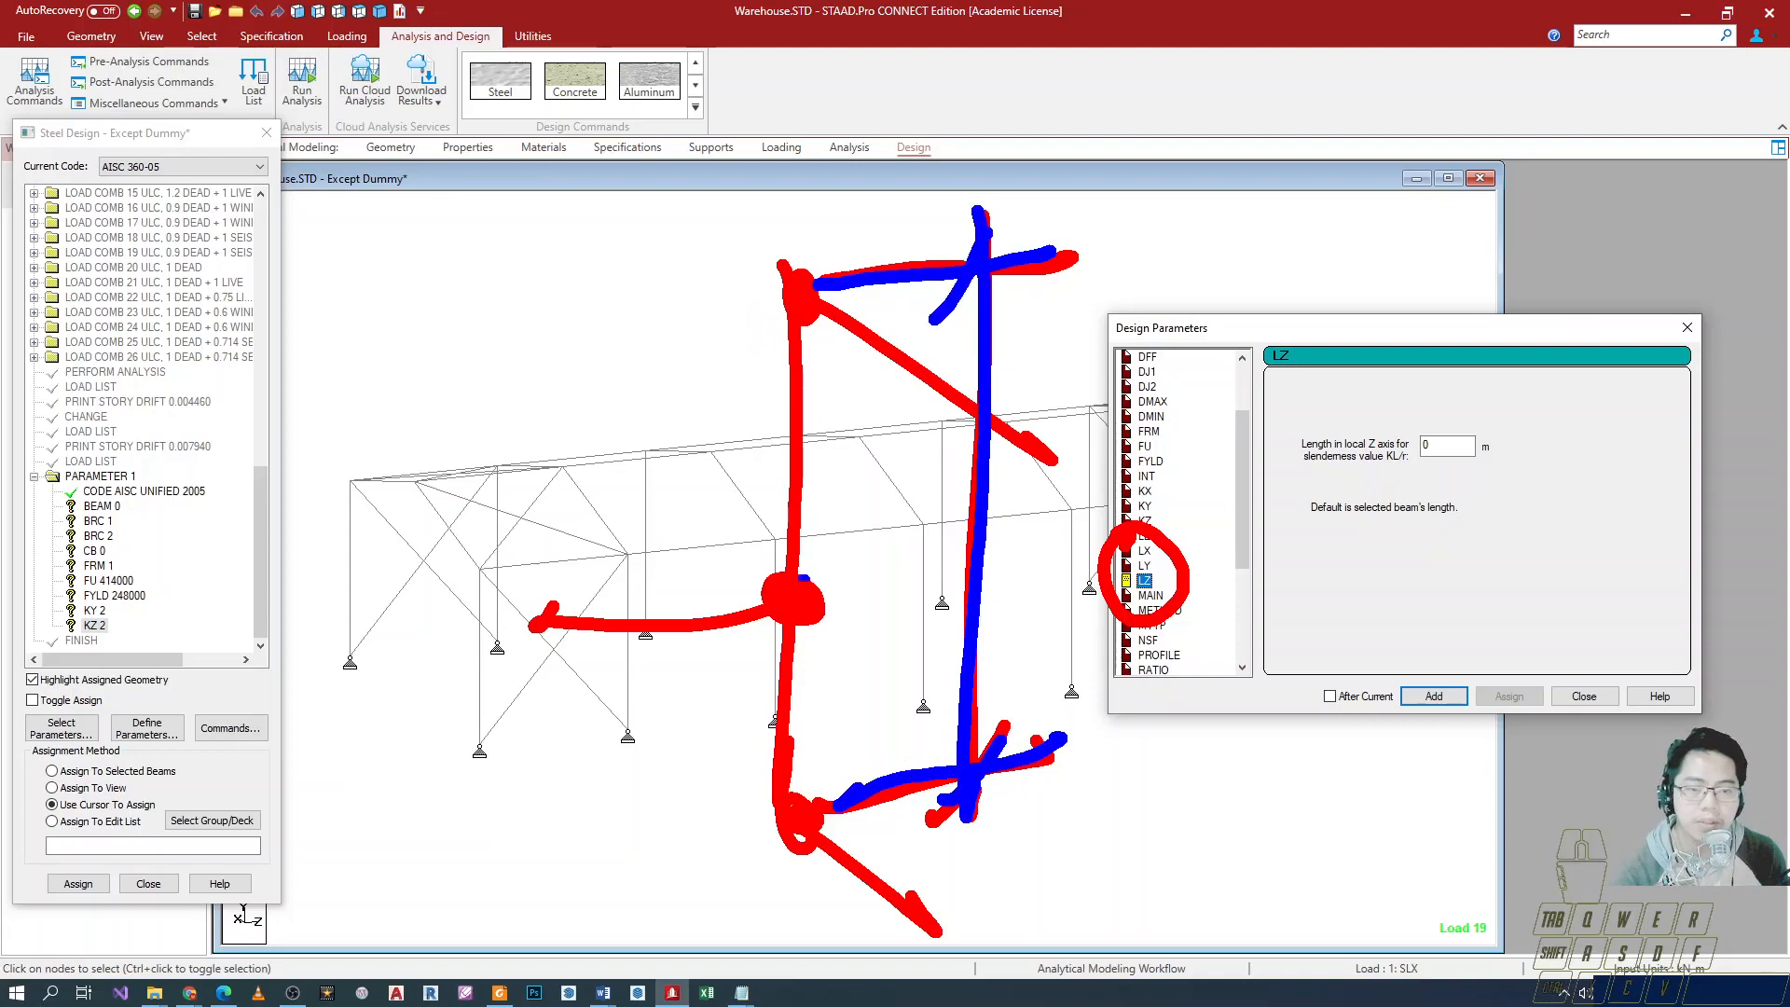
left_click_drag(1156, 527, 1134, 521)
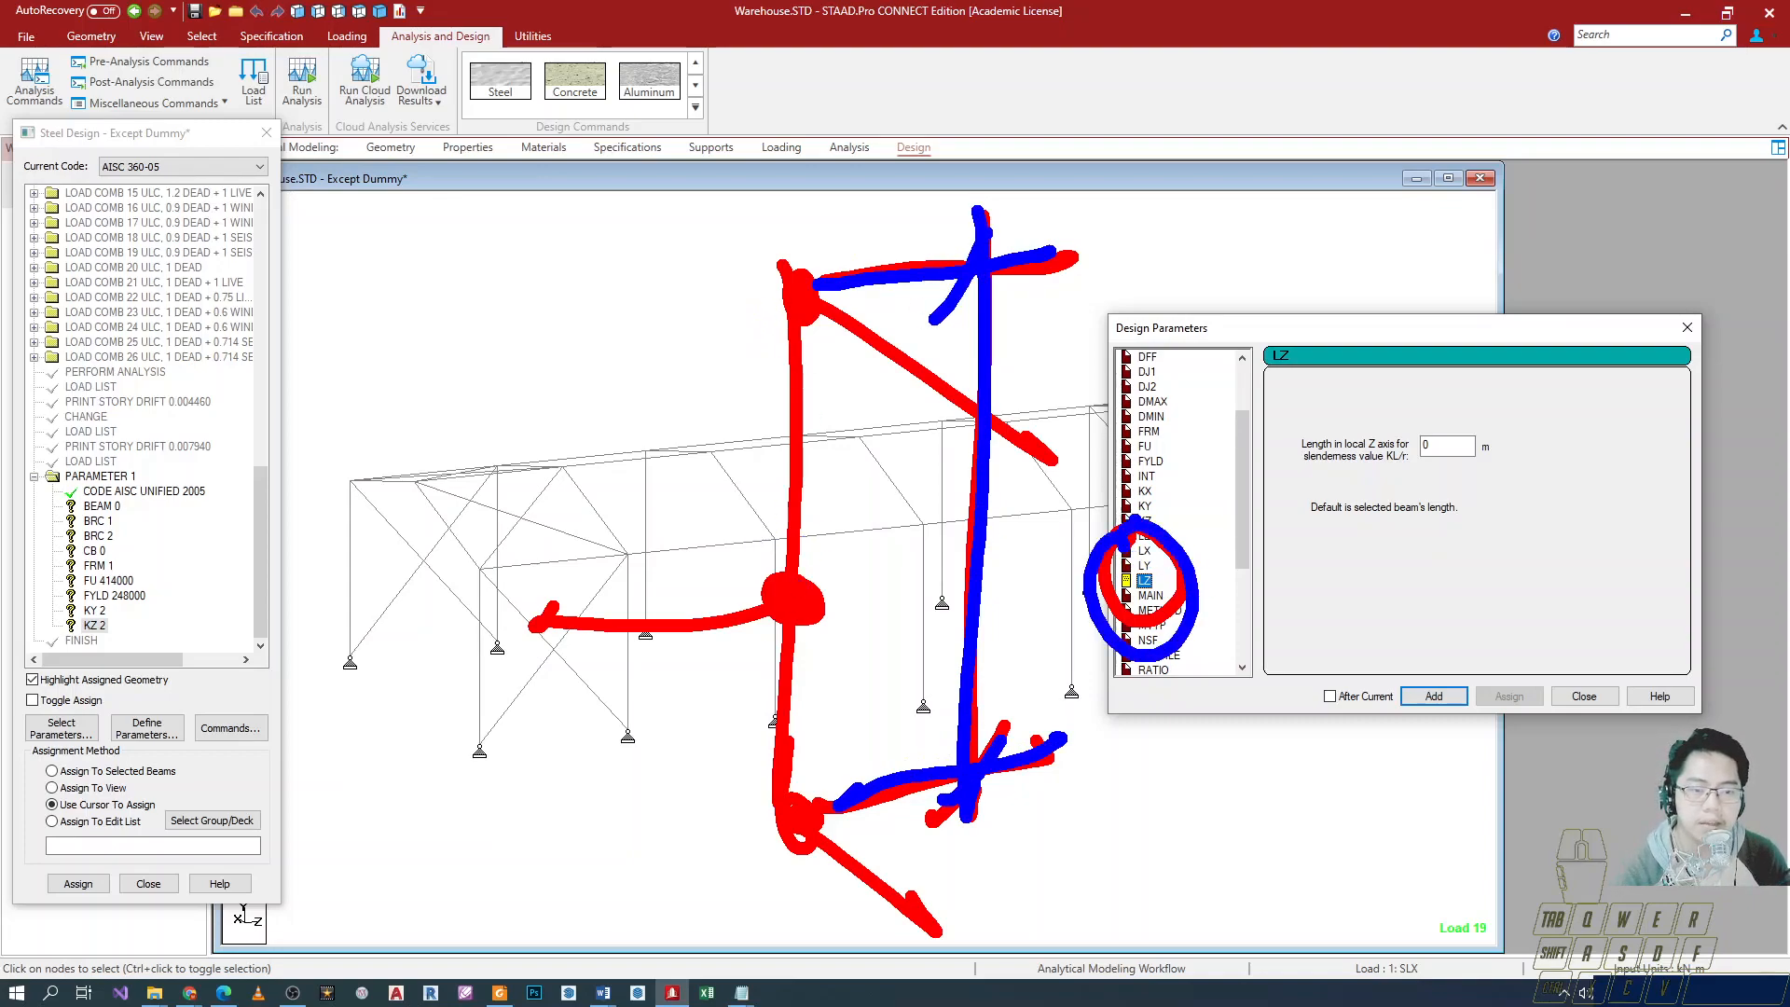
key("Escape")
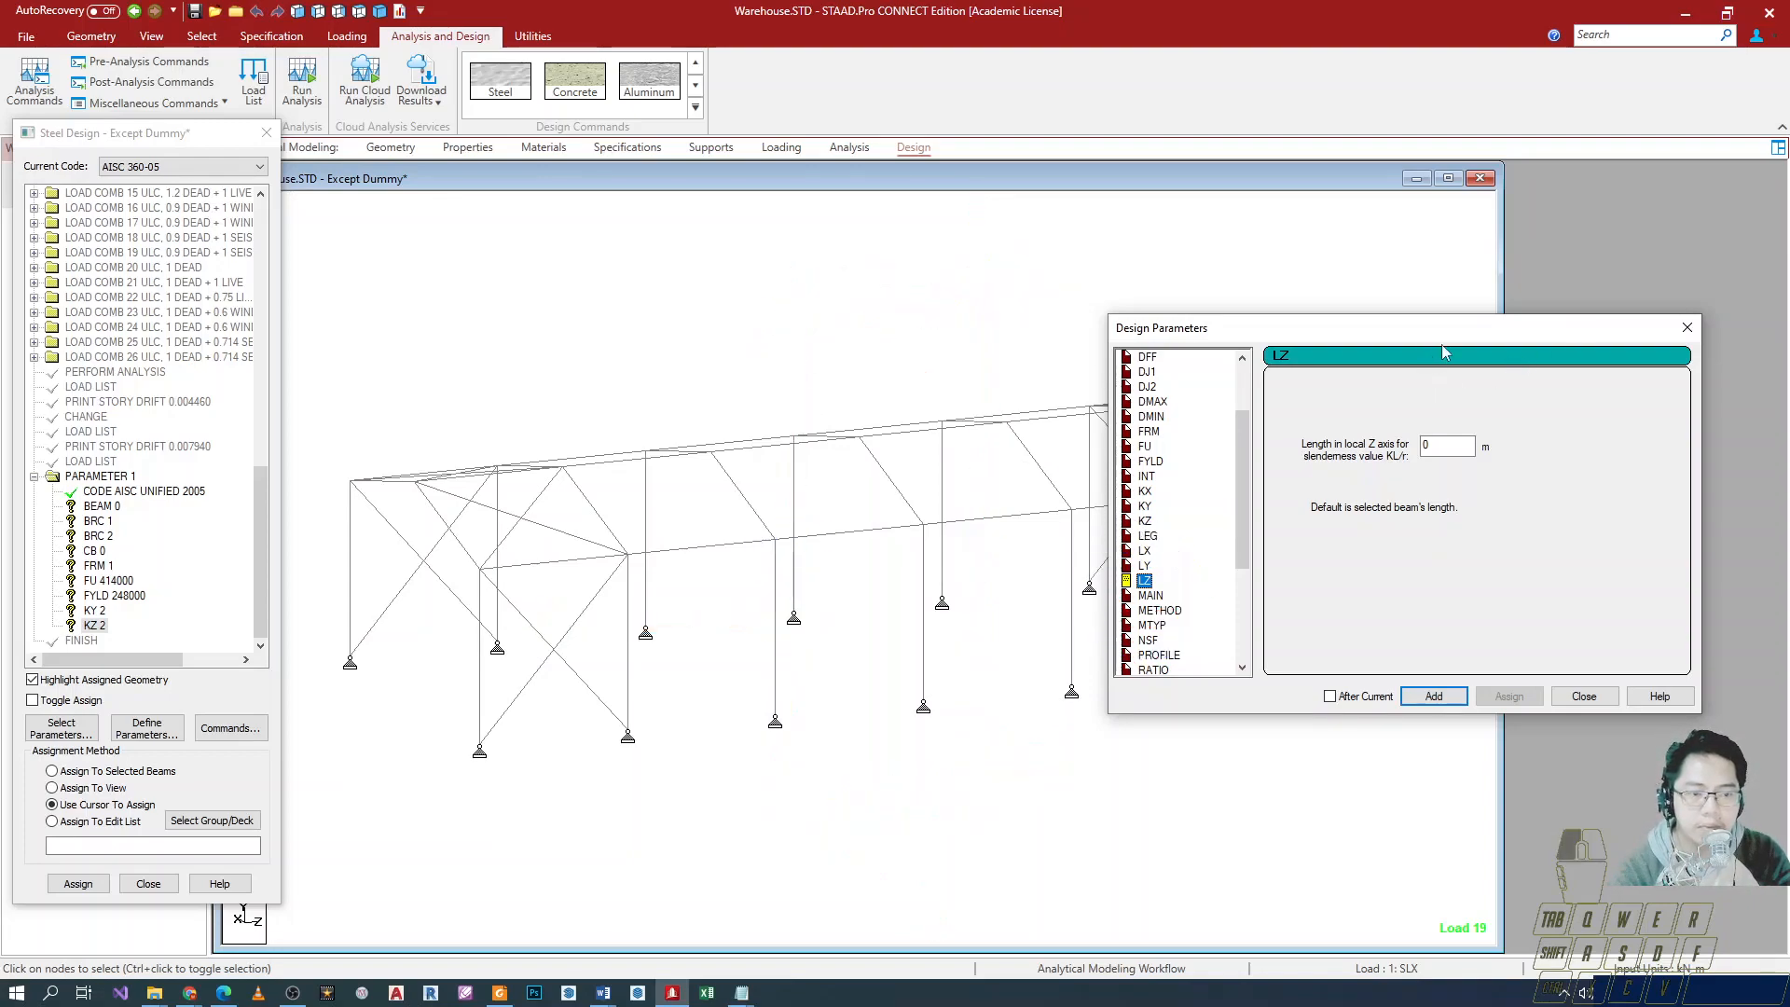
Check the LX and LY parameters, and add the MAIN parameter with an allowable compression L/R of 200.
left_click_drag(1351, 331, 1002, 181)
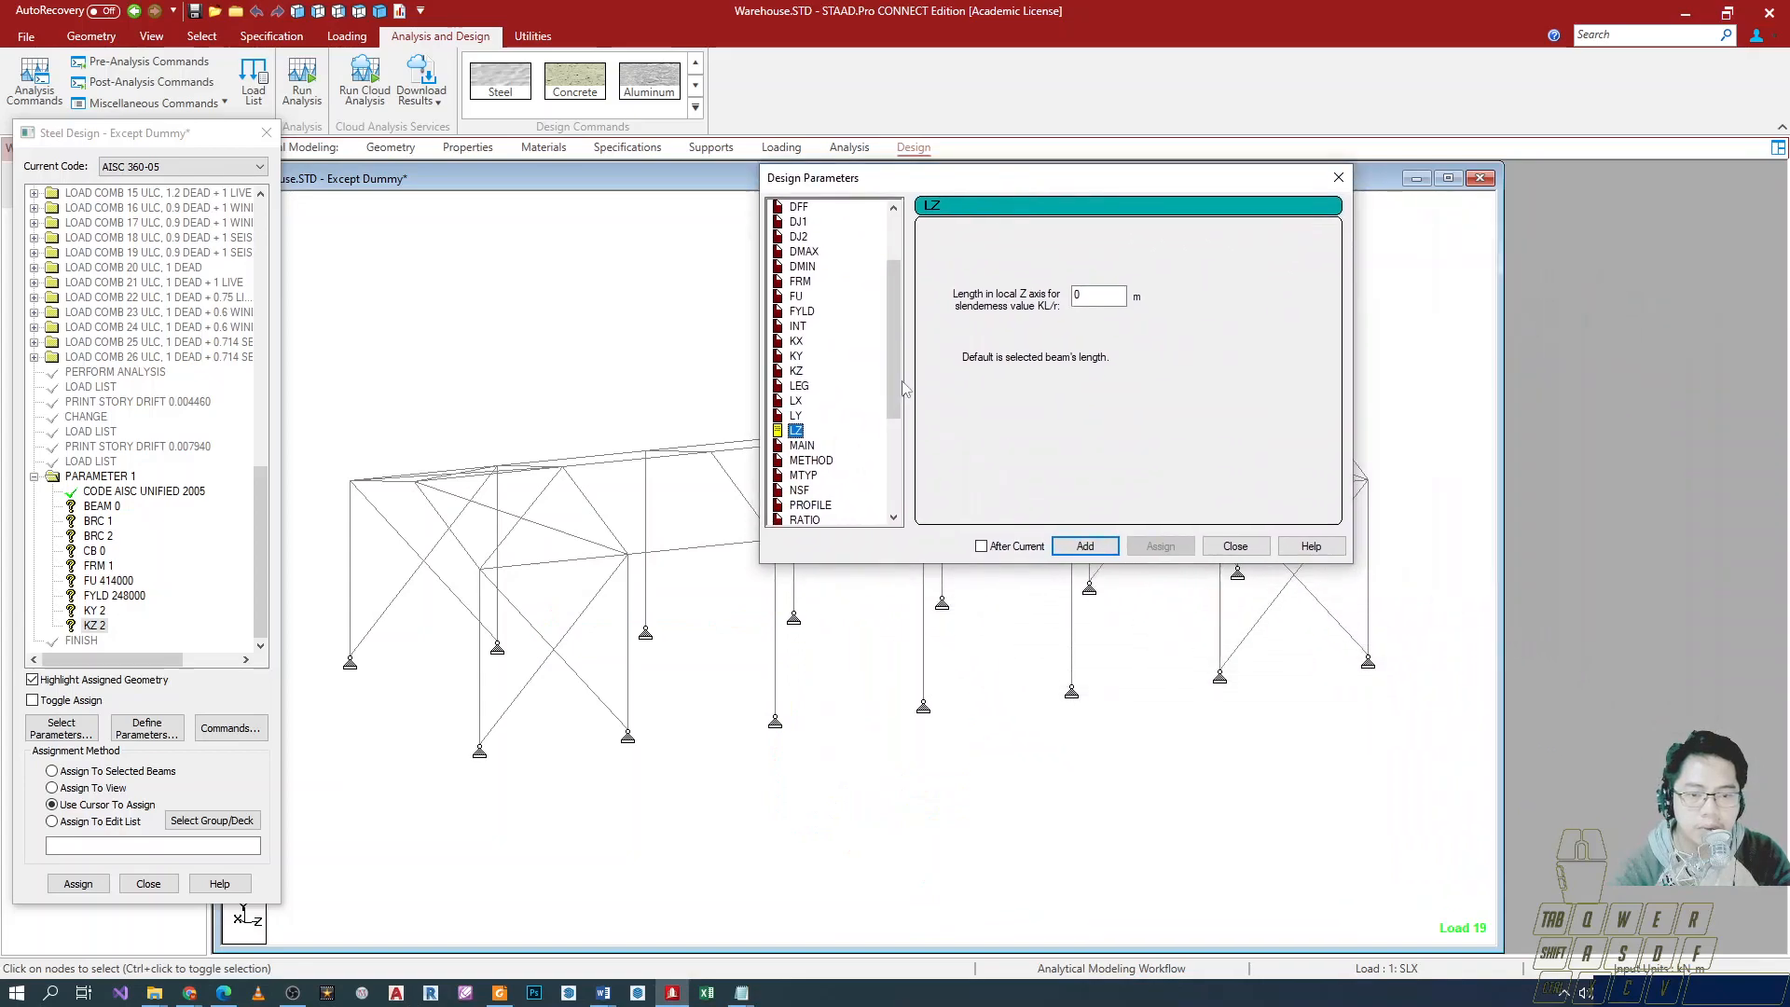
left_click(788, 402)
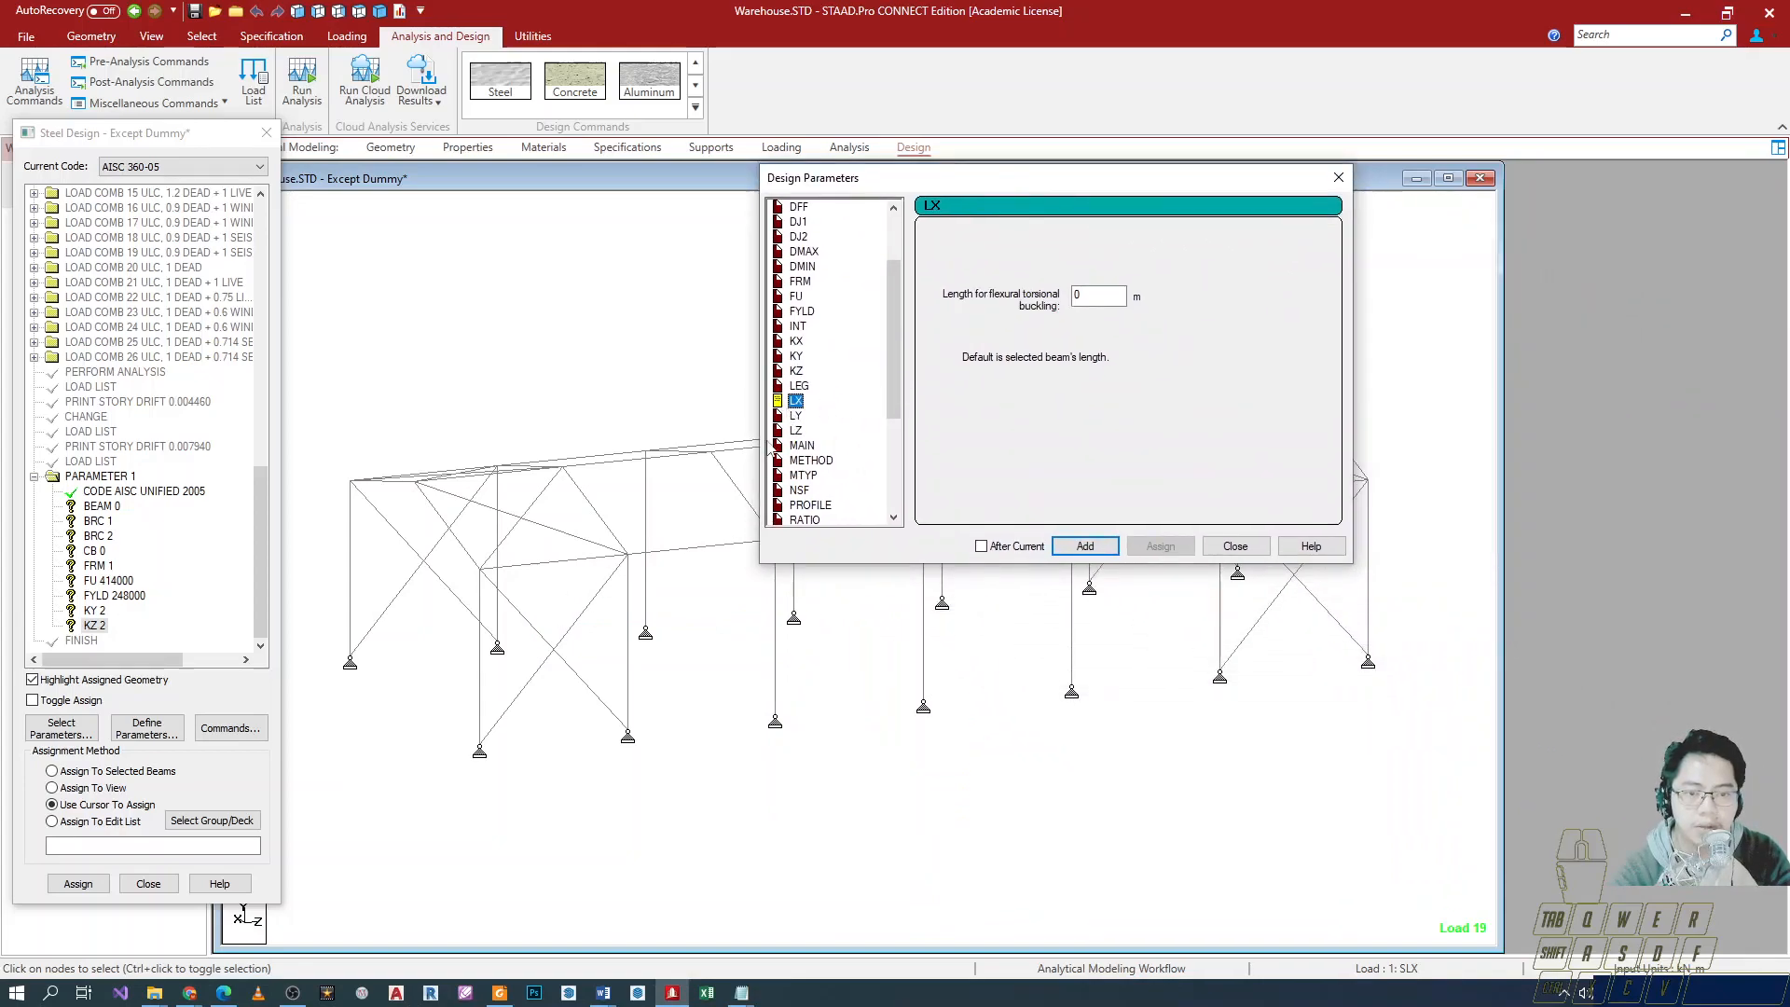
left_click(795, 416)
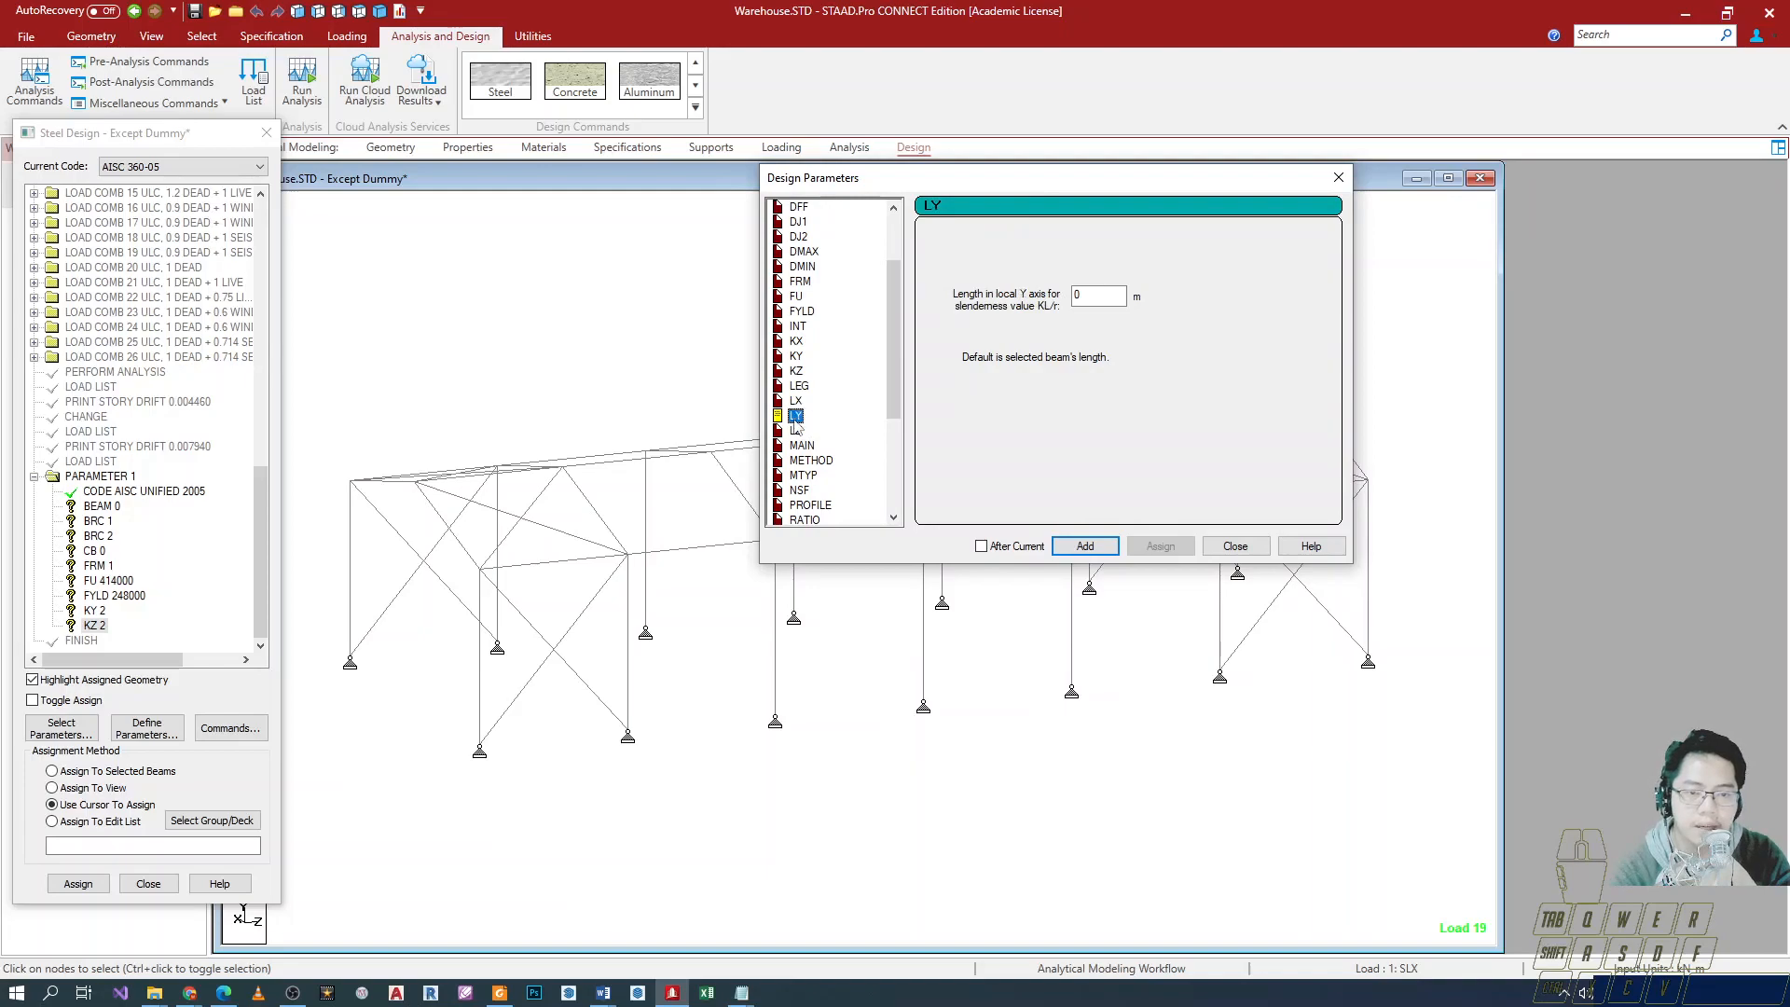
left_click(802, 446)
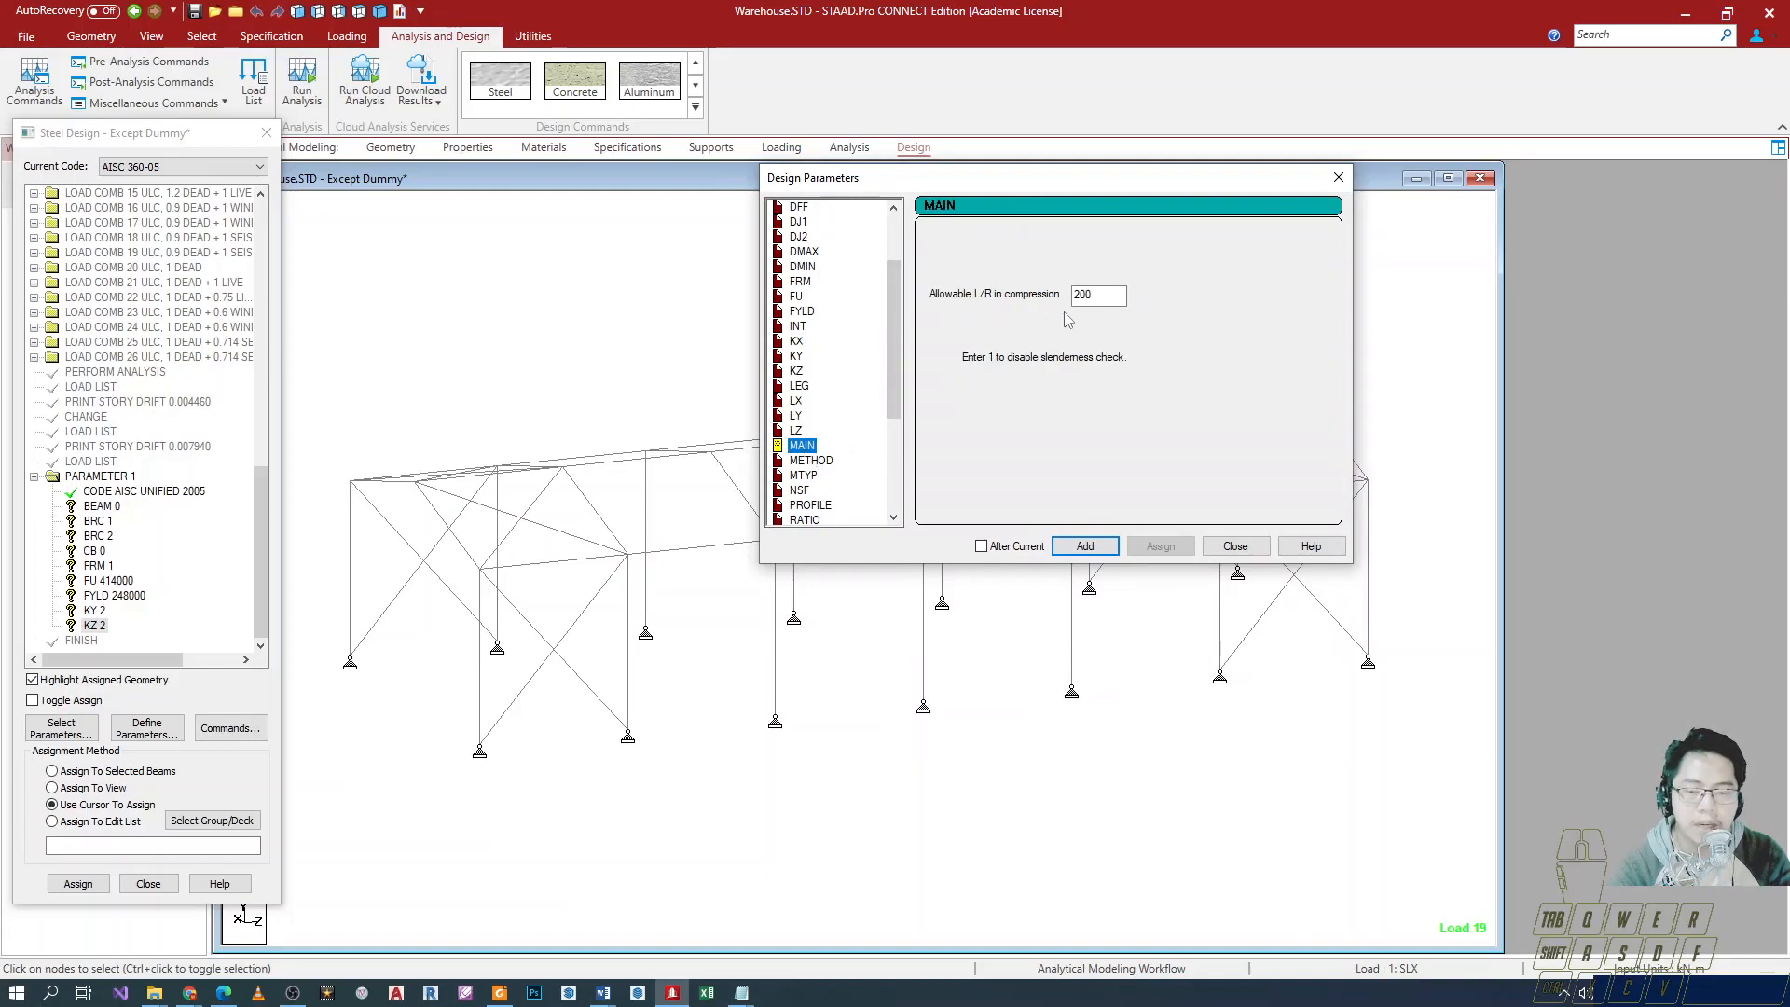
left_click_drag(1100, 297, 1045, 298)
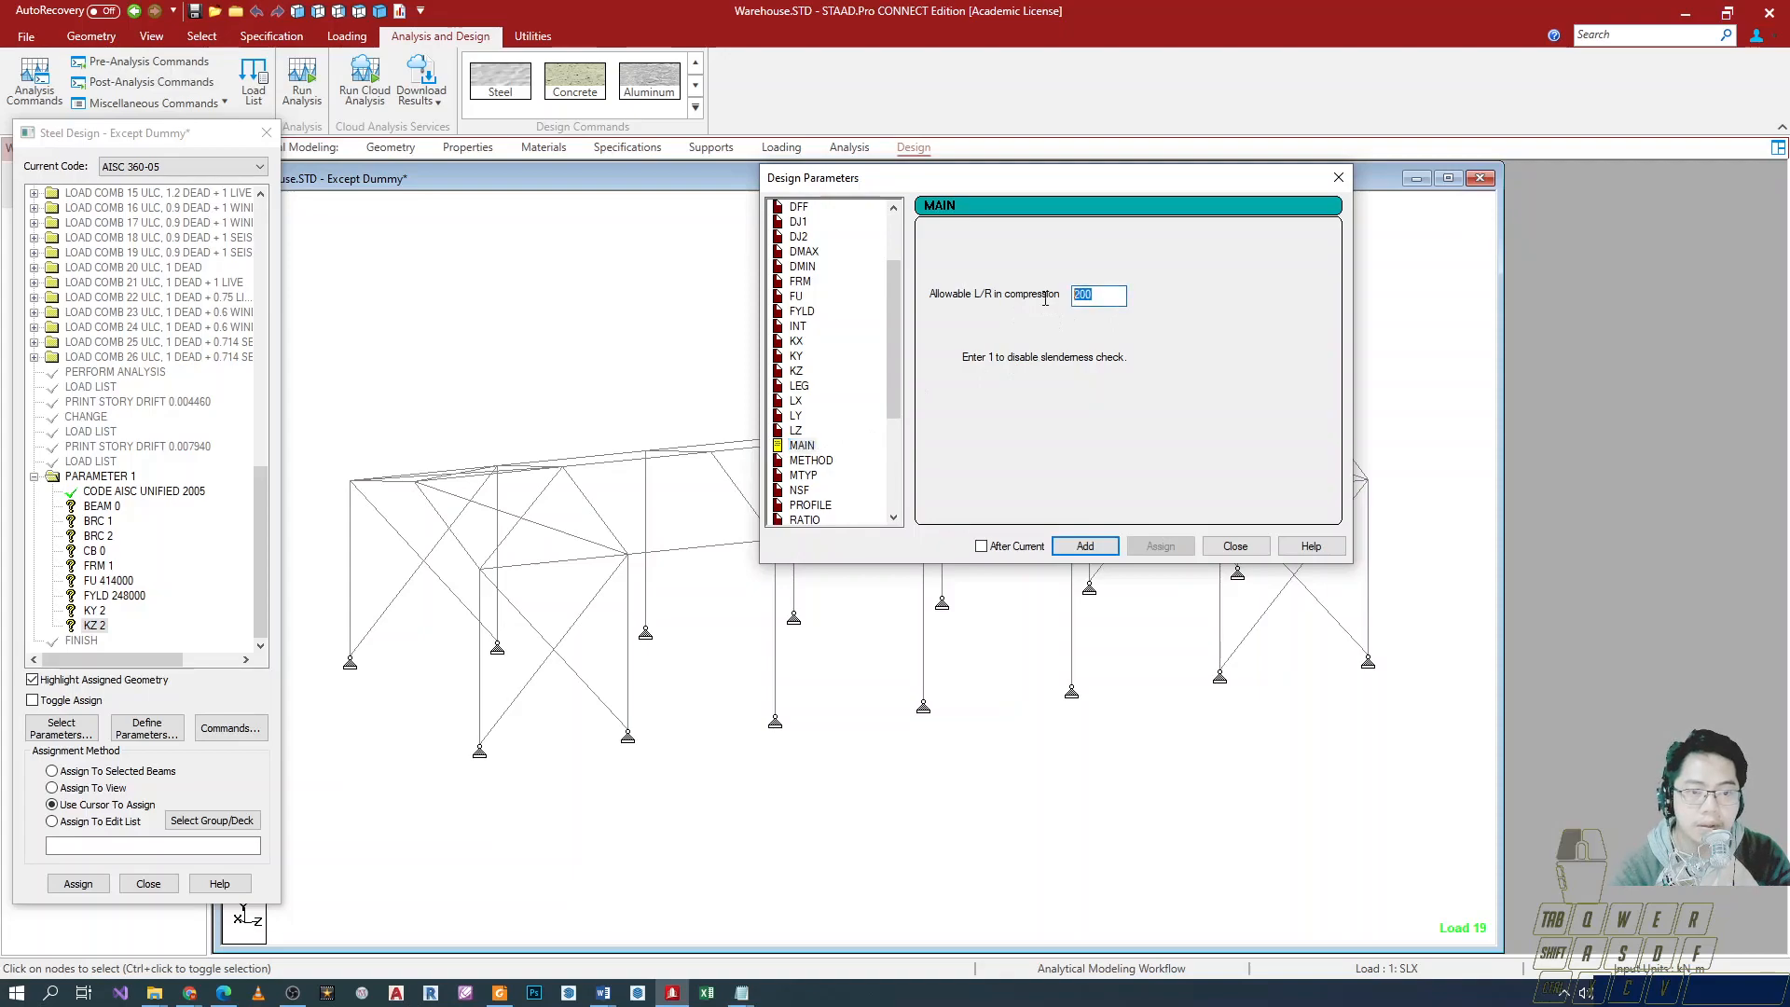
left_click(1084, 546)
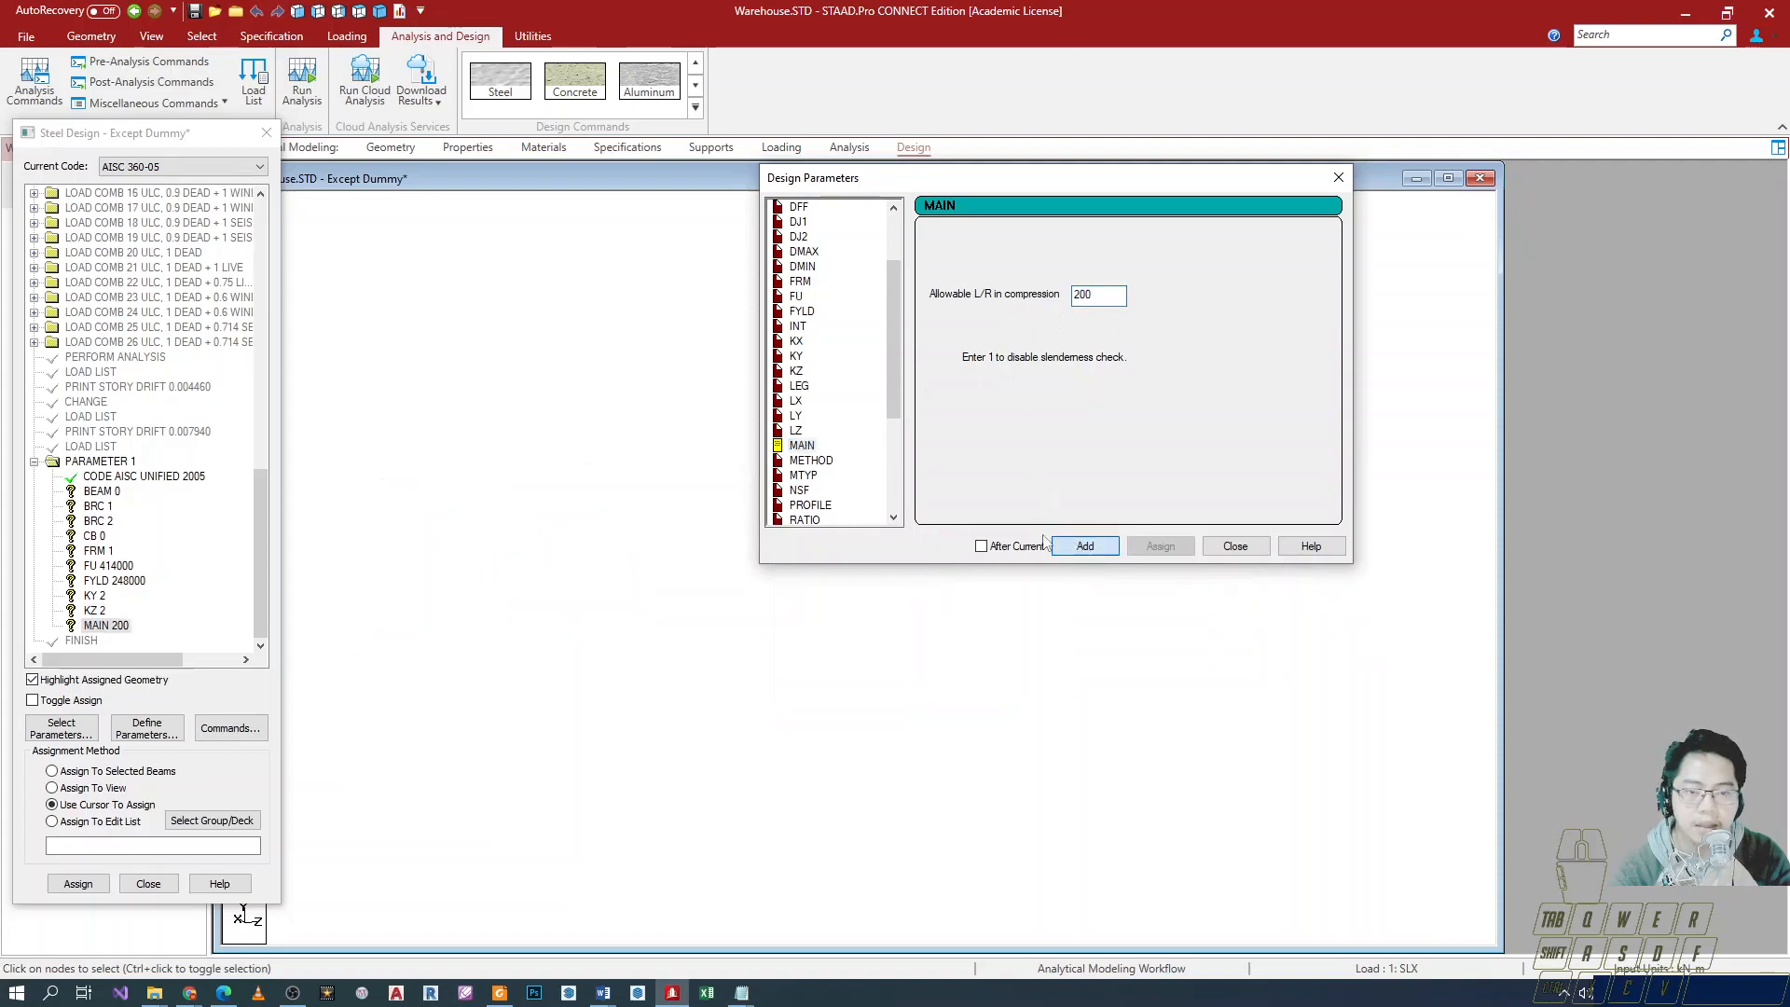
Add the TMAIN parameter with an allowable L/R in tension of 300.
scroll(821, 471, "down", 3)
left_click(804, 475)
double_click(1086, 295)
left_click(1082, 548)
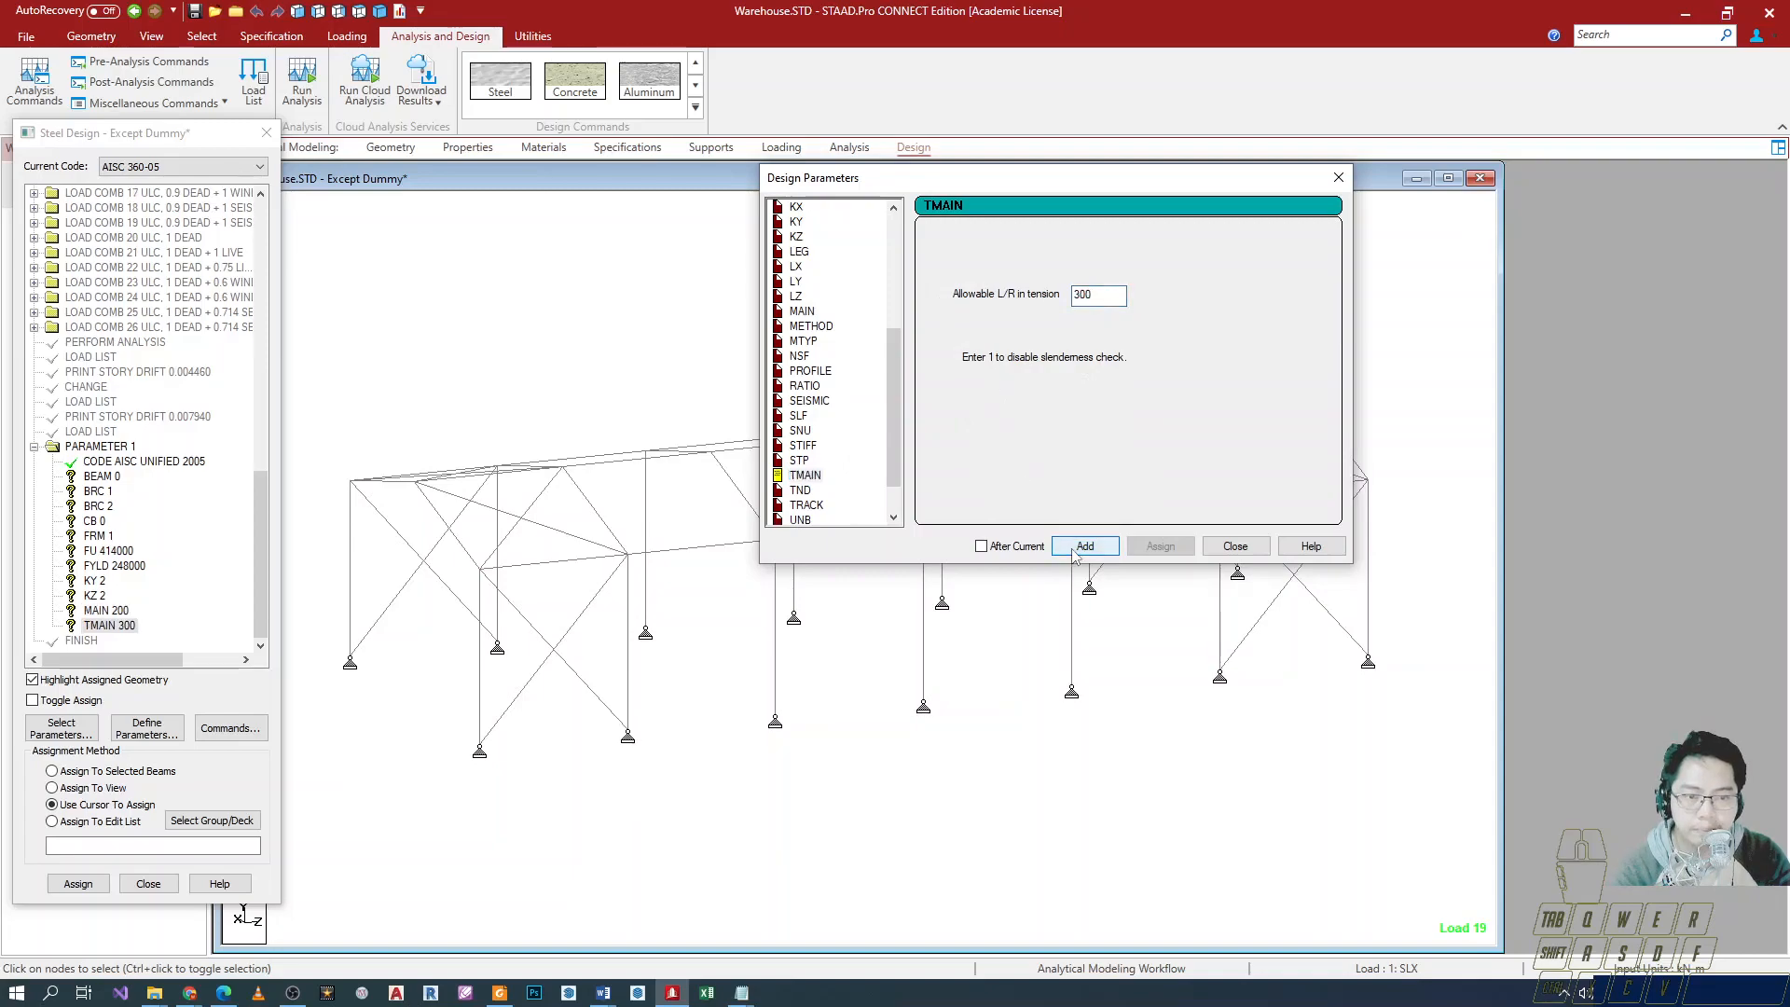
Examine the slenderness limits for tension and compression members in sections 504.1 and 505.2 of additional.docx in Word, and switch back to STAAD.Pro.
key("alt+Tab")
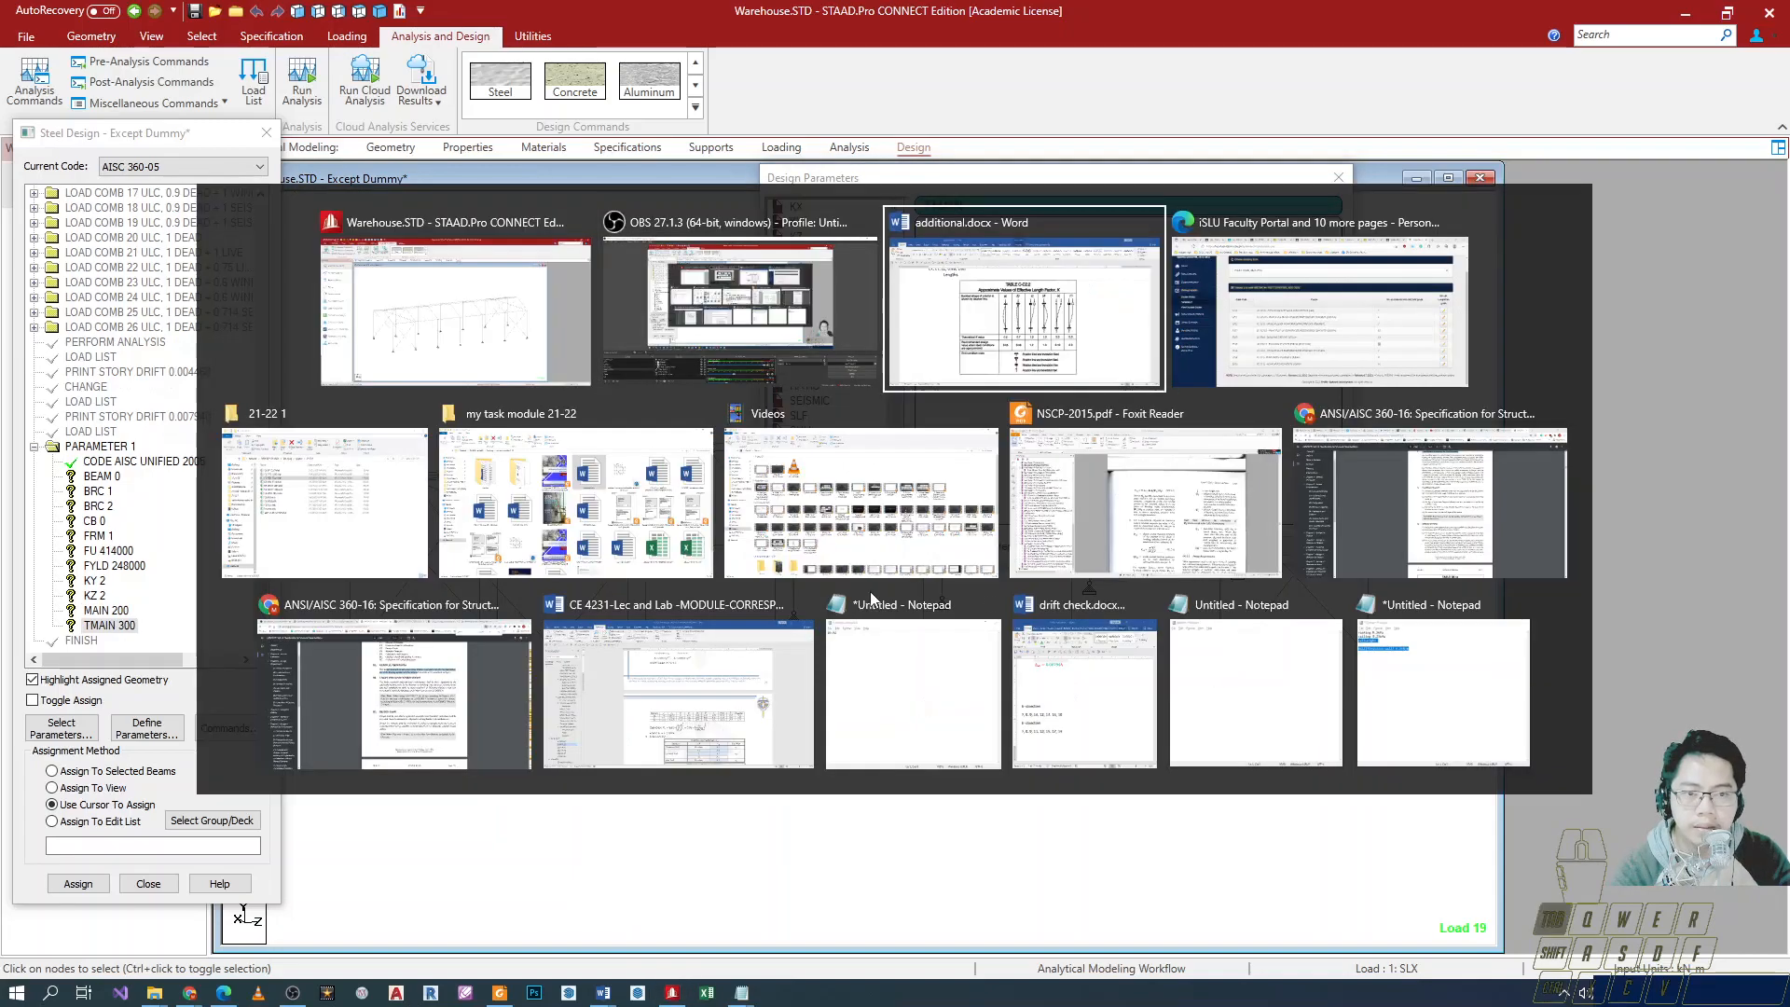
scroll(773, 692, "down", 10)
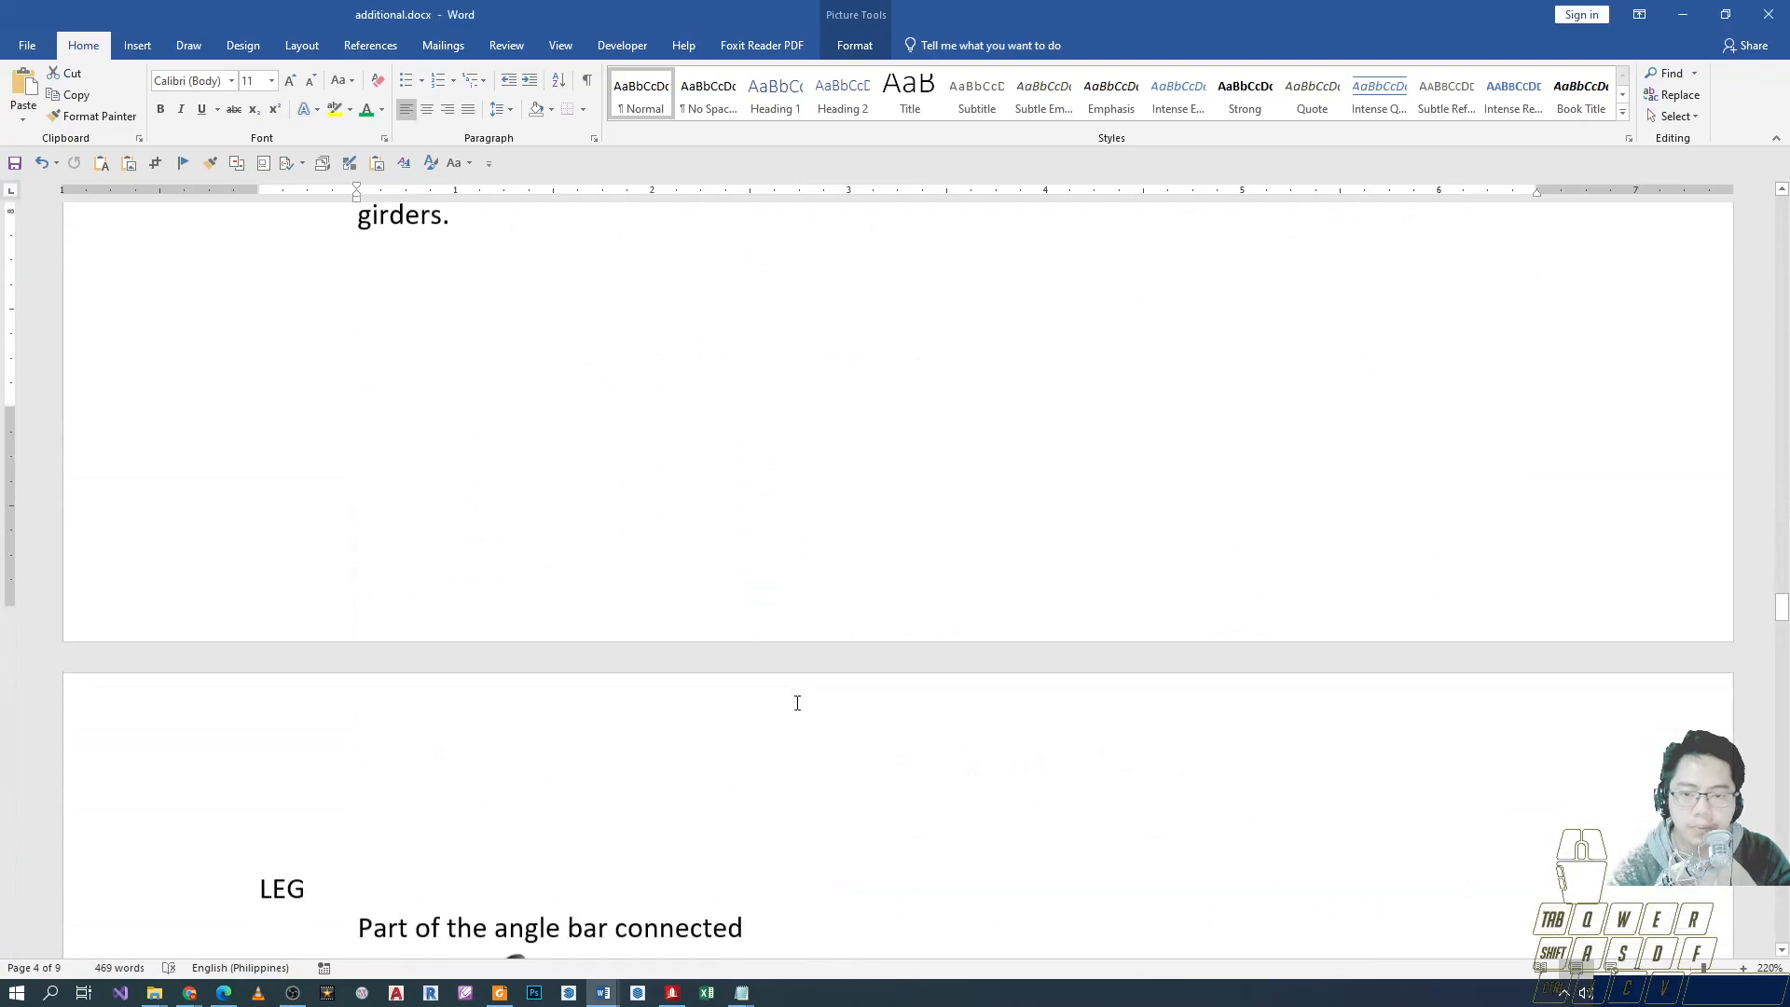
scroll(816, 671, "down", 5)
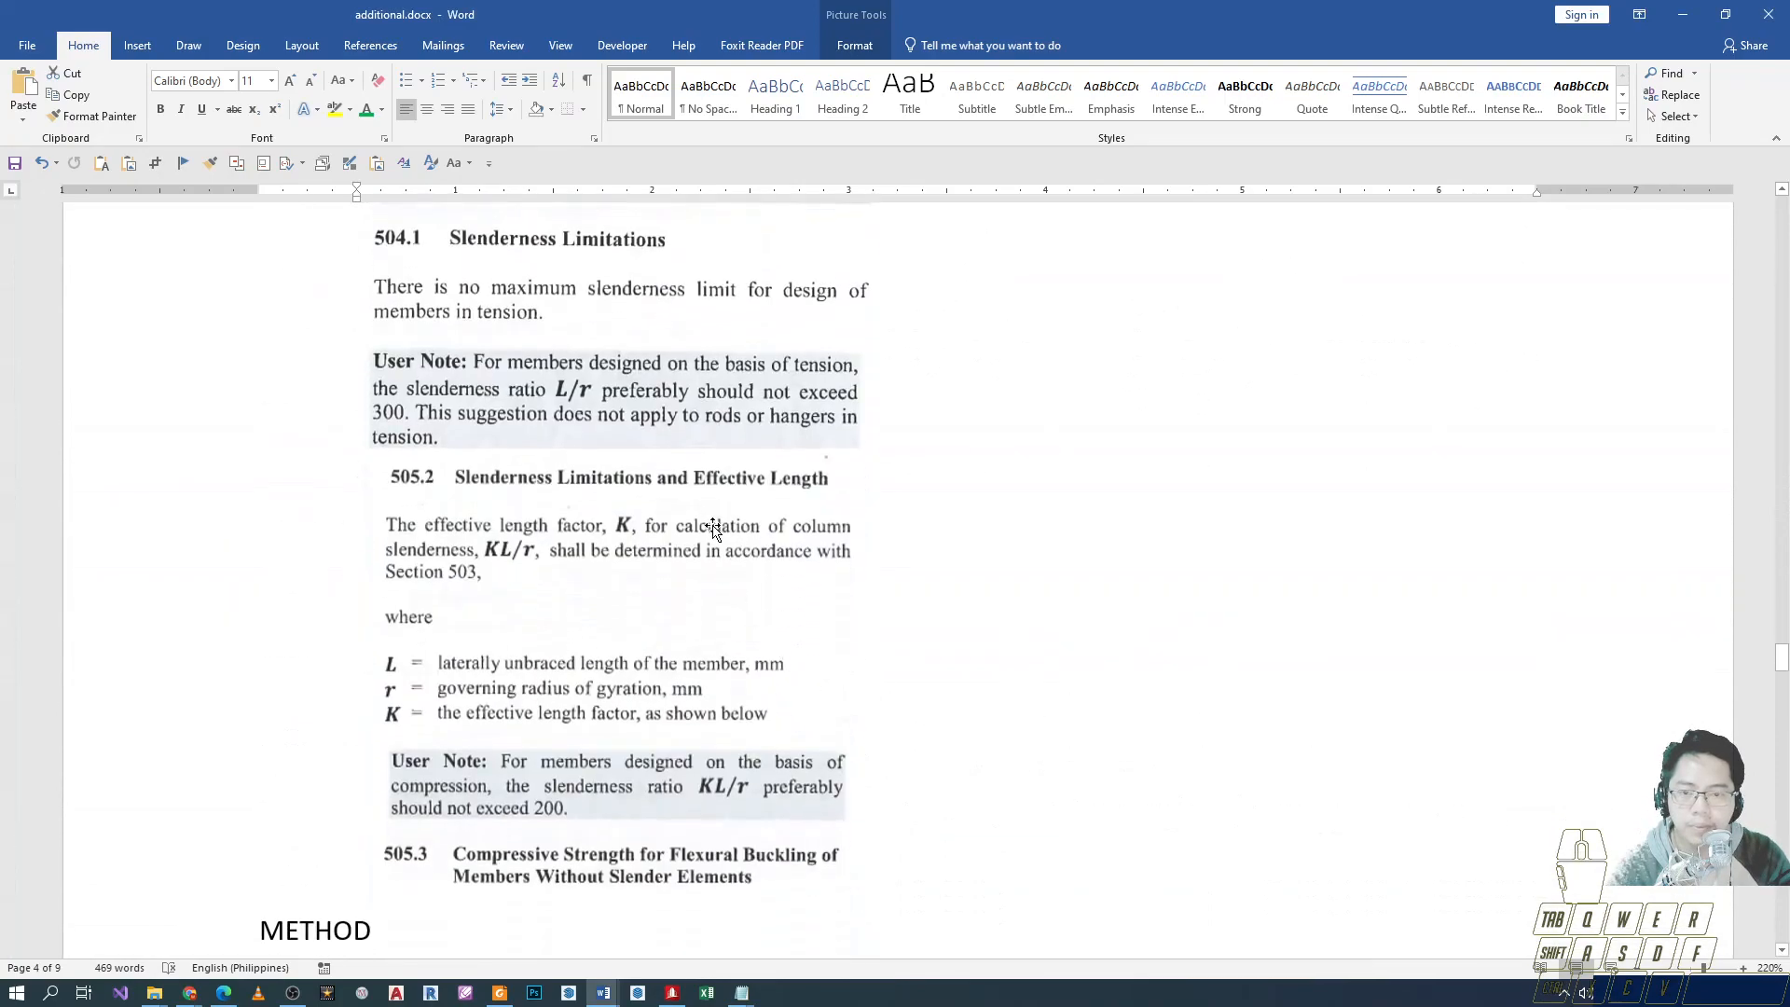
left_click(709, 510)
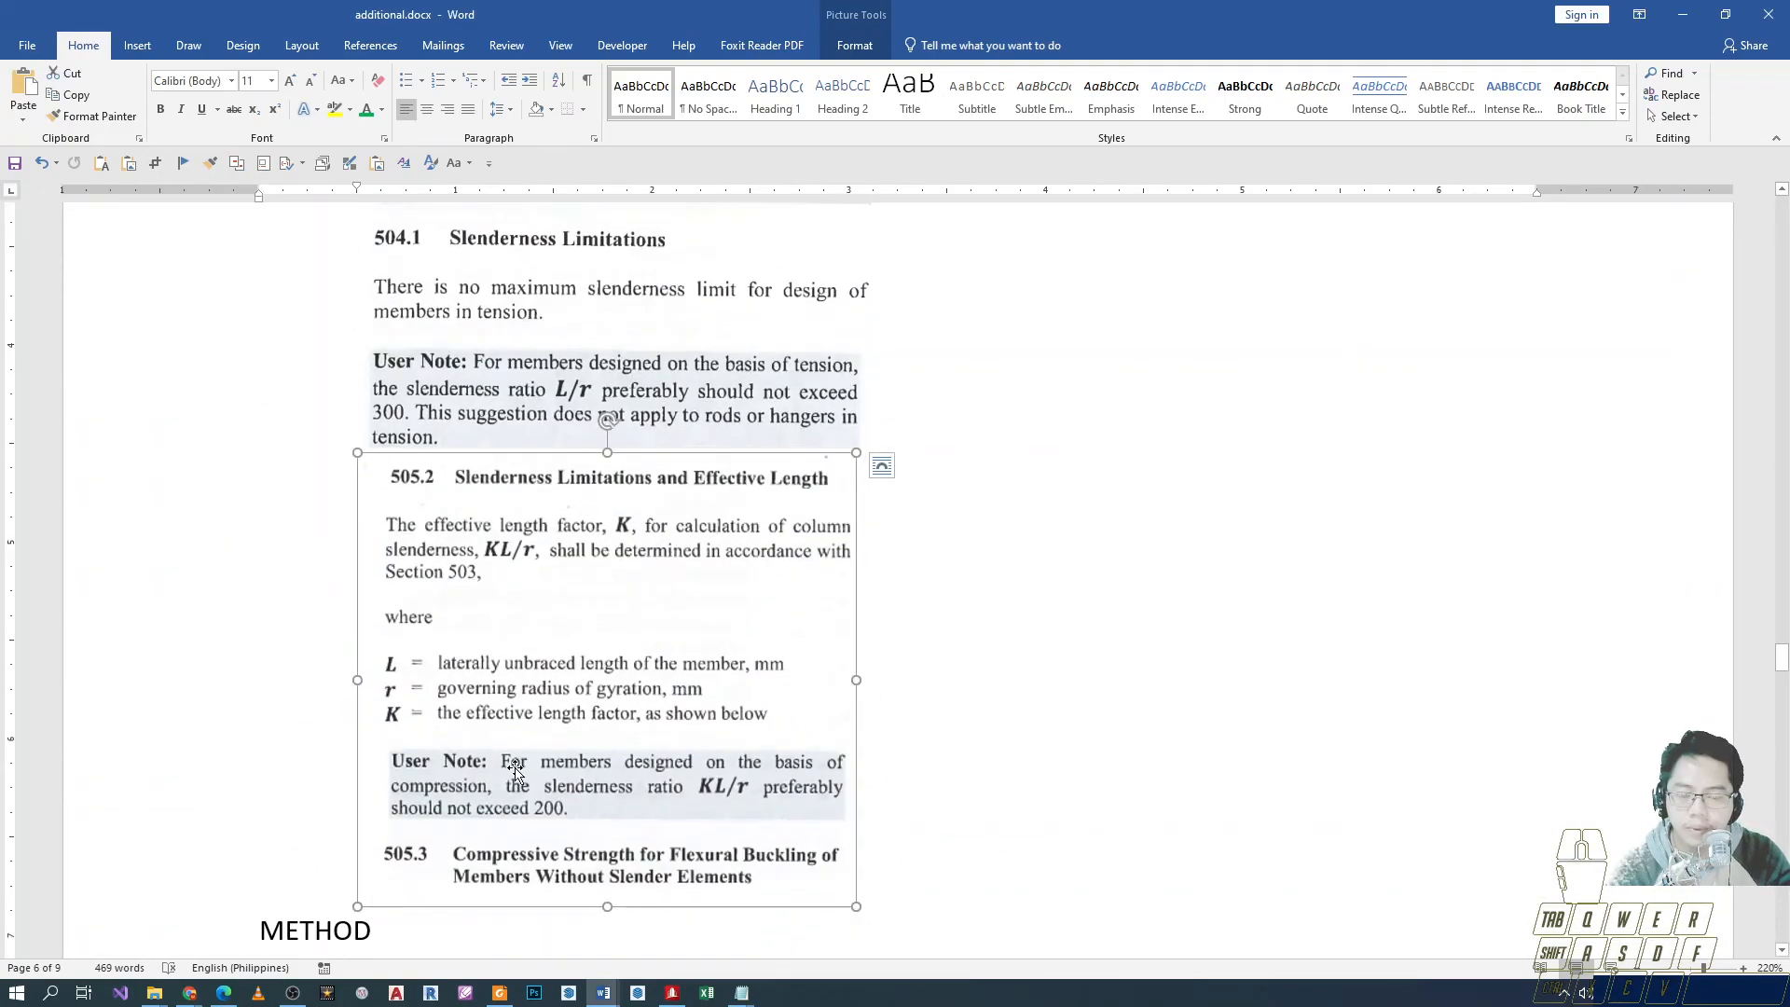
left_click(928, 673)
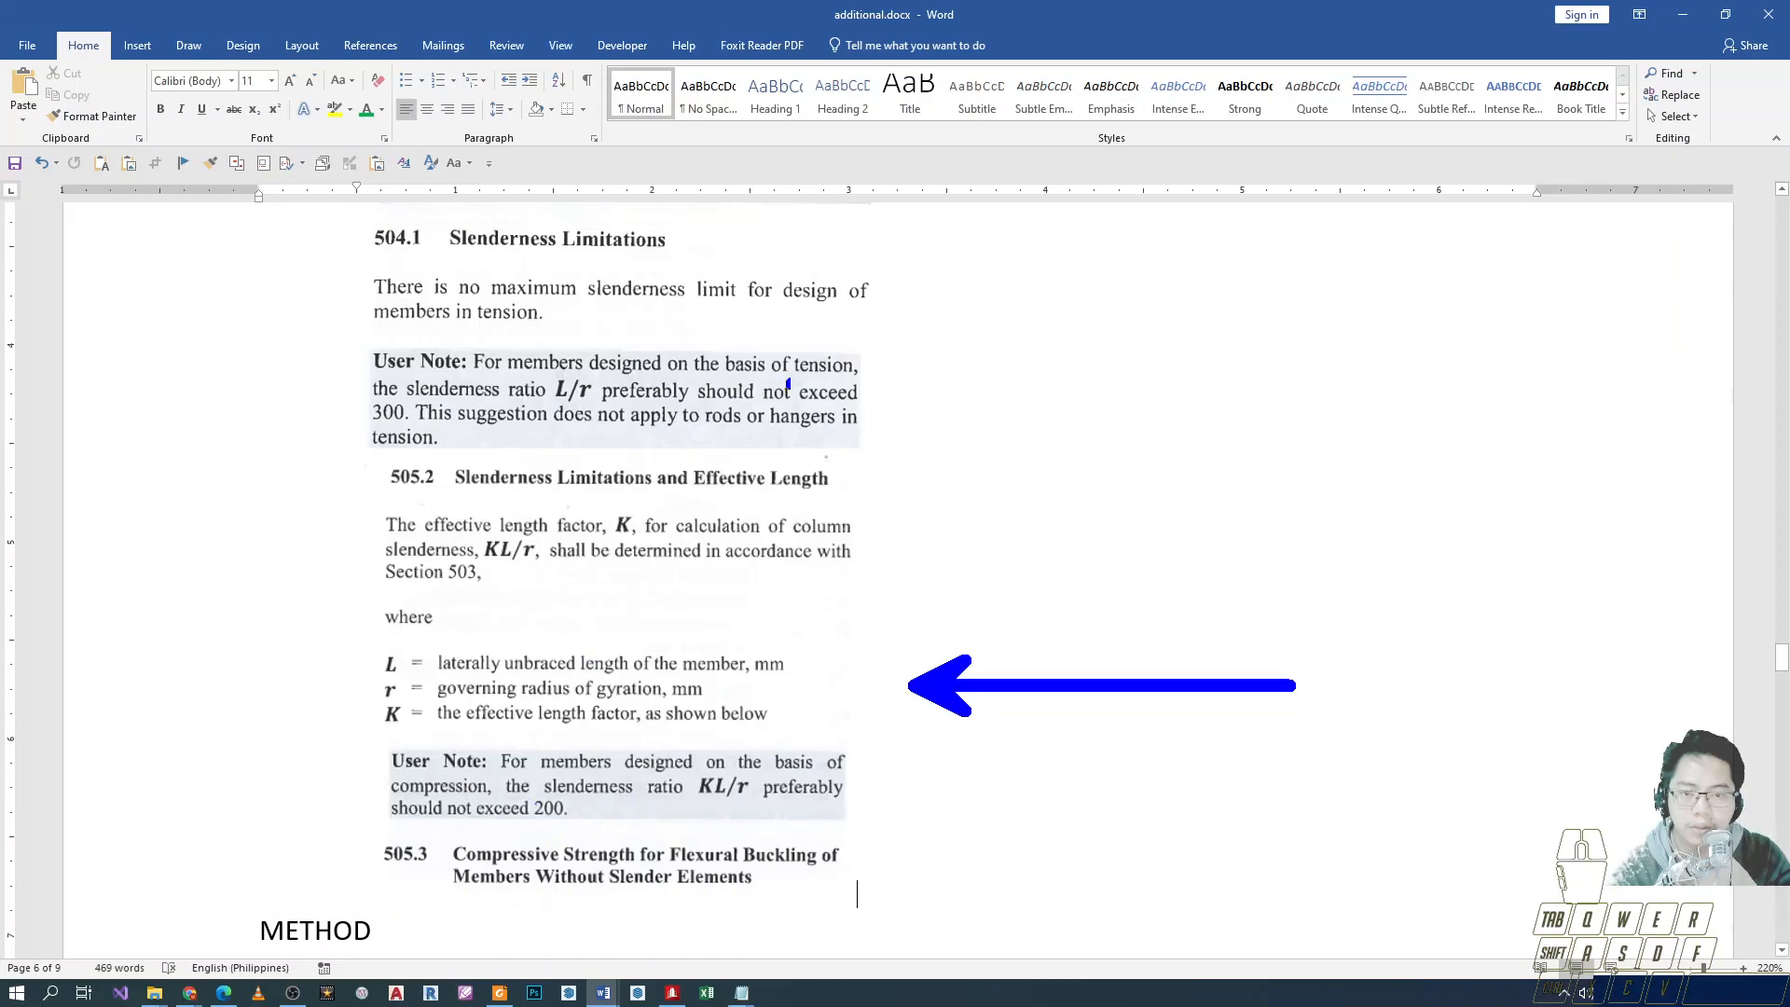
left_click_drag(895, 392, 1202, 408, "ctrl+shift")
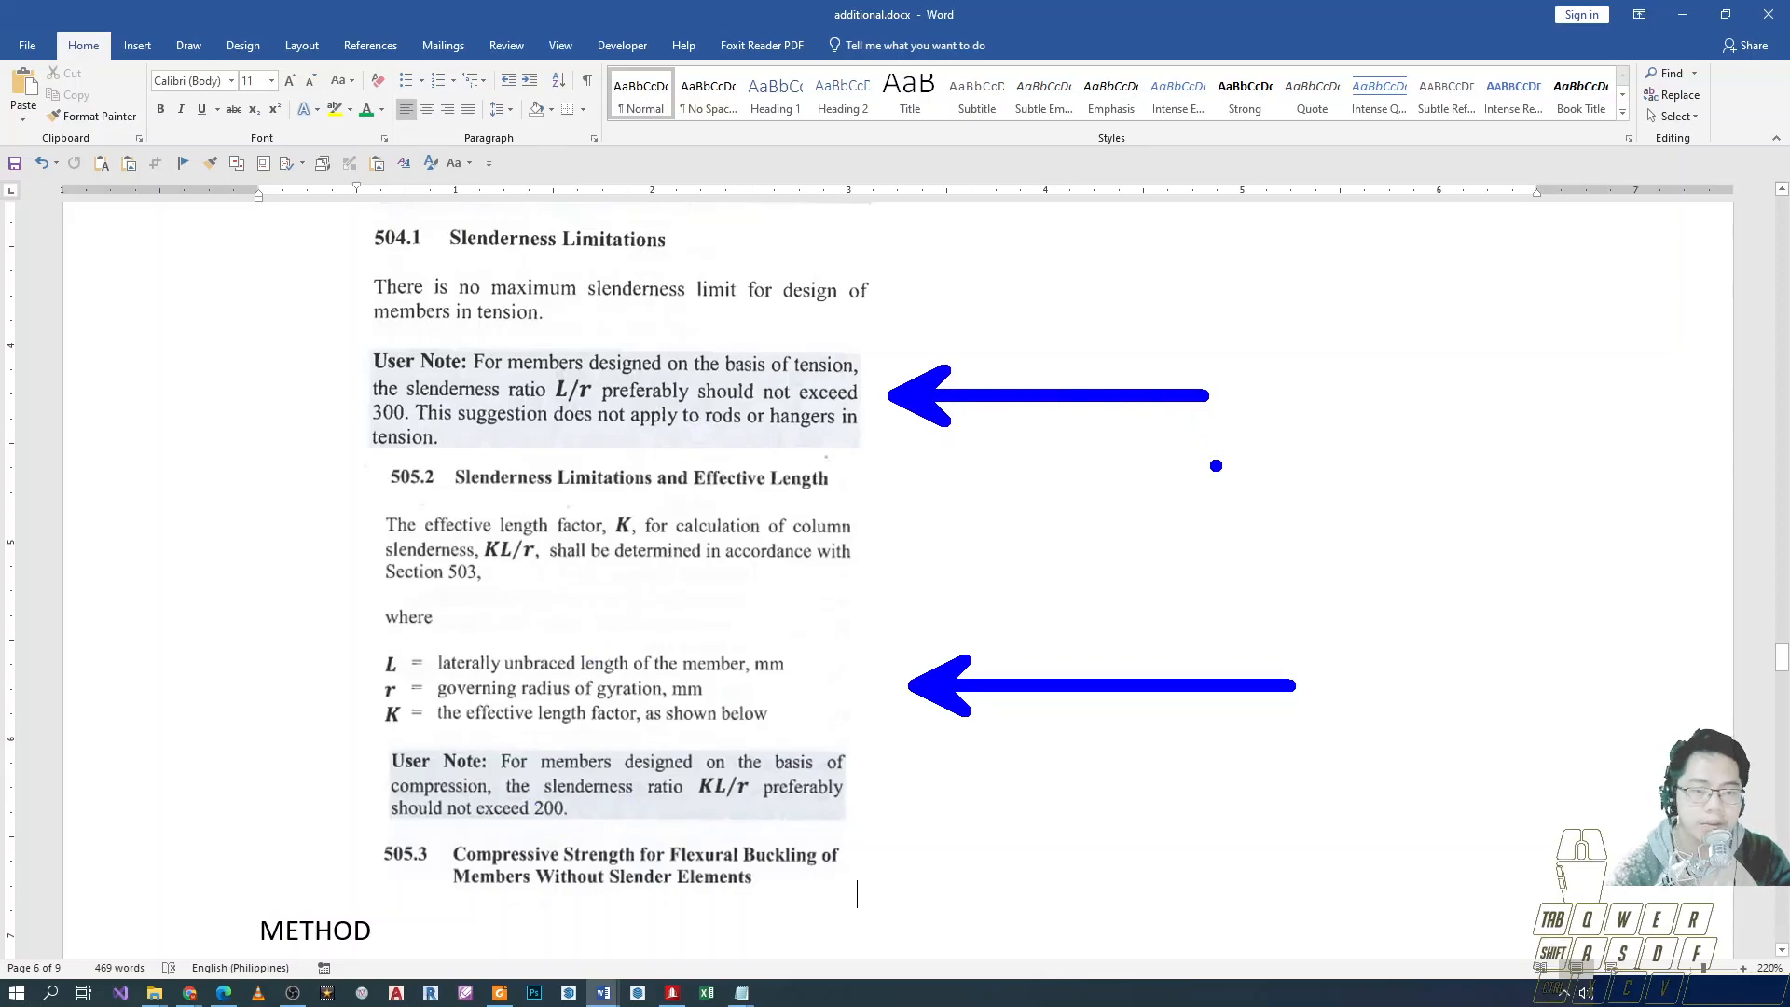
key("alt+Tab")
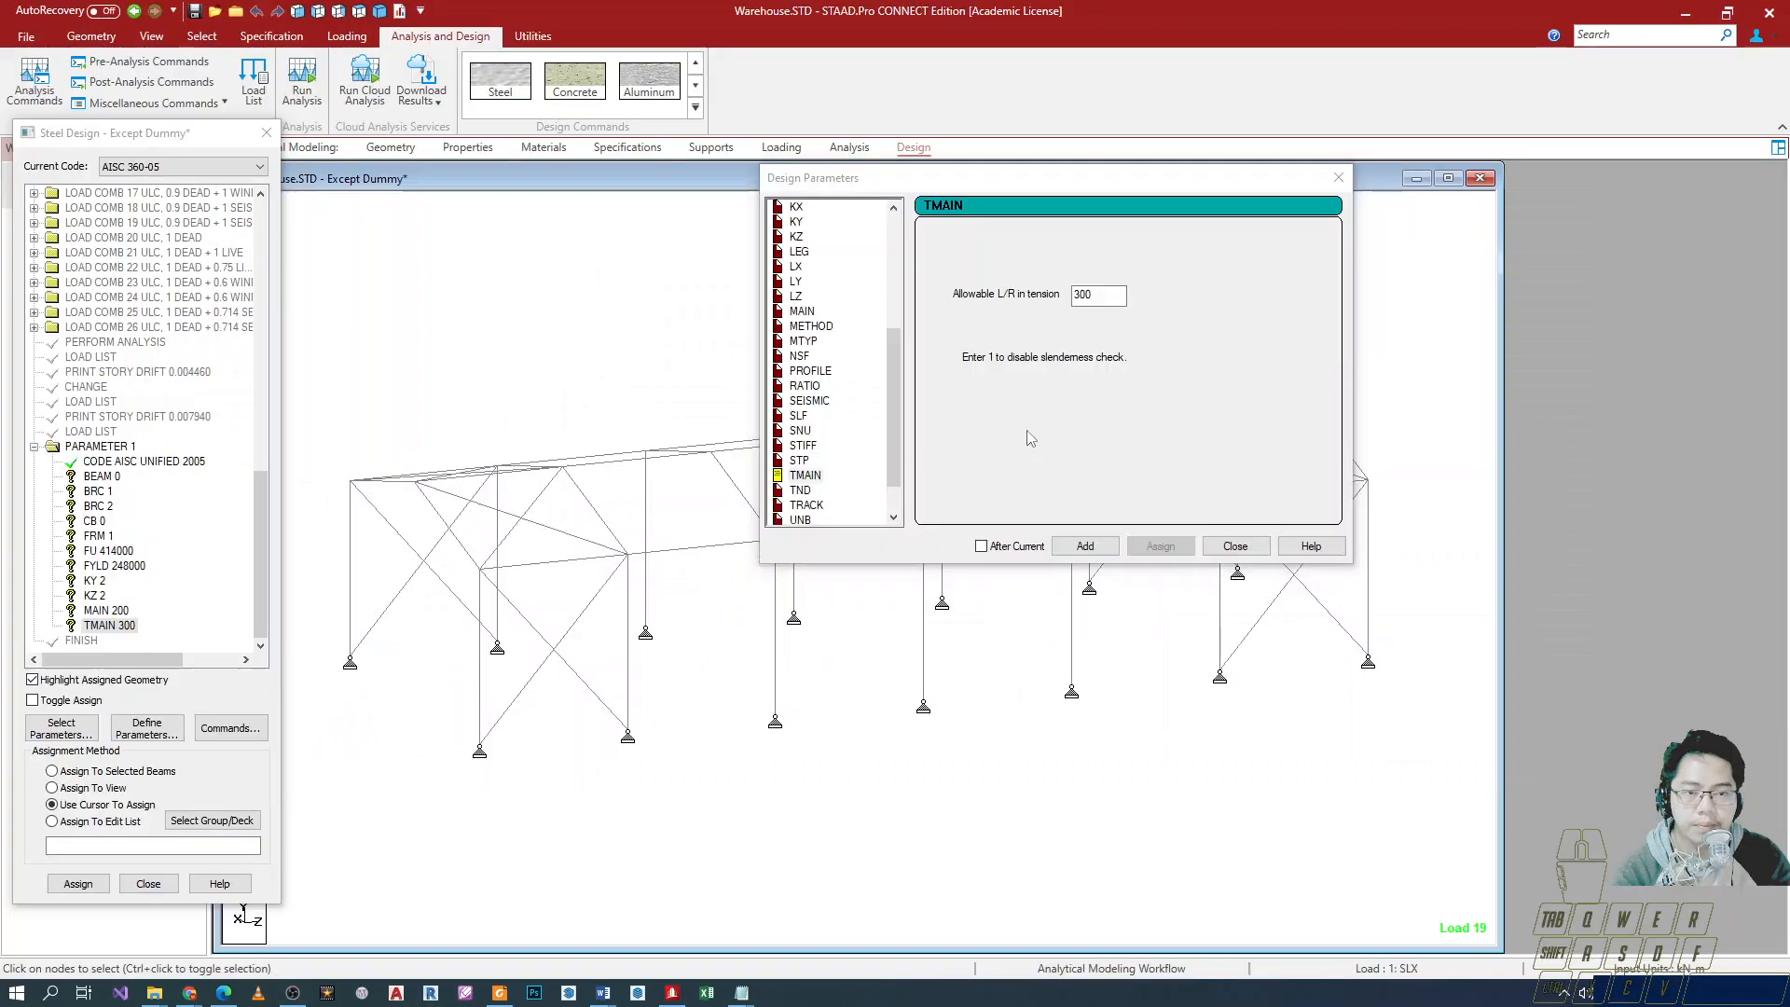
Add the METHOD parameter with LRFD as the design method.
scroll(860, 400, "up", 1)
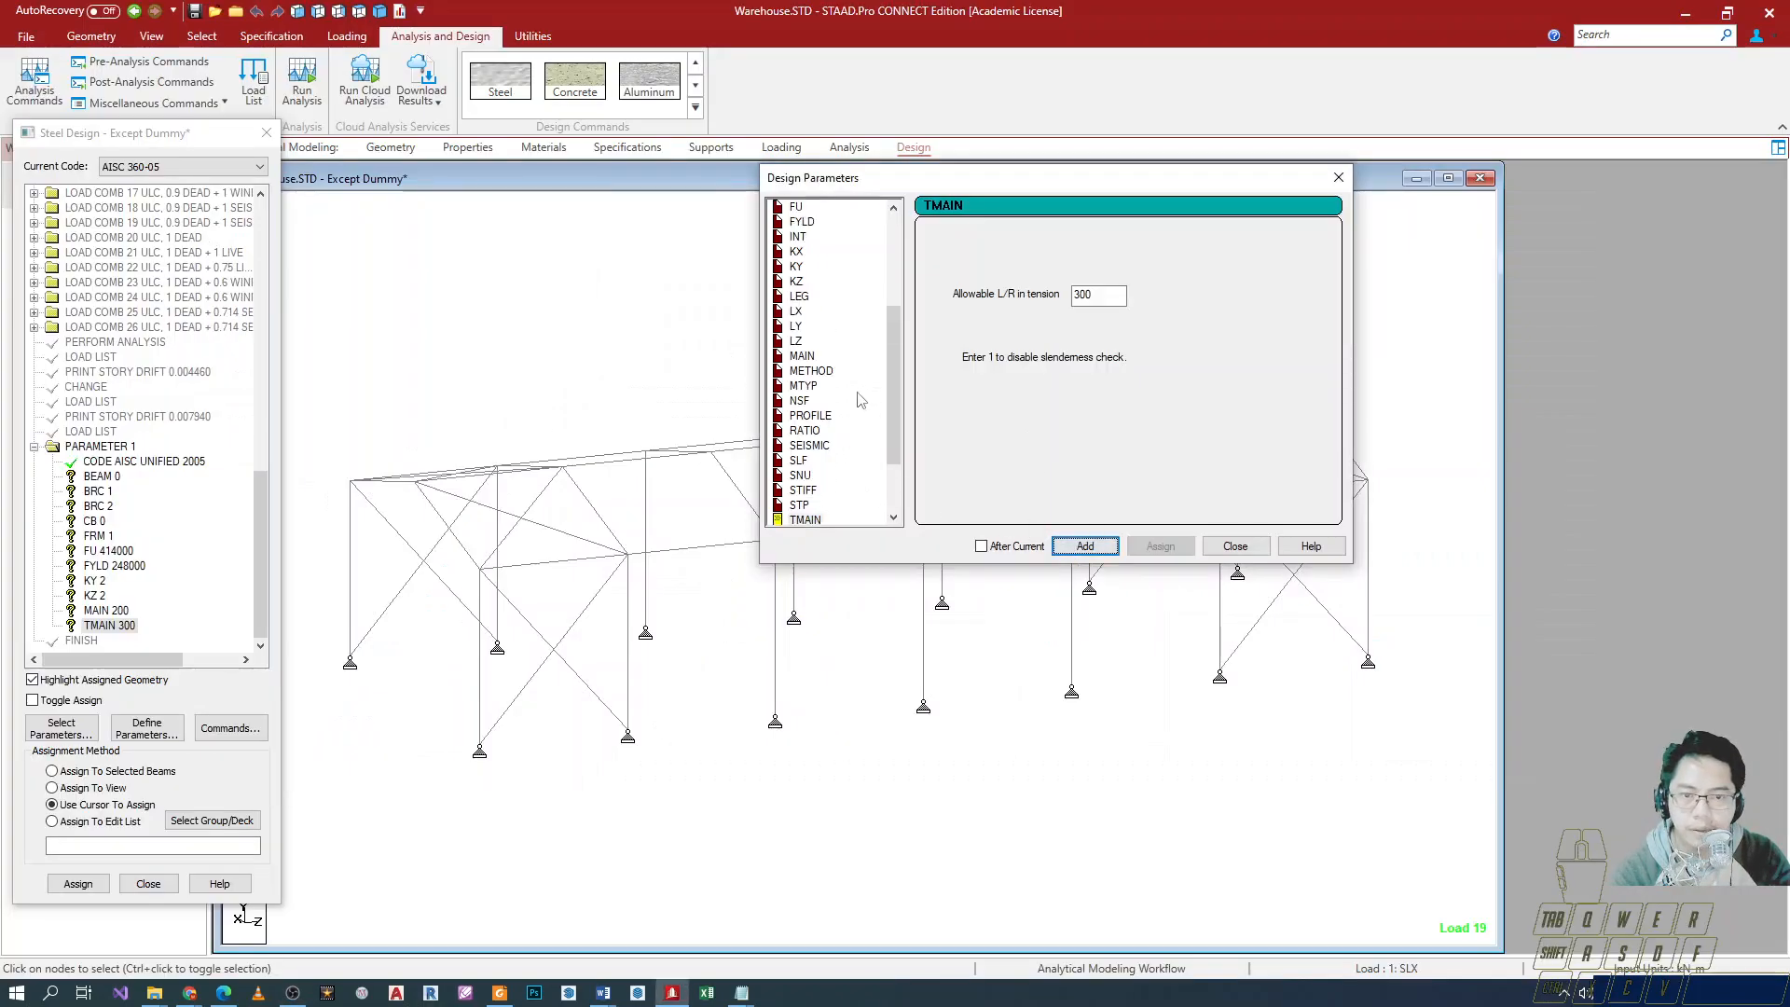
left_click(812, 372)
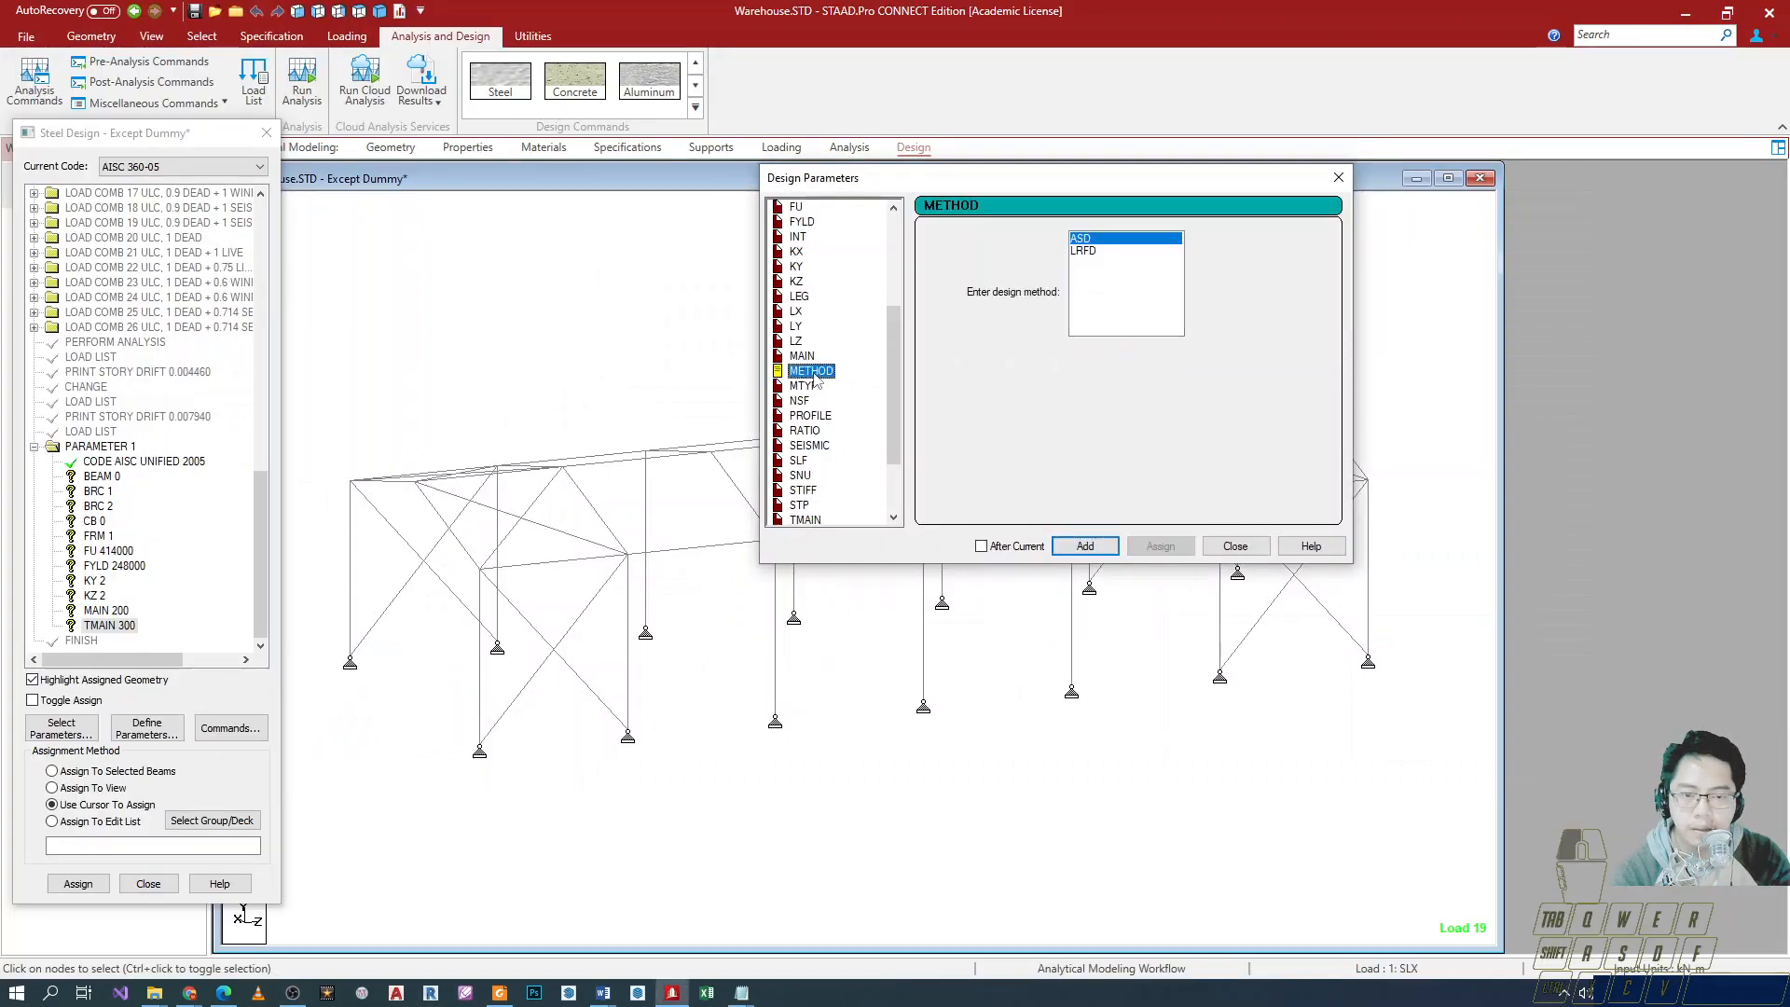
left_click(1082, 251)
left_click(1082, 546)
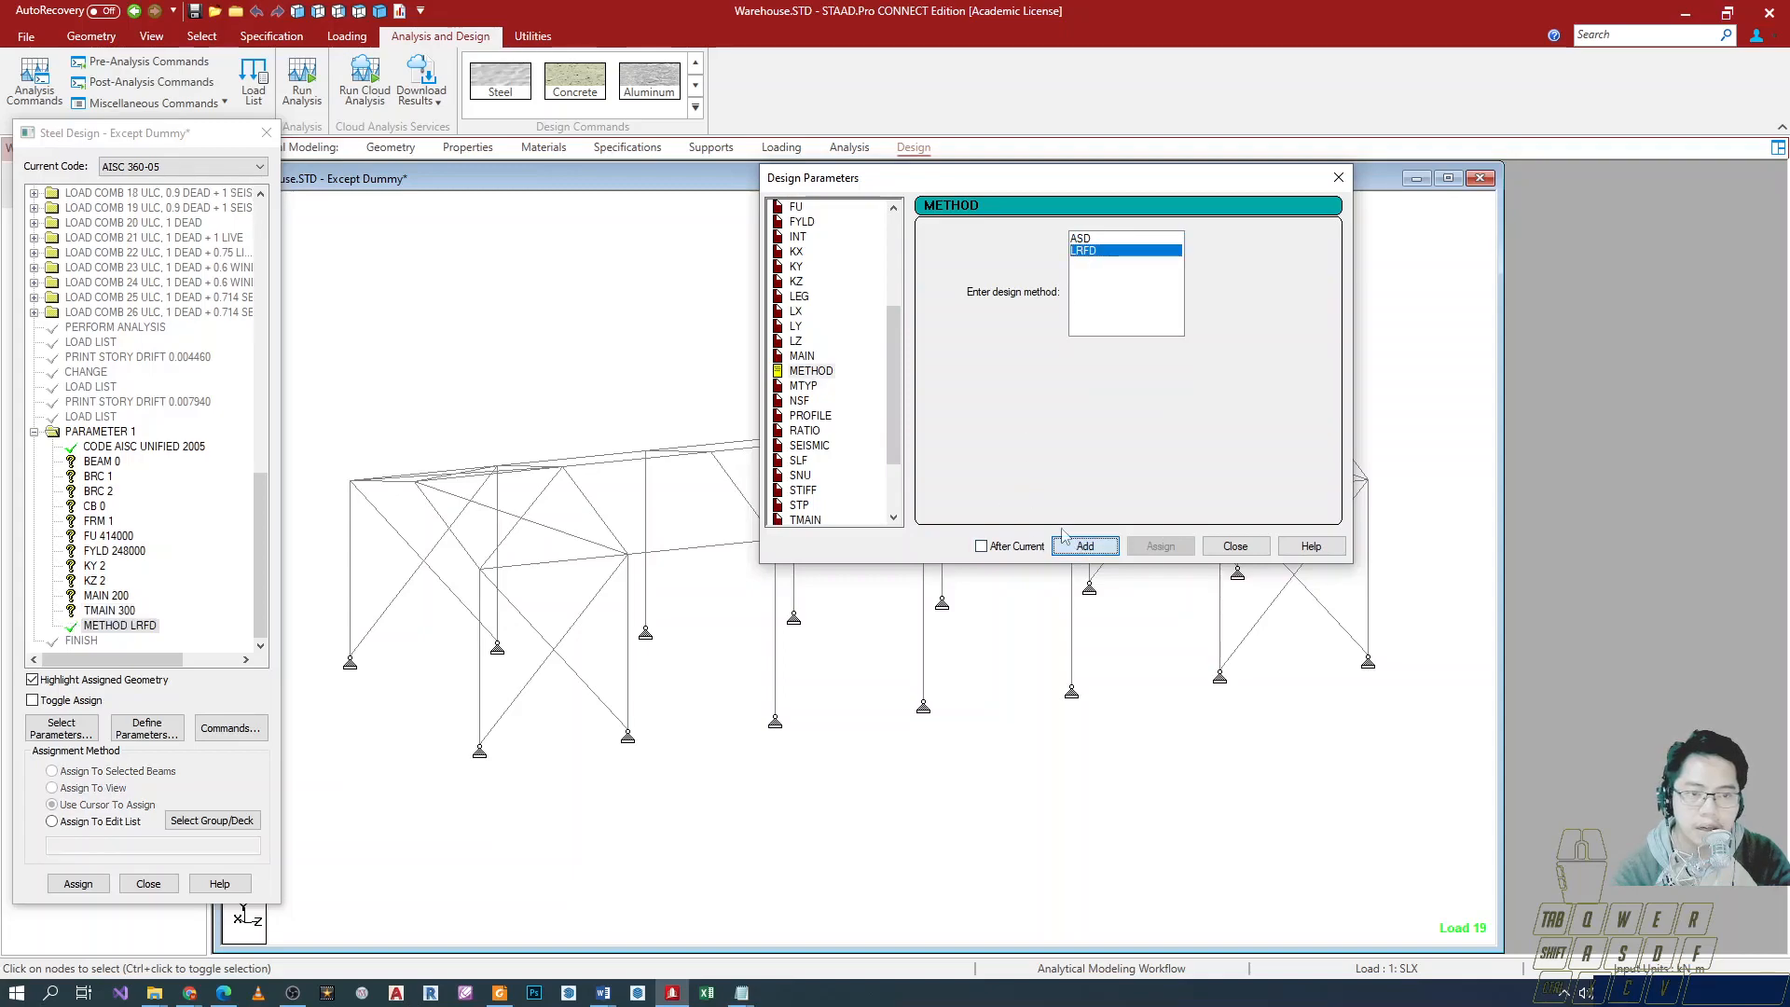
Add two MTYP parameters, one for beam members (1) and one for column members (2).
left_click(803, 386)
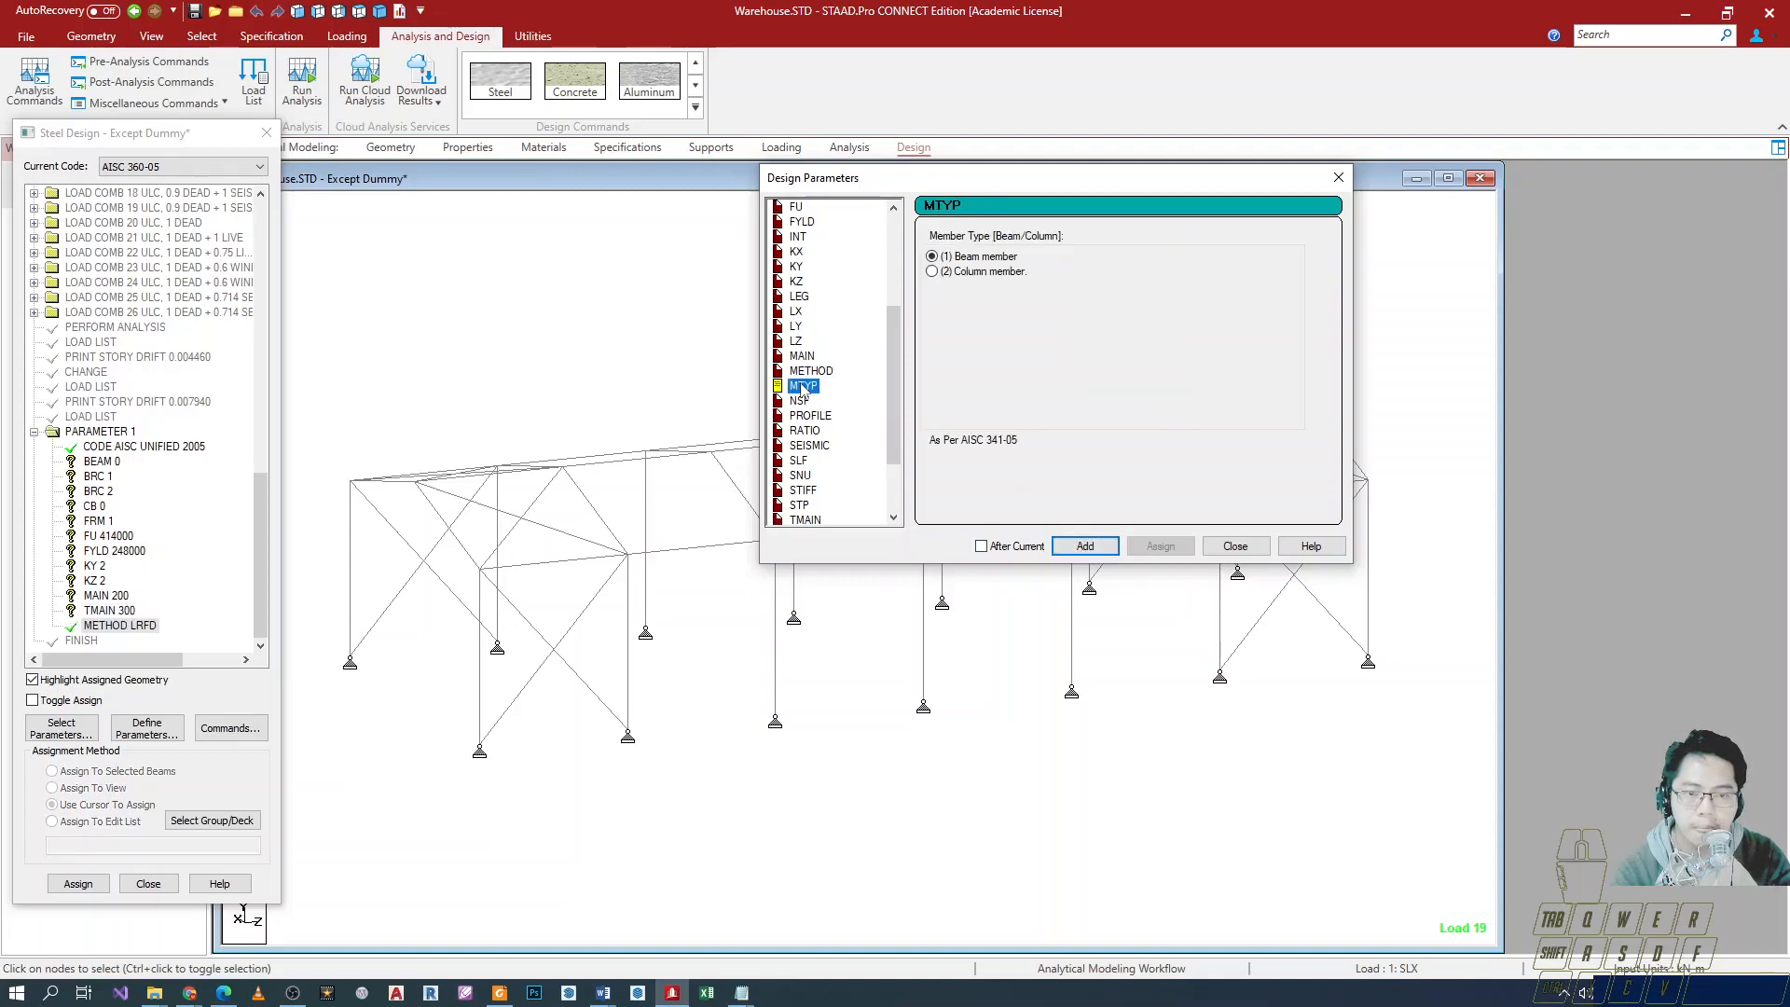
left_click(1083, 546)
left_click(943, 272)
left_click(1079, 550)
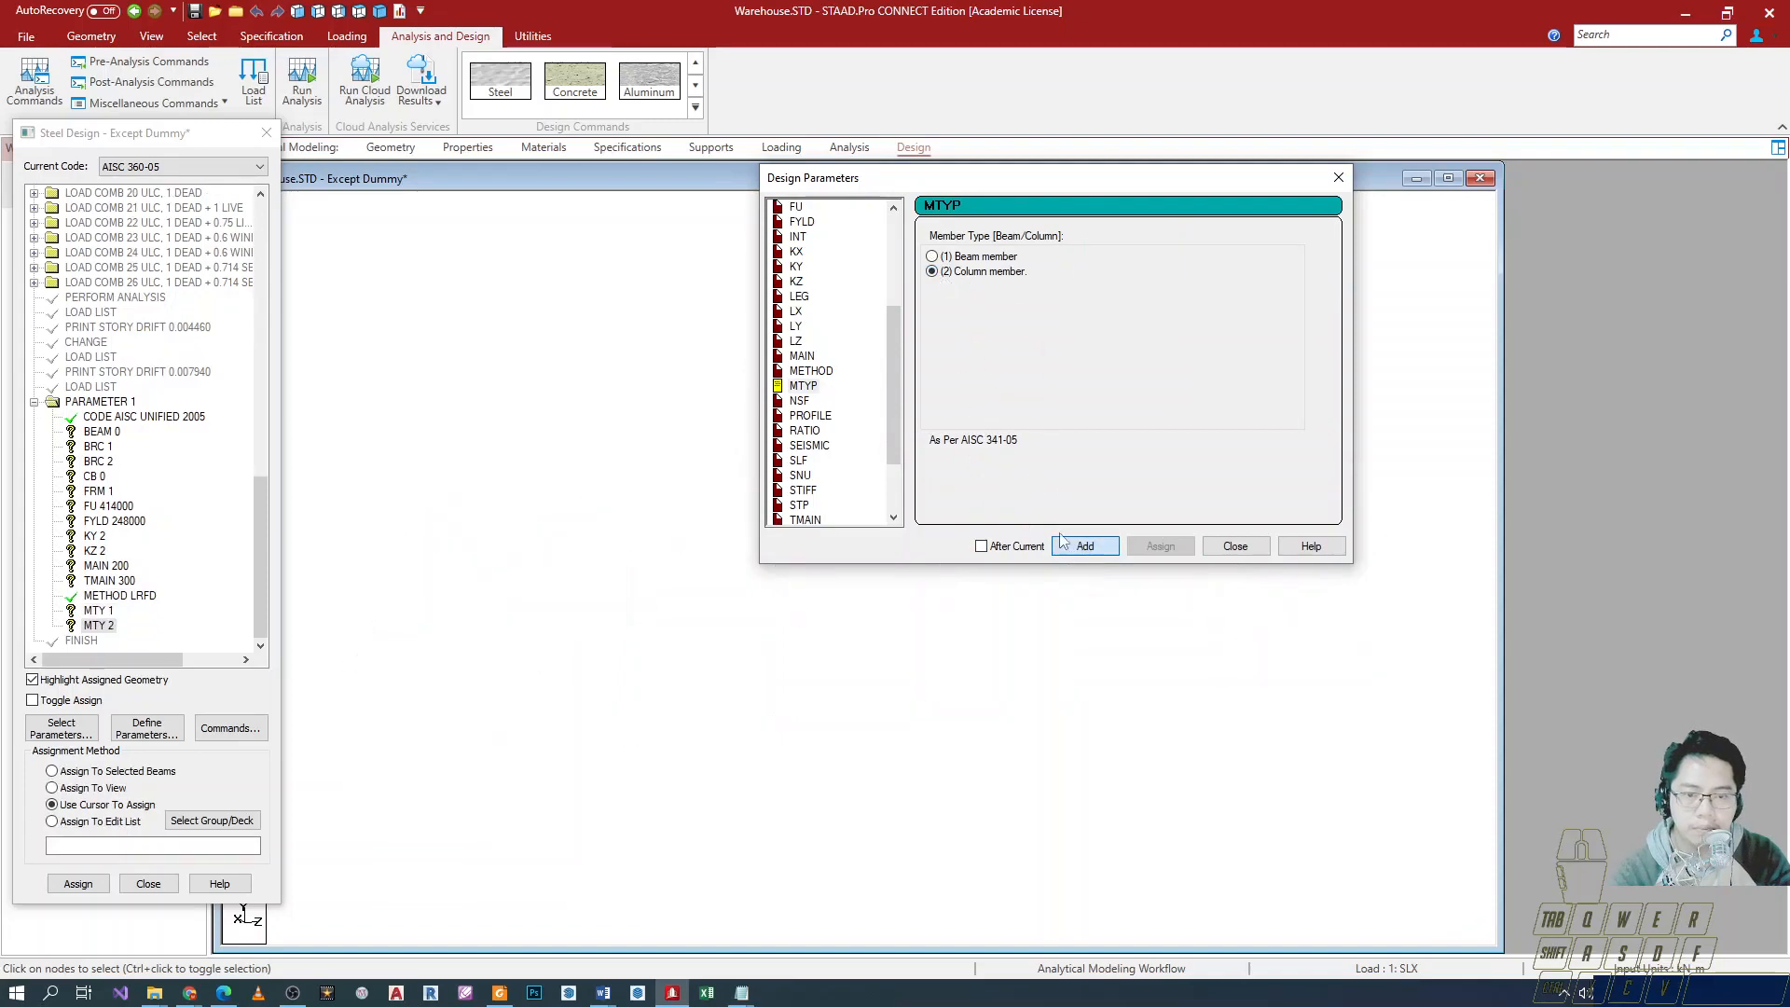
Examine the NSF, PROFILE and RATIO parameters, especially the permissible ratio of actual load to section capacity.
left_click(799, 401)
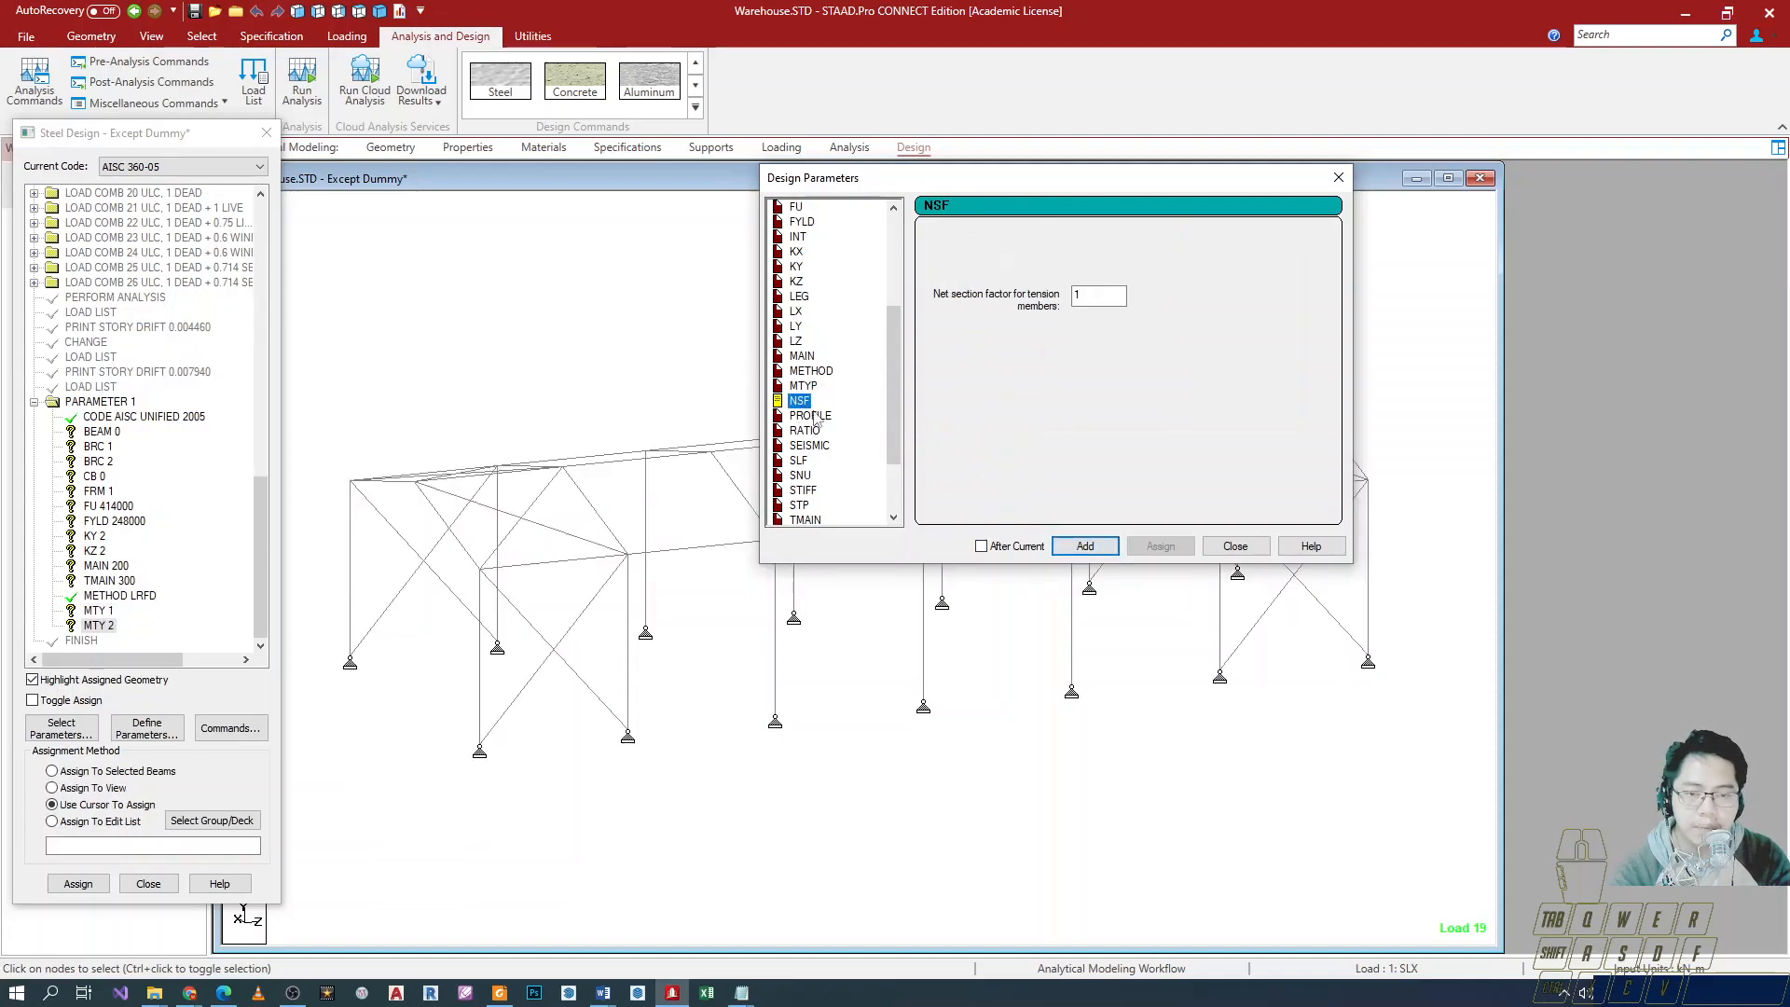
left_click(811, 417)
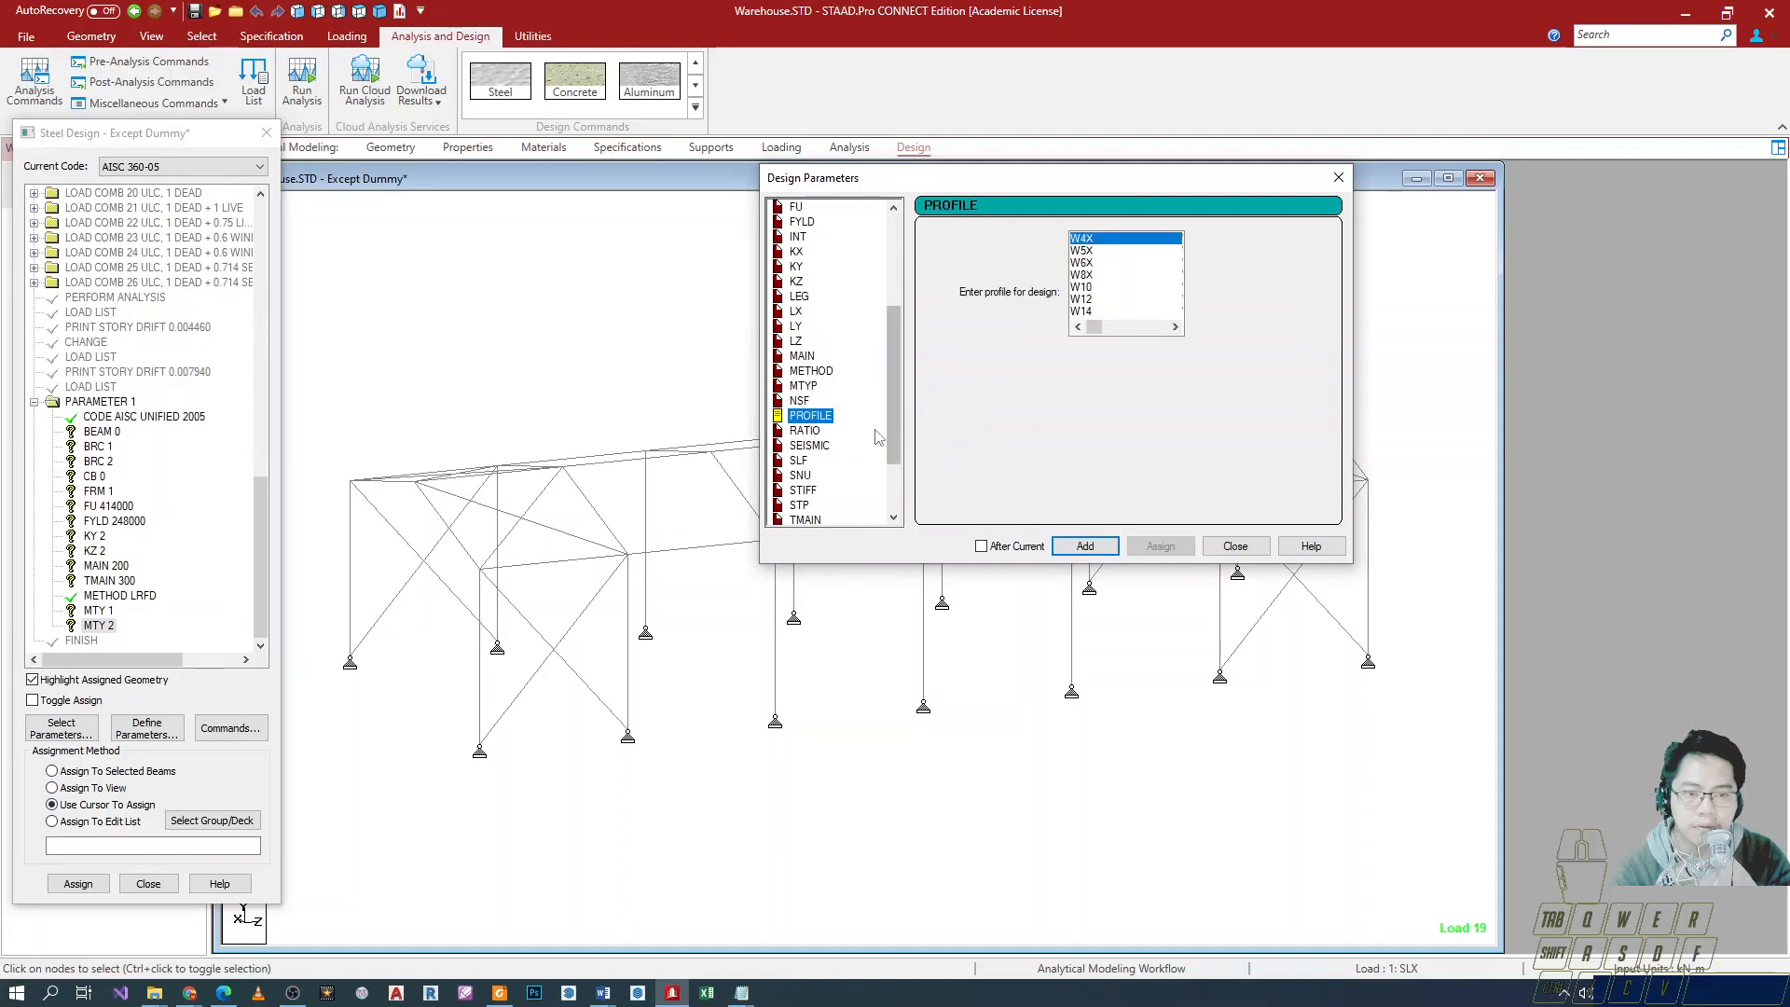
left_click(833, 431)
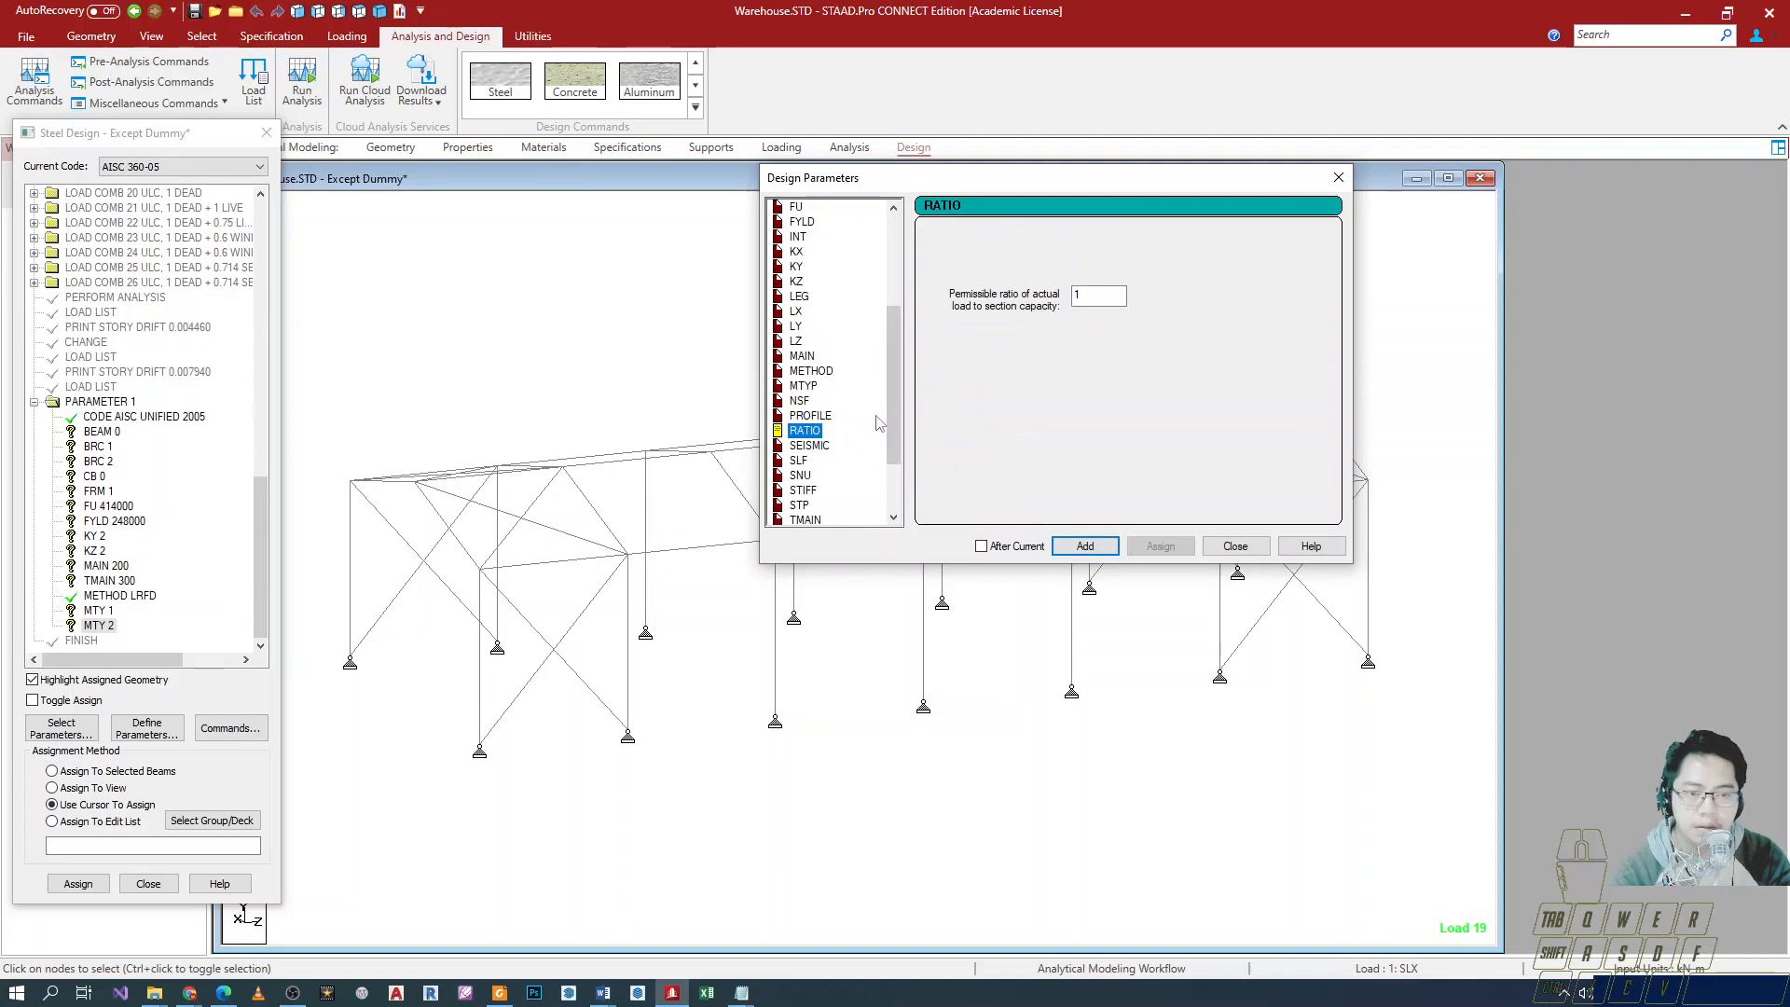
double_click(1087, 296)
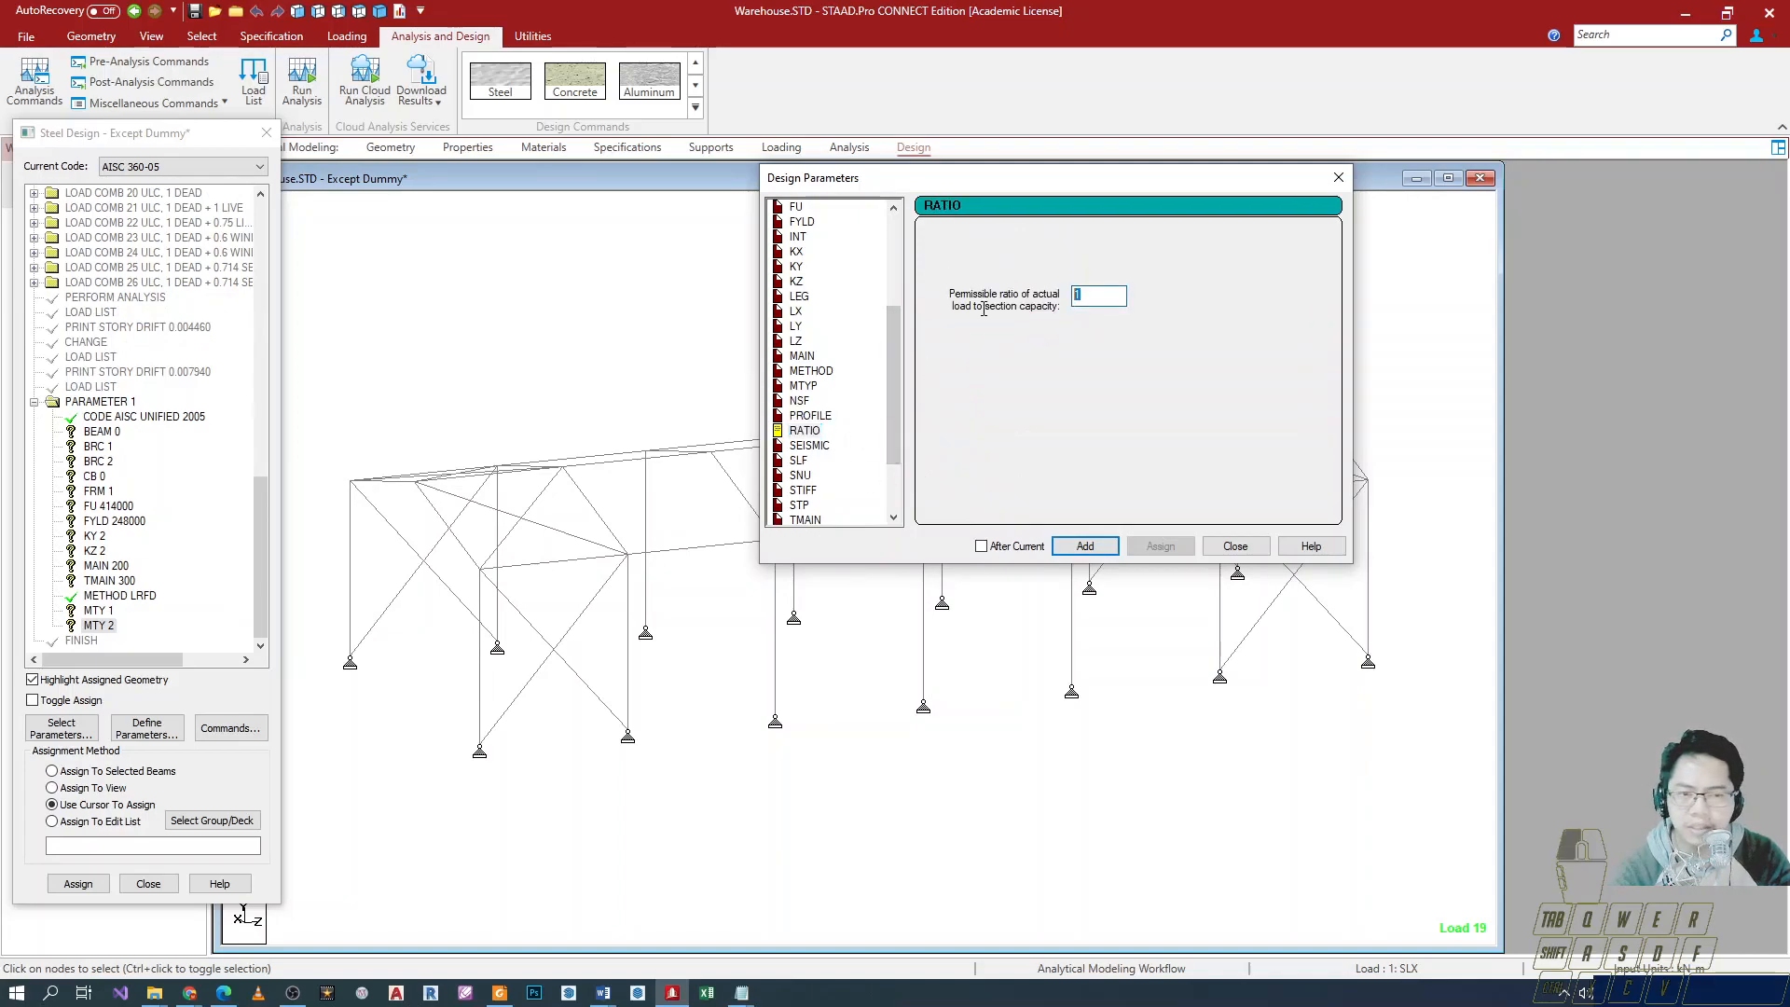
left_click(809, 433)
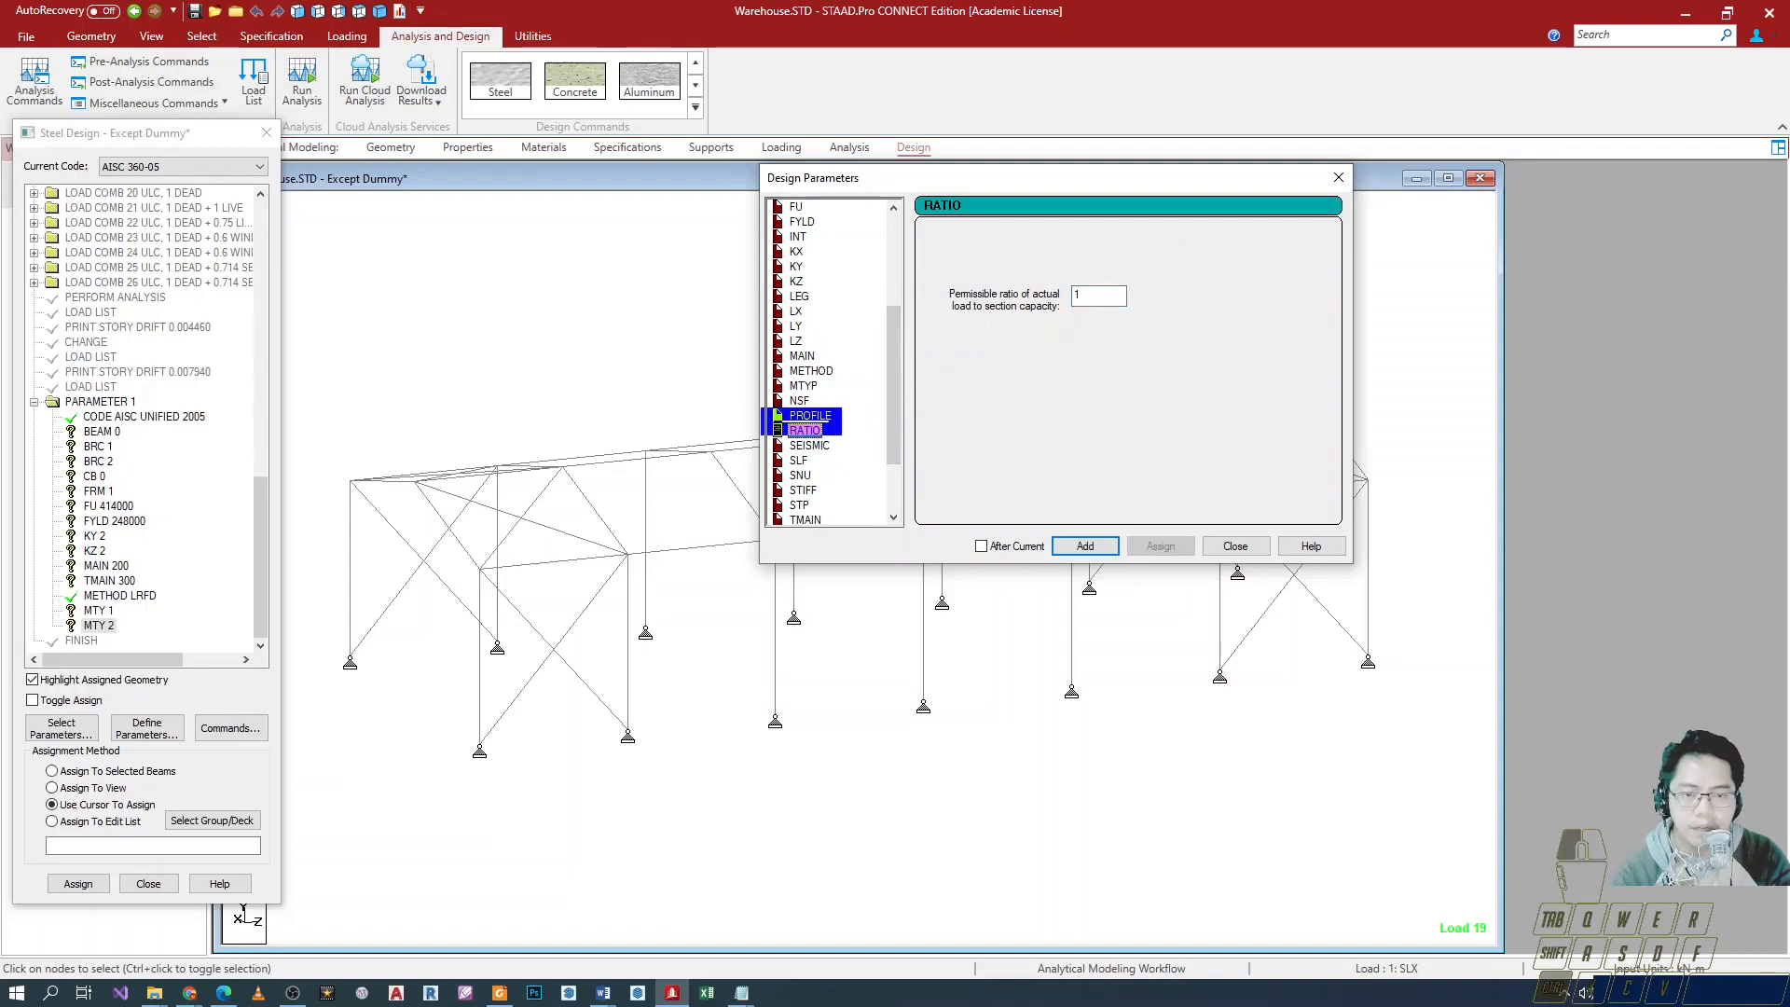
left_click(808, 447)
left_click(808, 434)
left_click(810, 447)
left_click(811, 435)
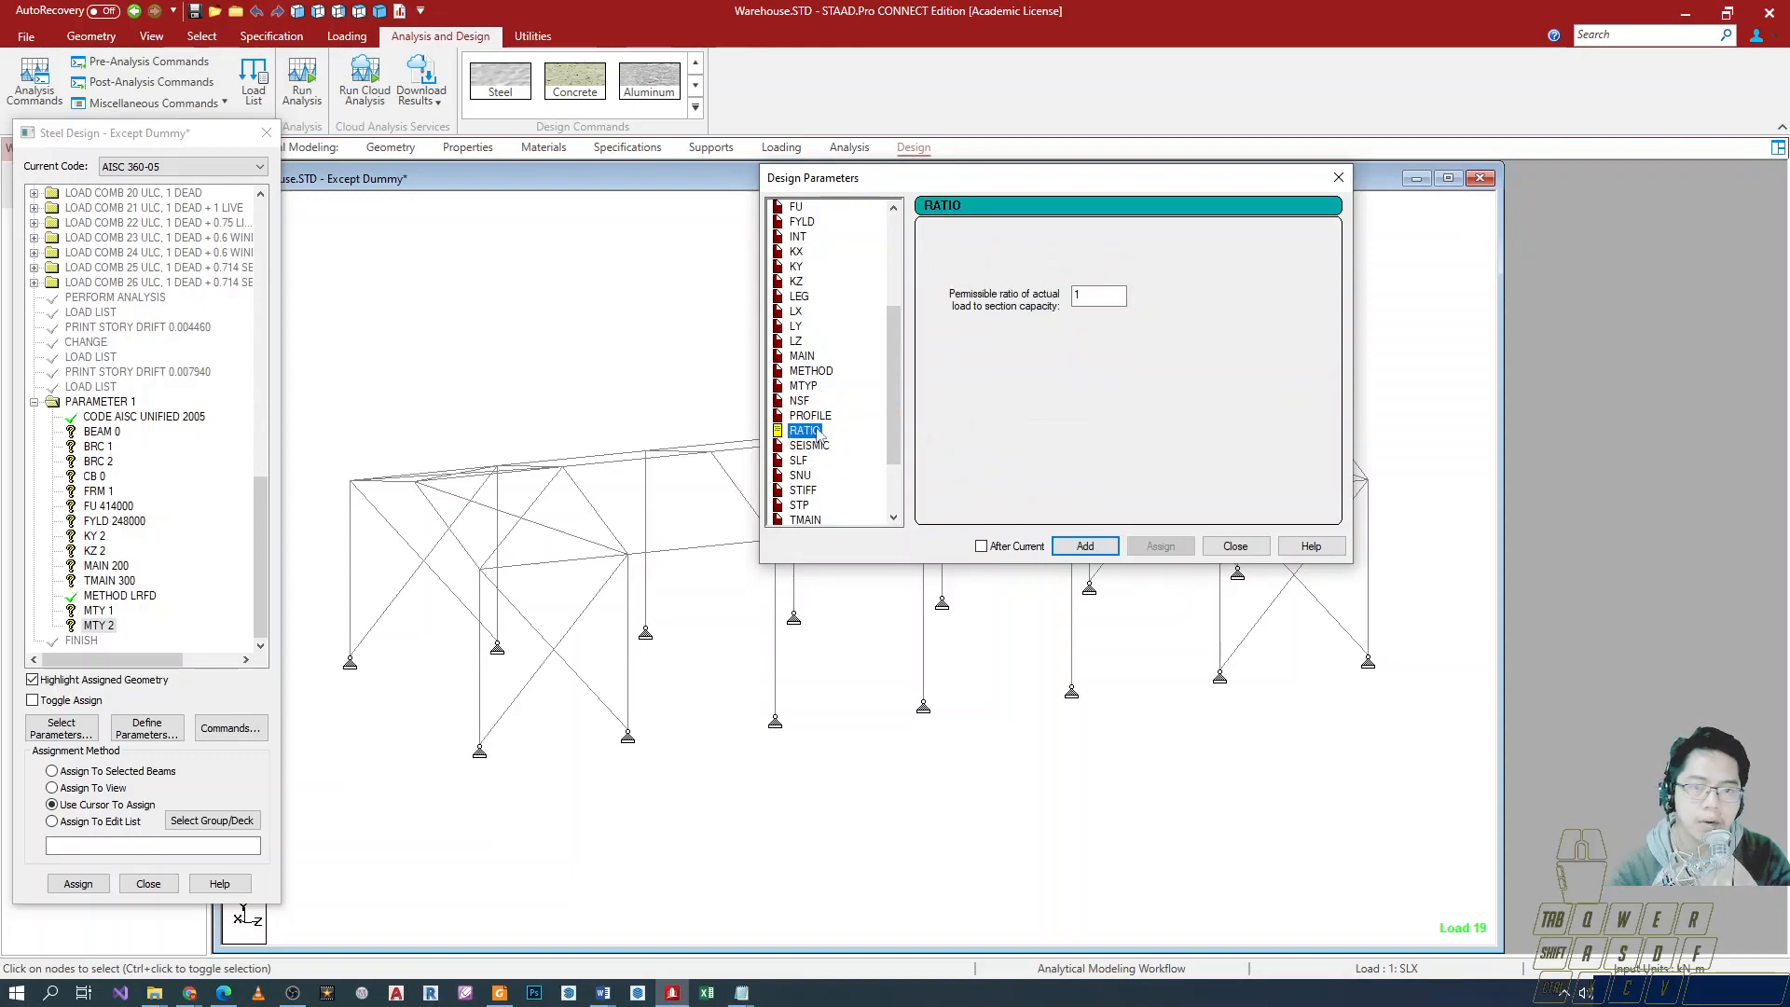
Add the SEISMIC parameter with option 0, Seismic Provision will not be checked, and close the Design Parameters dialog.
left_click(818, 447)
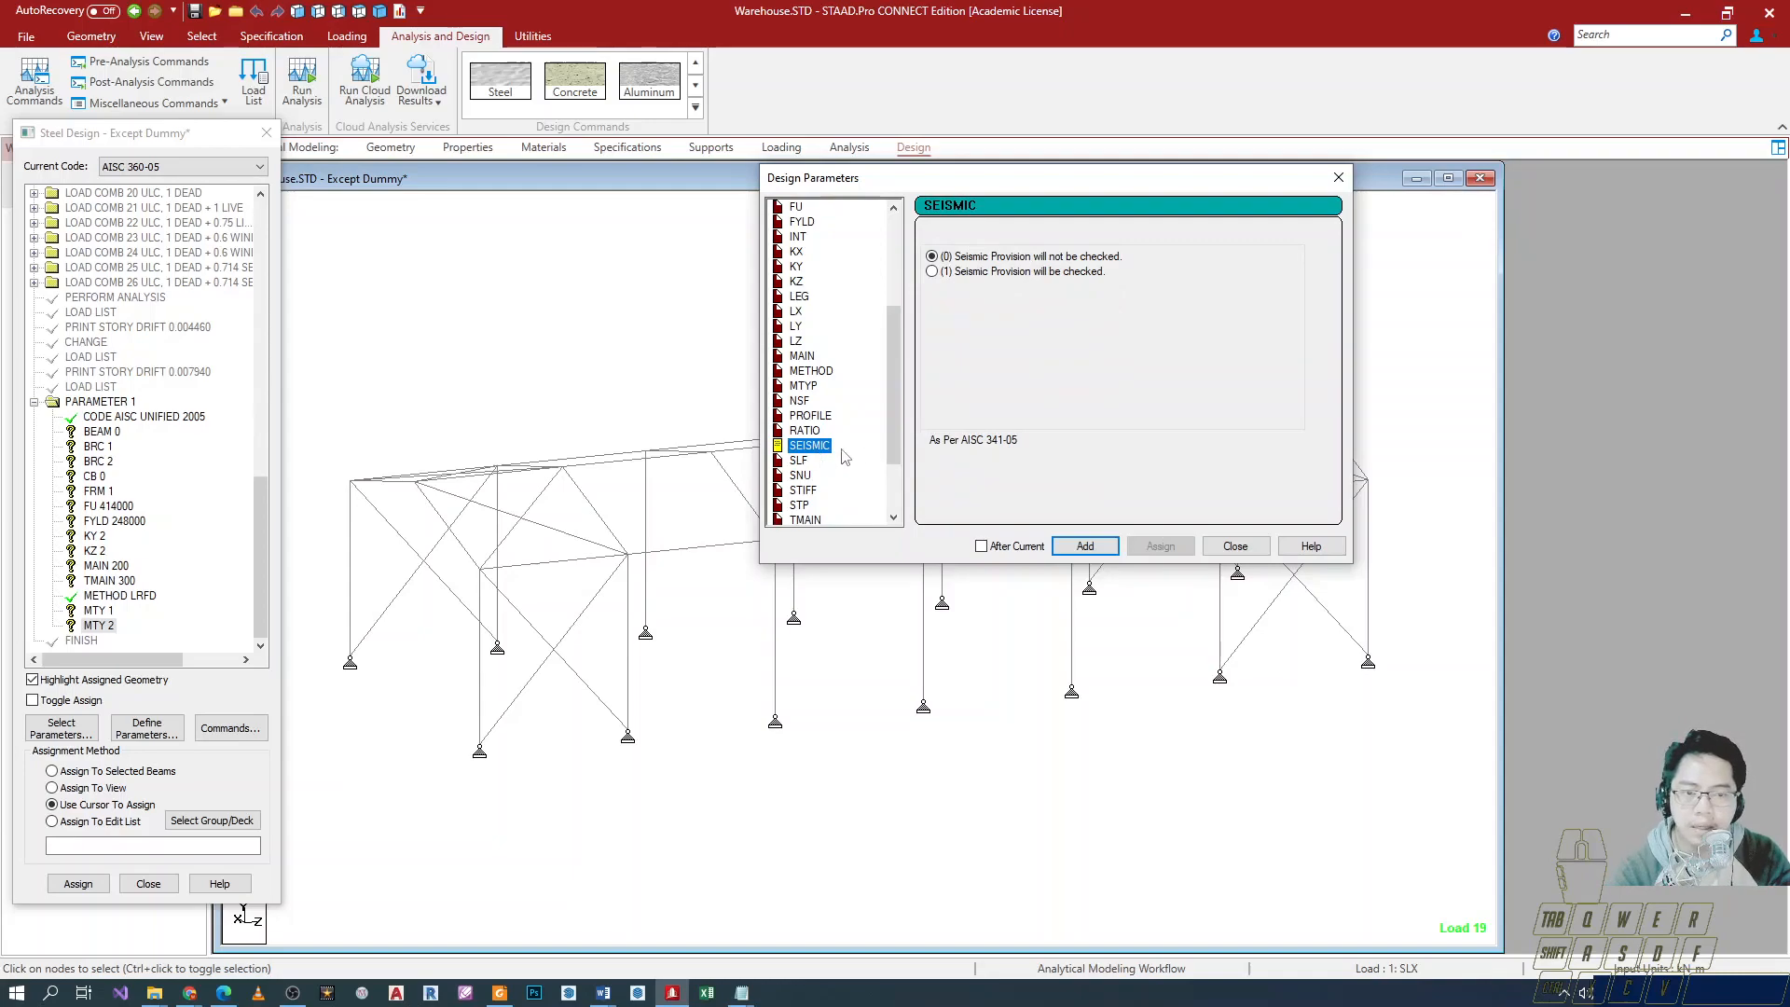
left_click(1075, 545)
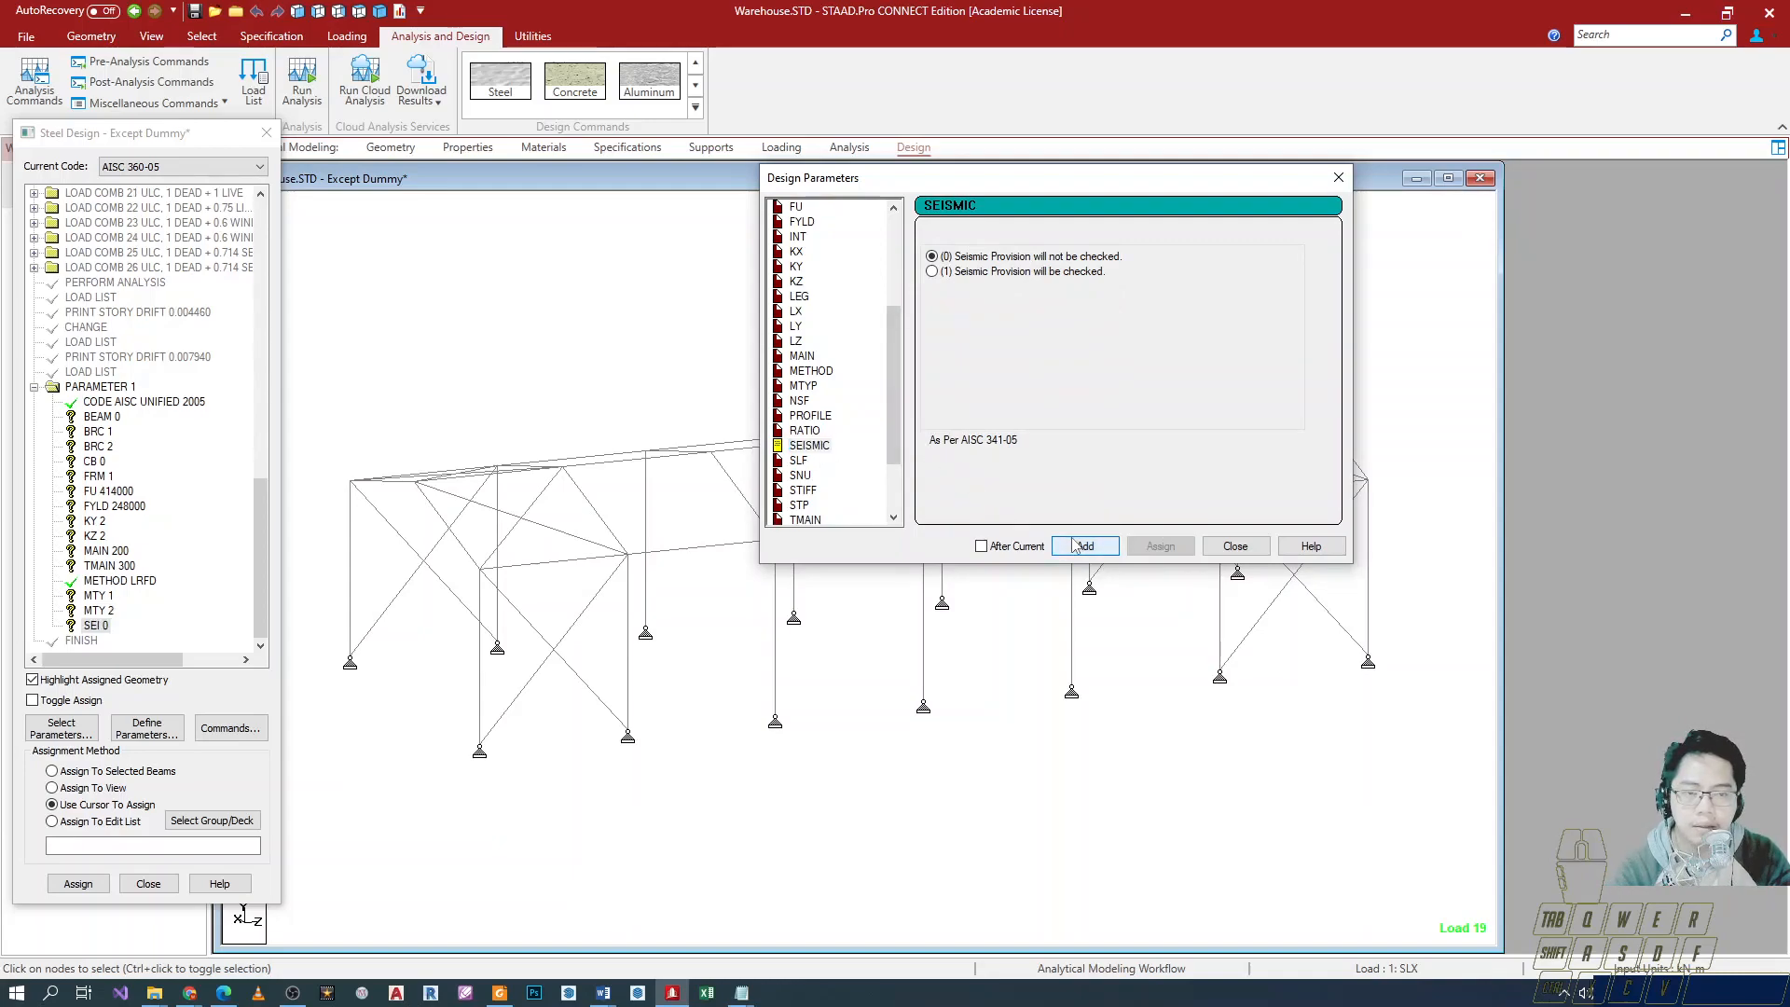
left_click(105, 623)
left_click(1236, 546)
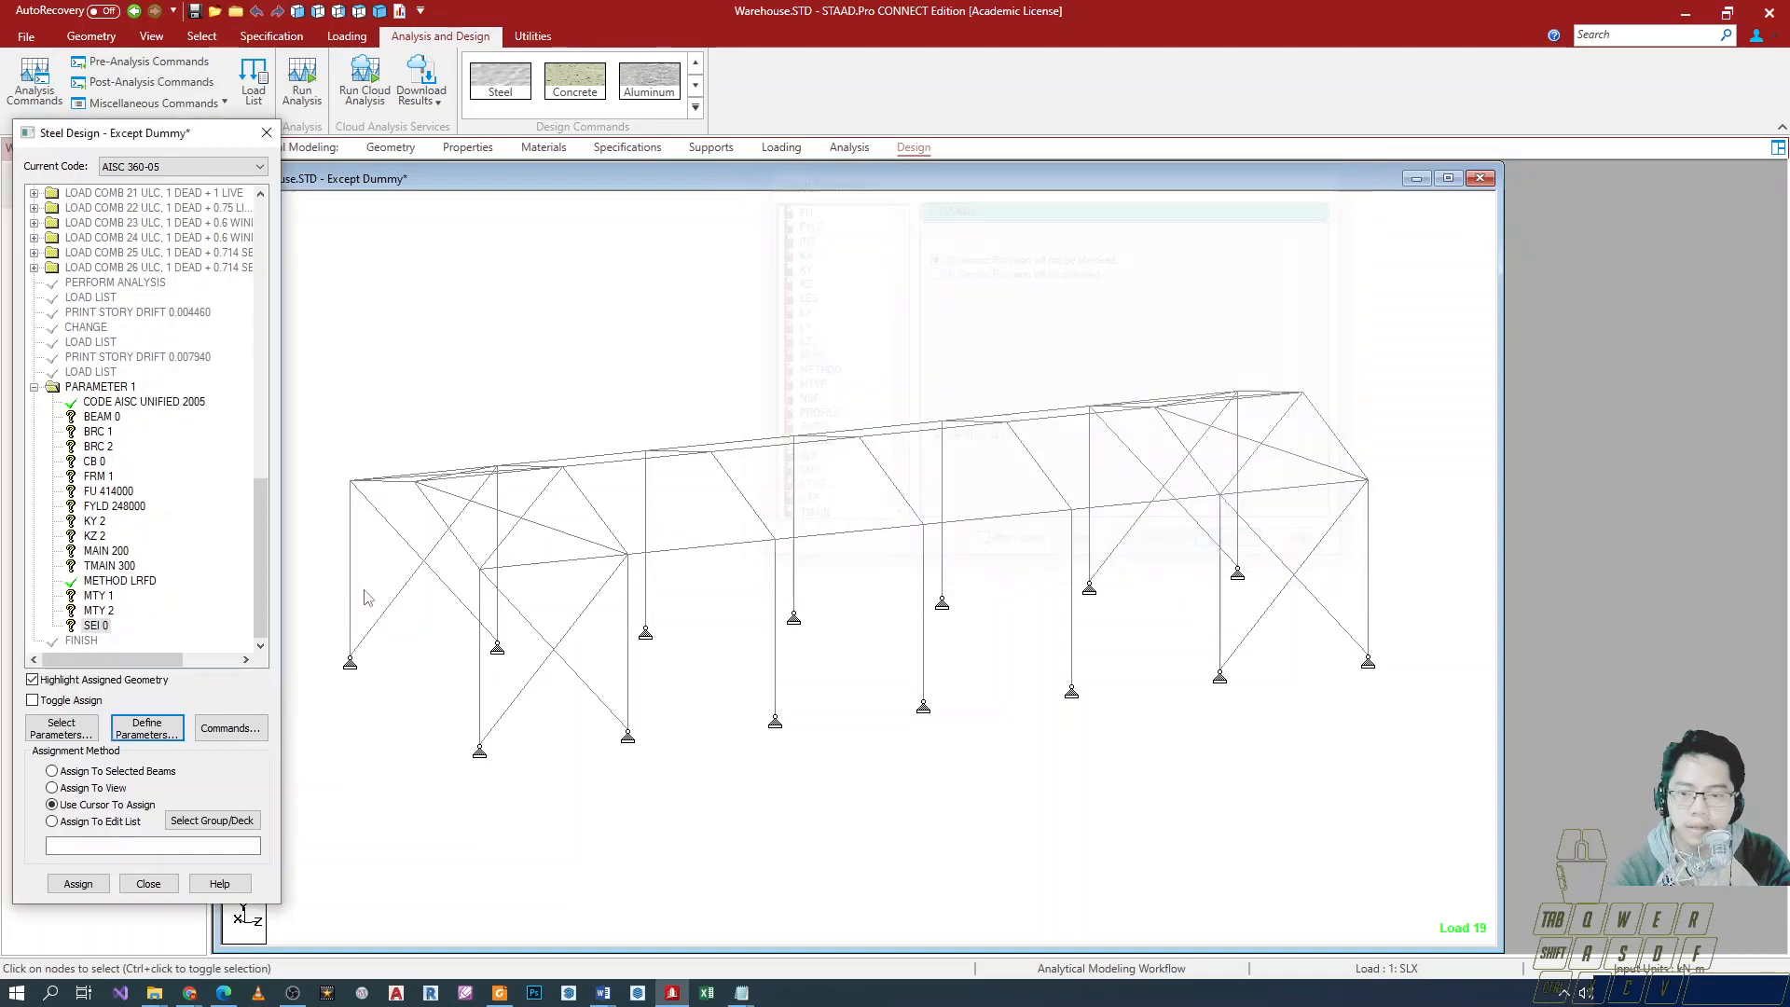
Change the added SEISMIC parameter to option 1 so that the seismic provision is checked.
double_click(97, 625)
left_click(806, 463)
left_click(951, 737)
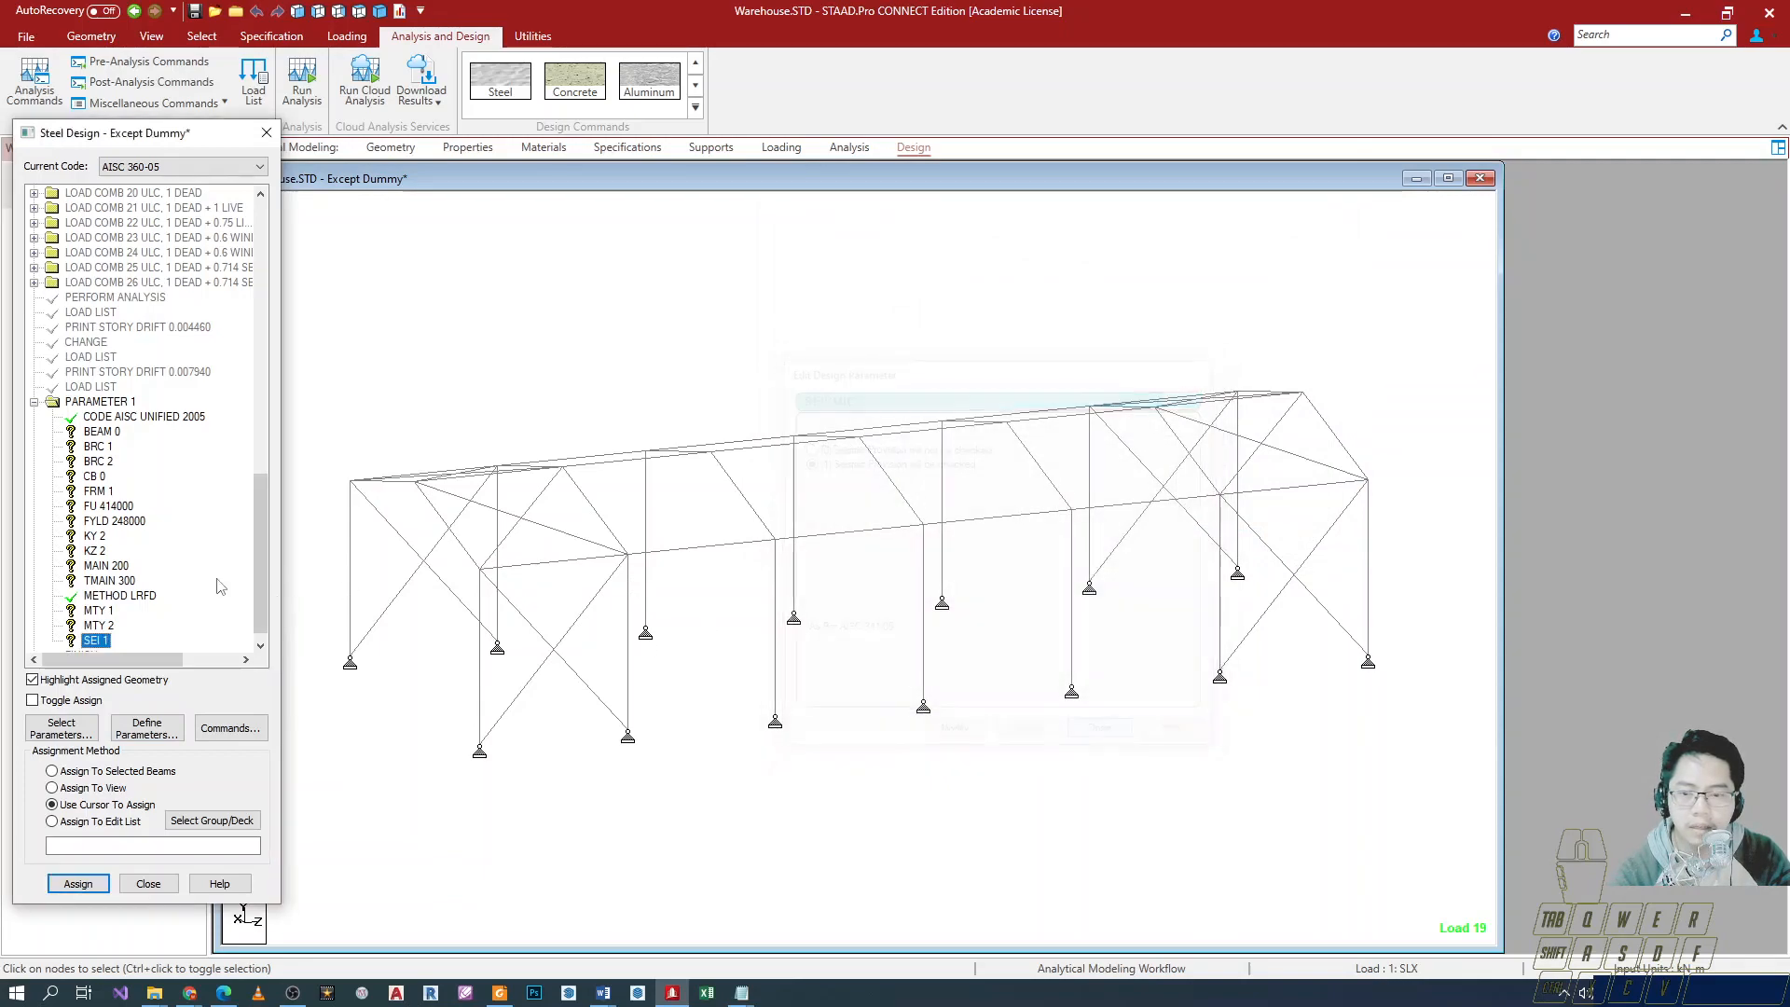
left_click(1104, 737)
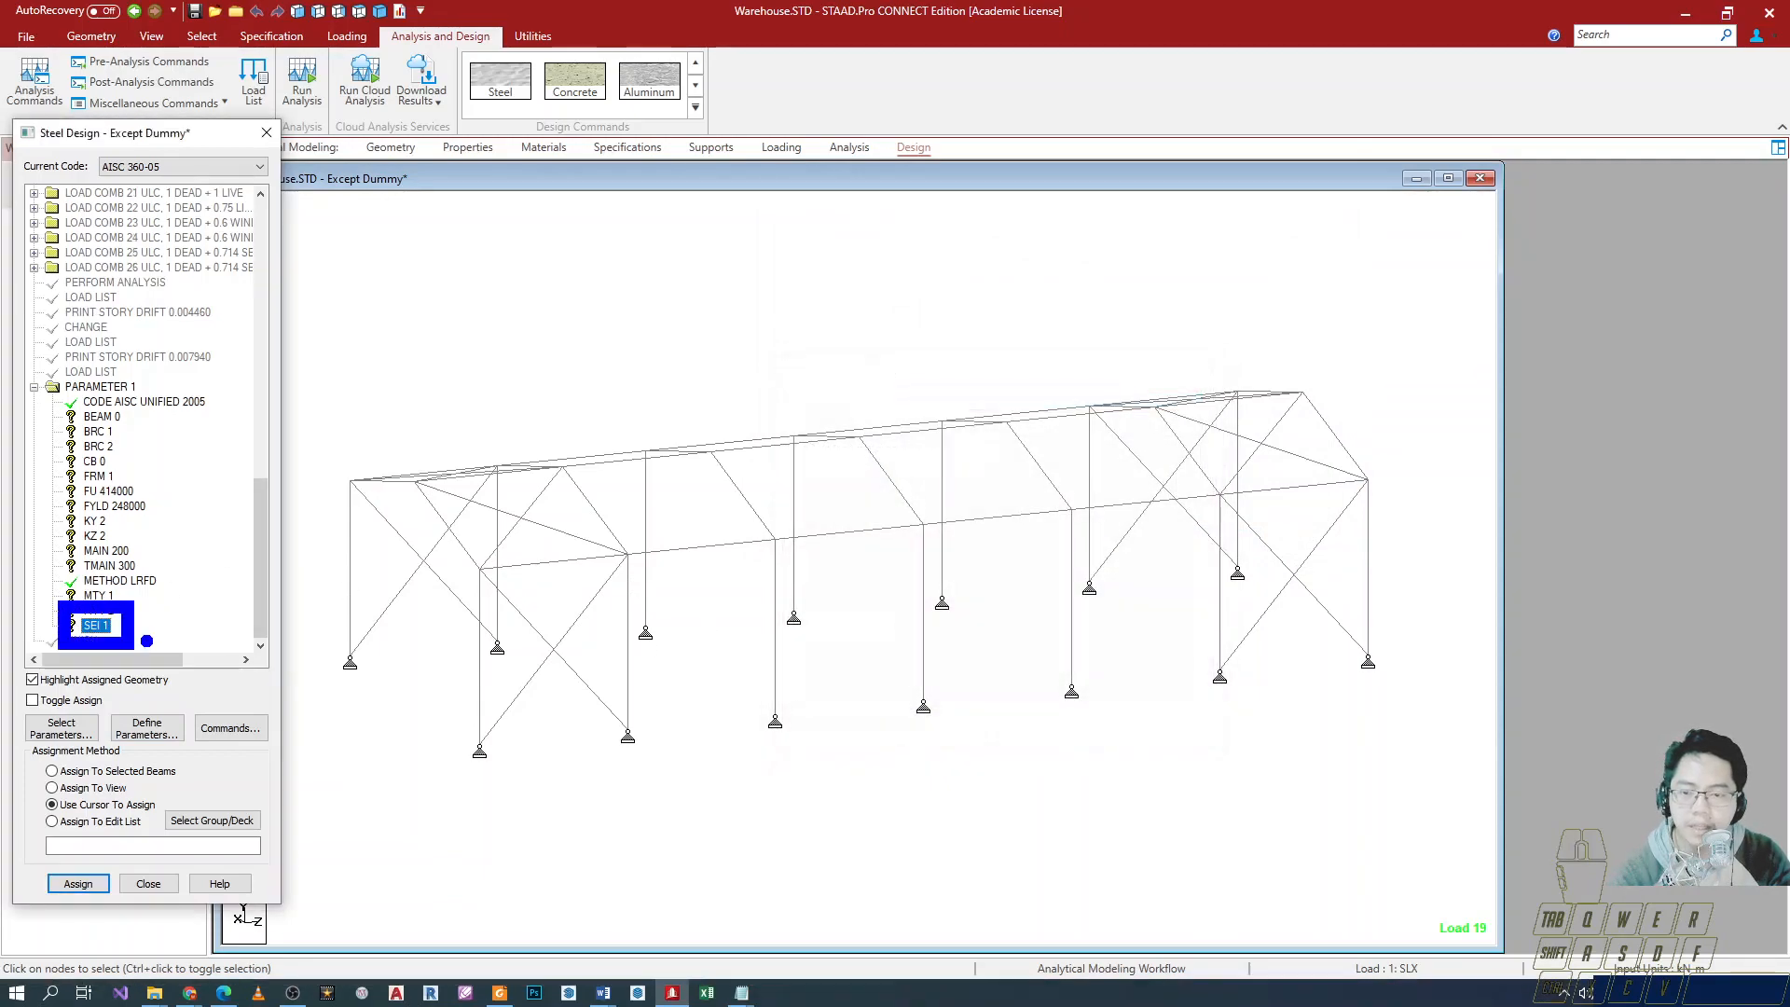
Reopen the design parameter definitions and examine the SLF shear lag factor and the SNU connection type for built-up members.
left_click(149, 731)
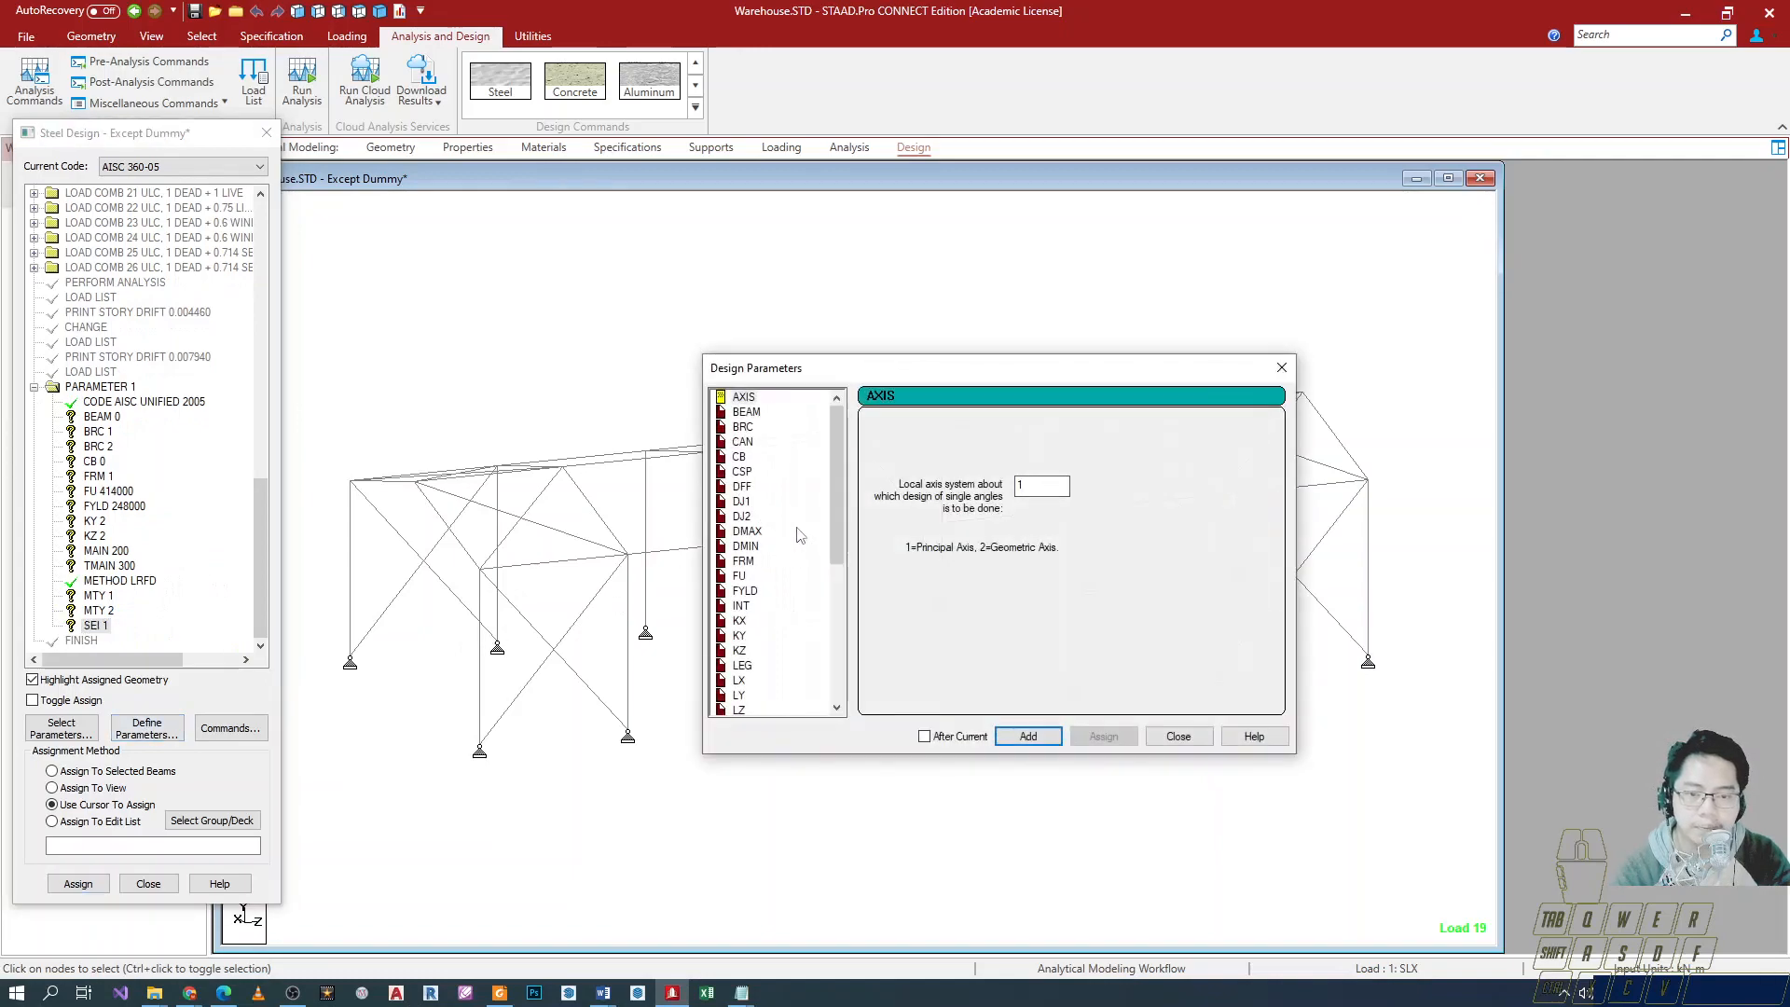
scroll(844, 395, "down", 5)
scroll(858, 394, "down", 2)
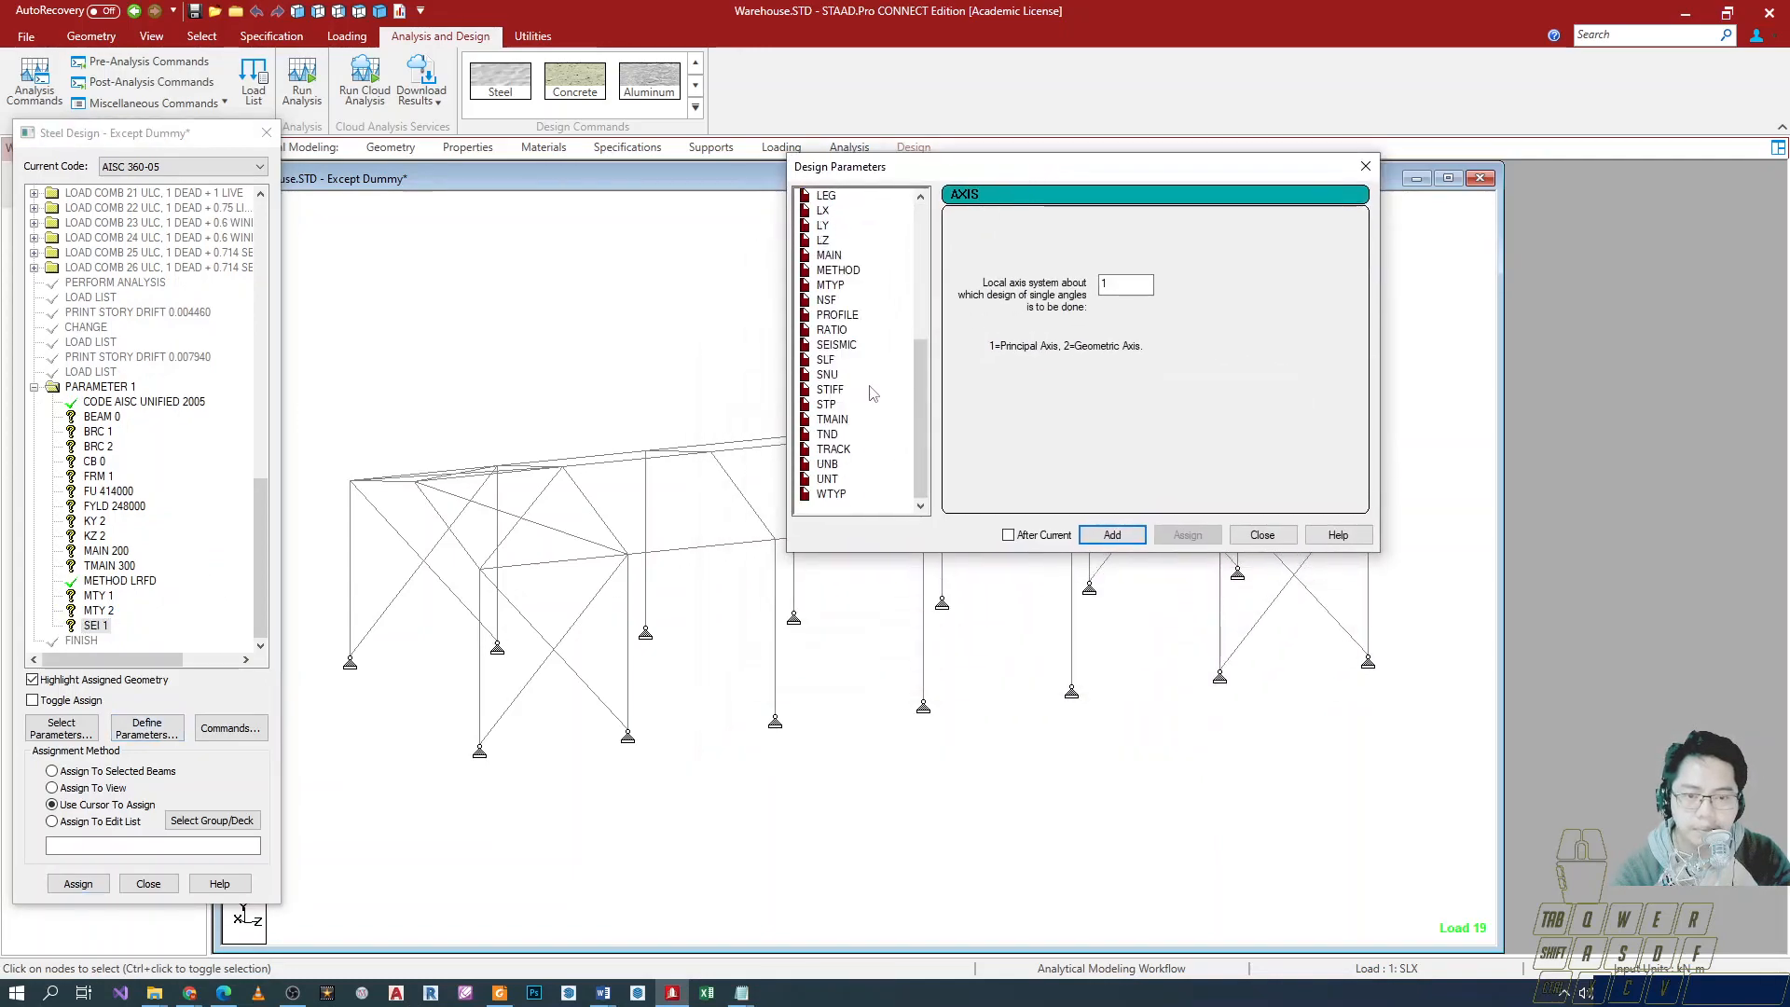
left_click(824, 360)
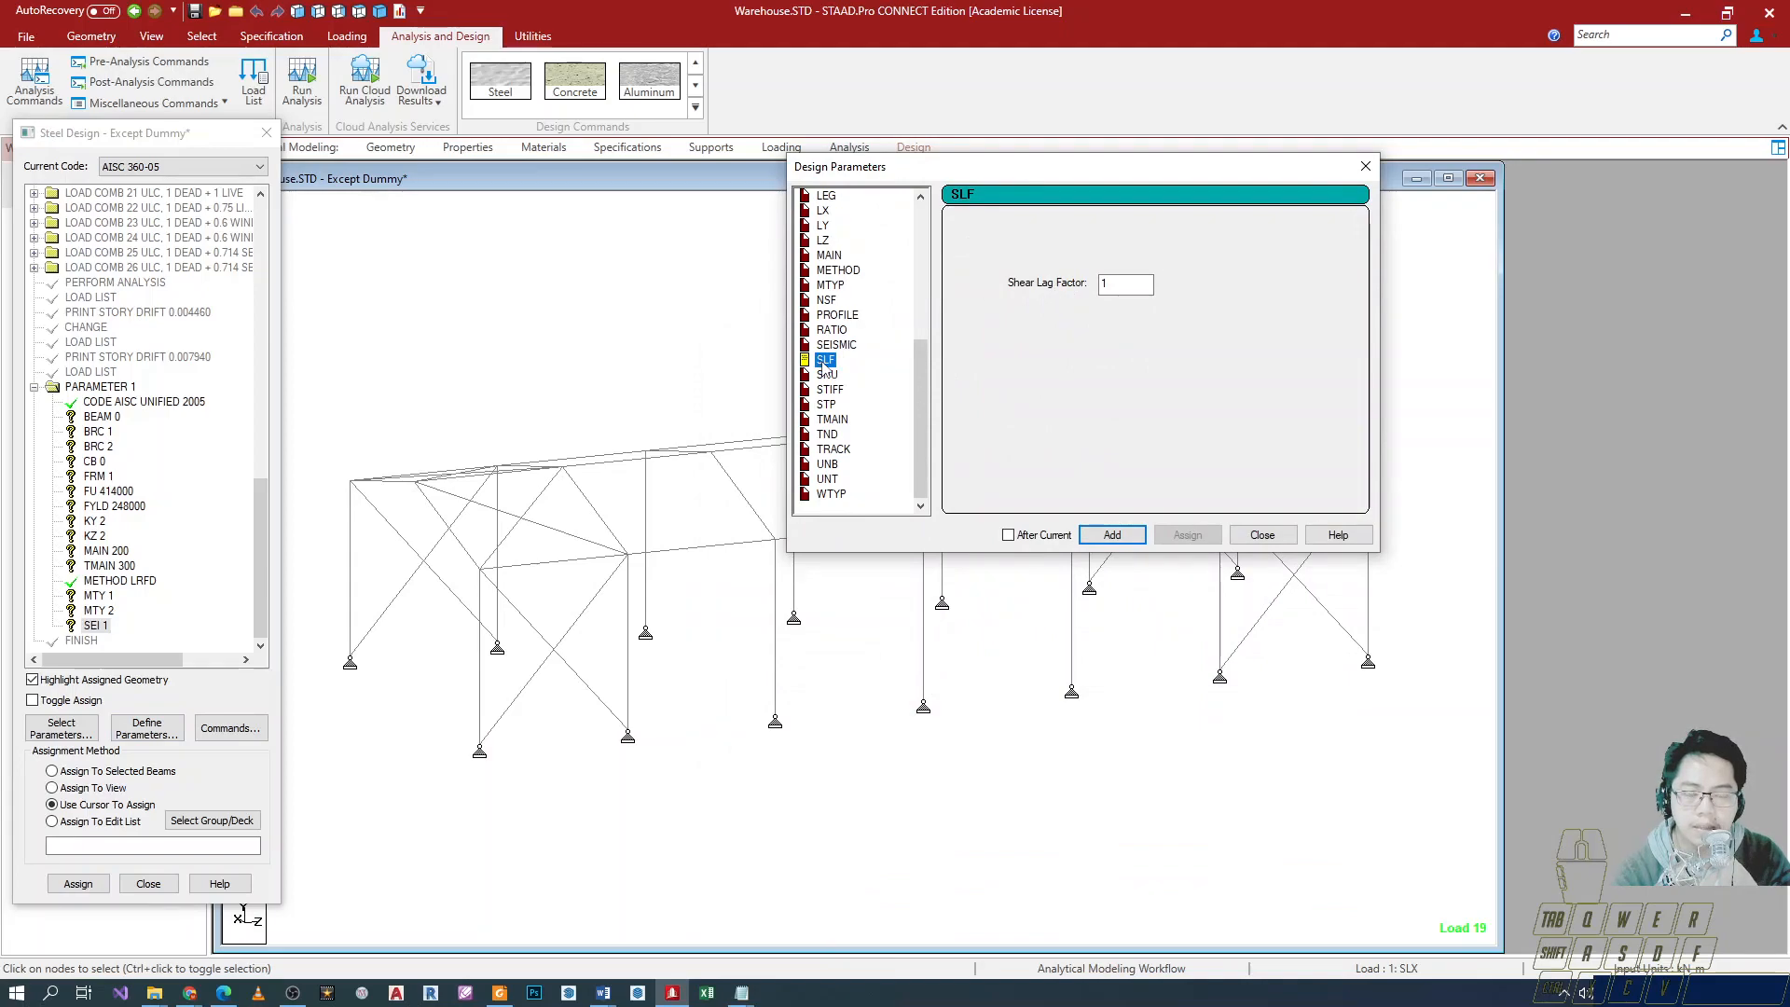
key("ctrl+2")
left_click_drag(1007, 263, 1208, 330, "ctrl")
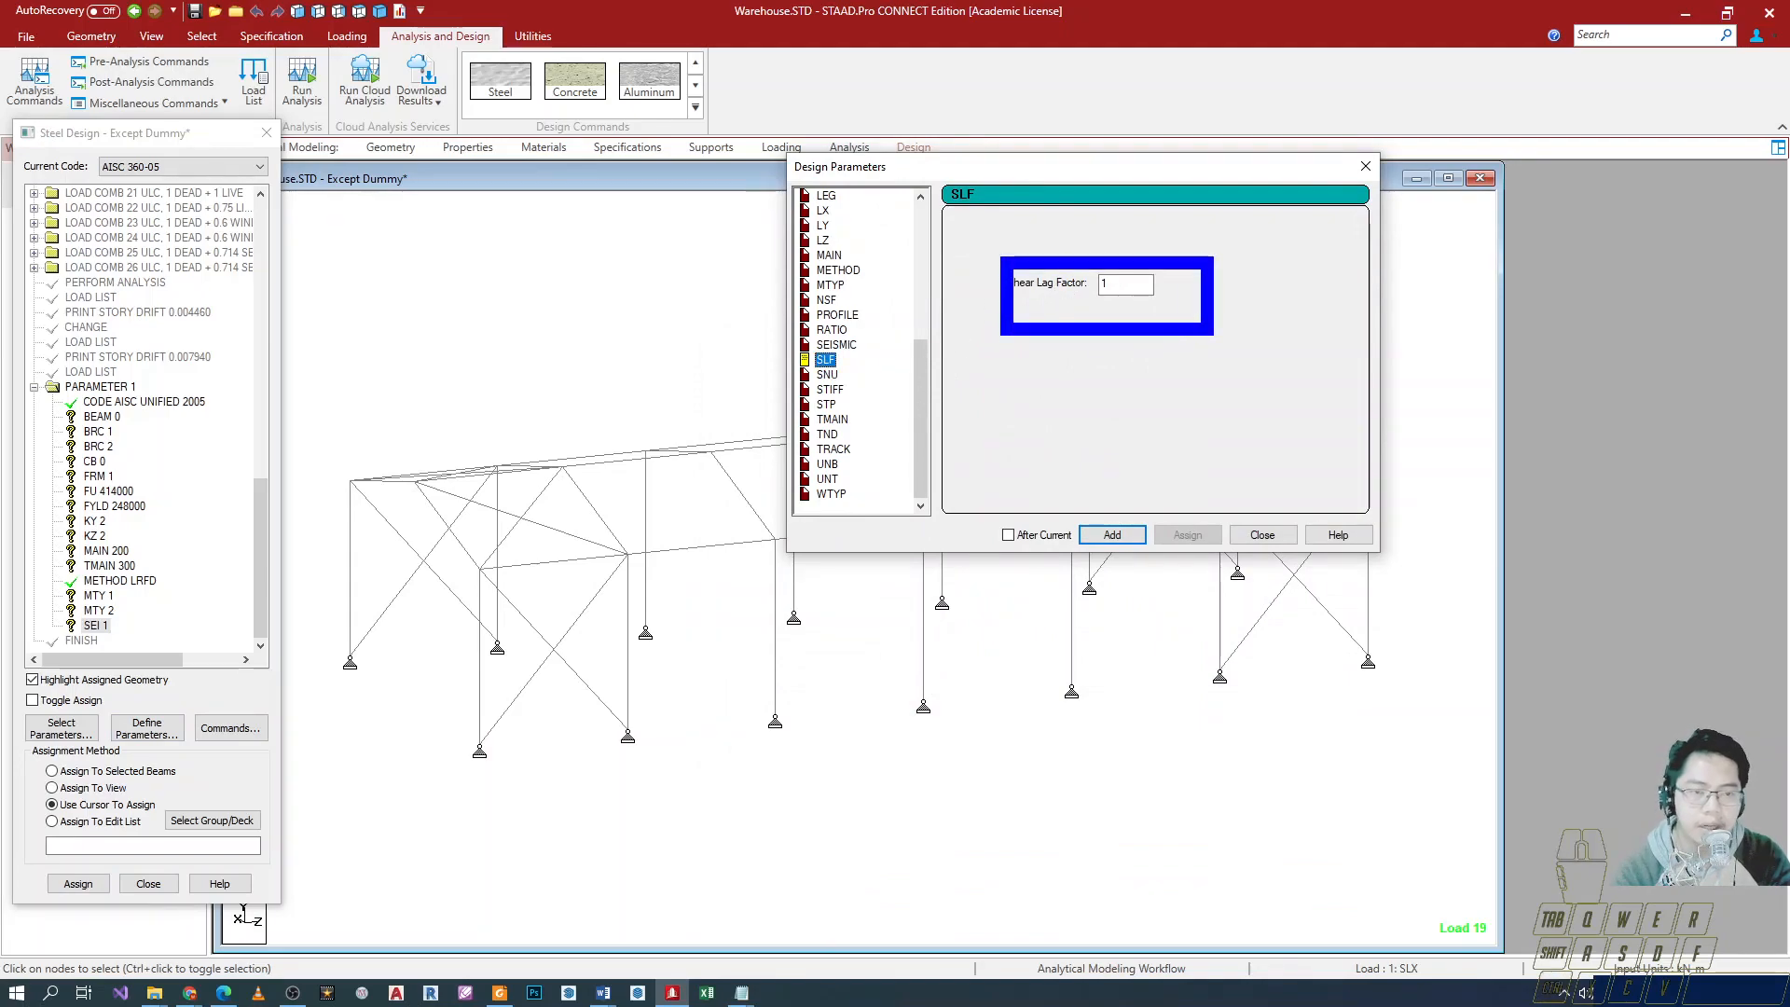
key("Escape")
left_click(822, 377)
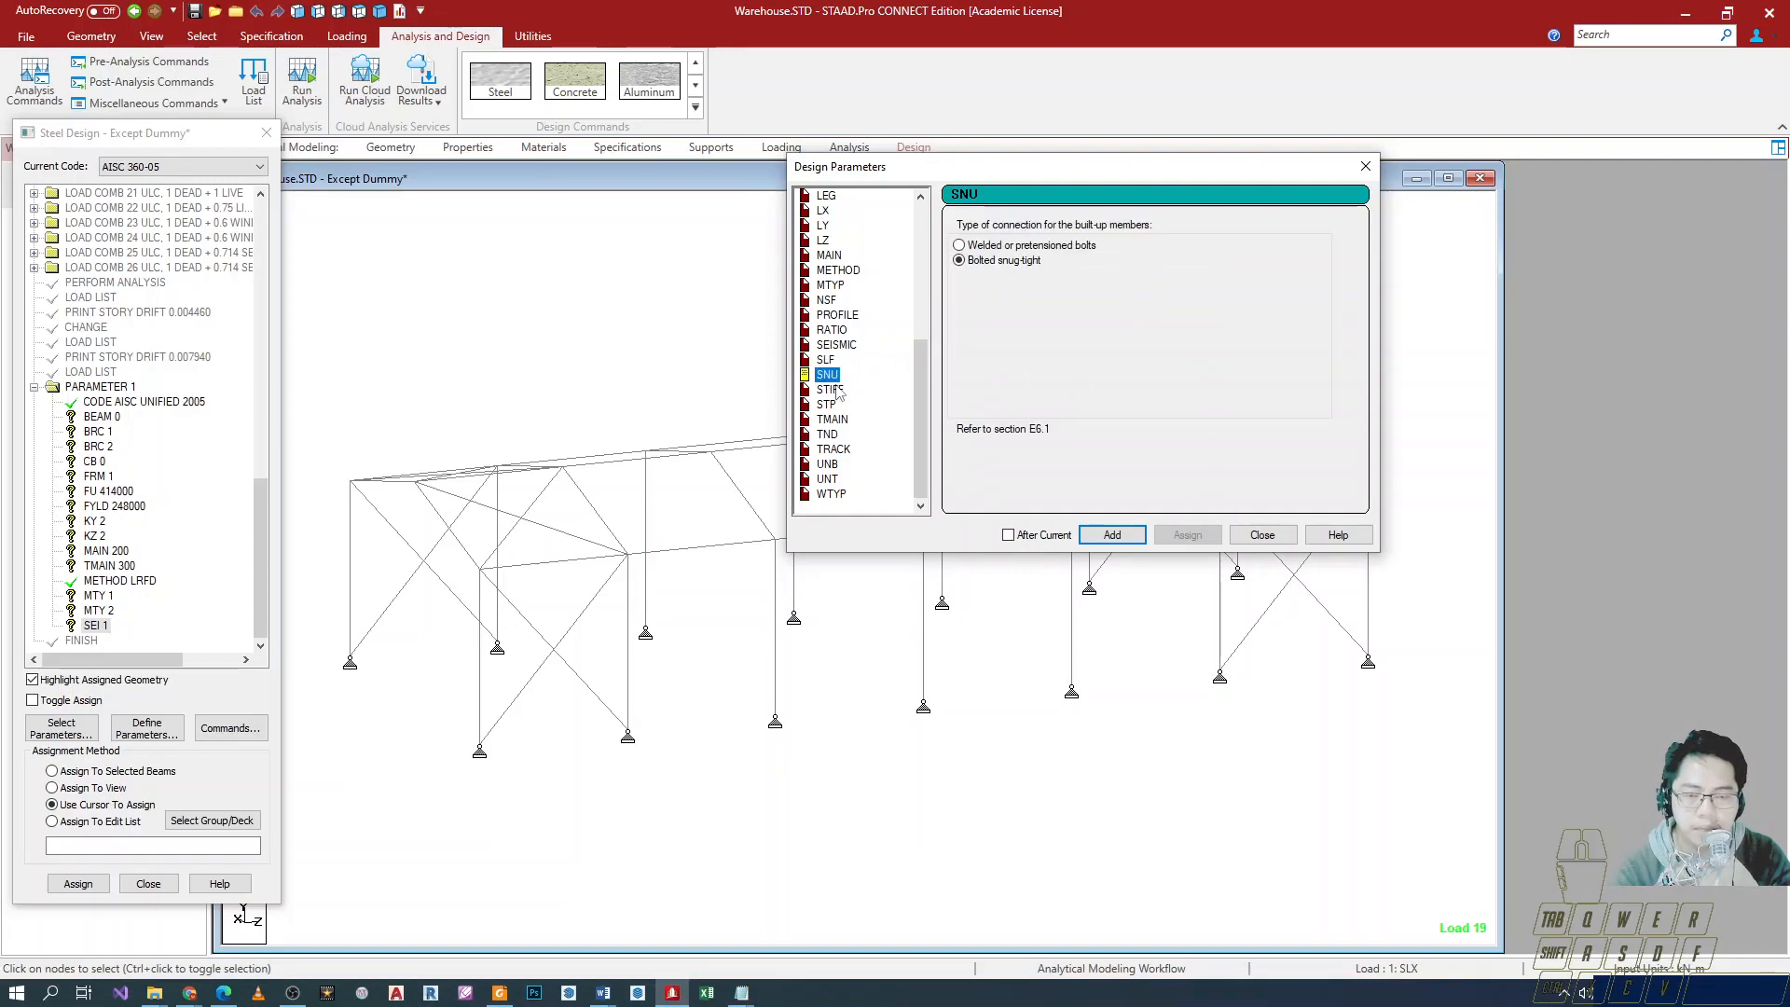
left_click_drag(932, 222, 1199, 322, "ctrl")
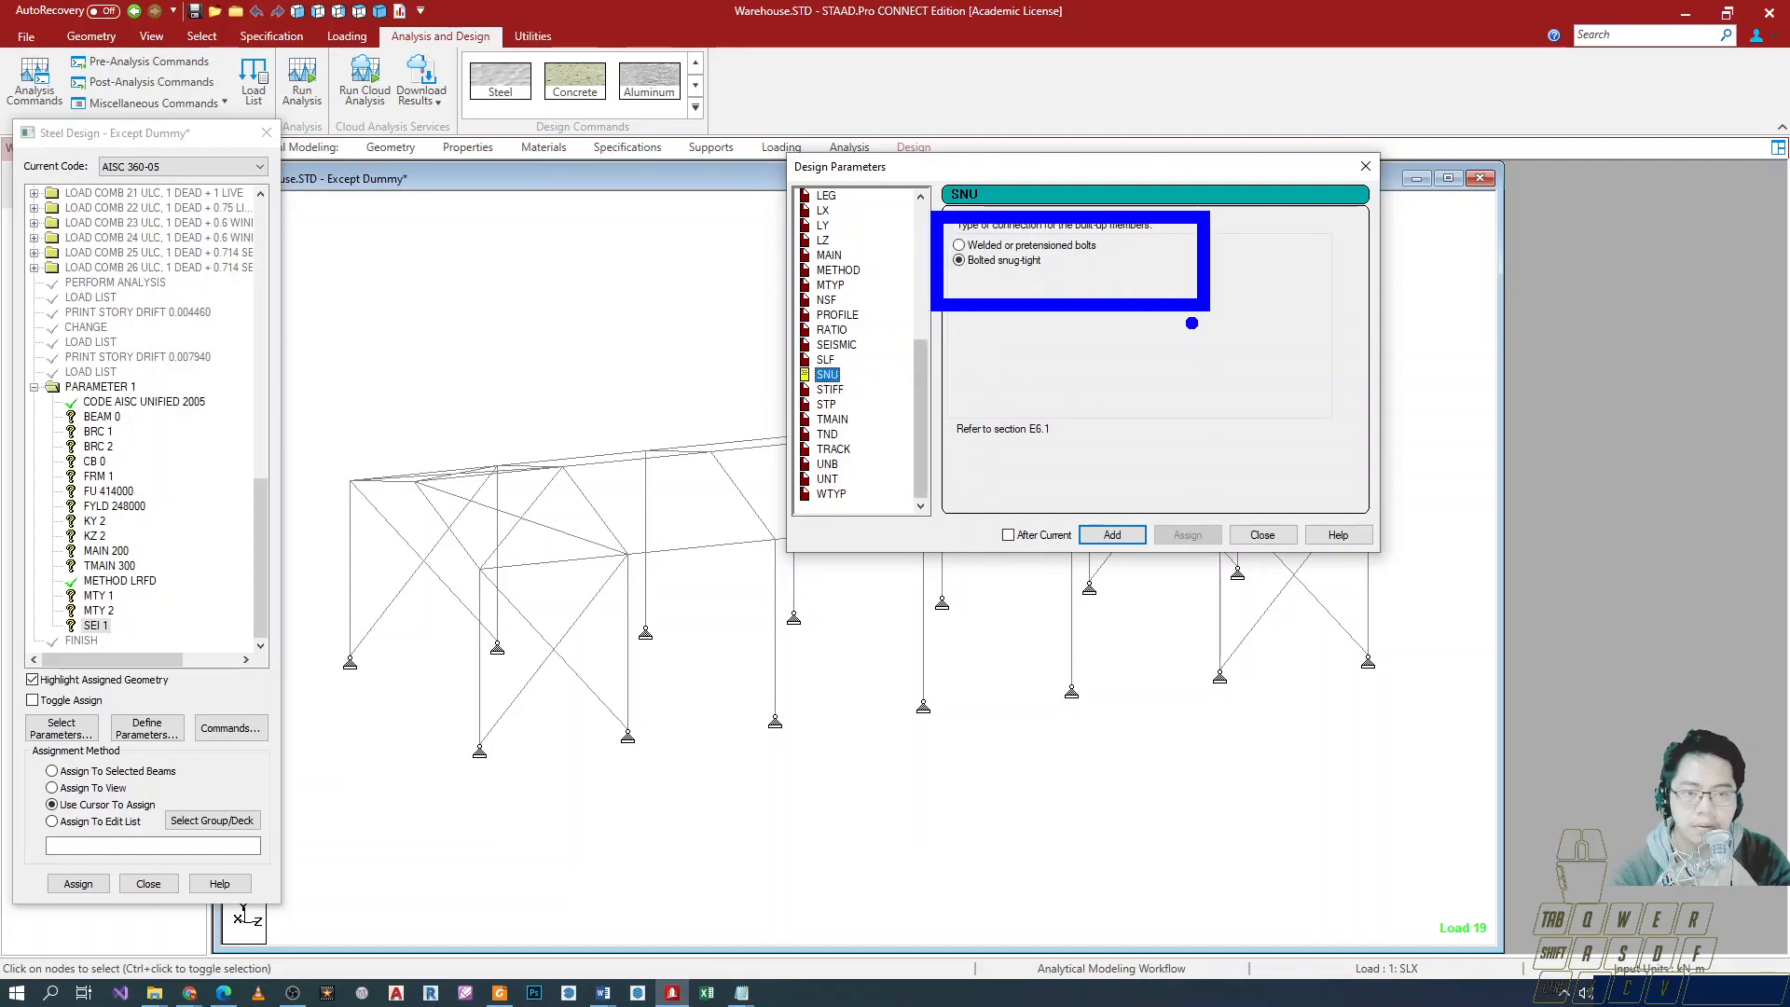
key("Escape")
Examine the STIFF parameter for the spacing of stiffeners in shear design.
left_click(822, 391)
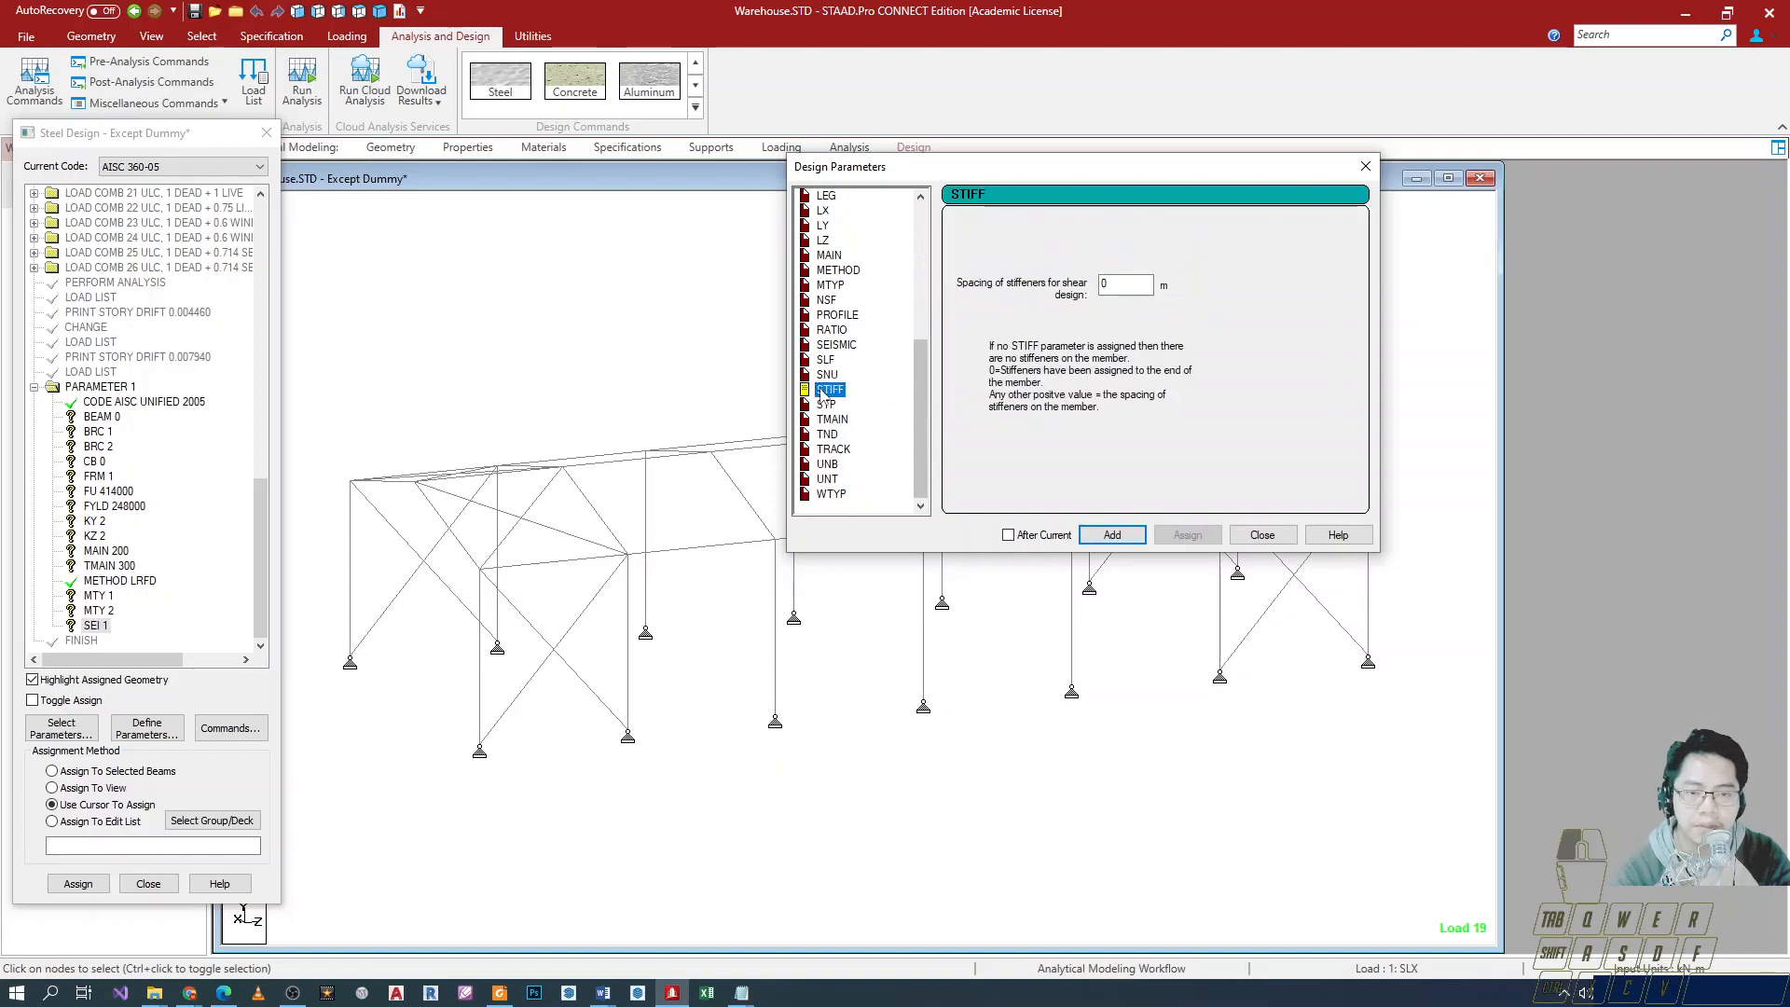
key("ctrl+2")
left_click_drag(951, 249, 1208, 438, "ctrl")
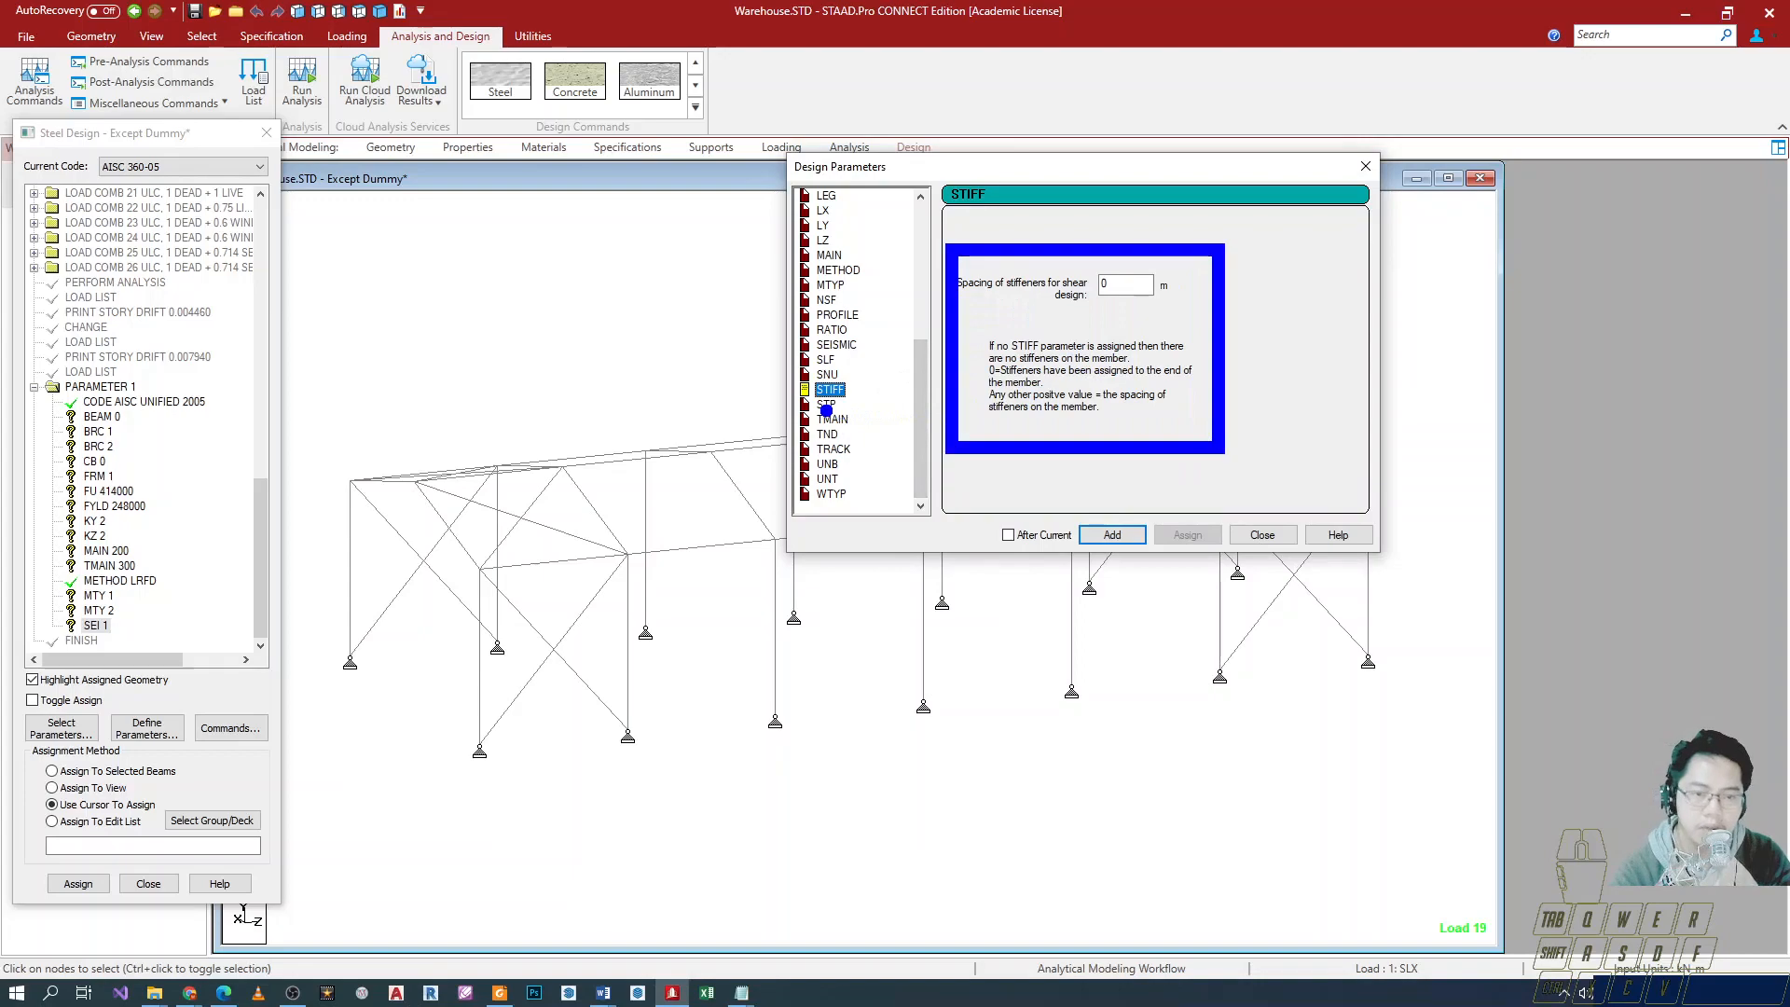
key("Escape")
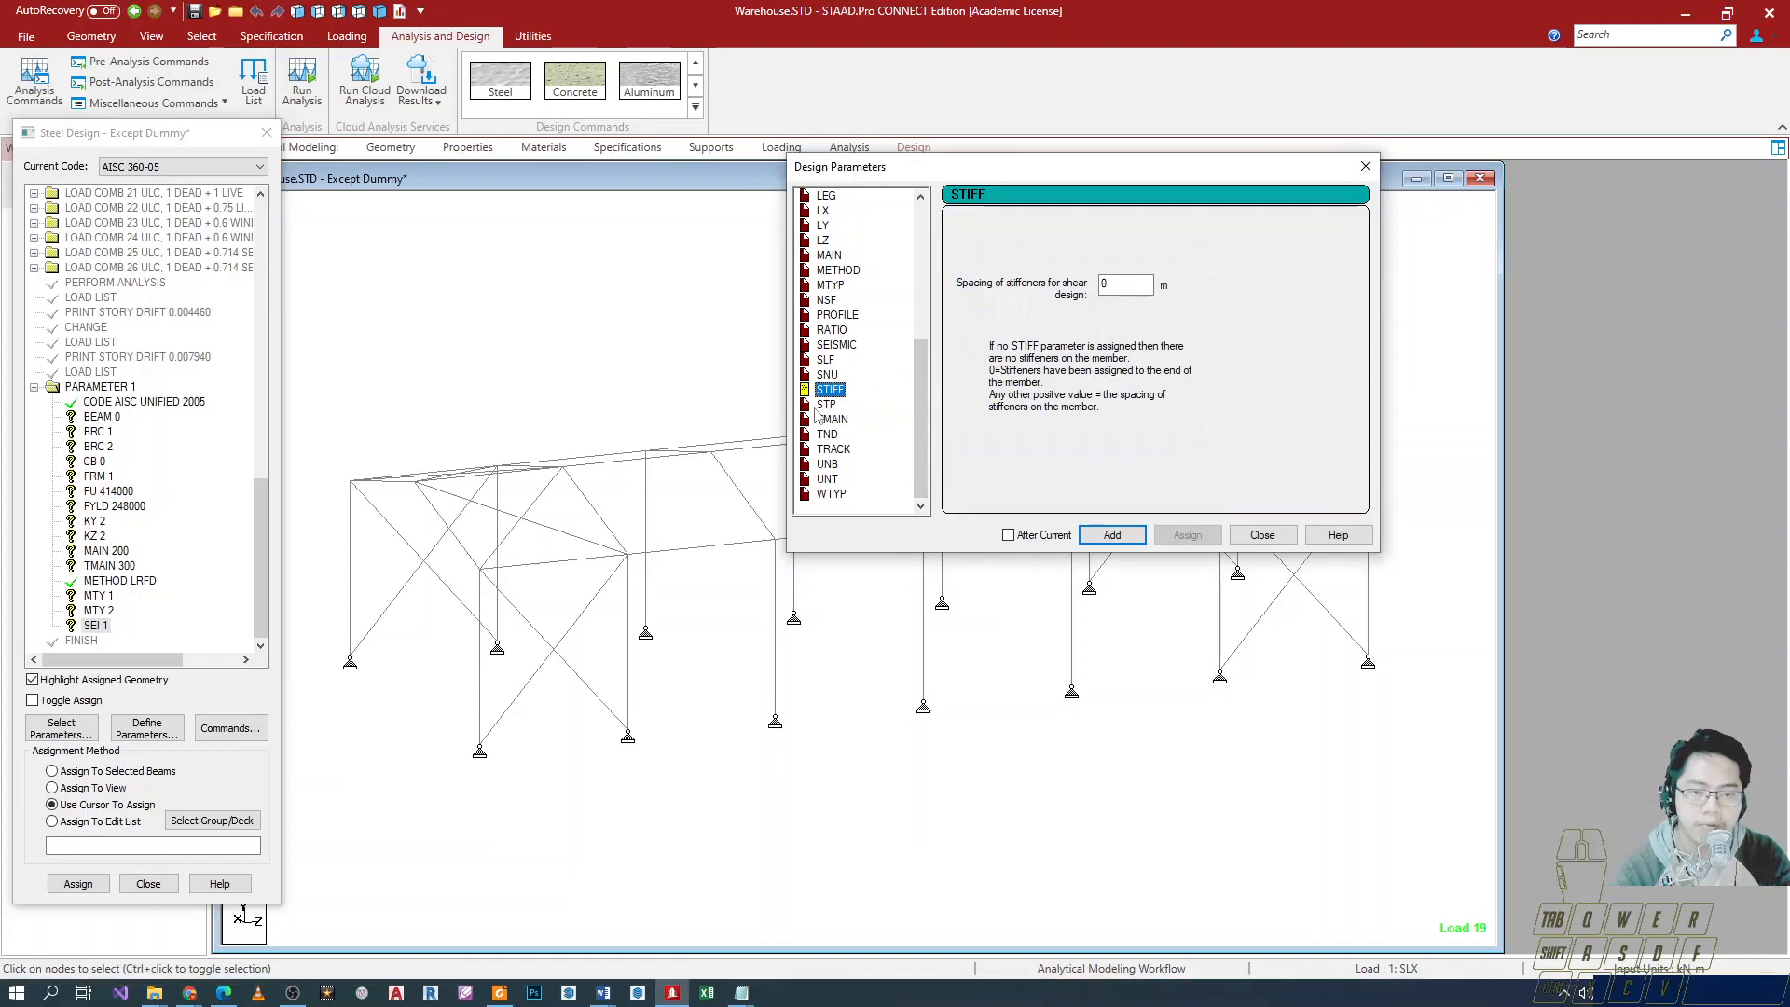
Examine the STP section type parameter, the TMAIN slenderness limit and the TND torsion boundary conditions.
left_click(826, 409)
key("ctrl+2")
left_click_drag(952, 257, 1224, 385, "ctrl")
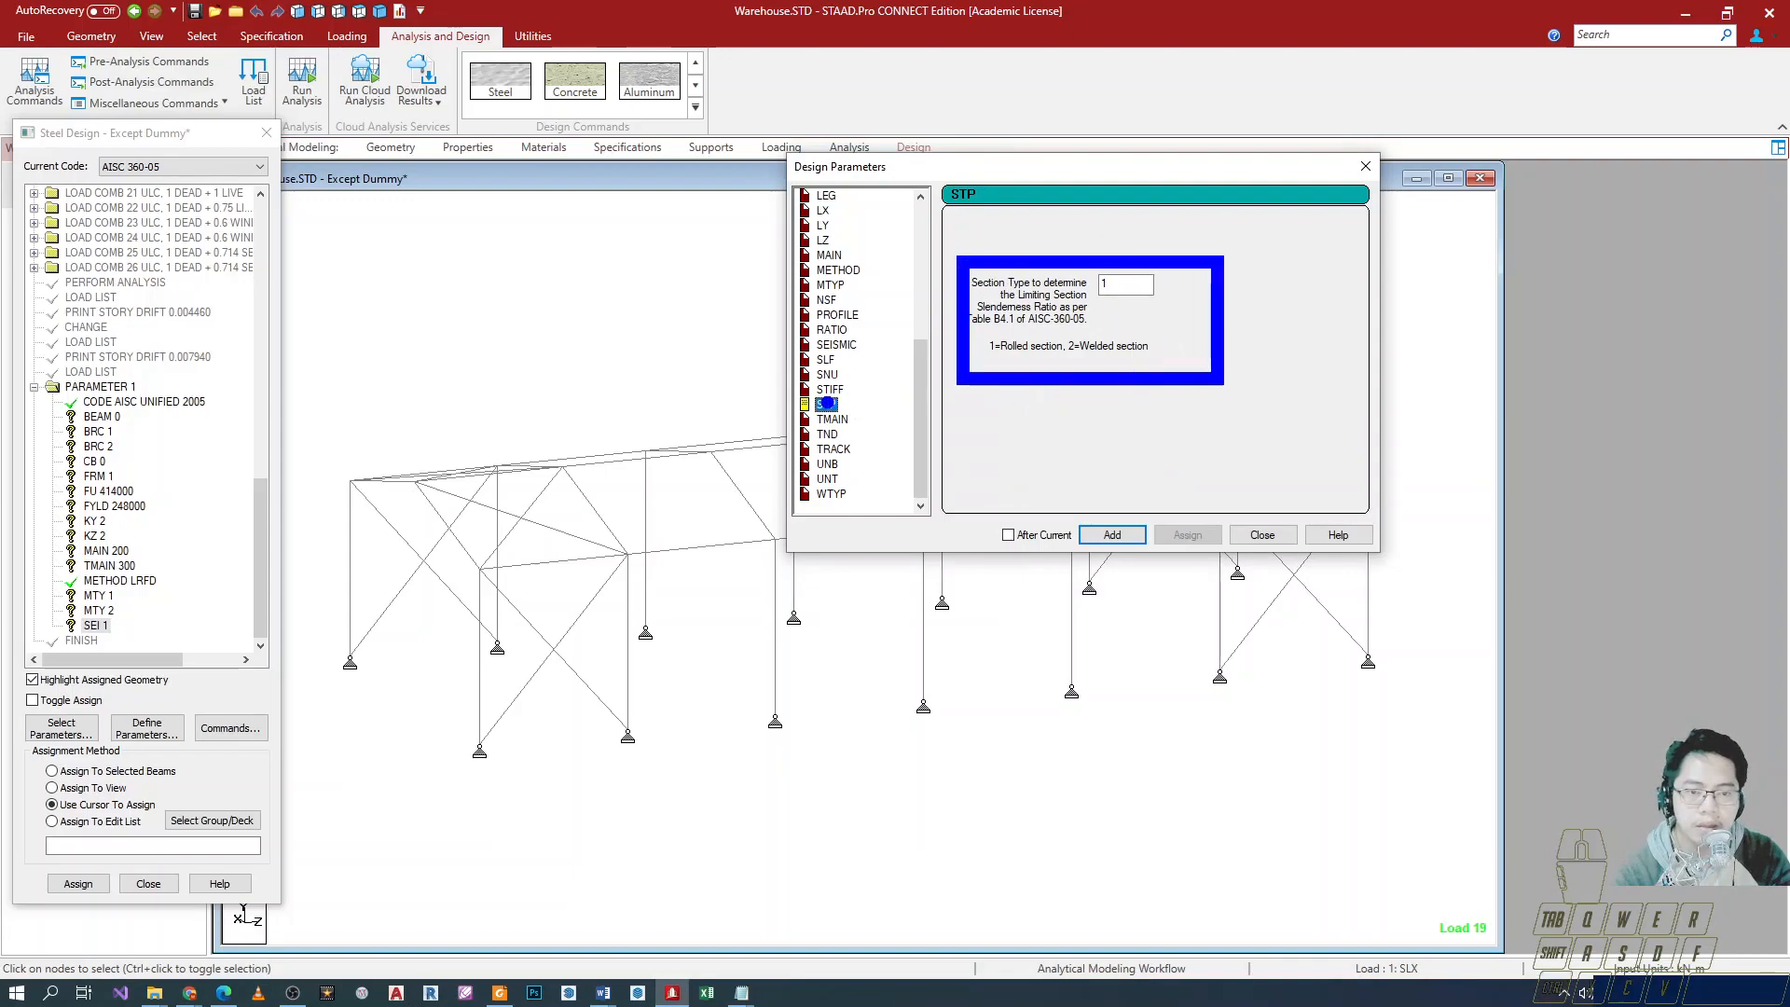
key("Escape")
key("ctrl+2")
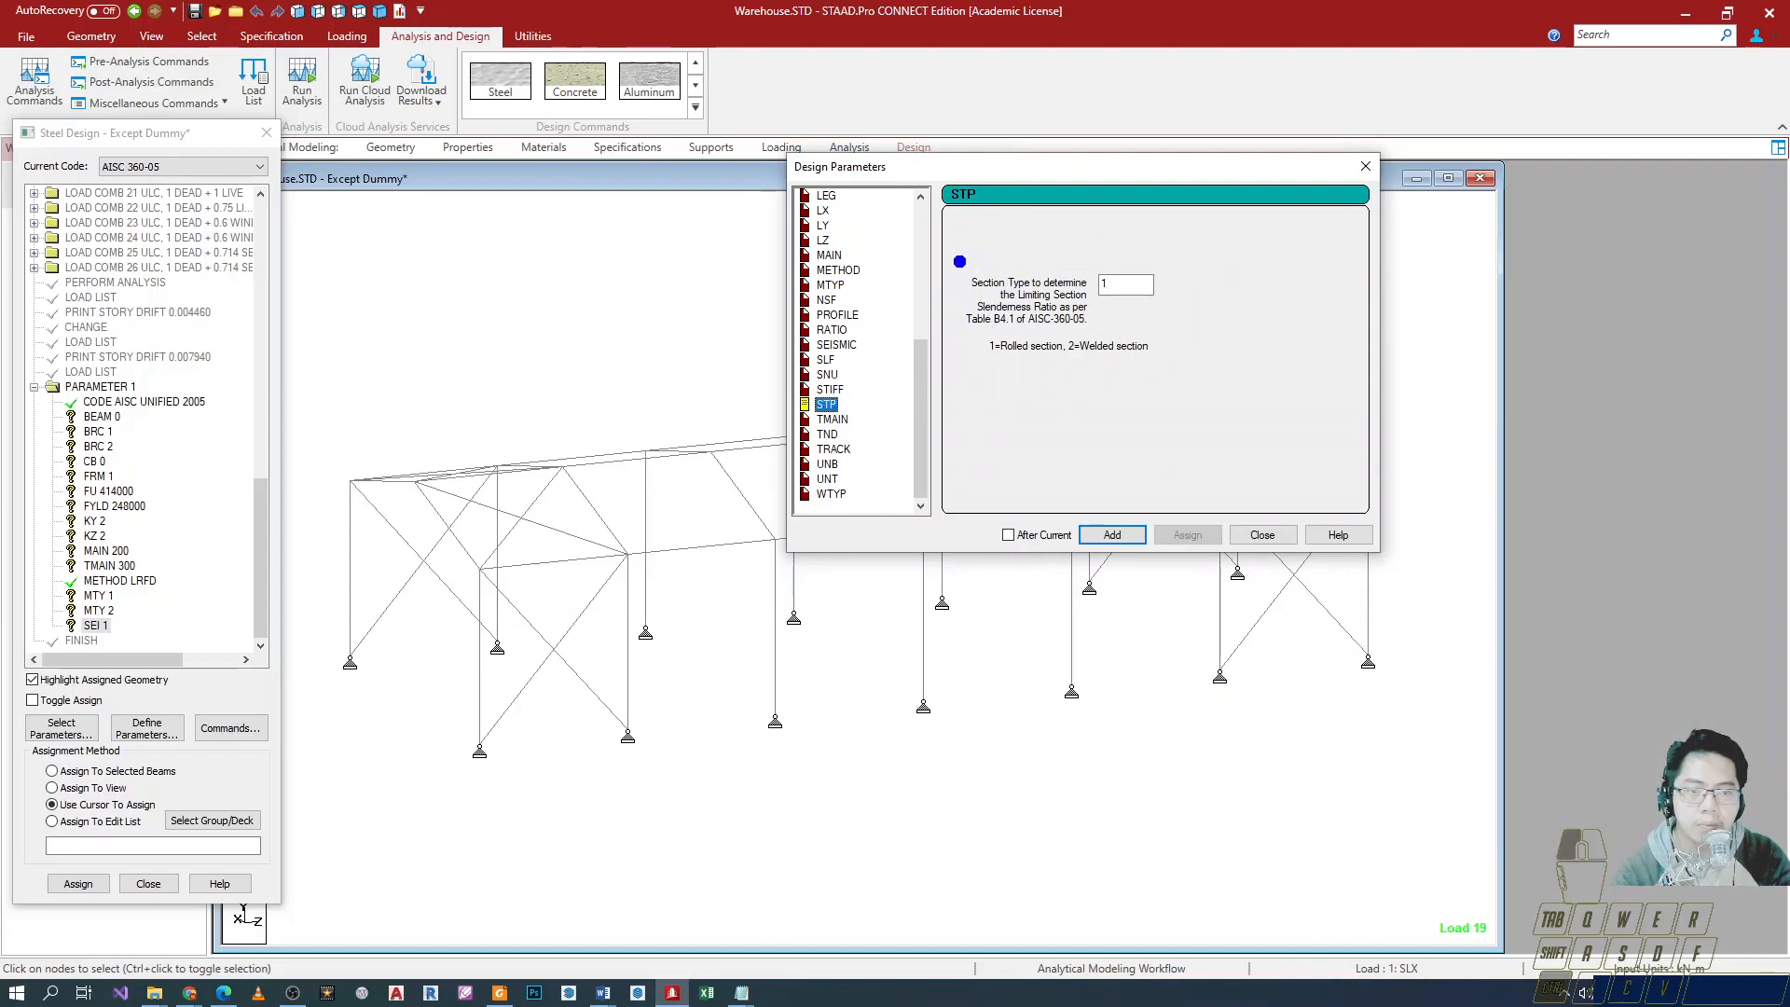
left_click_drag(954, 257, 1215, 411, "ctrl")
key("Escape")
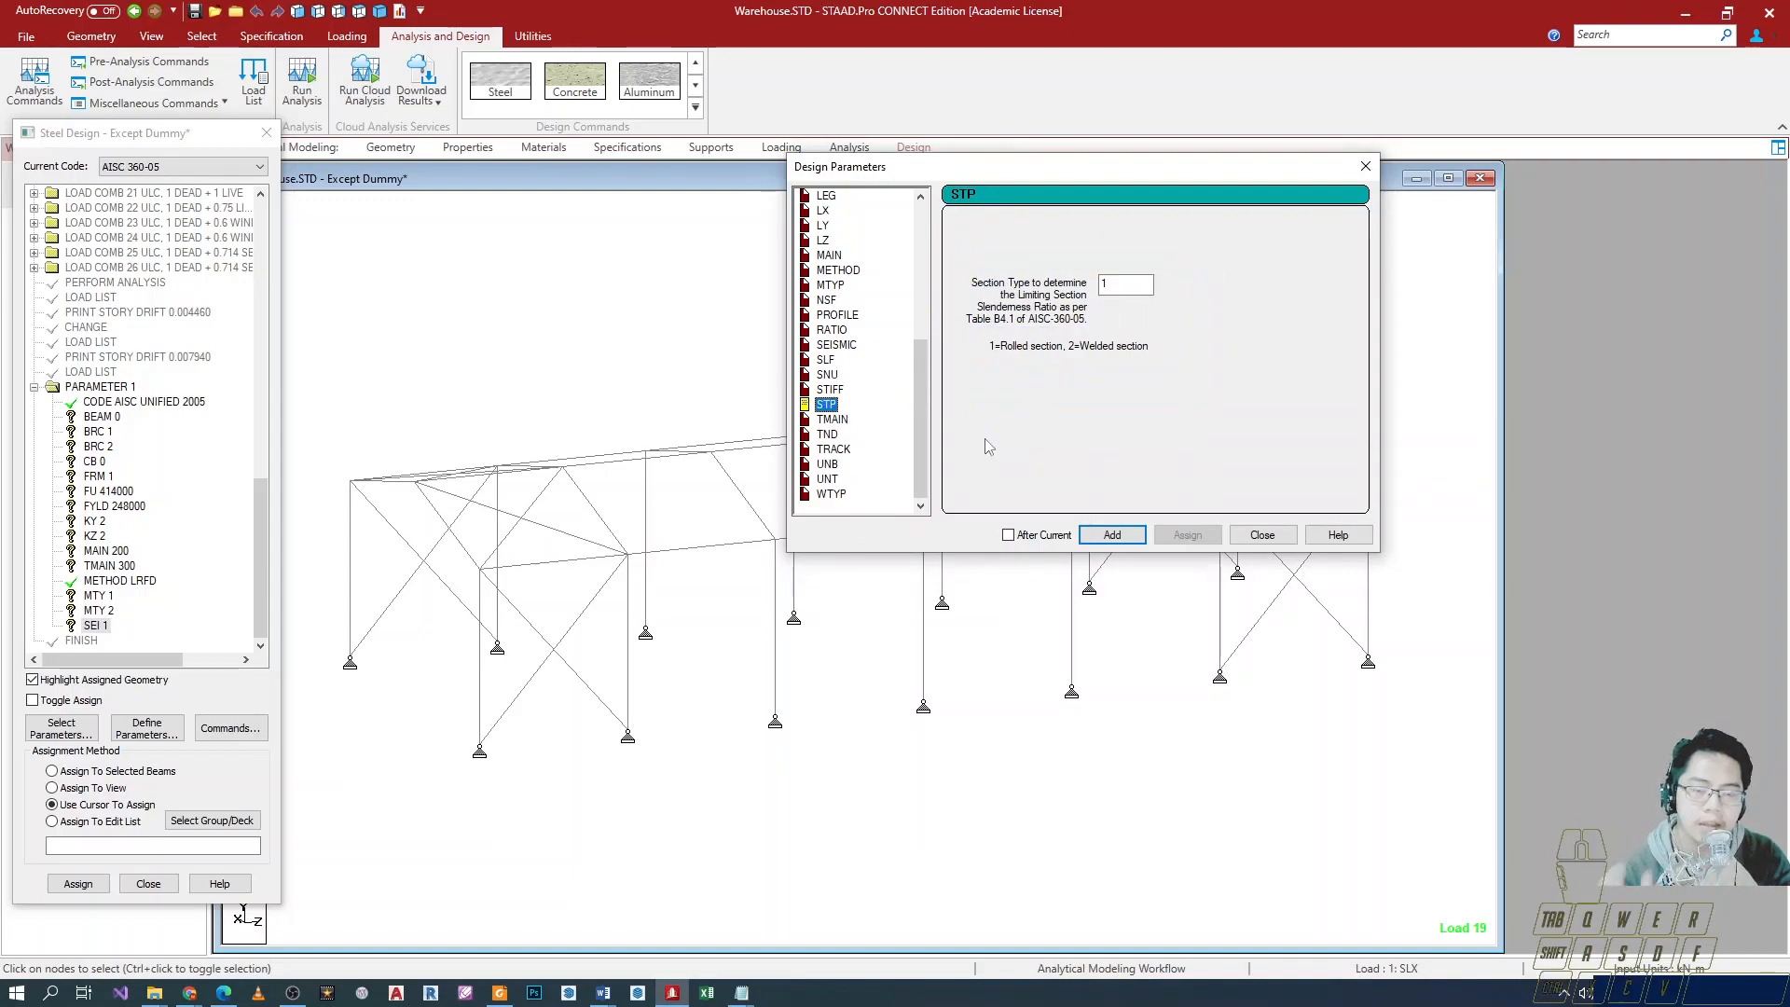
left_click(832, 423)
left_click(829, 407)
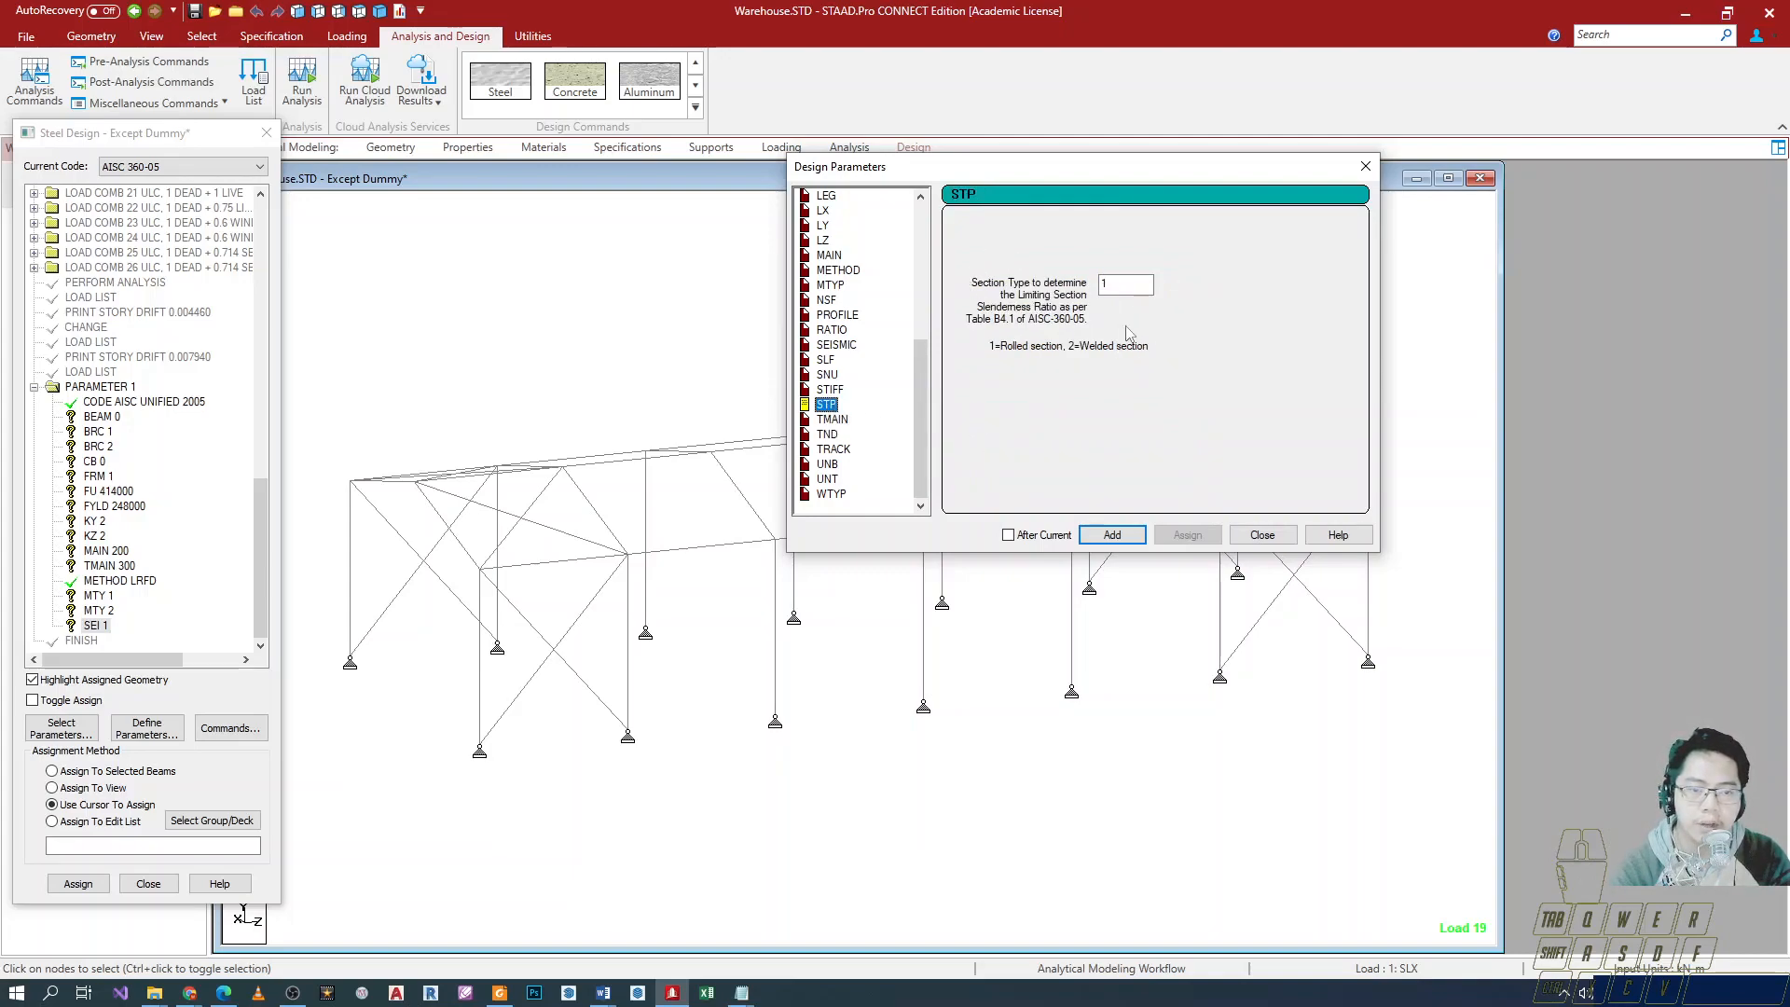
left_click(871, 420)
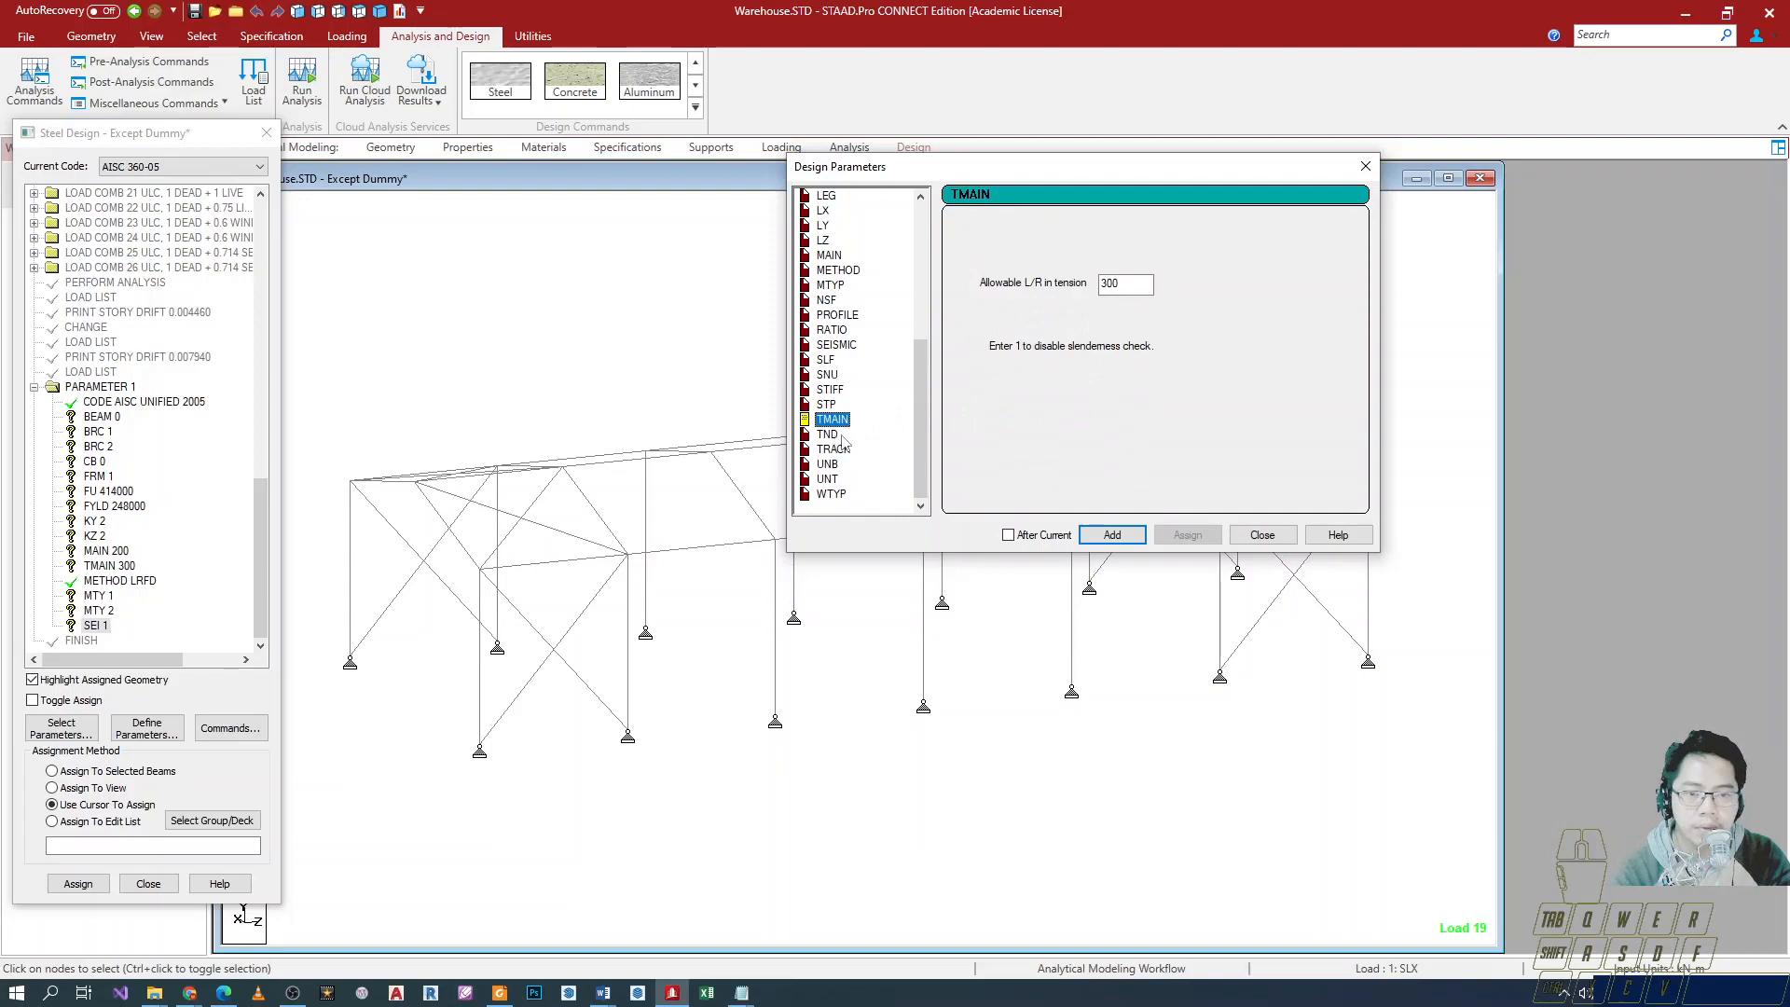
left_click(828, 434)
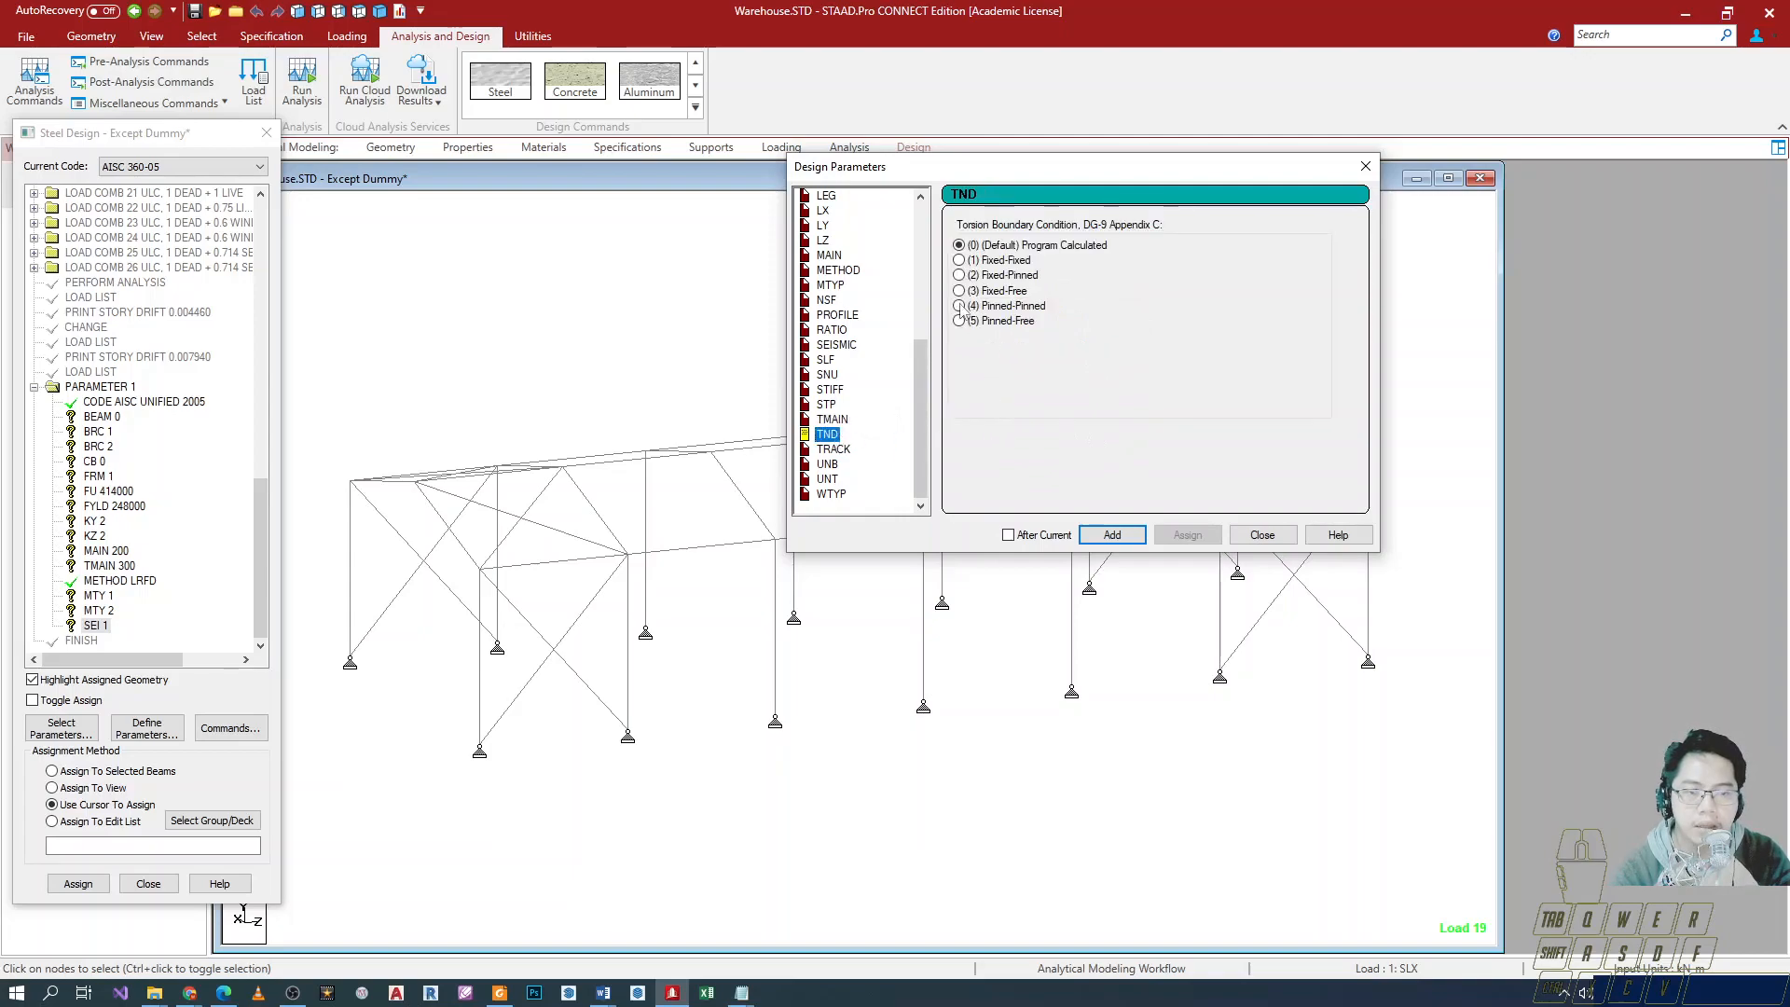
Add the TRACK parameter with option 2, Print the design output at maximum detail level.
left_click(842, 450)
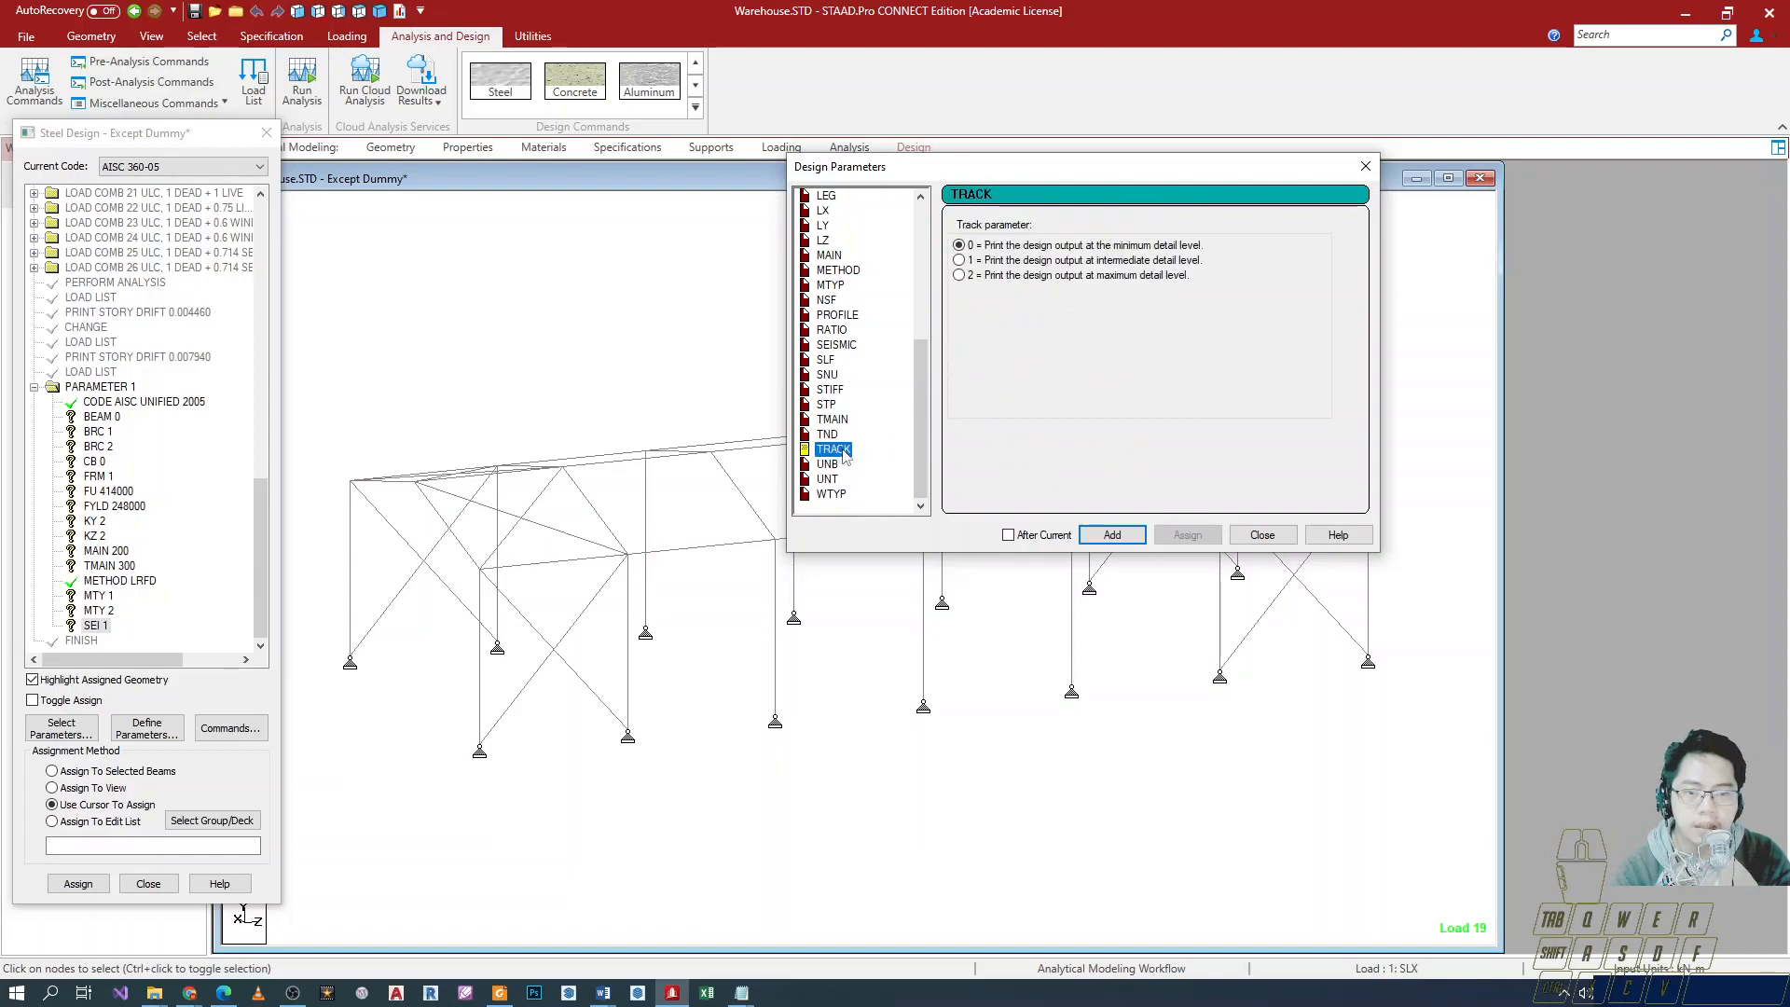
left_click(1016, 278)
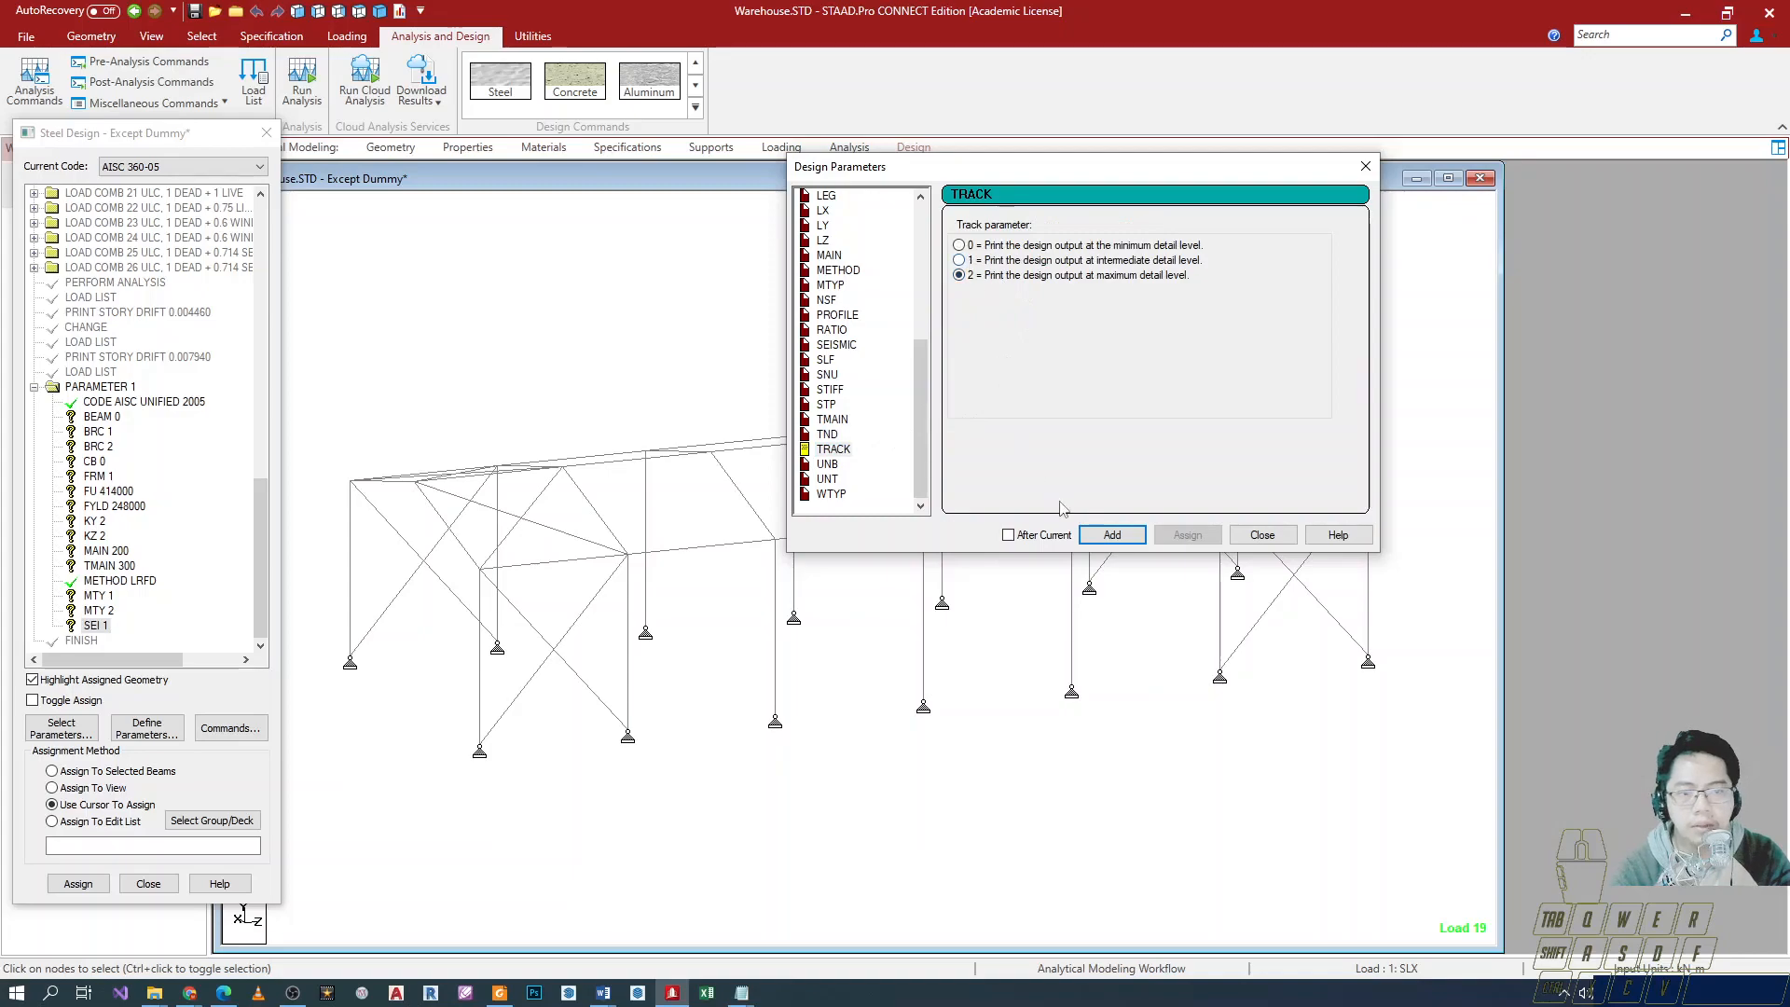
left_click(1112, 534)
Examine the UNB, UNT and WTYP parameters and close the Design Parameters dialog.
left_click(829, 465)
left_click(828, 479)
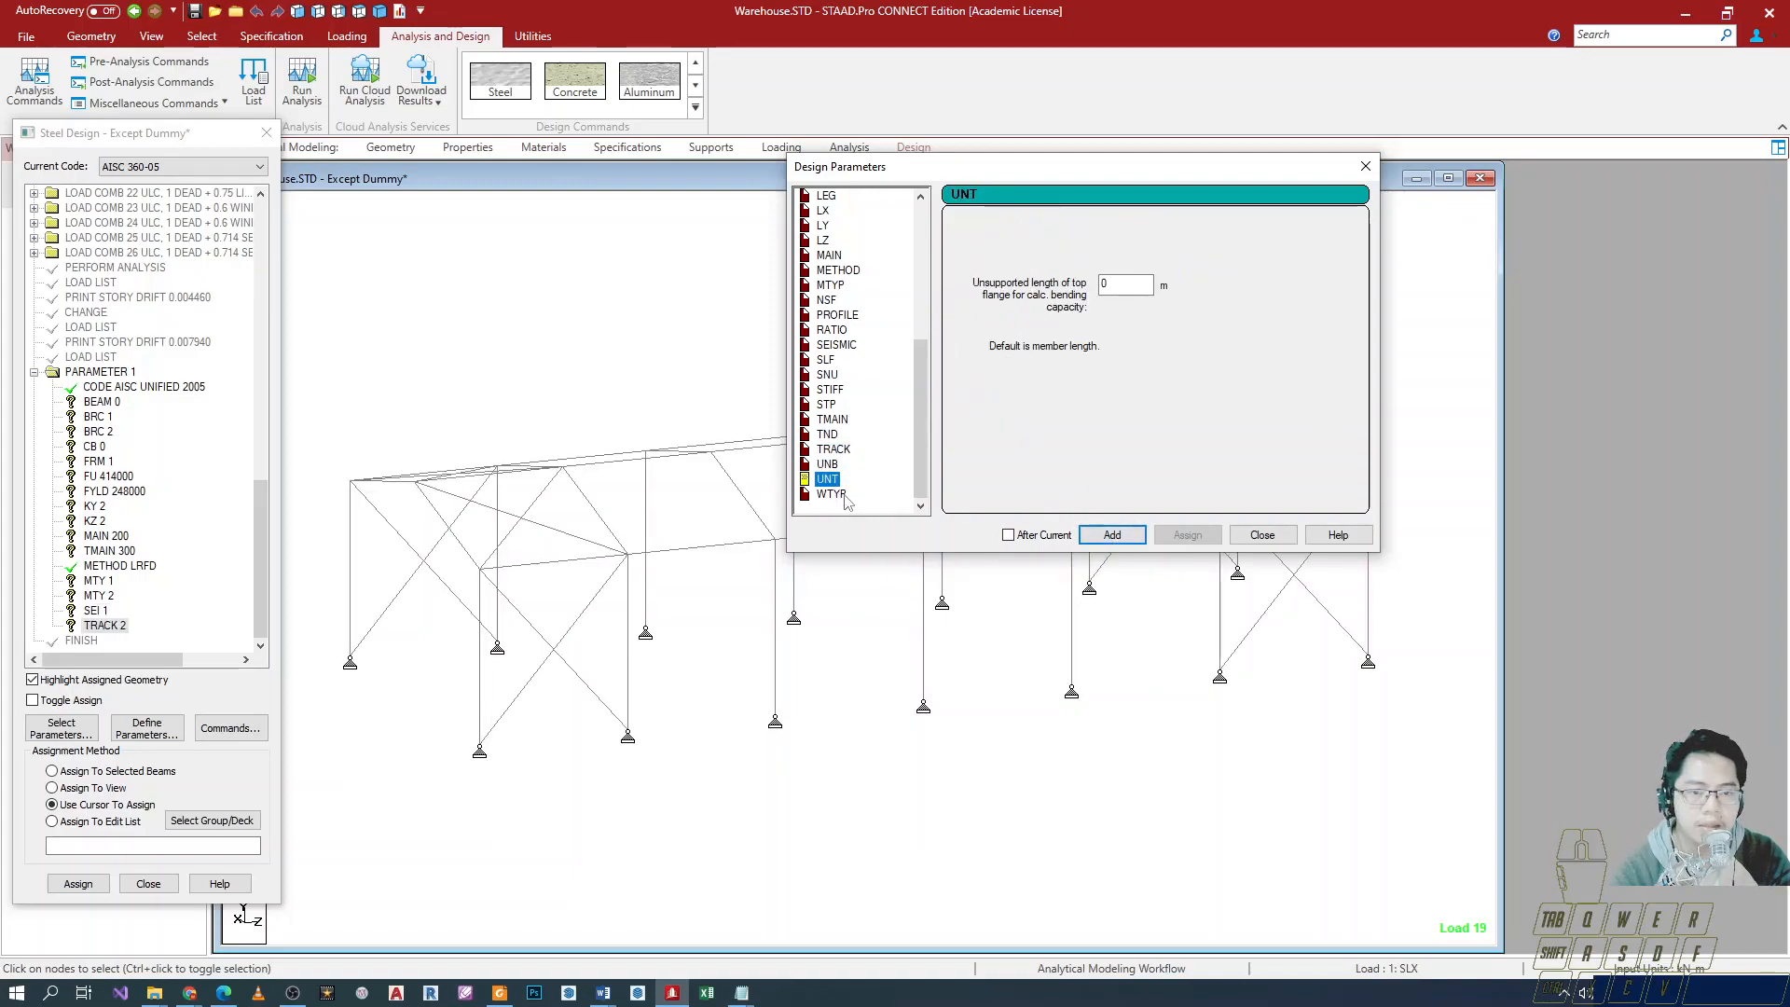
left_click(829, 496)
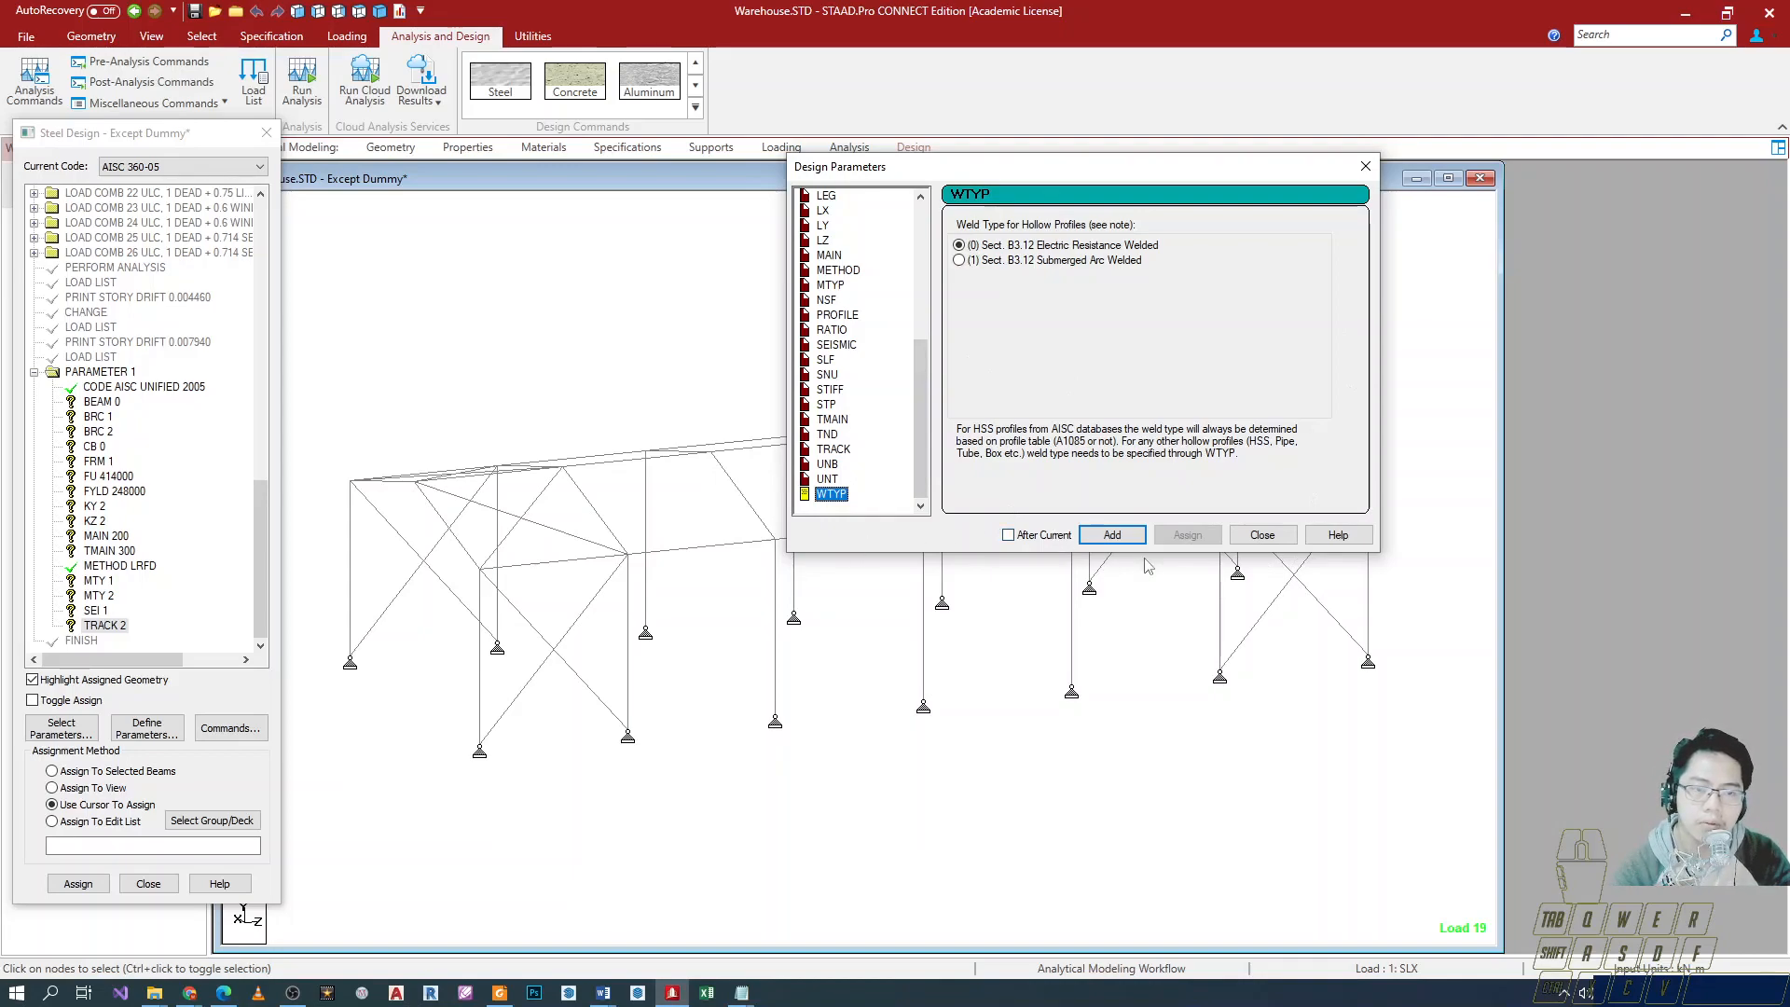
left_click(1260, 535)
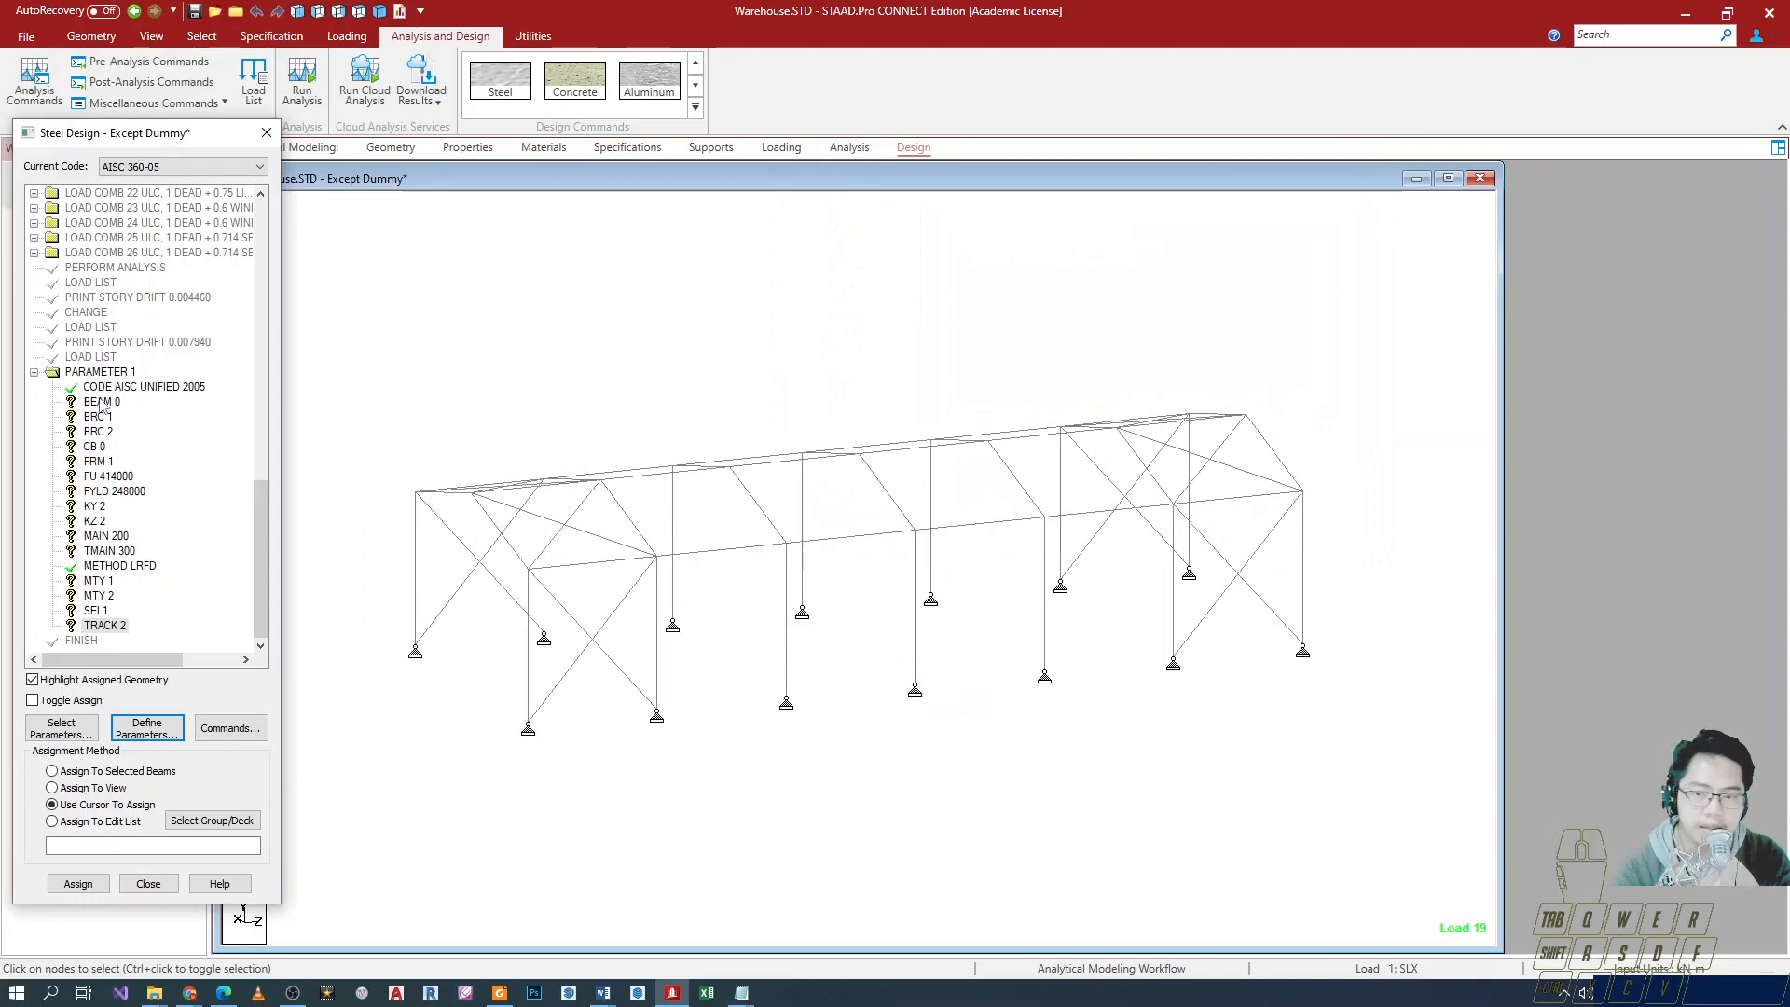
Review the design location option of the added BEAM 0 parameter and close it without changes.
scroll(841, 678, "down", 1)
left_click(1161, 698)
key("Left")
key("Left")
key("Left")
key("Left")
key("Left")
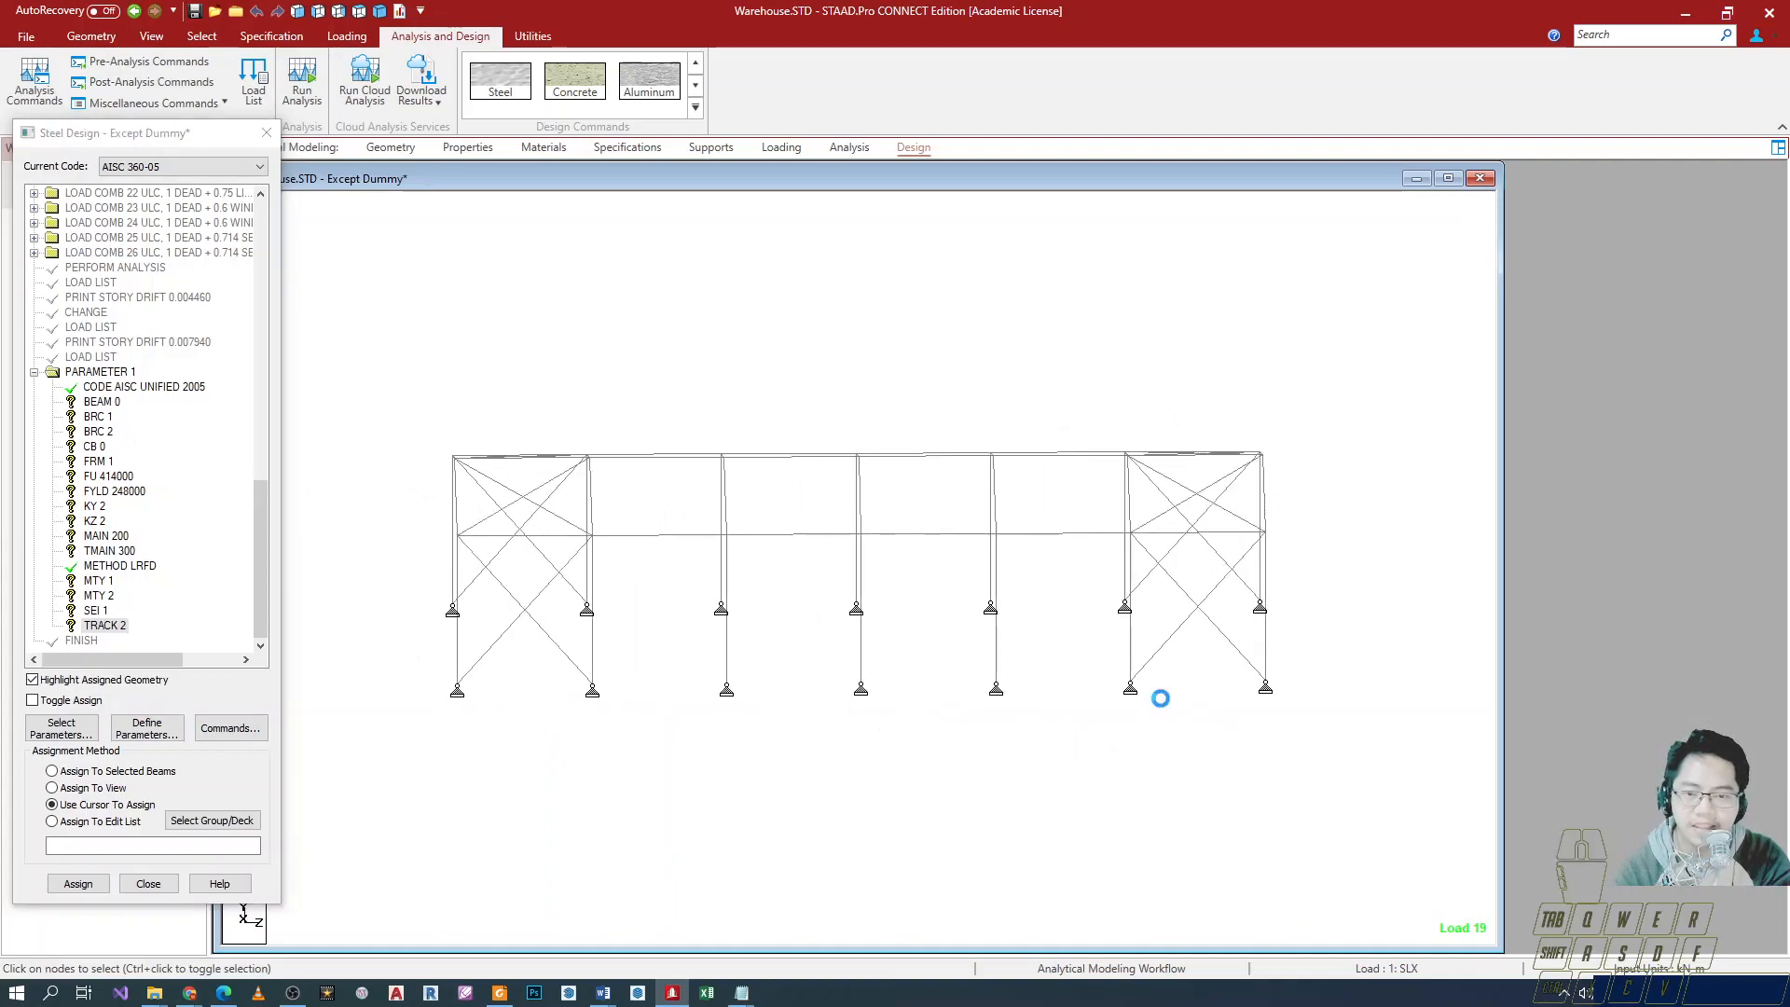
scroll(856, 583, "down", 1)
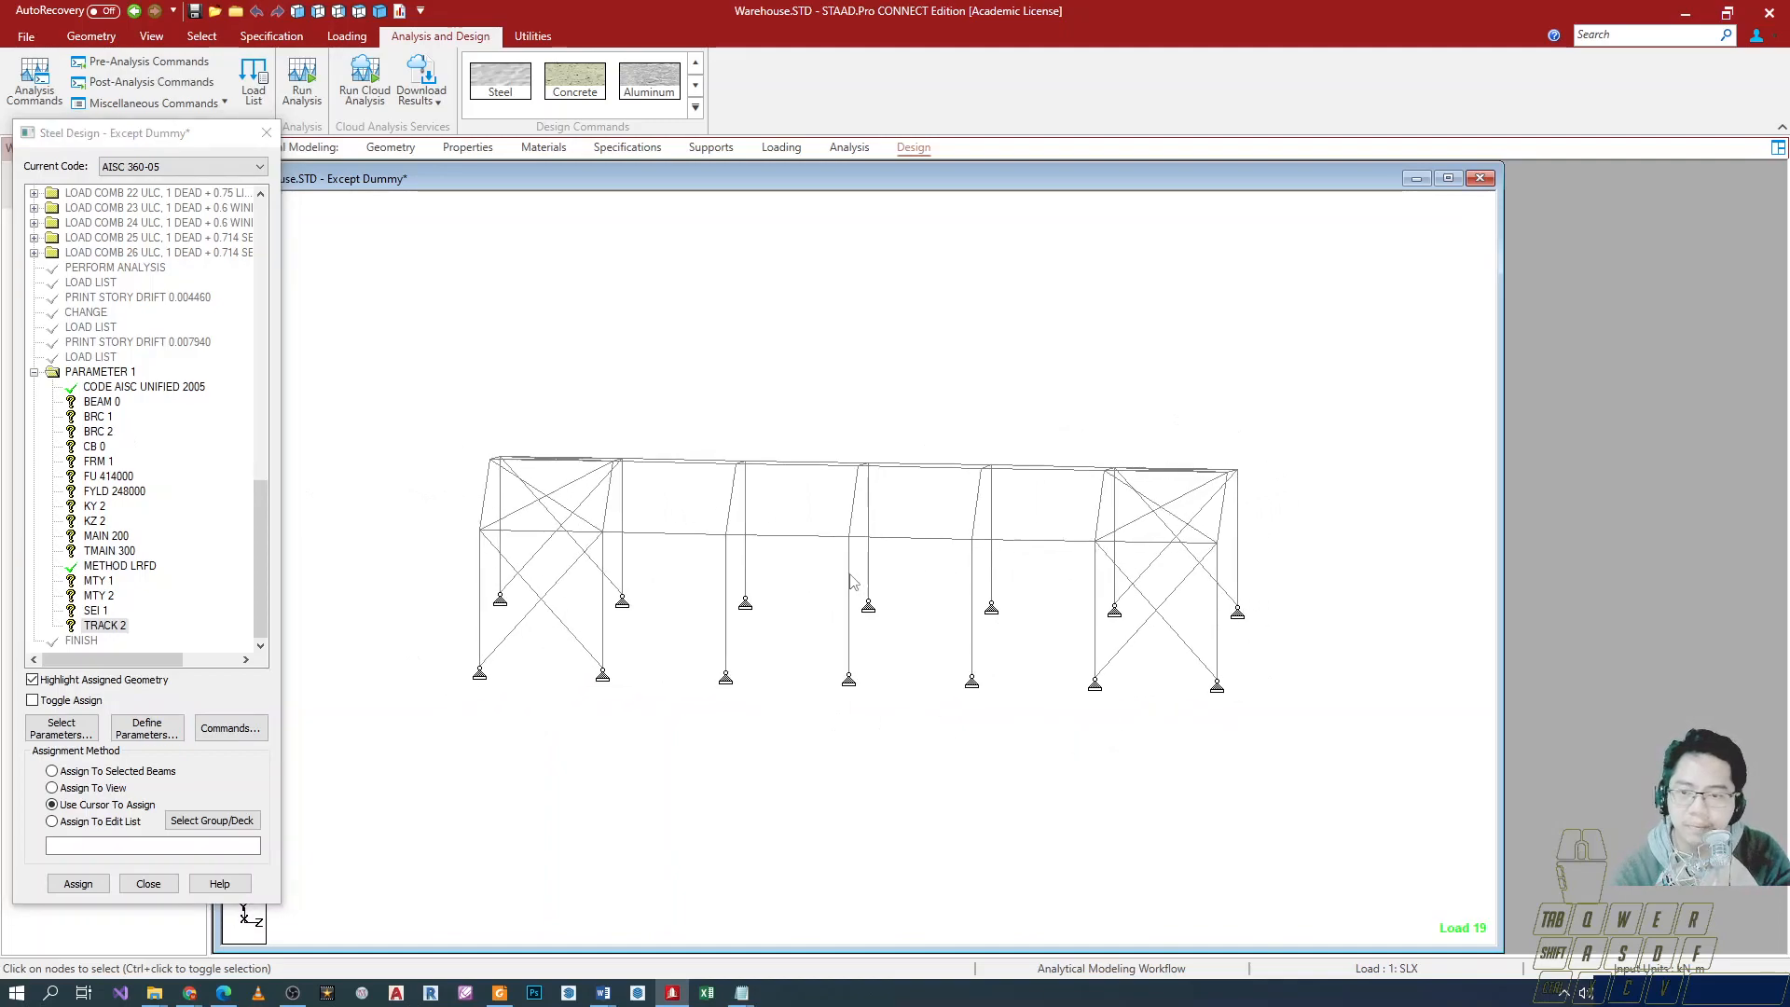
key("Left")
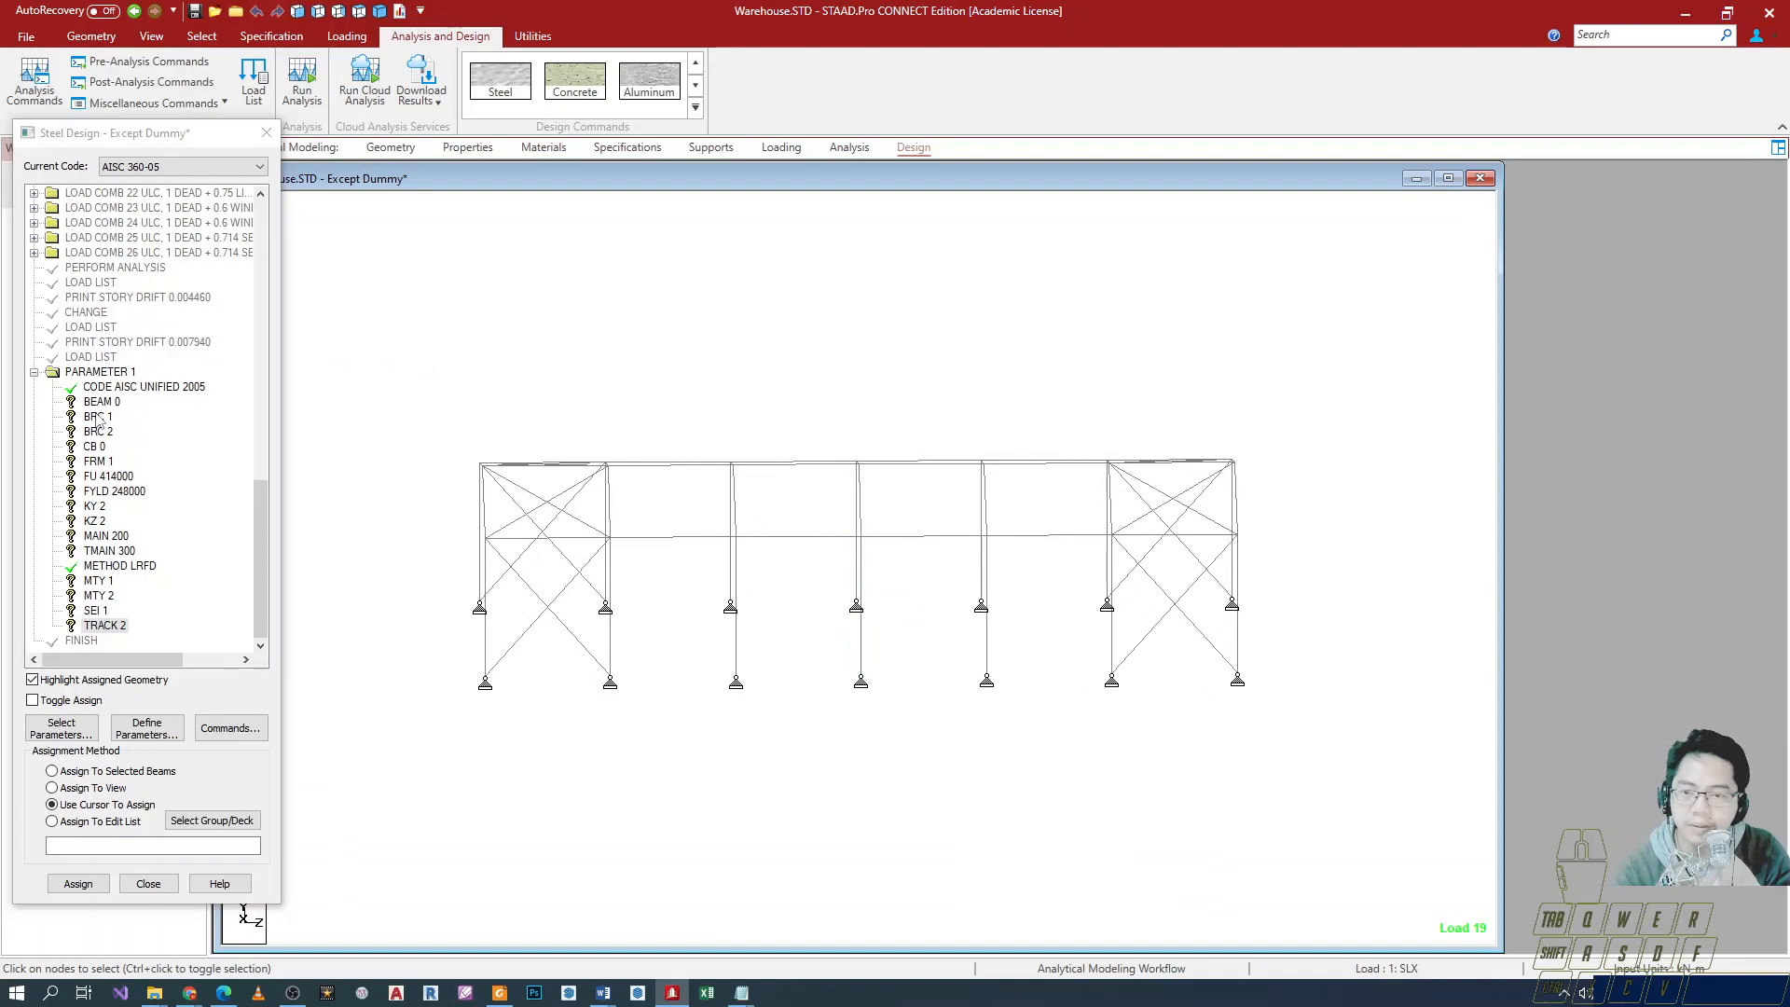
double_click(102, 401)
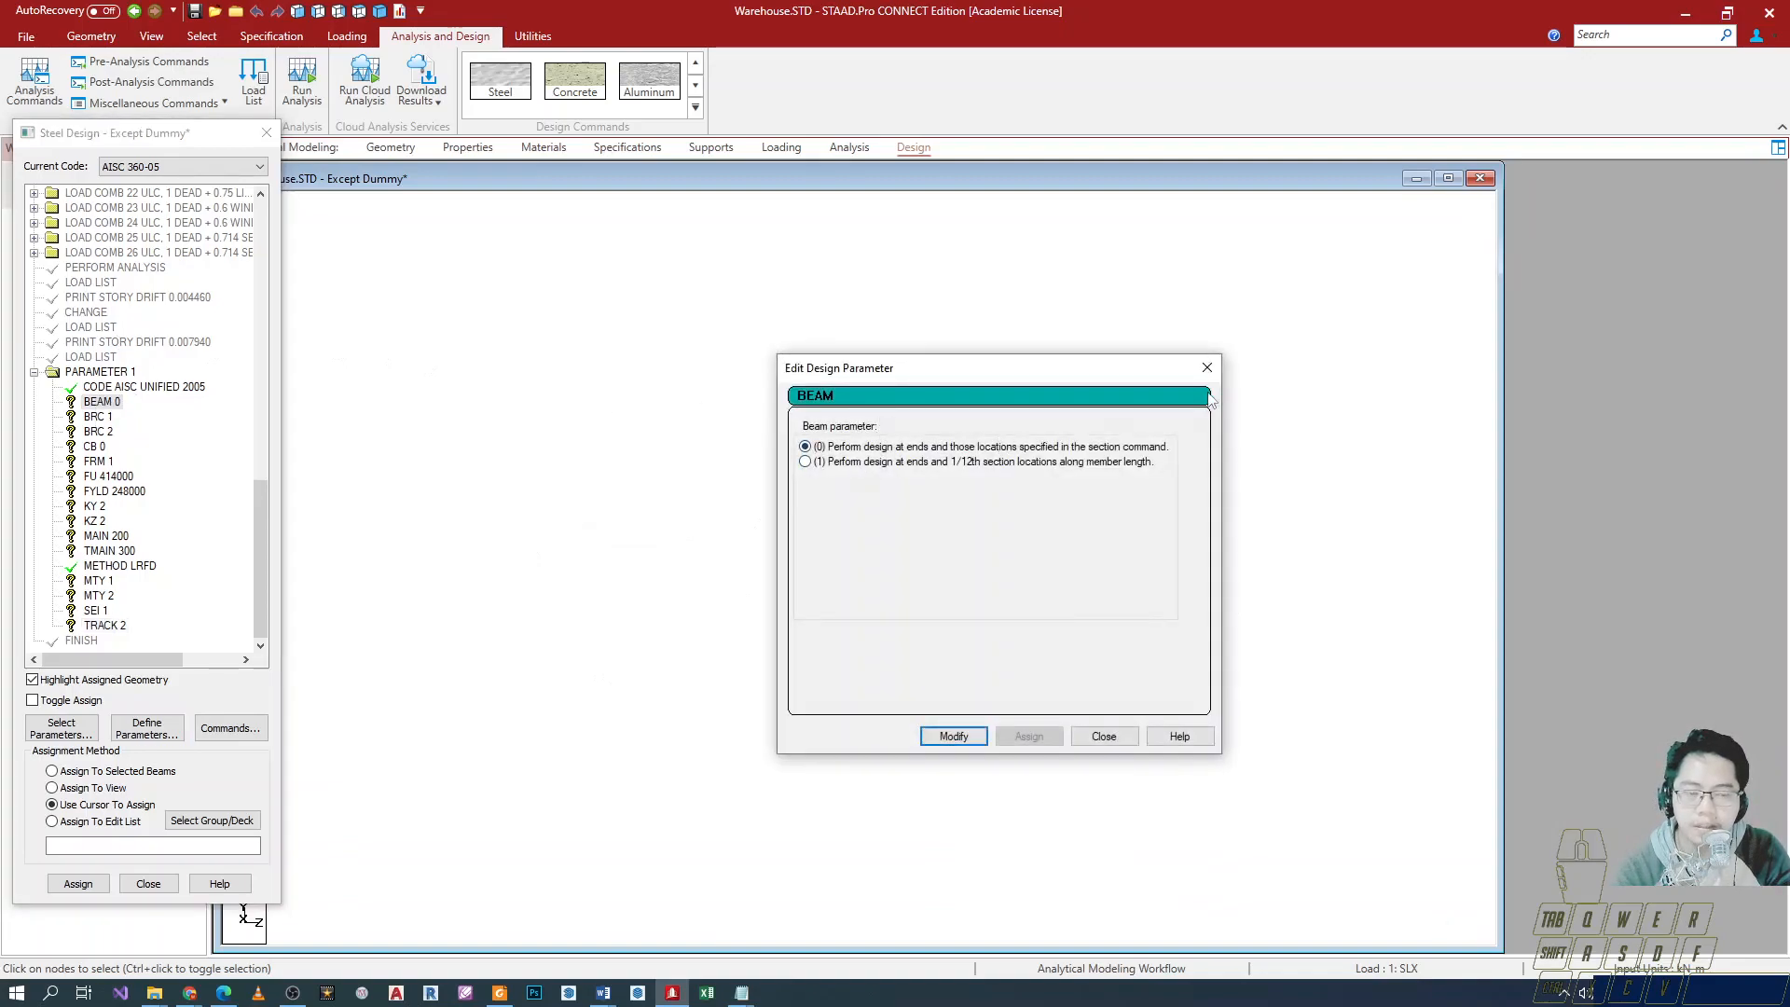
left_click(1206, 367)
Select the whole warehouse frame and assign the BEAM 0 parameter to all members with Assign To View.
left_click_drag(546, 492, 418, 425)
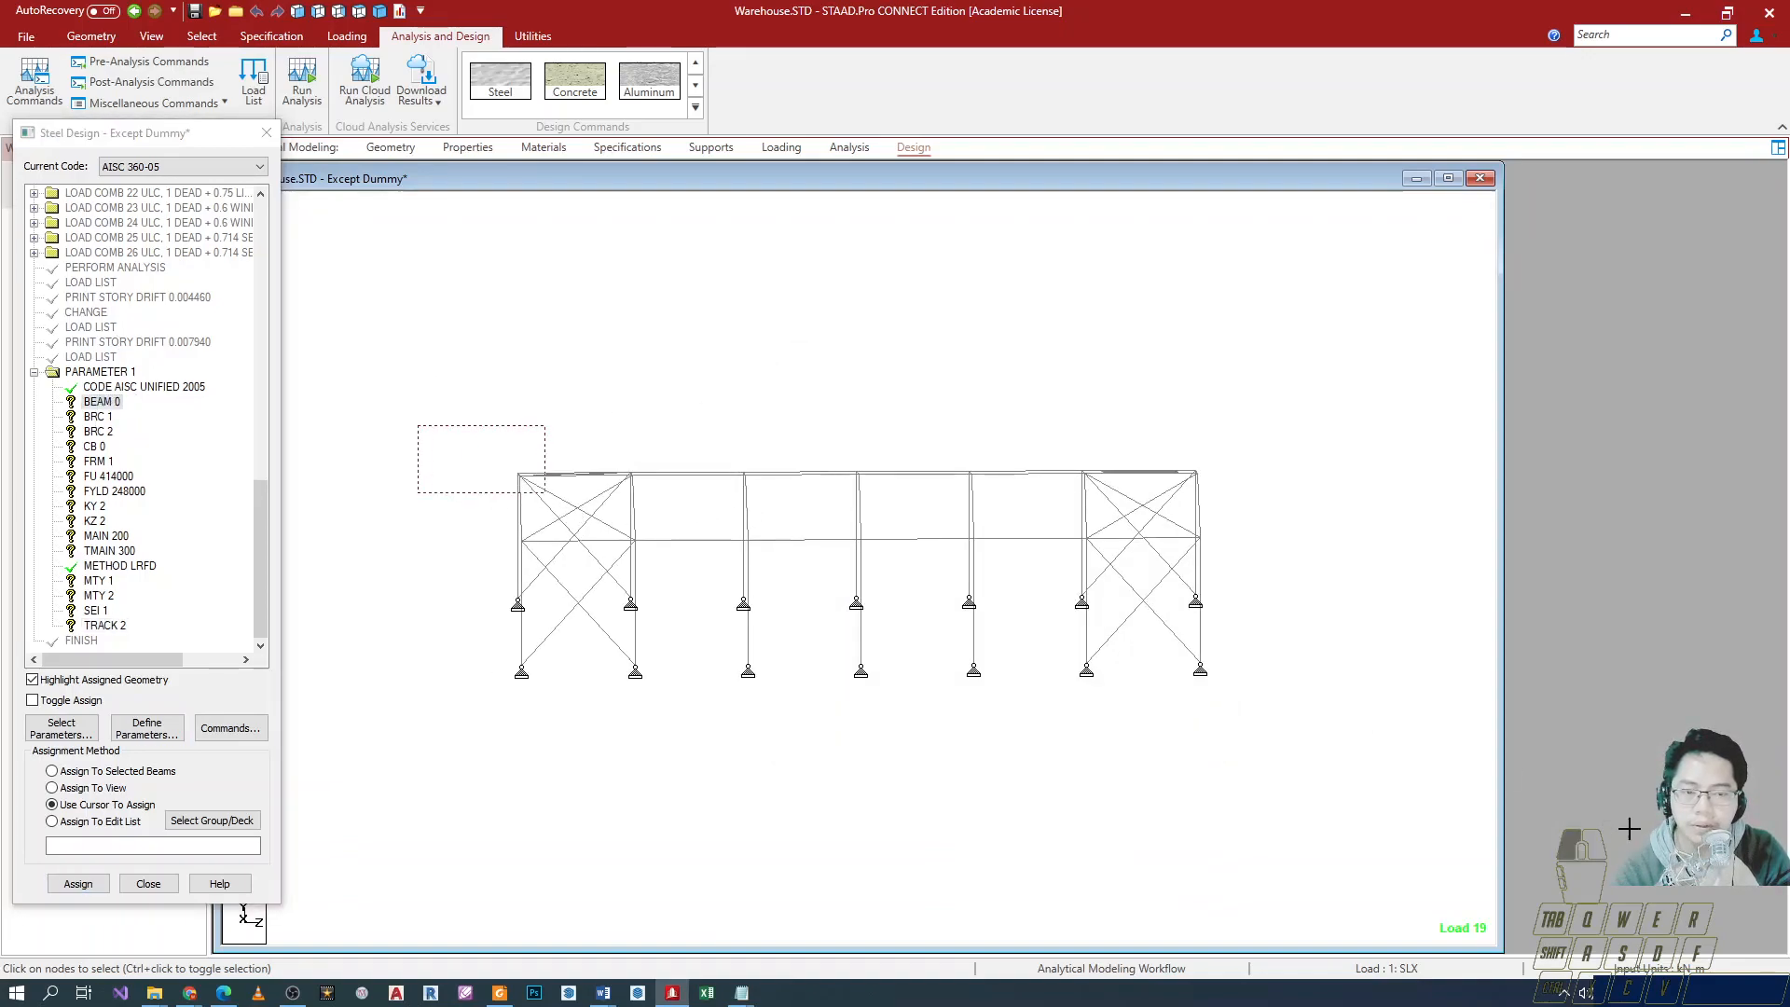
left_click_drag(1630, 828, 1628, 828)
scroll(1087, 727, "up", 1)
scroll(490, 529, "up", 1)
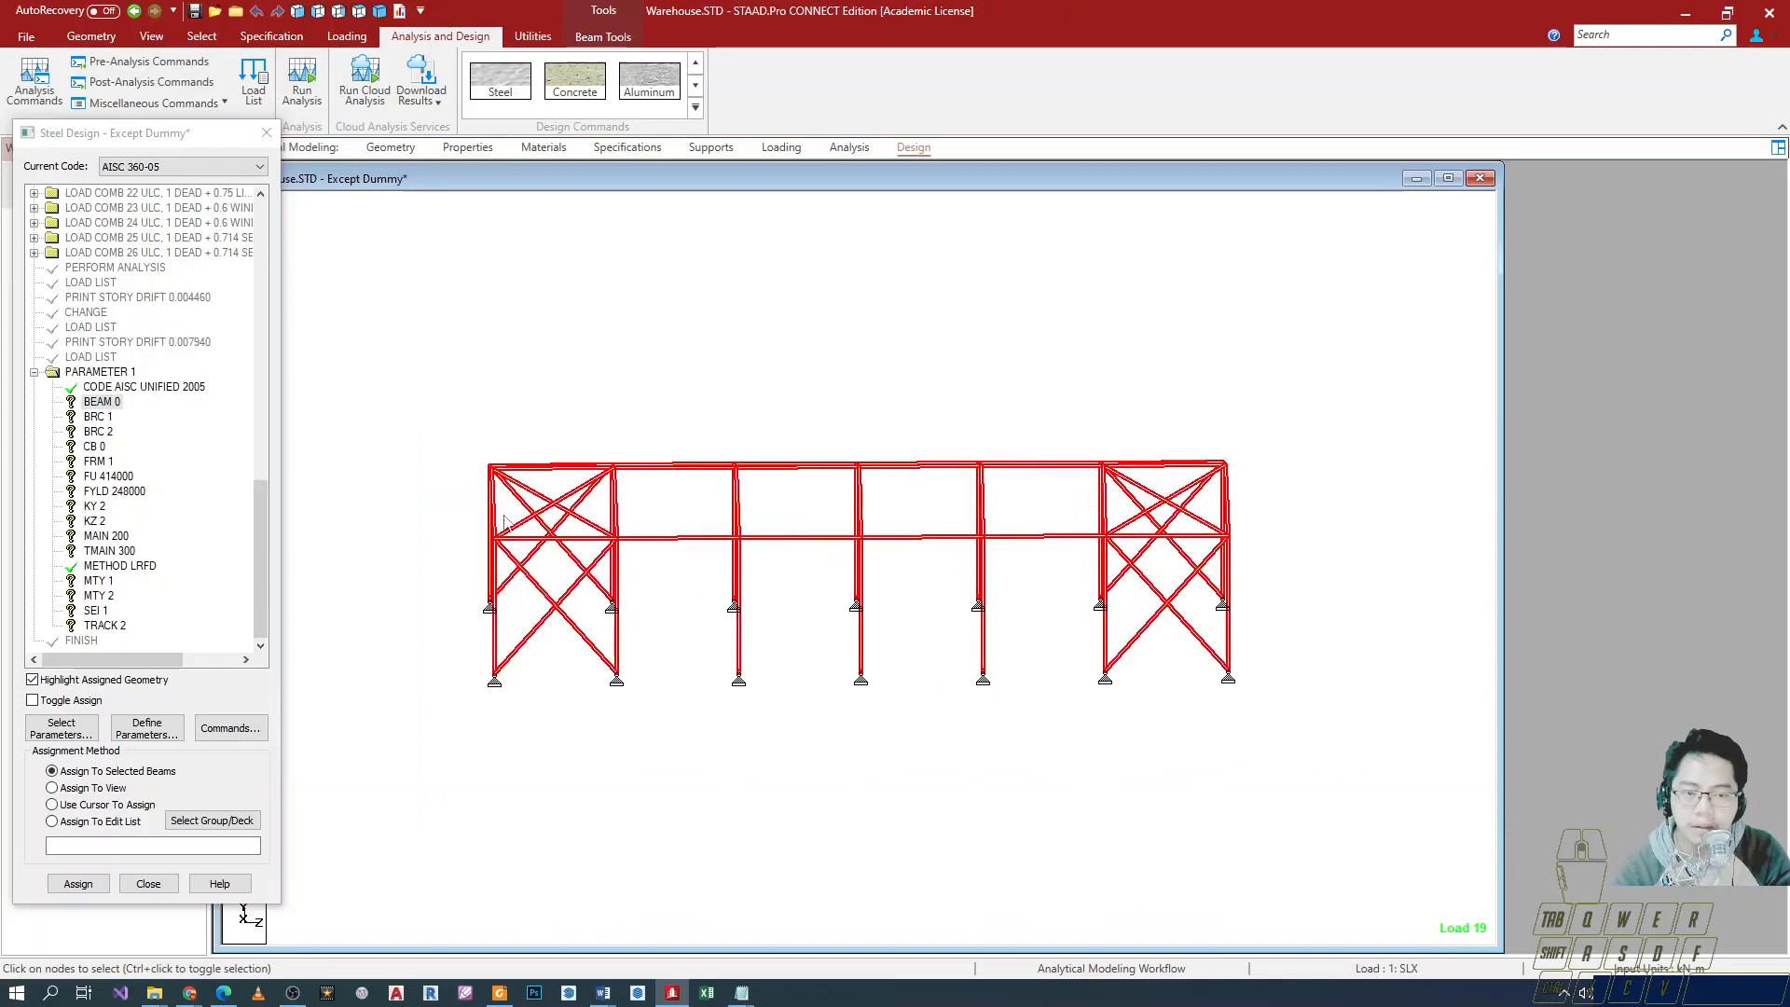
key("Right")
key("Right")
key("Right")
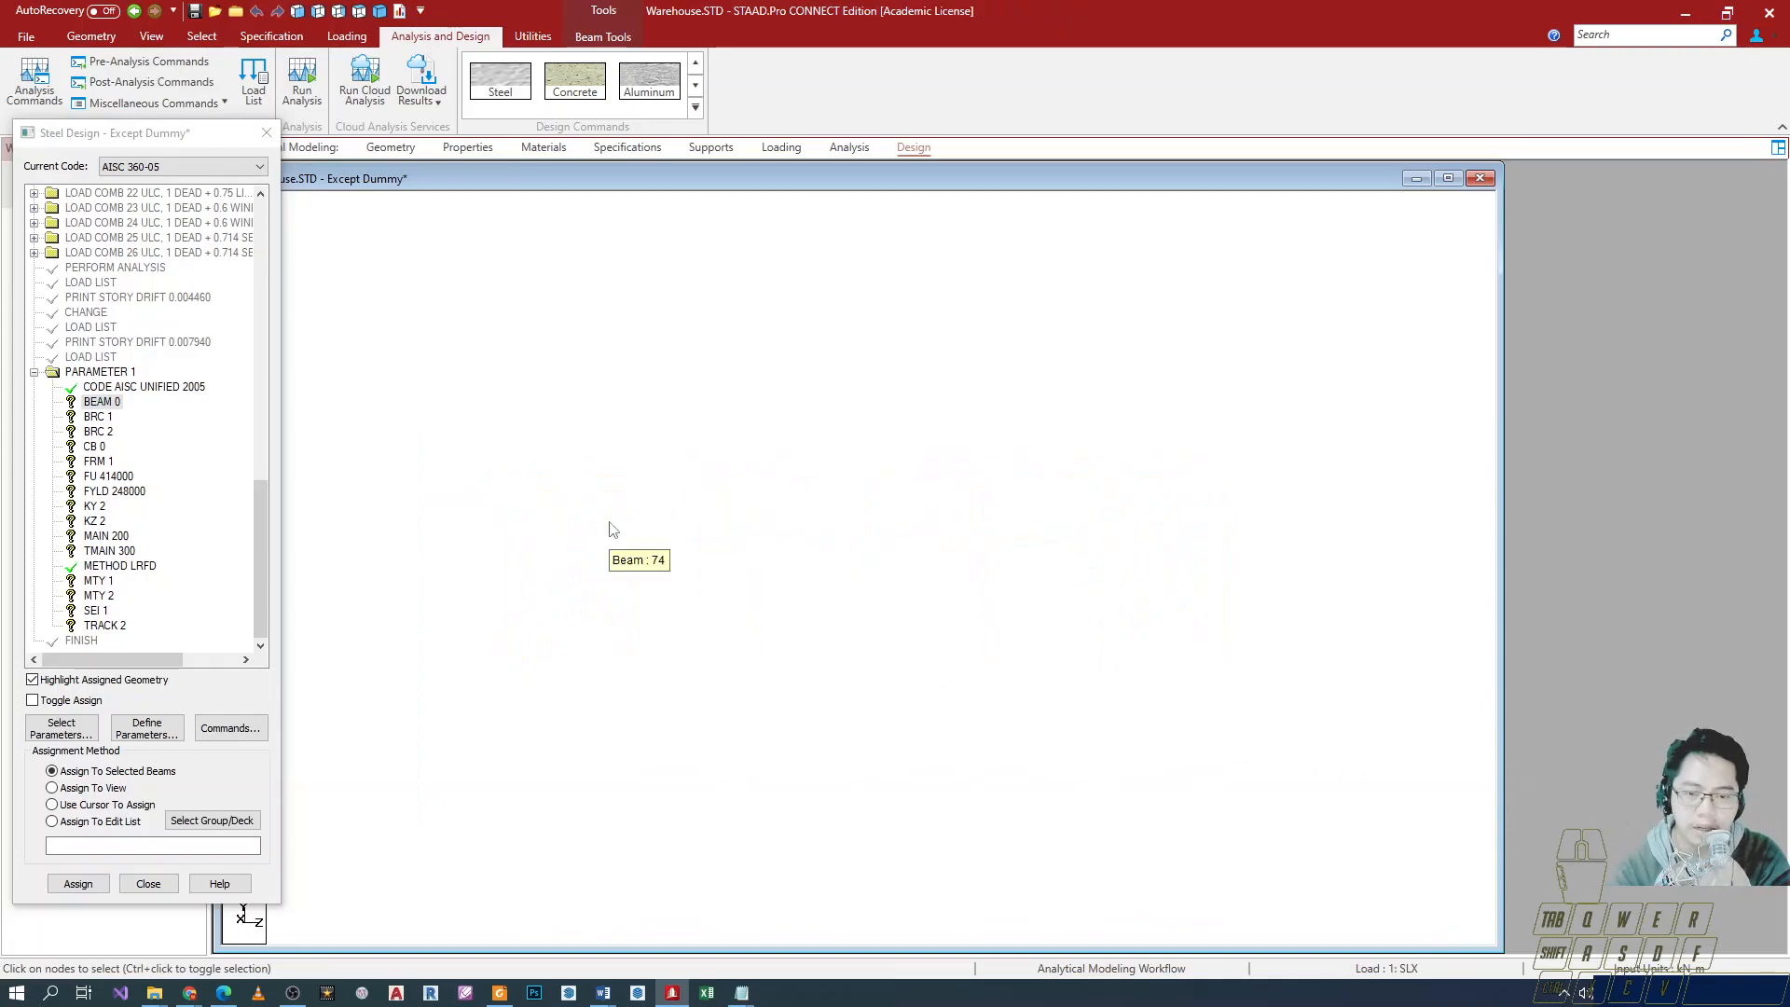
key("Right")
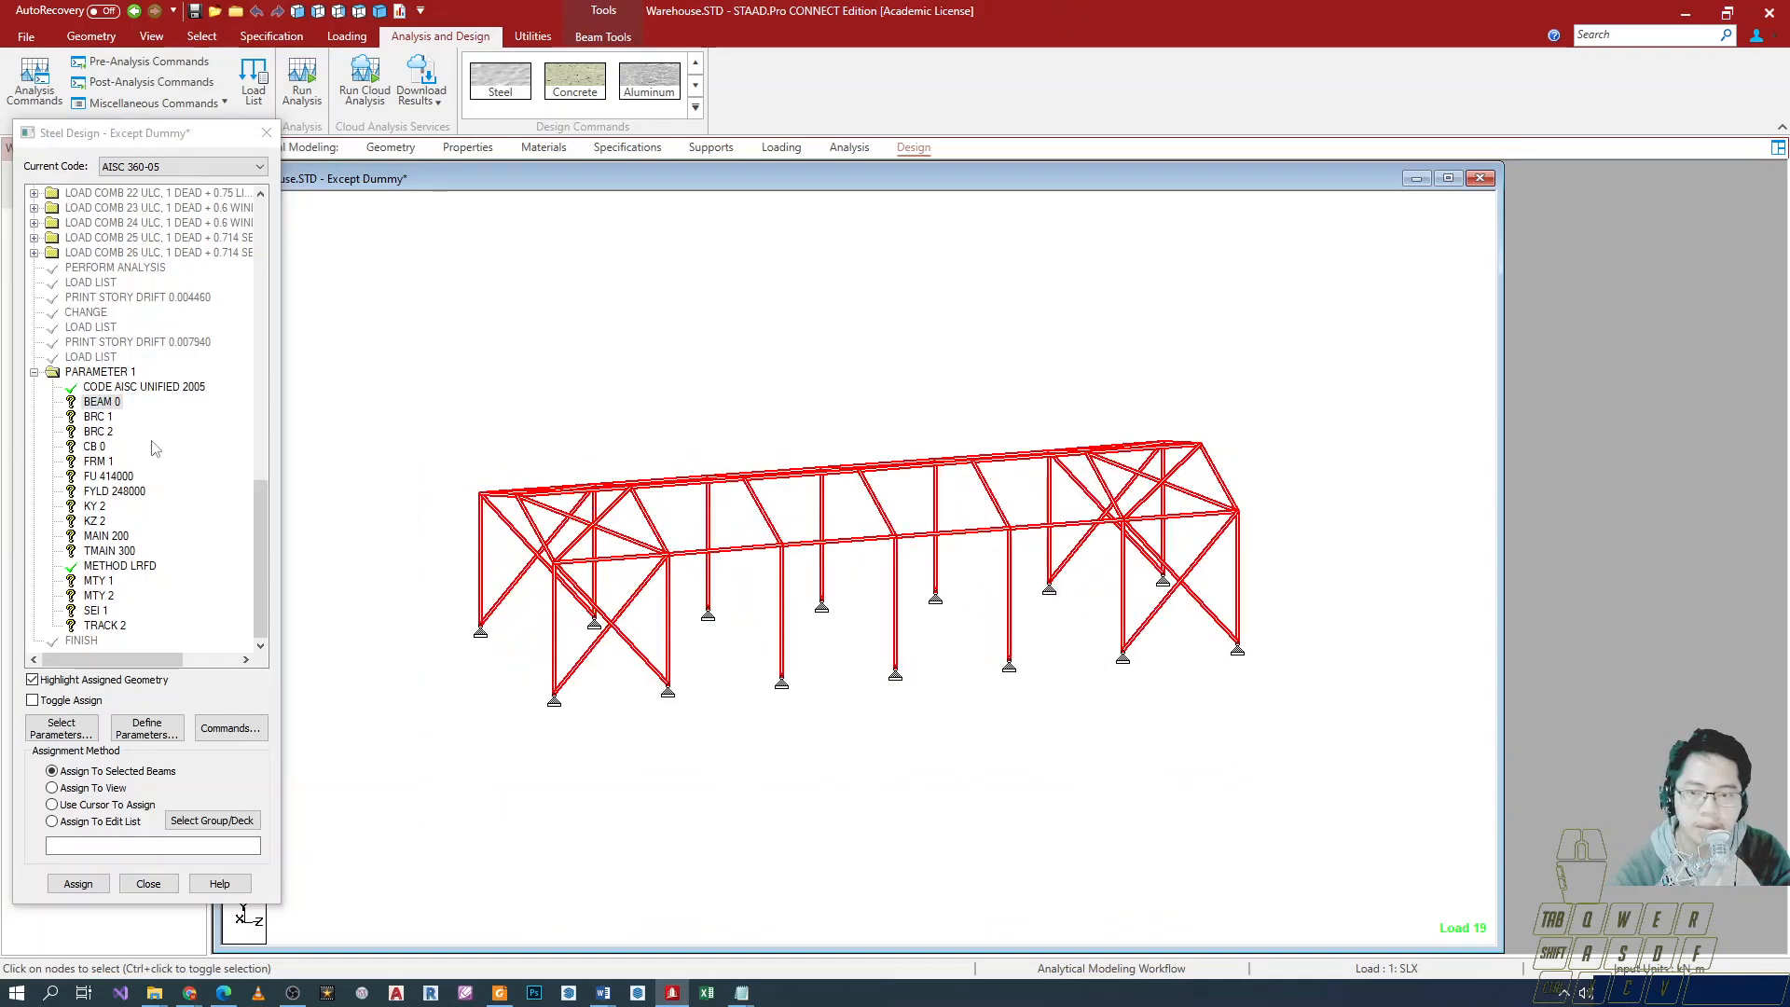
left_click(103, 404)
right_click(133, 403)
right_click(100, 406)
left_click(114, 794)
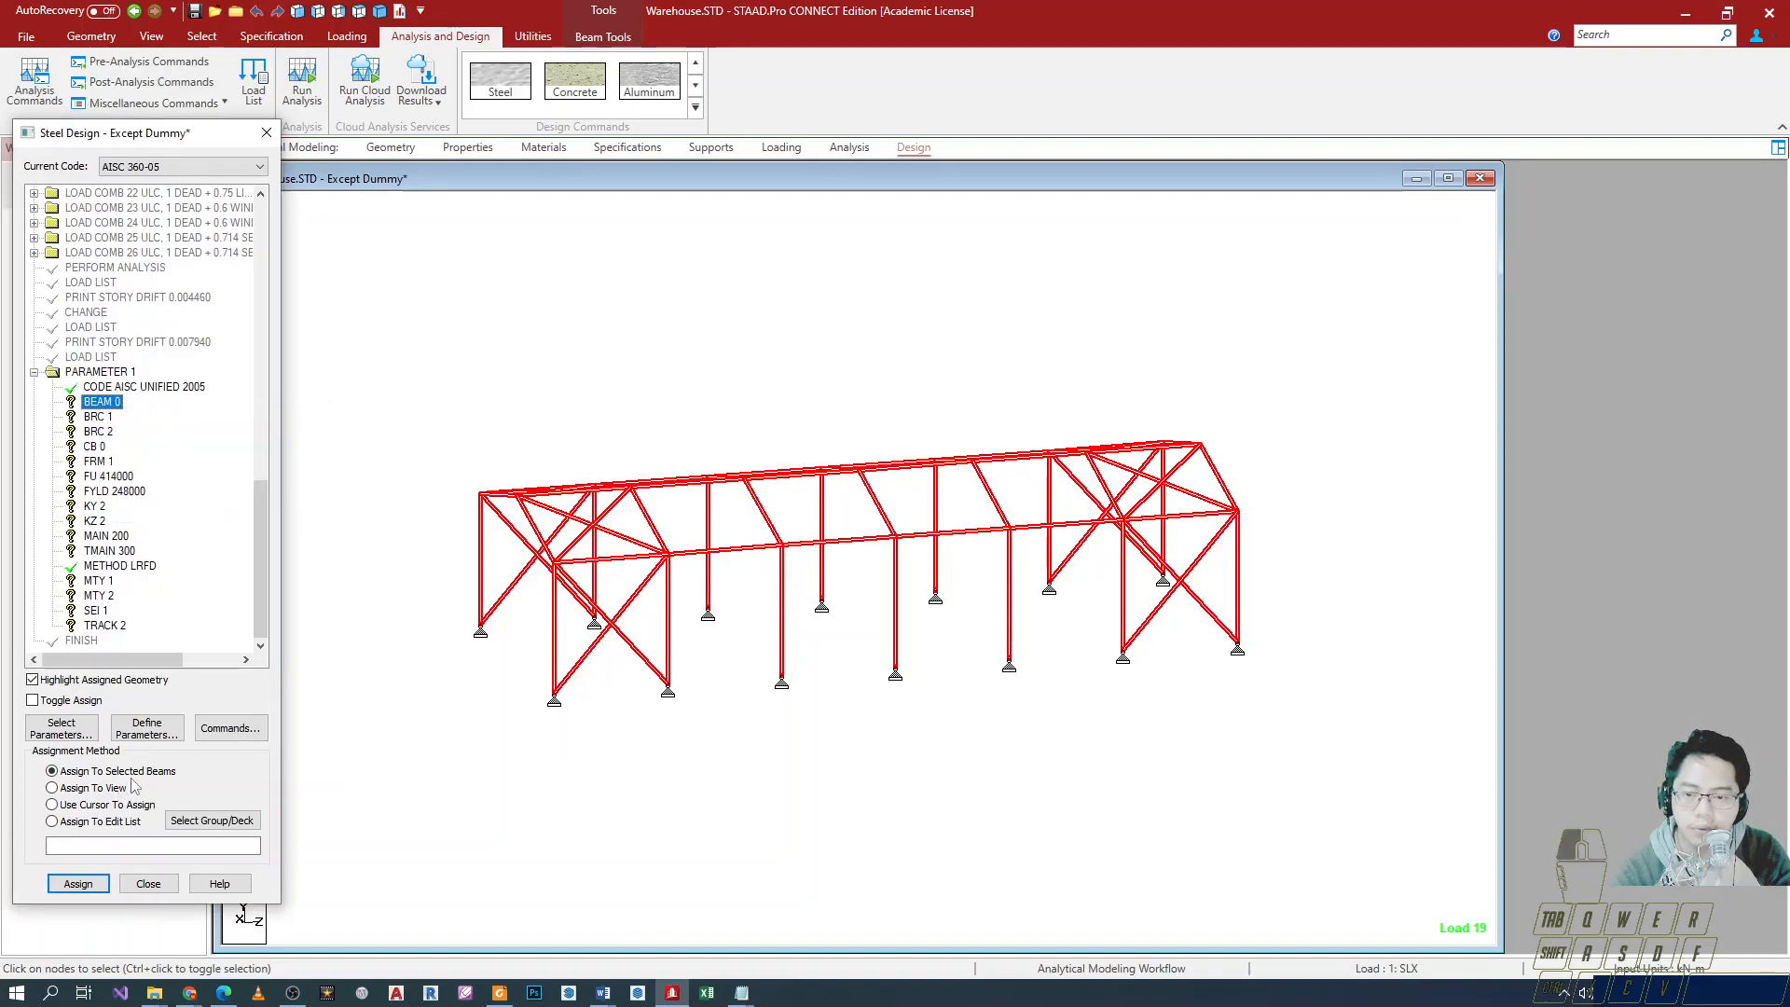
left_click(114, 792)
left_click(98, 891)
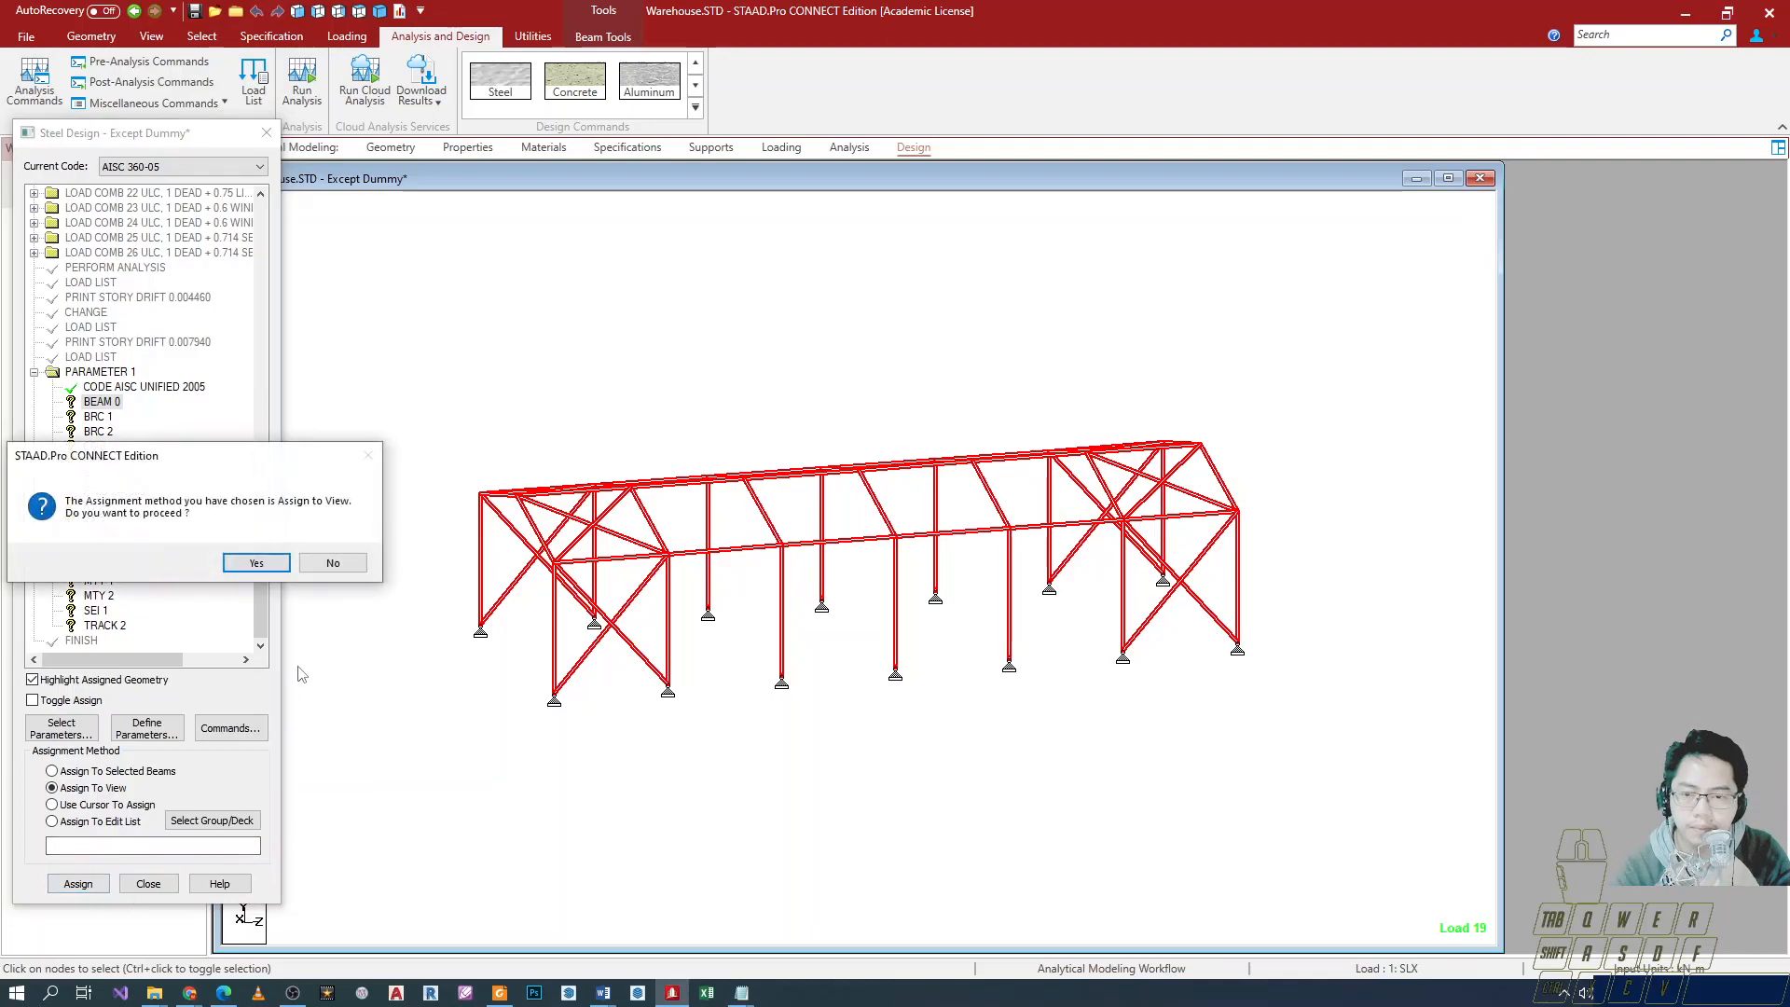
left_click(257, 563)
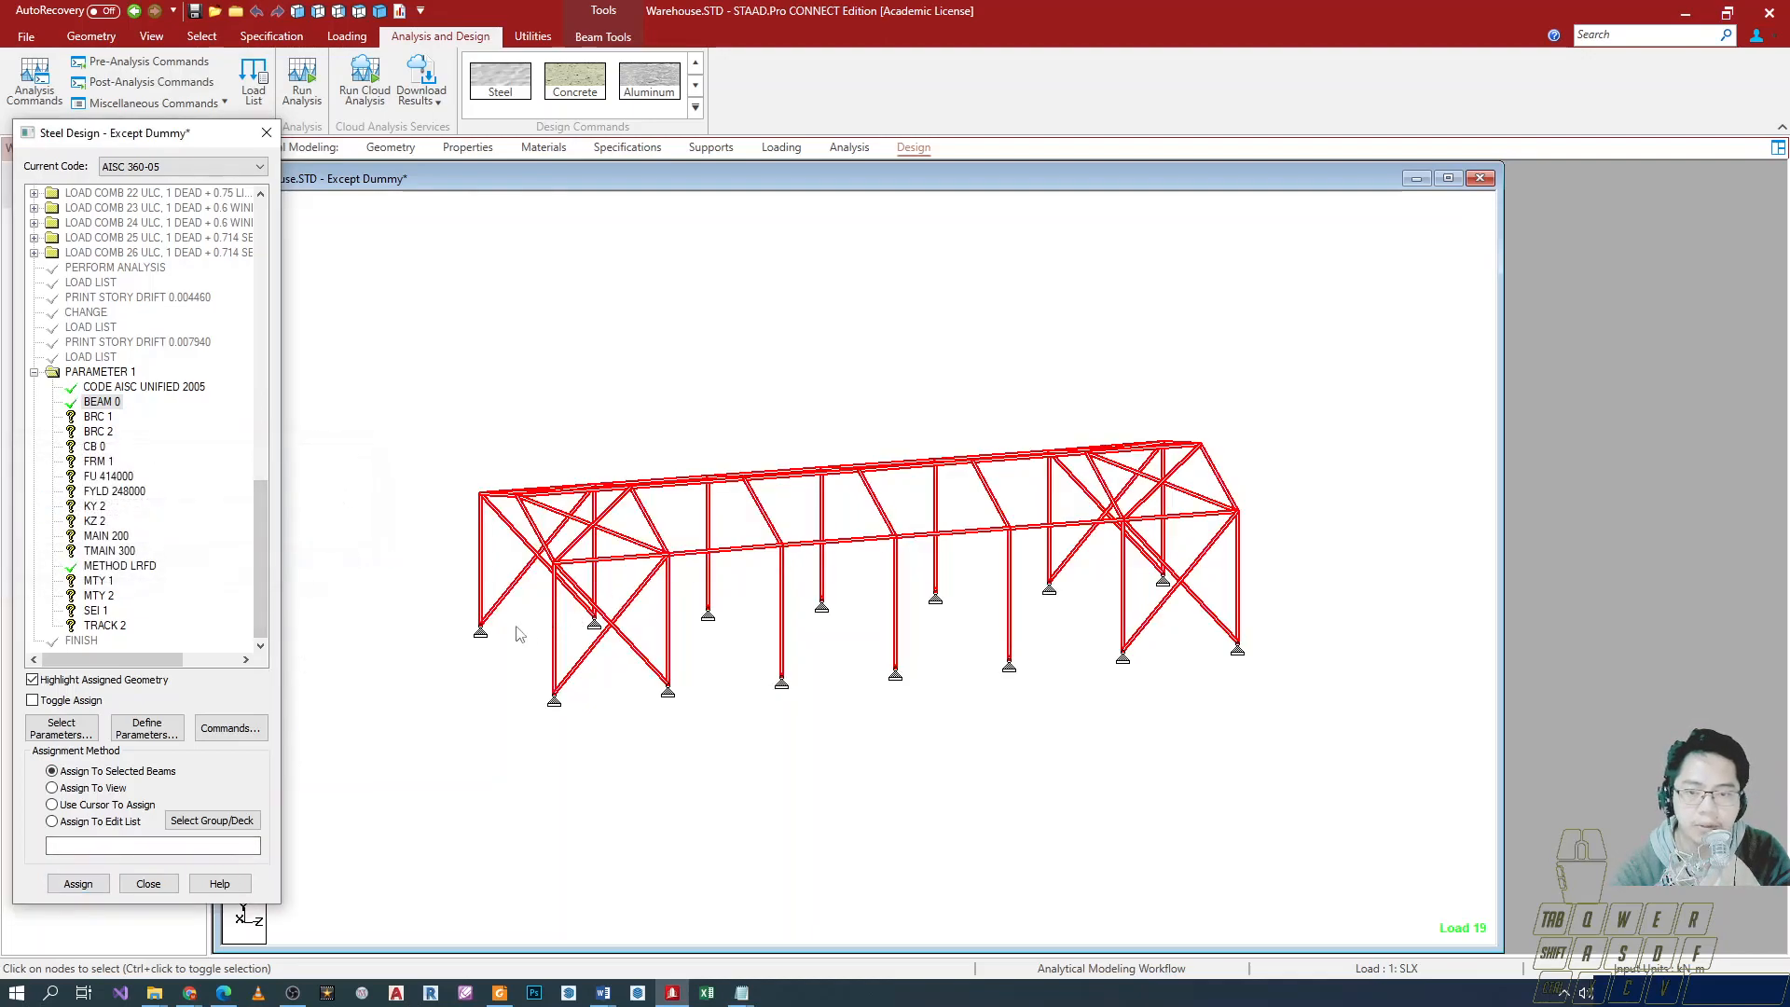
Review the bracing types of the BRC 1 and BRC 2 parameters and close them without changes.
double_click(101, 417)
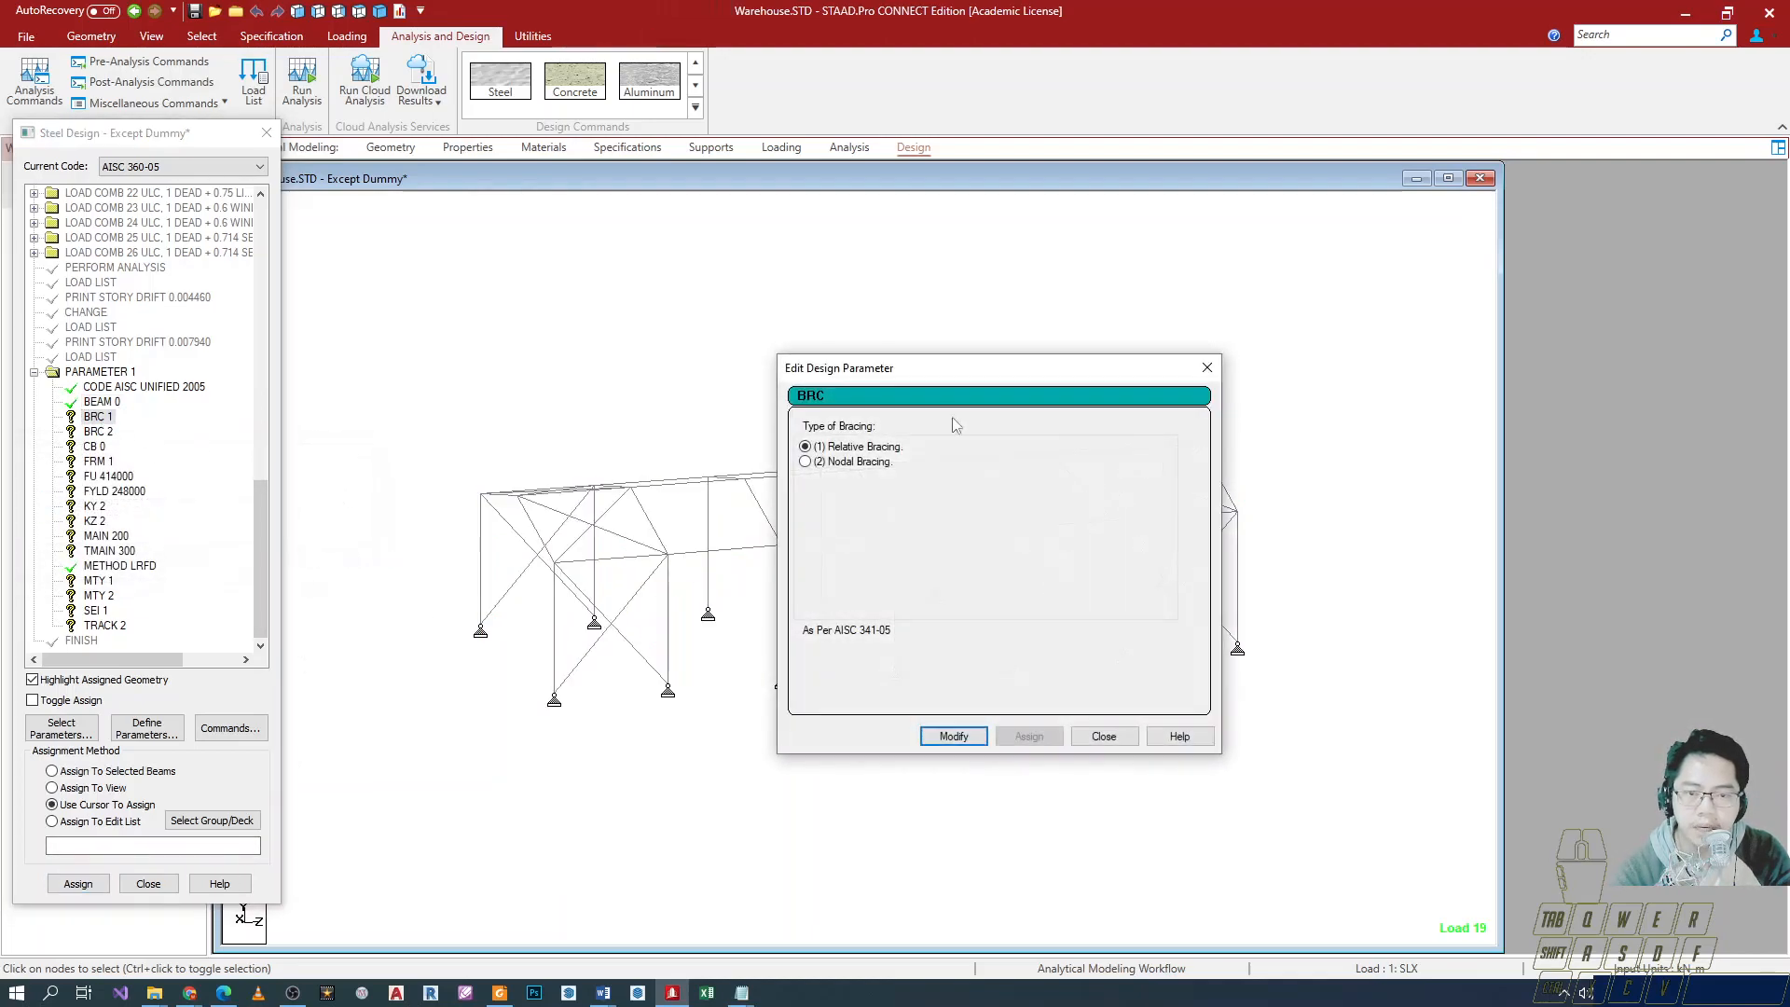
left_click(1206, 368)
double_click(98, 417)
left_click(1207, 369)
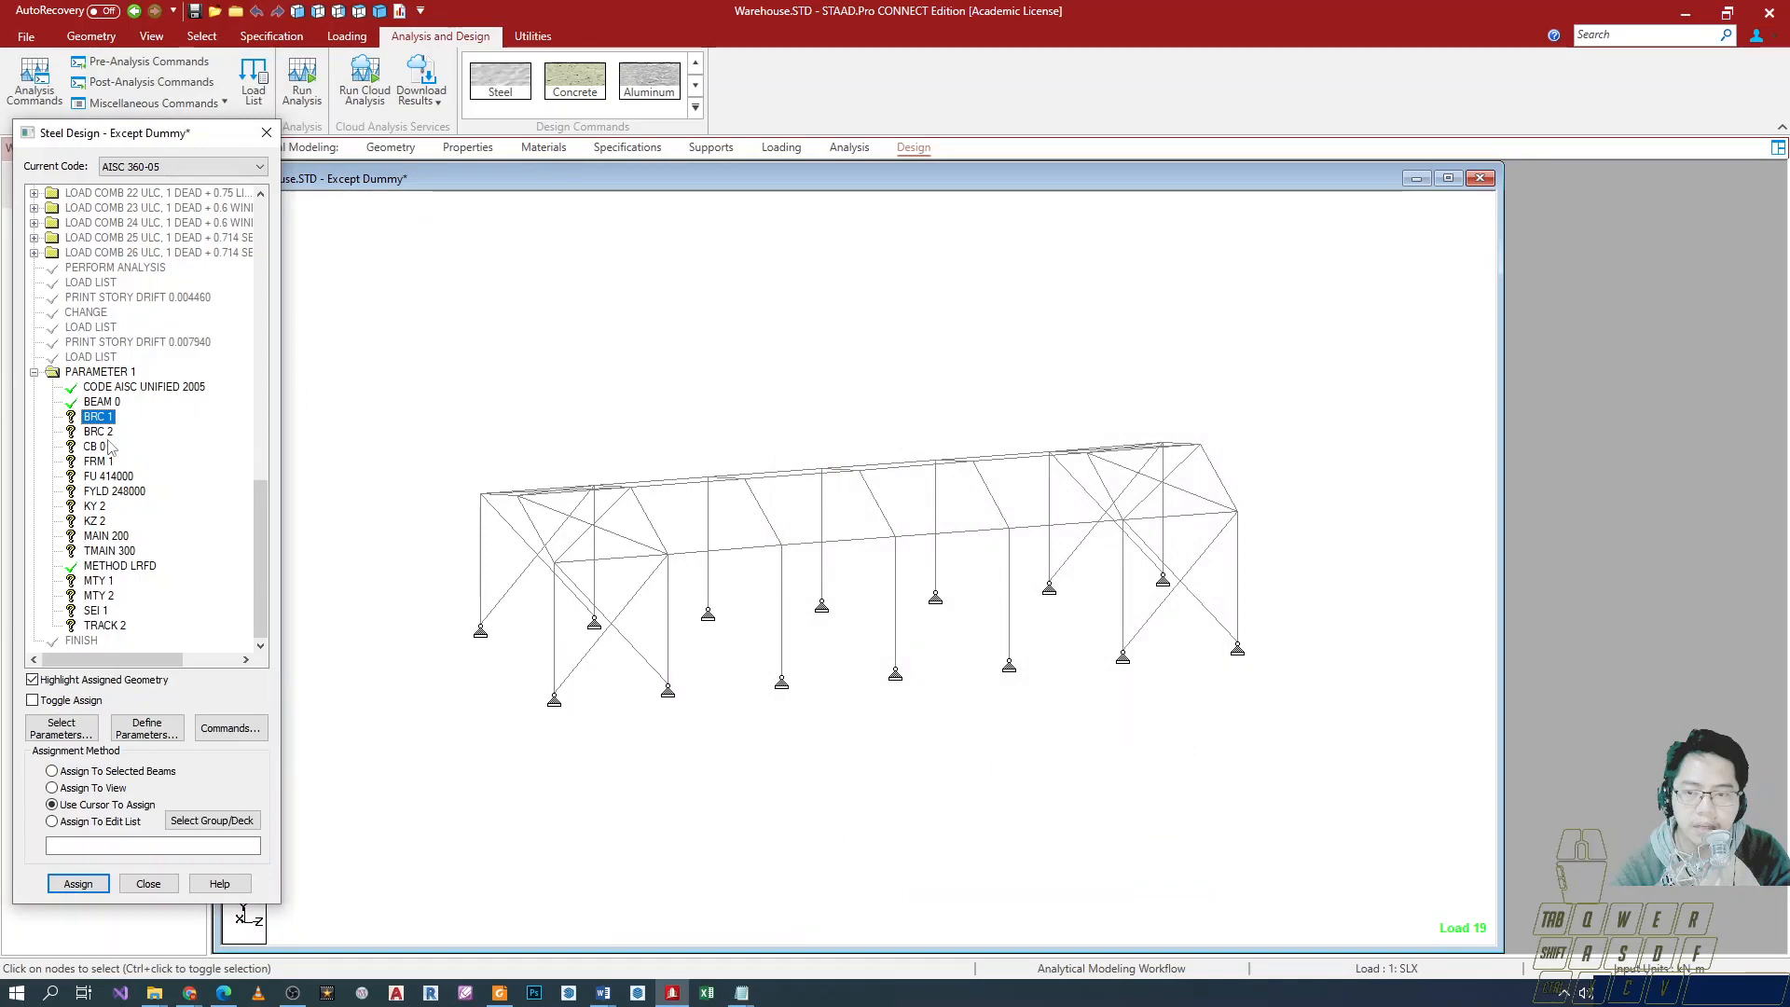
double_click(97, 418)
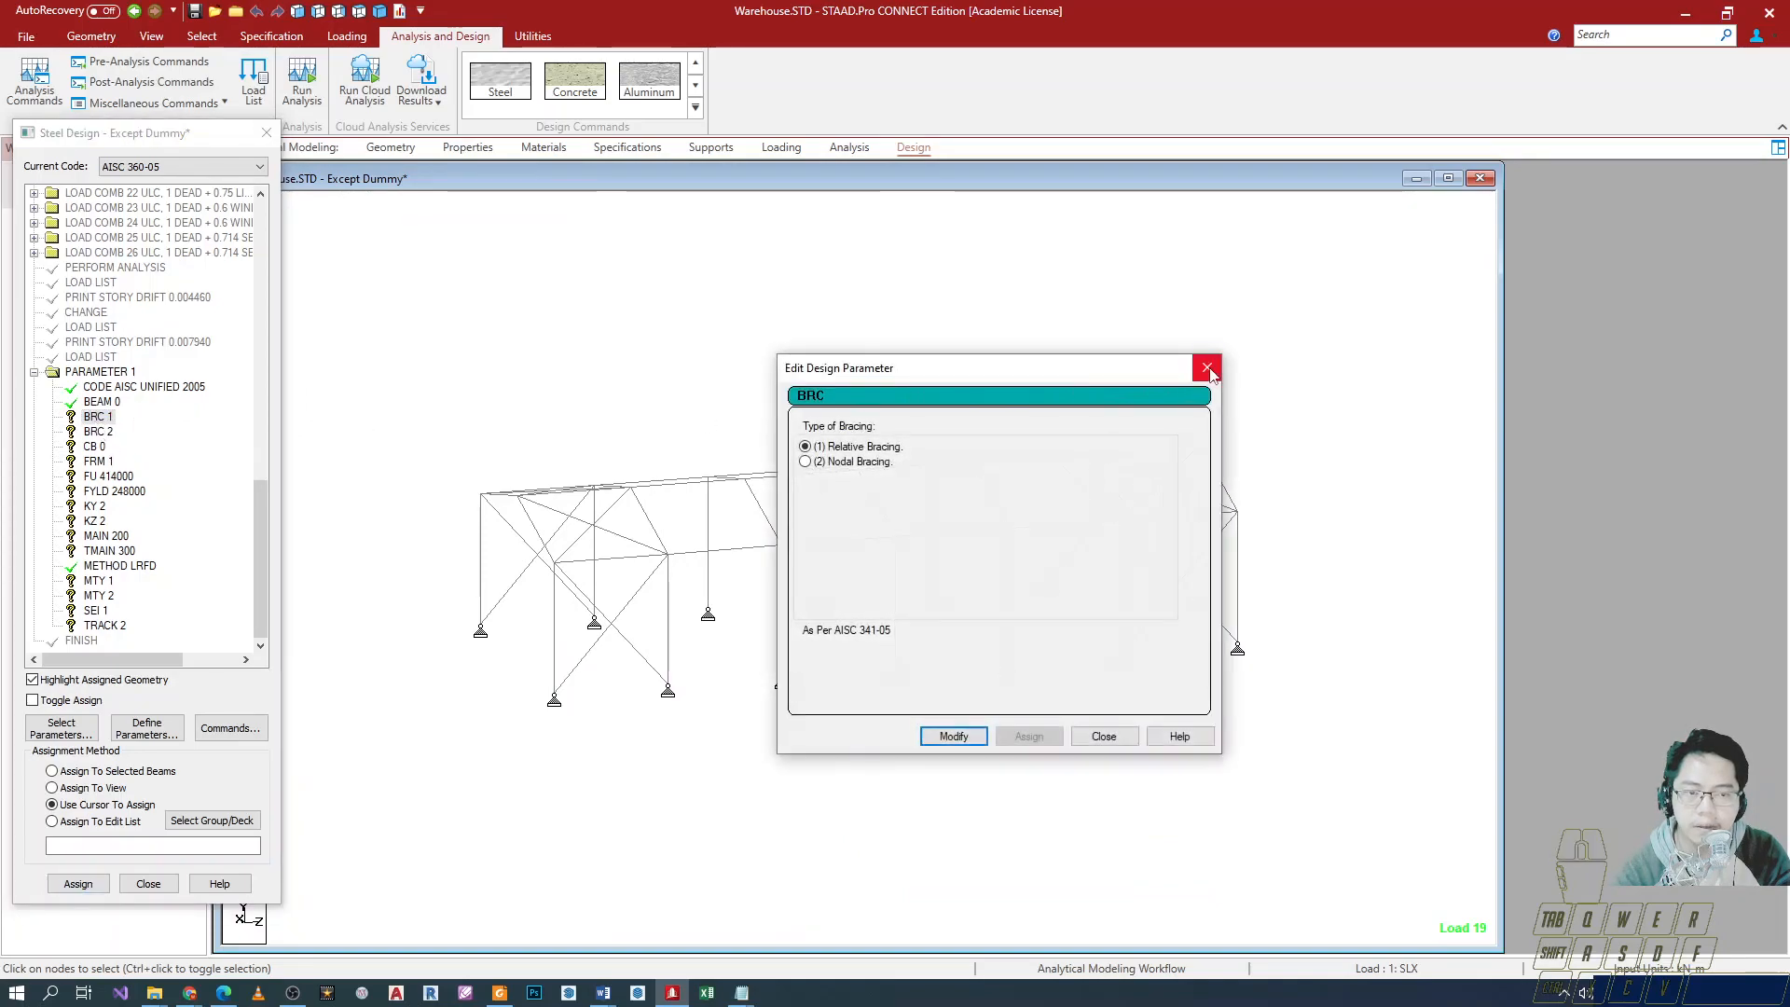
left_click(1203, 370)
double_click(97, 432)
left_click(1207, 368)
Select all members of the two braced end bays and assign the BRC 1 parameter to the selected beams.
left_click(447, 578)
key("Left")
key("Left")
key("Left")
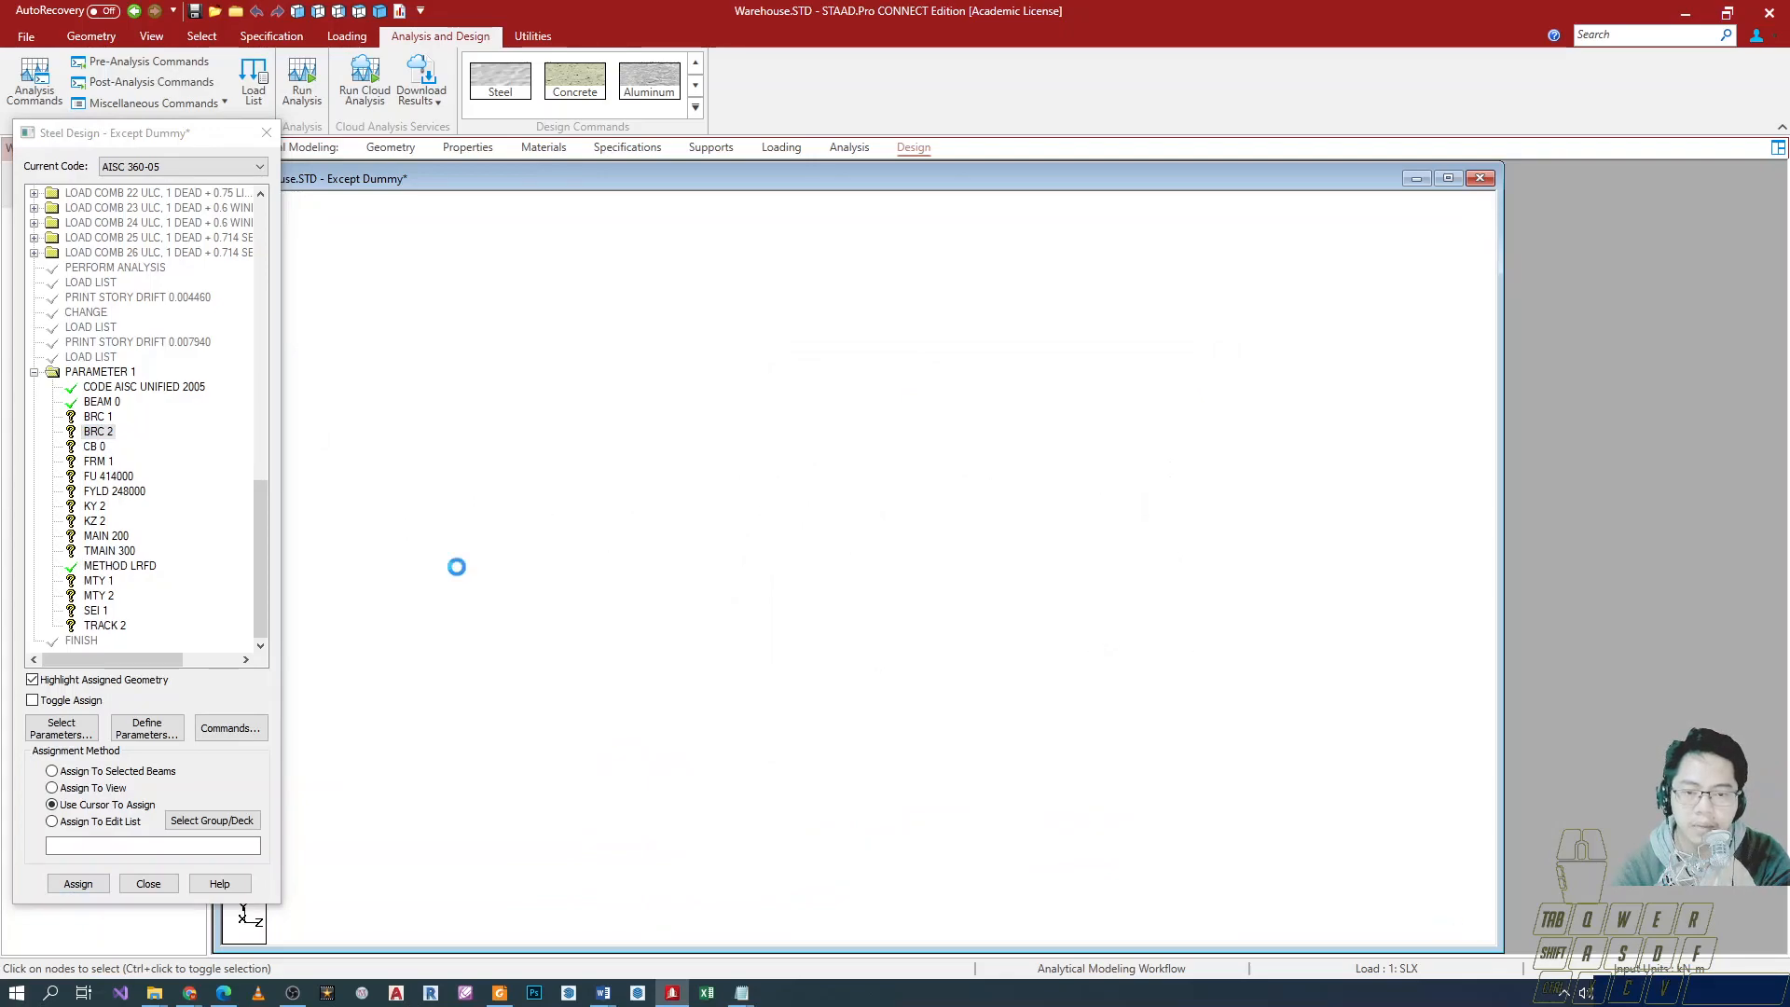
left_click_drag(460, 435, 651, 719)
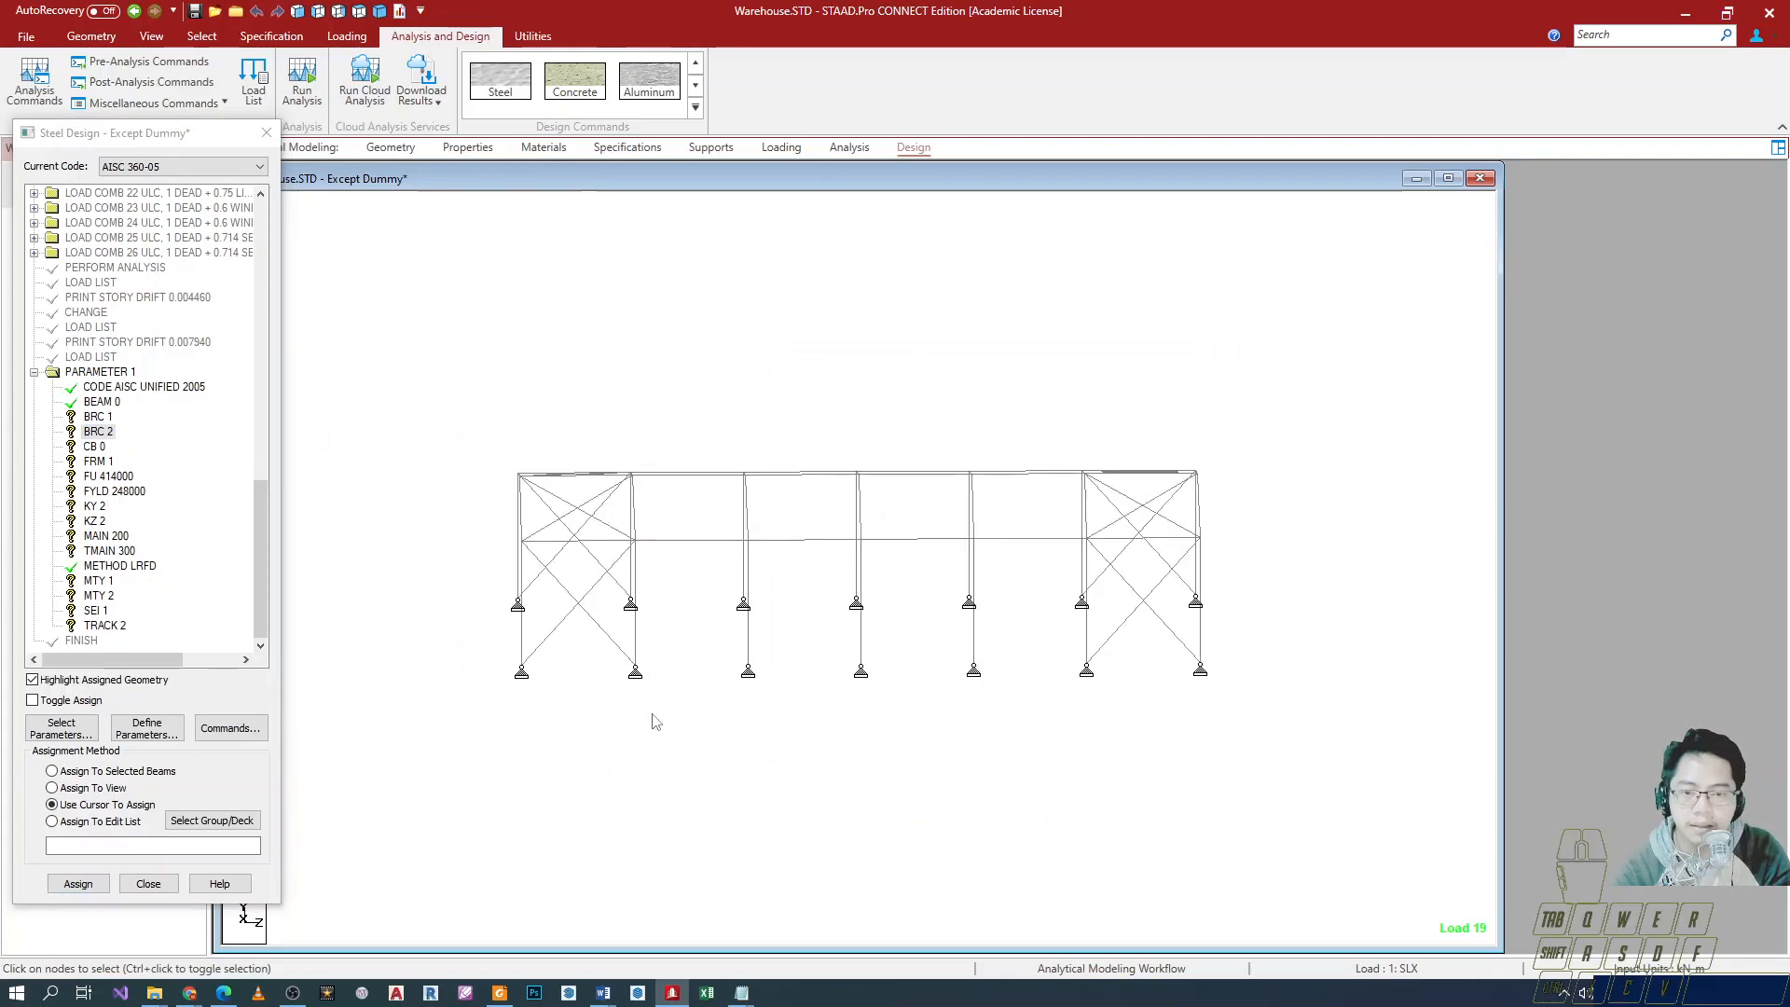
left_click_drag(1077, 473, 1191, 659, "ctrl")
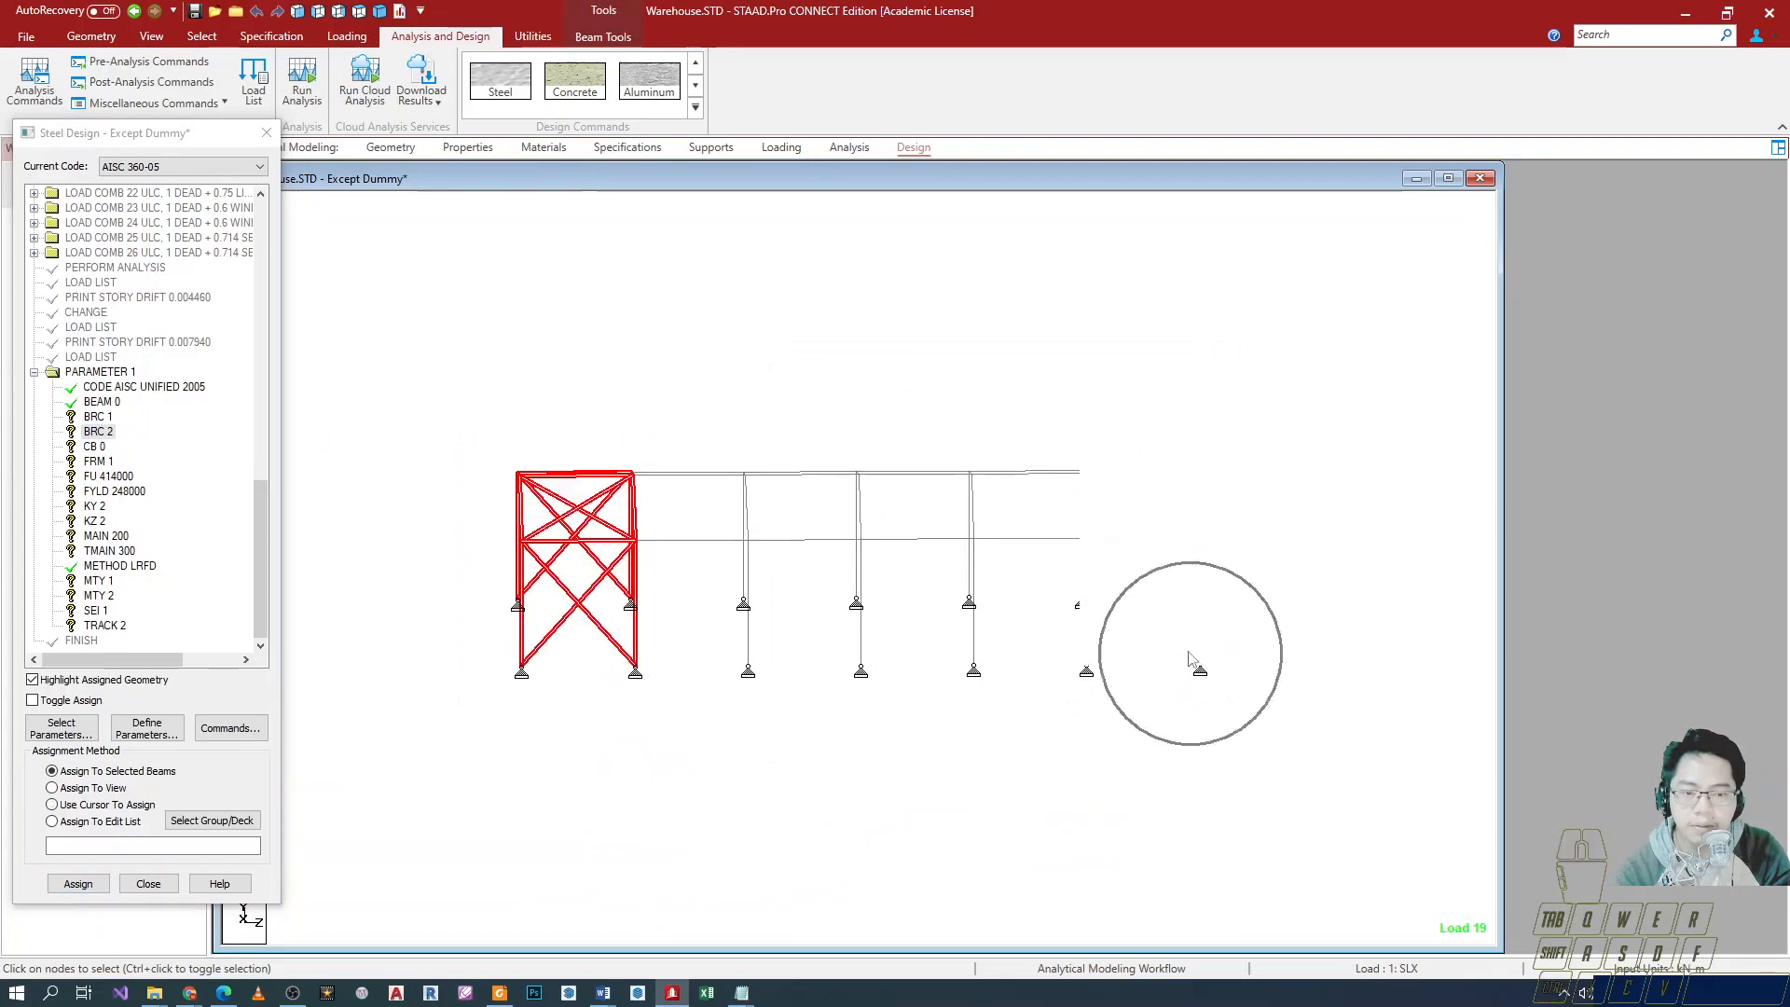
left_click(98, 417)
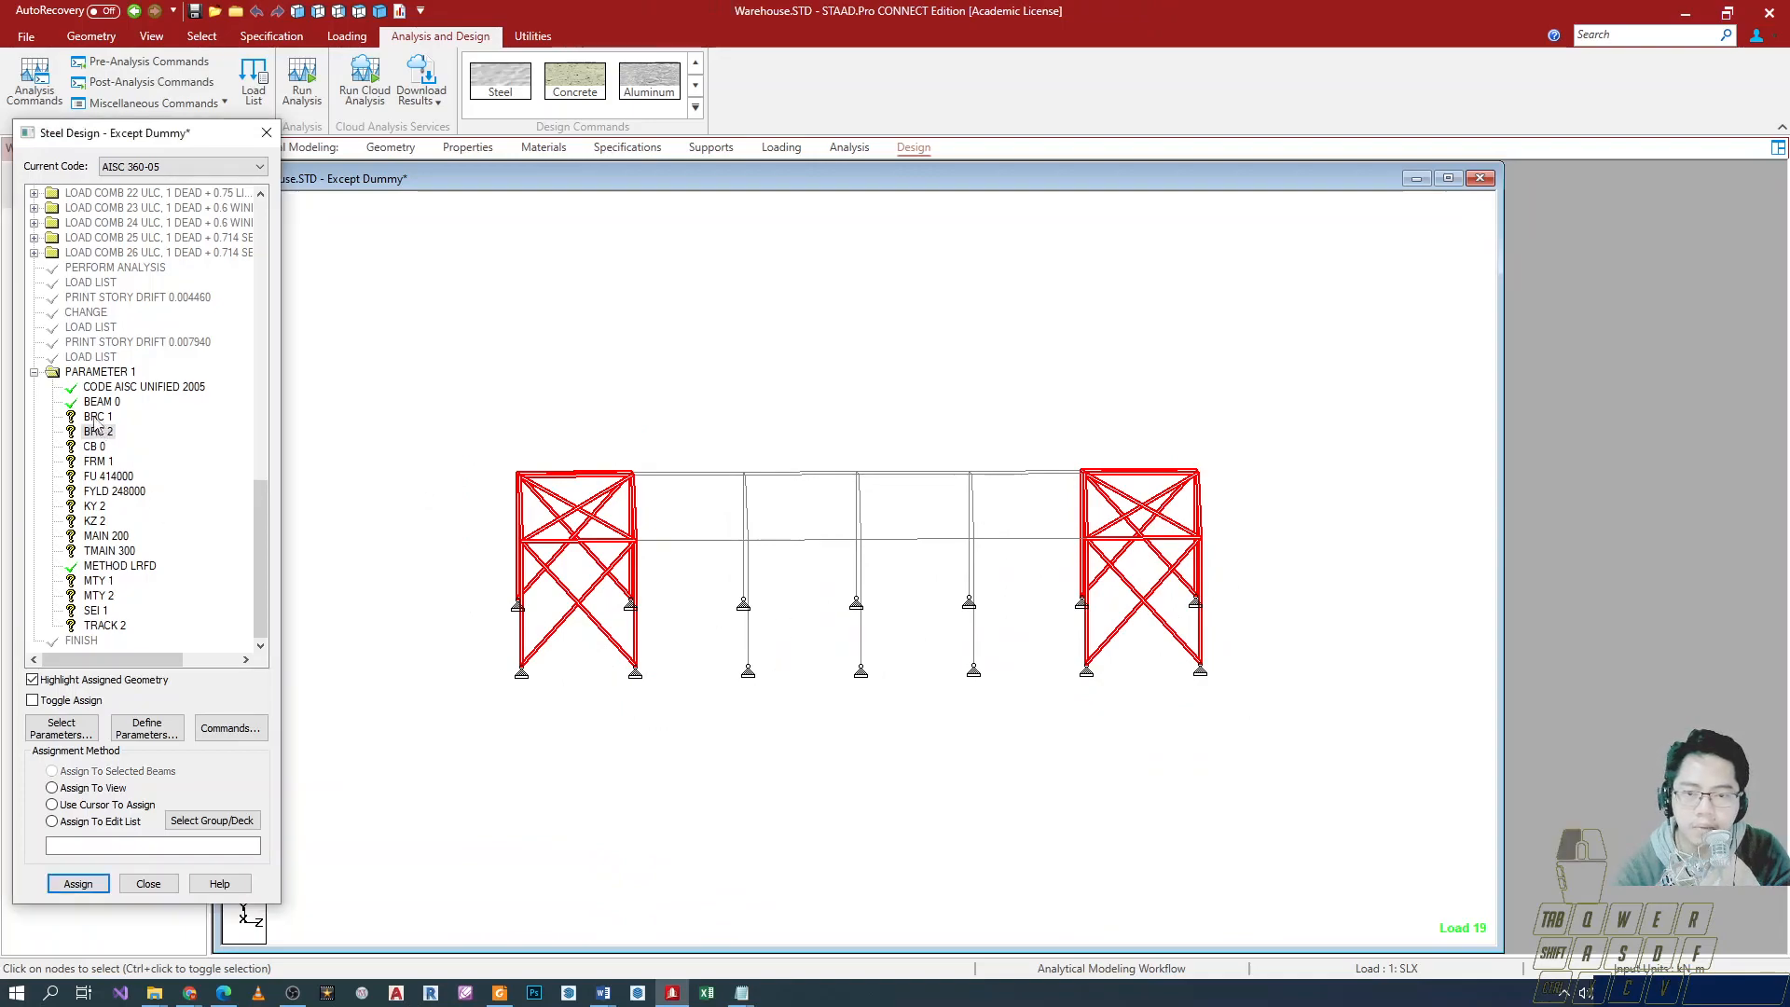
left_click_drag(459, 438, 644, 739)
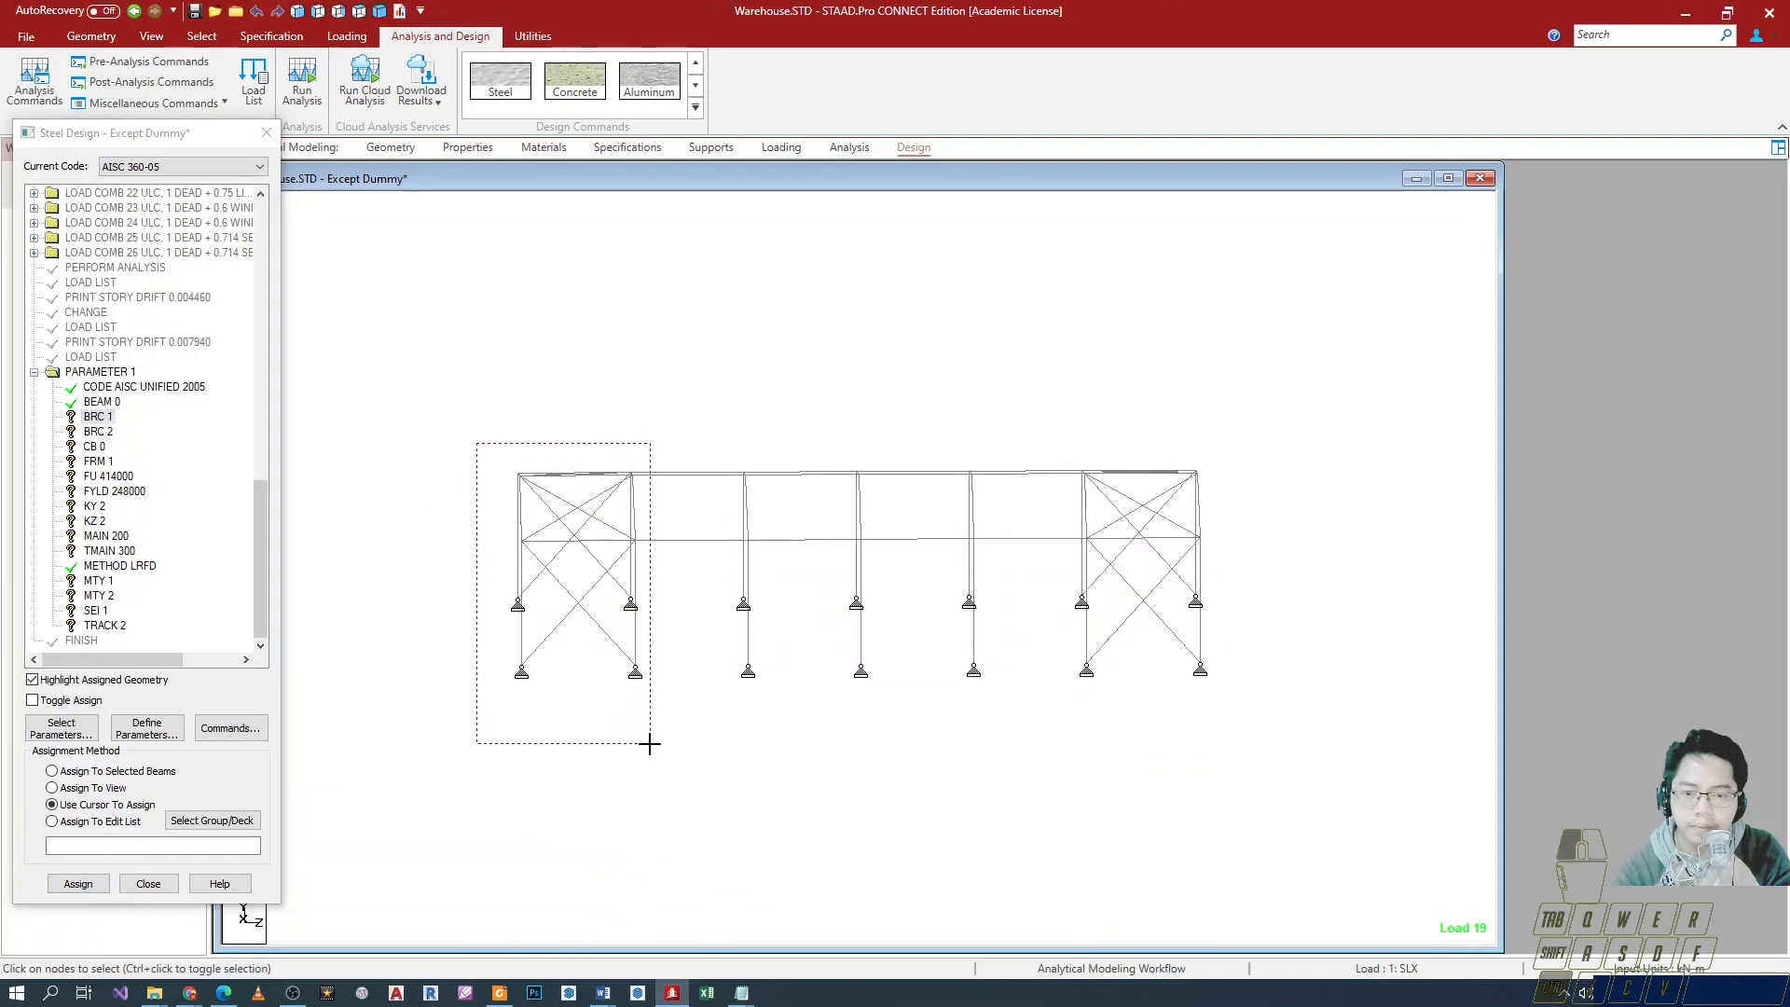
left_click_drag(1248, 730, 1066, 422, "ctrl")
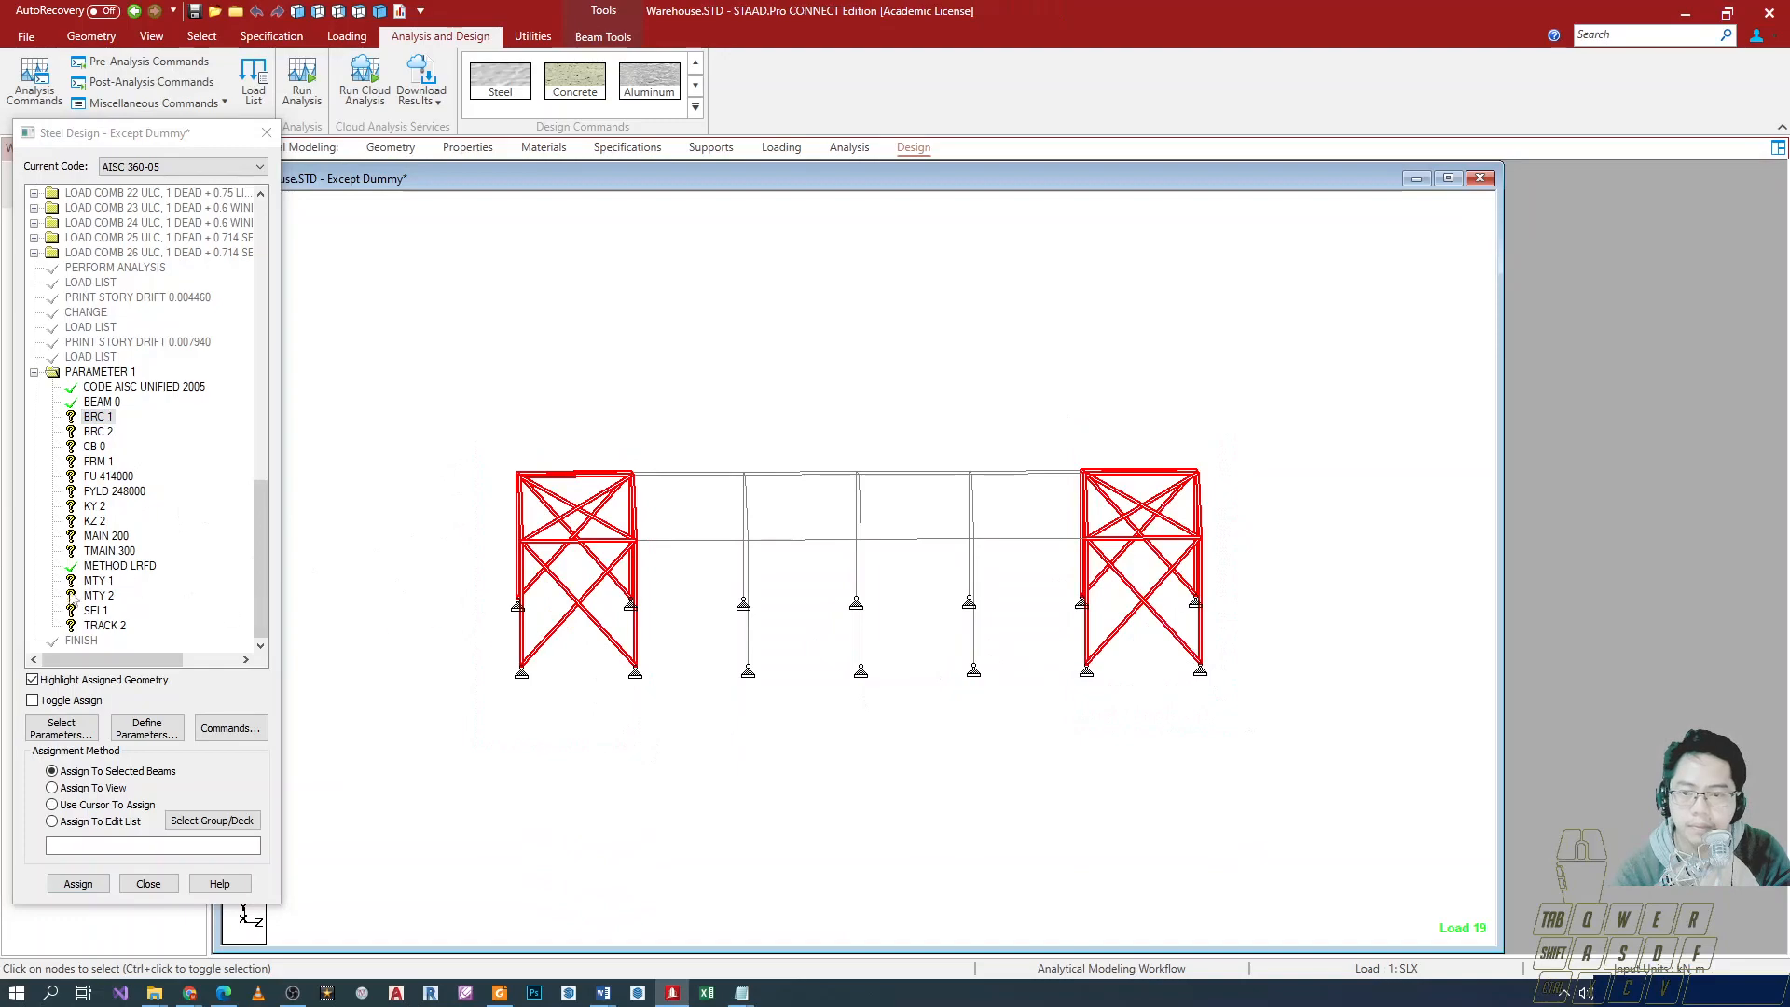
left_click(79, 884)
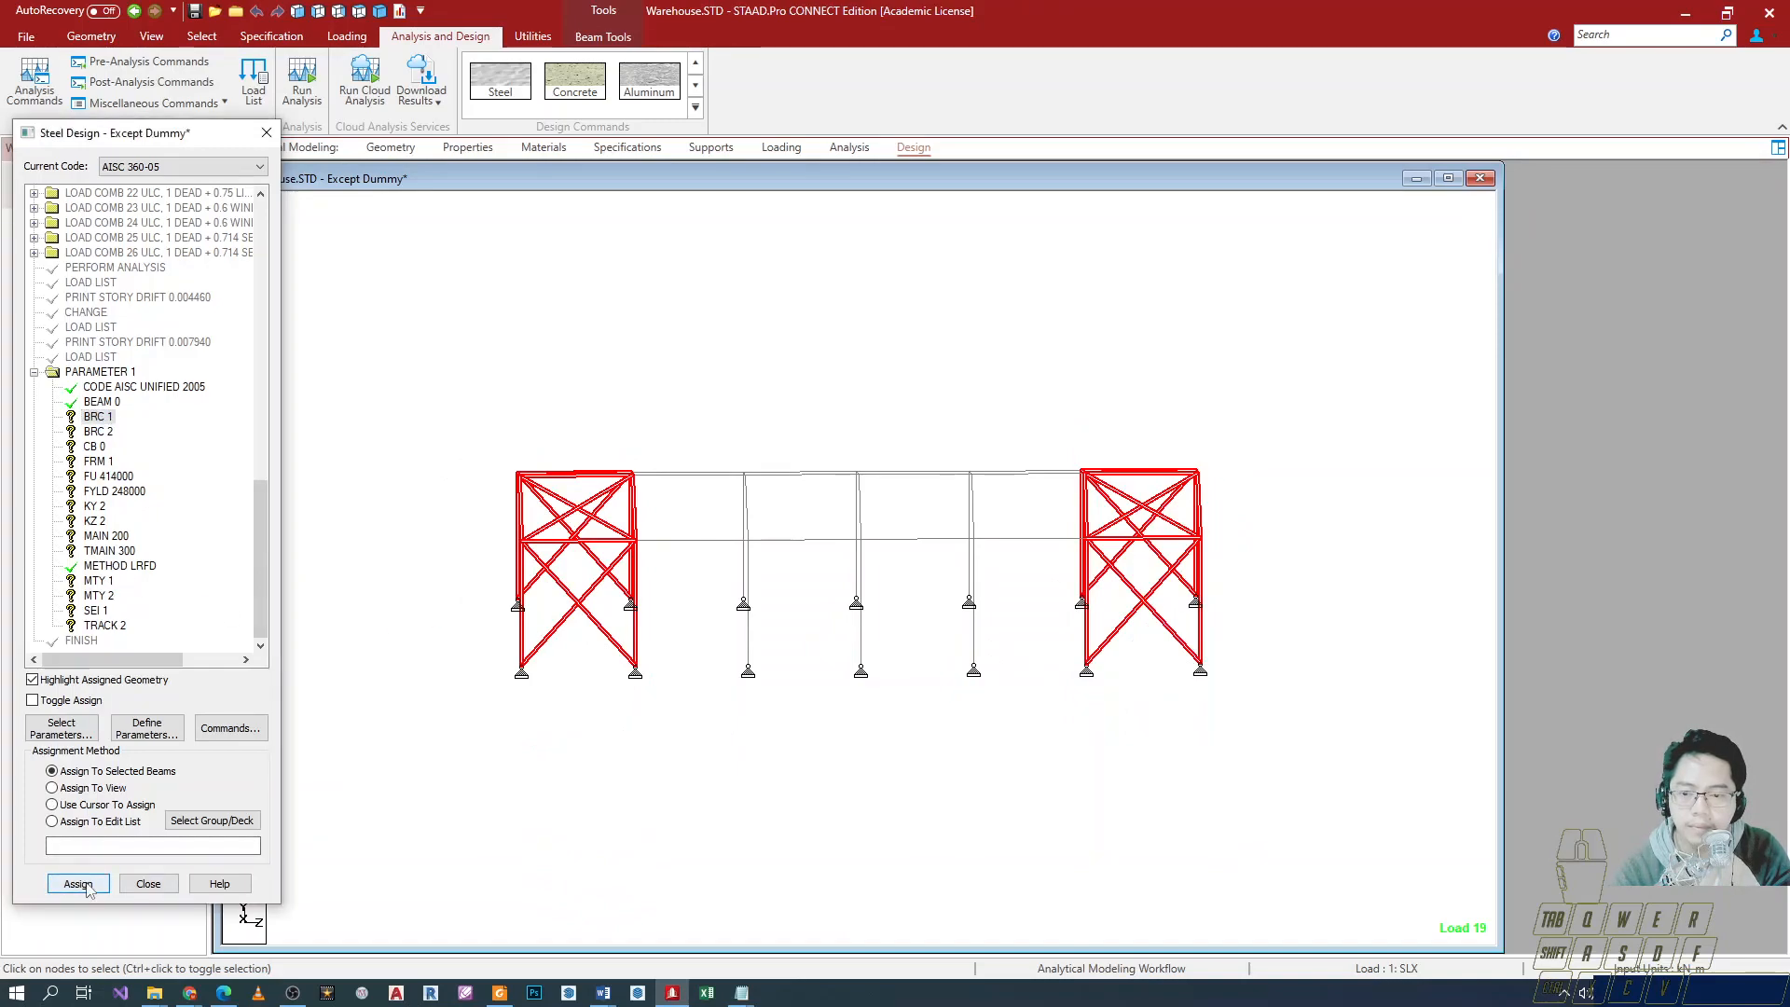
left_click(247, 564)
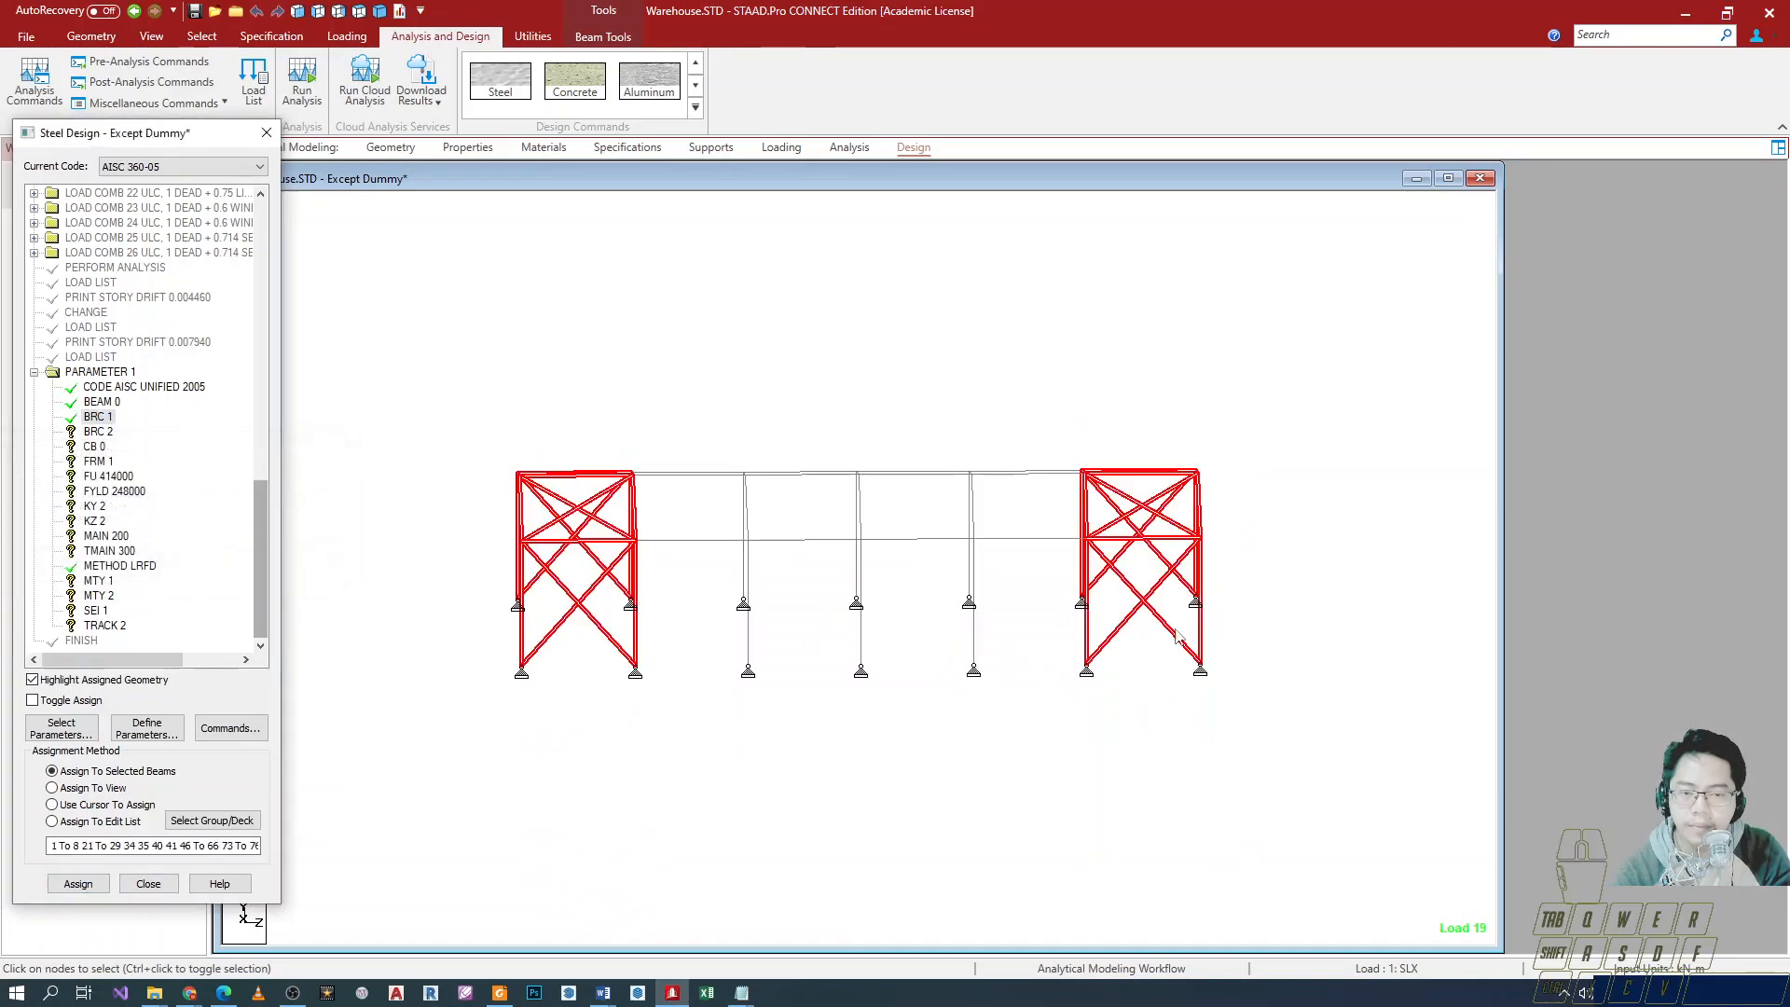
Turn off Highlight Assigned Geometry and assign the BRC 2 parameter to the members of the unbraced middle bays.
left_click_drag(1067, 402, 652, 793)
left_click(97, 432)
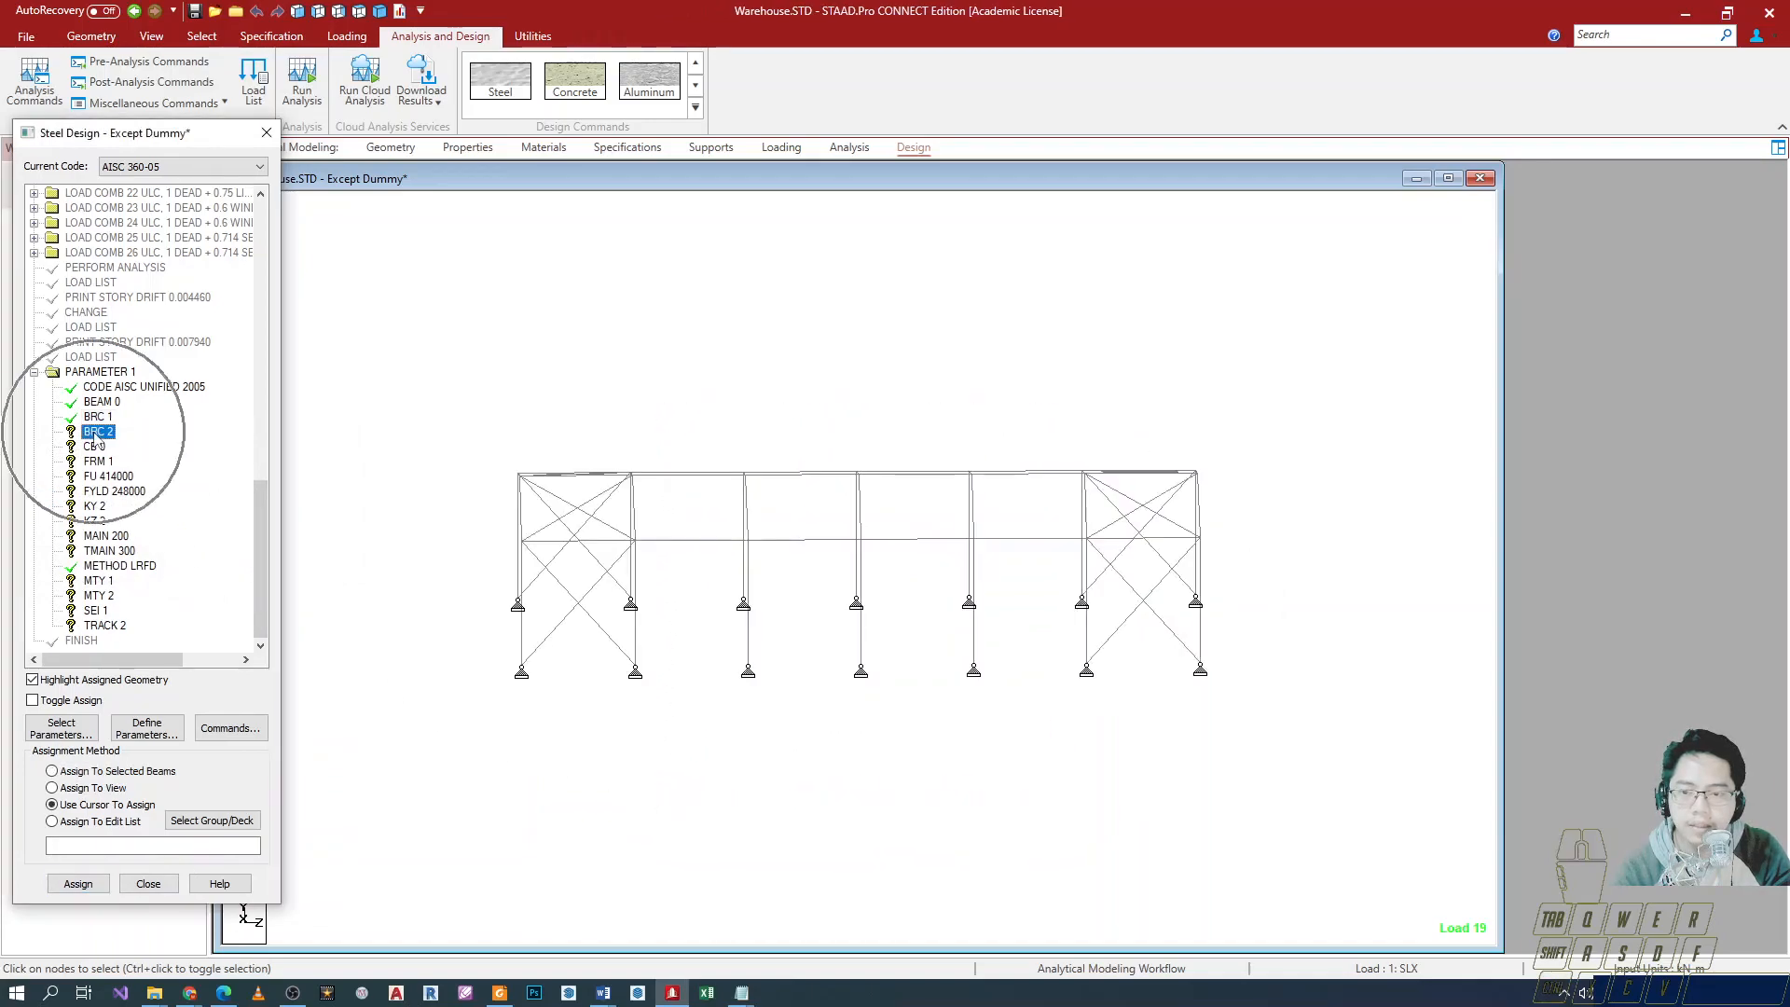
left_click(79, 685)
left_click_drag(1054, 429, 635, 736)
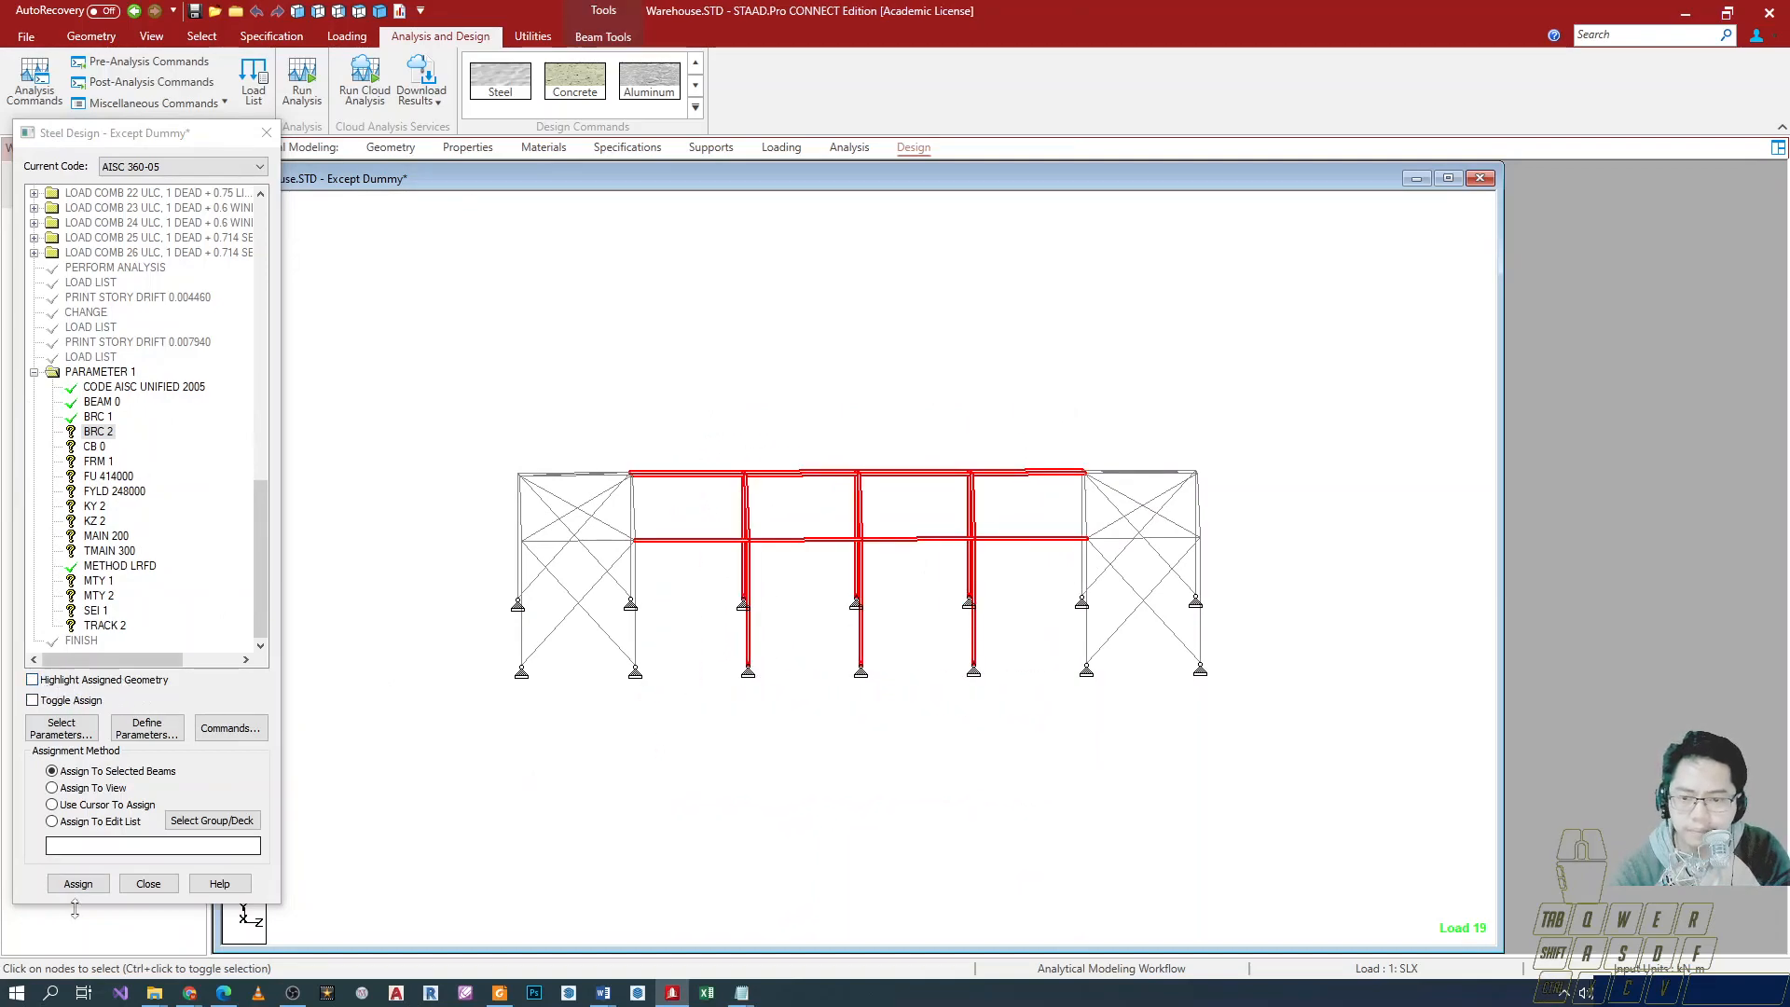
left_click(107, 884)
left_click(229, 565)
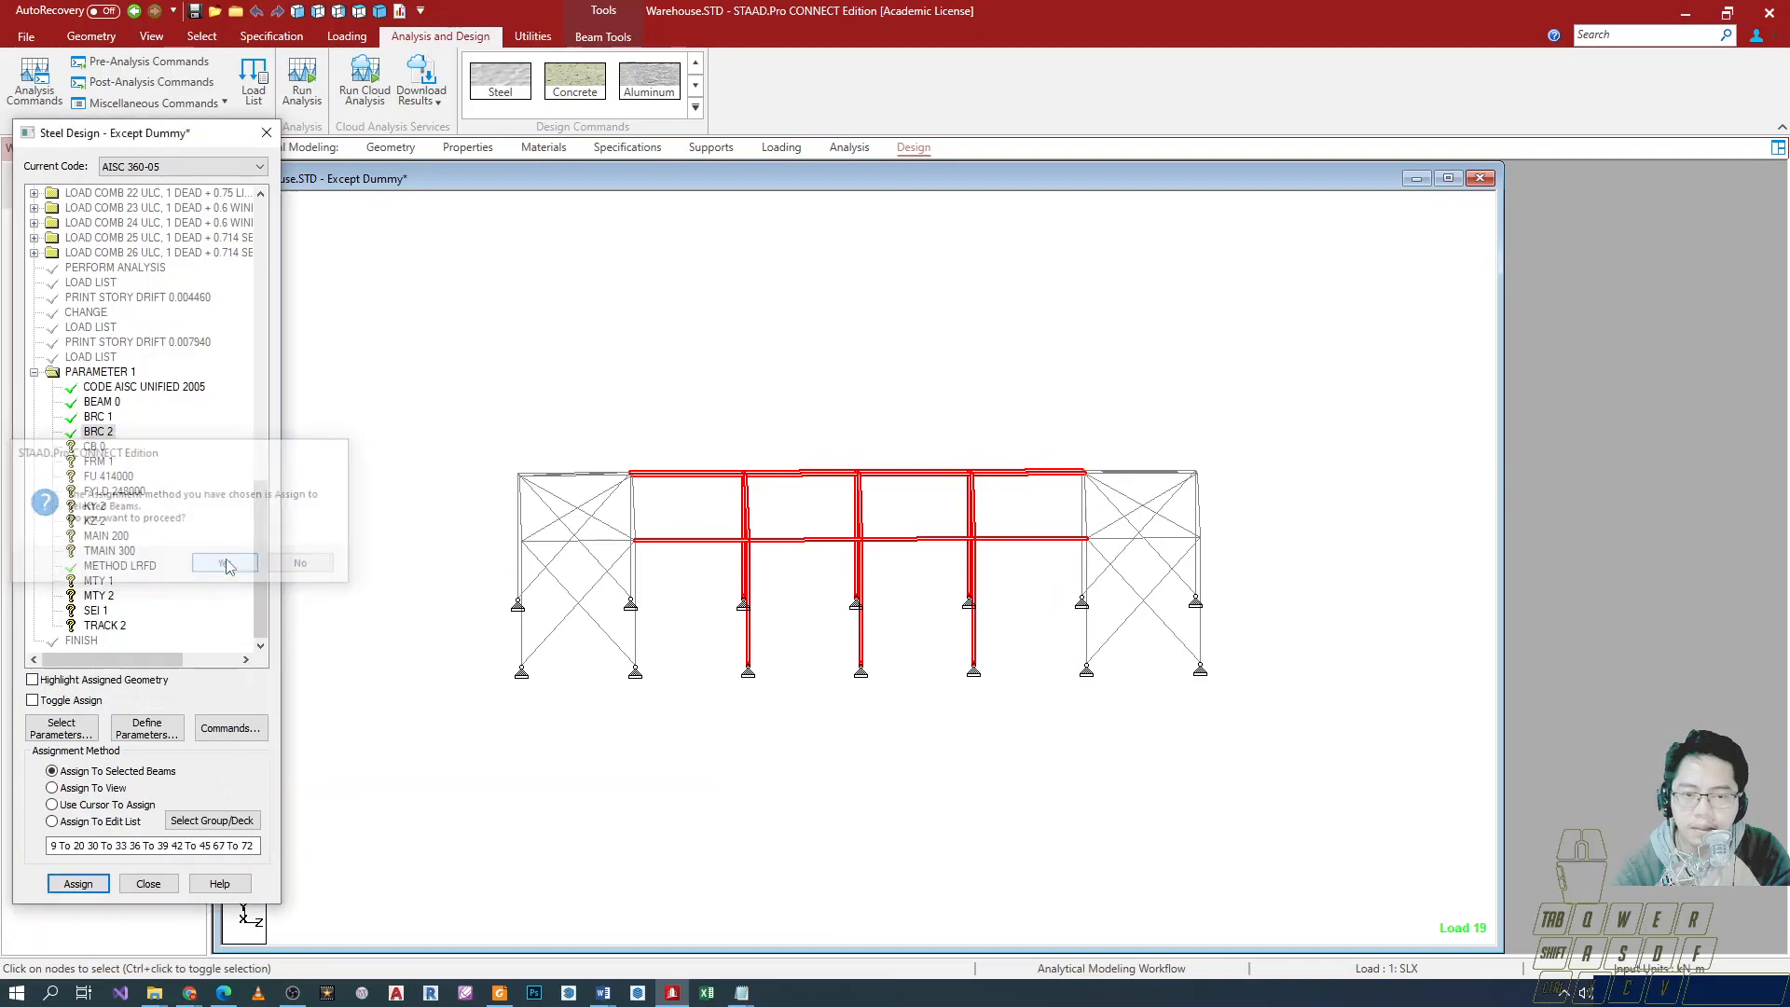
double_click(91, 447)
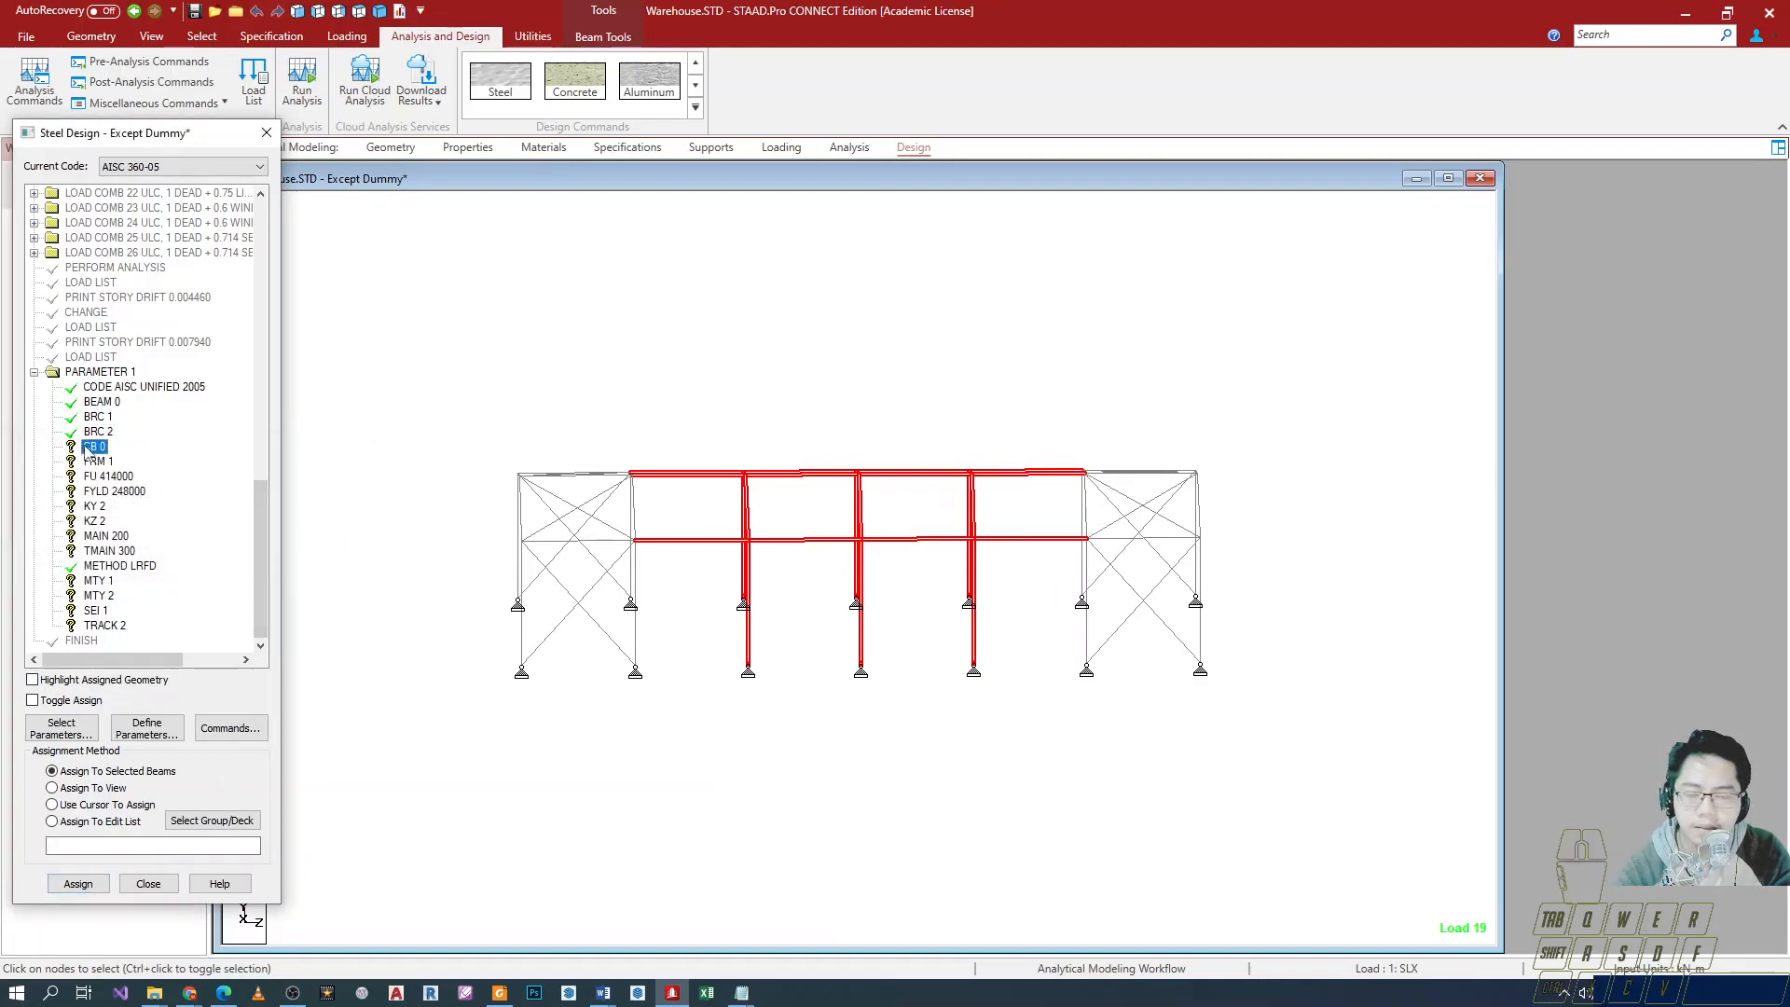
left_click(1194, 384)
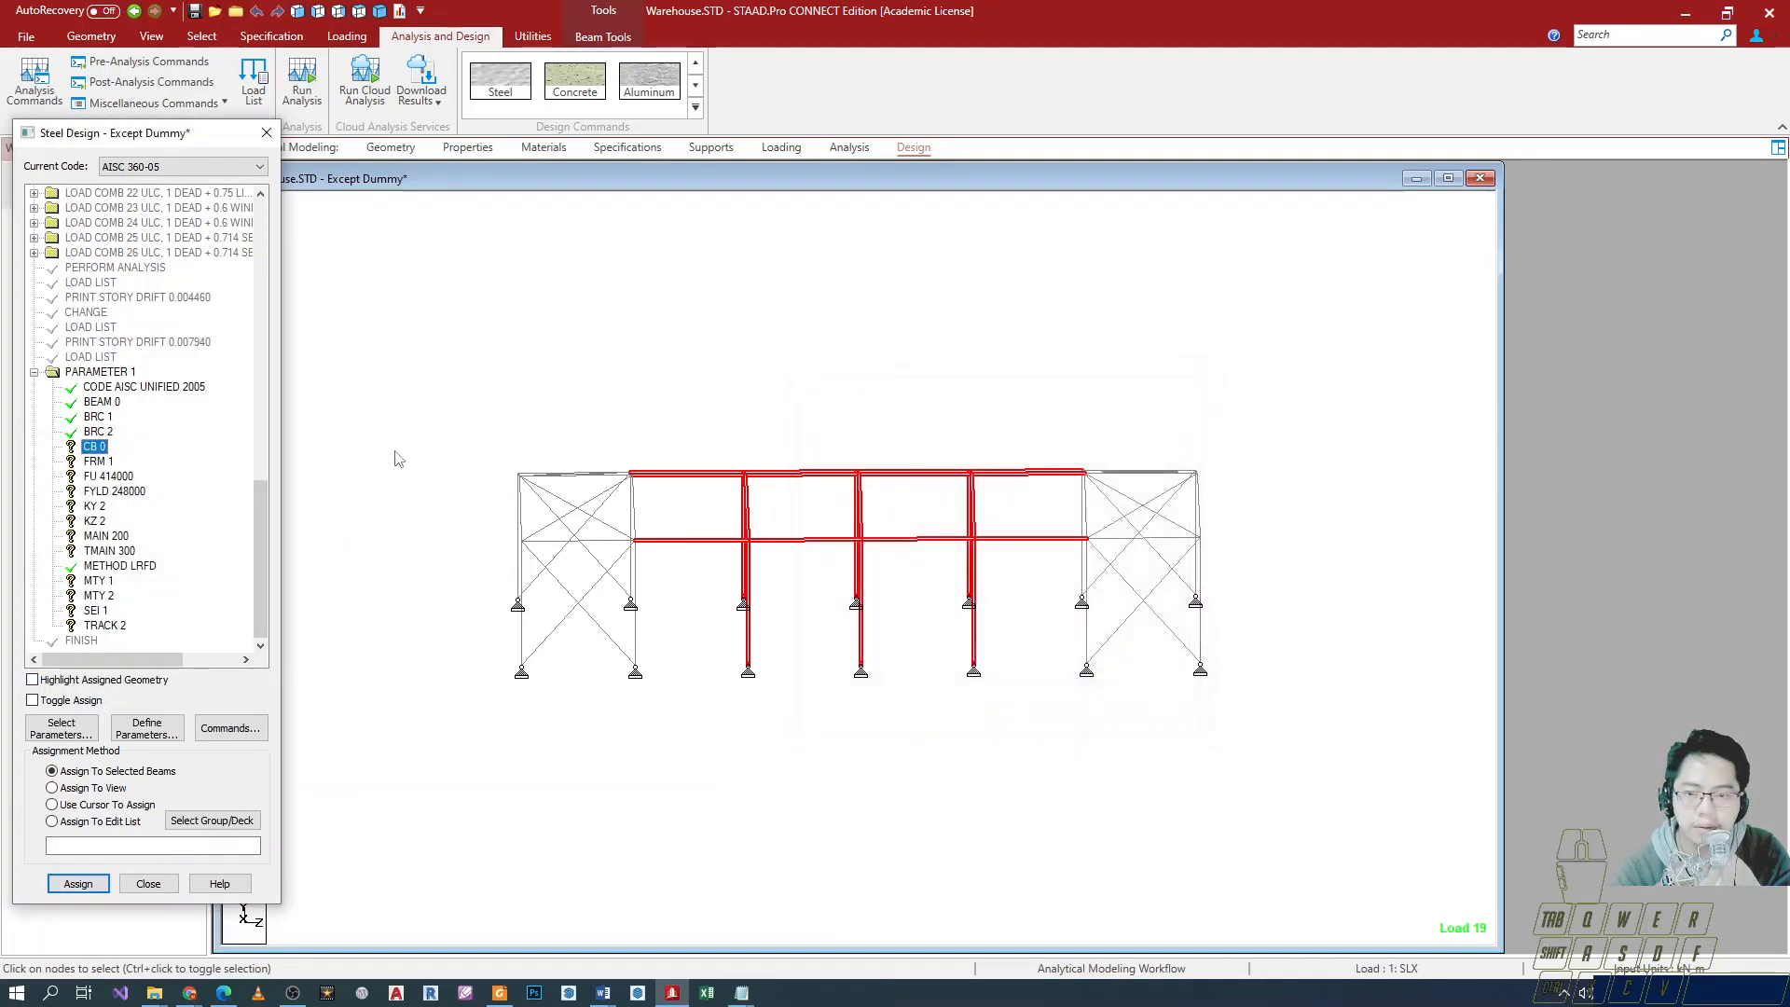
left_click(78, 883)
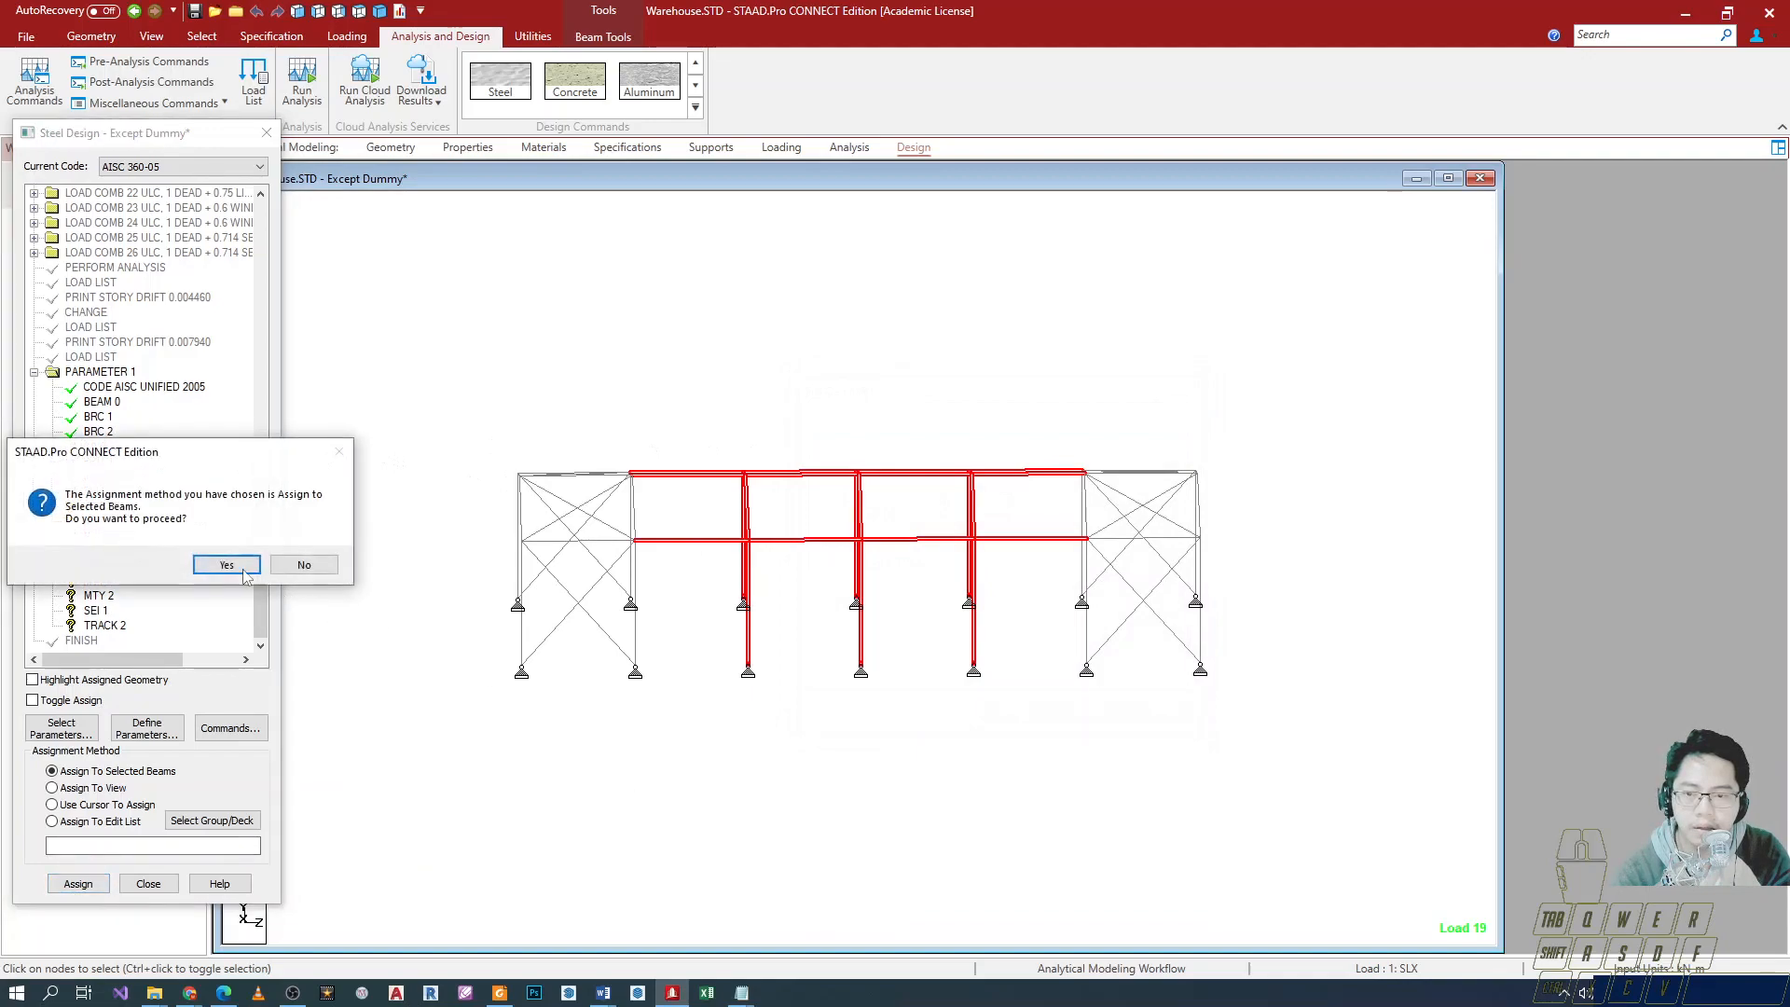
left_click(291, 568)
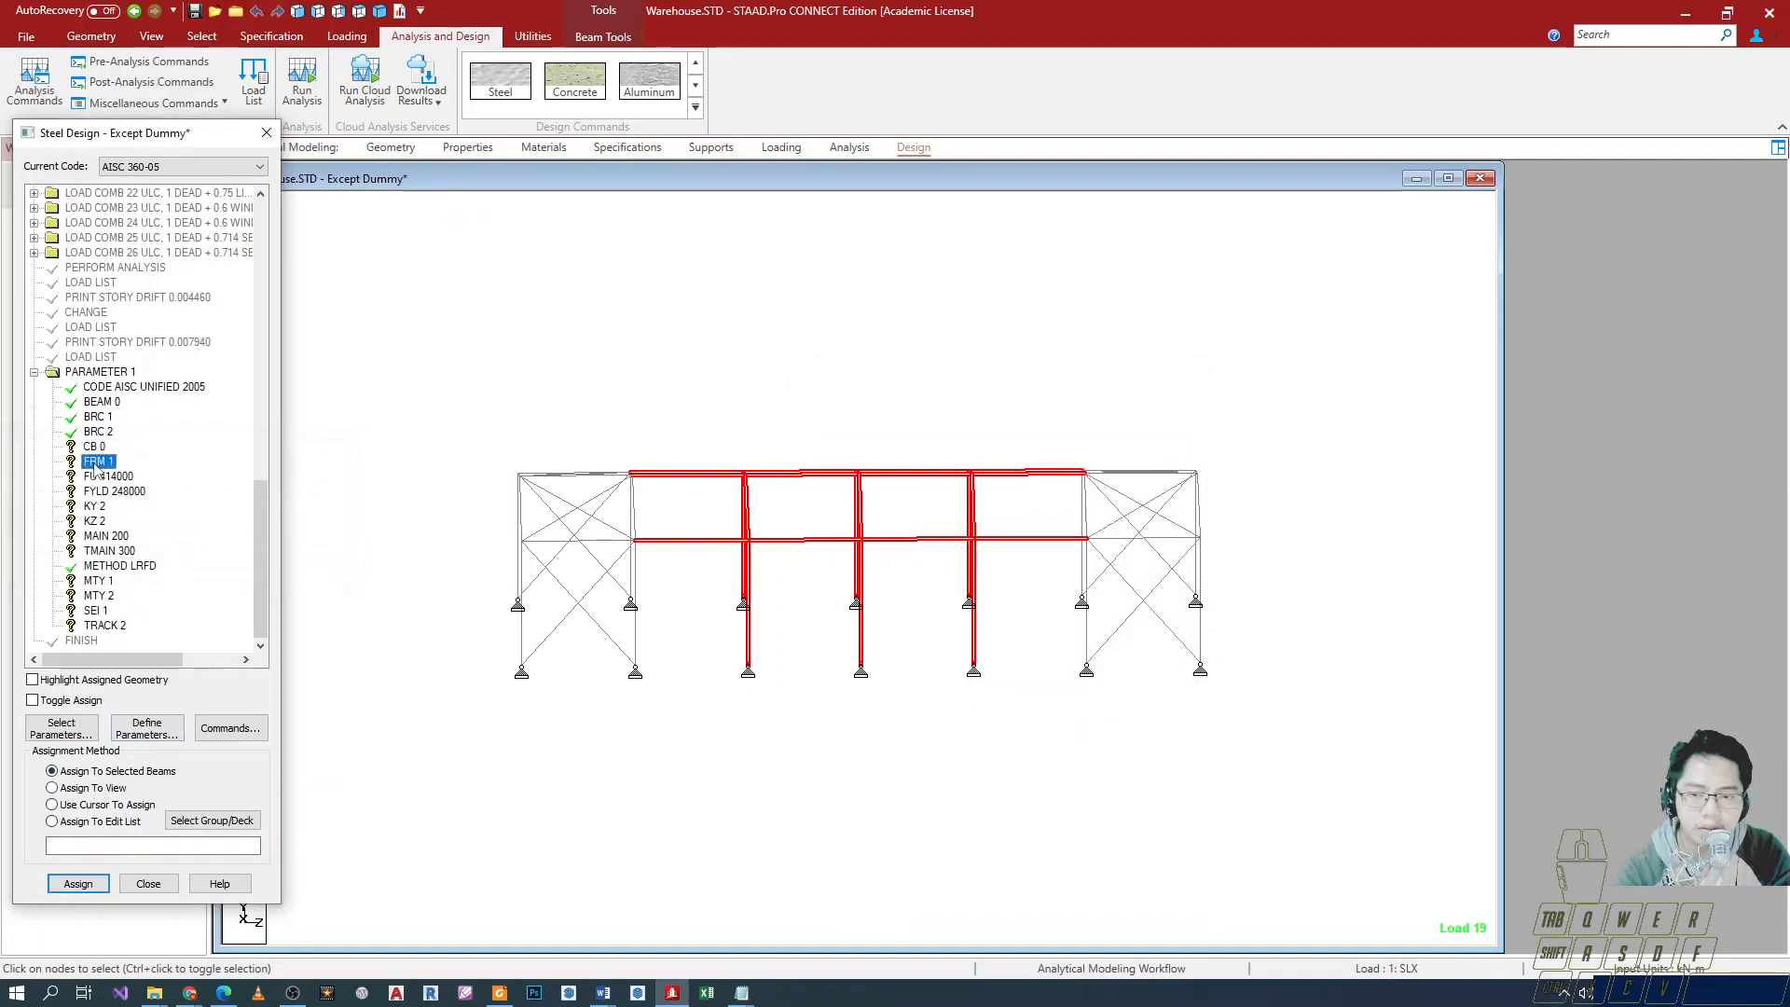
Select the whole warehouse frame and assign the CB 0 parameter to all selected beams.
left_click(102, 449)
left_click_drag(451, 429, 1510, 789)
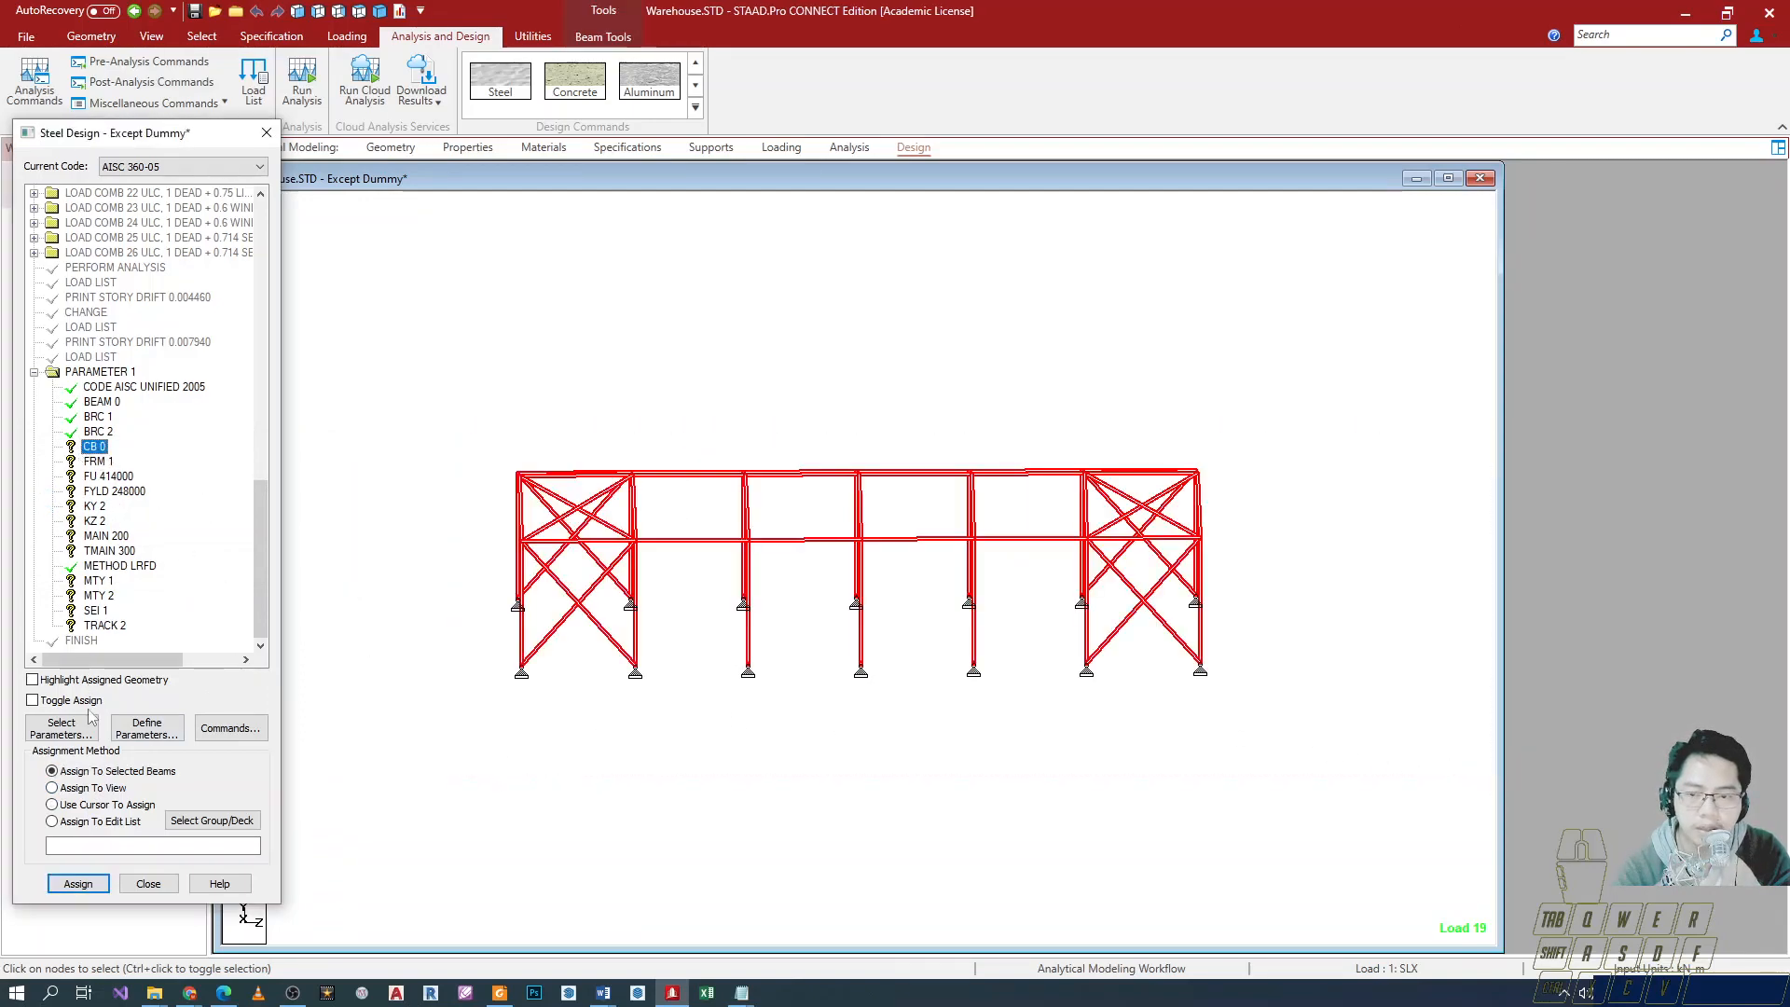
left_click(79, 883)
key("Return")
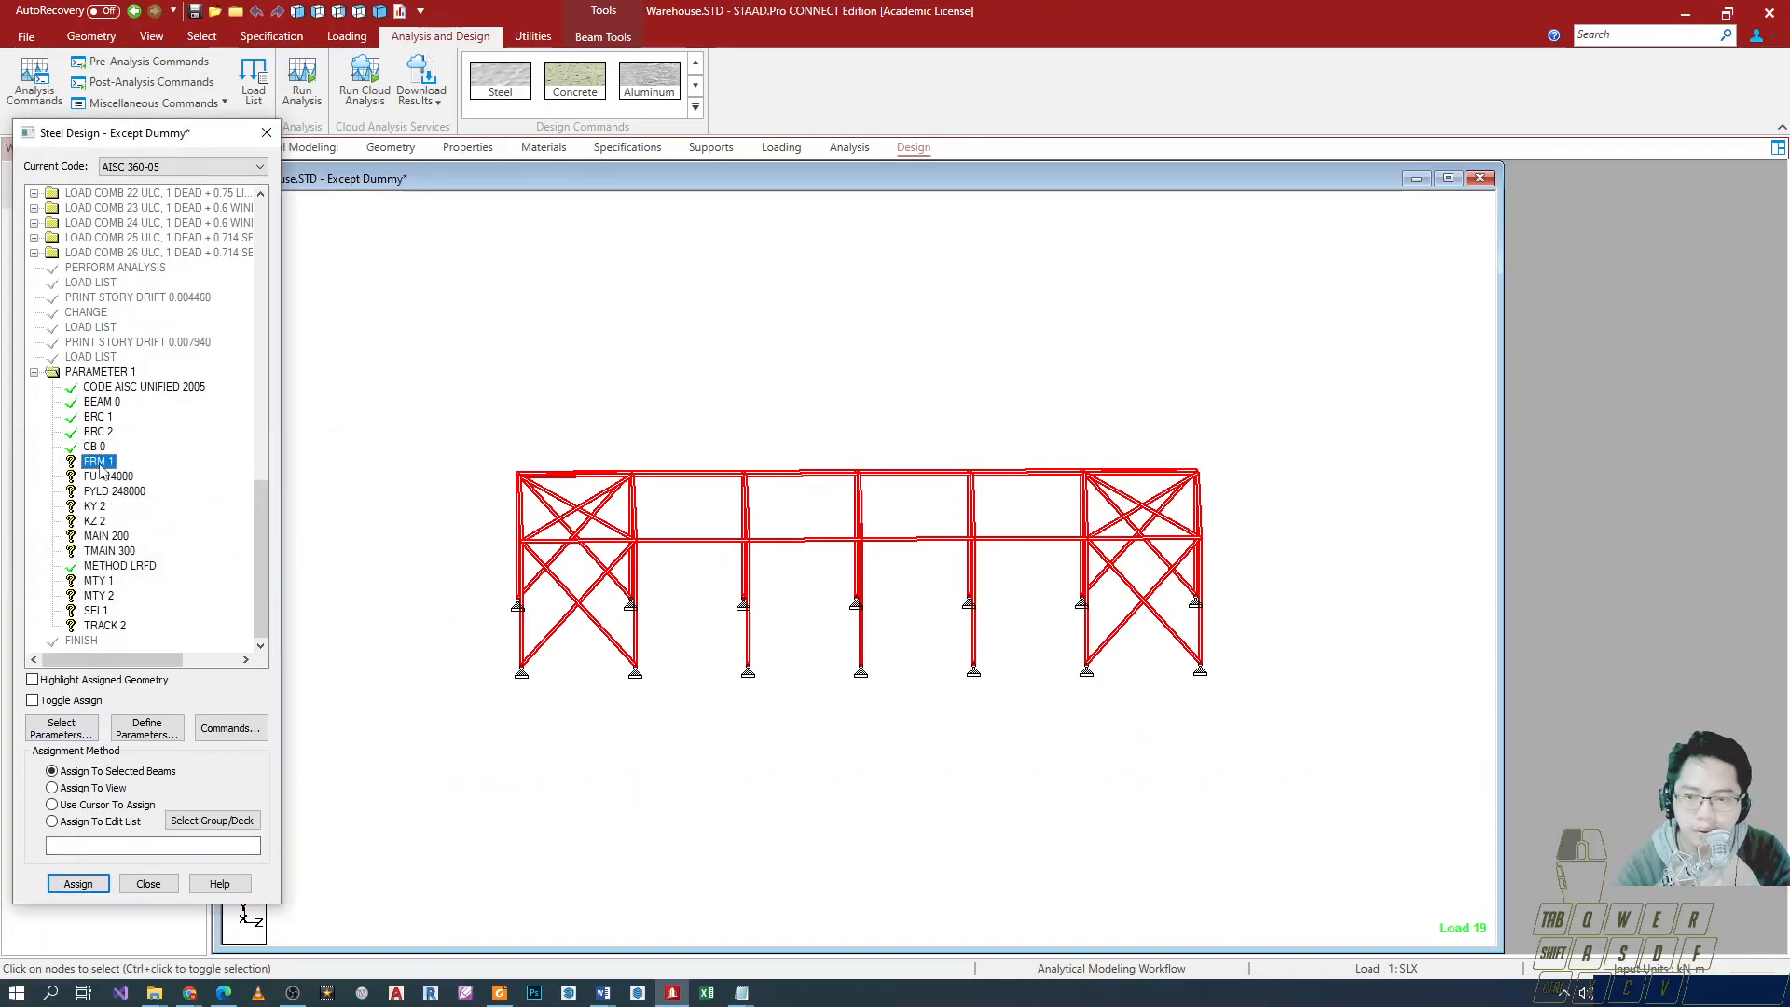
Assign the FRM 1 parameter to all selected frame members, reviewing its moment frame option without changes.
double_click(97, 461)
left_click(1202, 372)
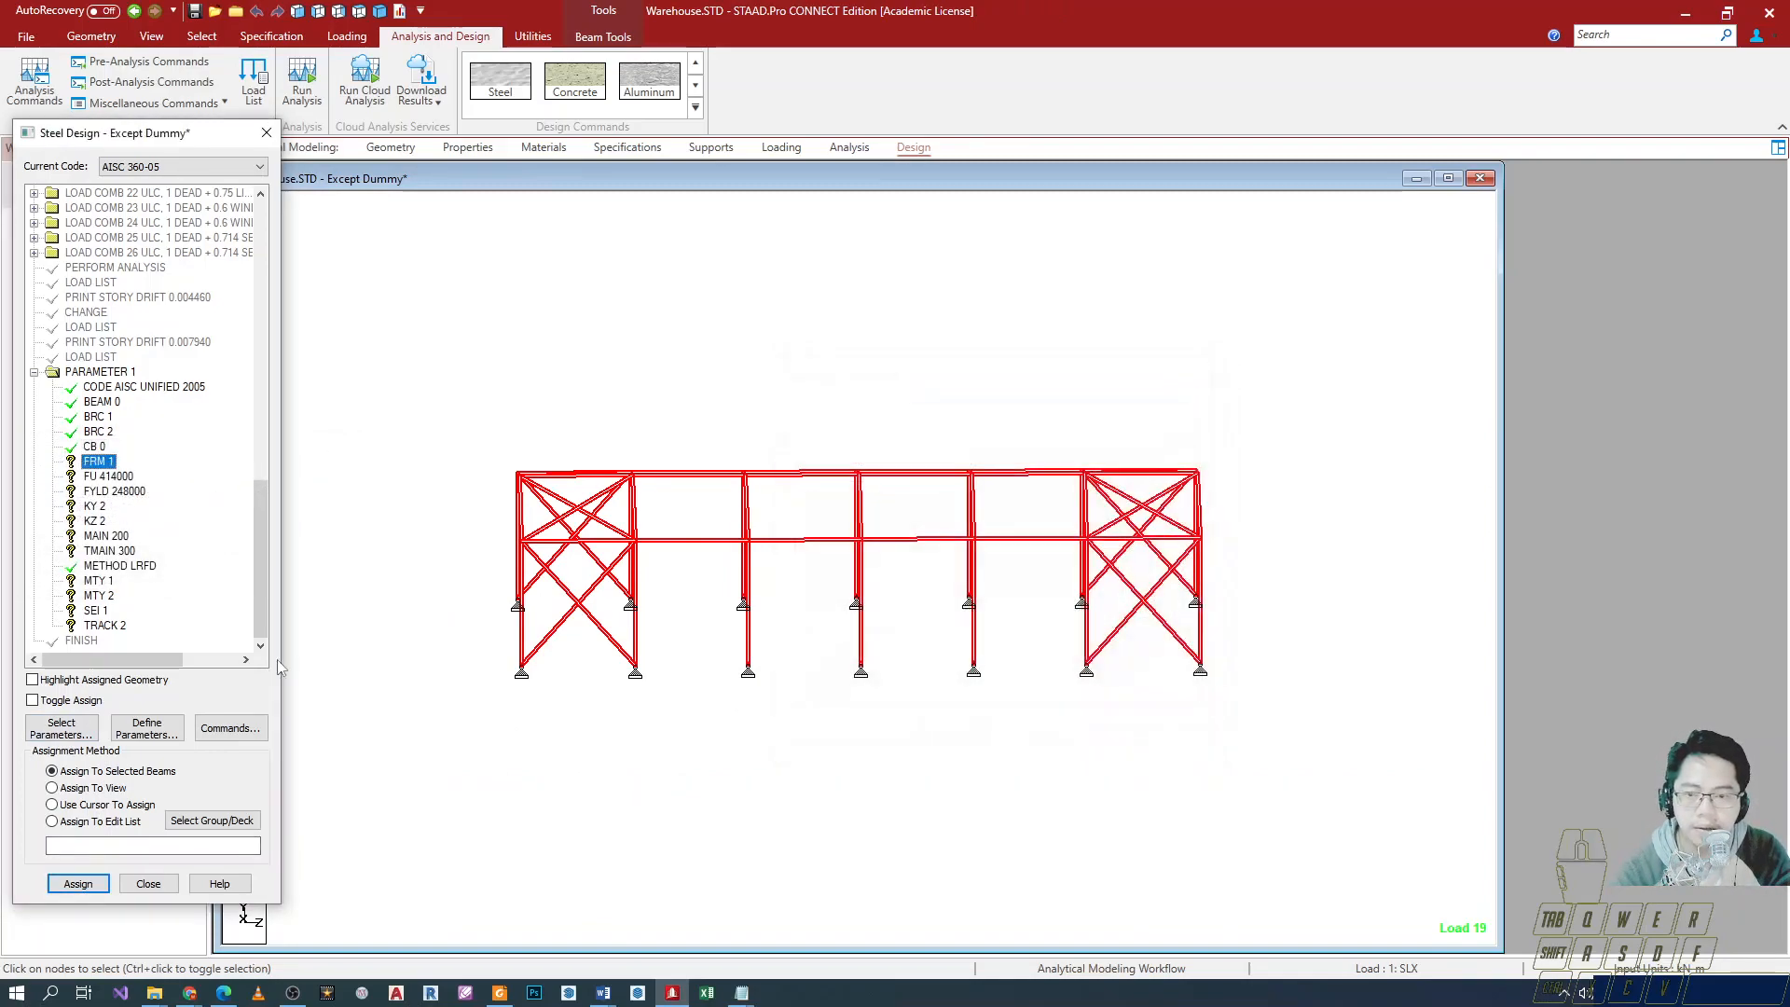
left_click(100, 883)
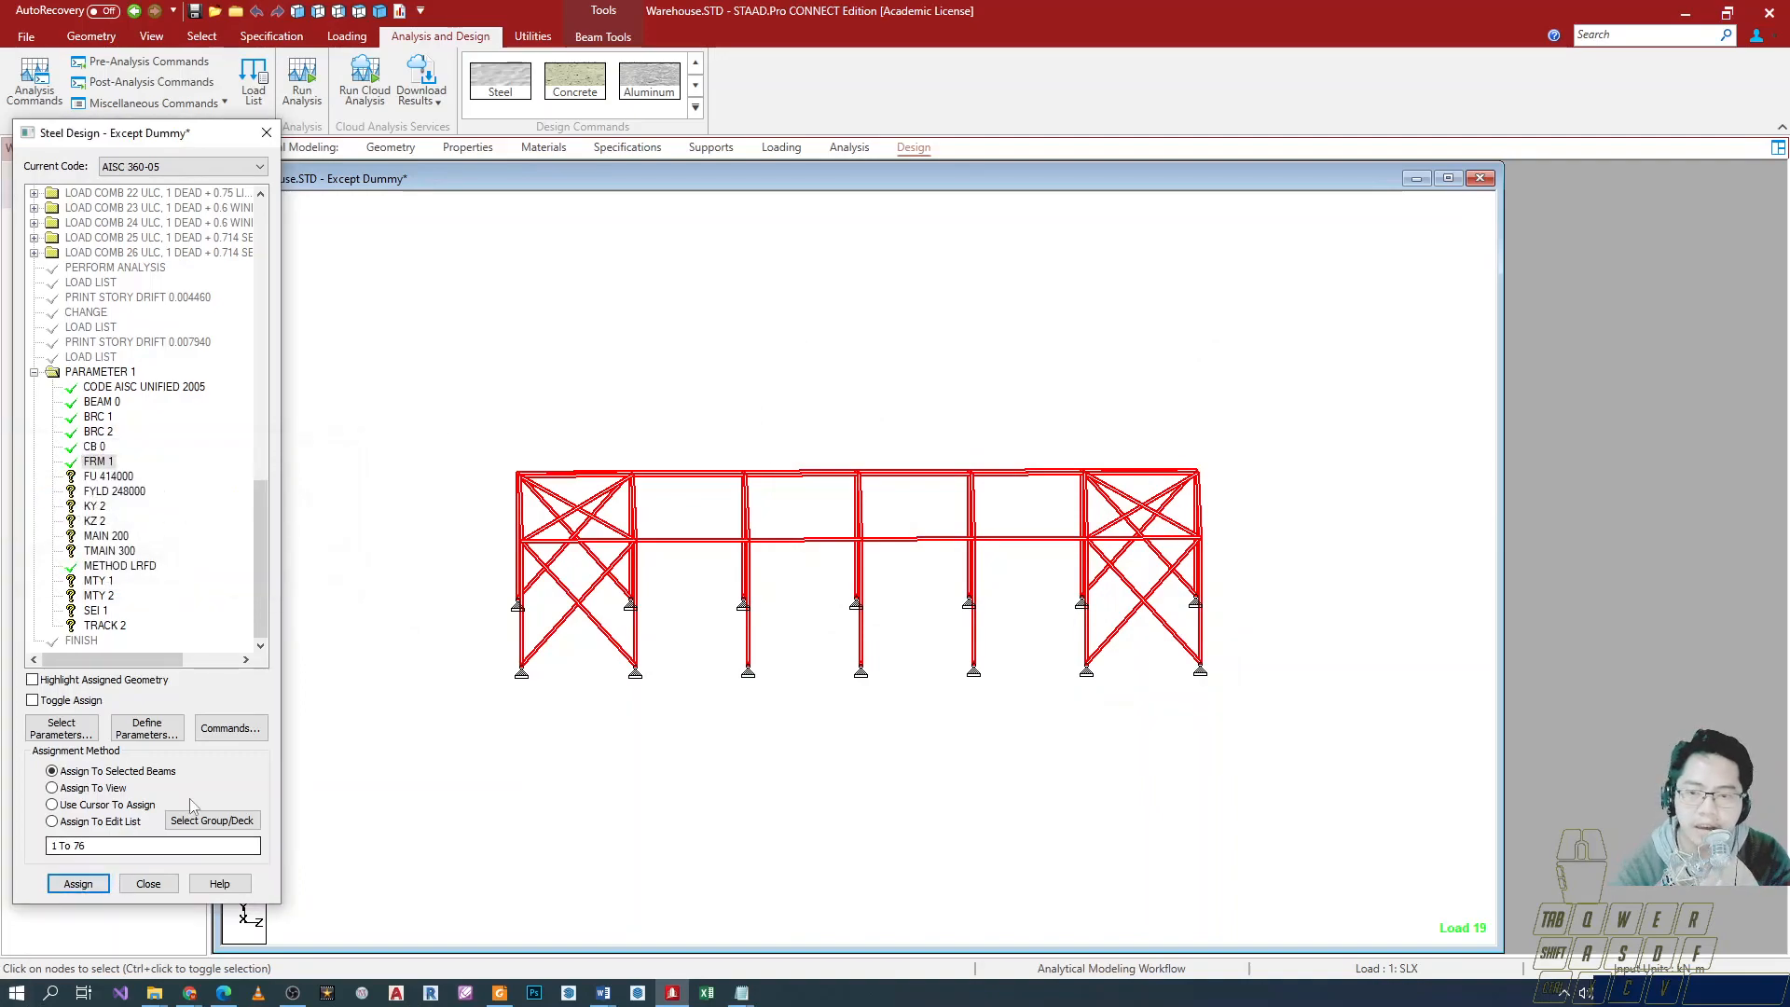
double_click(105, 461)
key("Escape")
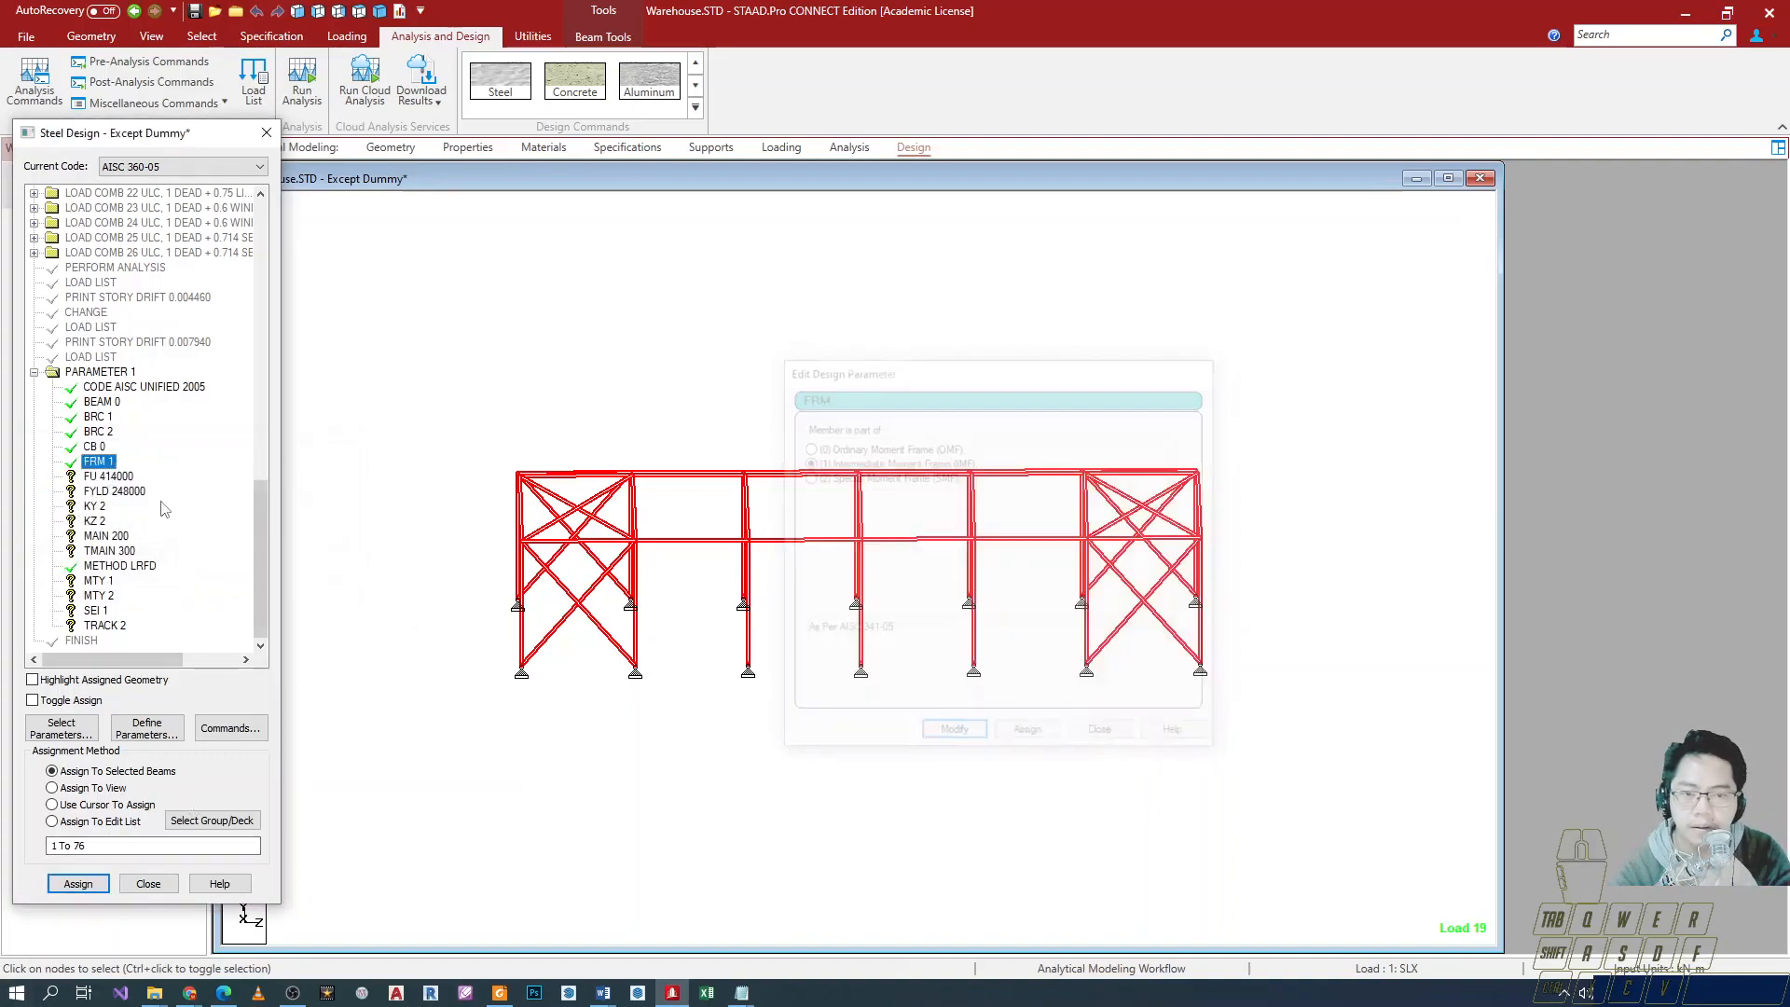
Assign the FU 414000 and FYLD 248000 parameters to all selected frame members.
left_click(121, 479)
left_click(79, 883)
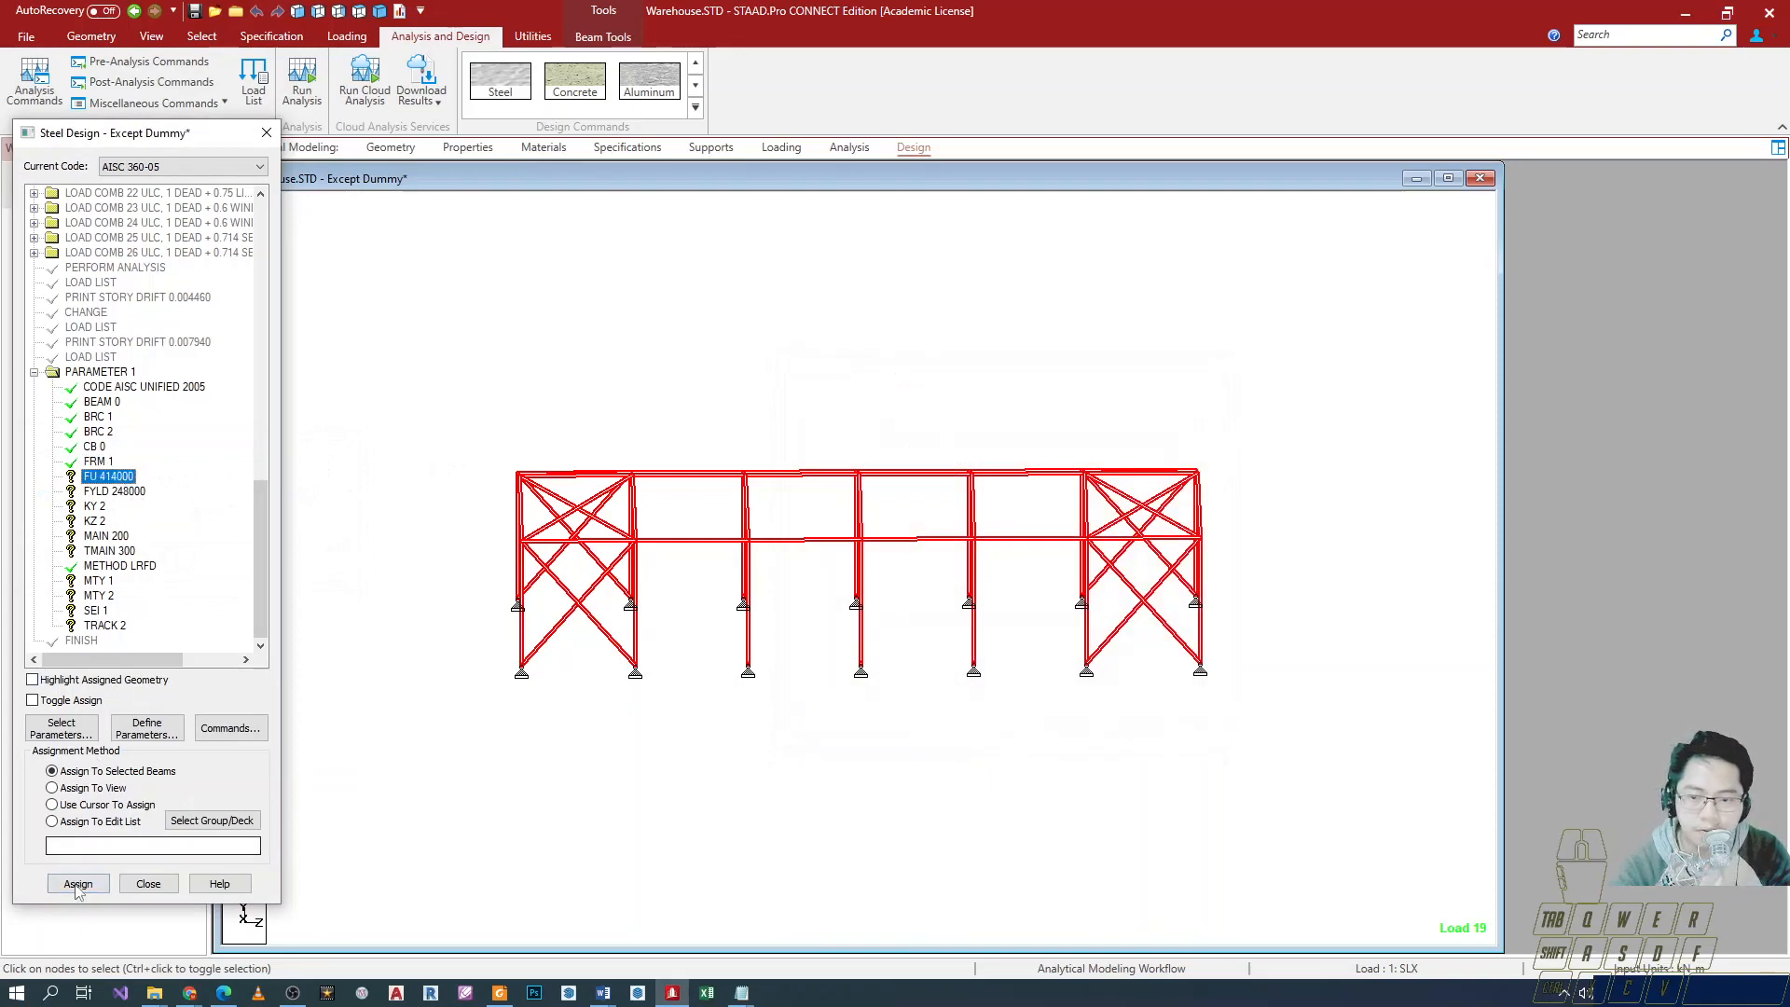
key("Return")
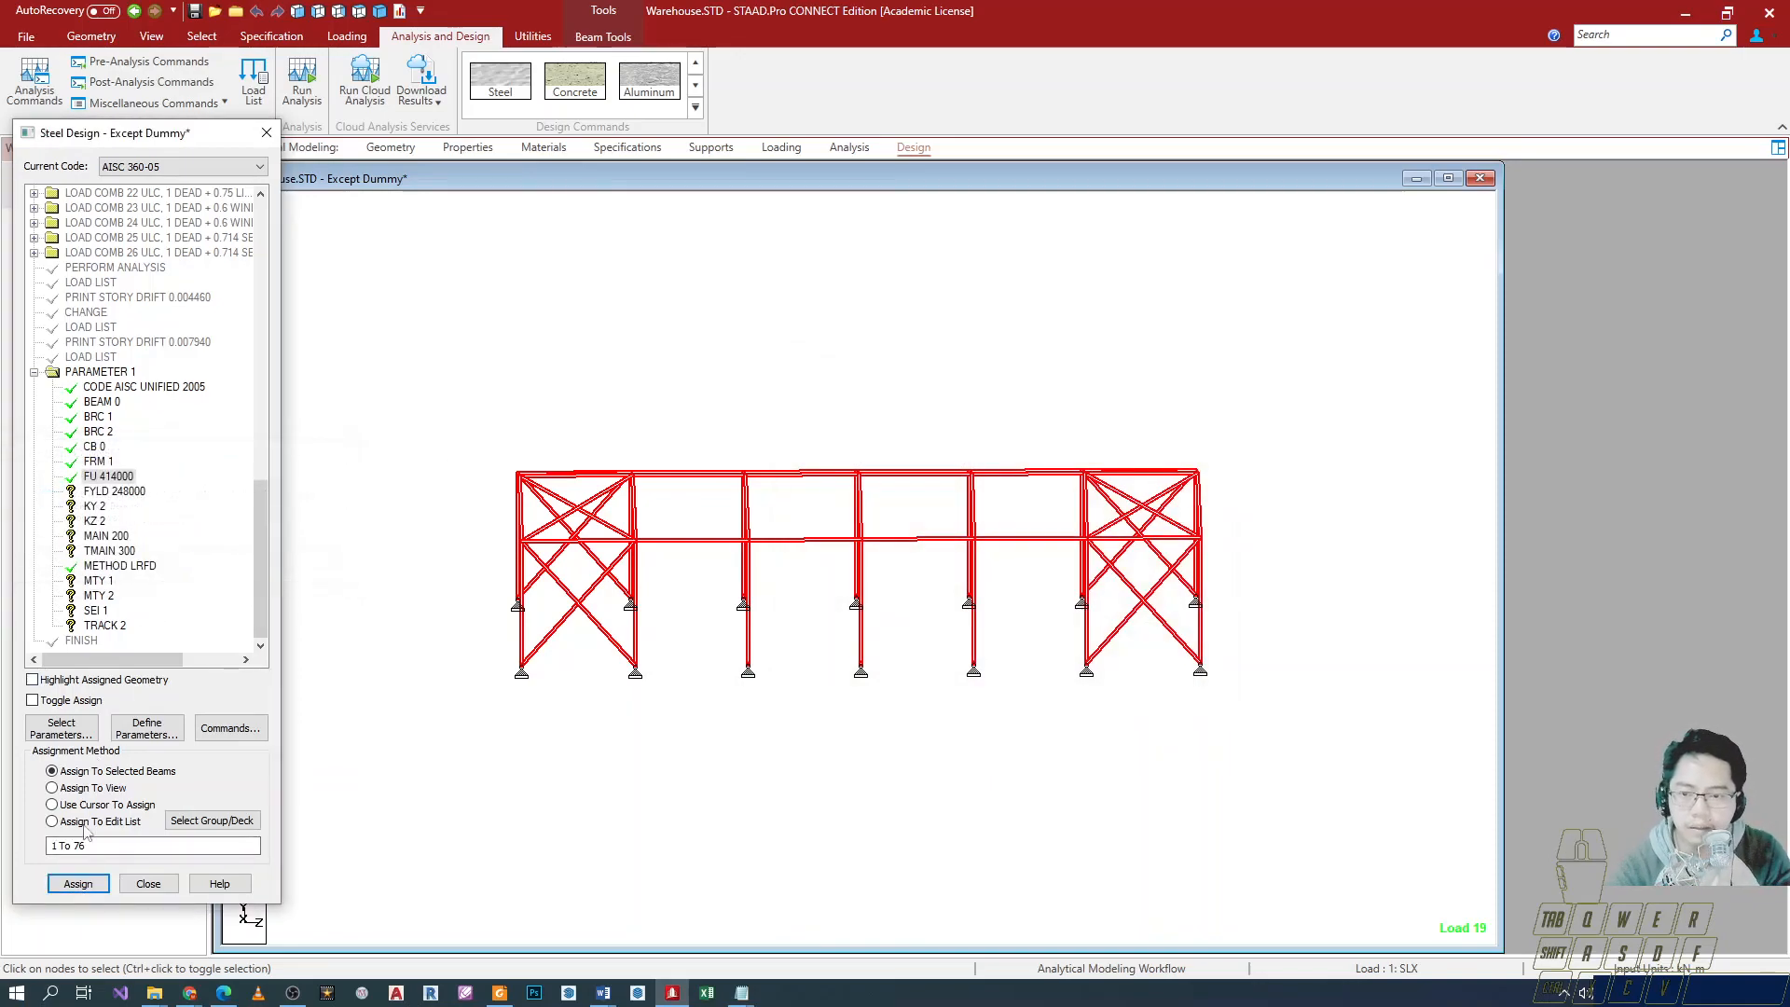
left_click(114, 492)
left_click(79, 883)
key("Return")
Select the KY 2 parameter, examine the column effective length K-value table in the Word document additional.docx, and return to STAAD.Pro.
left_click(91, 506)
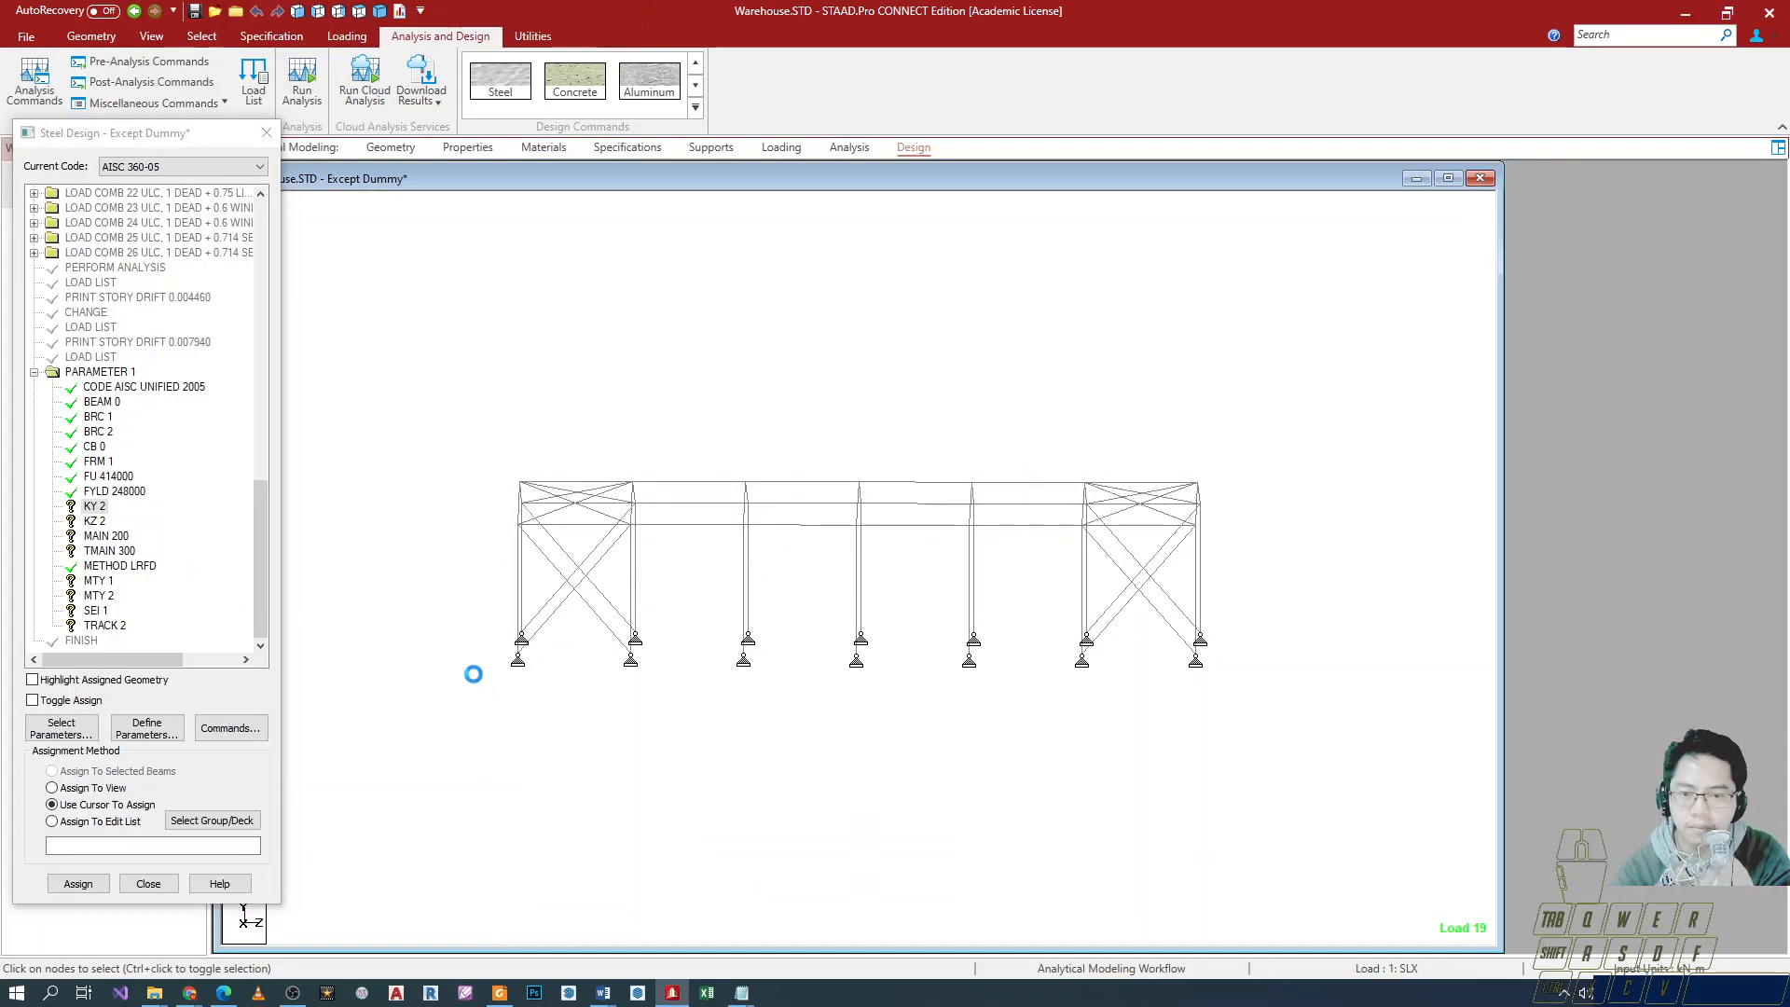
key("alt+Tab")
key("alt+Tab")
scroll(836, 638, "down", 10)
scroll(836, 638, "down", 6)
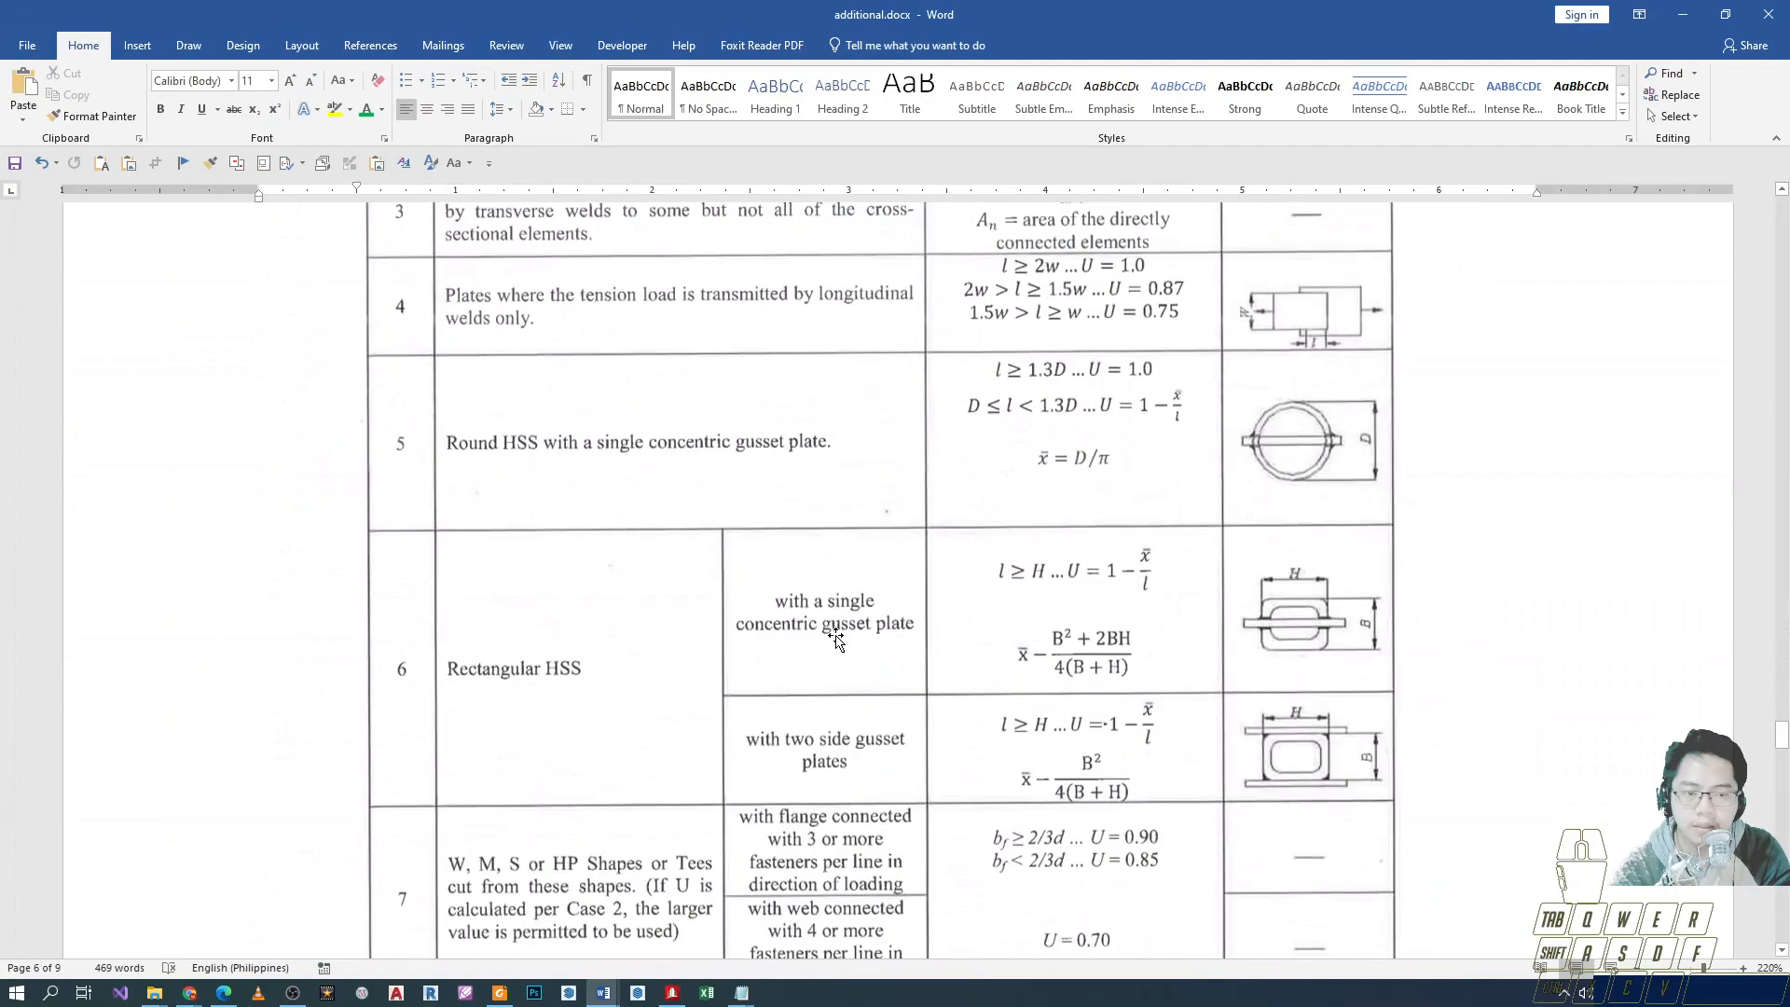
scroll(840, 639, "down", 15)
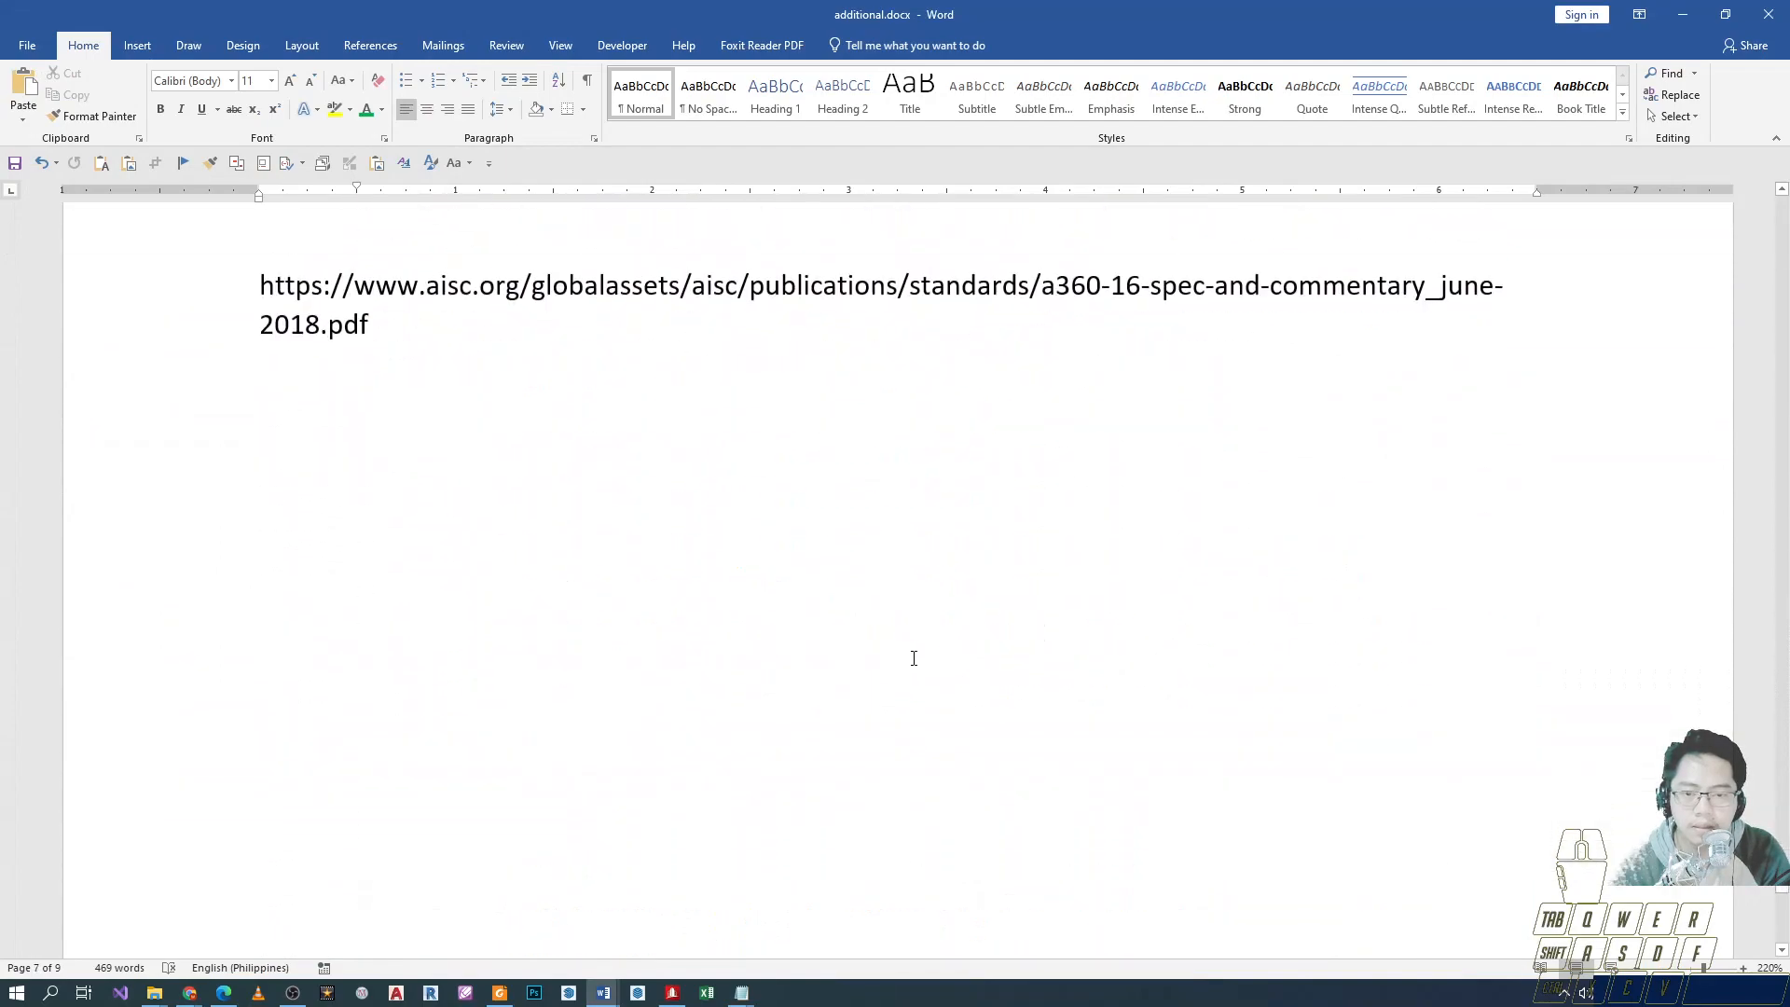
scroll(929, 666, "up", 20)
middle_click(997, 576)
scroll(1015, 582, "up", 20)
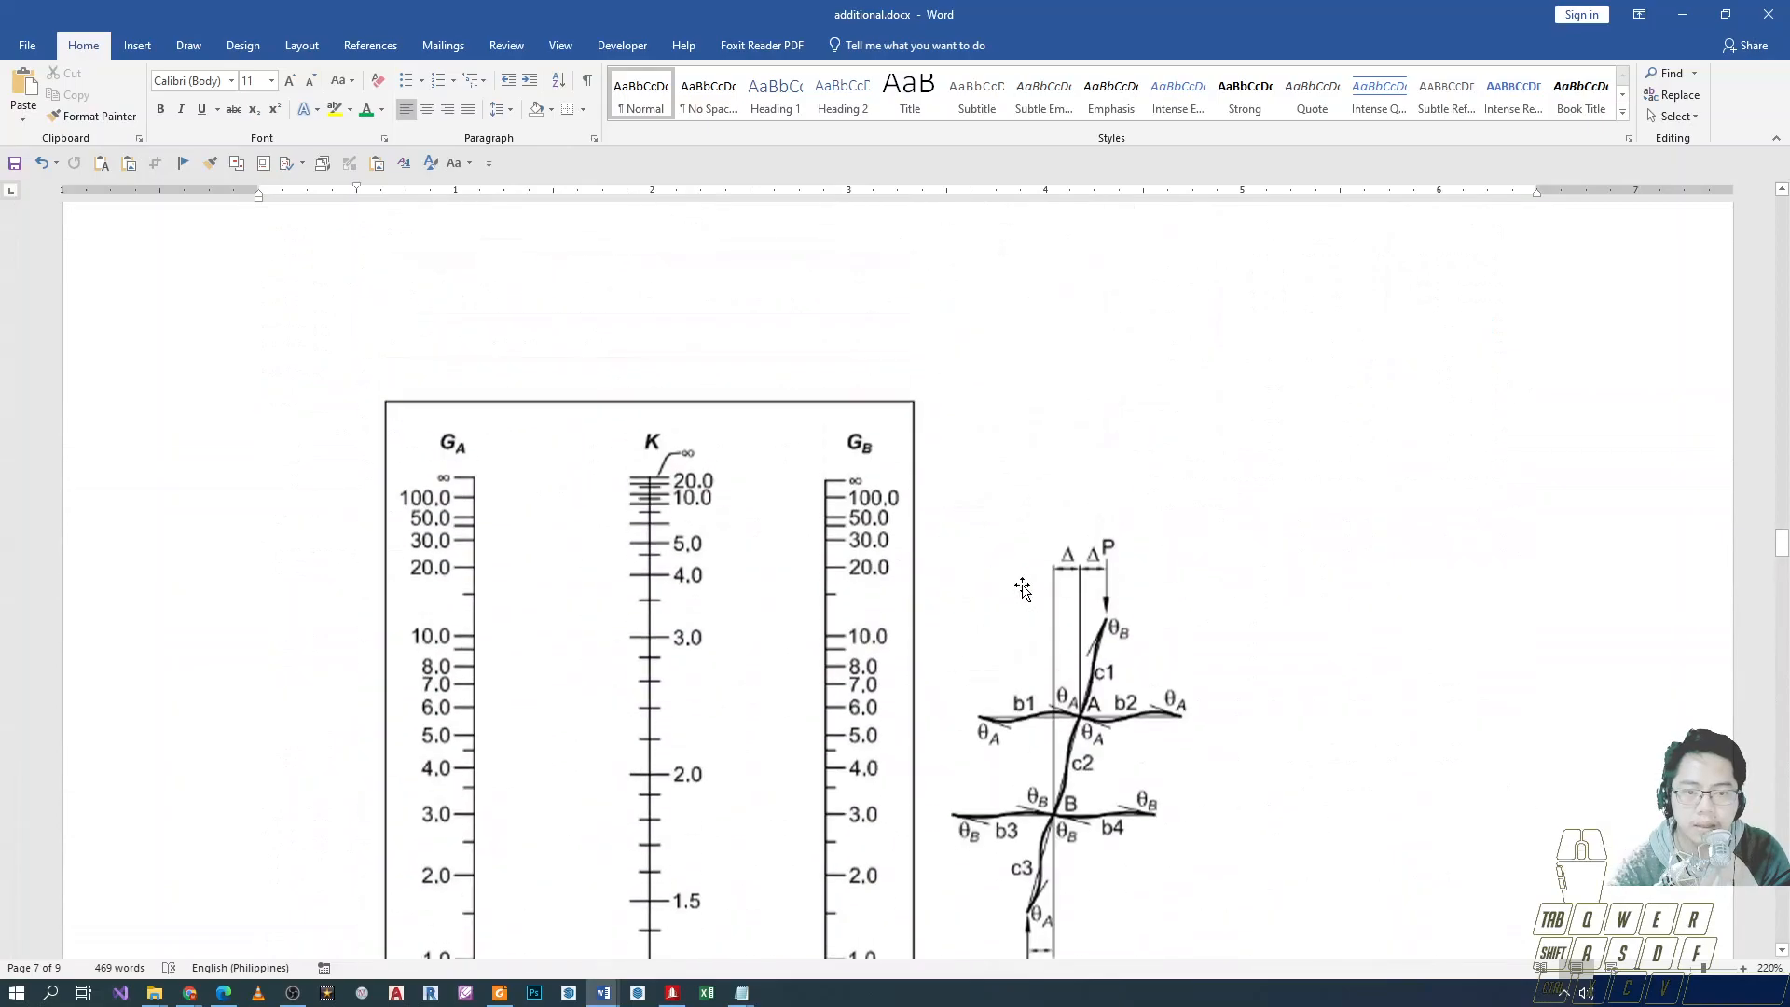
scroll(1026, 598, "up", 13)
scroll(1002, 647, "down", 9)
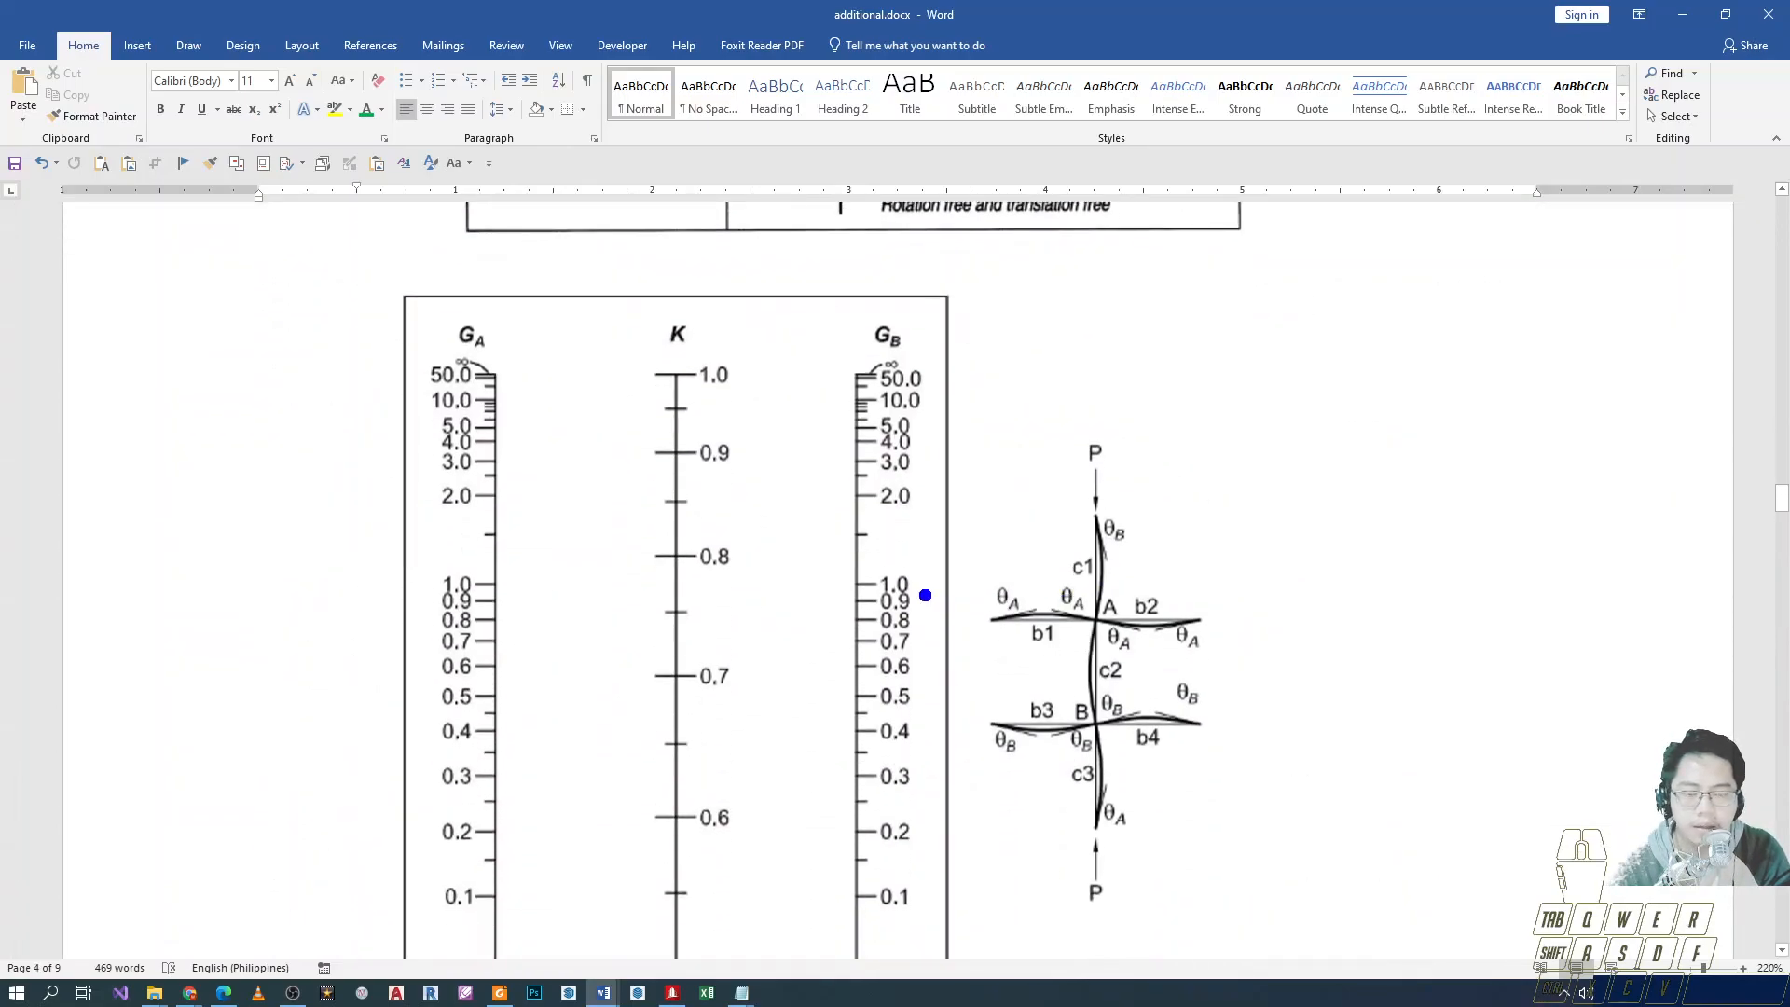
scroll(1053, 523, "up", 5)
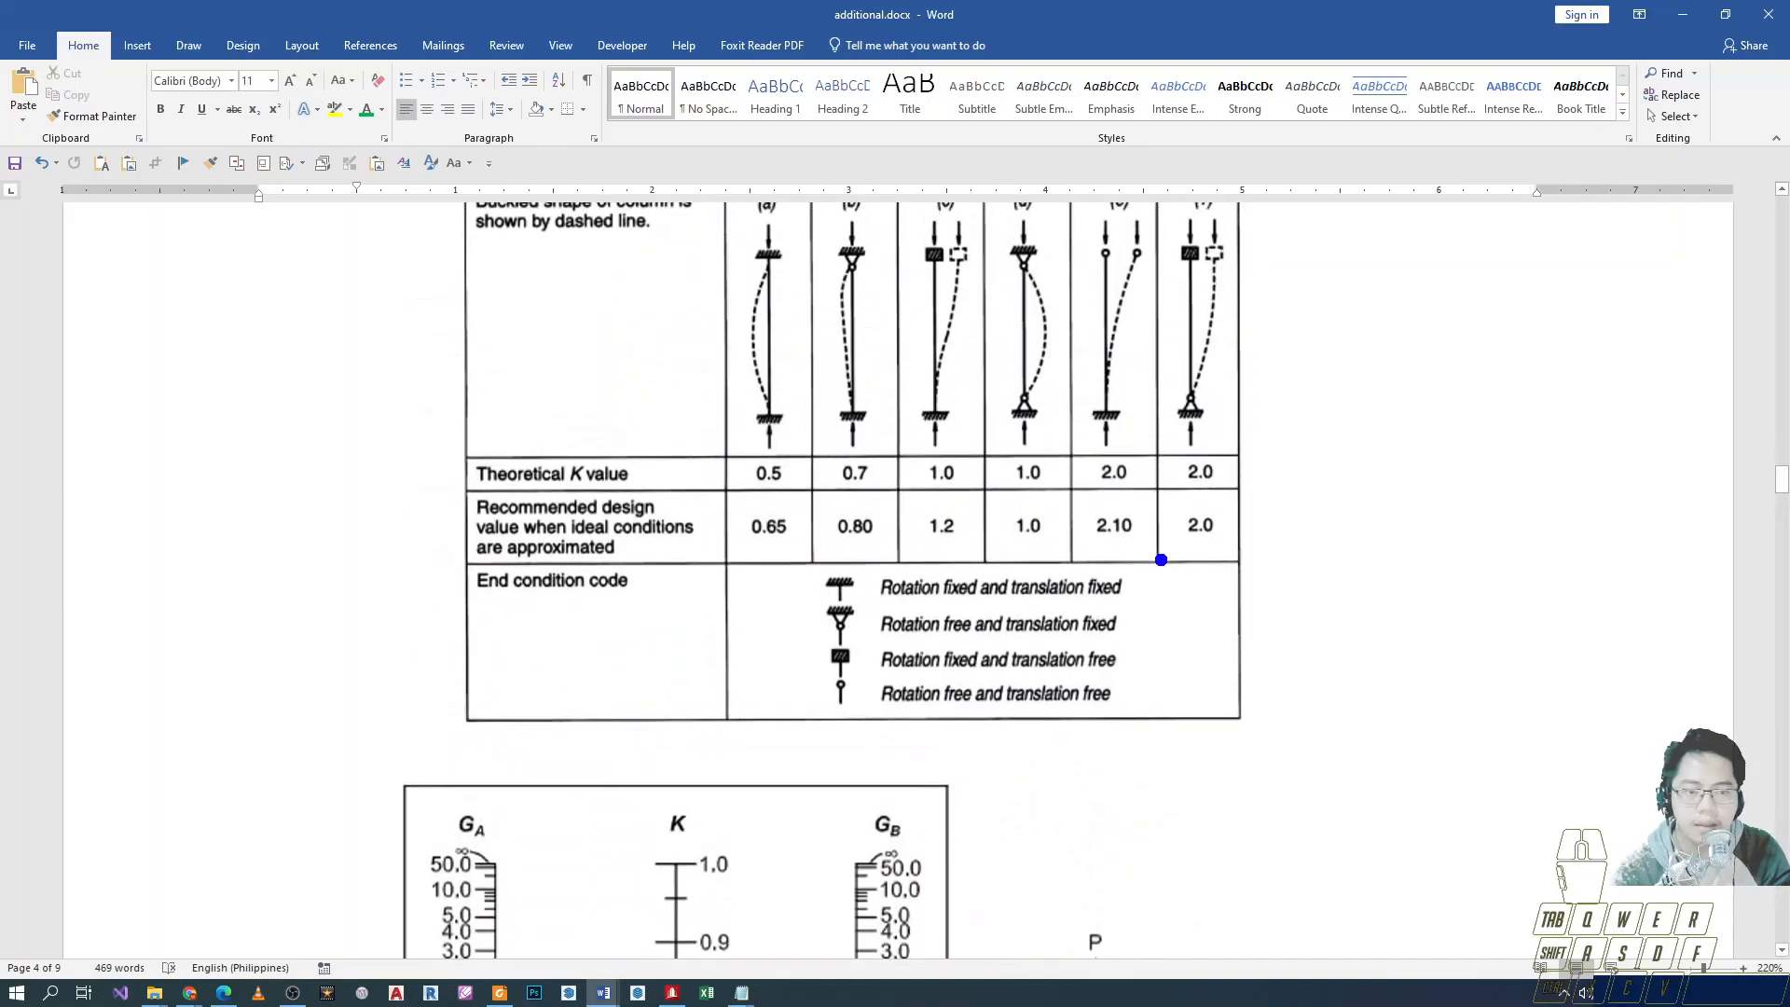
left_click_drag(1165, 485, 1245, 573)
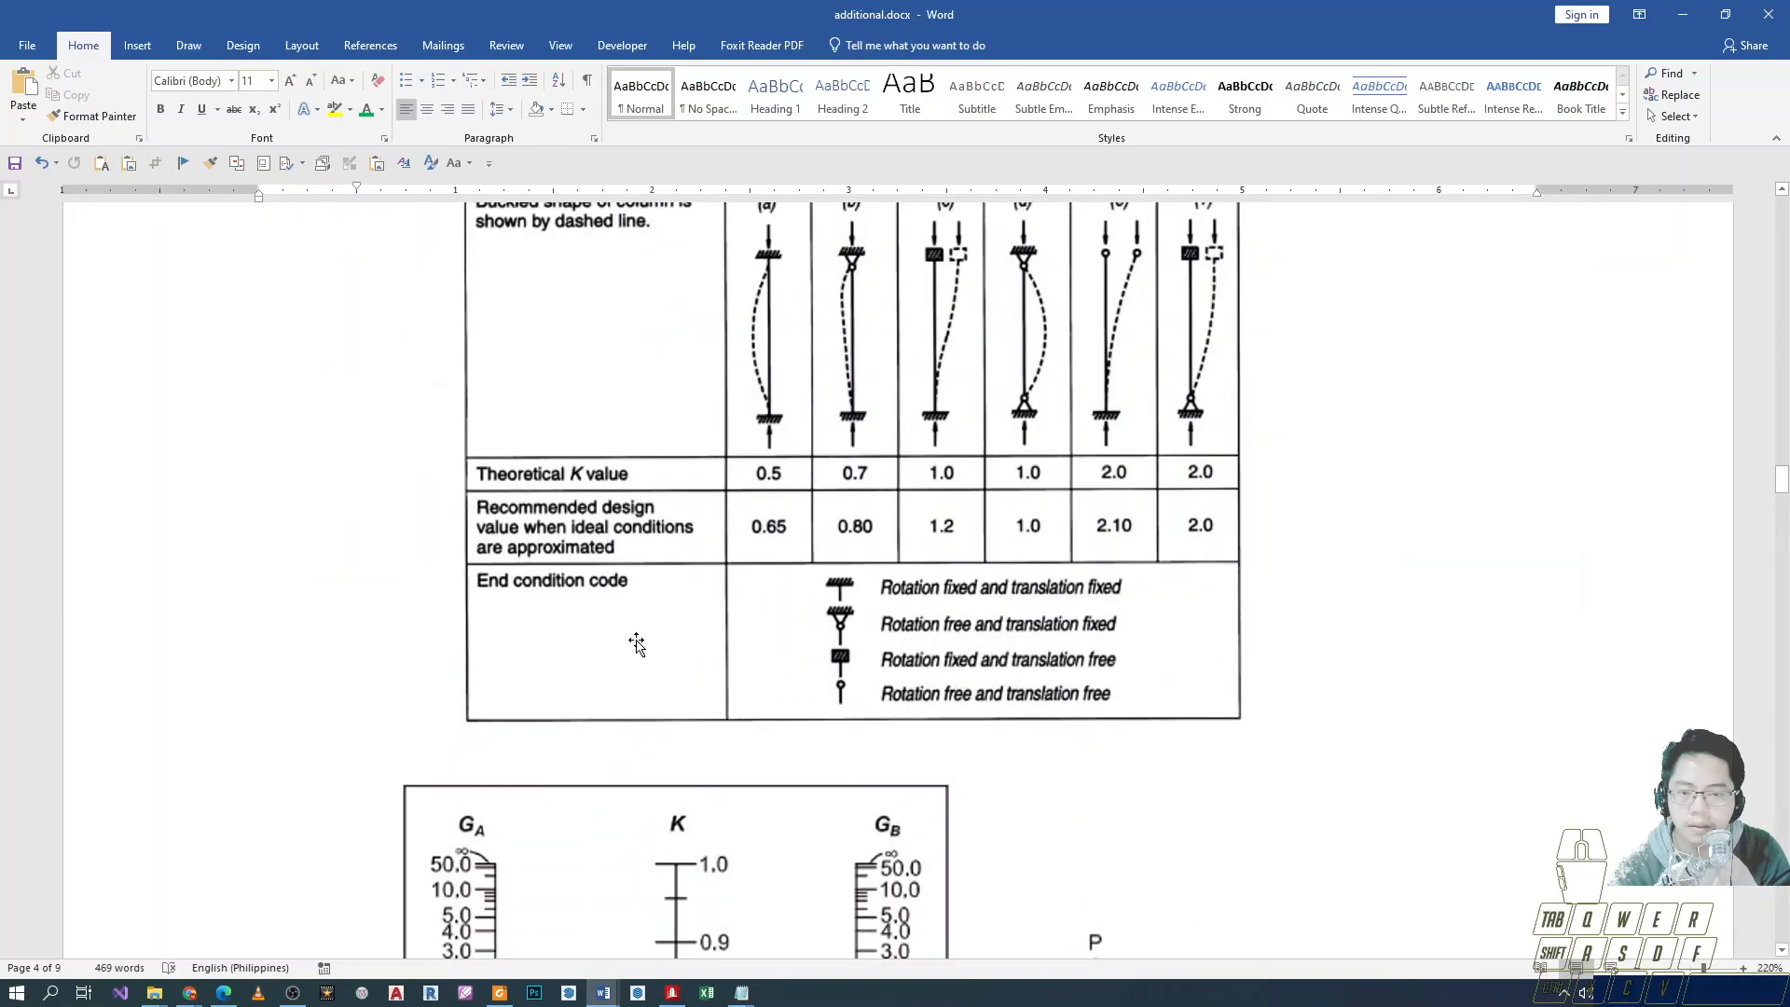
key("alt+Tab")
key("alt+Tab")
key("Tab")
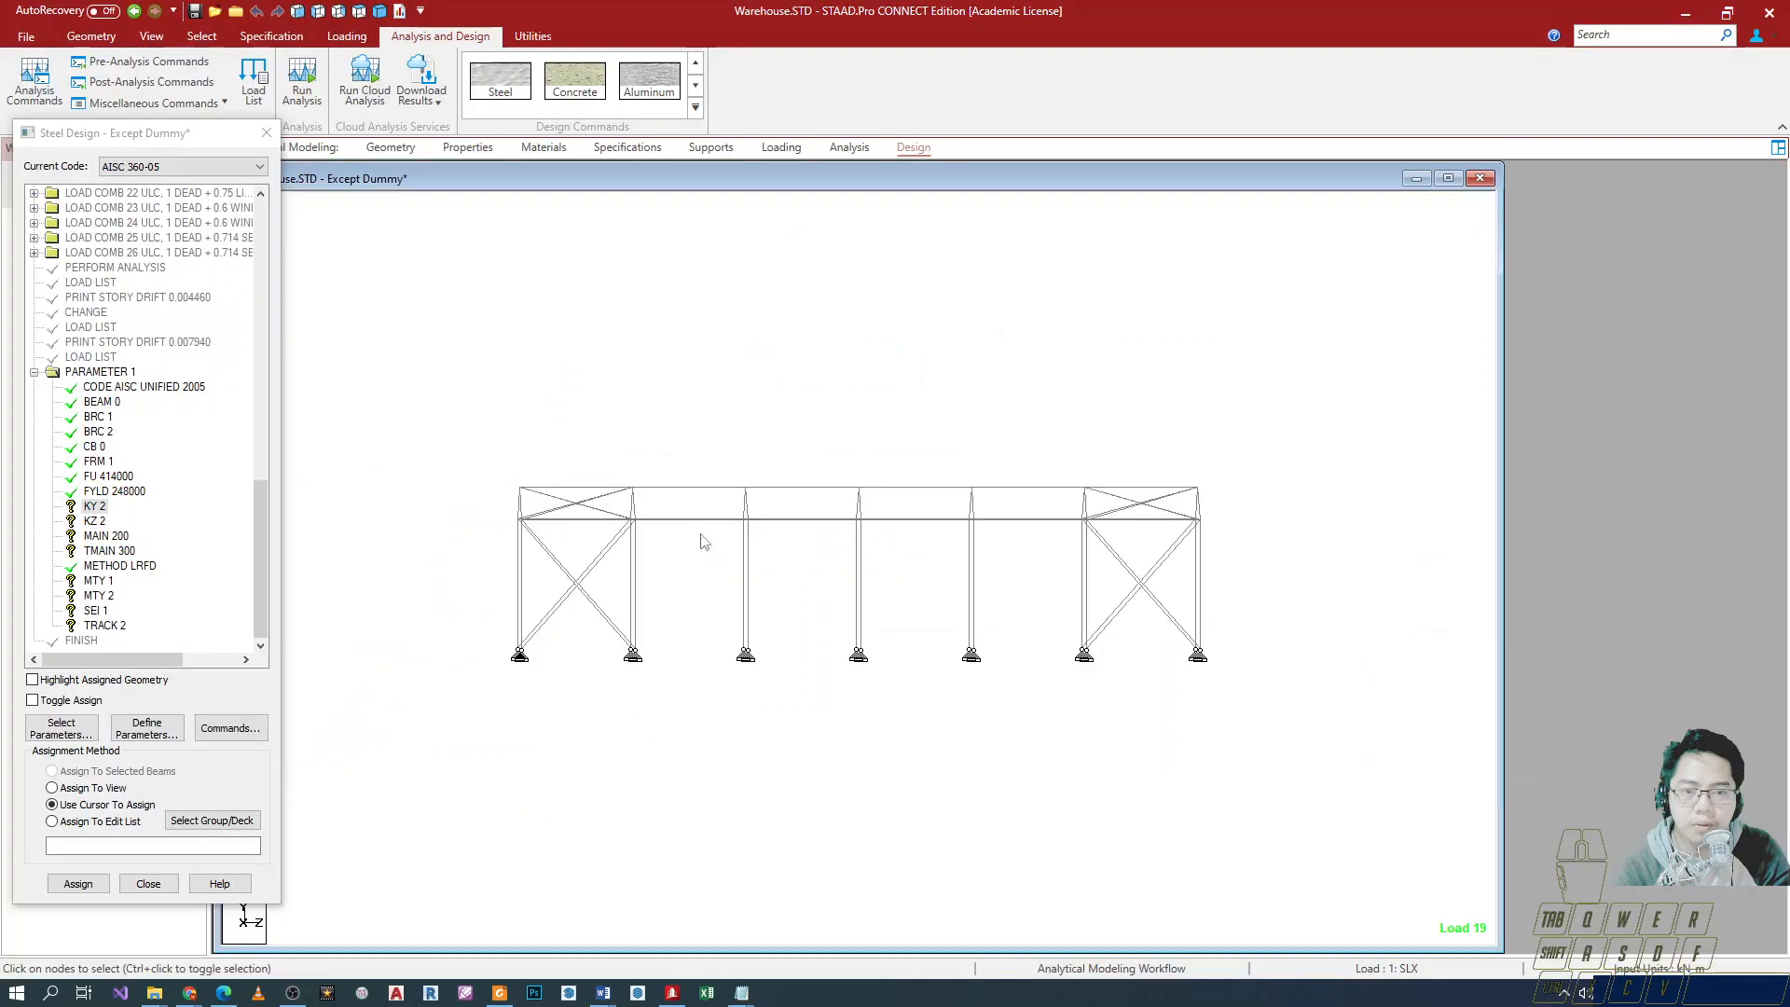
Select all warehouse columns by choosing the beams parallel to the Y axis.
left_click_drag(1254, 547, 477, 734)
left_click(359, 523)
scroll(426, 454, "down", 1)
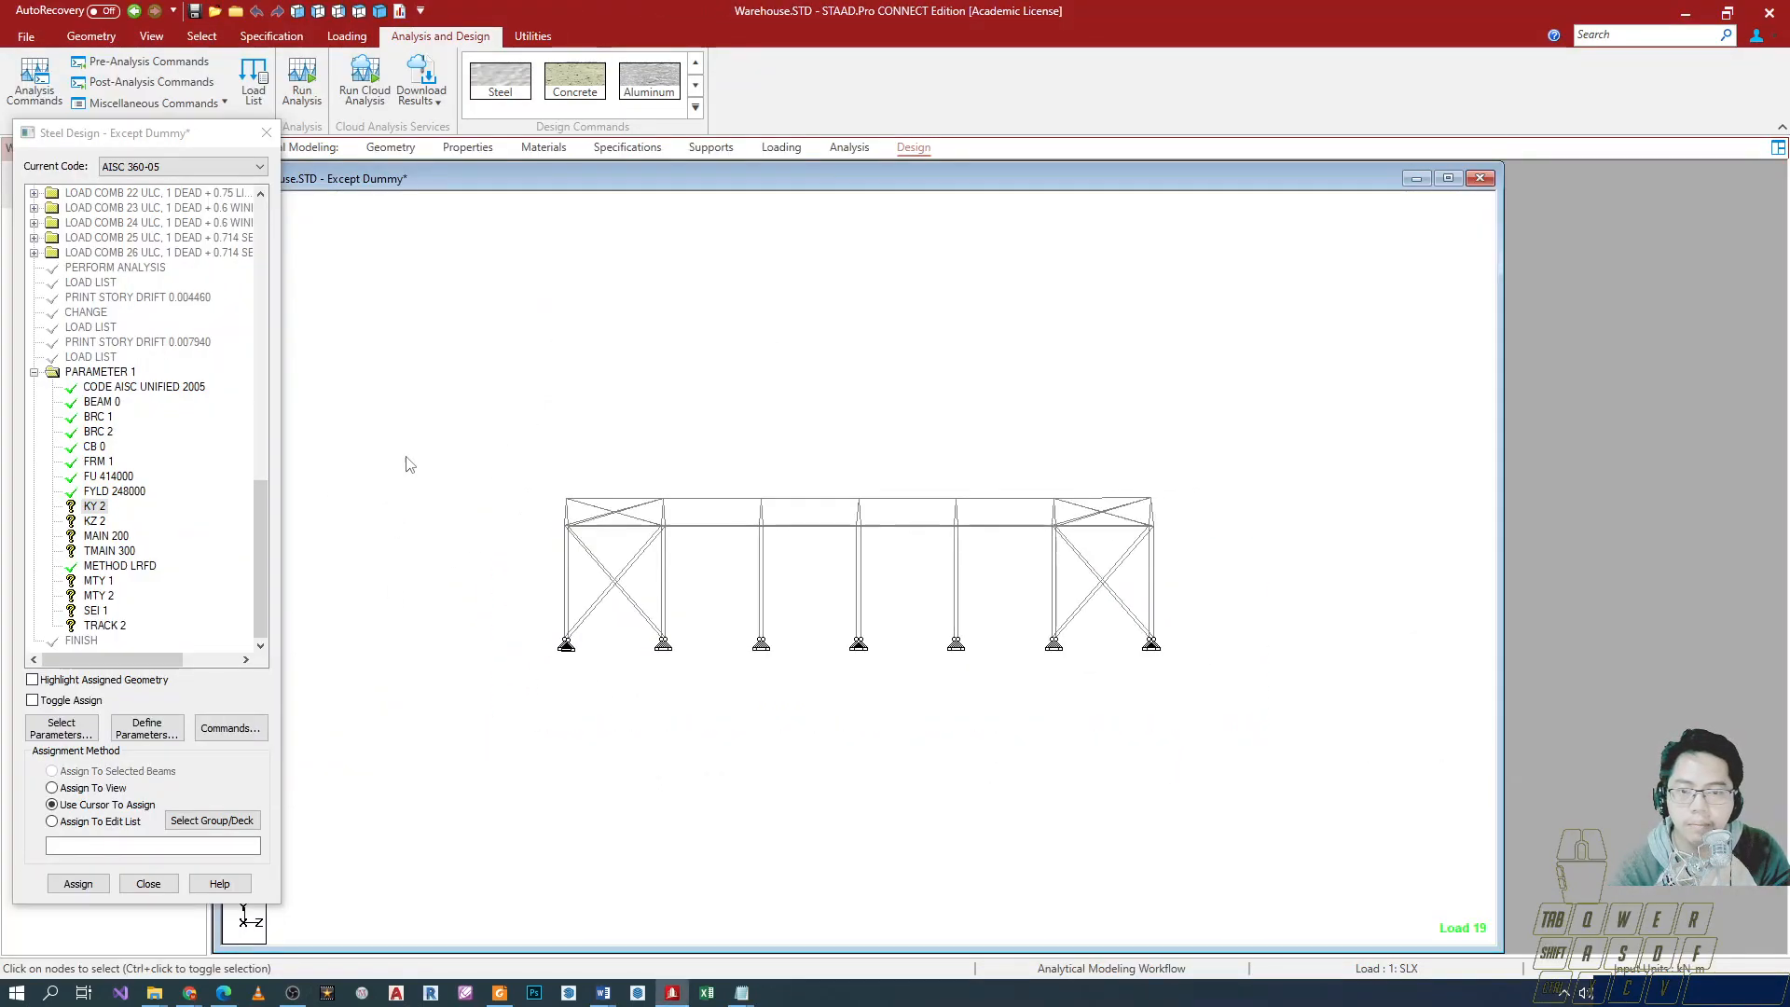
key("Down")
key("Down")
key("Right")
scroll(364, 448, "up", 1)
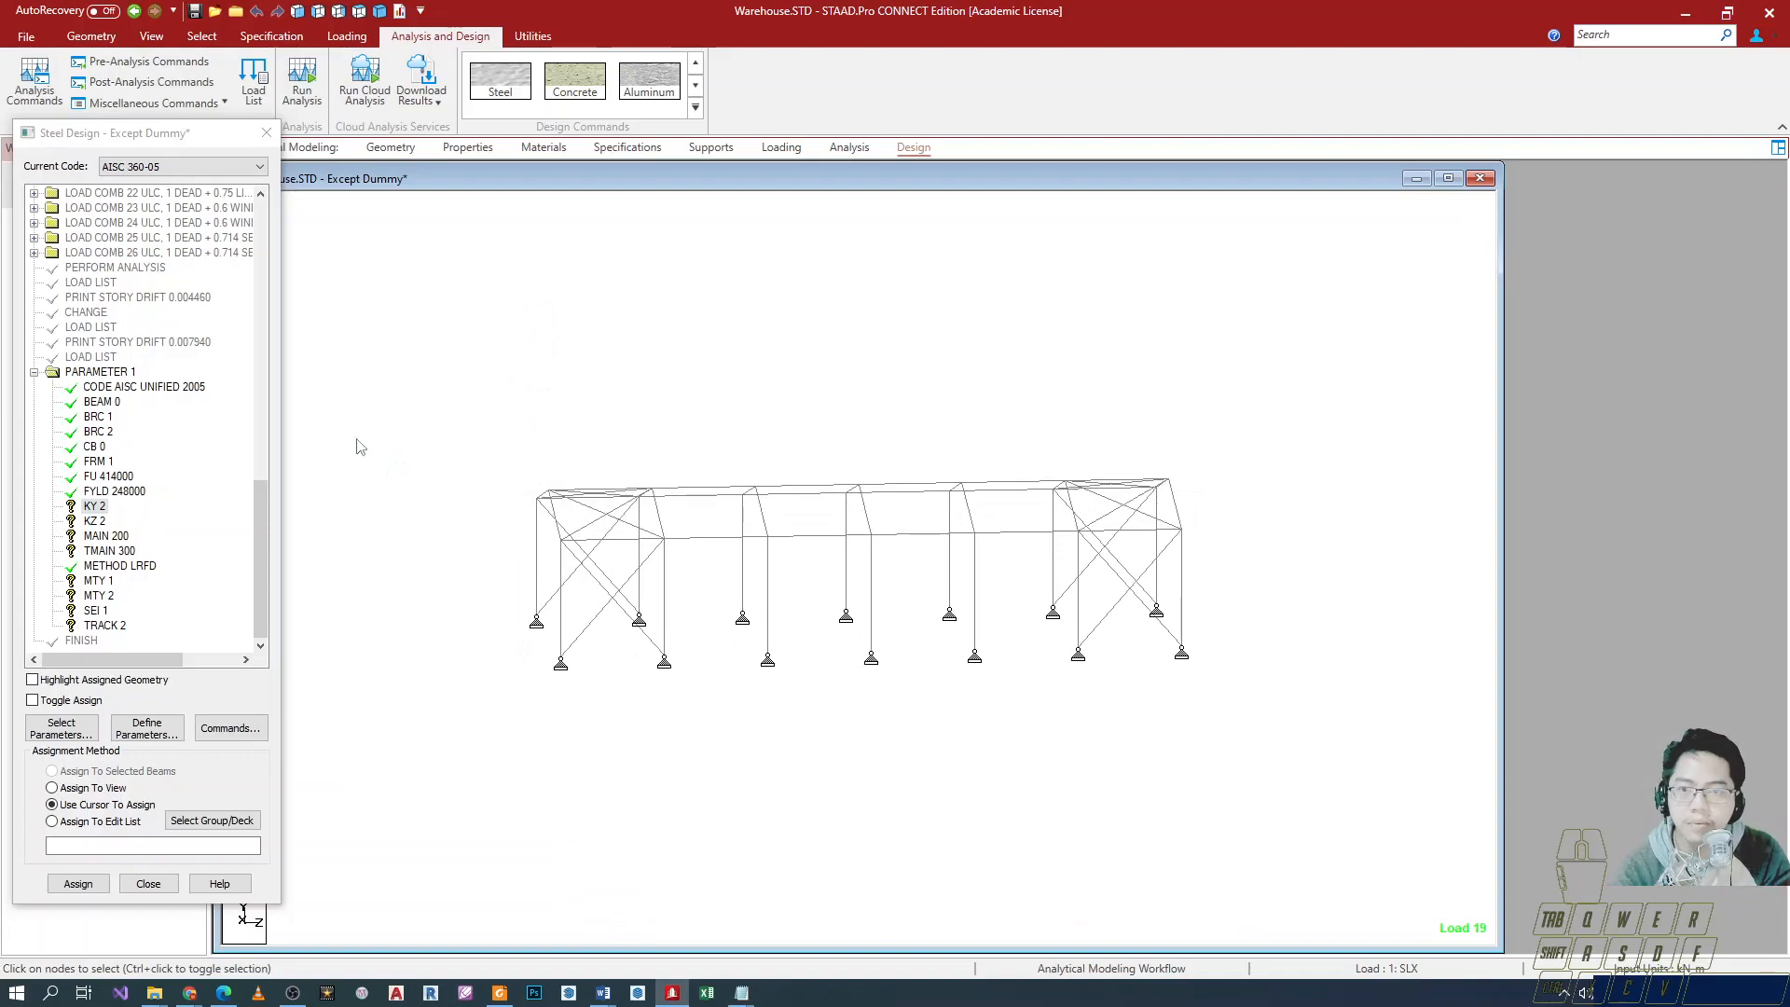
left_click(202, 36)
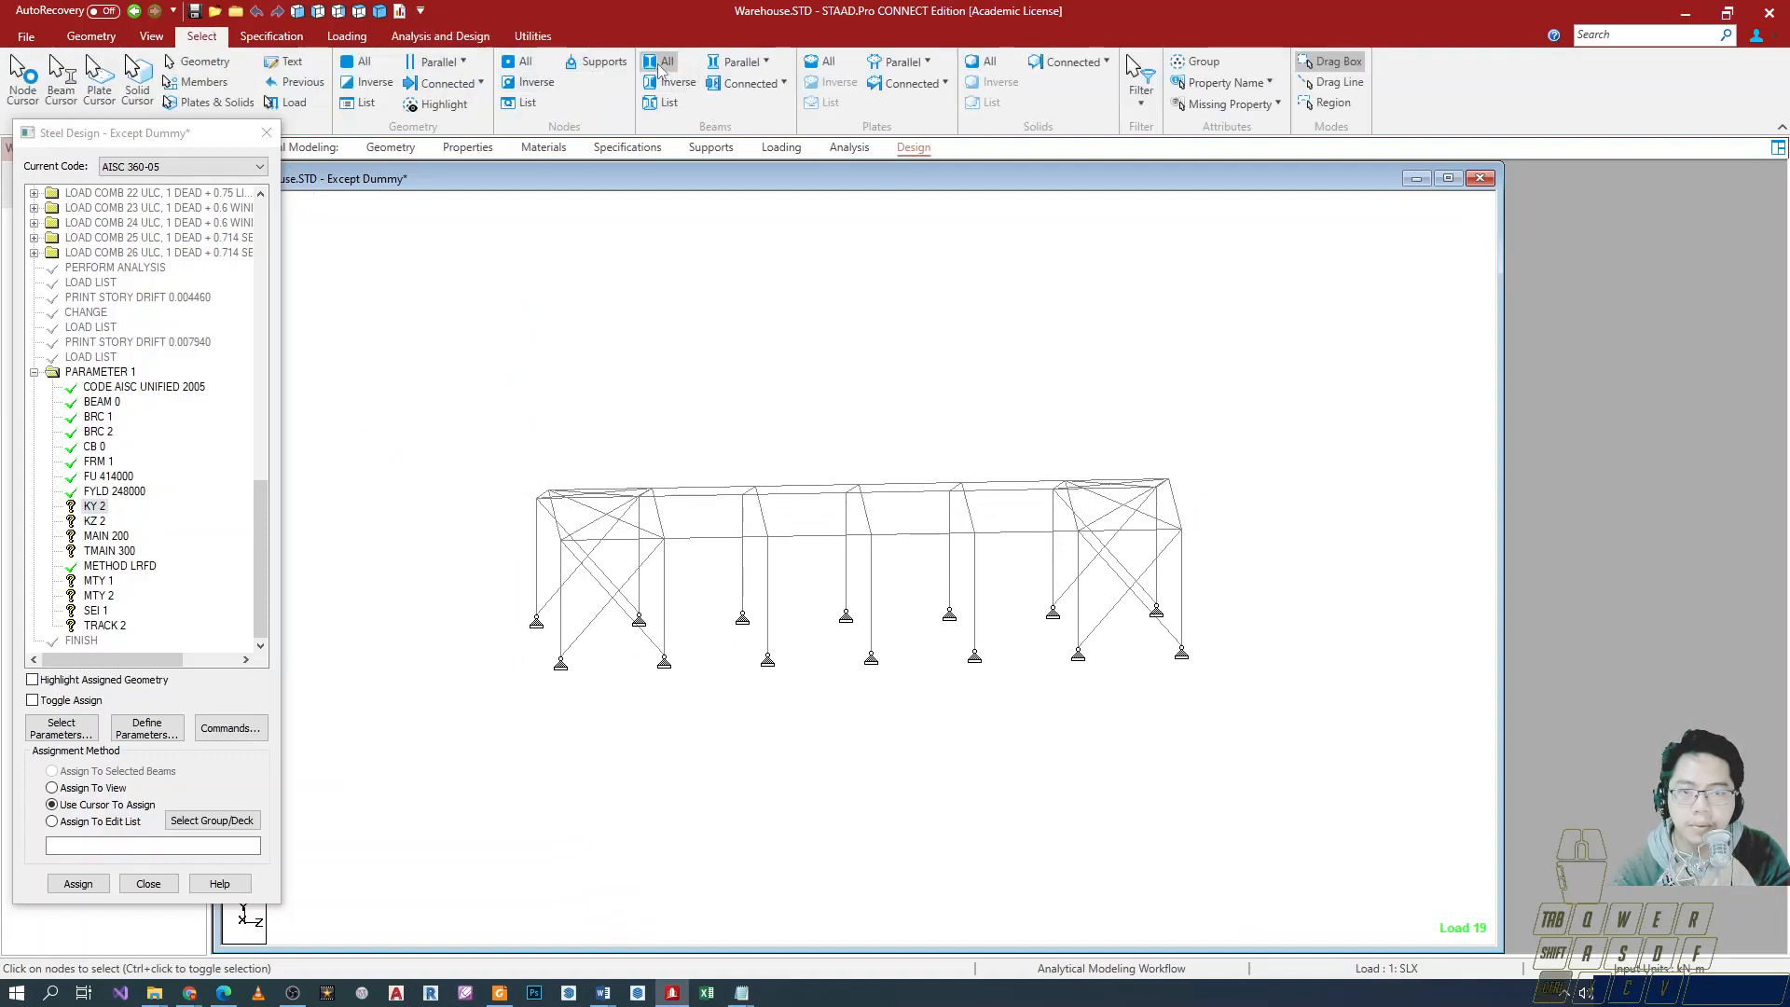
left_click(762, 62)
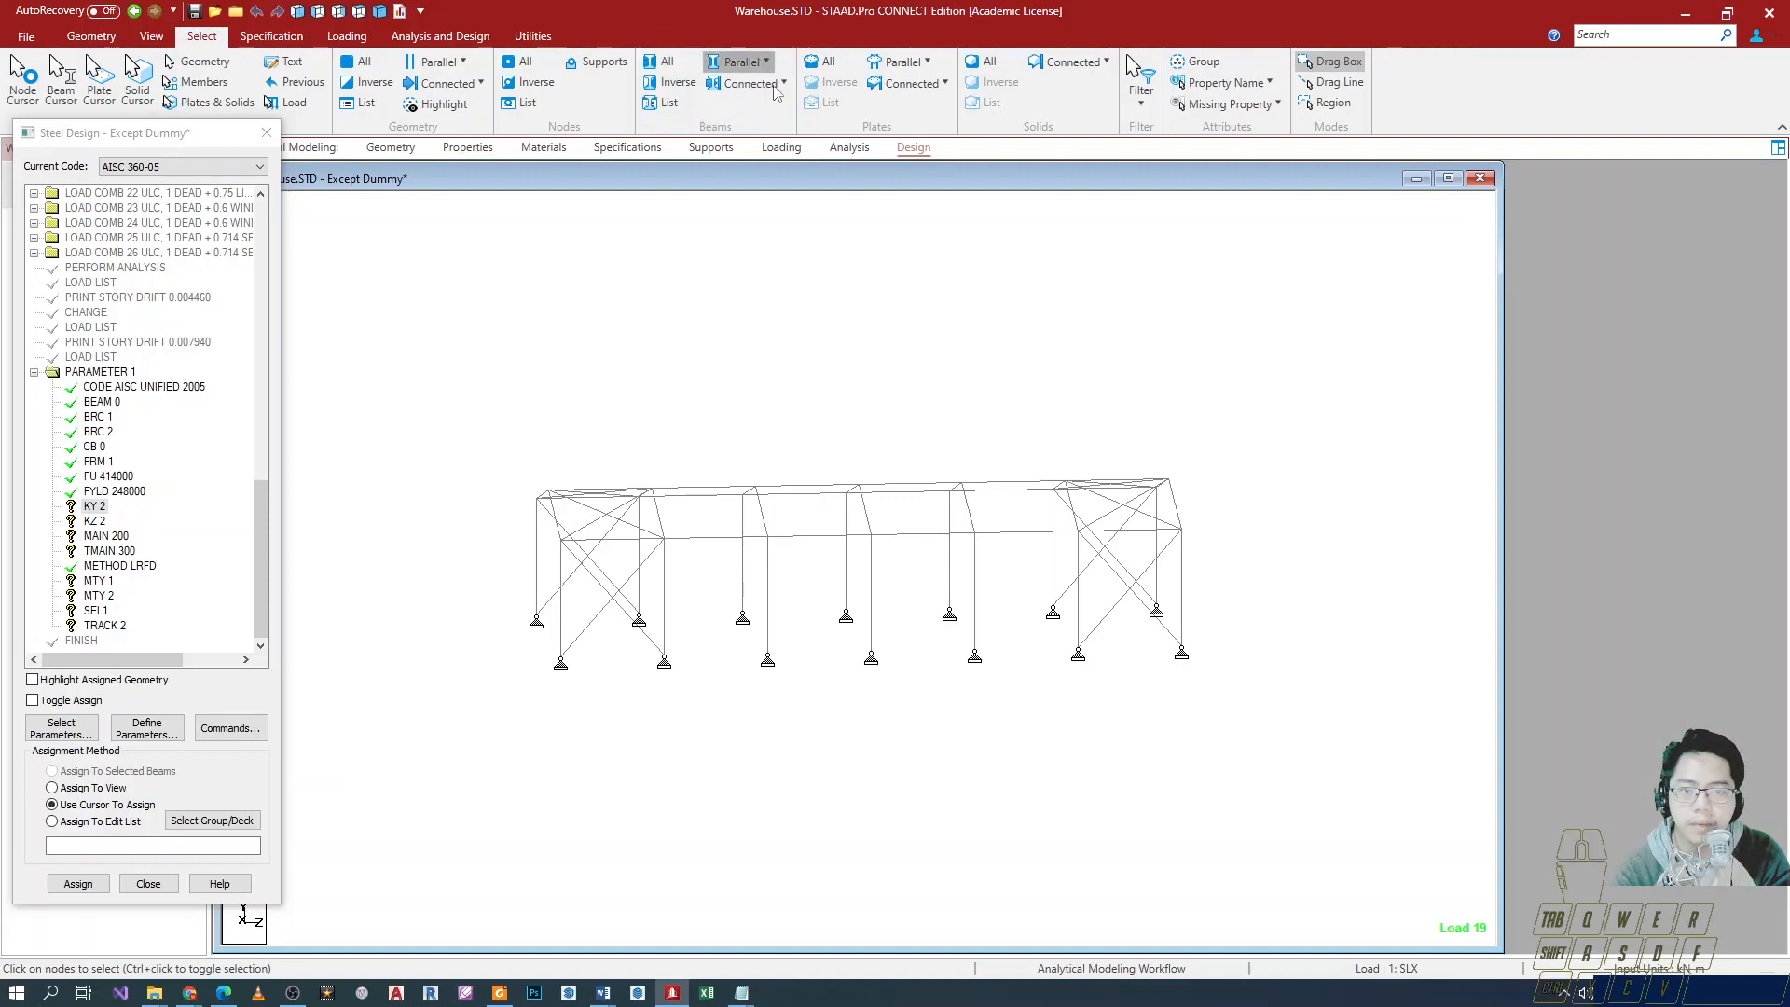
left_click(746, 114)
scroll(683, 428, "up", 2)
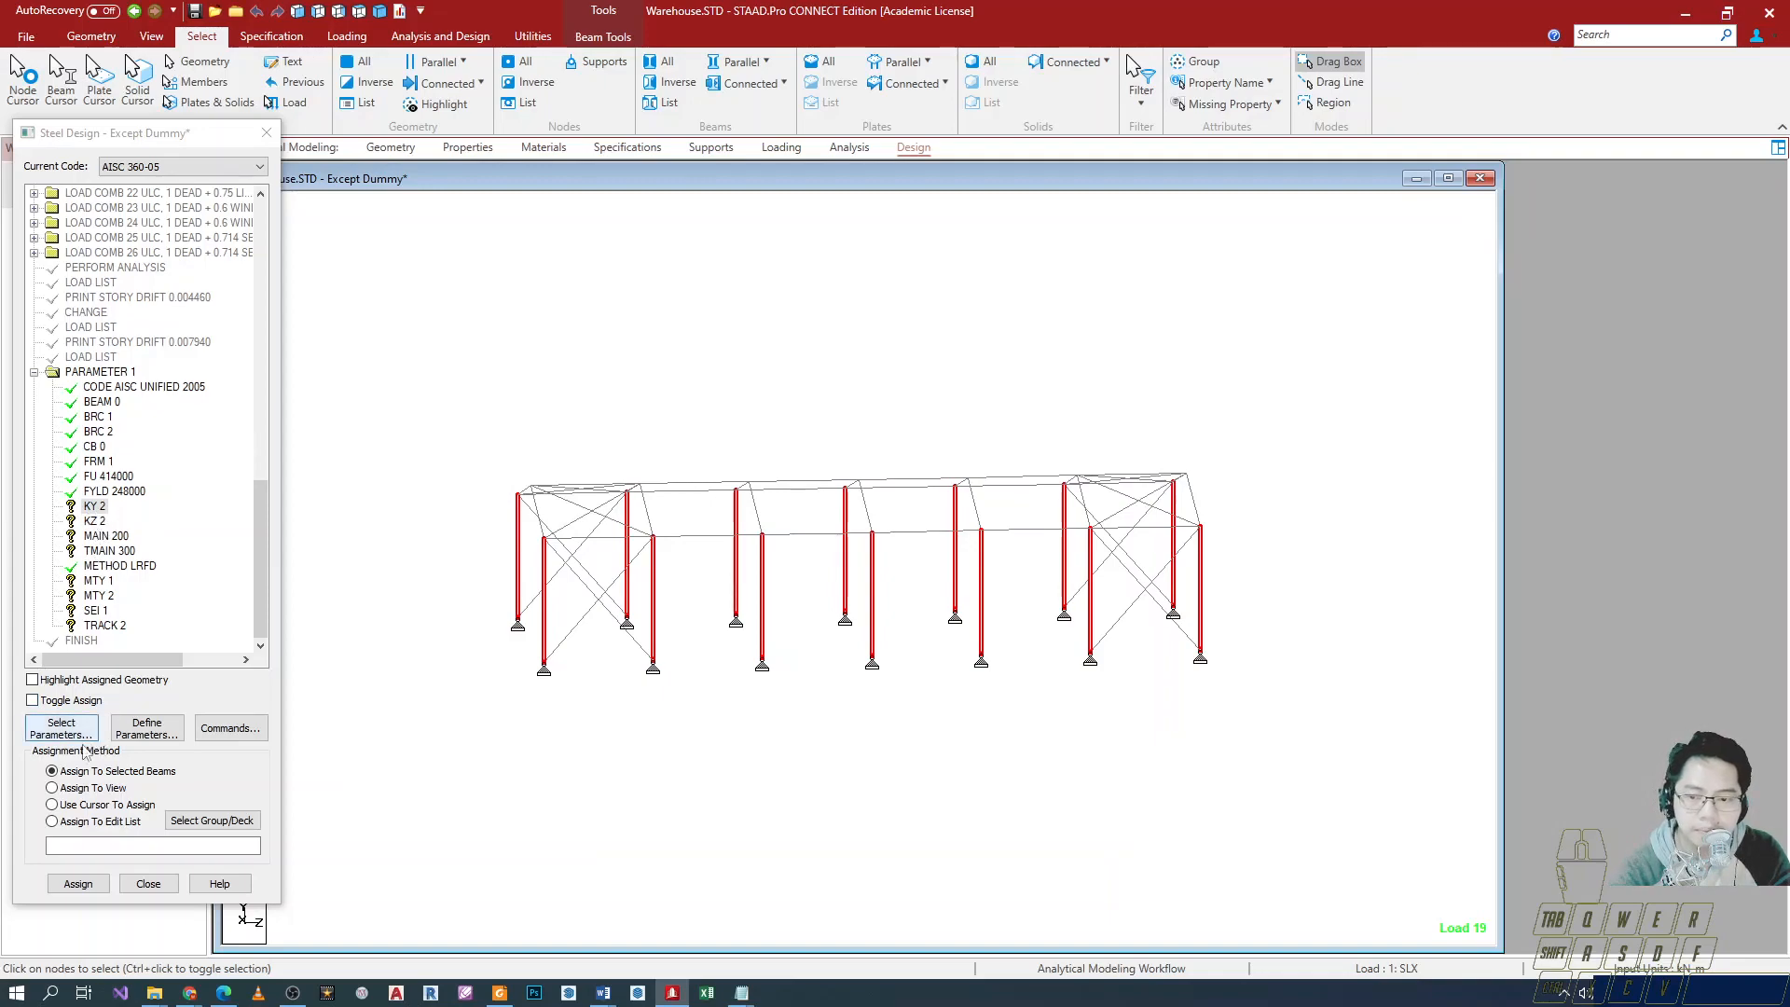
Assign the KY 2 and KZ 2 parameters to the selected columns.
left_click(78, 884)
key("Return")
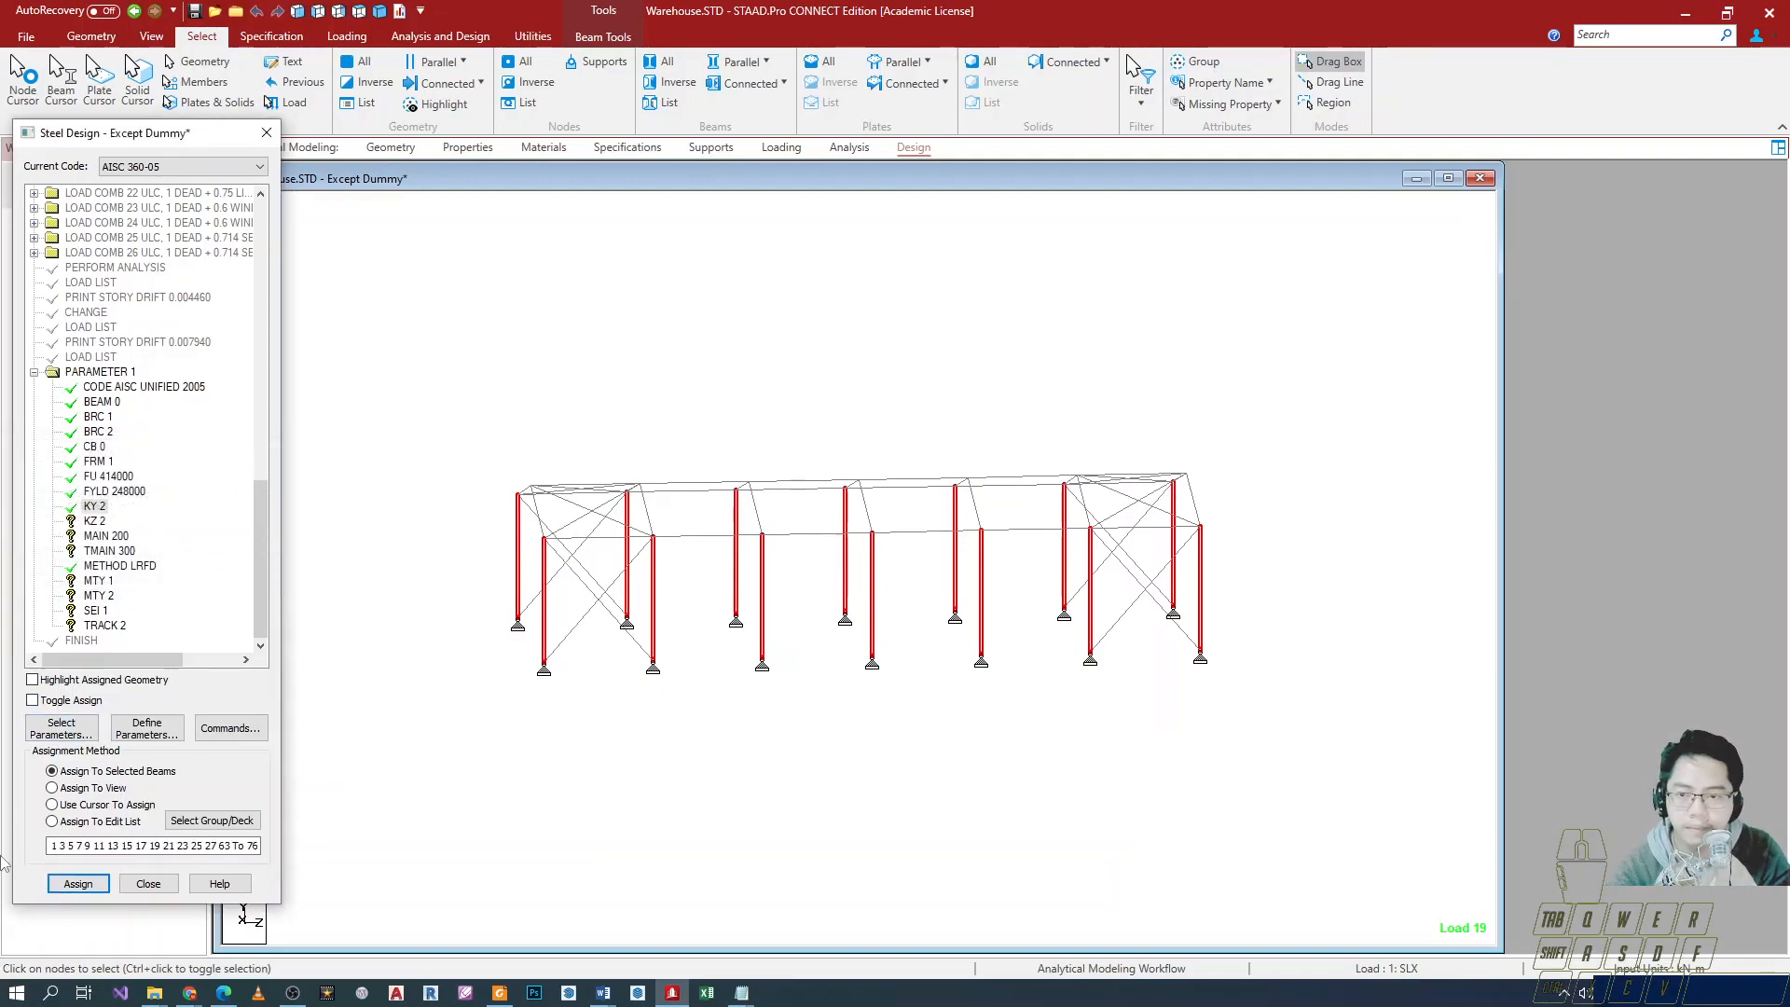
left_click(94, 521)
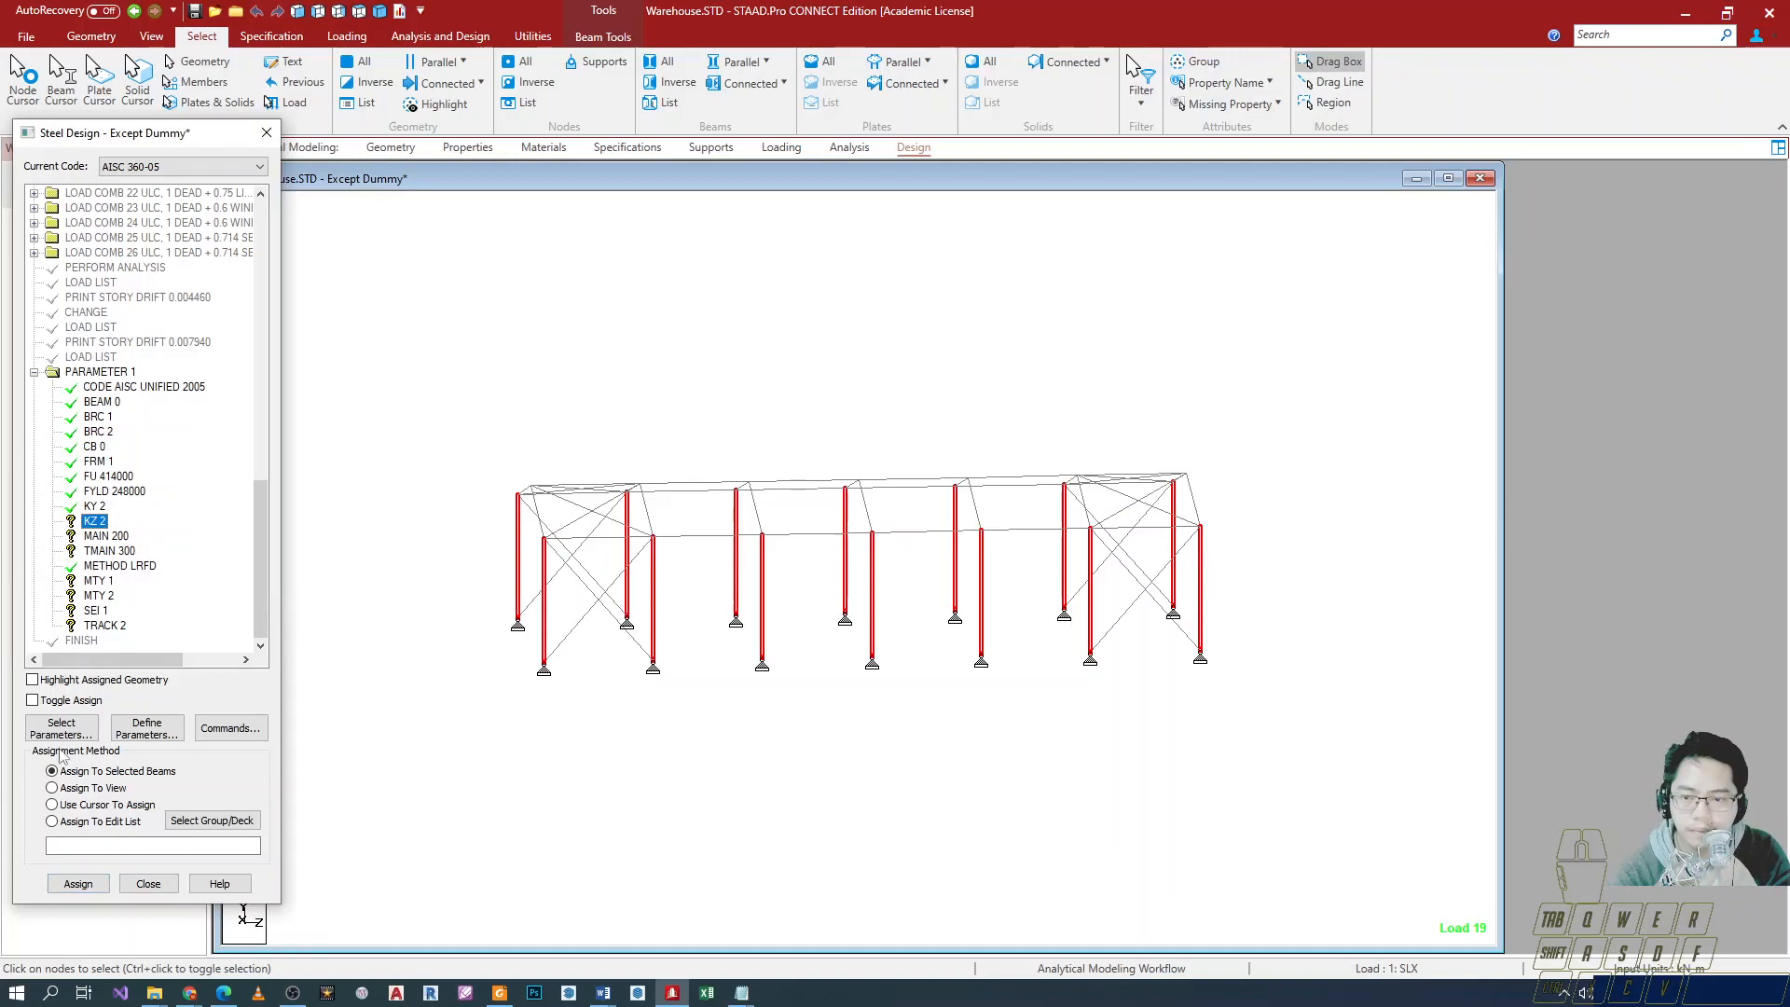
left_click(79, 884)
key("Return")
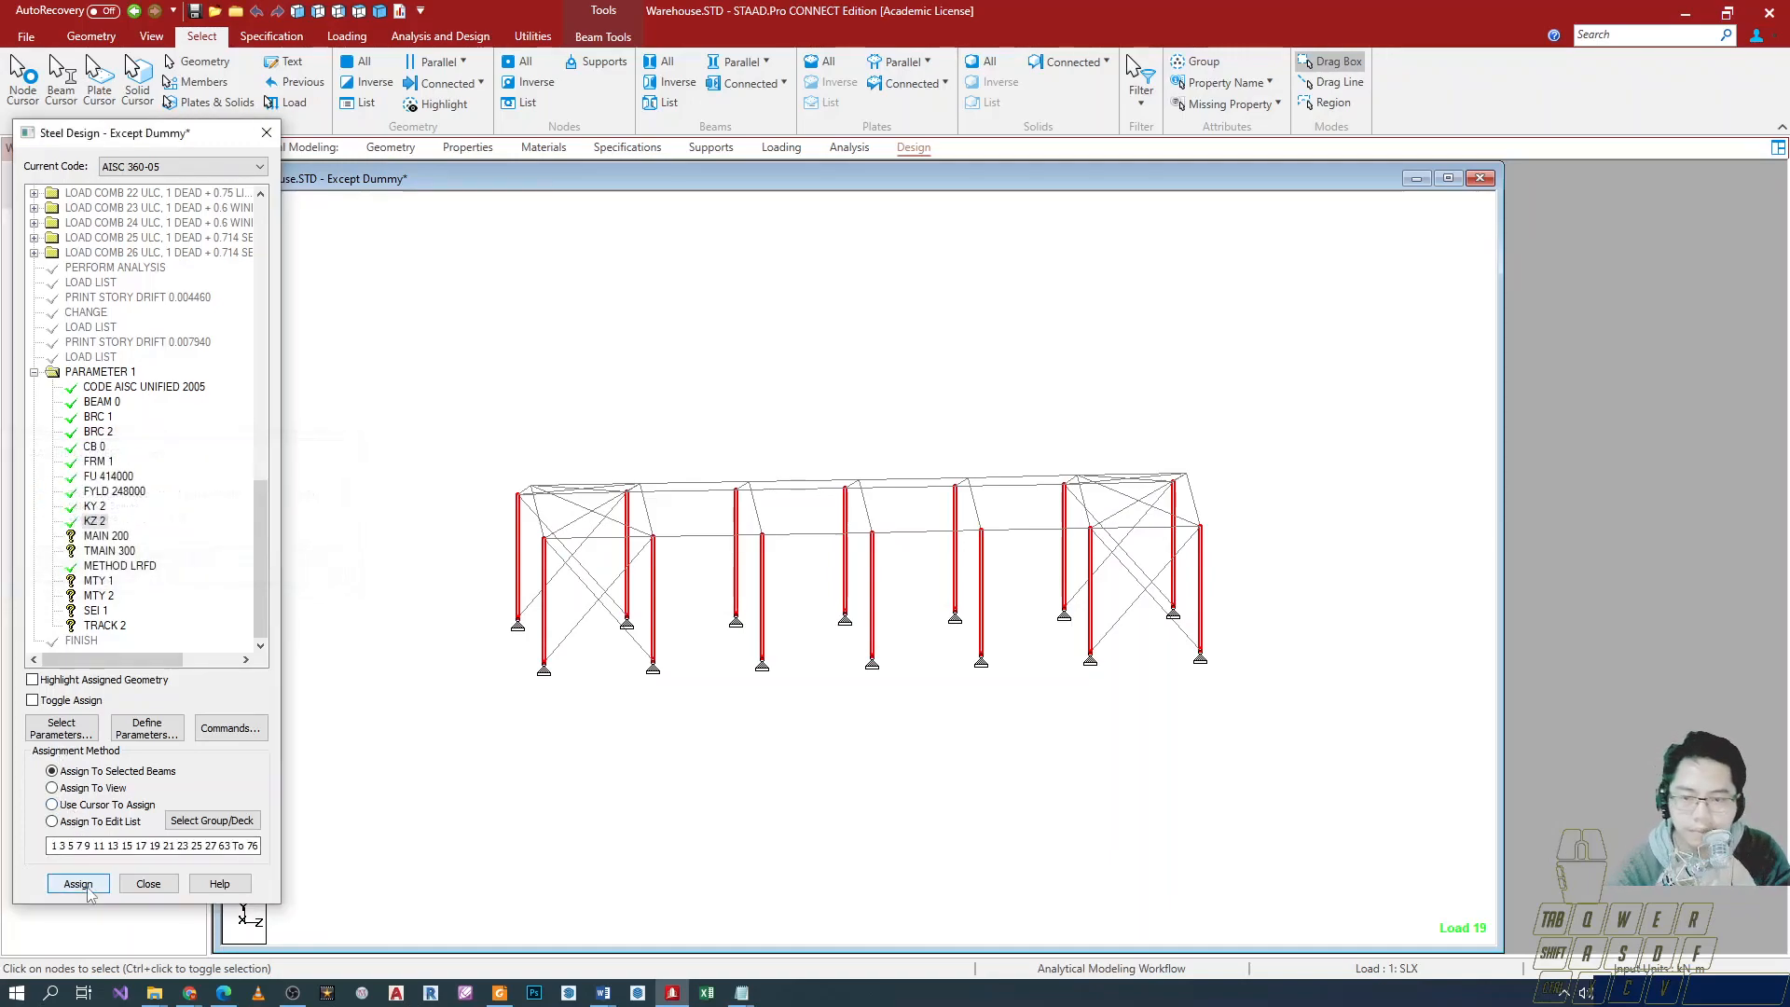
left_click(106, 539)
left_click(495, 607)
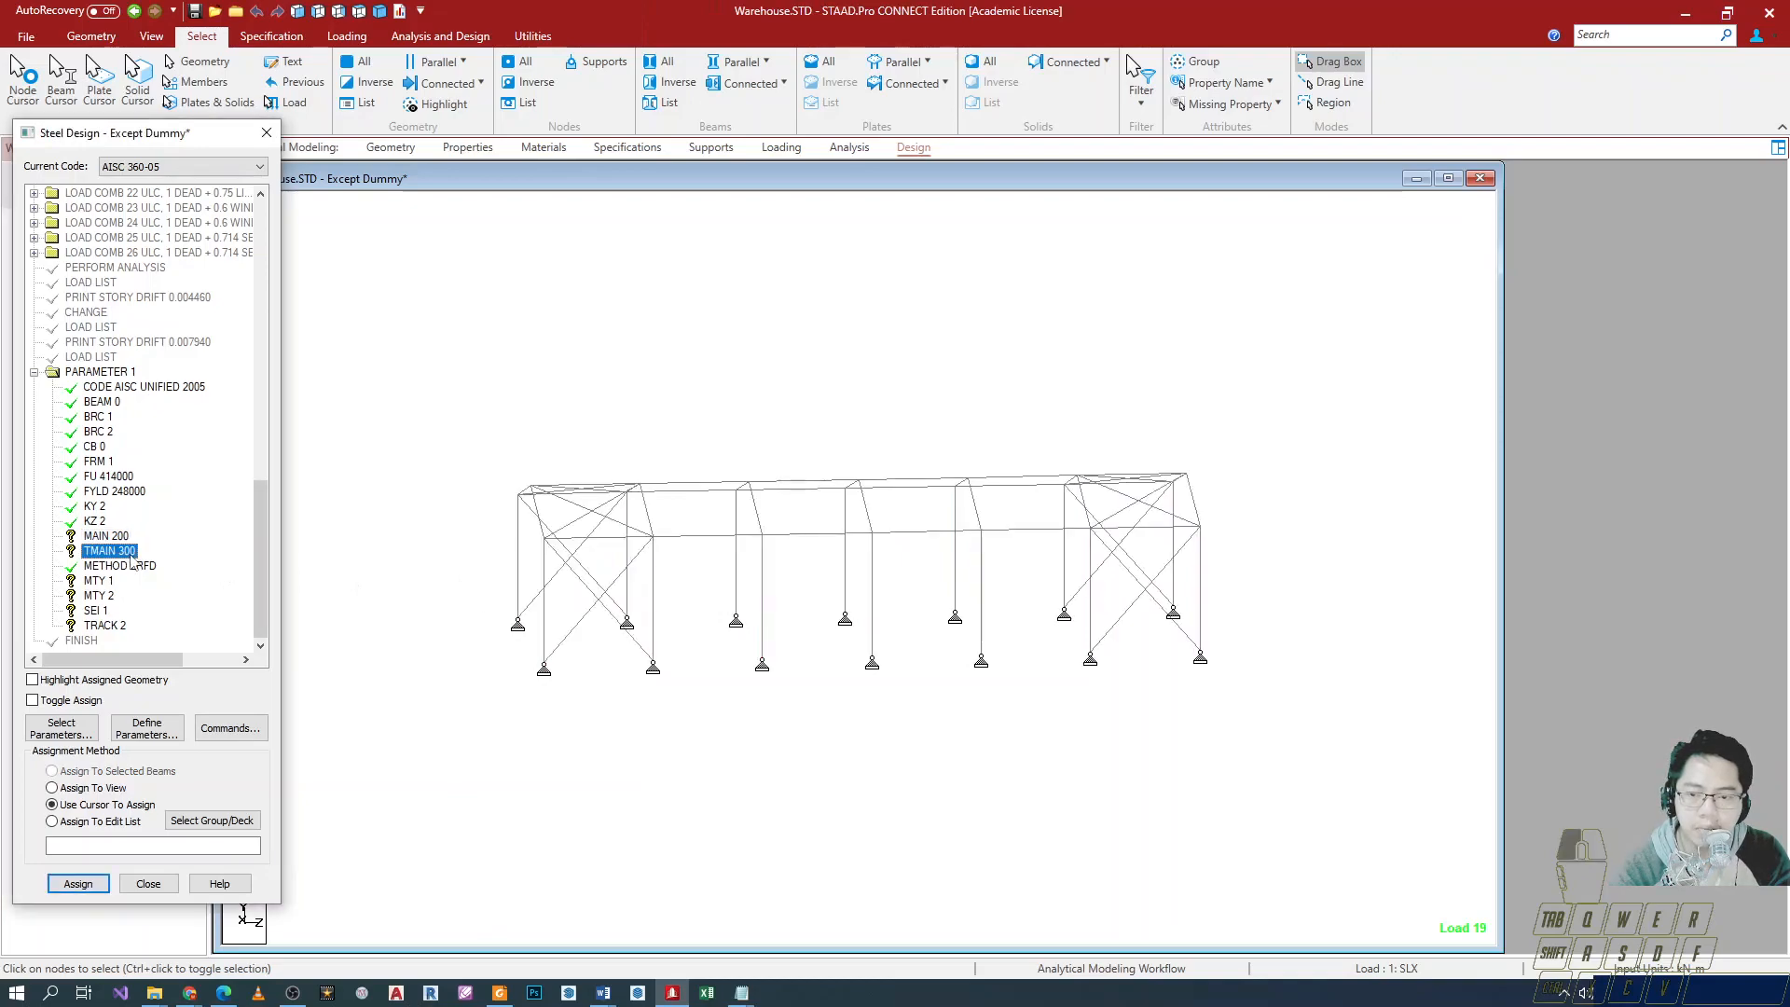
left_click(107, 536)
left_click(79, 883)
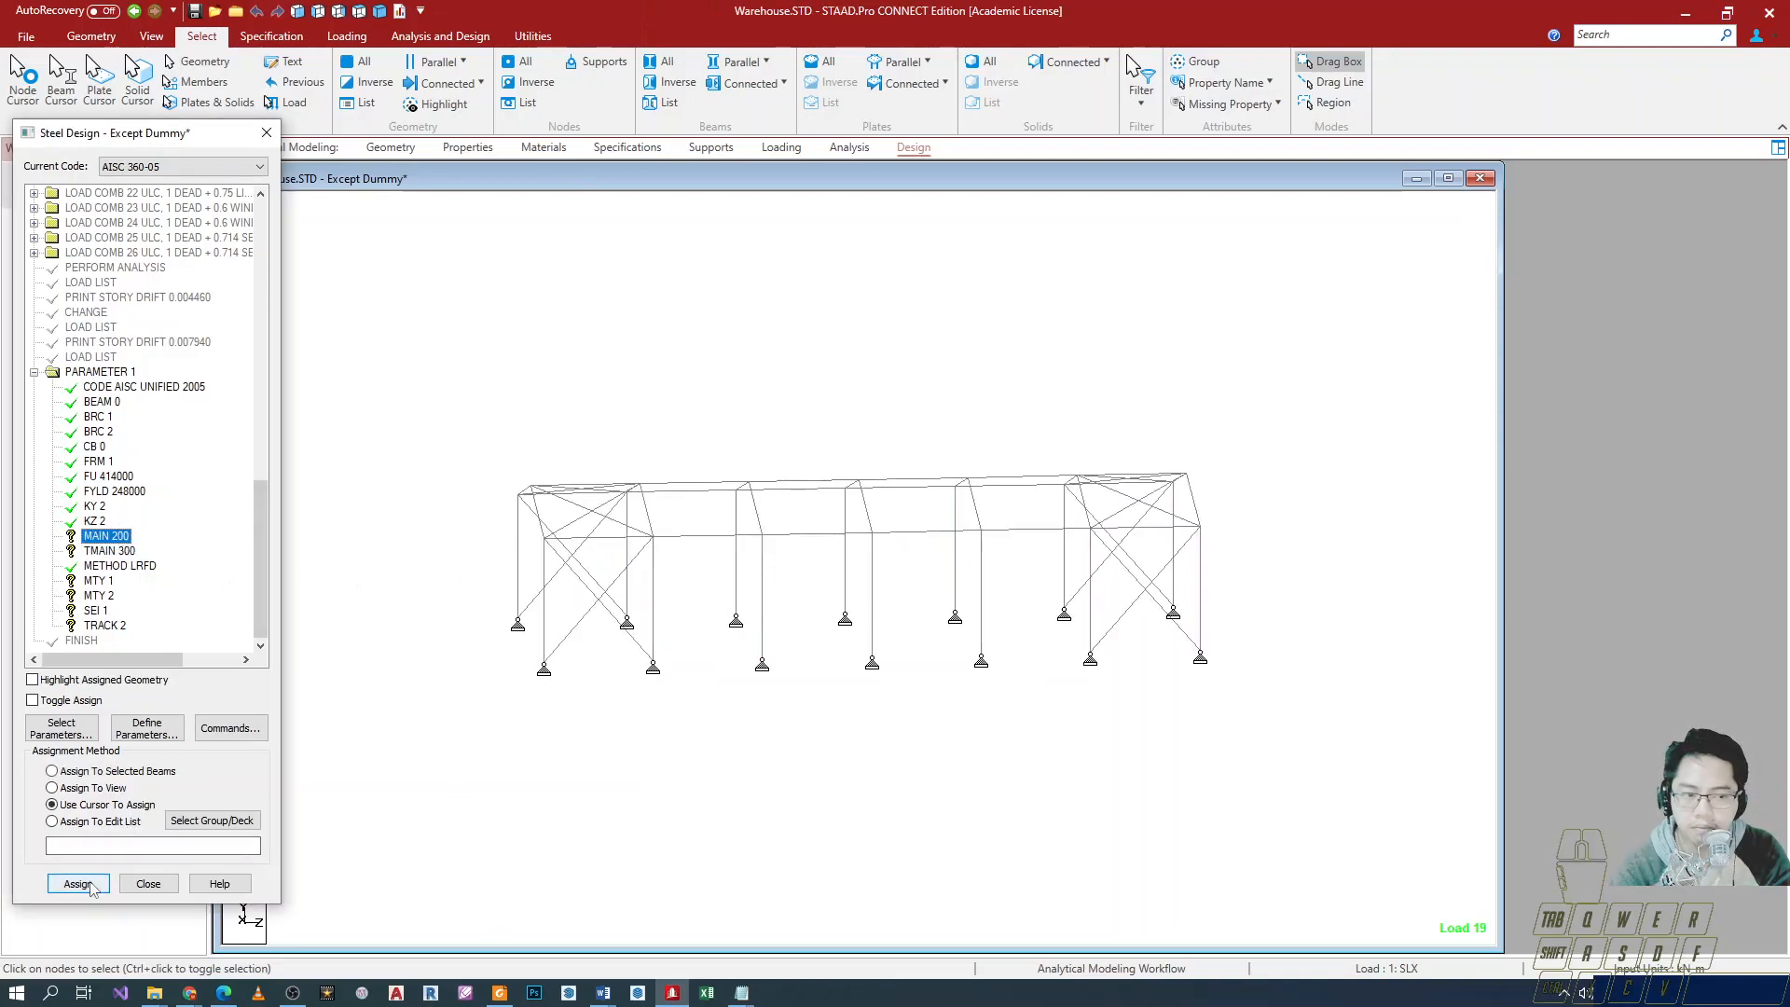
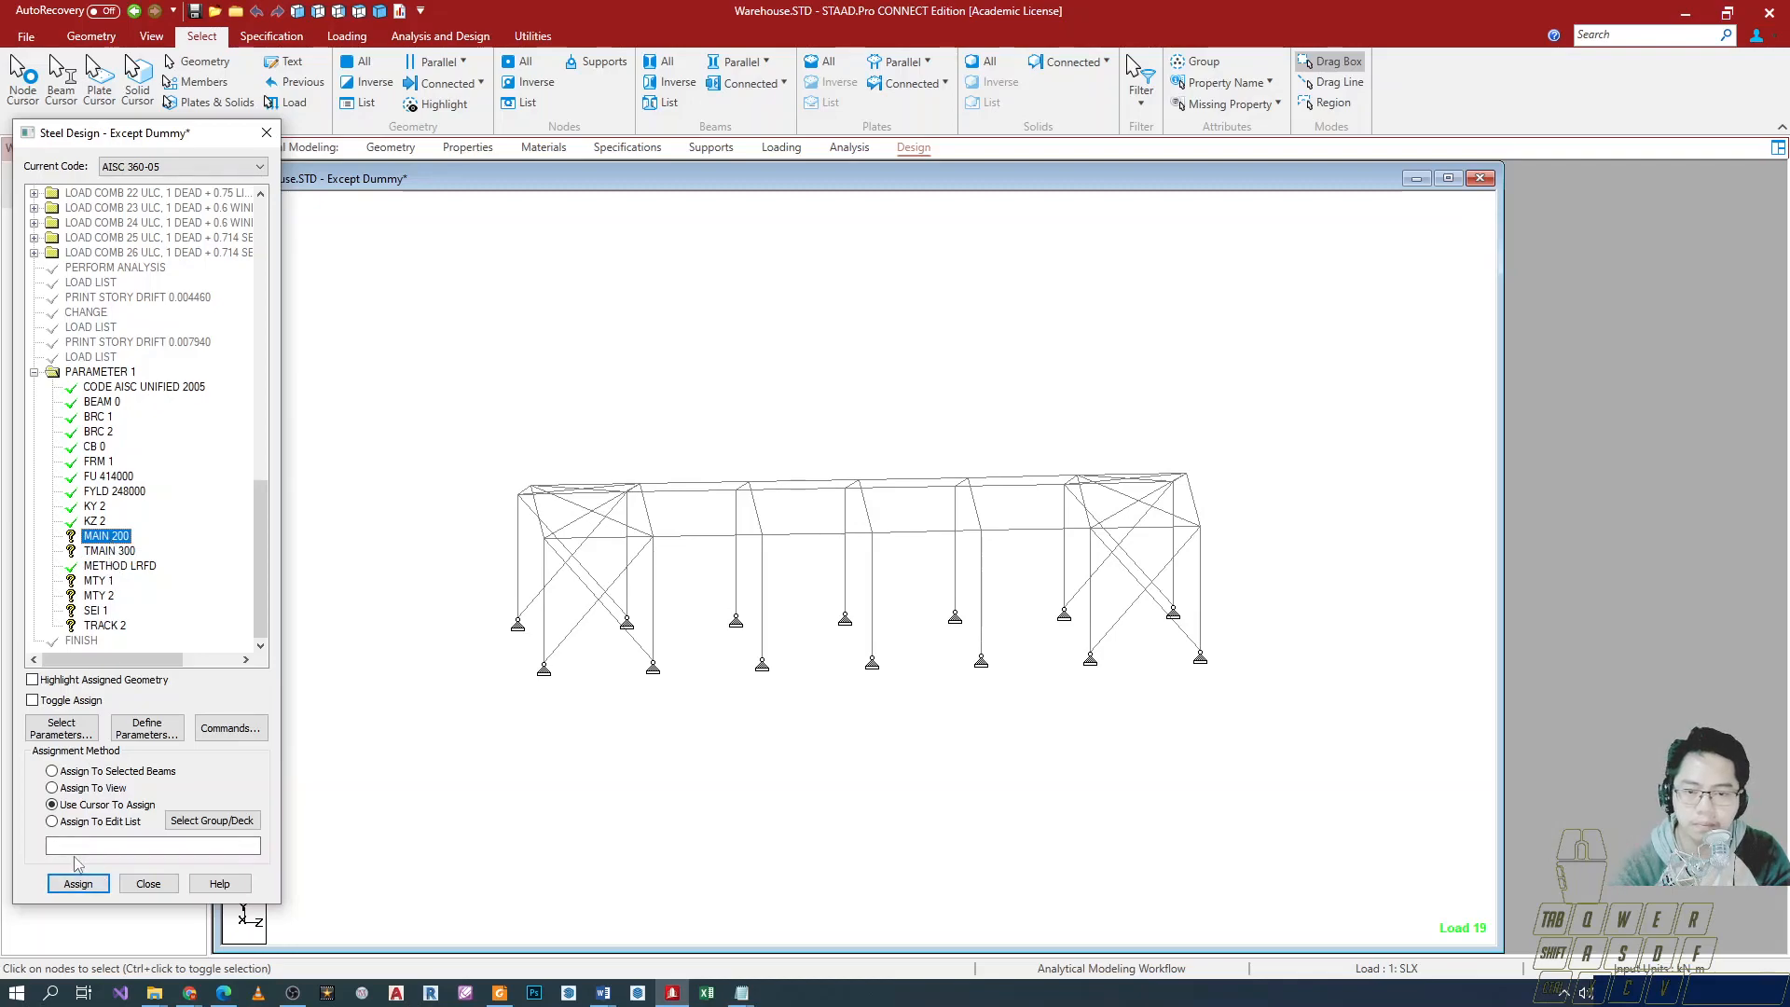
left_click(1340, 650)
key("Up")
key("Up")
key("Left")
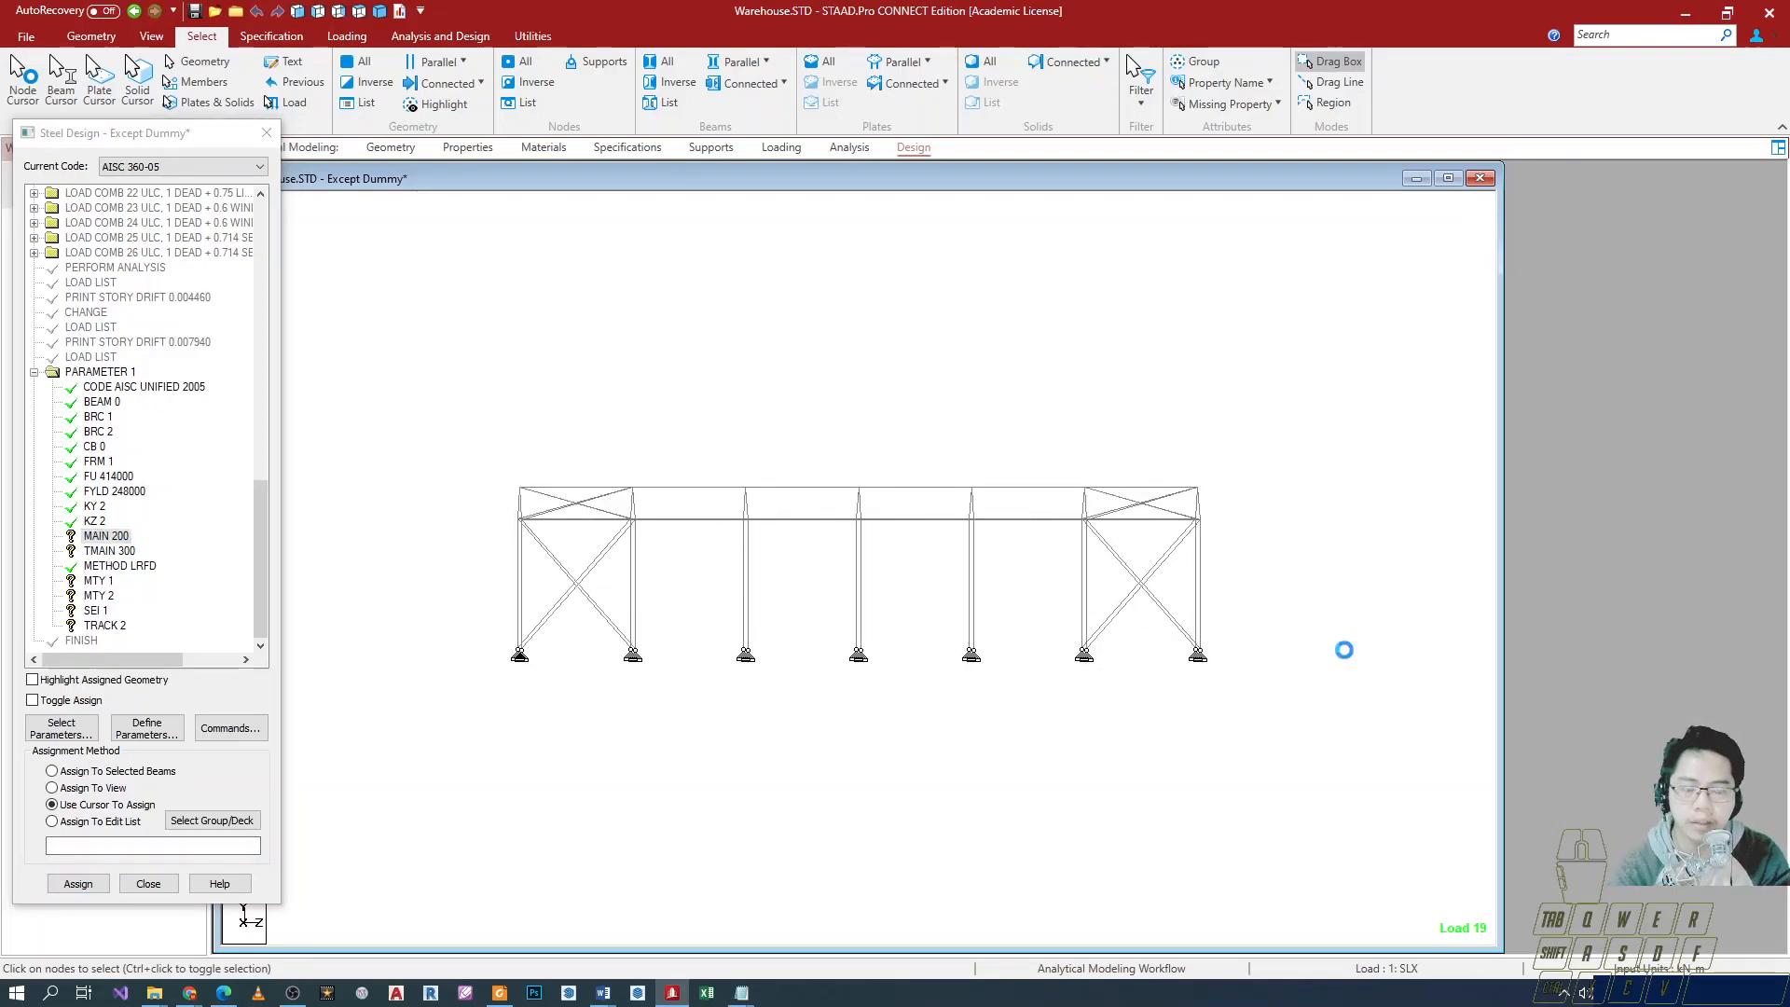
scroll(1072, 722, "down", 3)
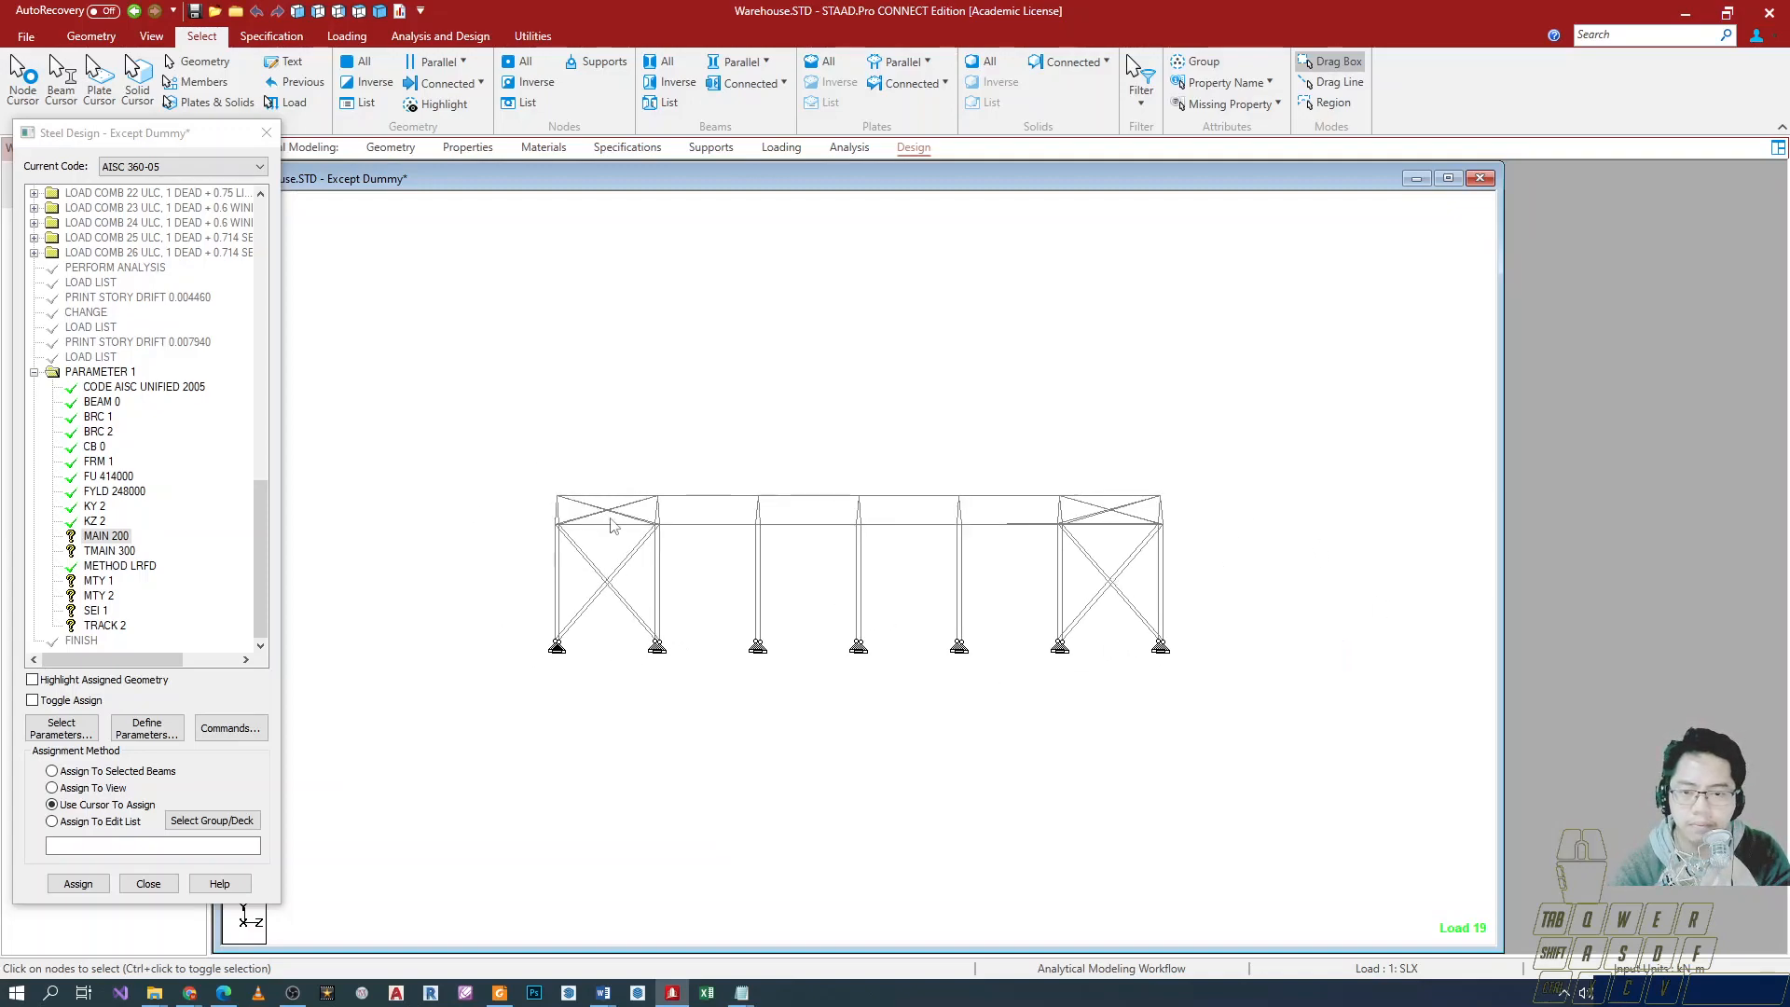
key("F8")
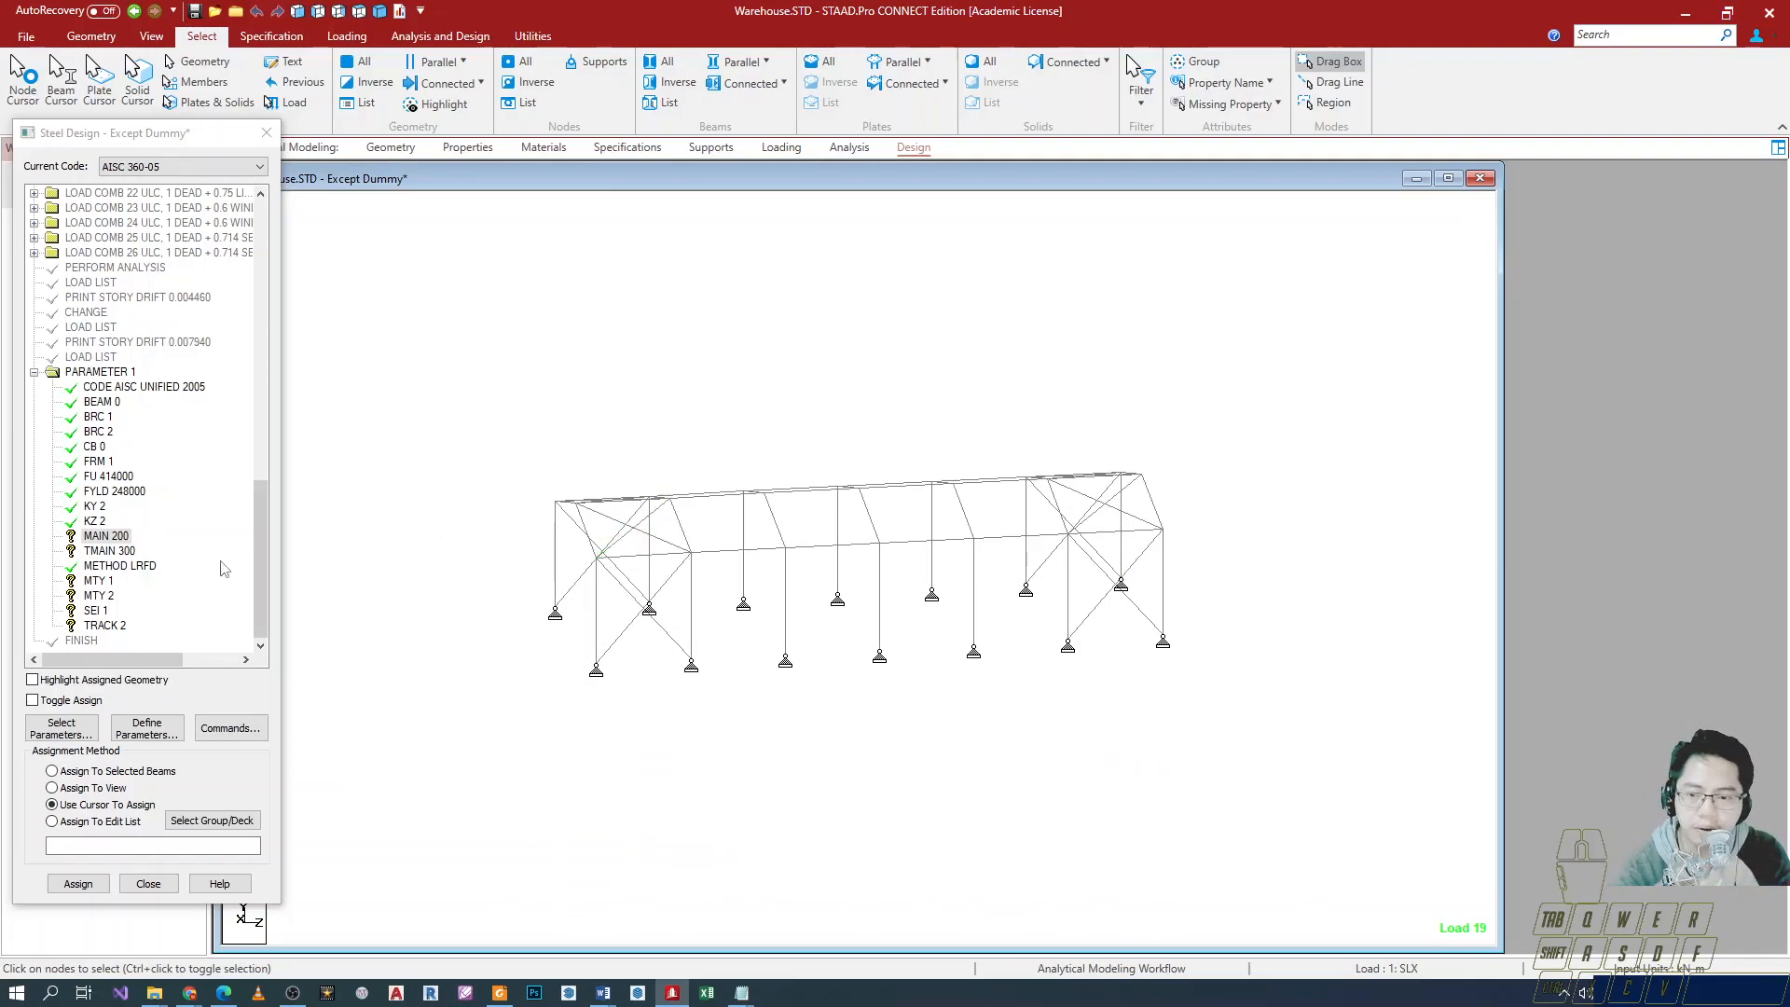
left_click(78, 883)
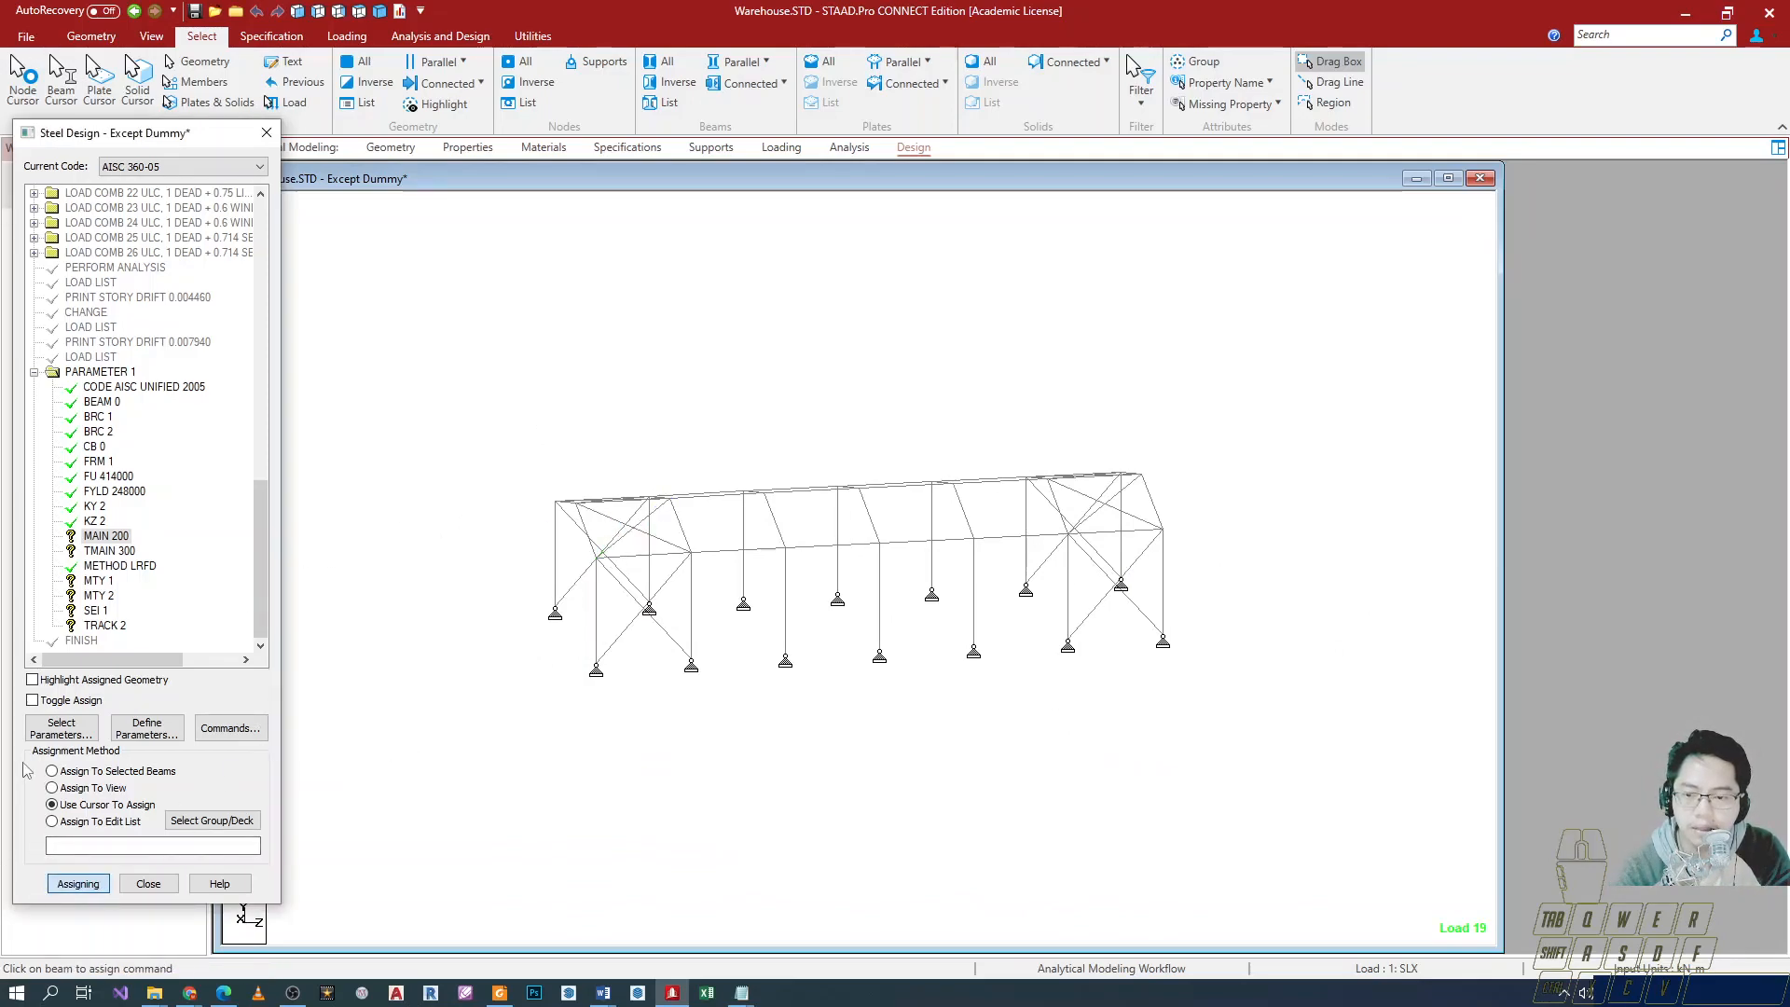
key("Escape")
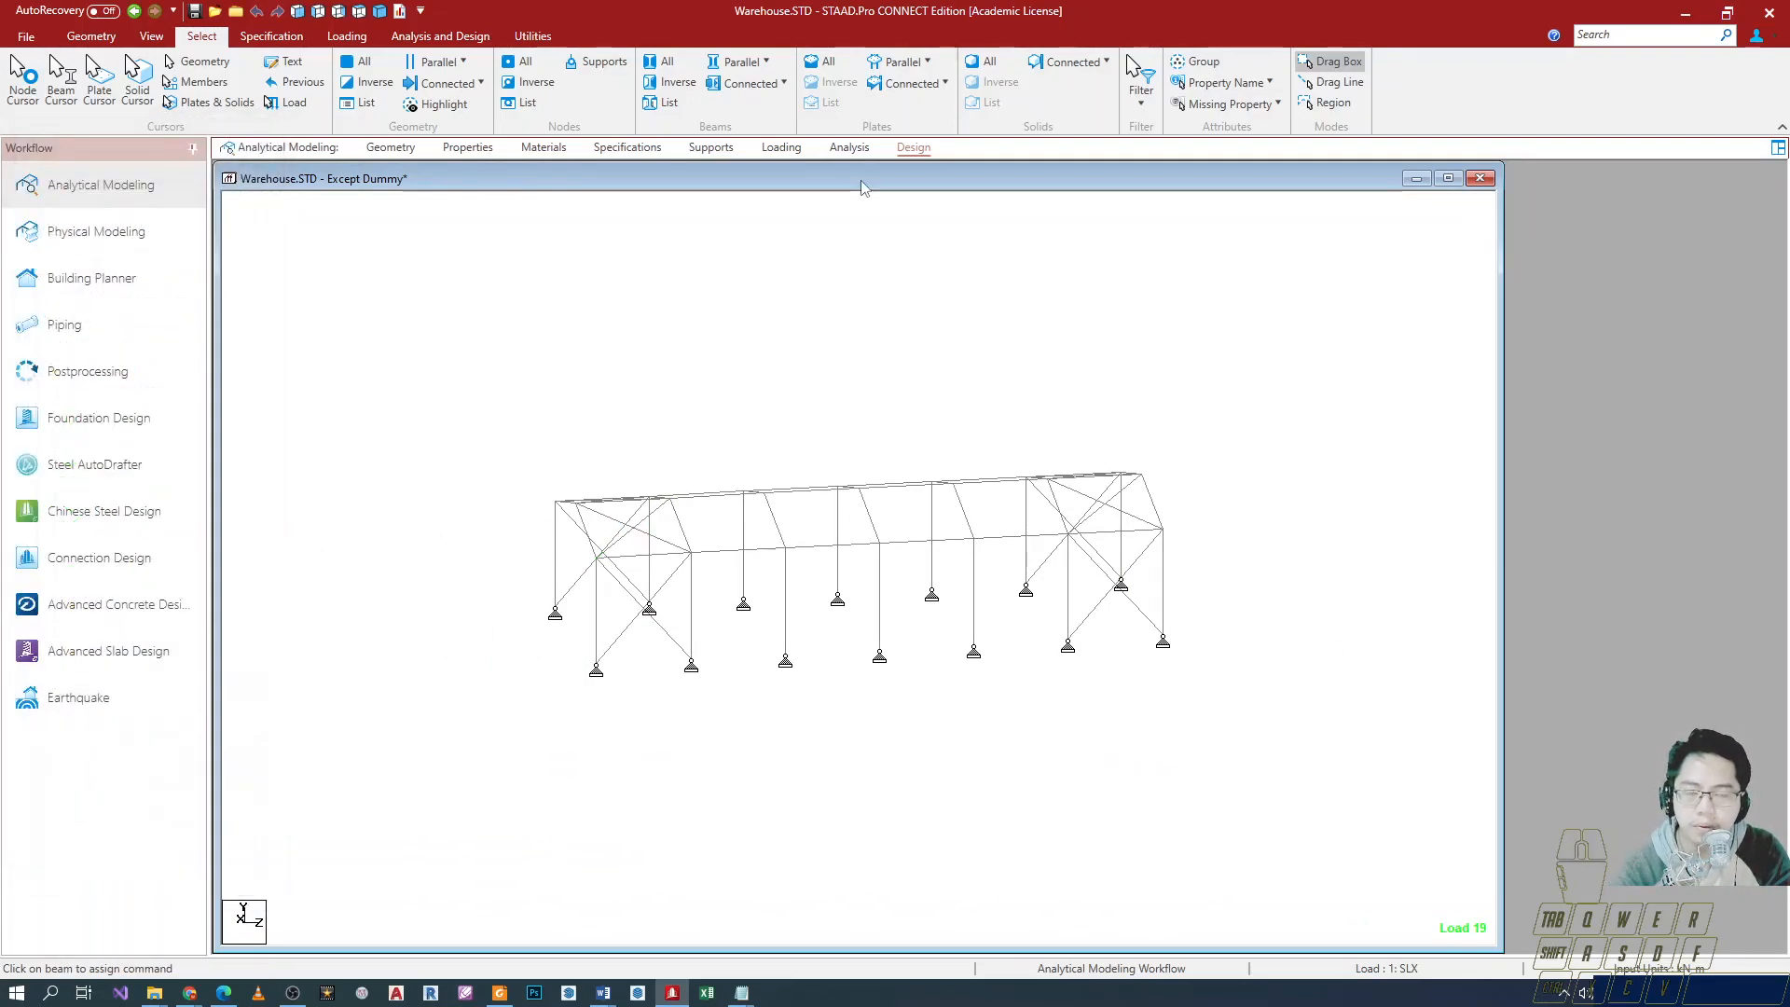
Reopen the steel design settings with AISC 360-05 as the current code and select MAIN 200 under Parameter 1.
left_click(918, 152)
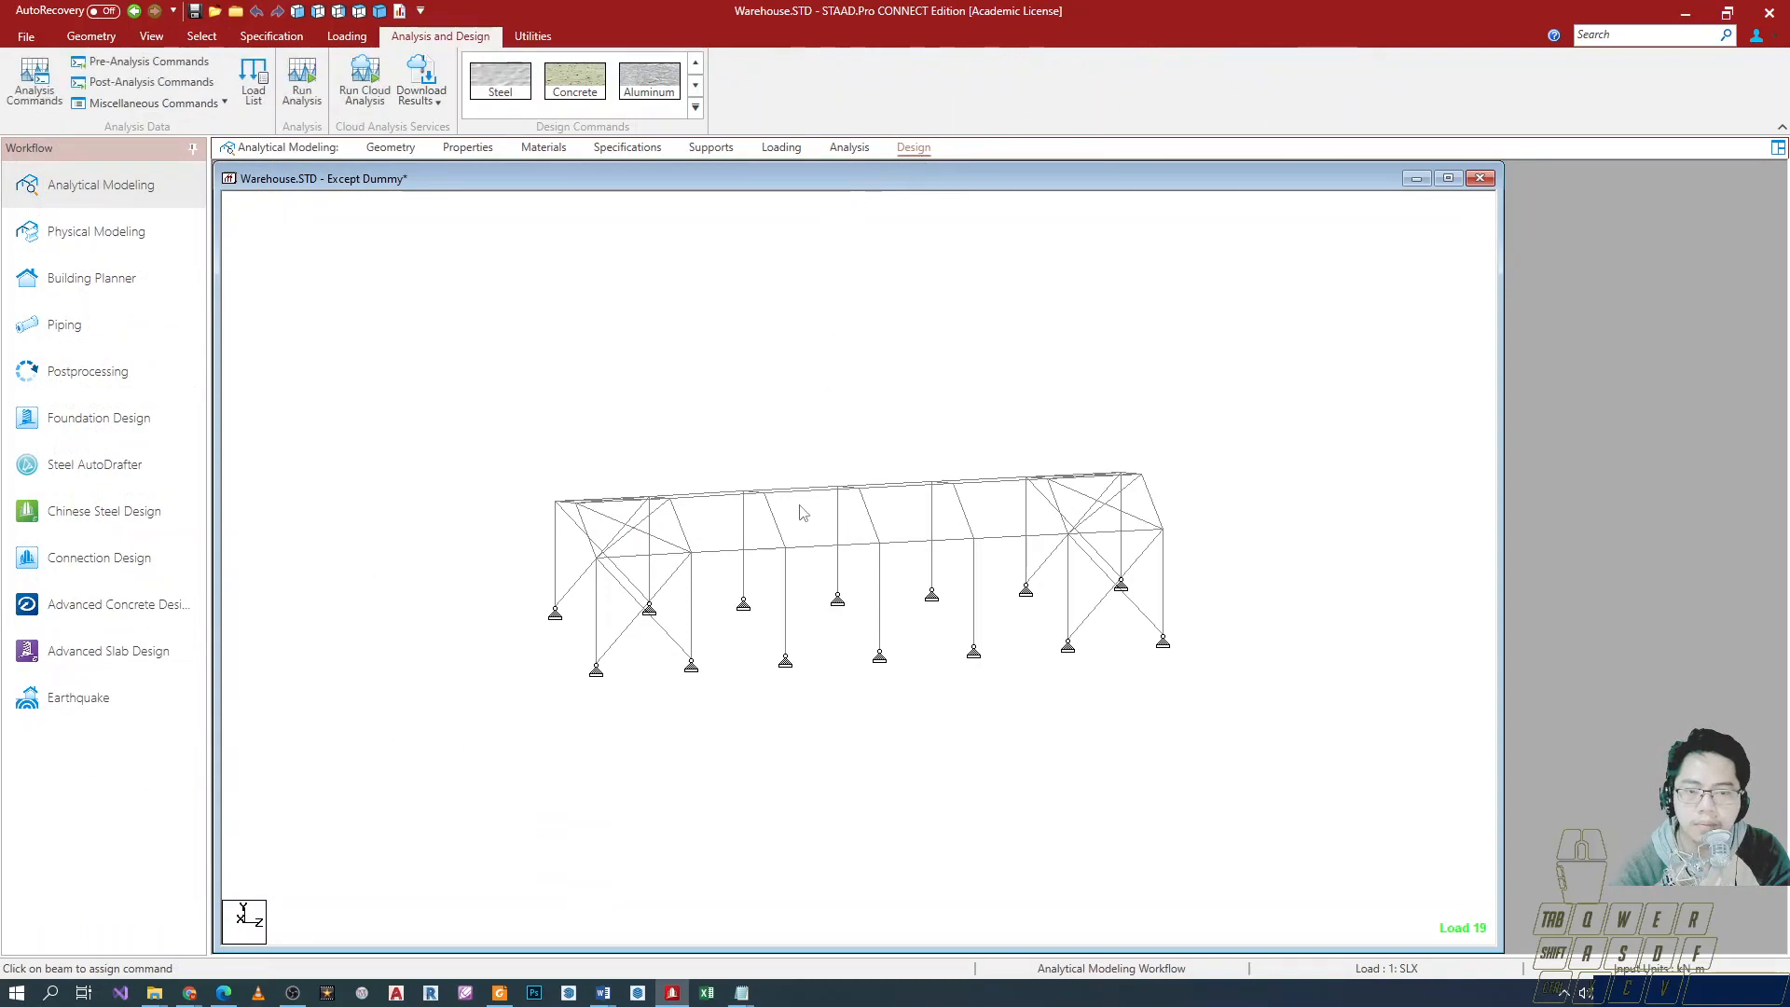
left_click(487, 90)
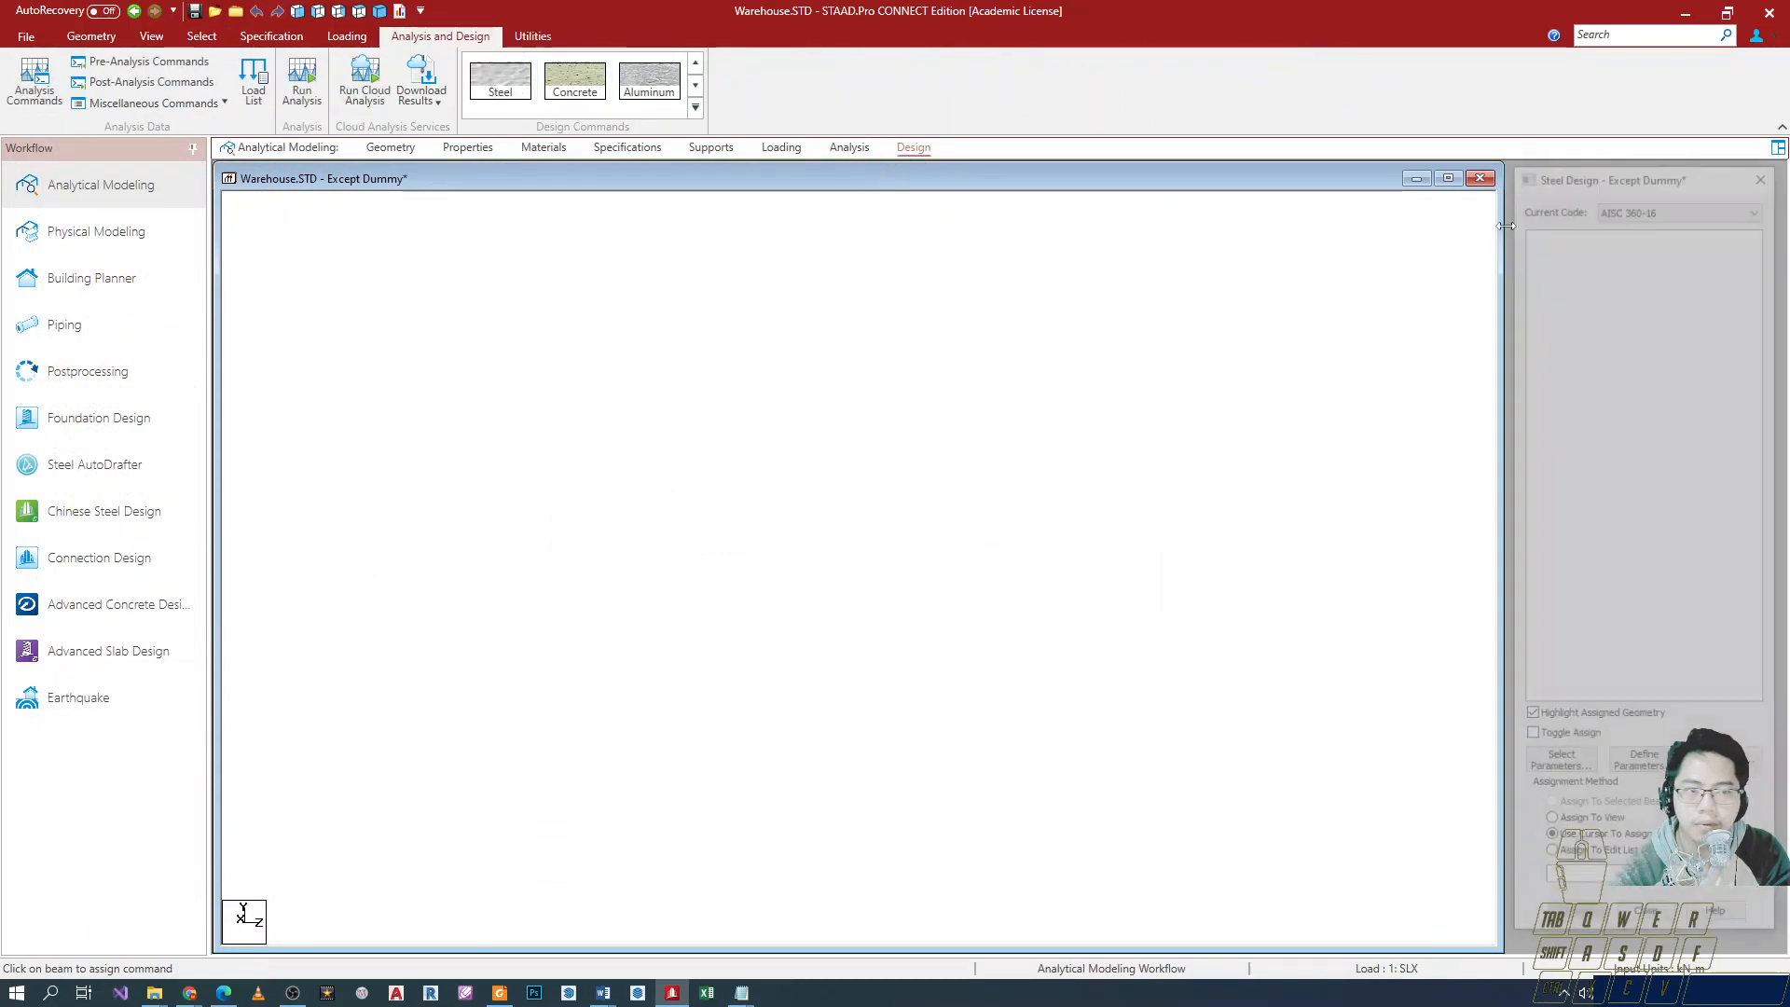
left_click(1648, 209)
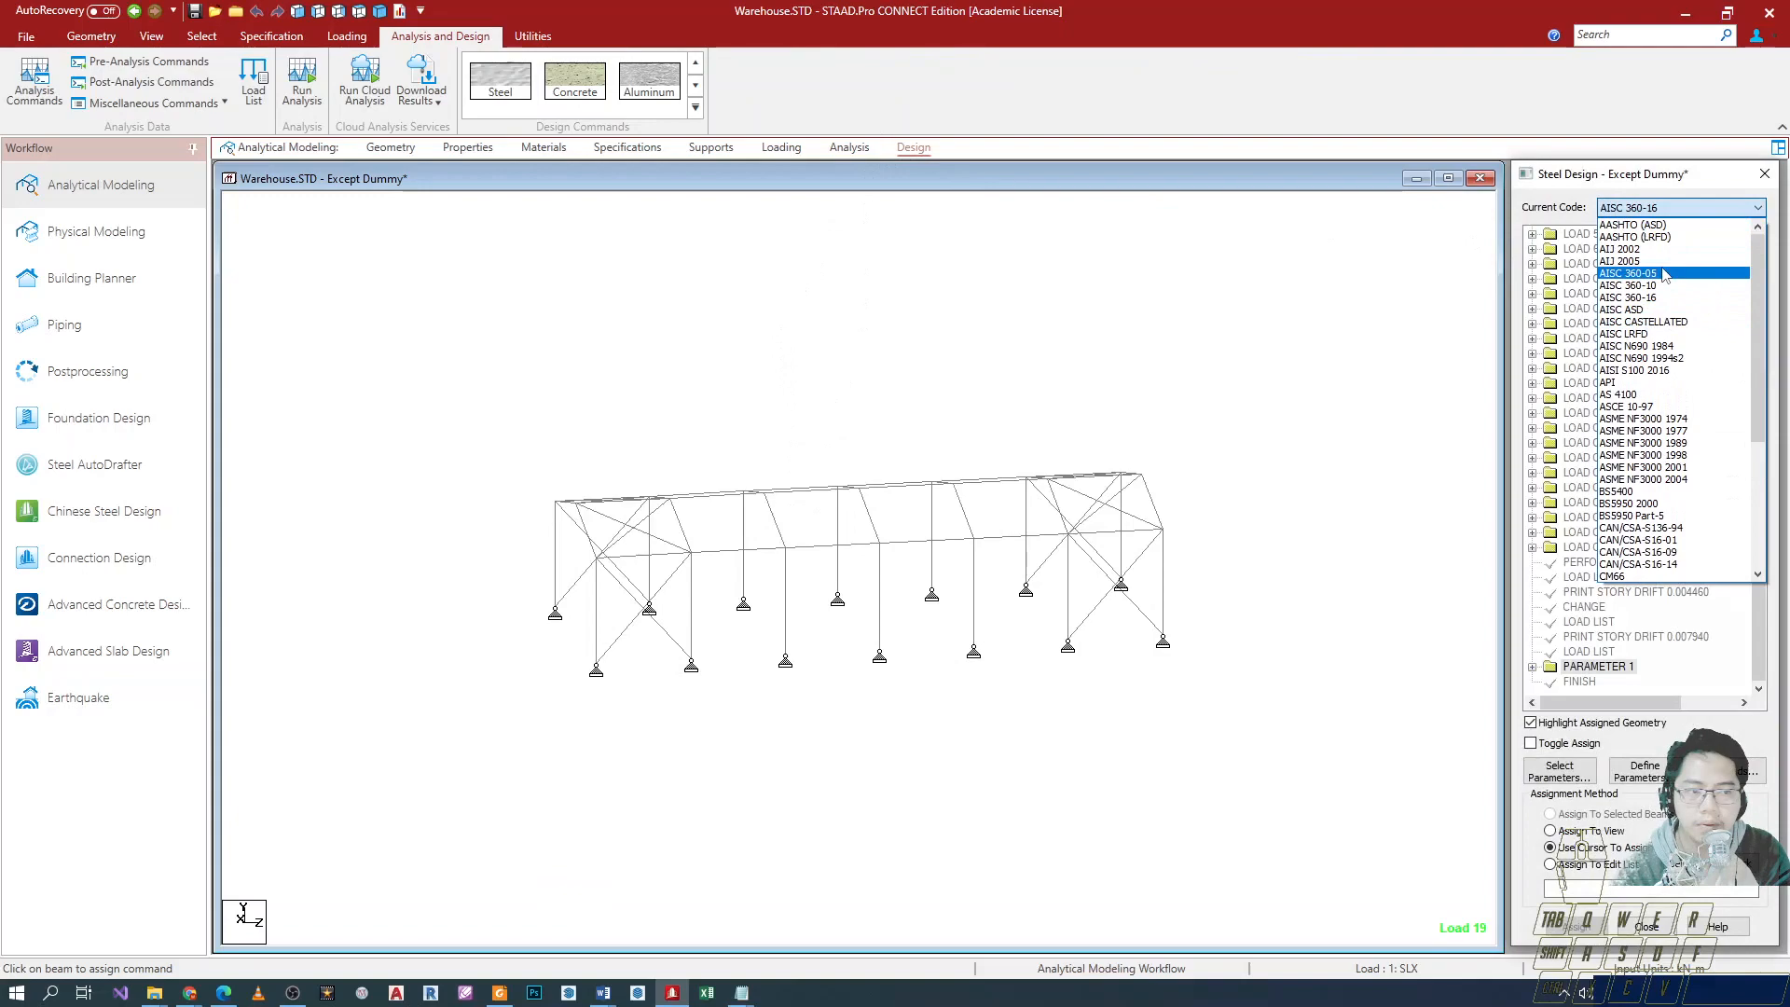
left_click(1665, 274)
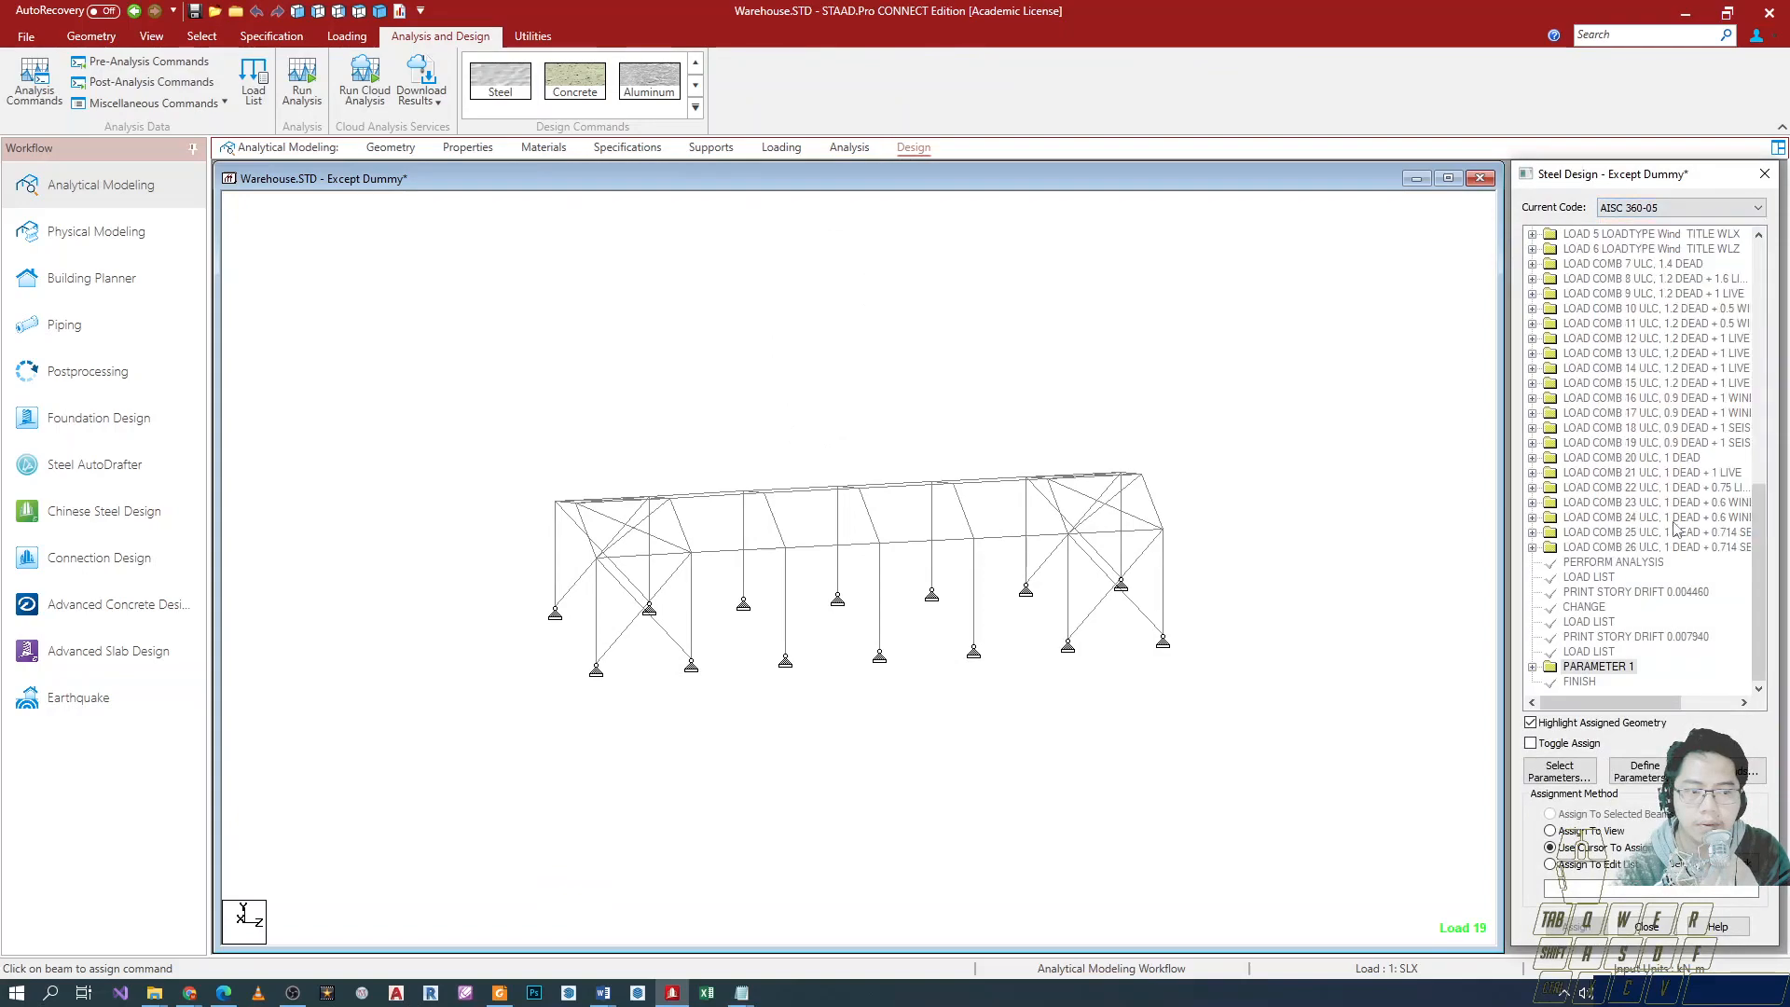
left_click(1532, 667)
left_click(1603, 593)
left_click_drag(1646, 174, 351, 120)
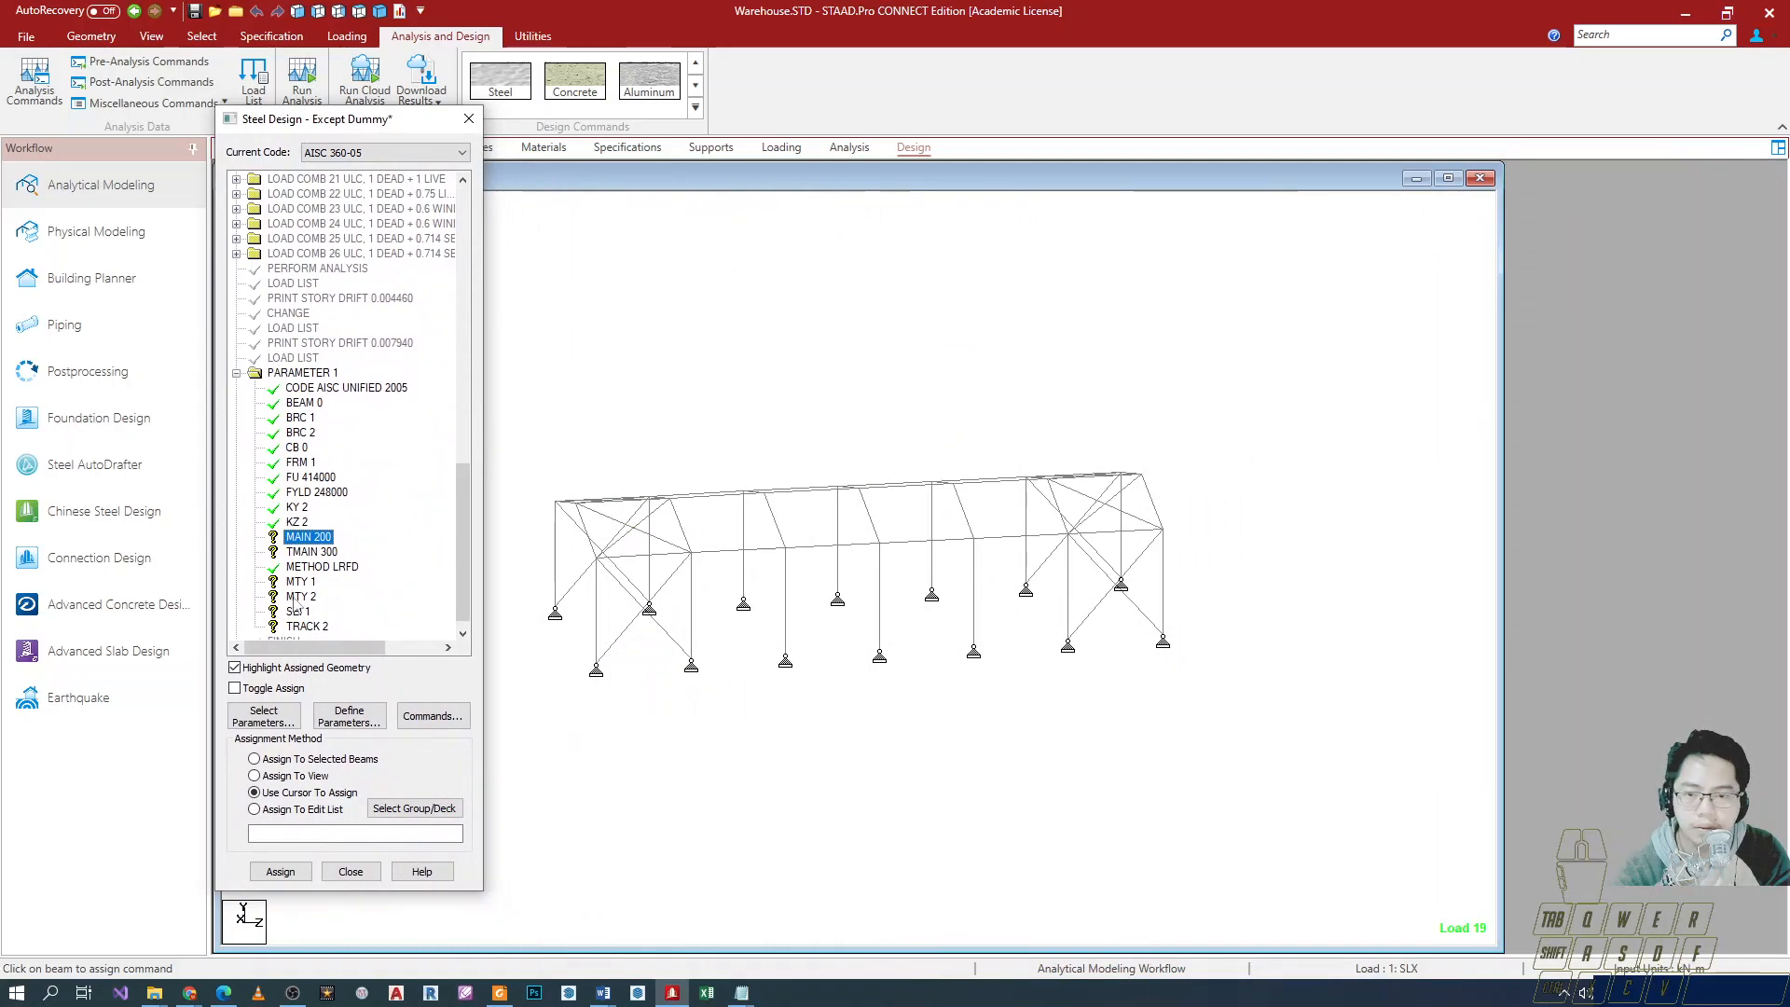
Assign the MAIN 200 and TMAIN 300 parameters to all members in the view.
left_click(254, 776)
left_click(280, 872)
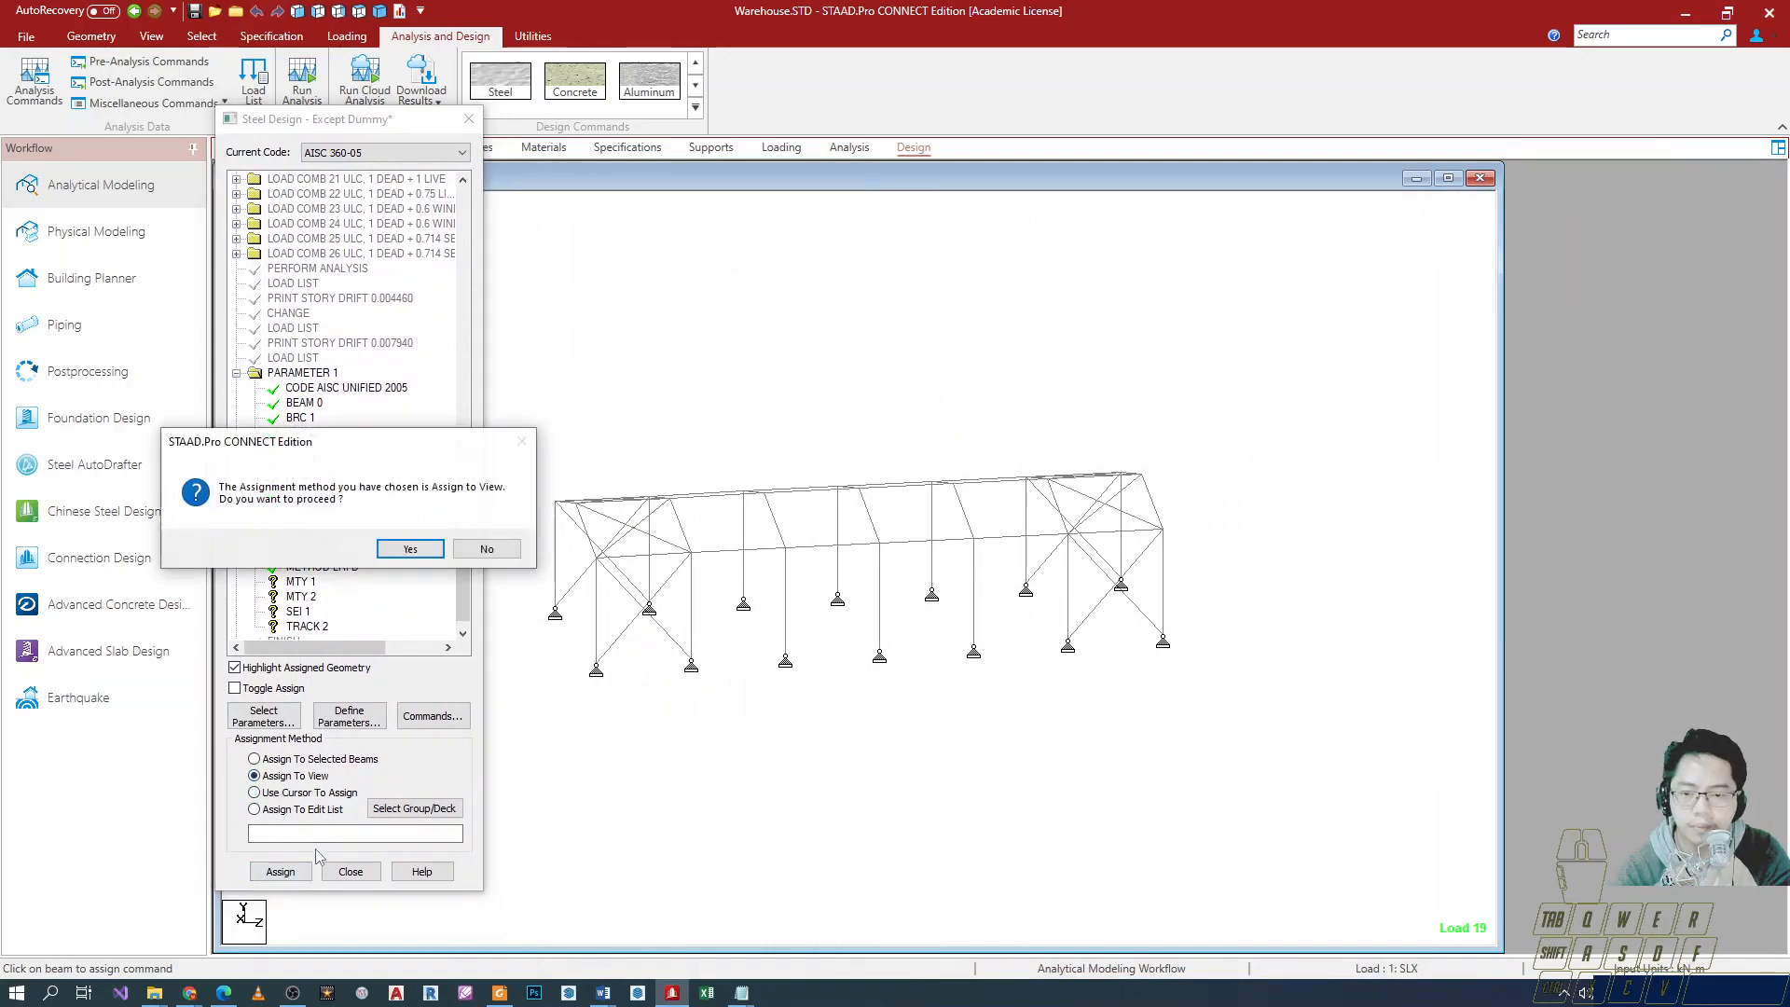
left_click(403, 547)
left_click(311, 552)
left_click(254, 776)
left_click(280, 872)
key("Return")
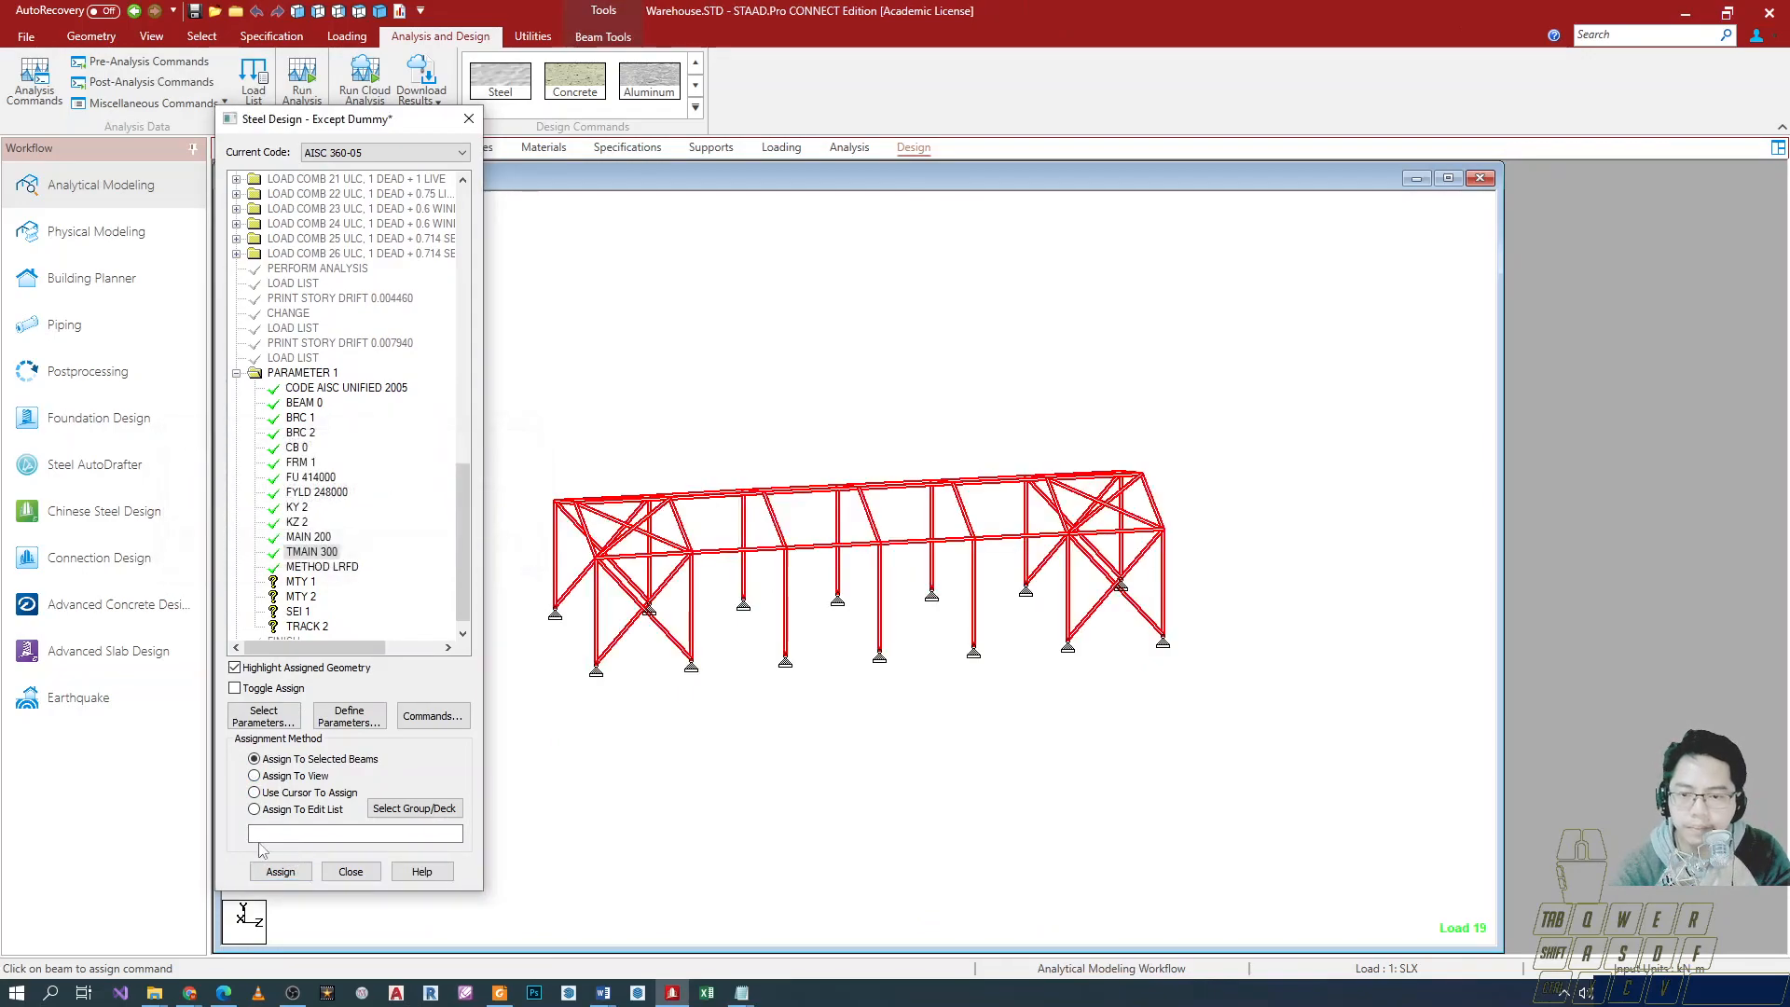
Examine the member type options of the MTY 1 and MTY 2 parameters without changing them.
left_click(317, 556)
left_click(317, 569)
scroll(371, 625, "down", 1)
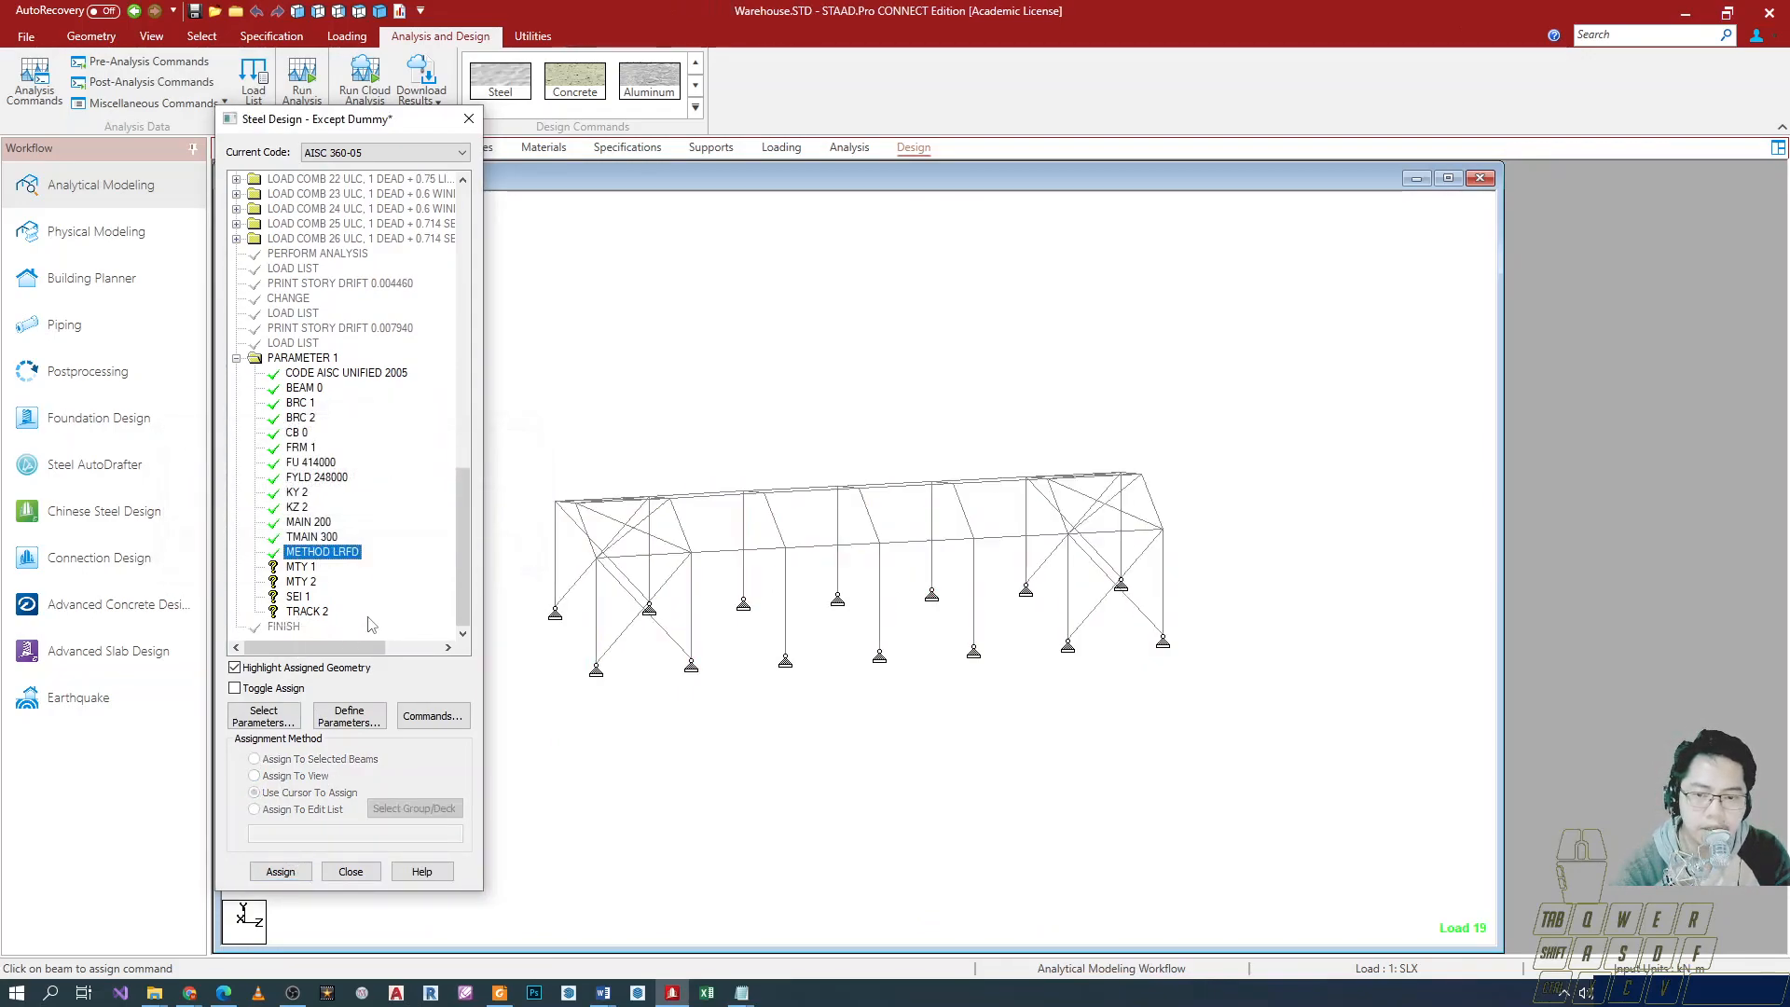
left_click(300, 567)
double_click(304, 569)
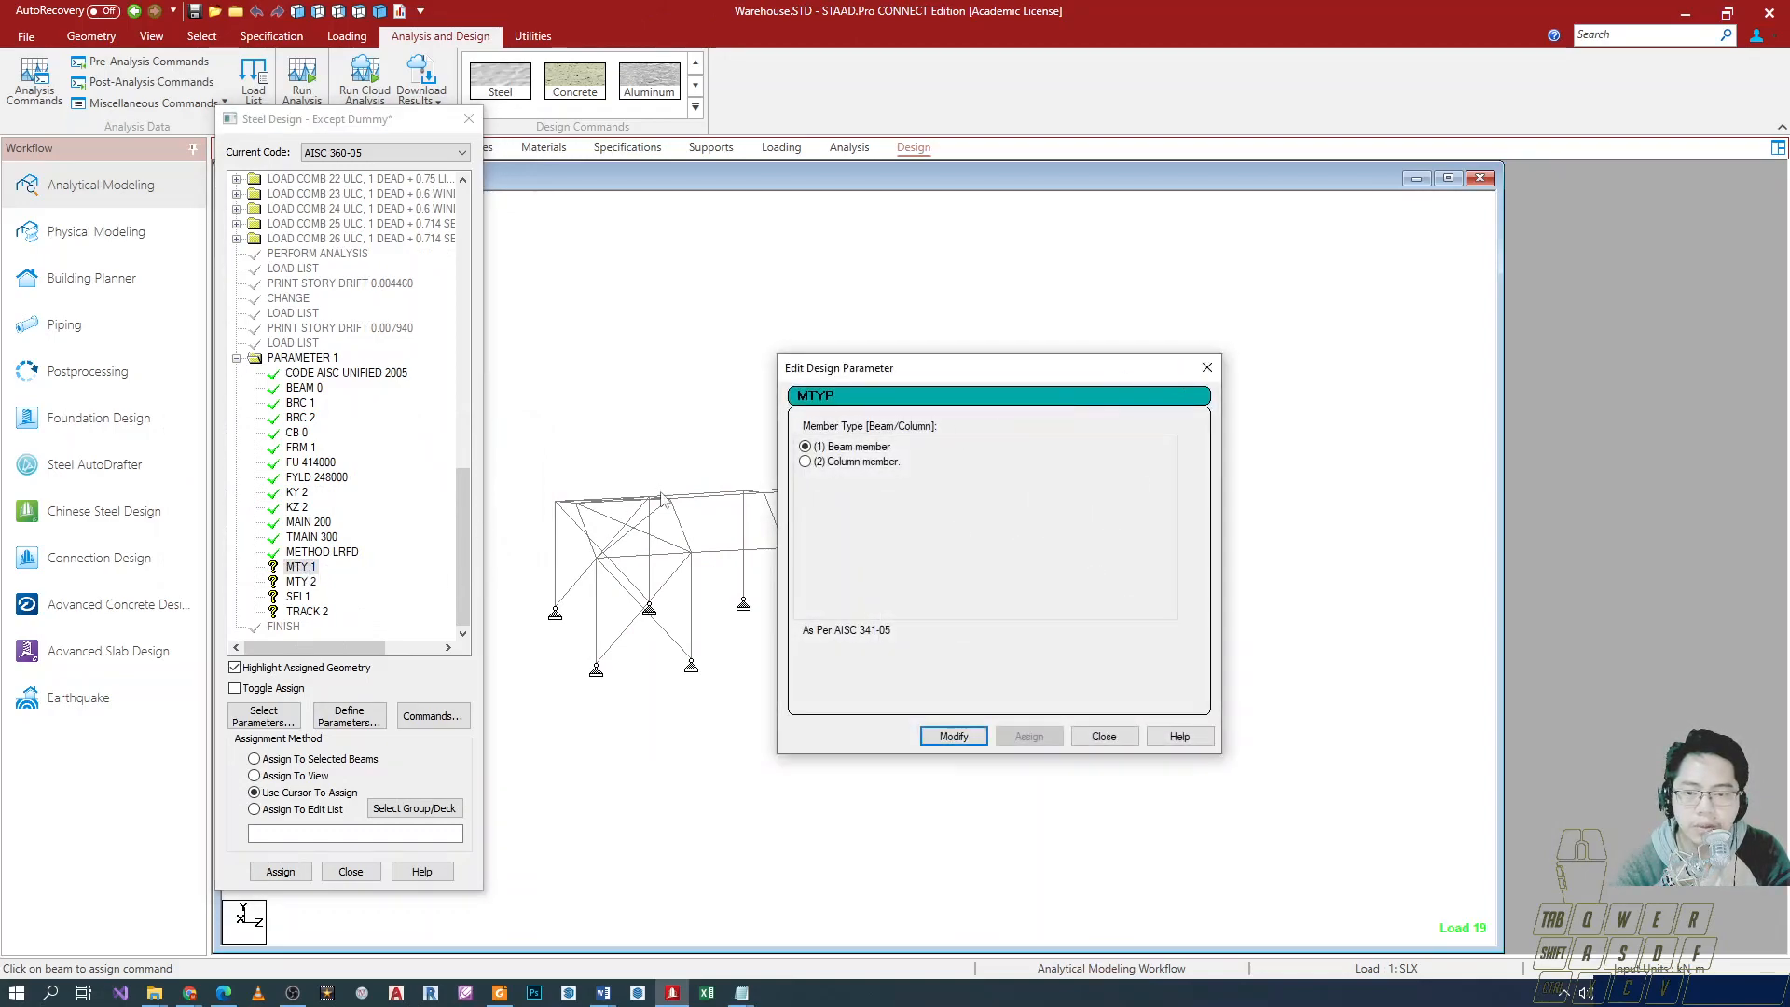
left_click(1206, 366)
left_click_drag(377, 131, 255, 124)
double_click(186, 576)
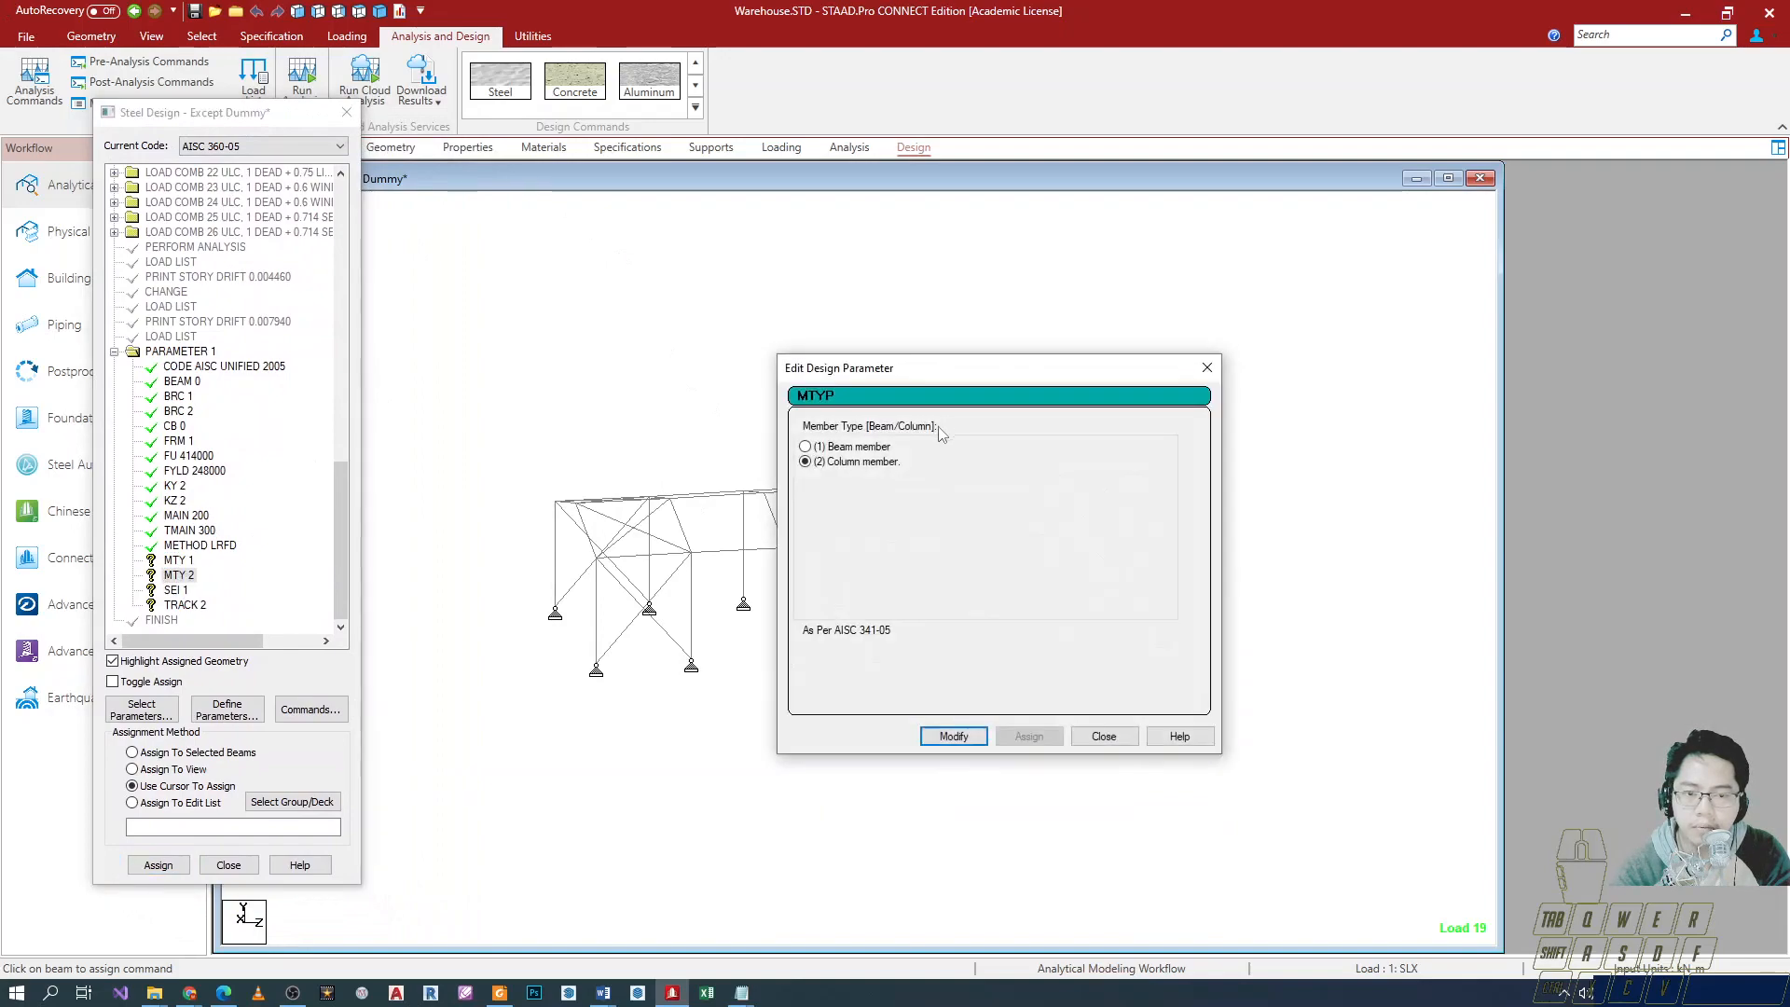
left_click(1204, 368)
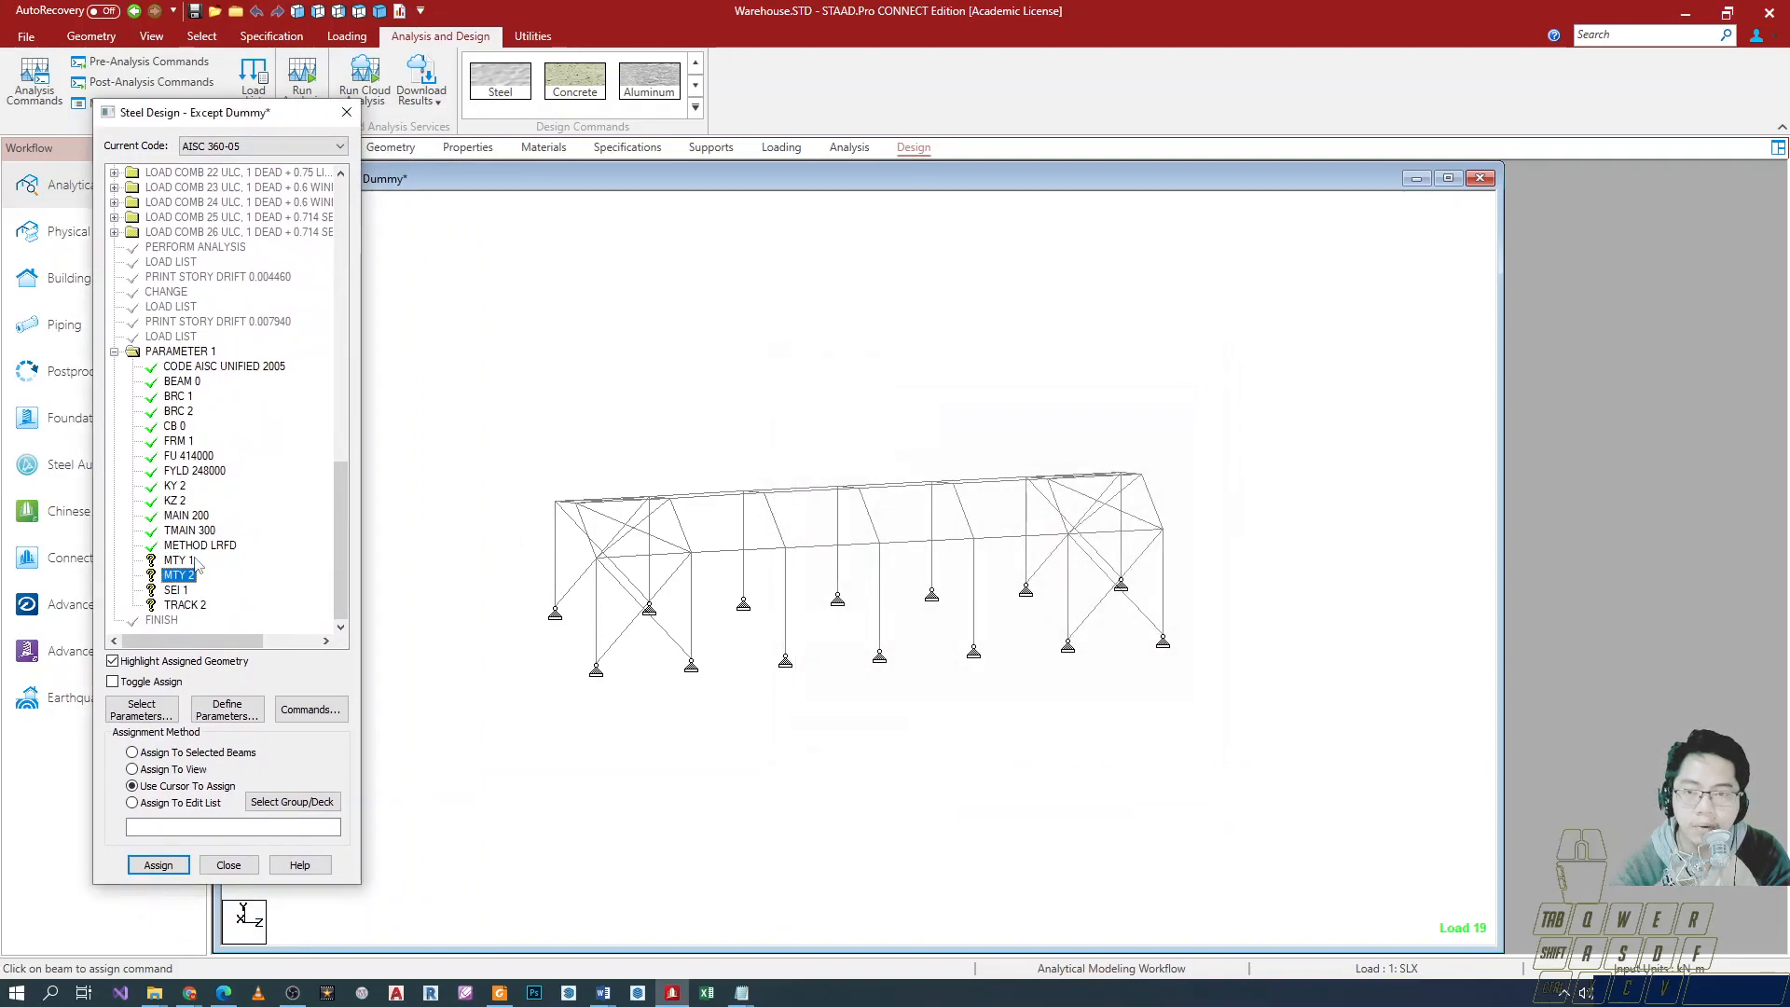
Select all columns parallel to the Y axis and assign the MTY 2 column member parameter to them.
left_click(202, 35)
left_click(751, 67)
left_click(754, 114)
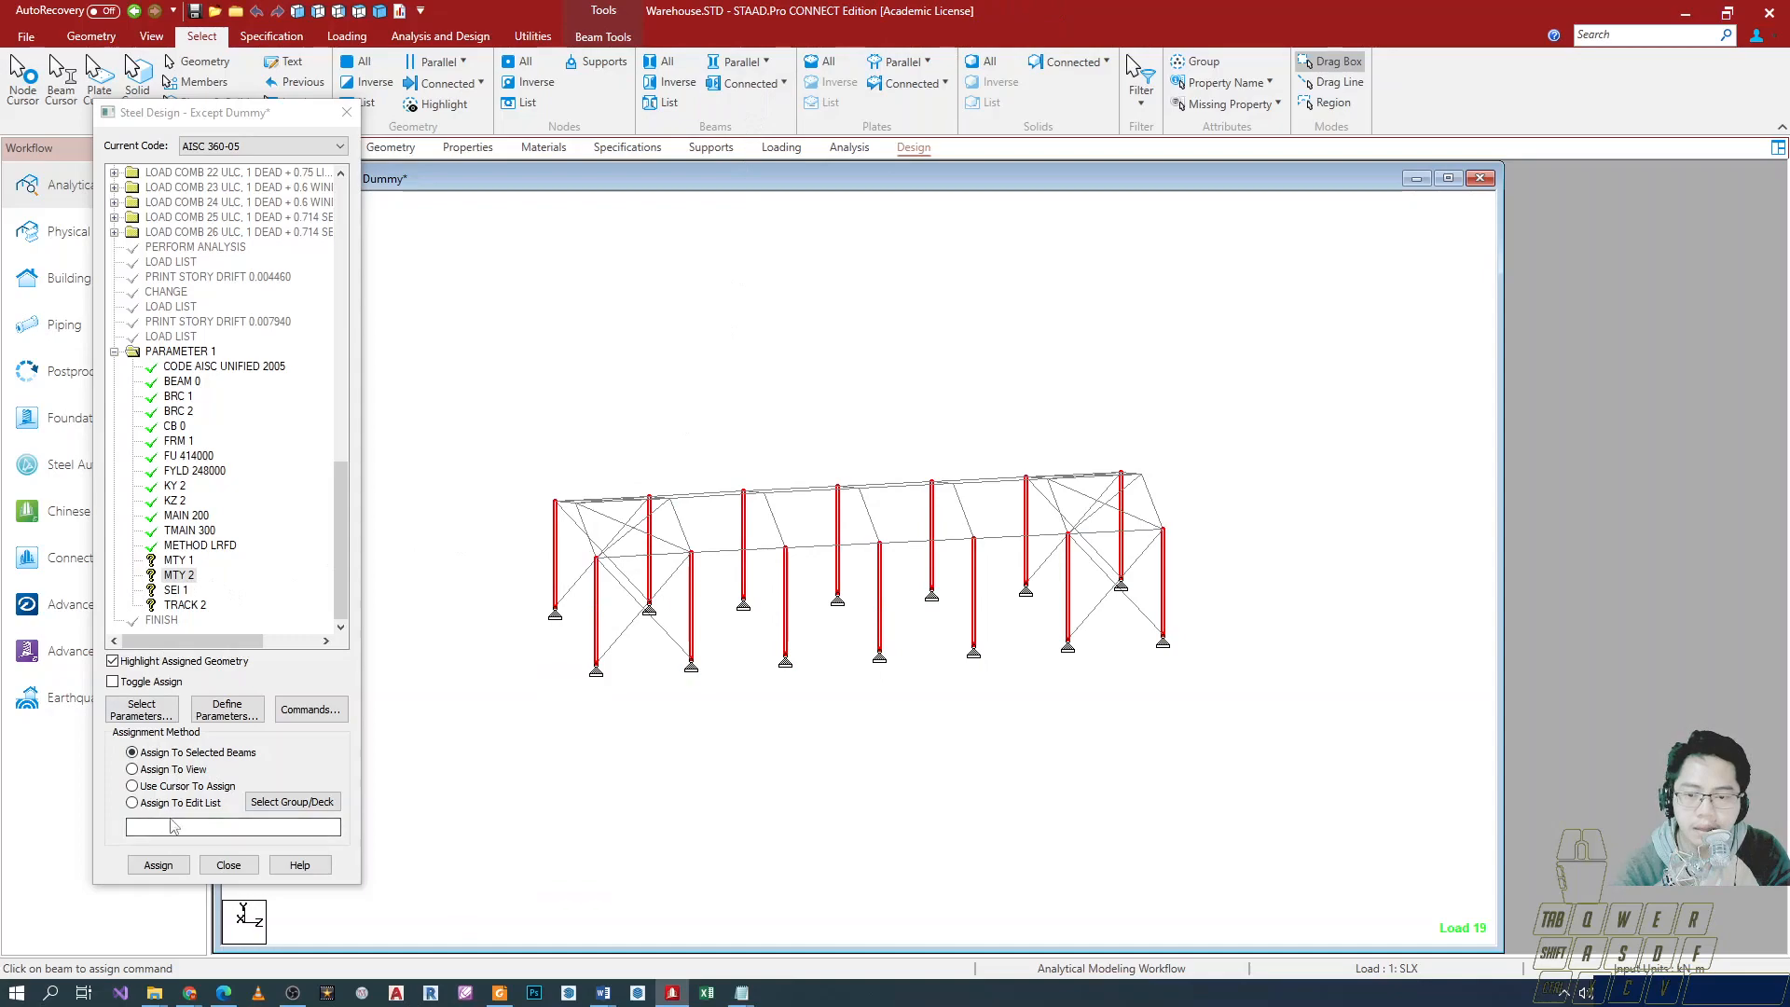
left_click(170, 866)
key("Return")
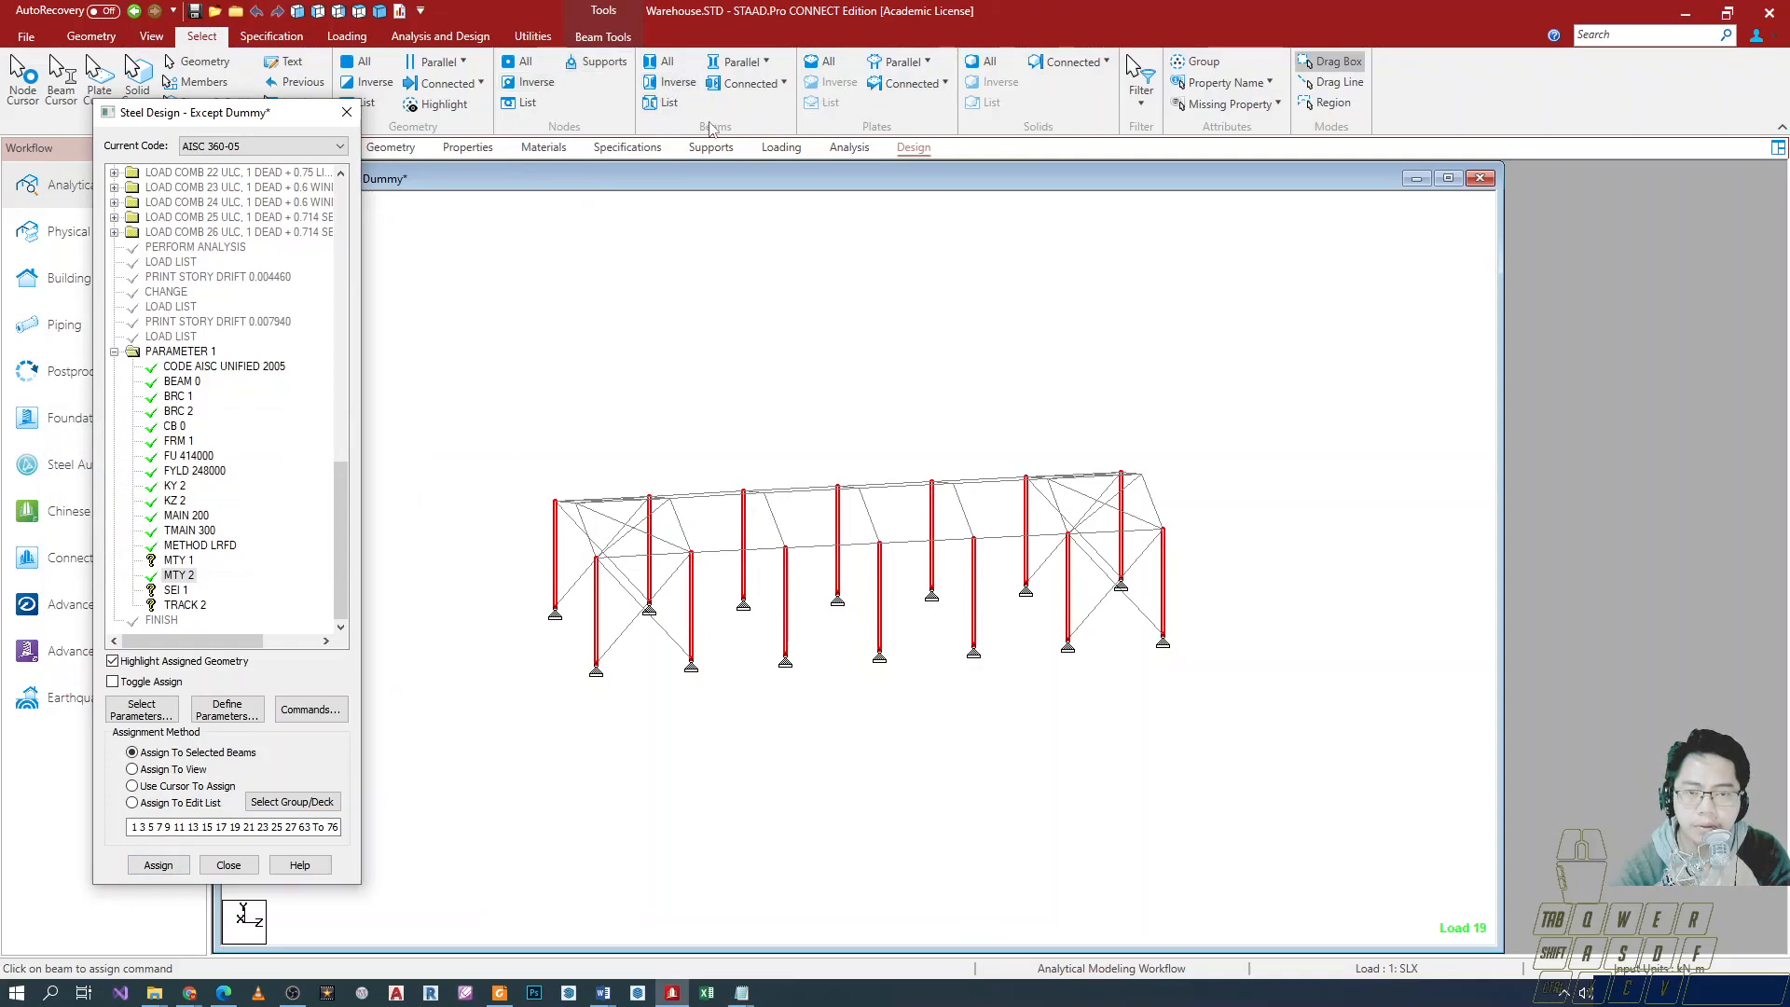
Select every member except the columns by inverting the column selection, and assign the MTY 1 beam member parameter.
left_click(670, 82)
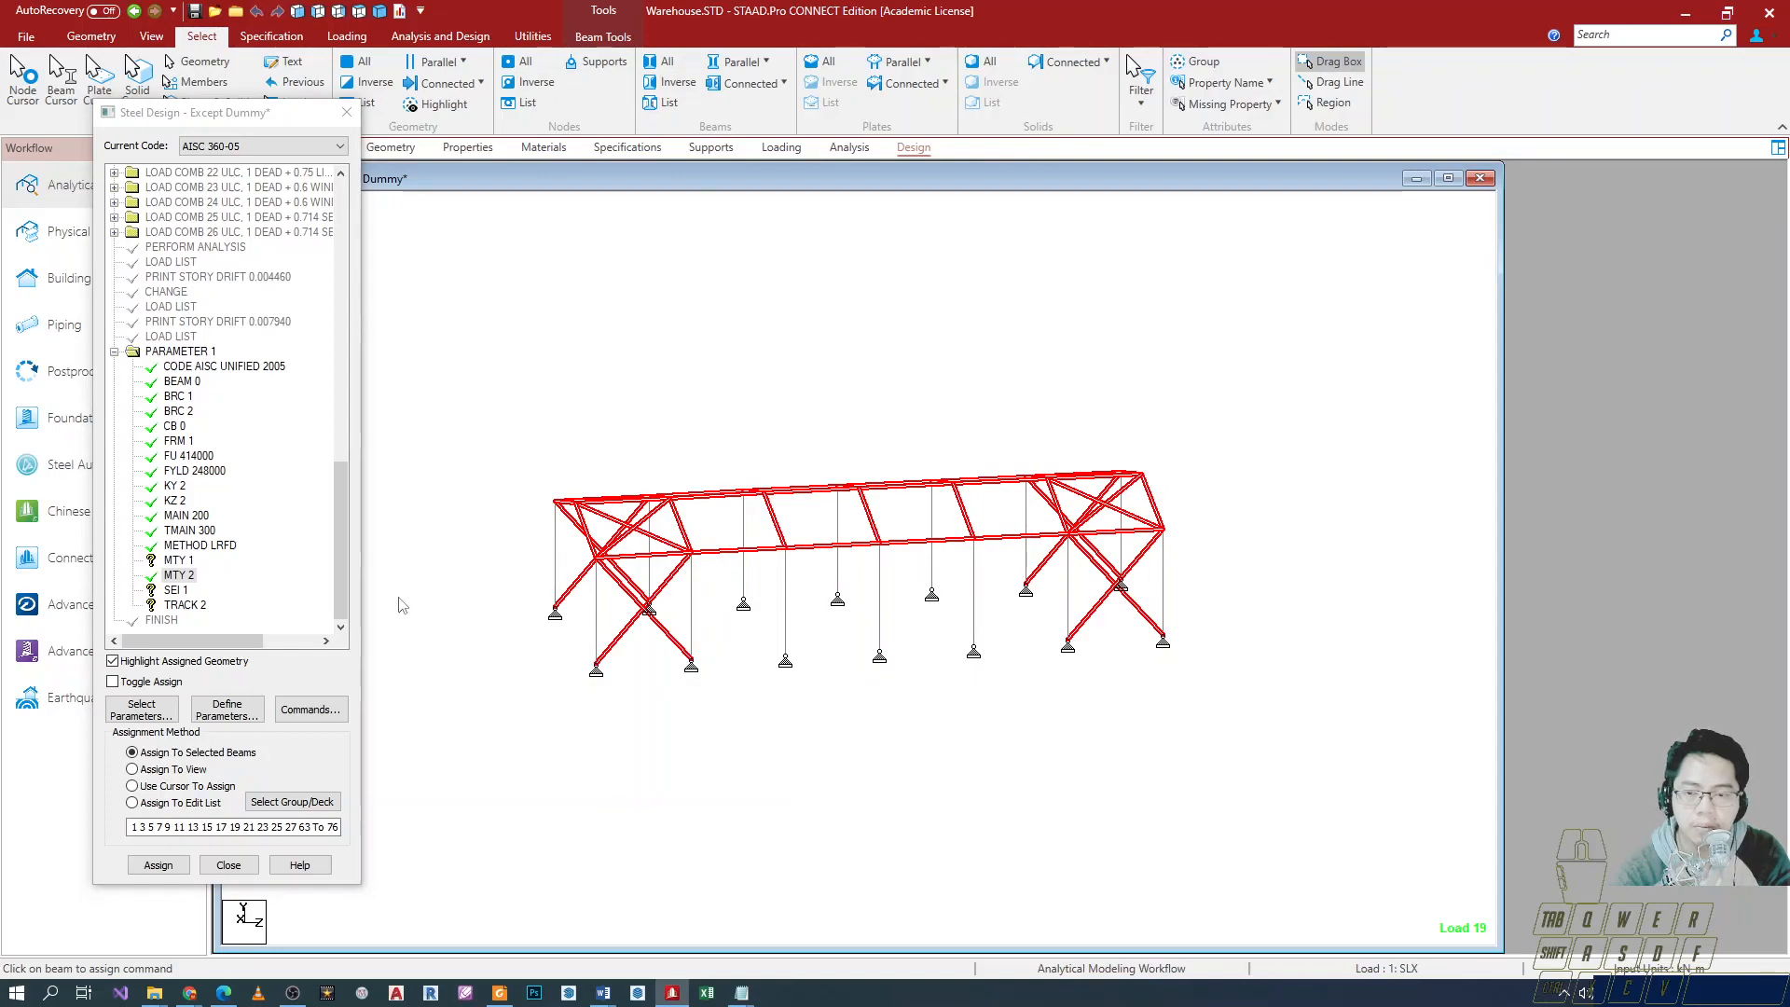
left_click(178, 561)
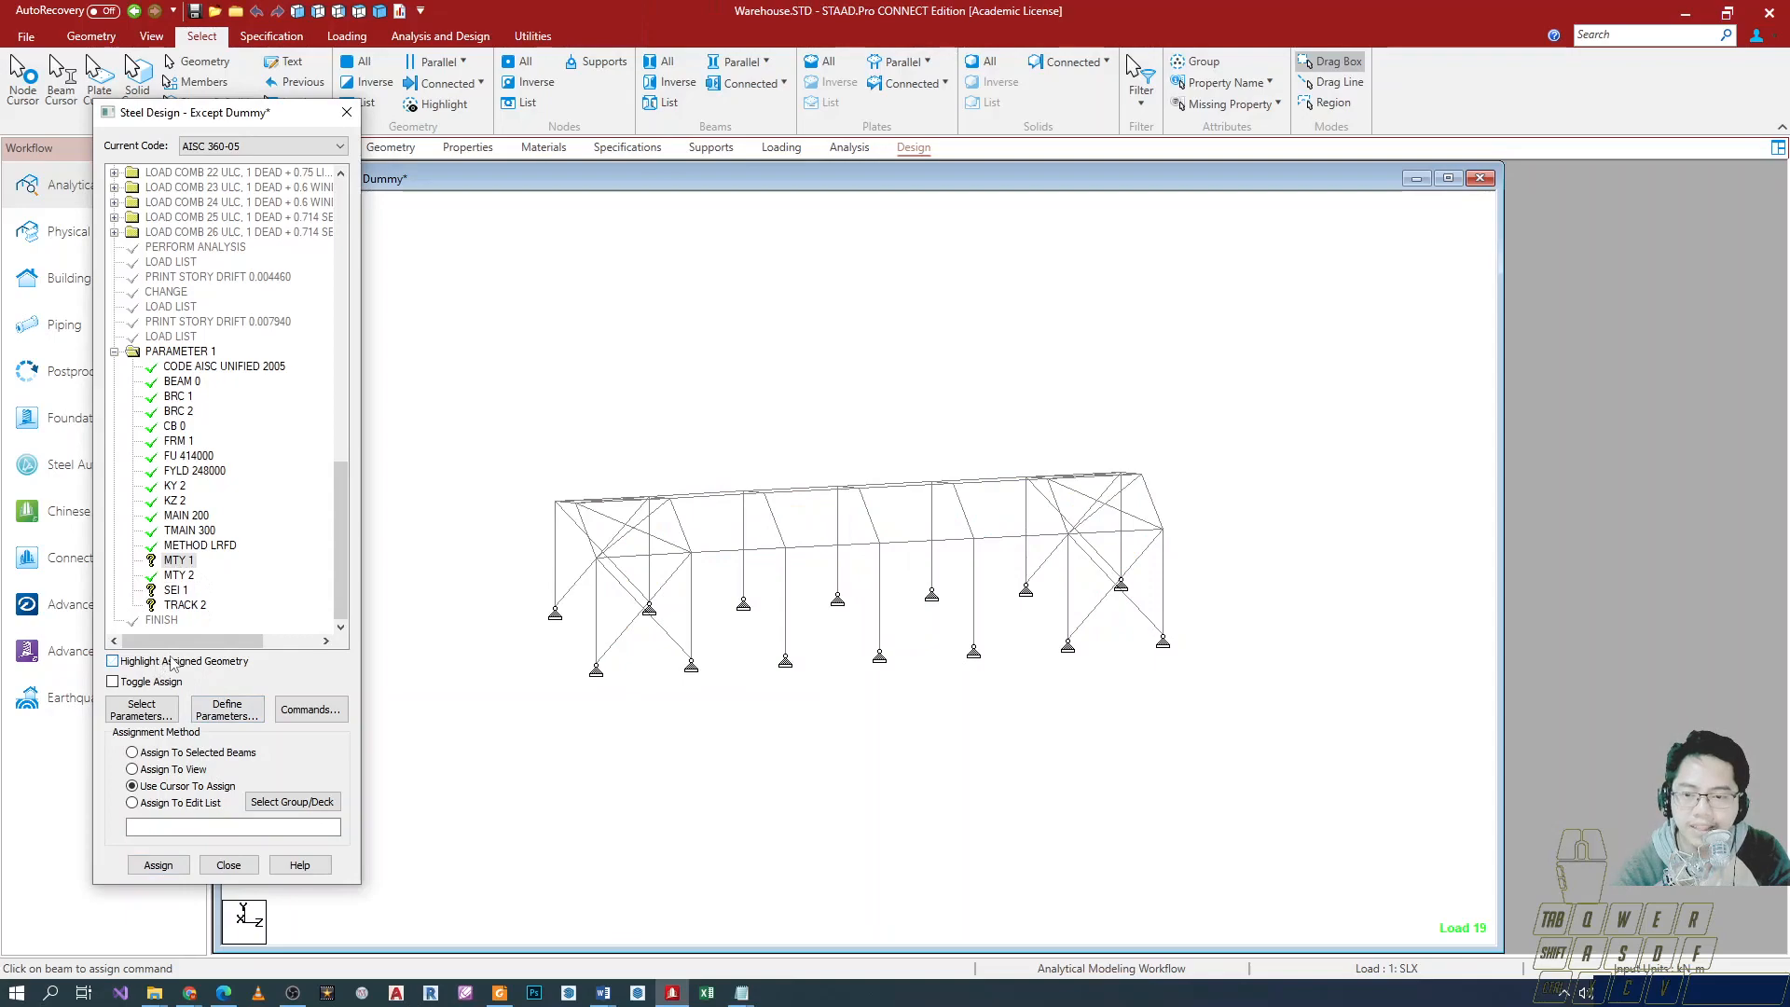
left_click(741, 63)
left_click(720, 109)
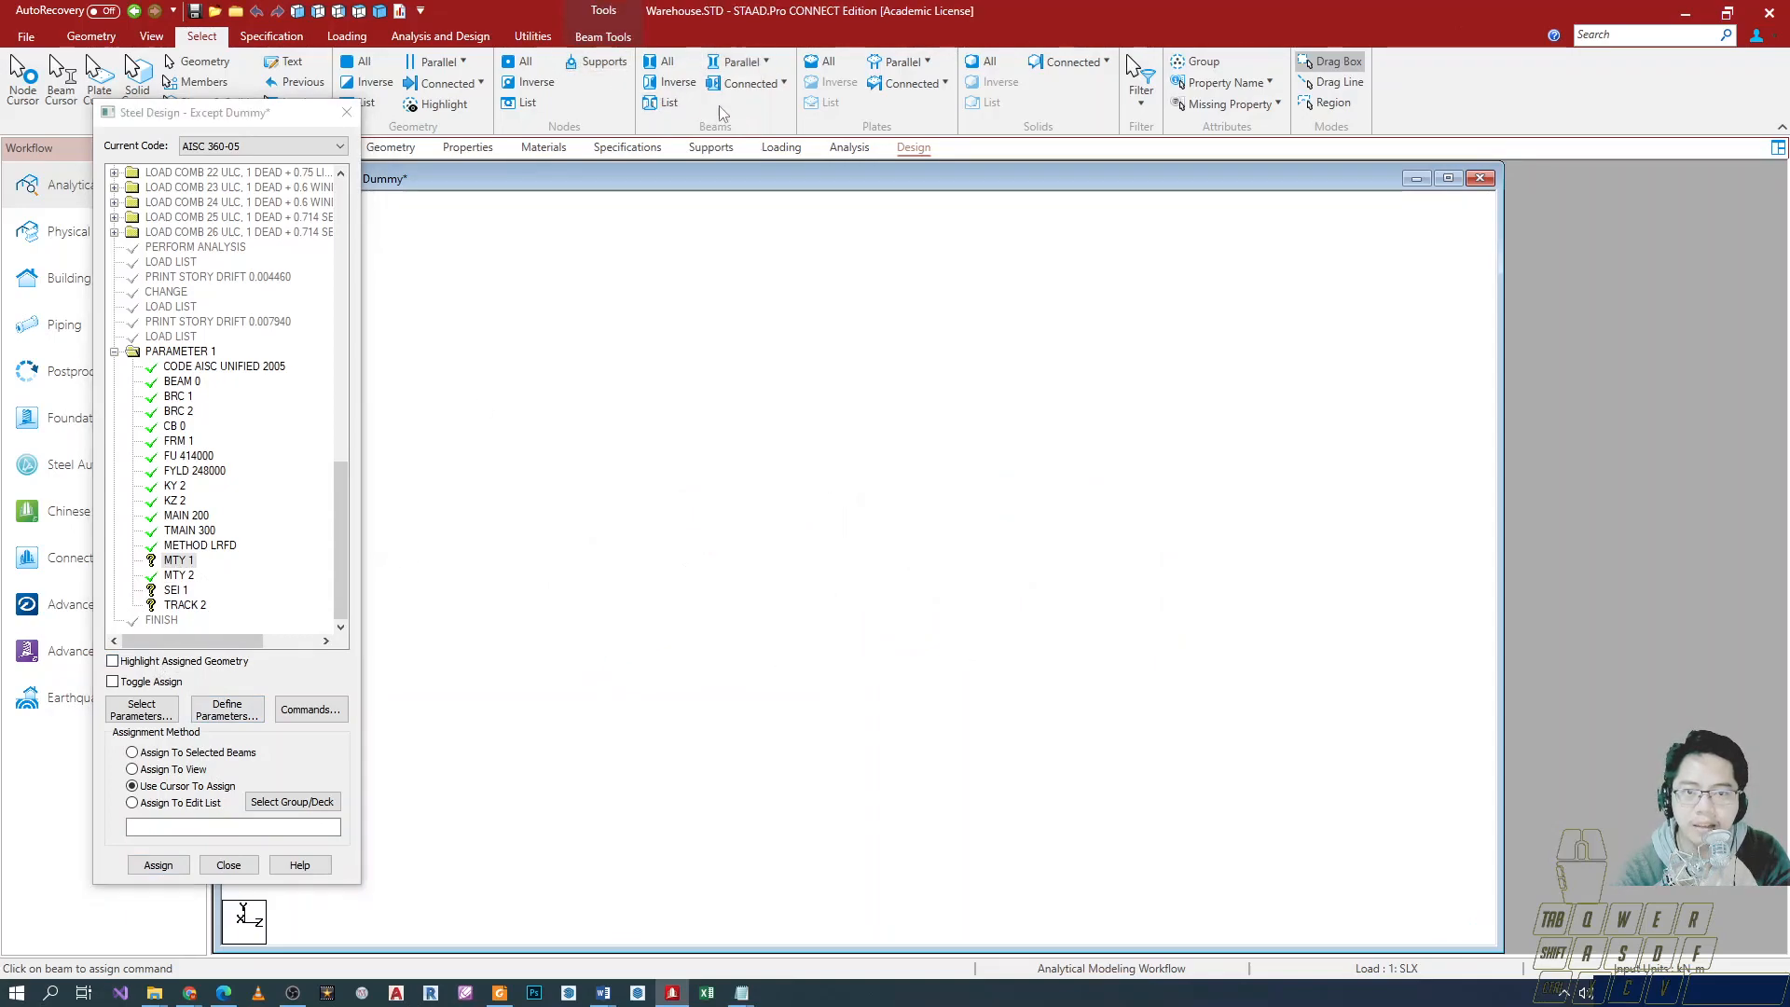
left_click(670, 82)
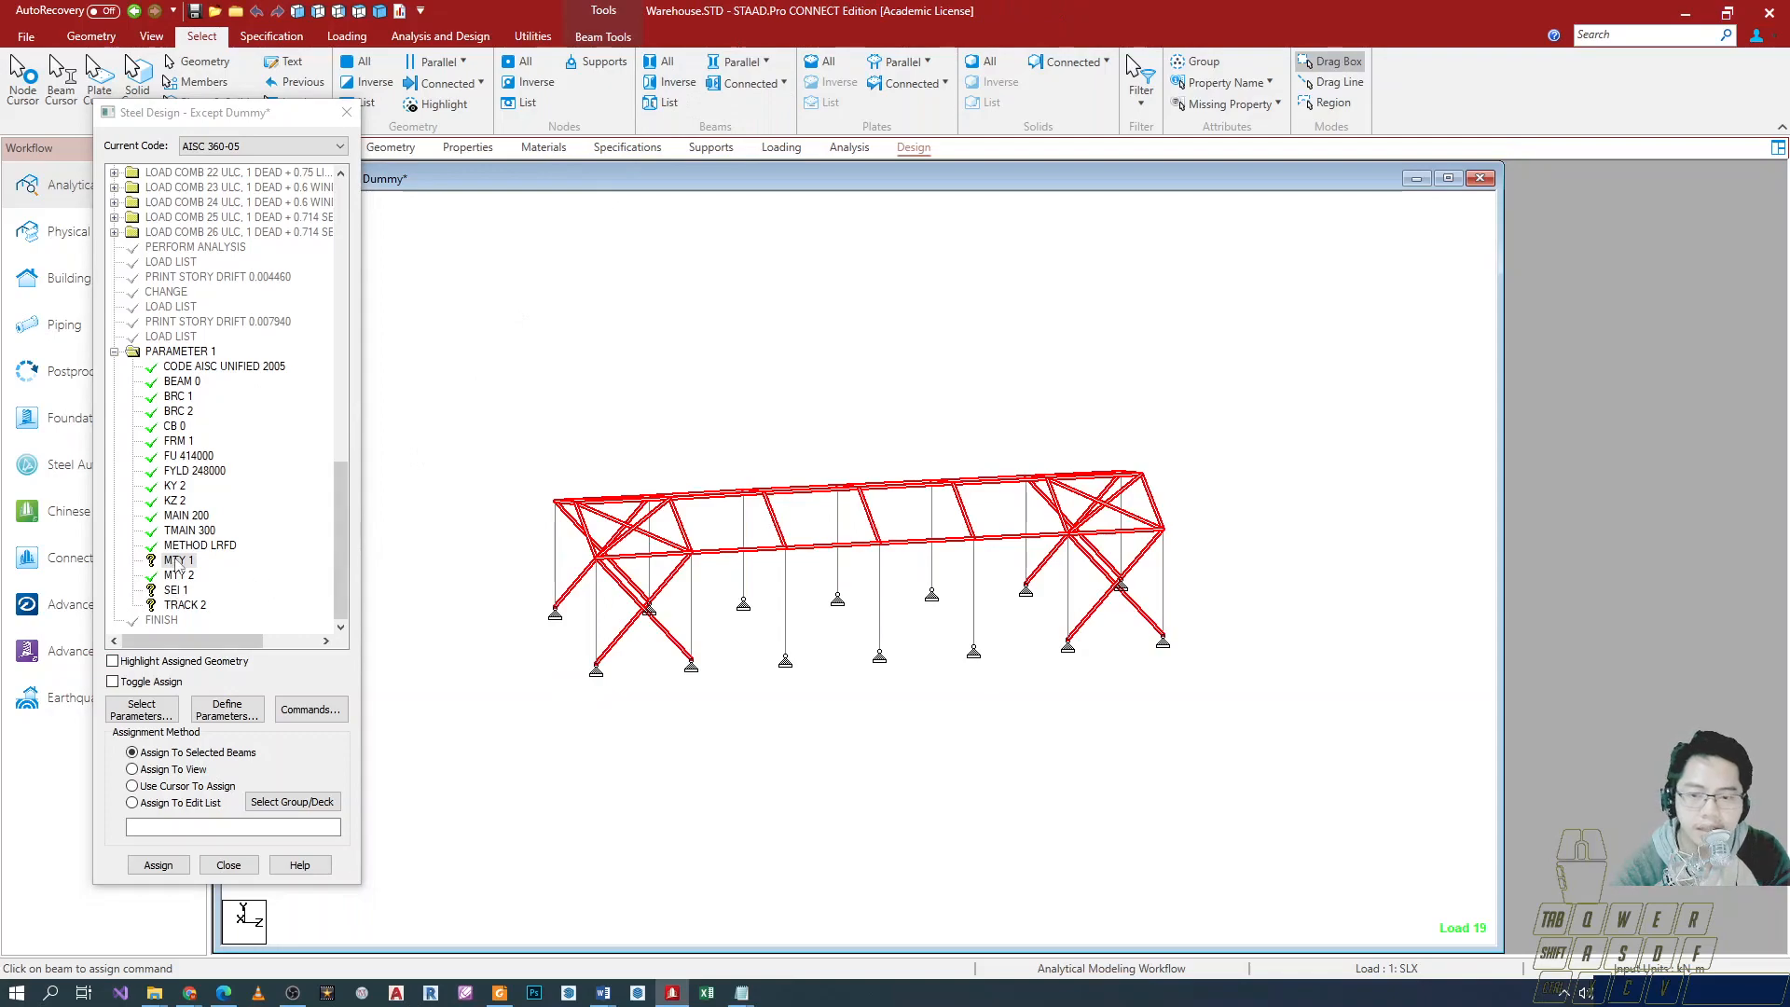
left_click_drag(138, 544, 206, 571, "ctrl")
key("Escape")
left_click(158, 865)
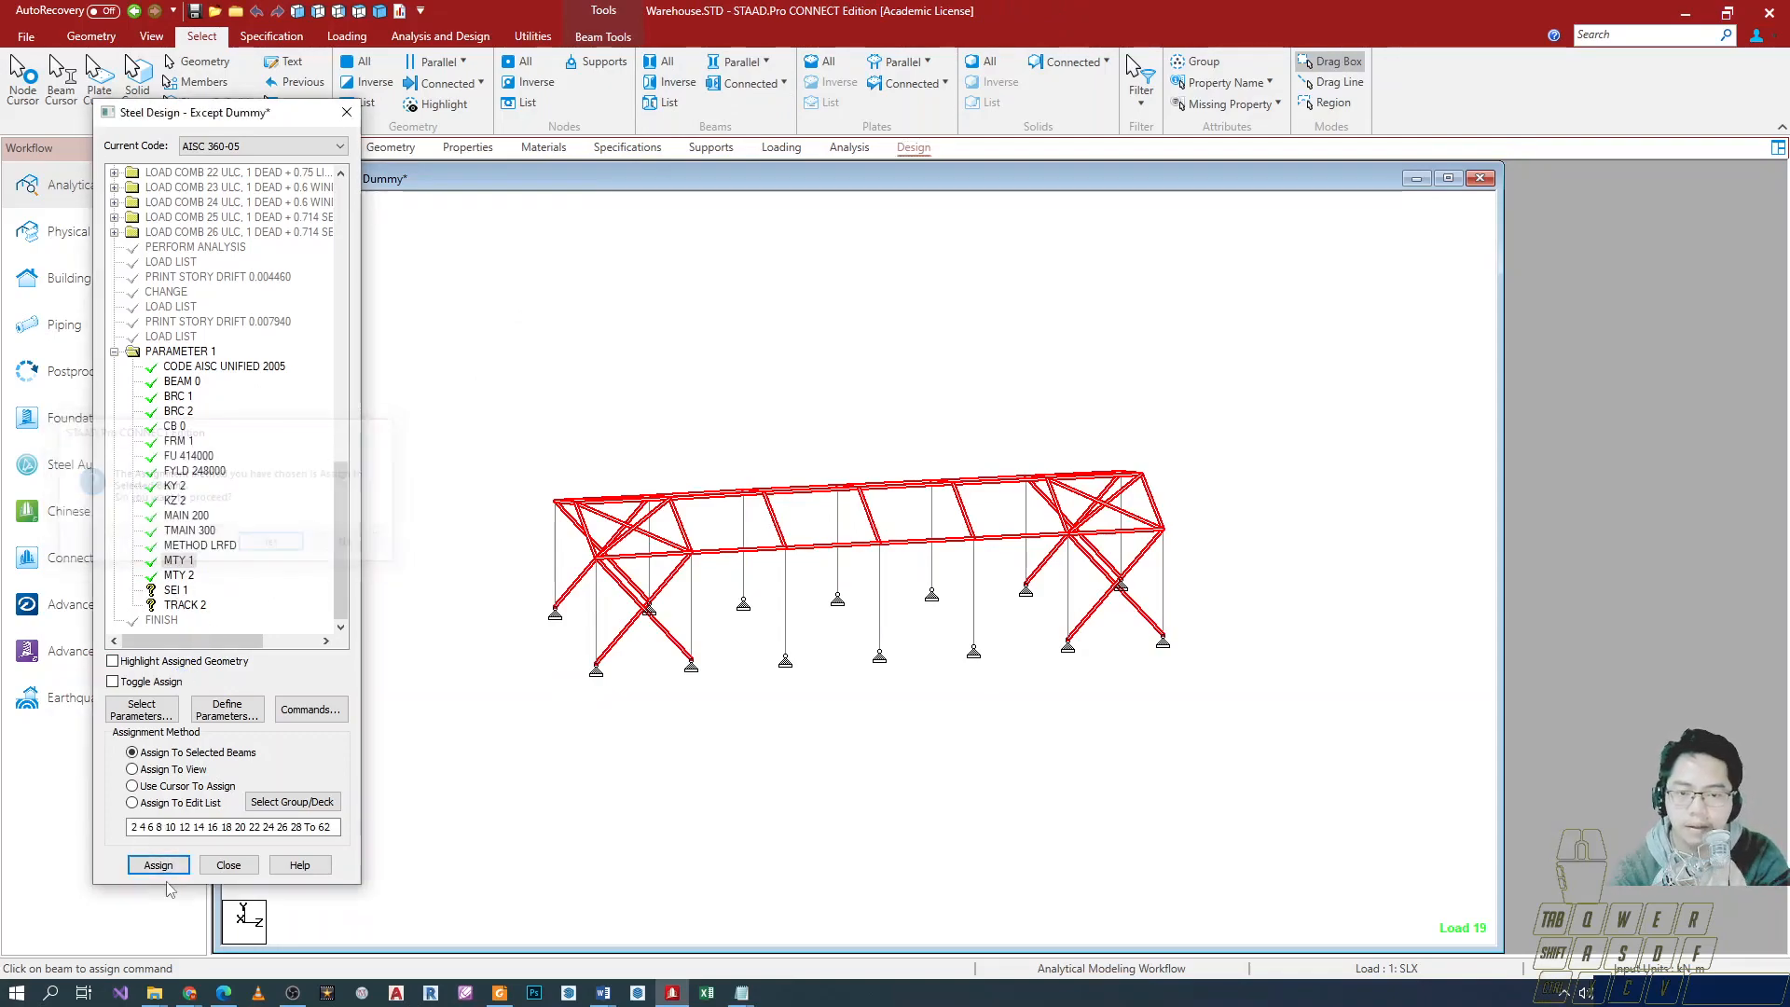
Check the seismic provision option of the SEI 1 parameter and assign SEI 1 to all members in the view.
double_click(168, 590)
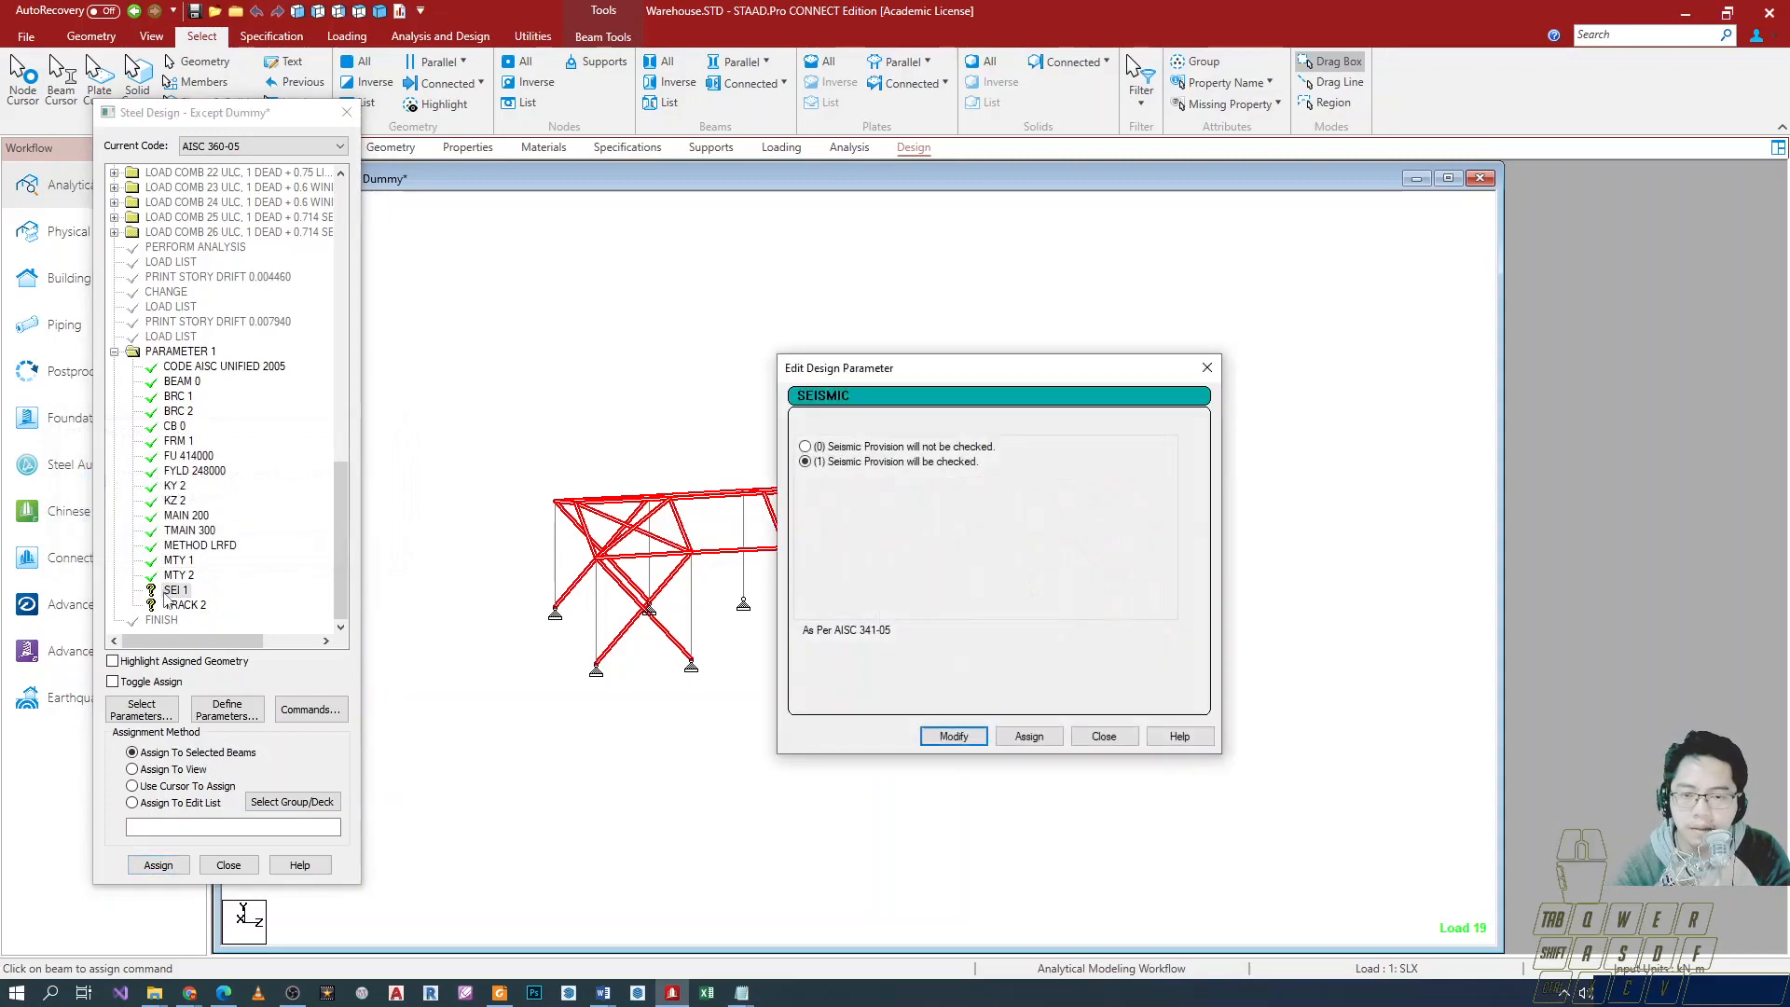
left_click(1207, 367)
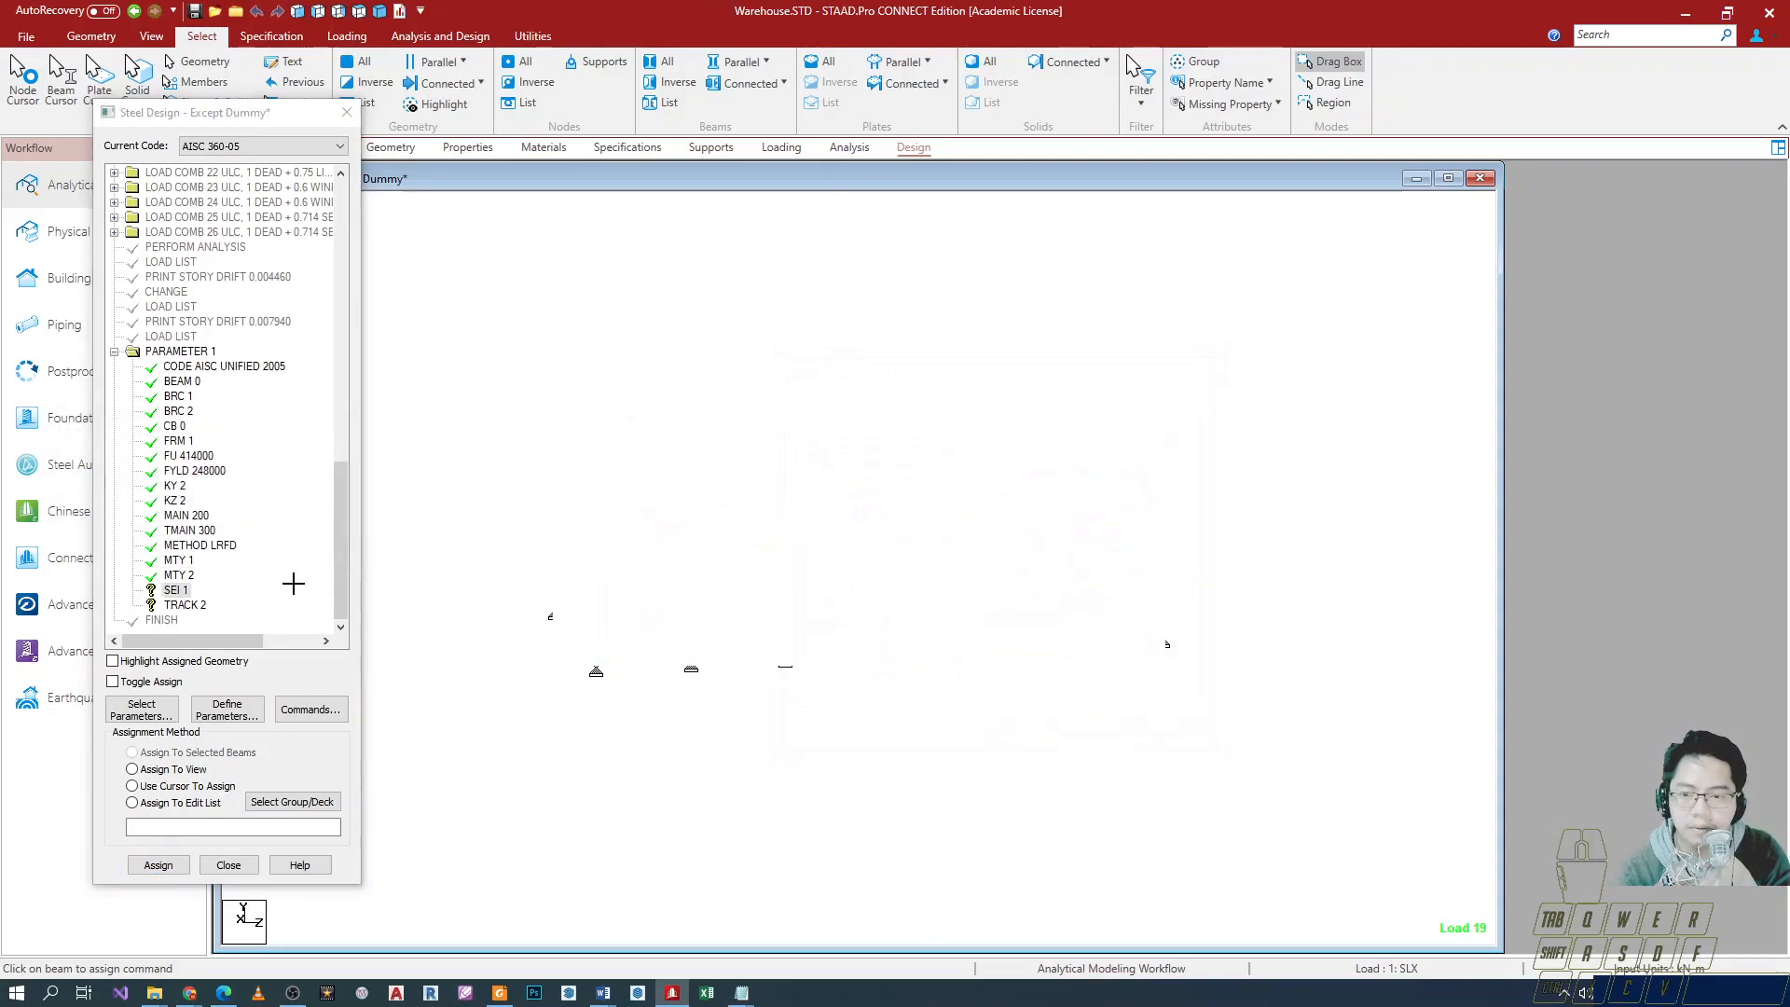
left_click(168, 770)
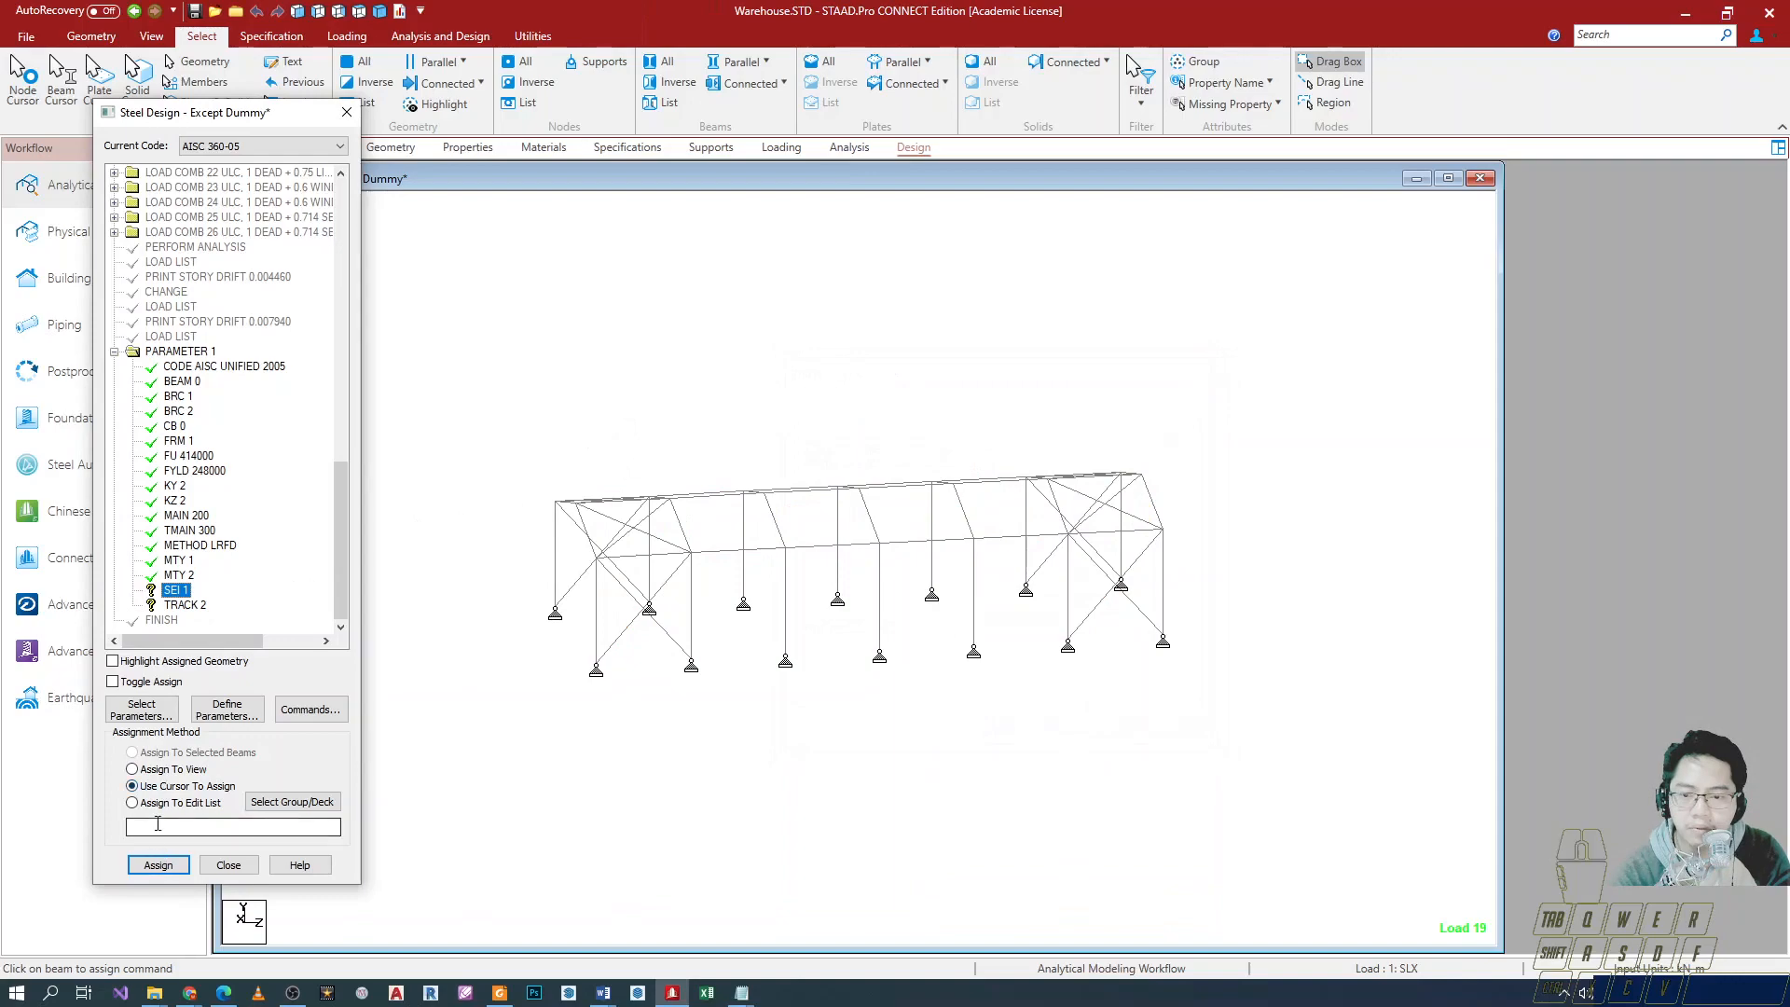
left_click(159, 864)
key("Return")
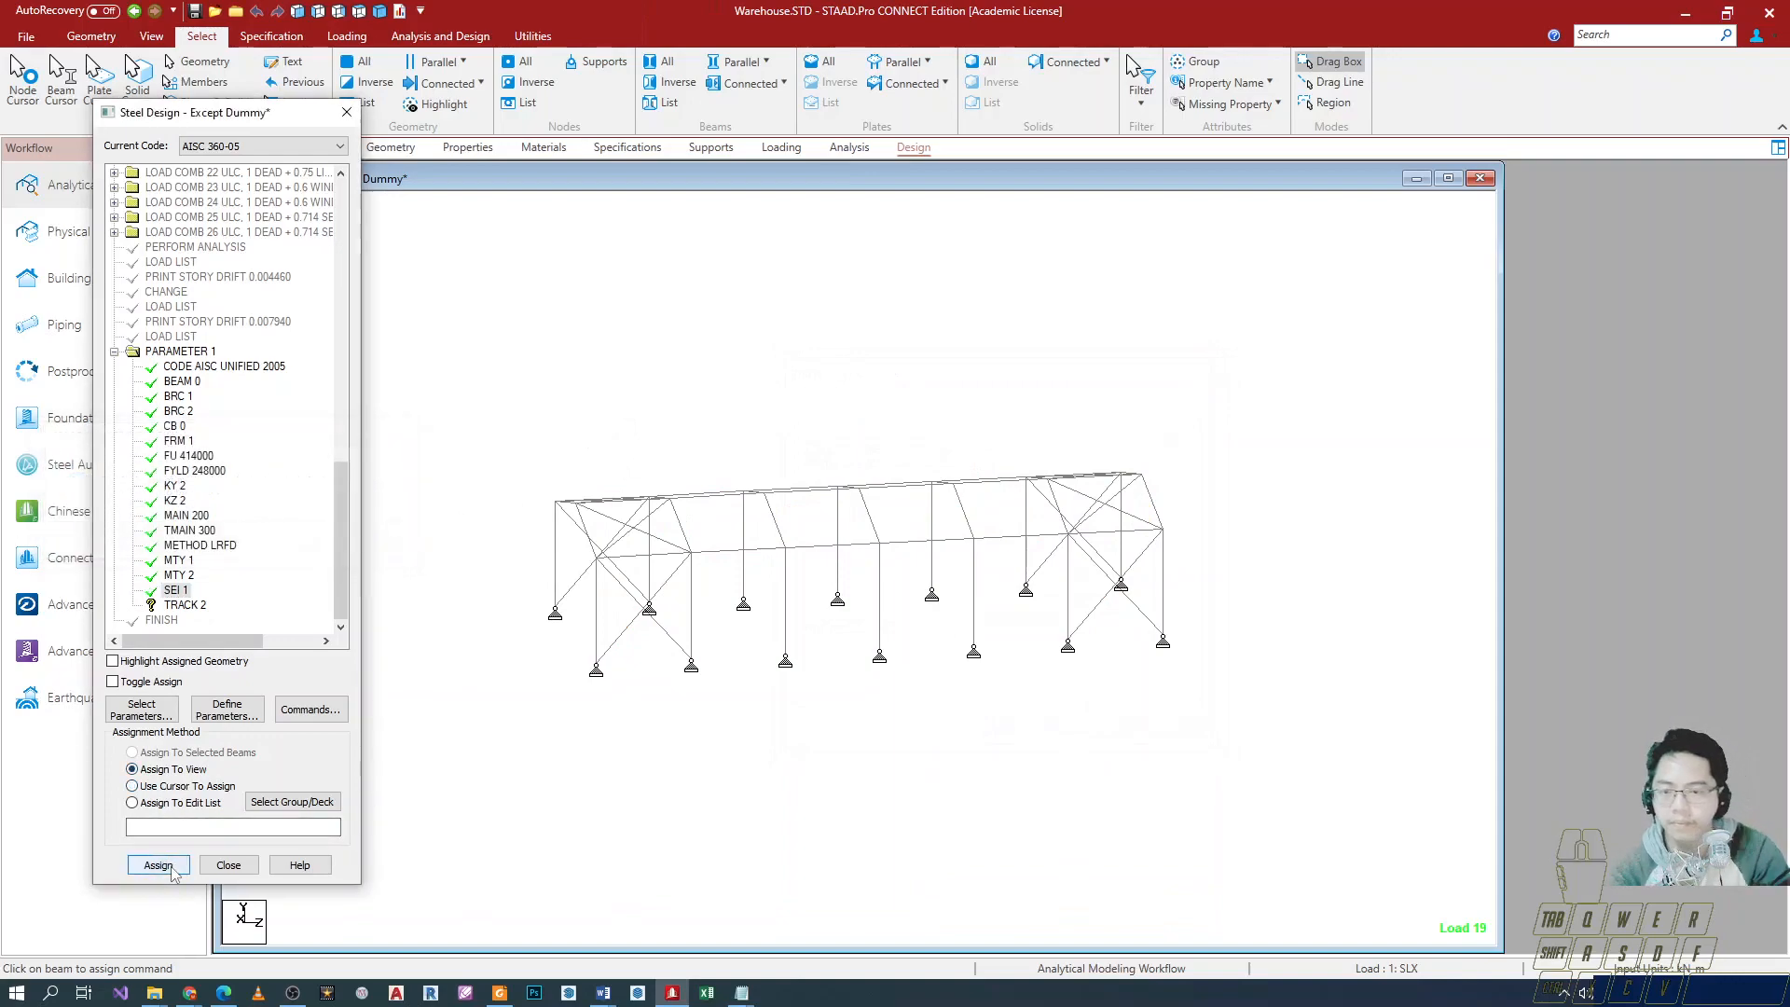
Select only the front corner column, member 75, and assign the TRACK 2 parameter to it.
left_click(173, 604)
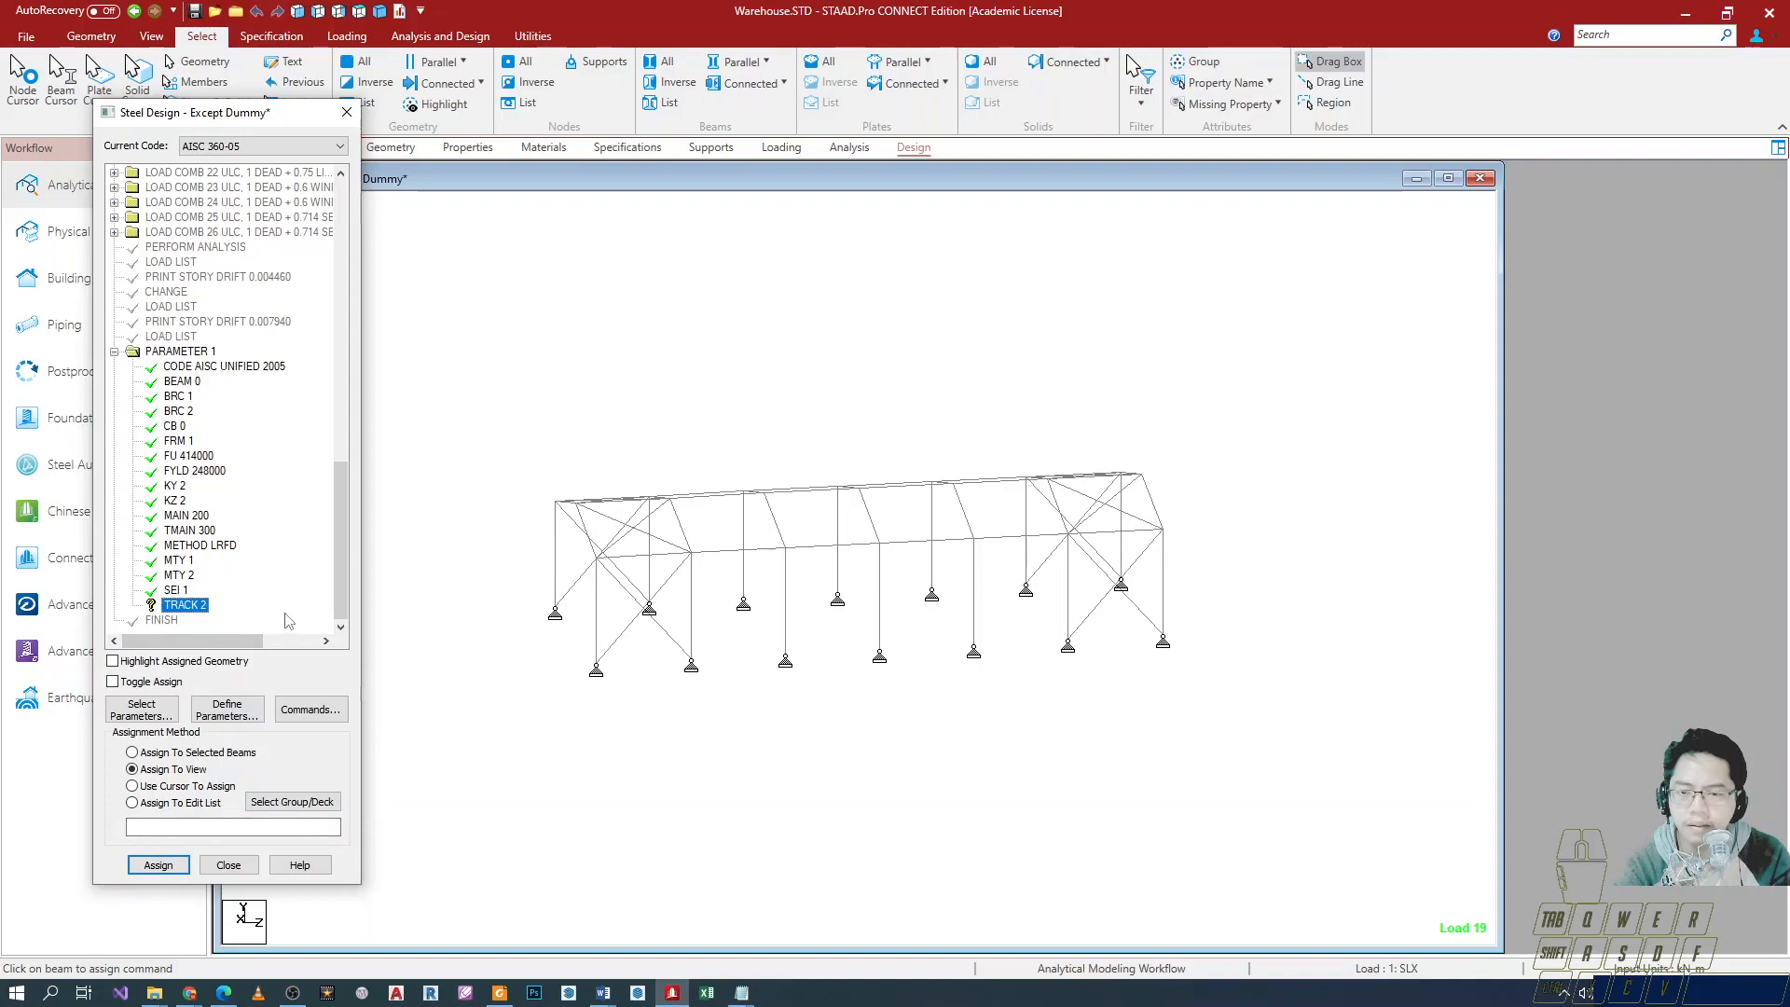
left_click(596, 623)
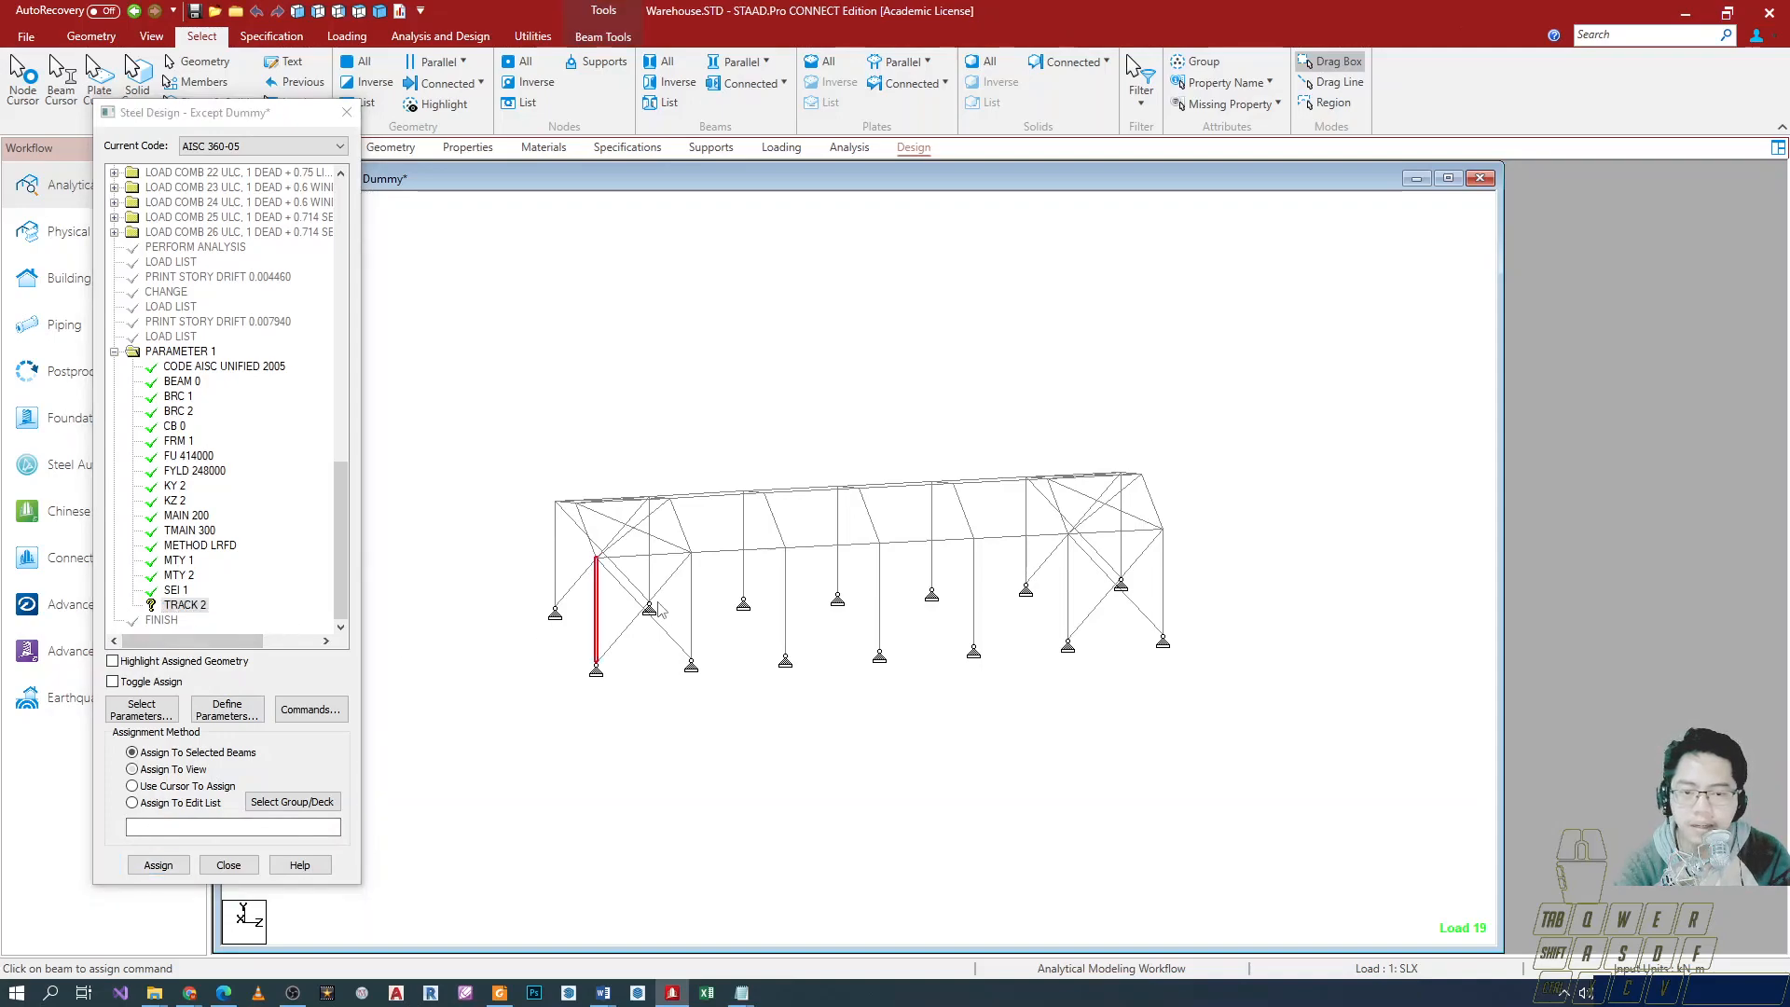
left_click(204, 607)
left_click(155, 862)
key("Return")
left_click(591, 629)
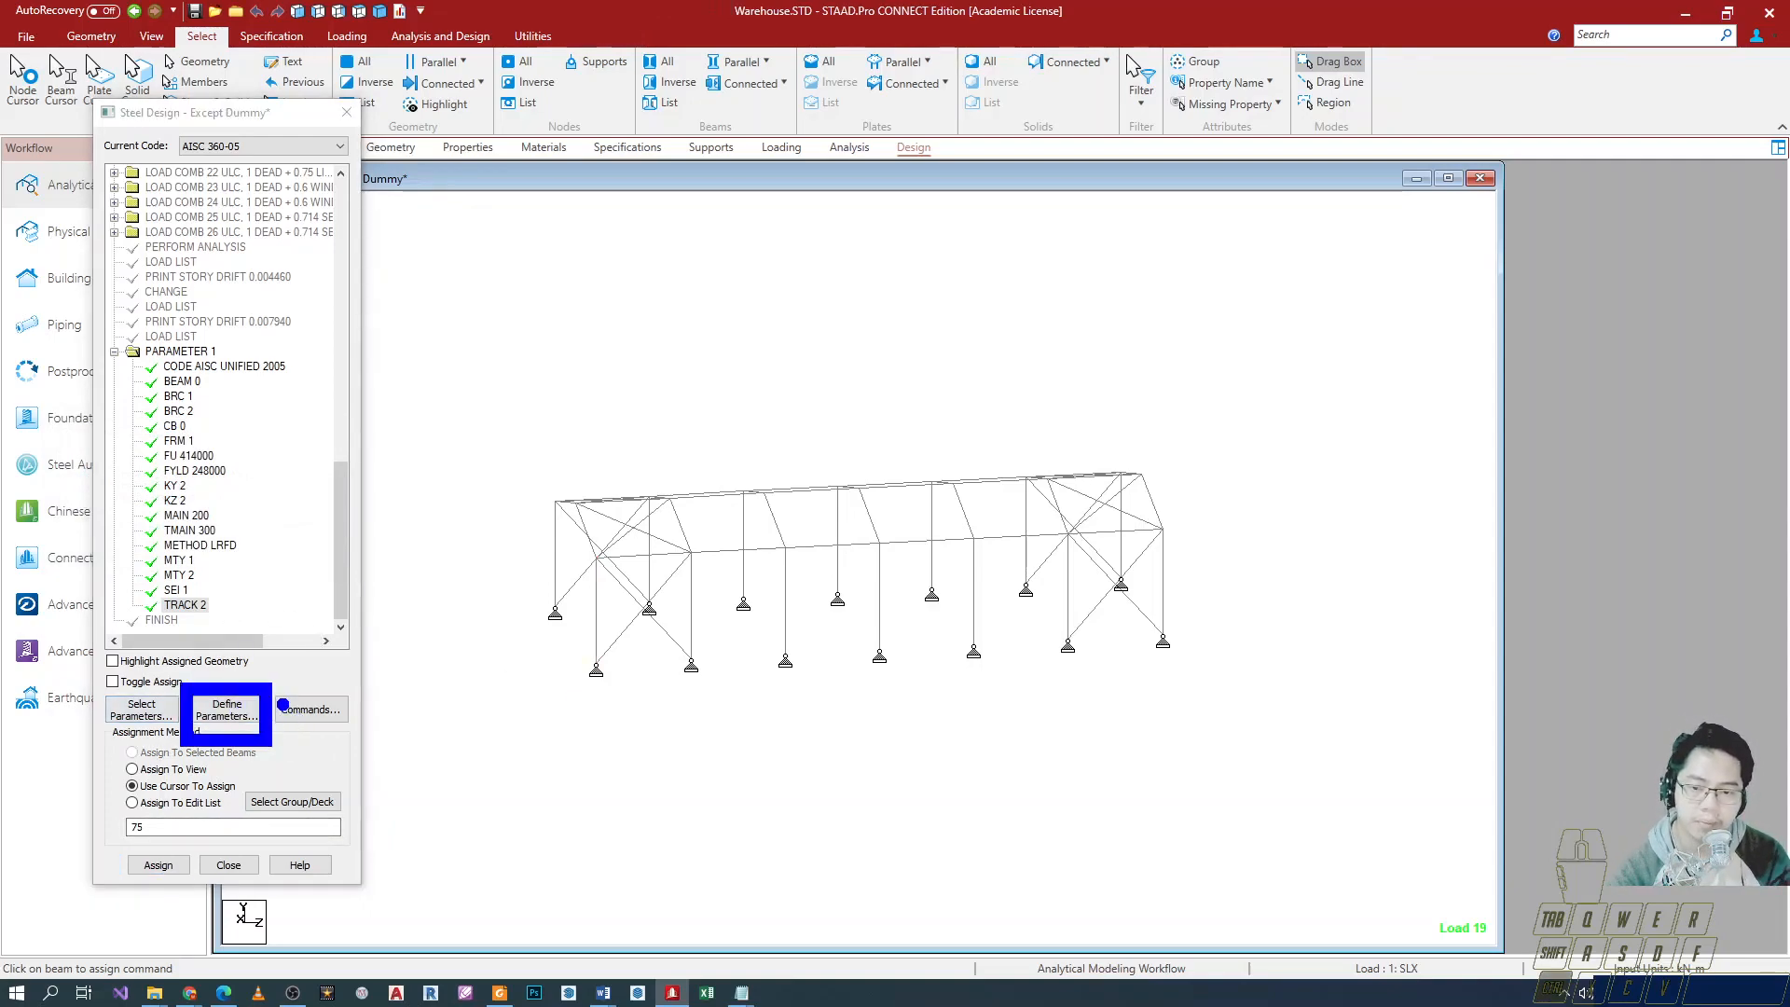
Add the CHECK CODE design command and assign it to all members in the view.
left_click(309, 714)
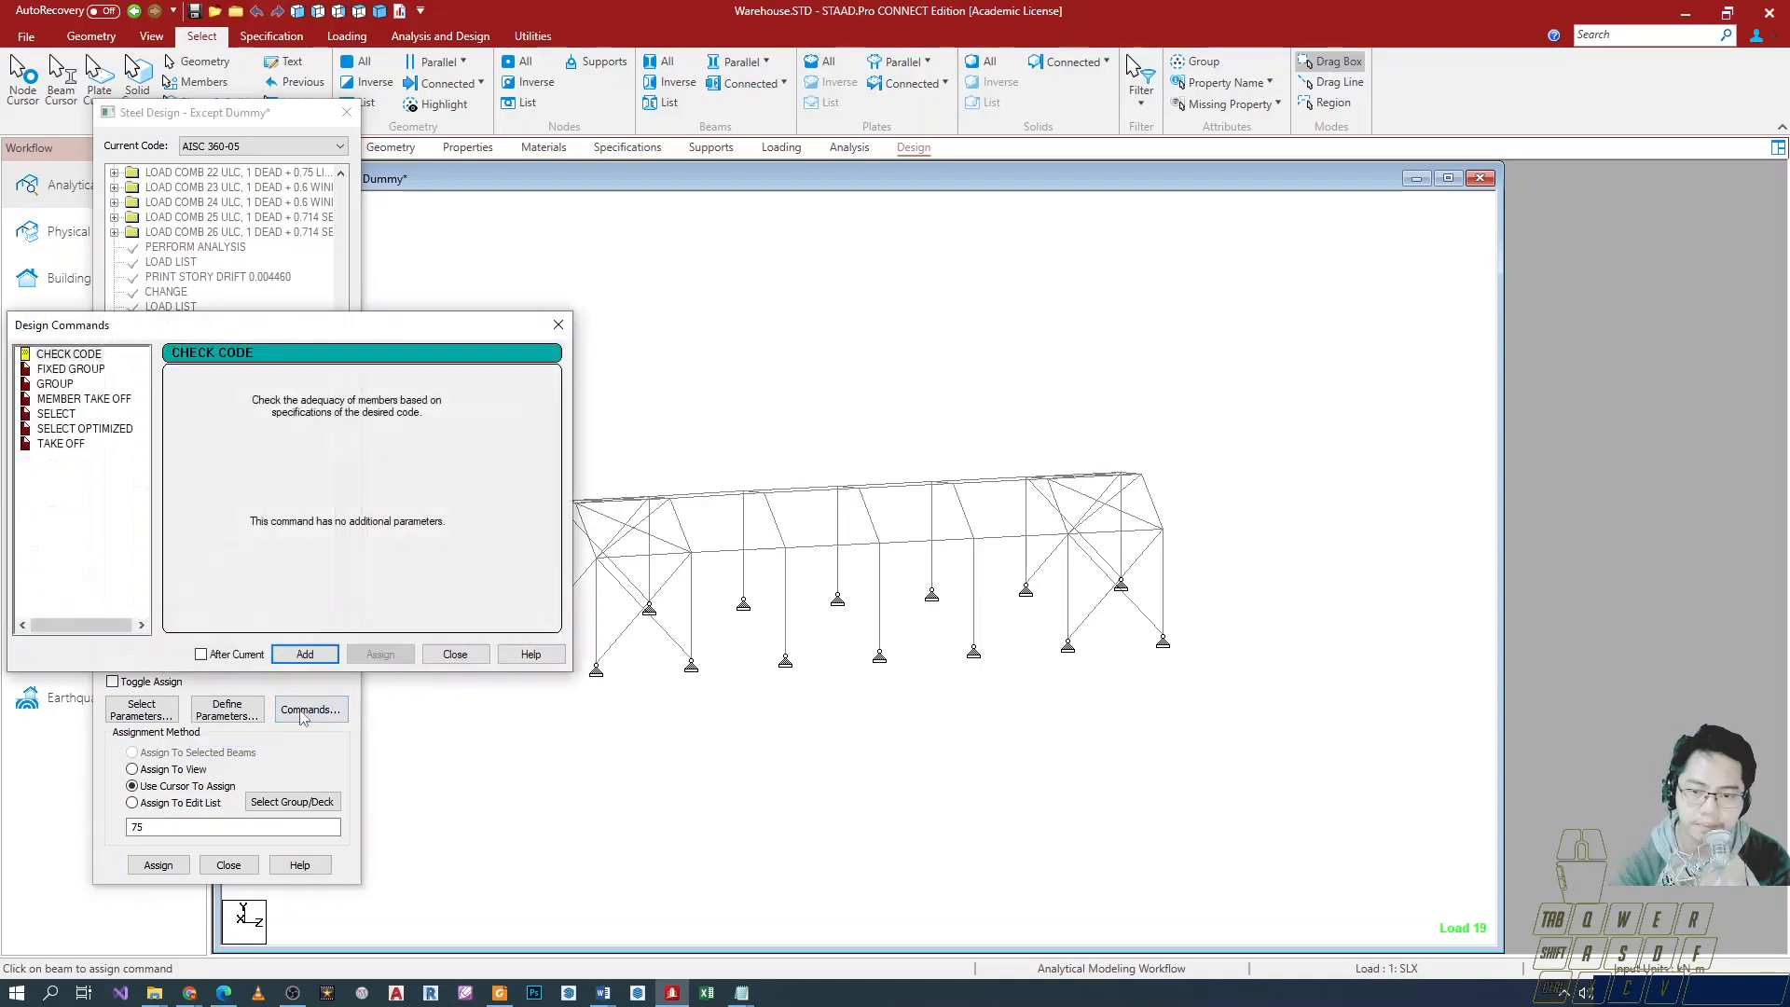
left_click_drag(340, 341, 642, 287)
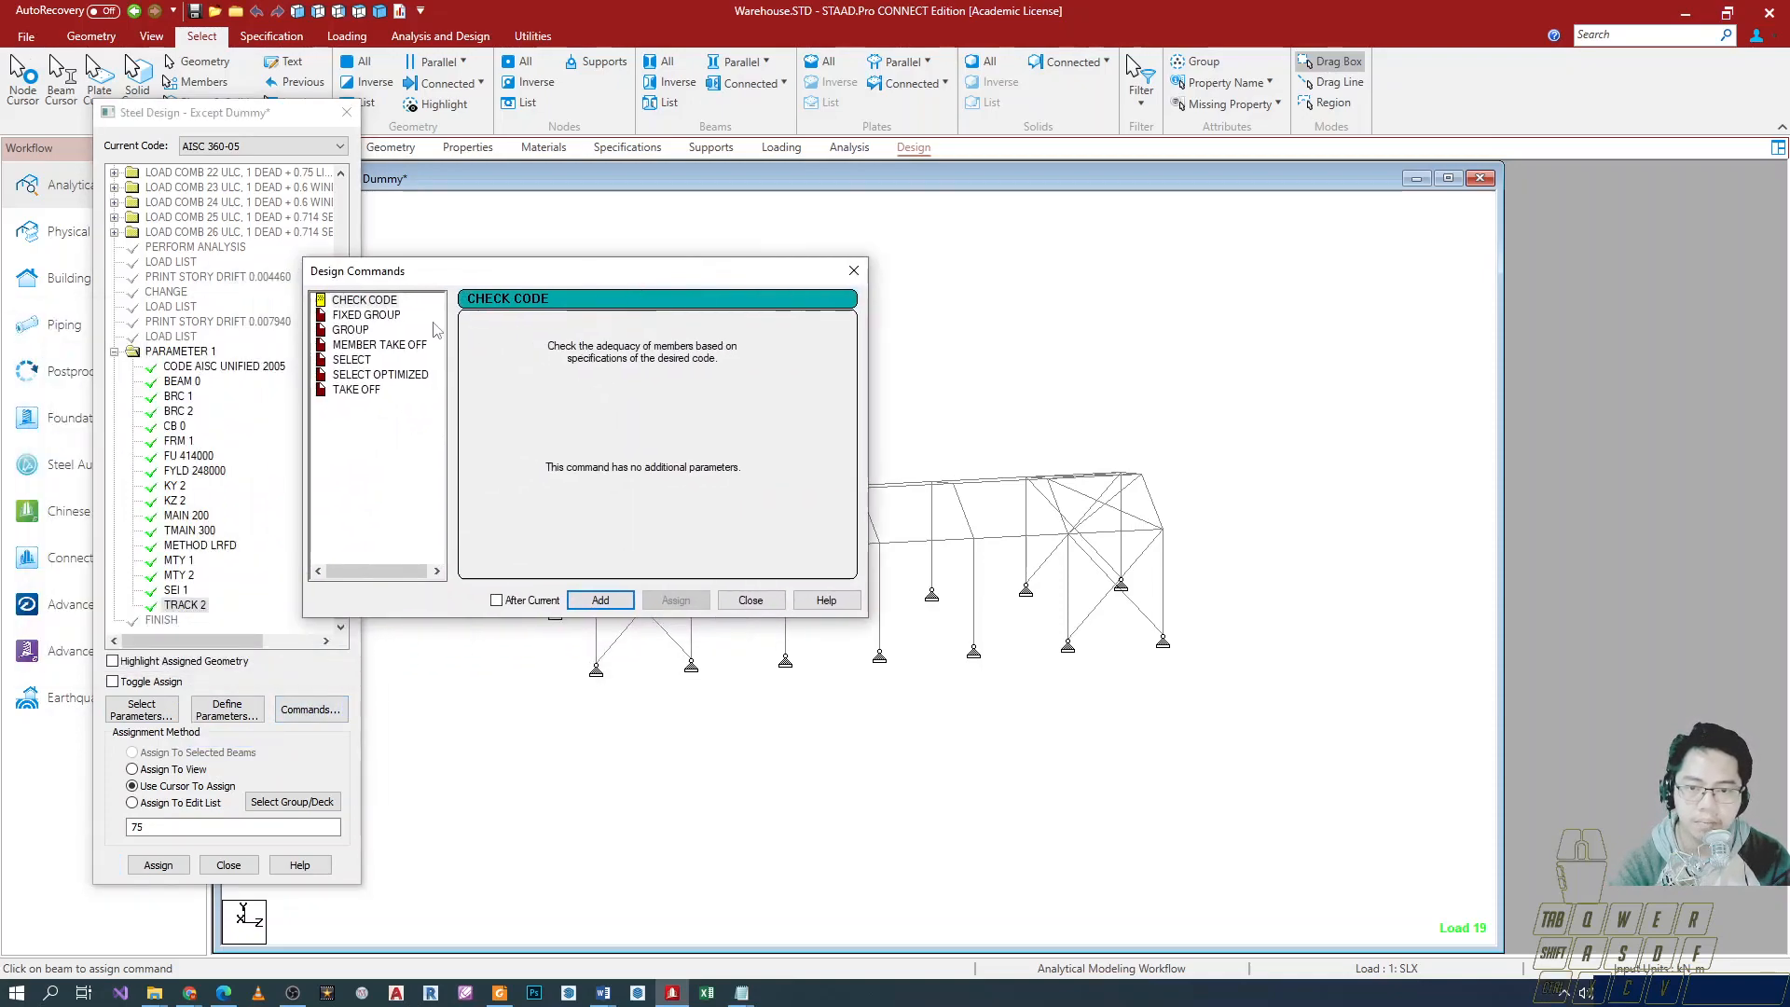
left_click(386, 303)
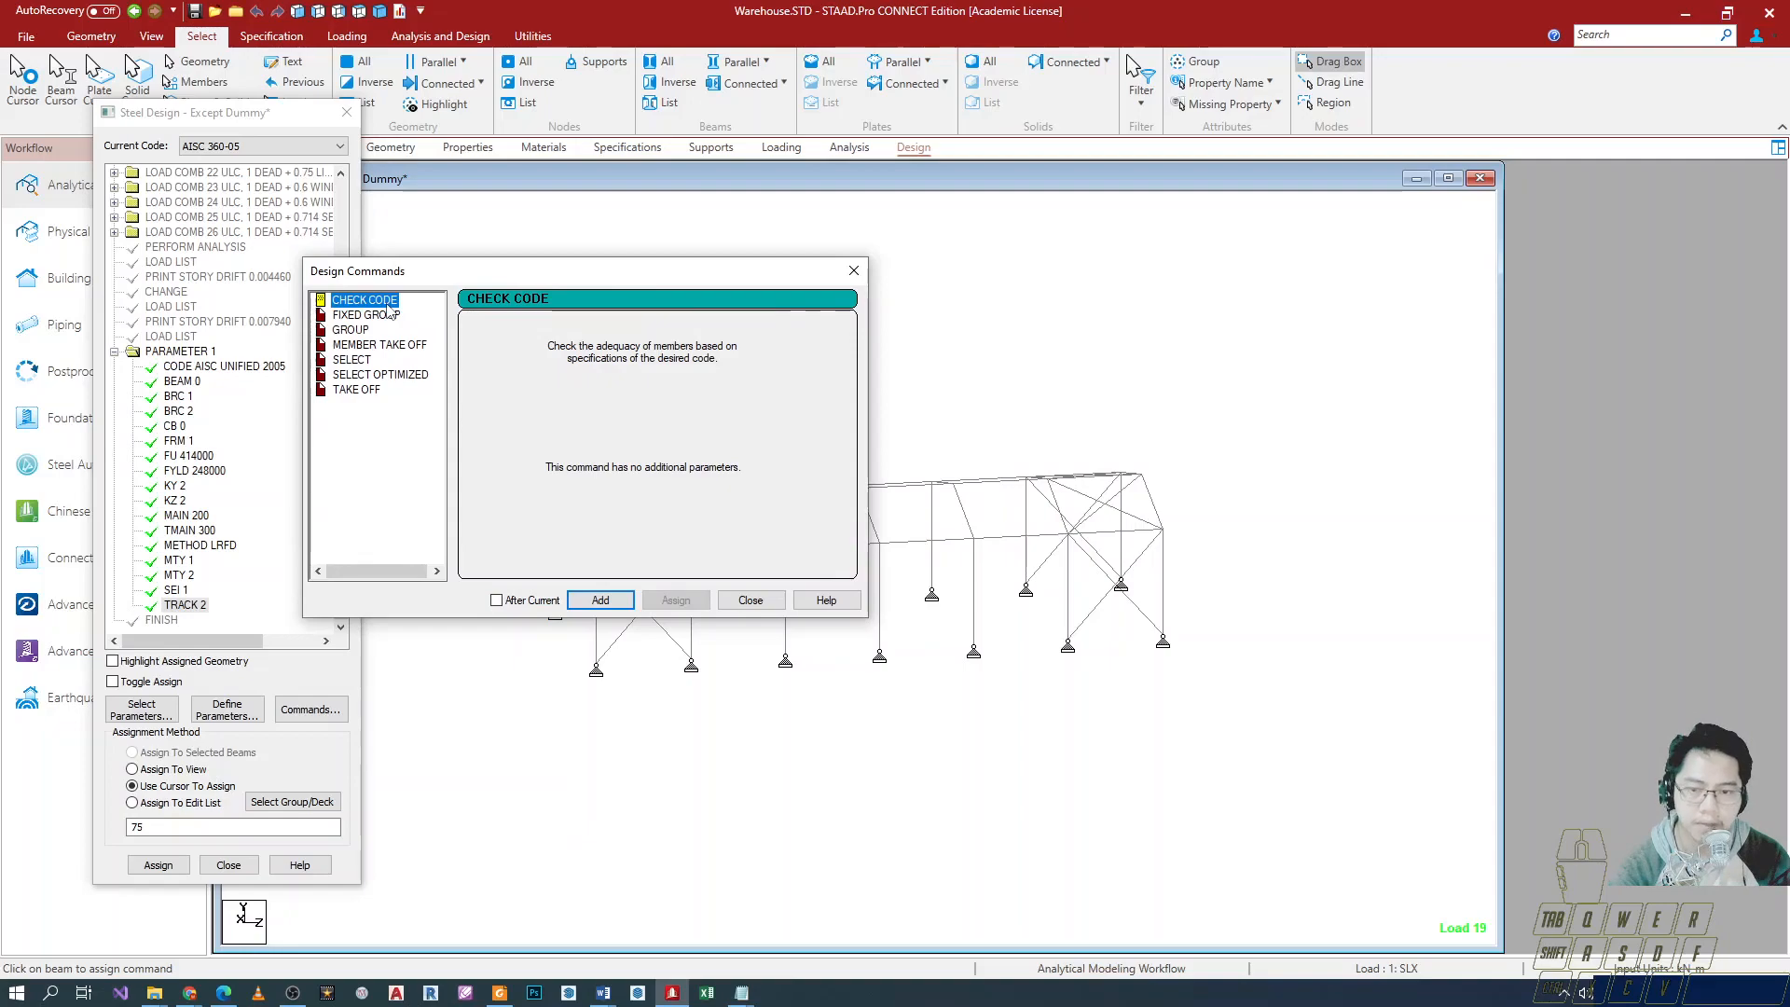
left_click(601, 600)
left_click(751, 599)
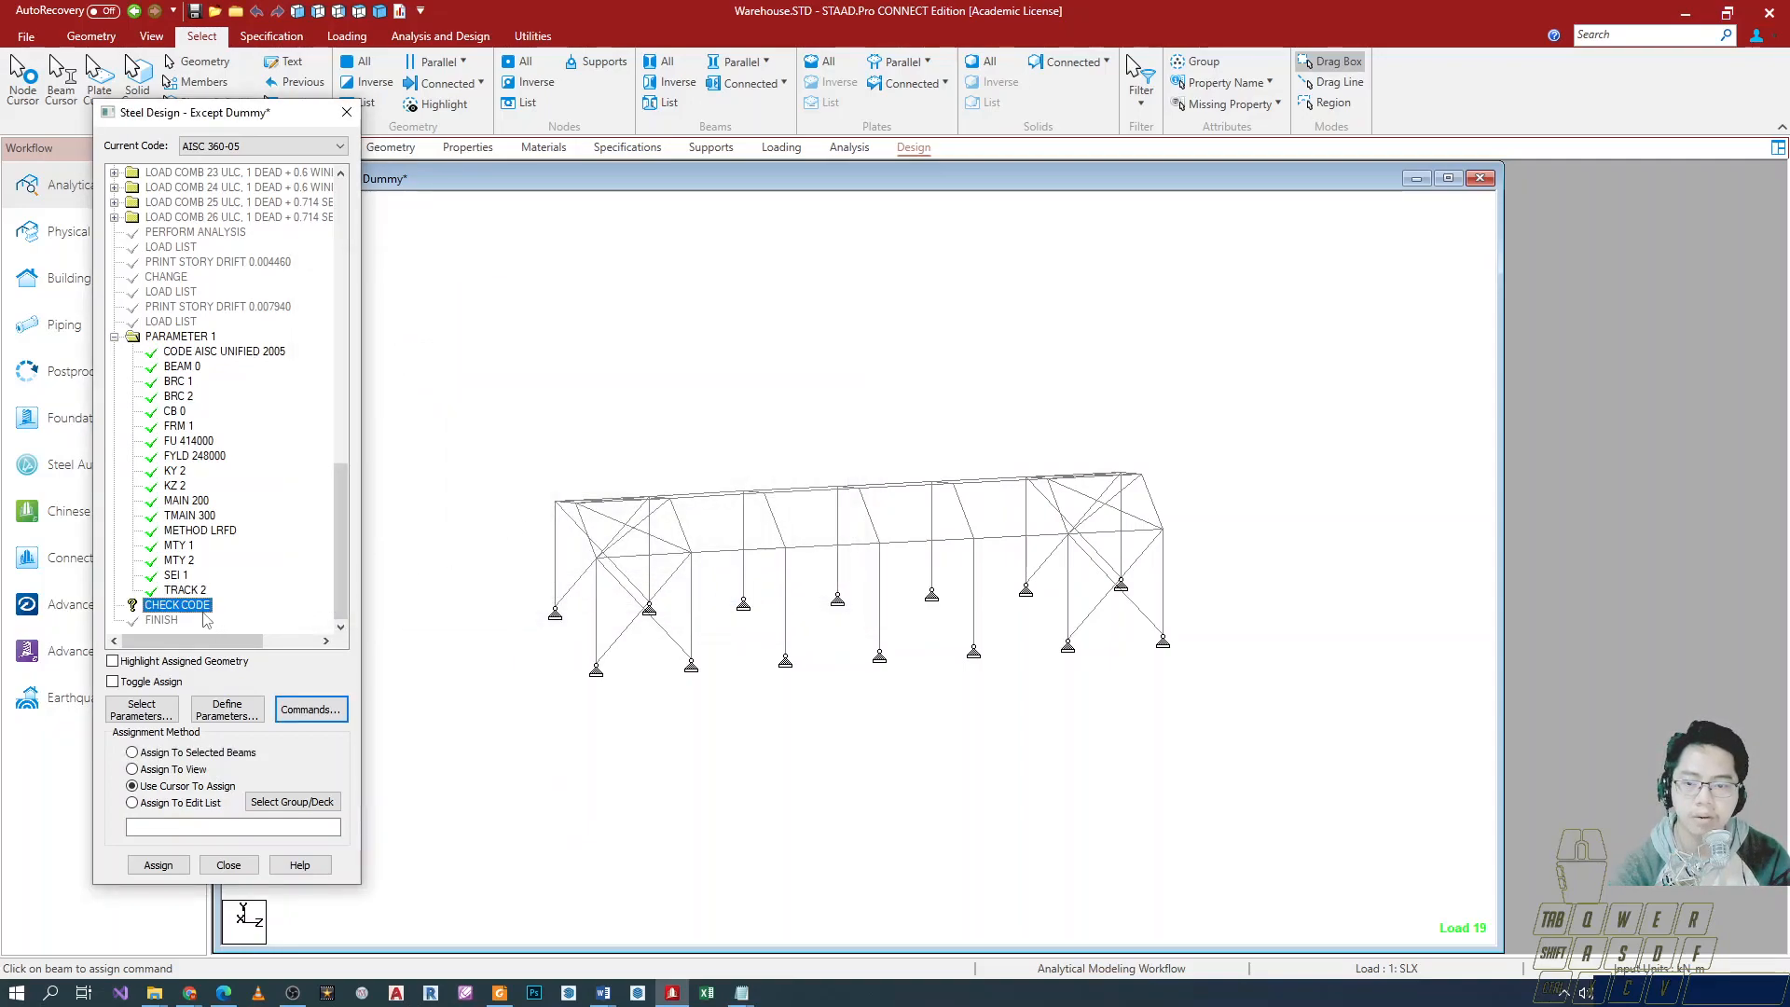
left_click(173, 769)
left_click(158, 865)
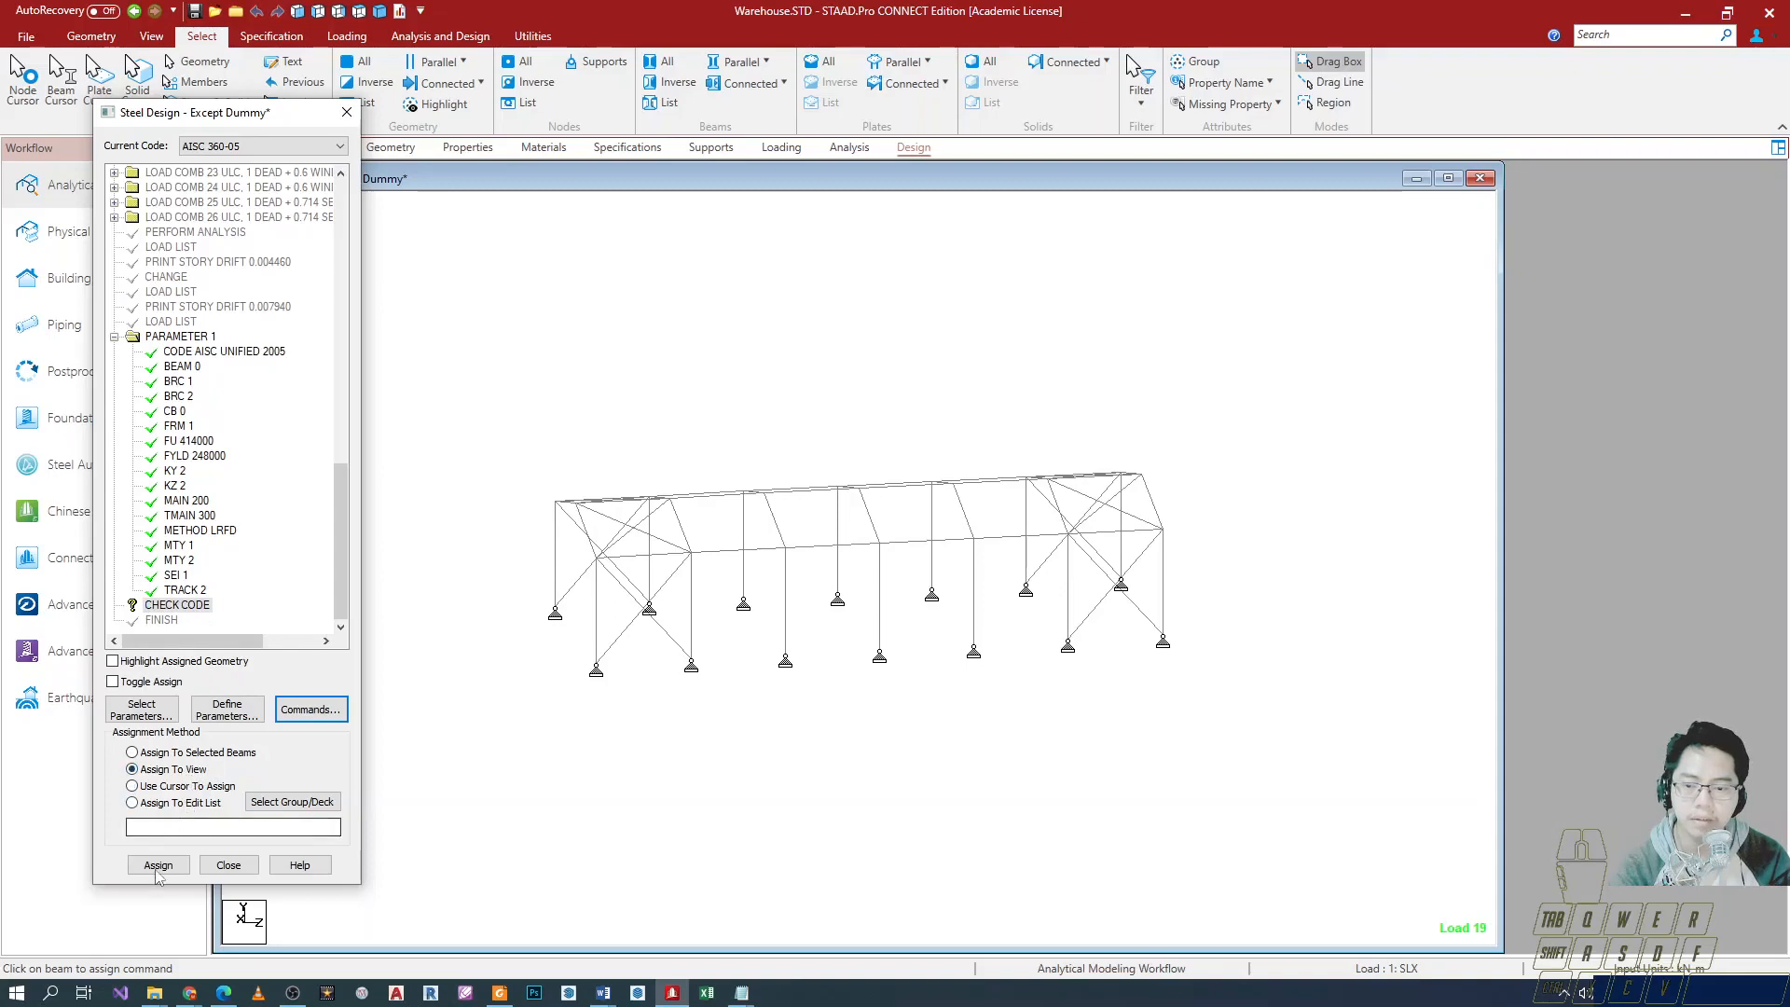
key("Return")
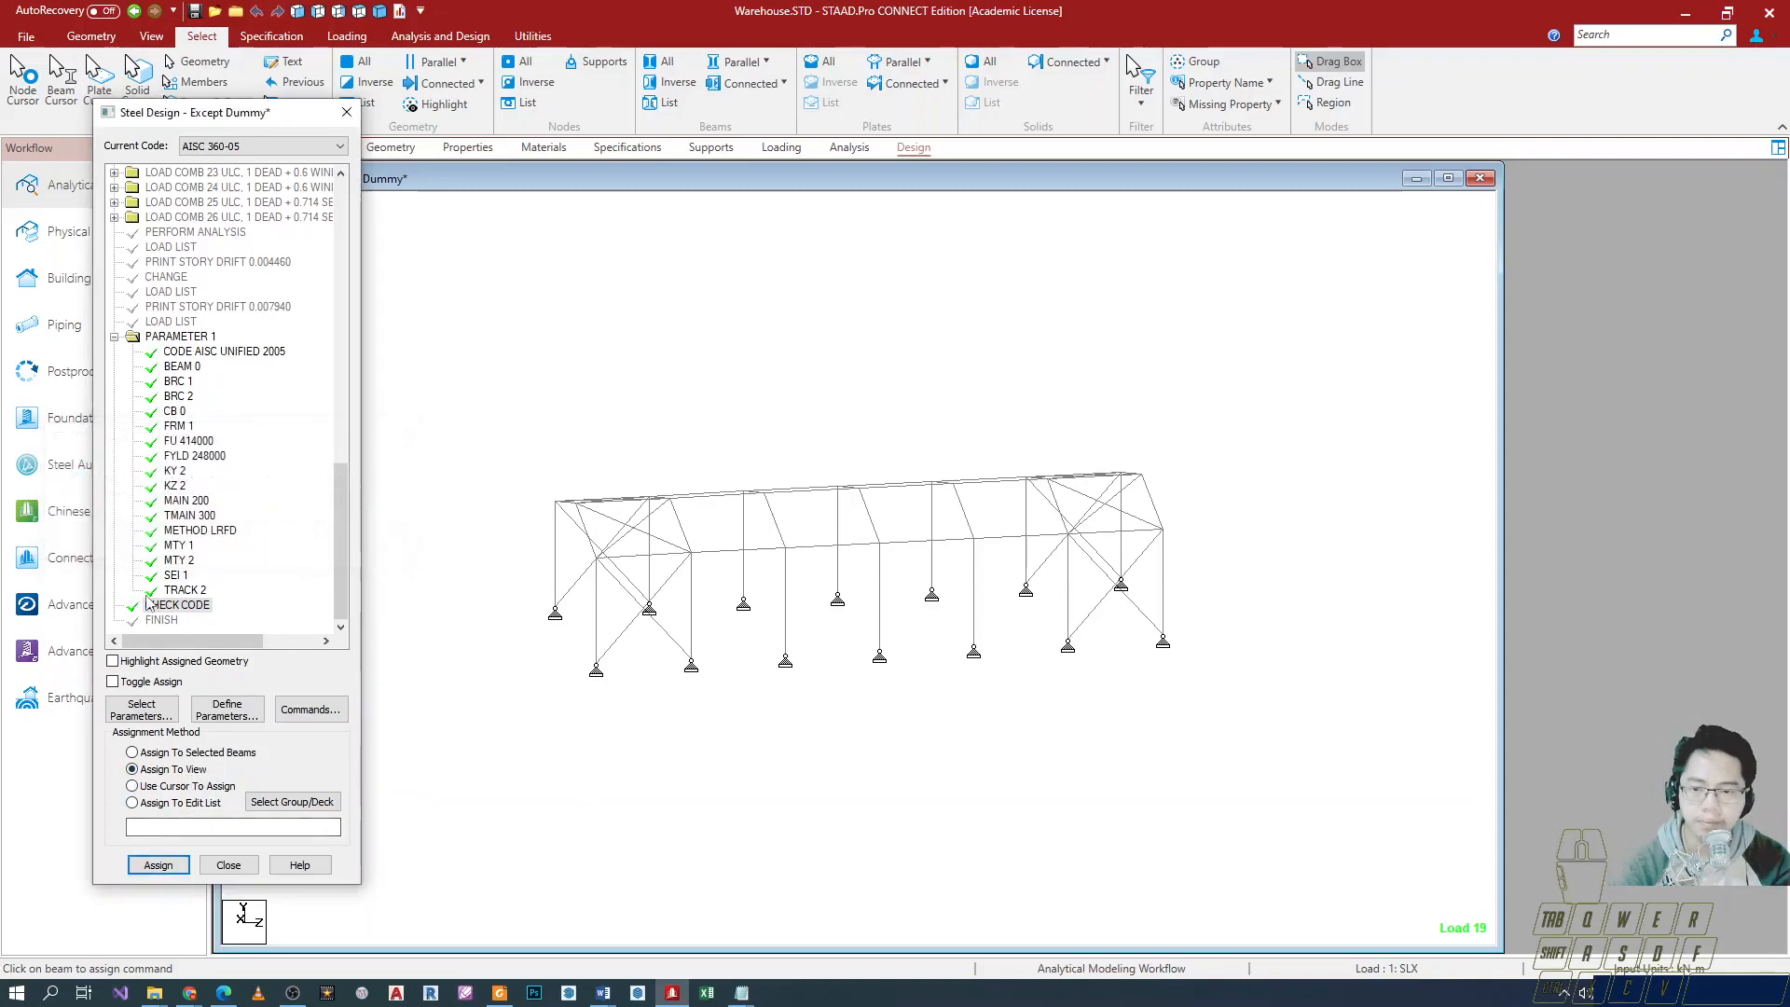
Highlight the assigned geometry and review which members carry CHECK CODE, TRACK 2, SEI 1 and MTY 2.
left_click(597, 559)
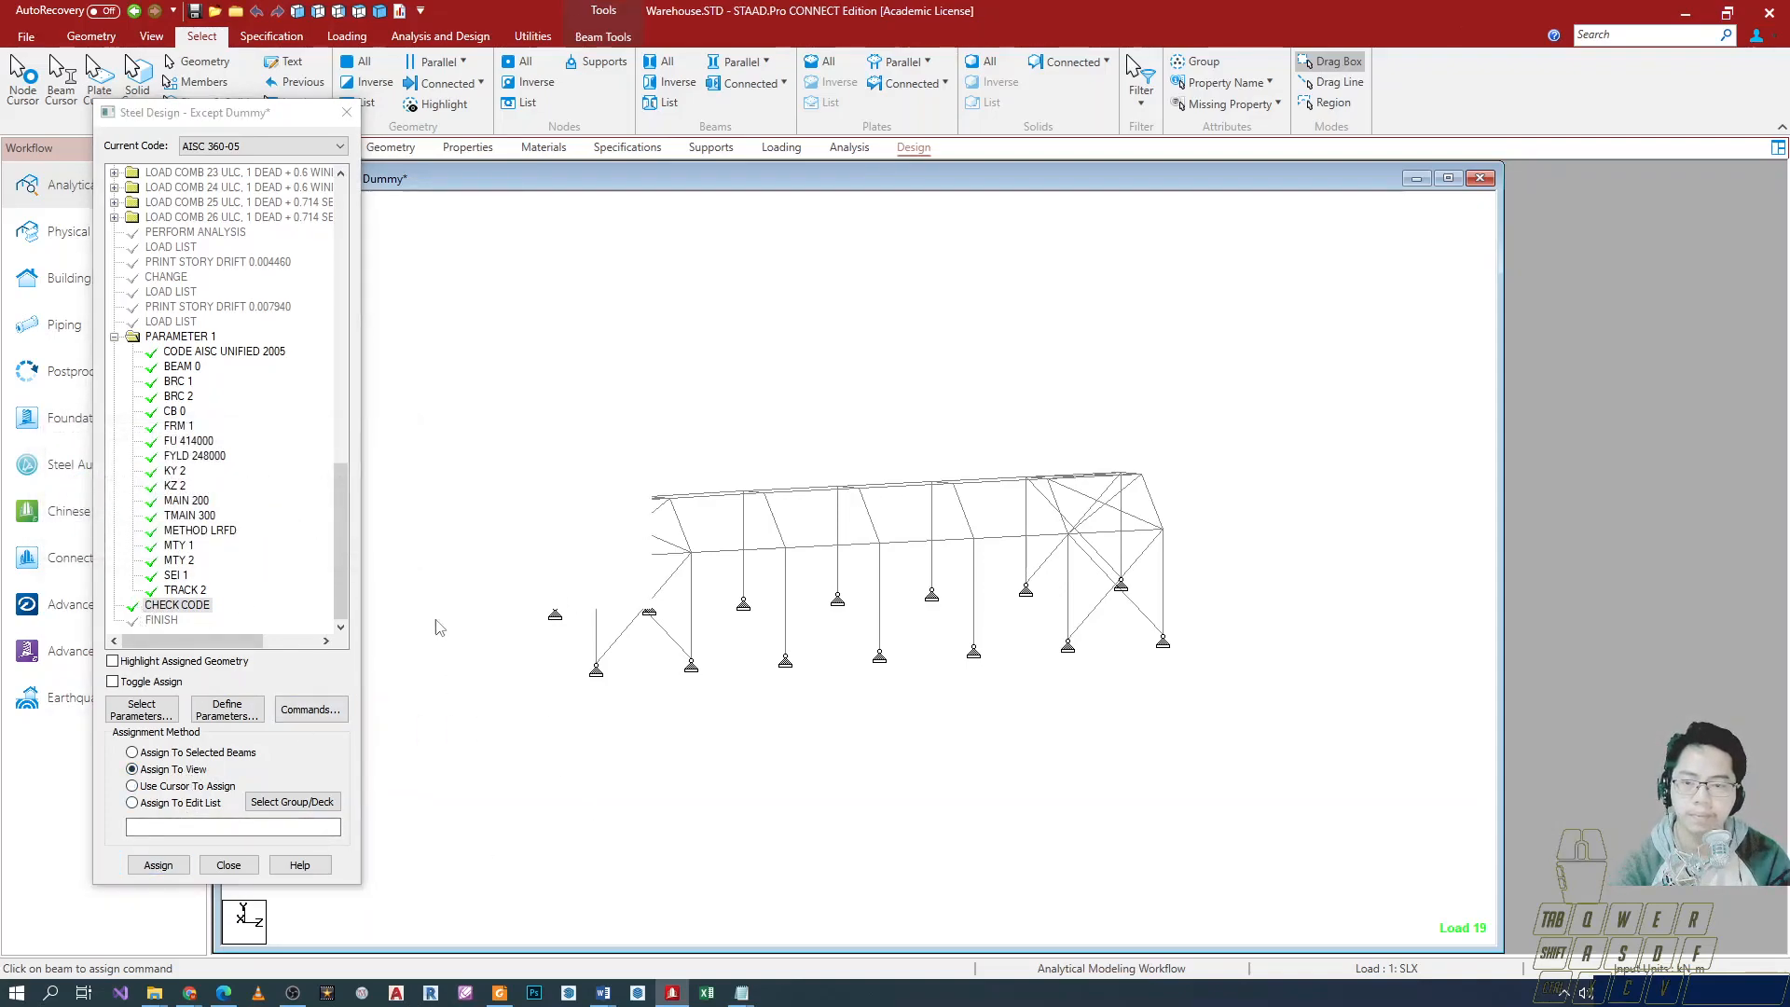
left_click(186, 607)
left_click(139, 662)
left_click(169, 592)
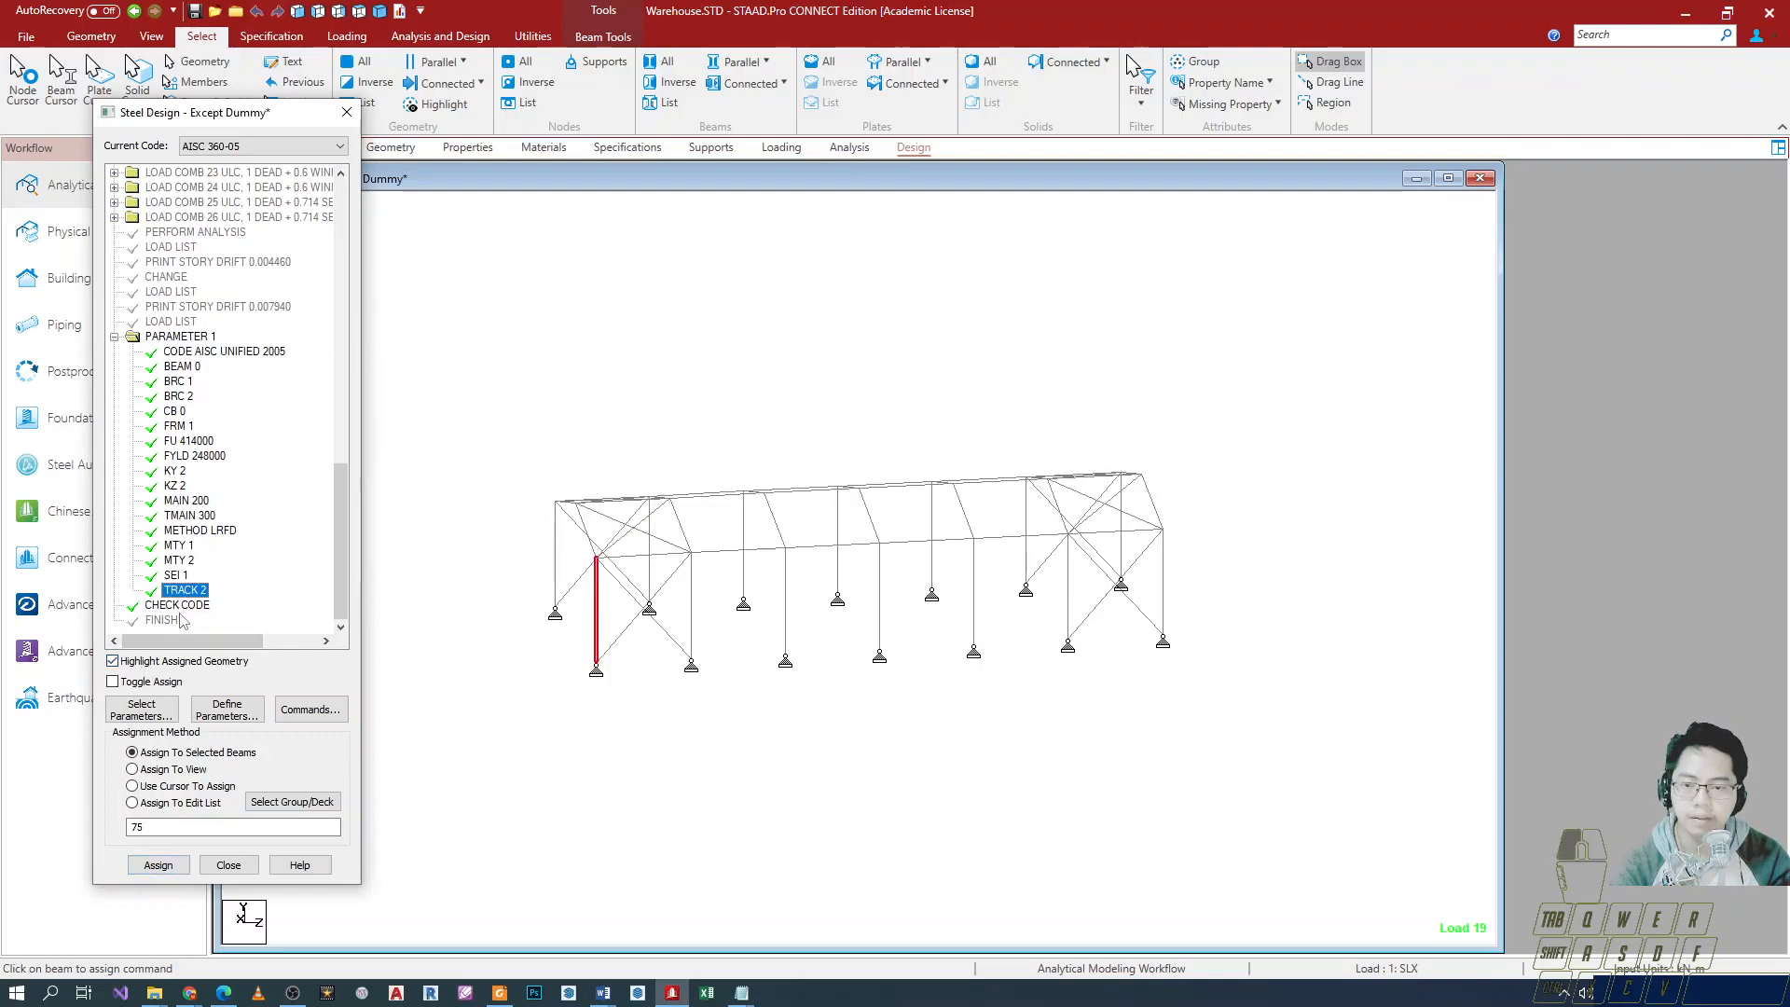
left_click(183, 608)
left_click(186, 592)
left_click(179, 574)
left_click(179, 560)
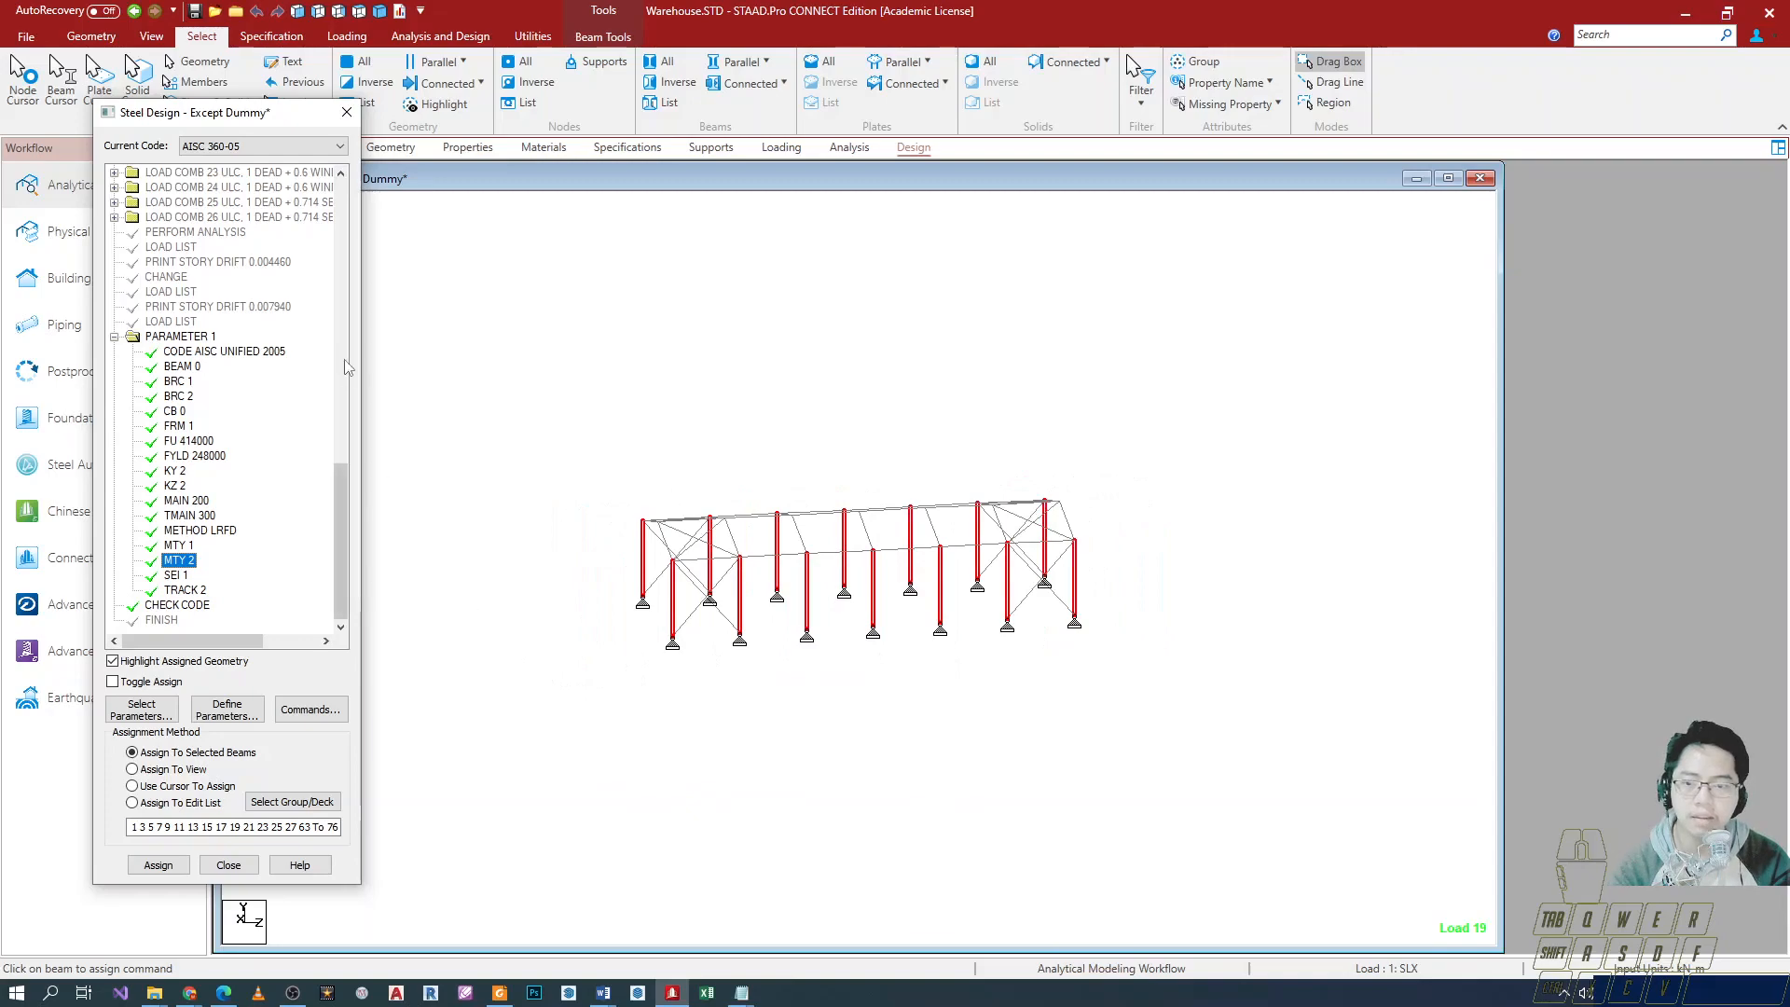
Close the steel design settings, run the analysis and open the output file.
left_click(461, 336)
key("ctrl+F5")
left_click(895, 592)
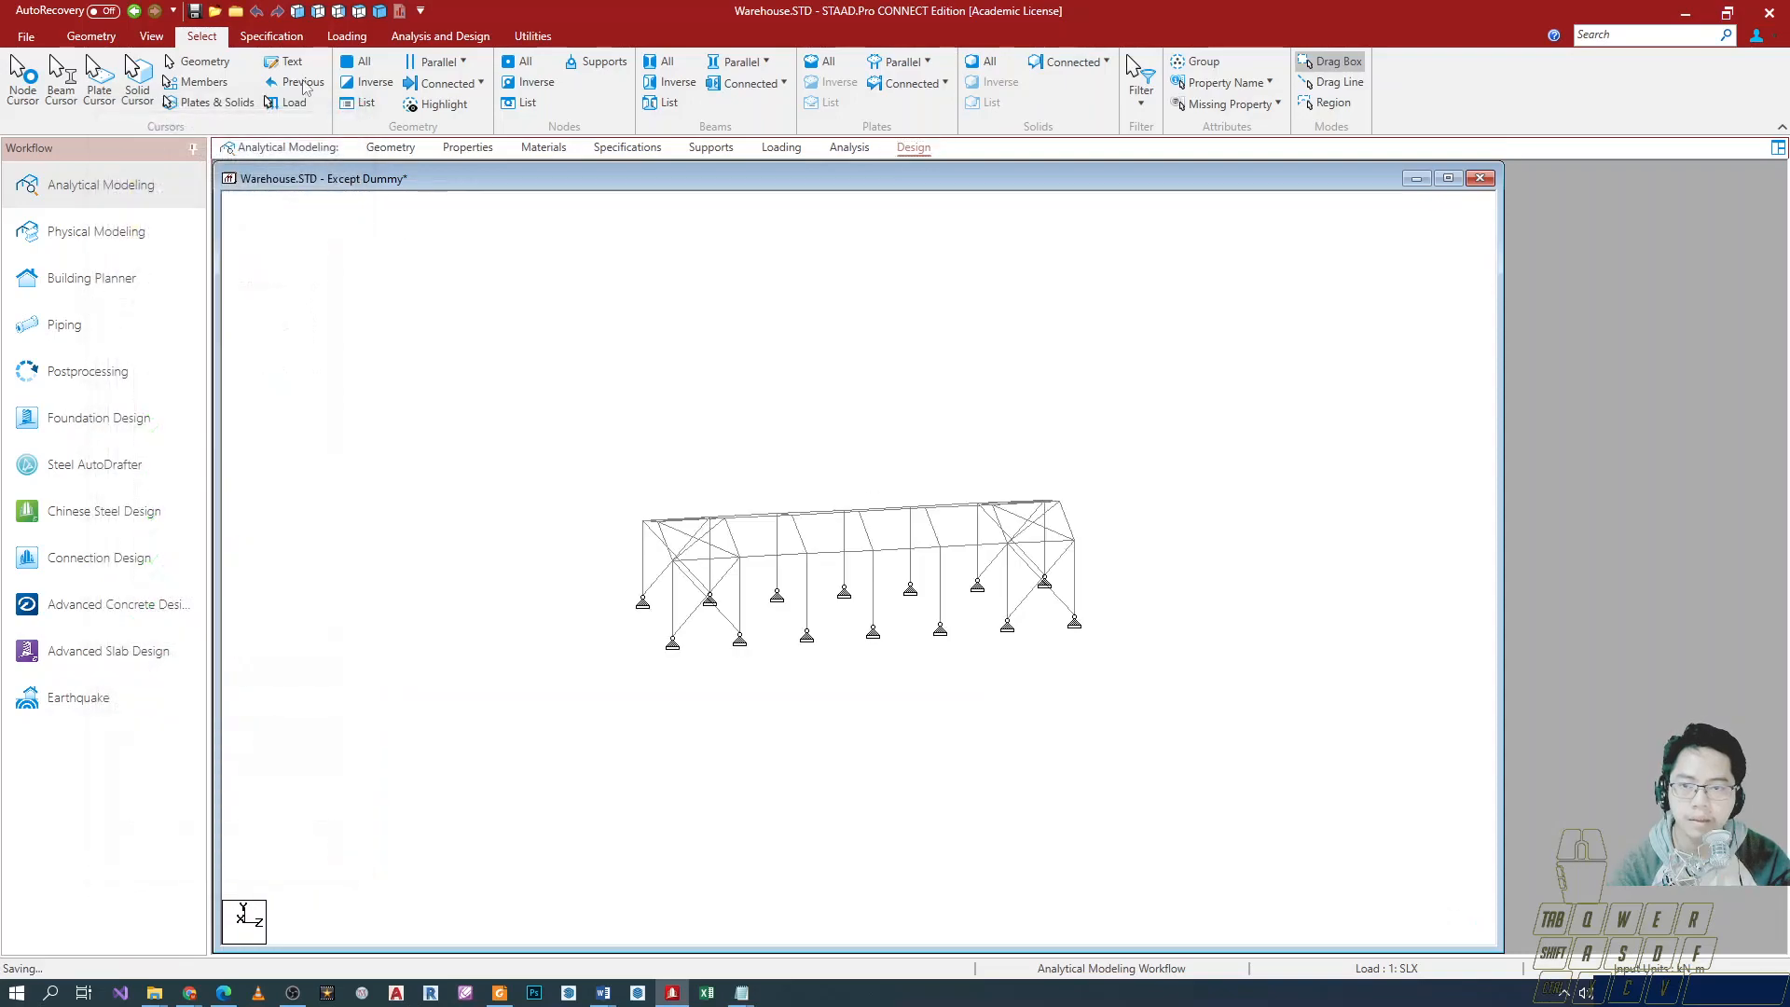
left_click(442, 41)
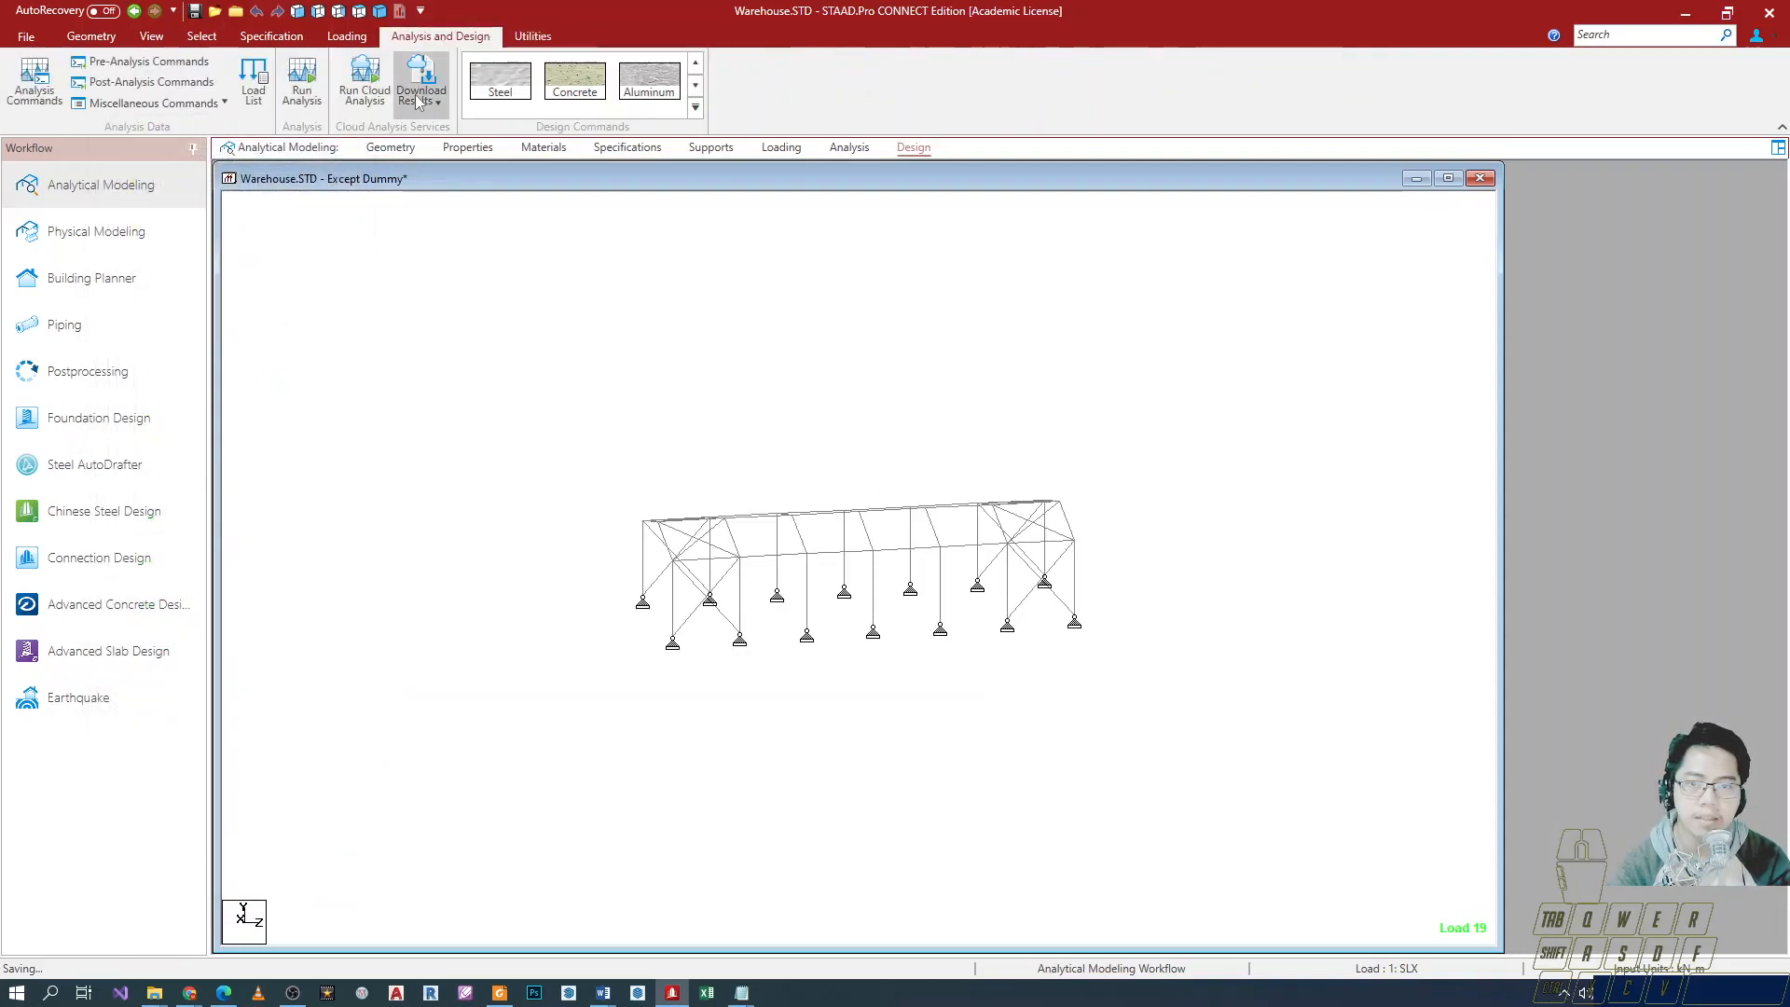
left_click(302, 83)
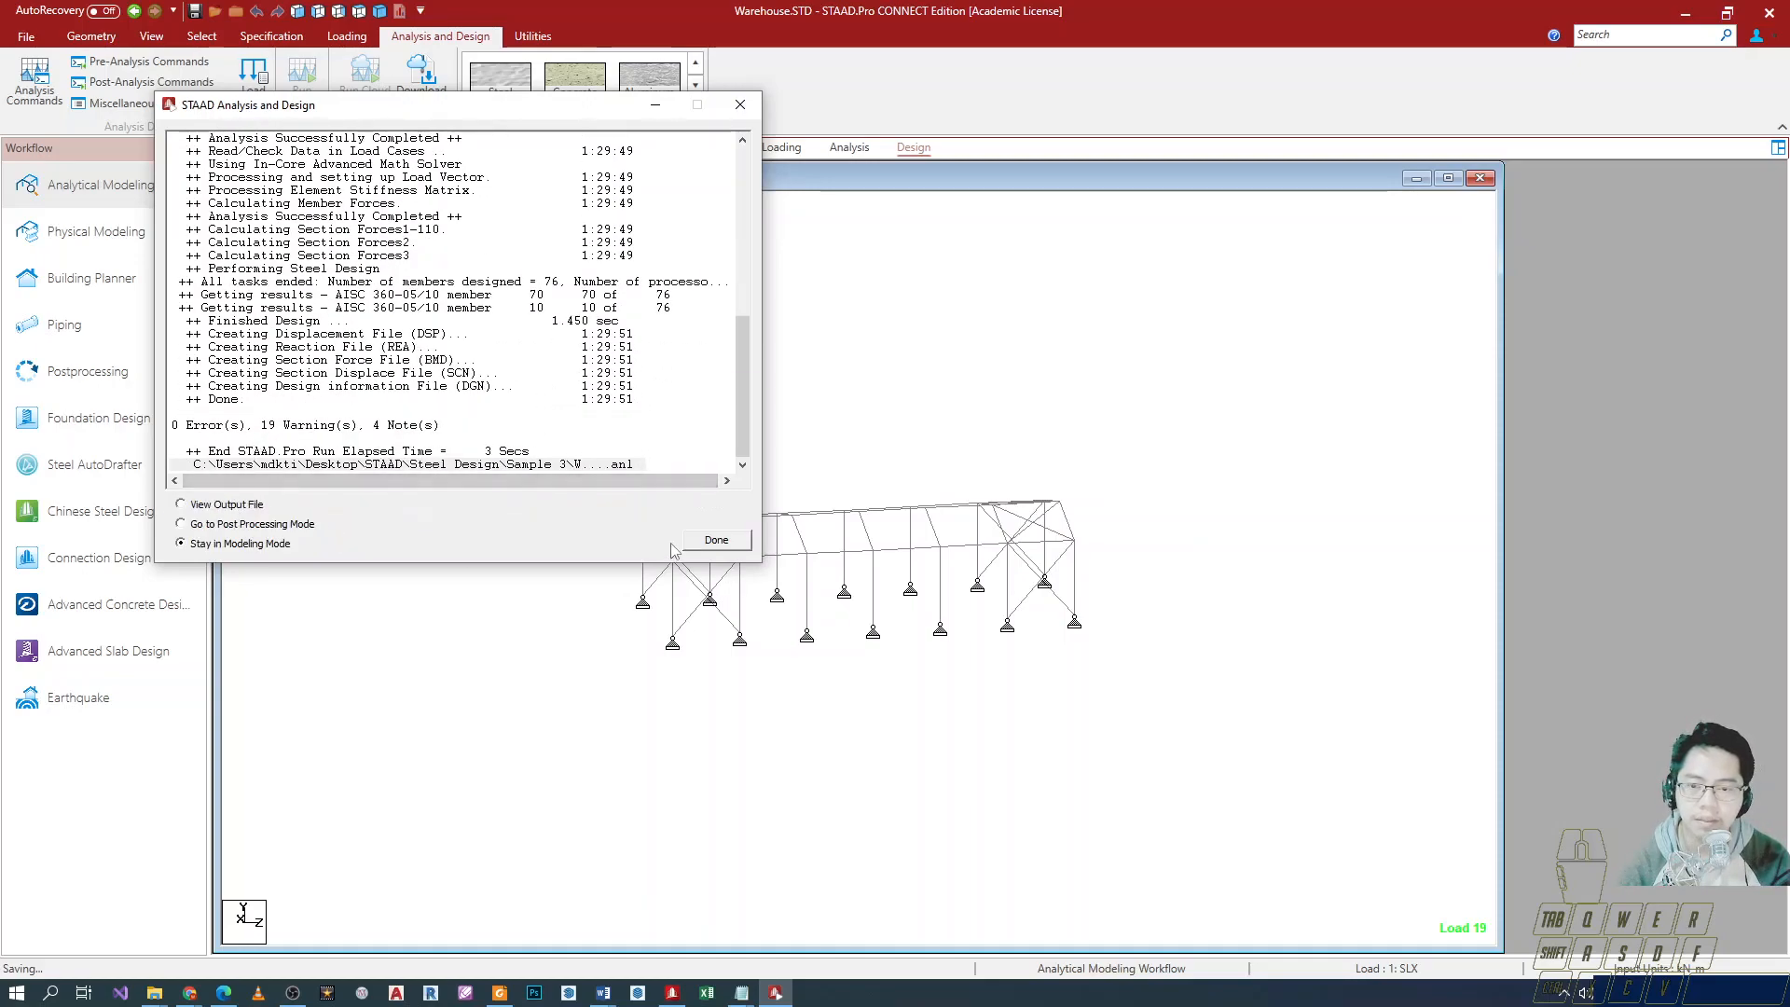
left_click(196, 504)
left_click(704, 541)
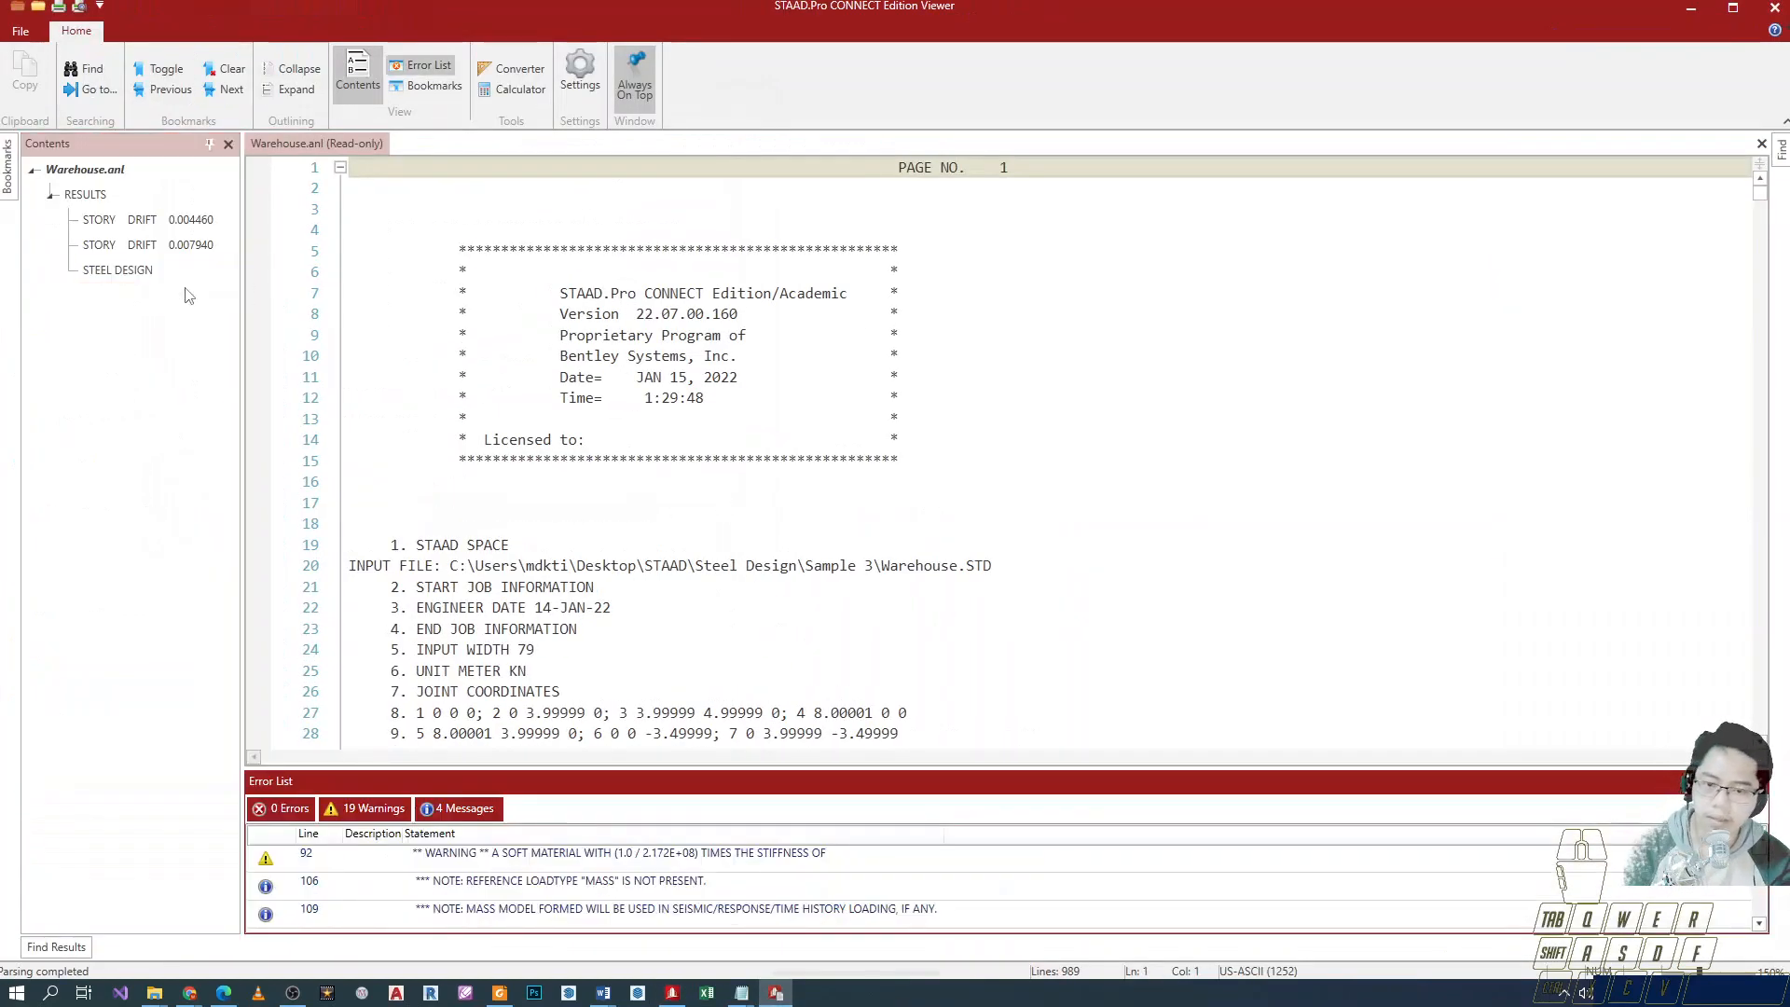
Go to the STEEL DESIGN results in the output file and read the profile selection warnings.
left_click(139, 270)
double_click(135, 279)
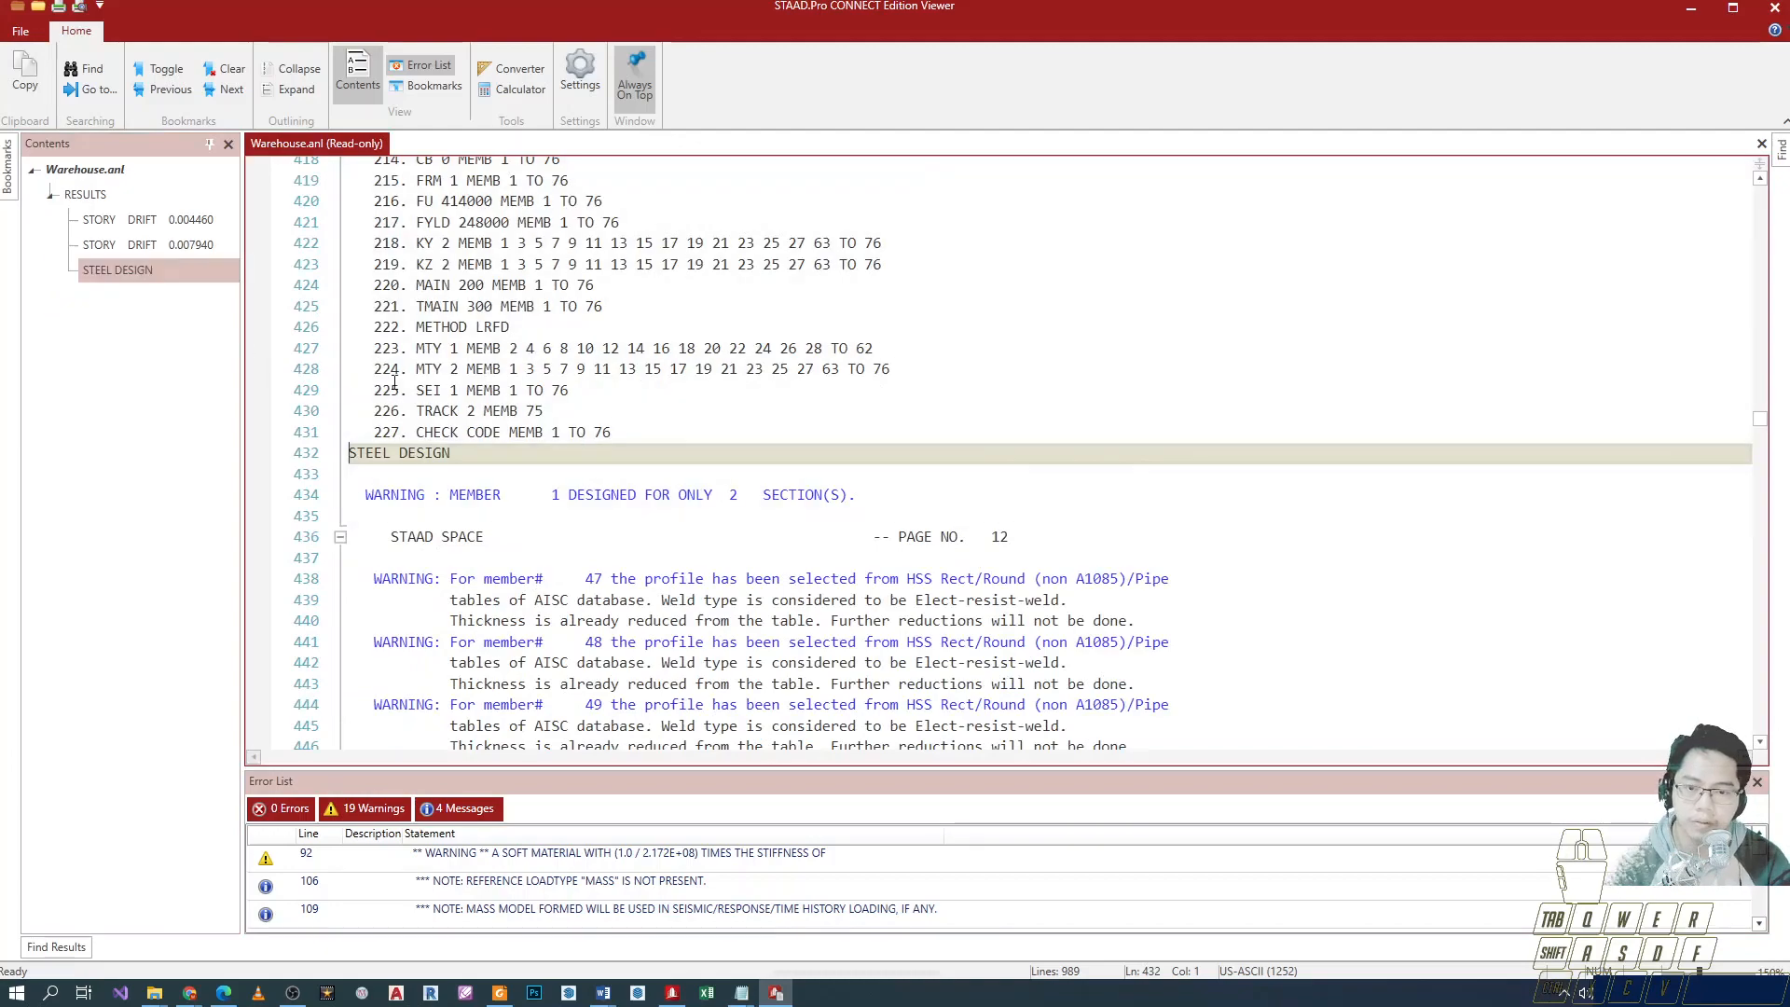
scroll(482, 472, "down", 4)
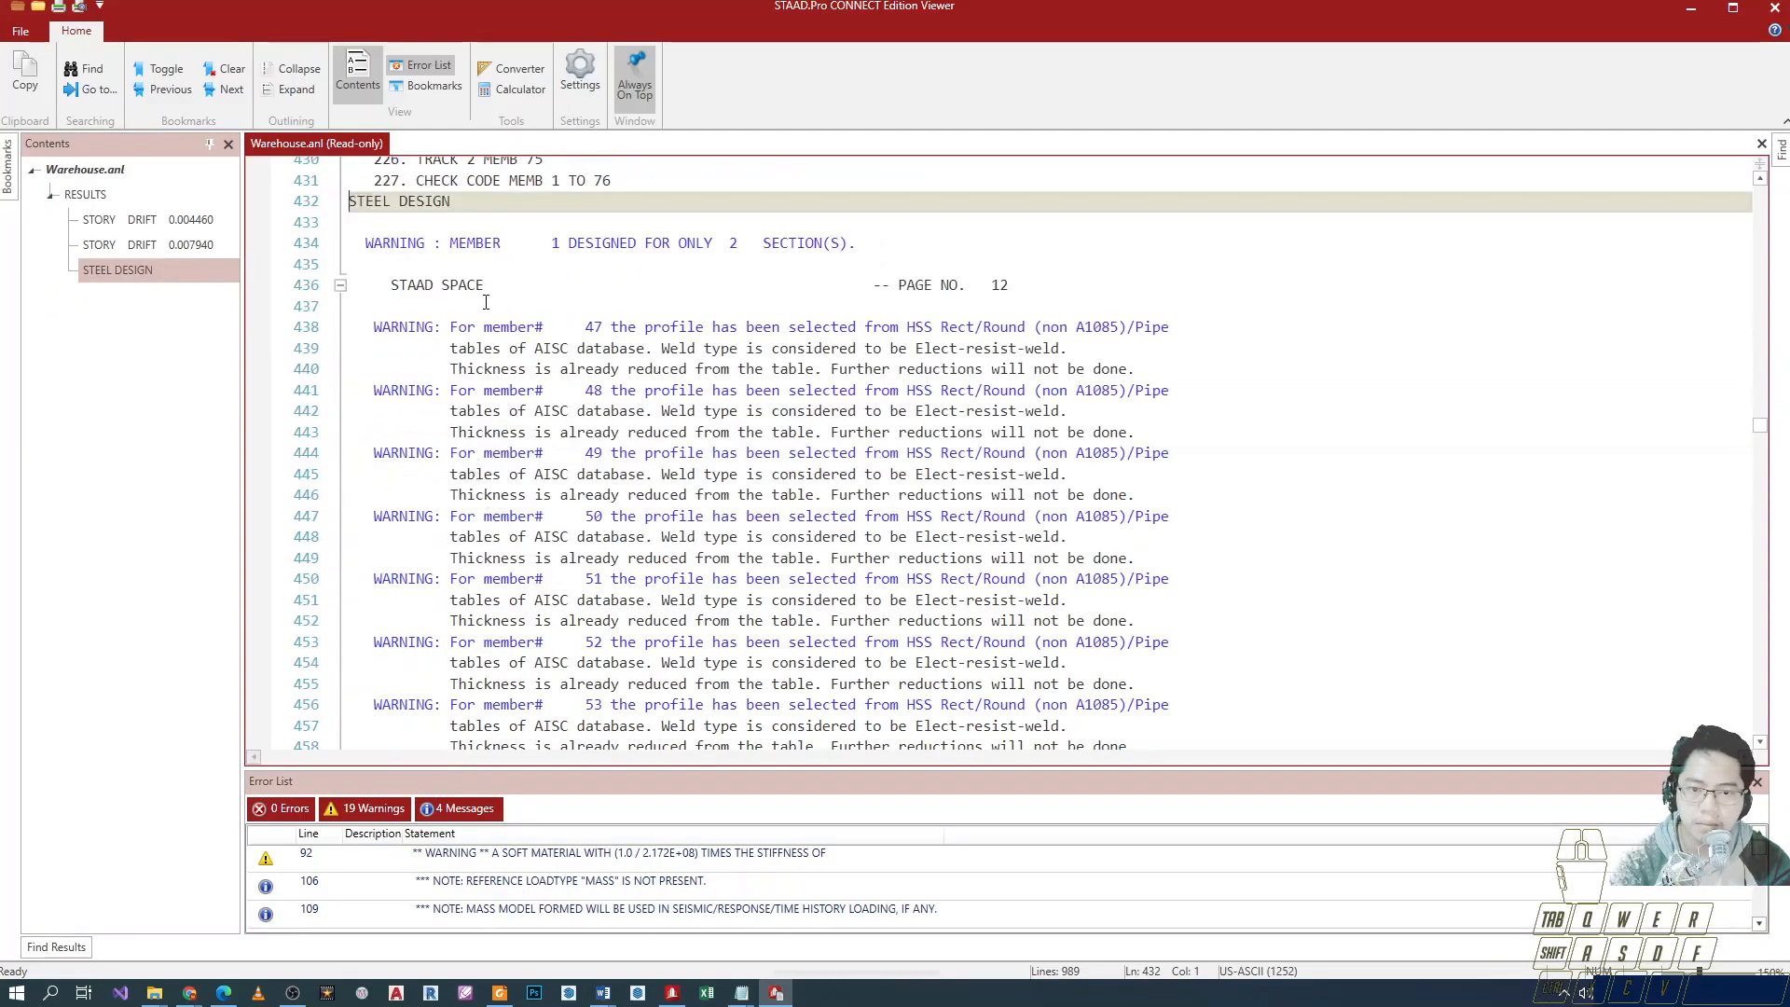
left_click_drag(440, 326, 870, 451)
scroll(867, 476, "up", 2)
left_click(586, 454)
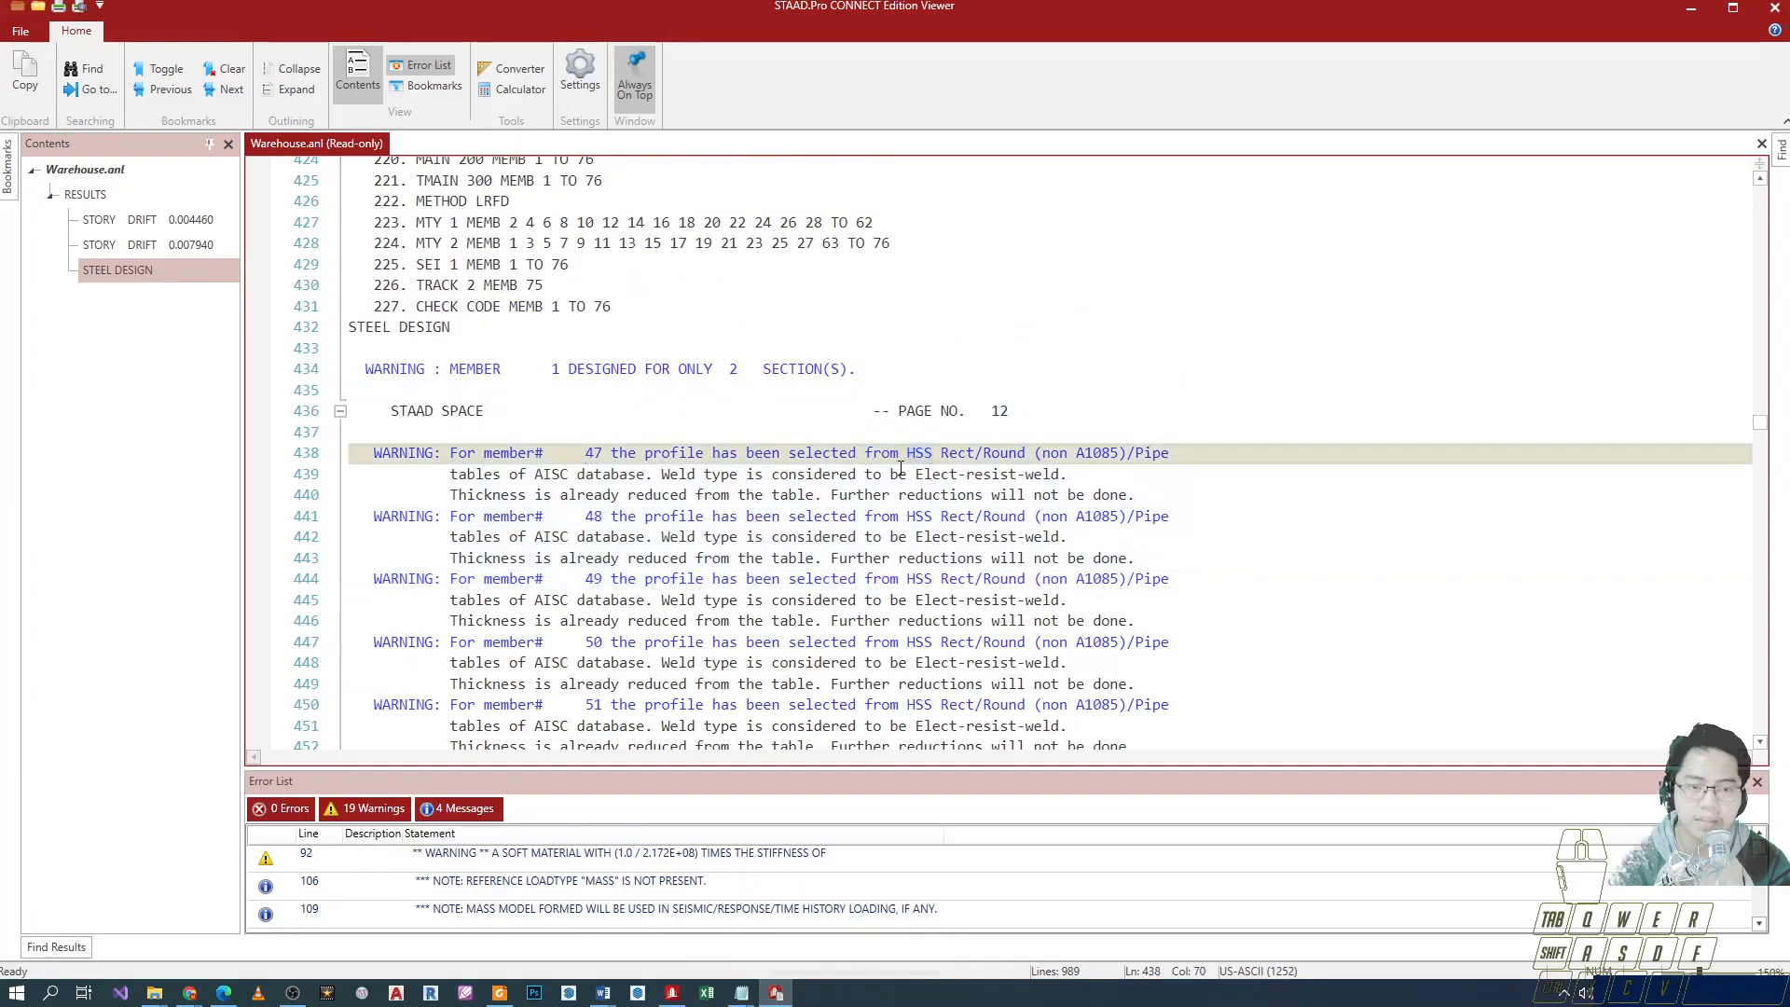
Examine the code checking table and the pass or fail result of members 1 through 27.
scroll(856, 493, "down", 16)
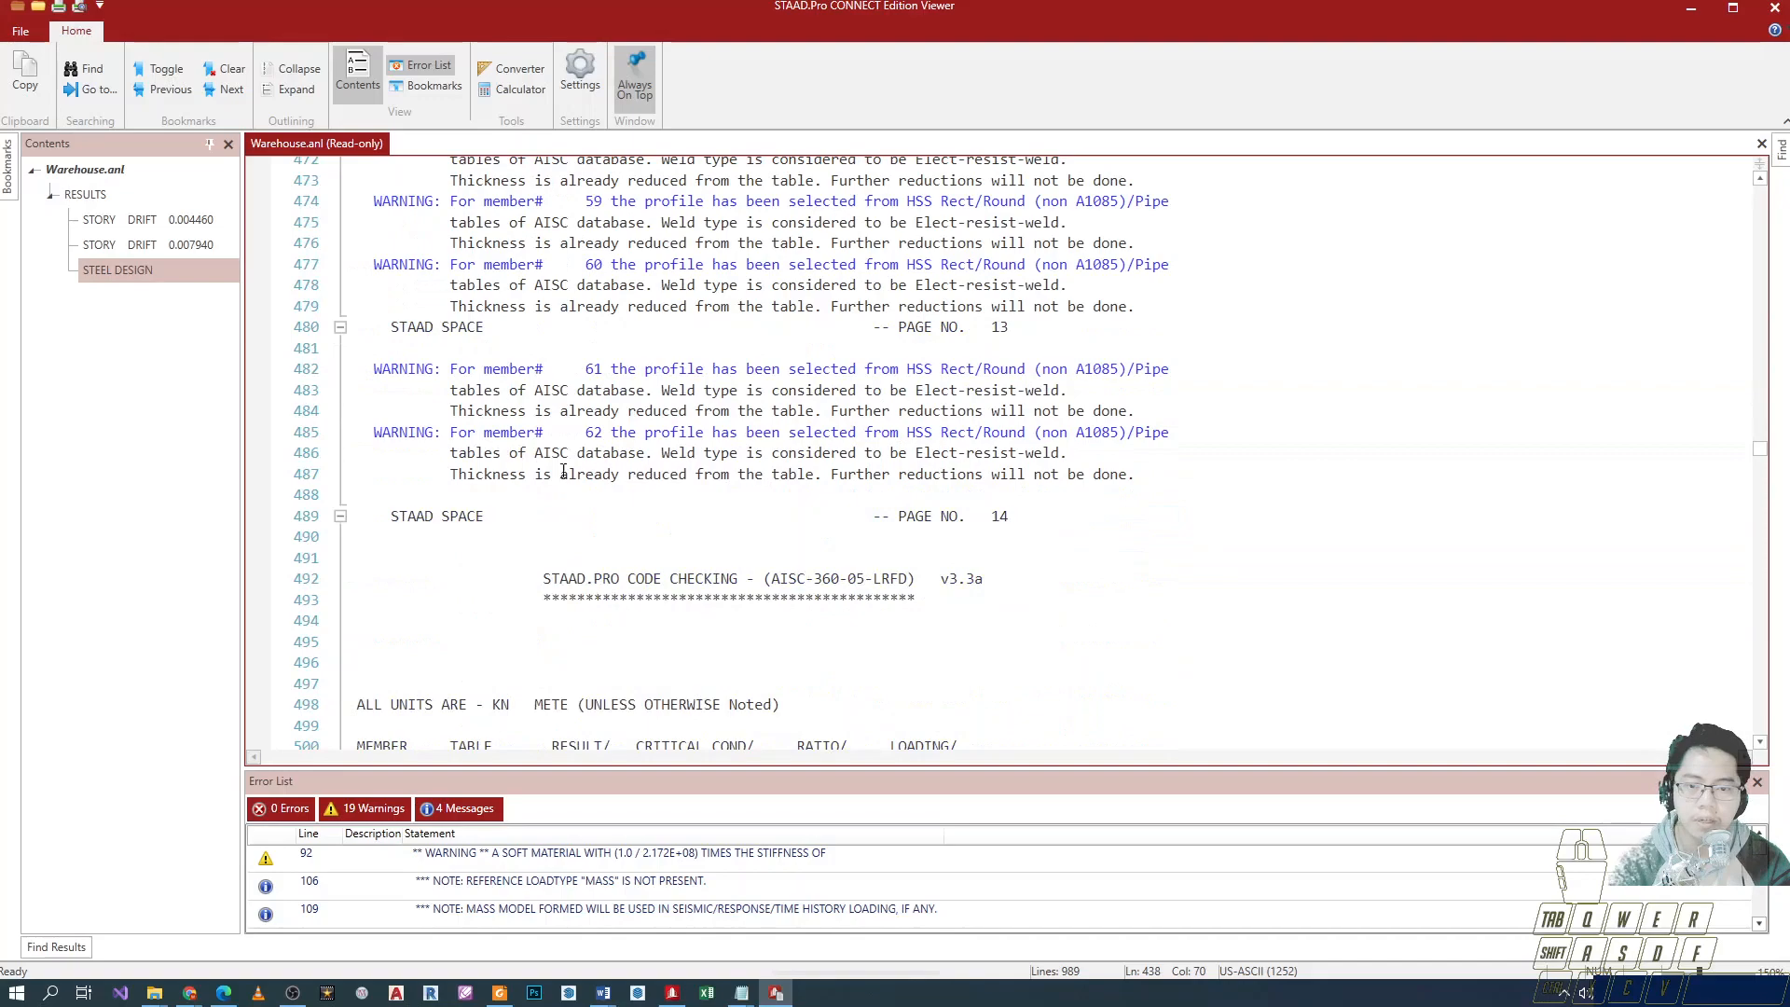
scroll(717, 445, "down", 11)
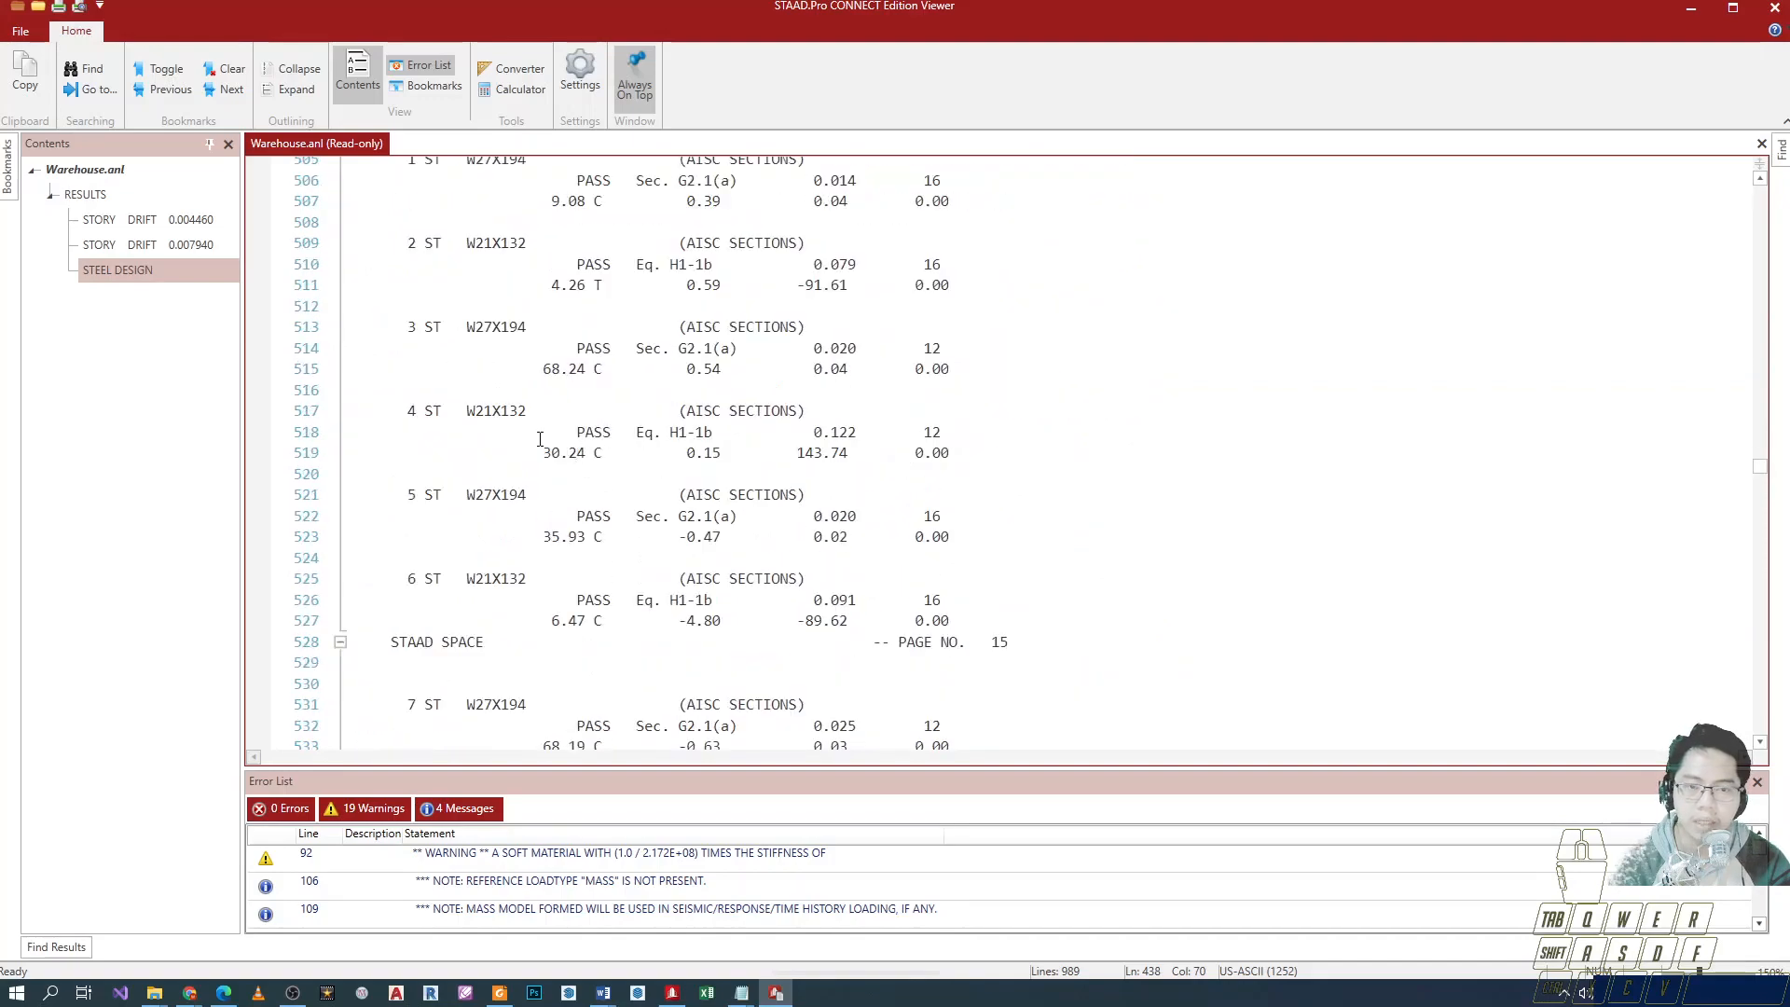
scroll(537, 439, "up", 1)
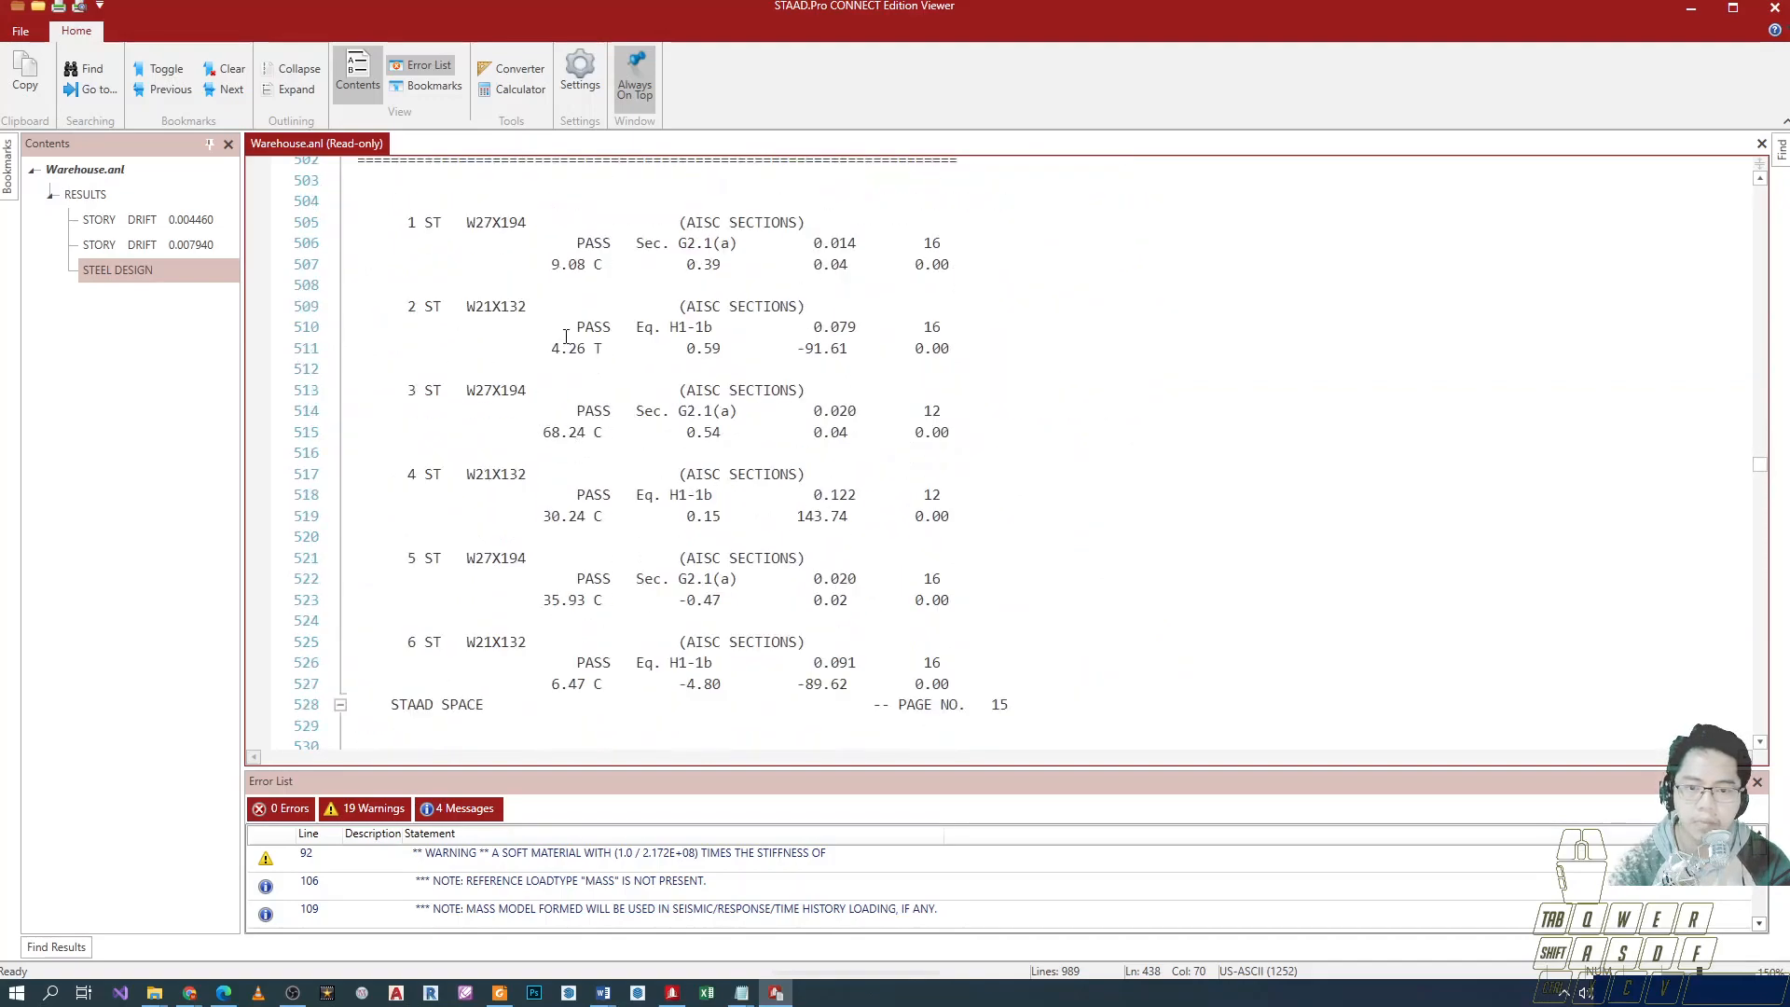
double_click(596, 245)
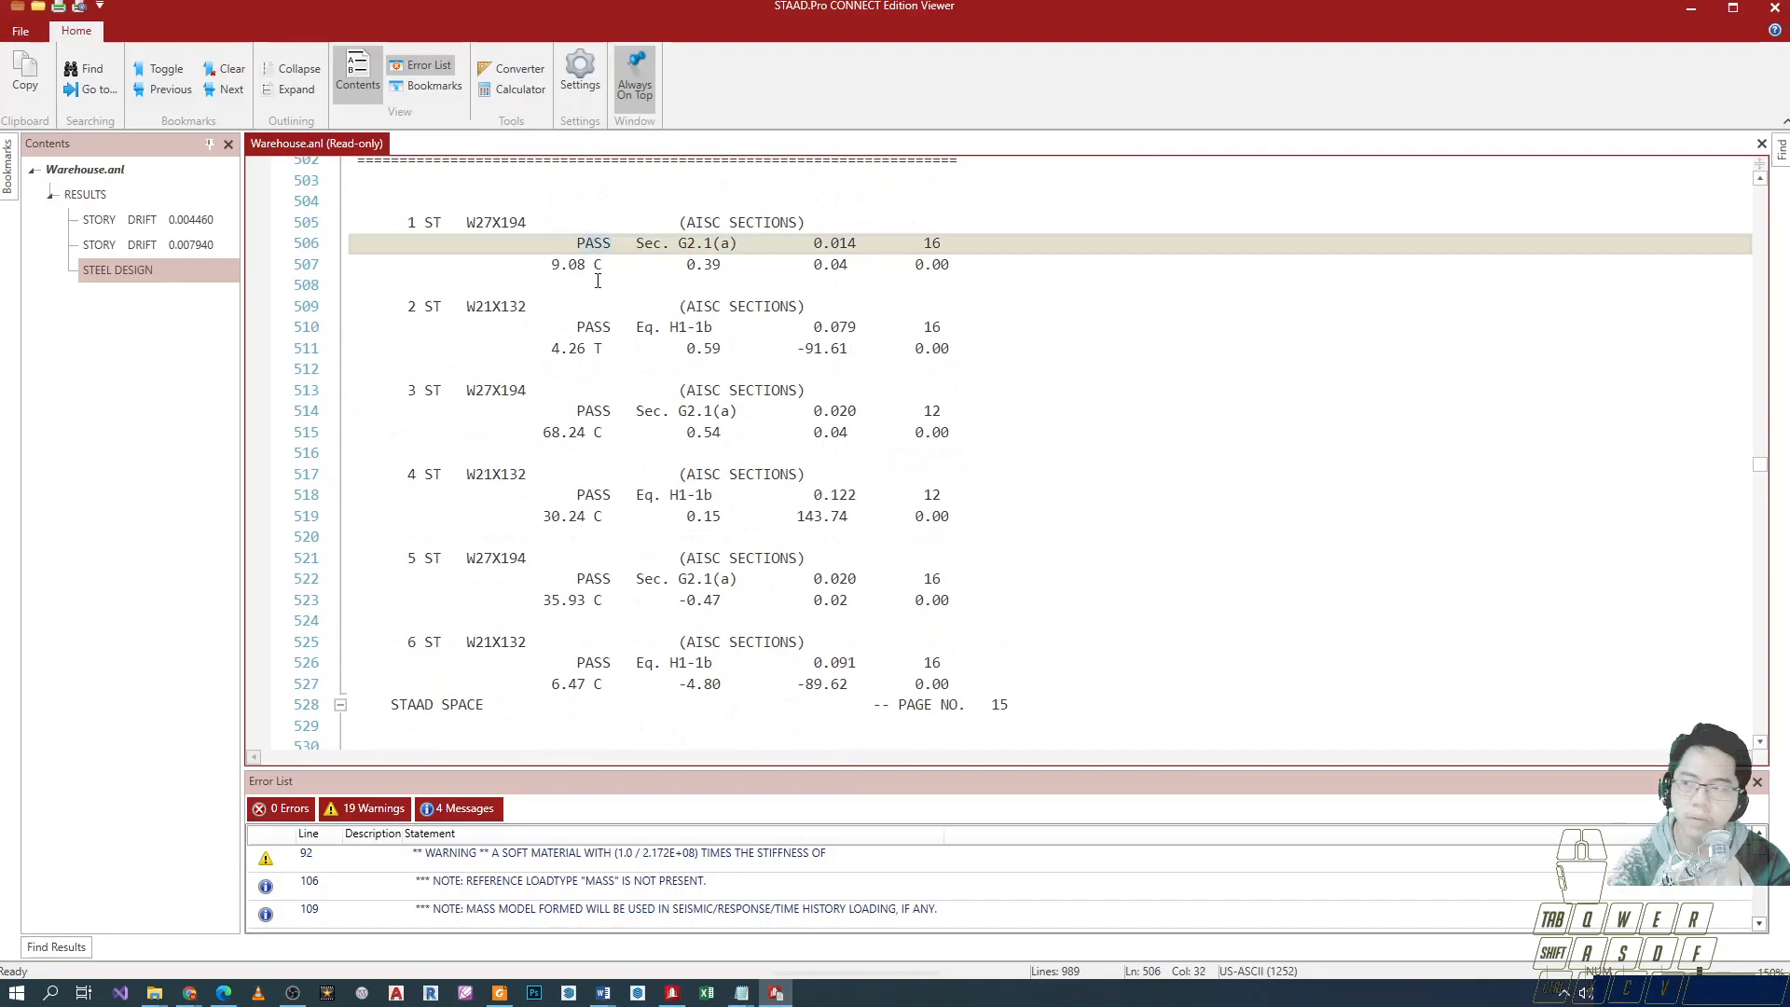
double_click(585, 324)
double_click(600, 410)
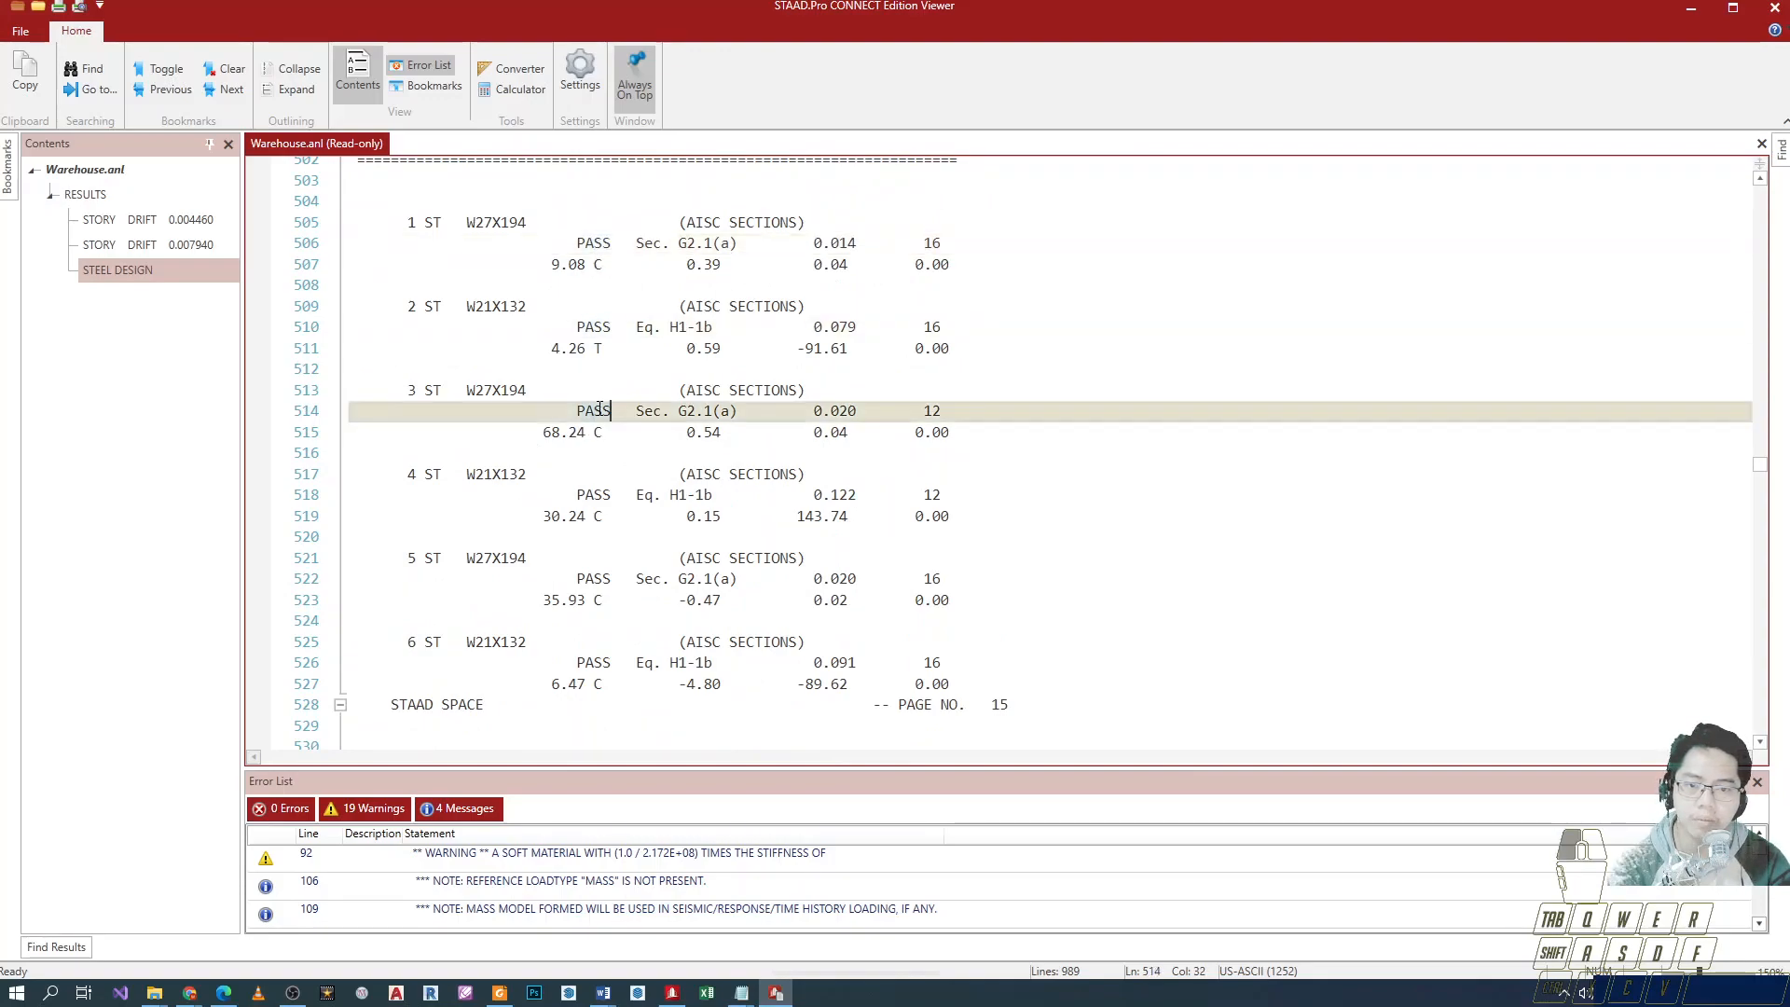
left_click(598, 477)
left_click(597, 578)
left_click(609, 662)
scroll(597, 571, "down", 4)
left_click_drag(577, 538, 601, 557)
left_click_drag(576, 620, 602, 641)
scroll(598, 560, "down", 6)
scroll(599, 560, "down", 1)
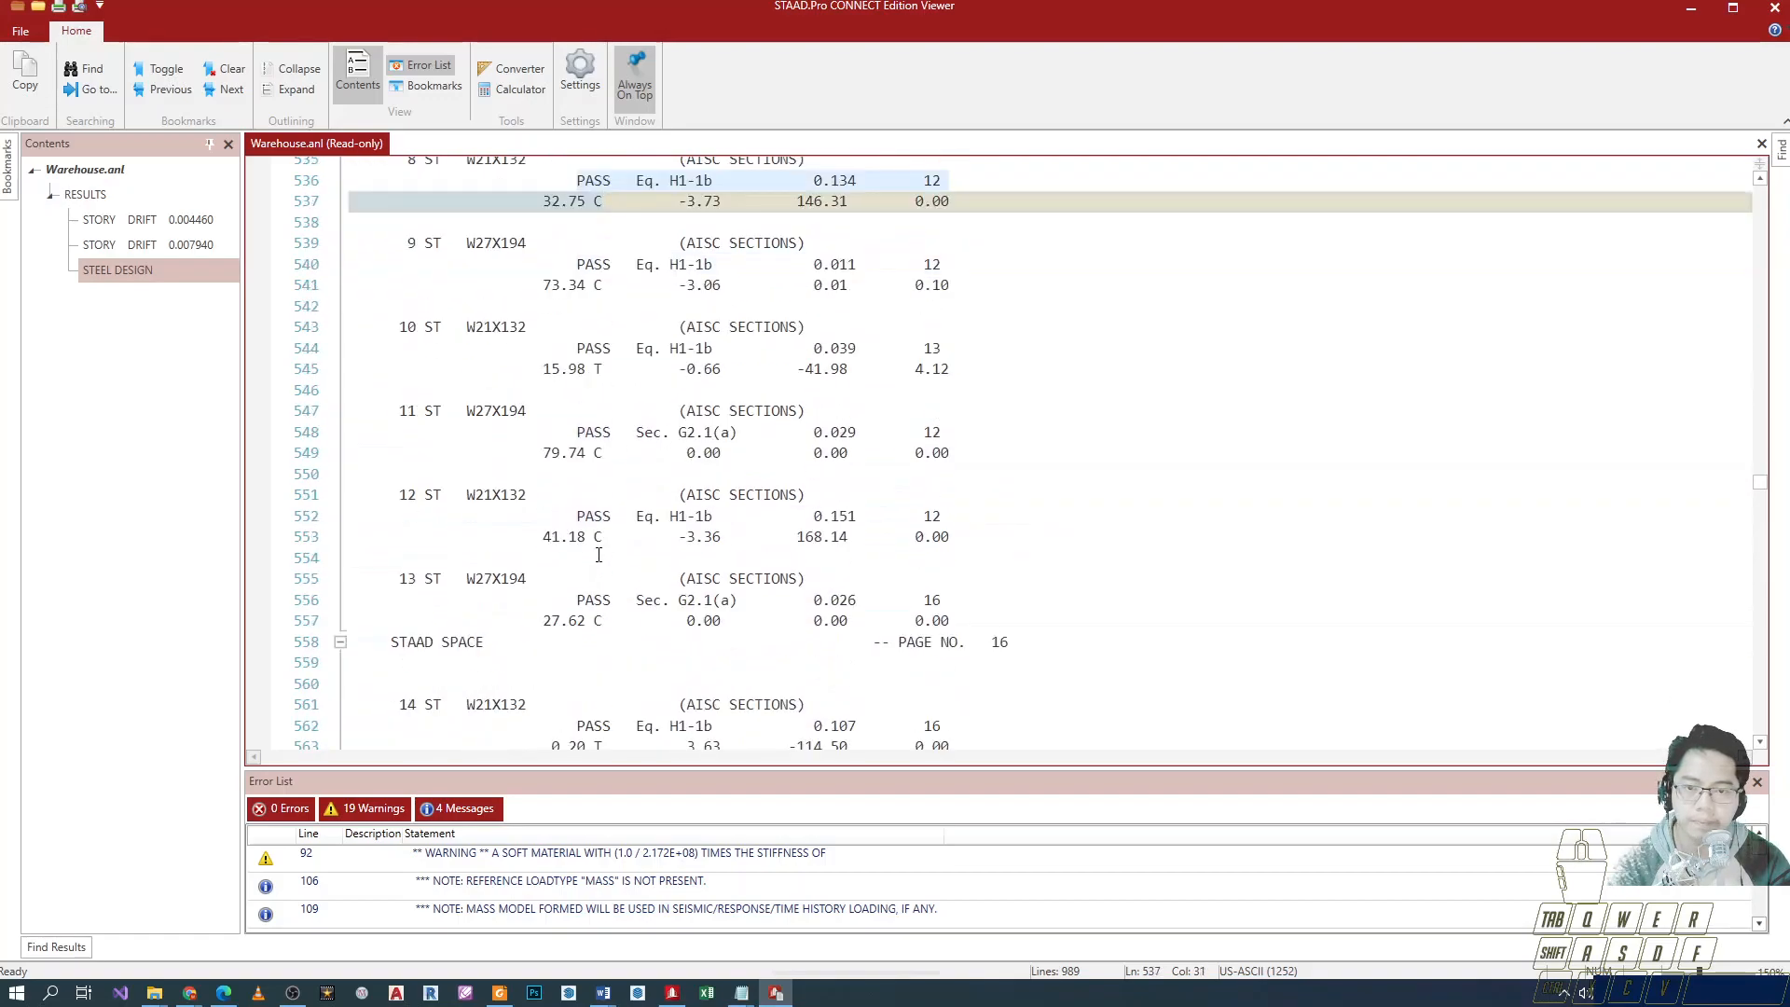
left_click(594, 353)
left_click_drag(607, 416, 611, 433)
scroll(611, 490, "down", 5)
left_click(594, 411)
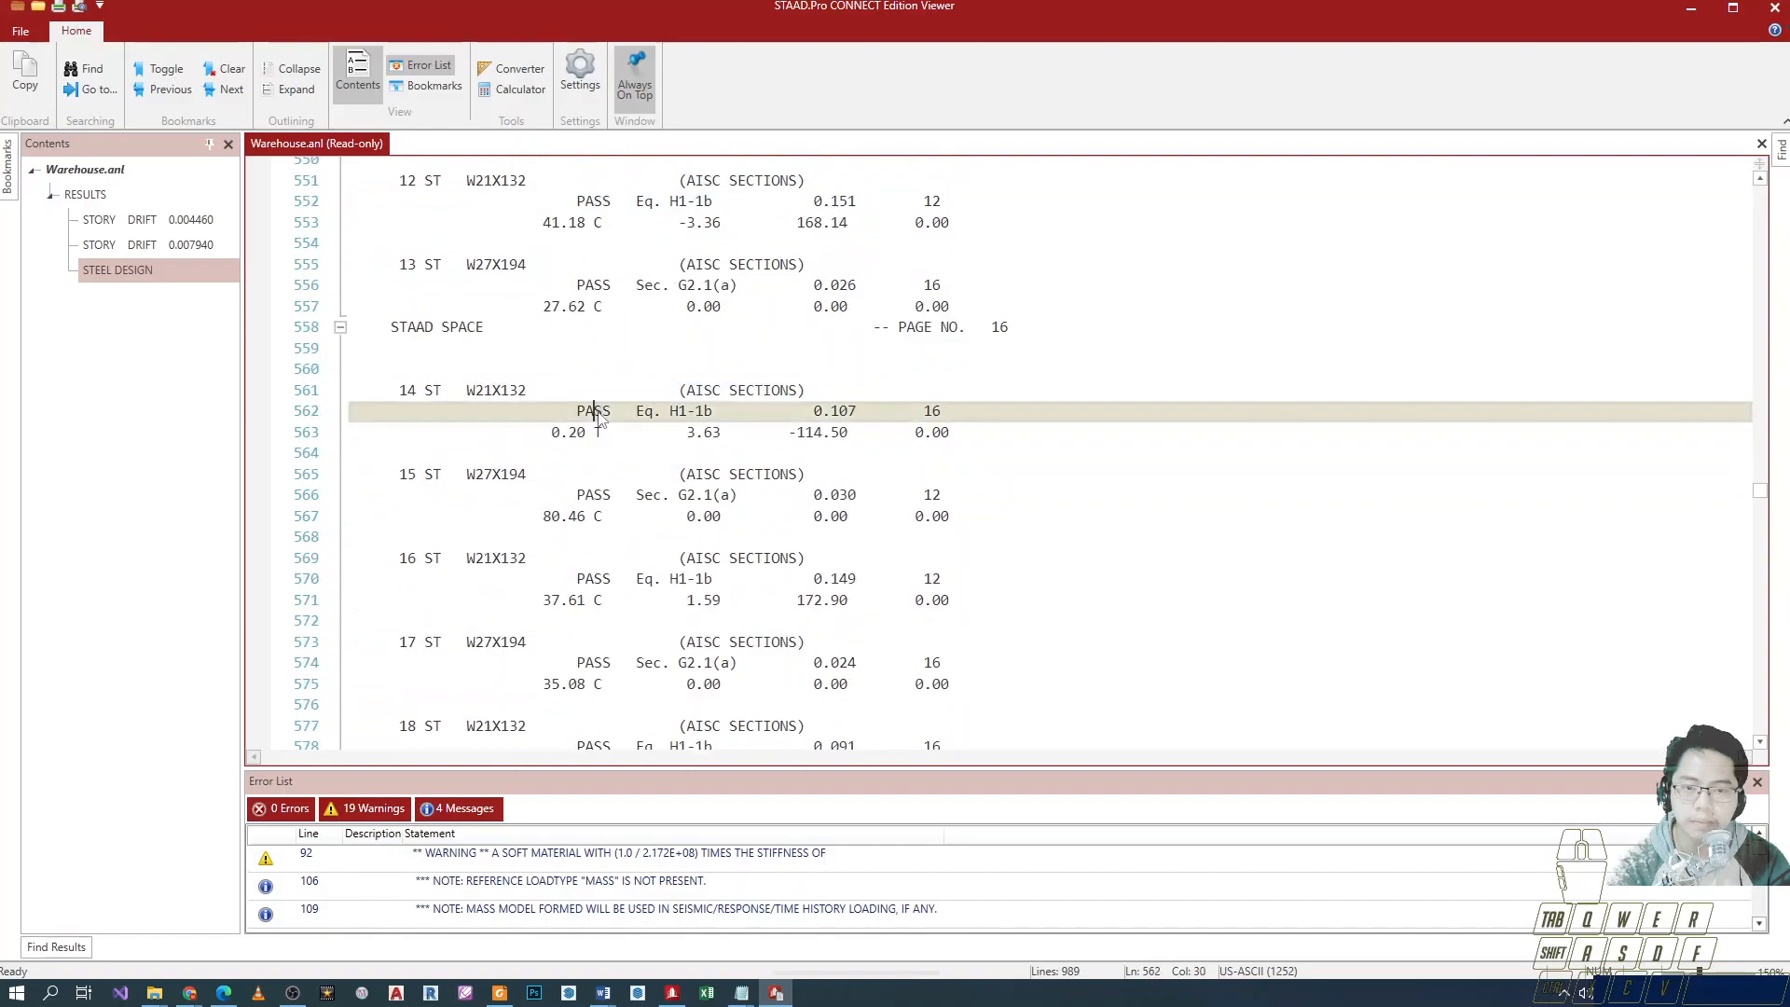
left_click(602, 505)
scroll(597, 506, "down", 13)
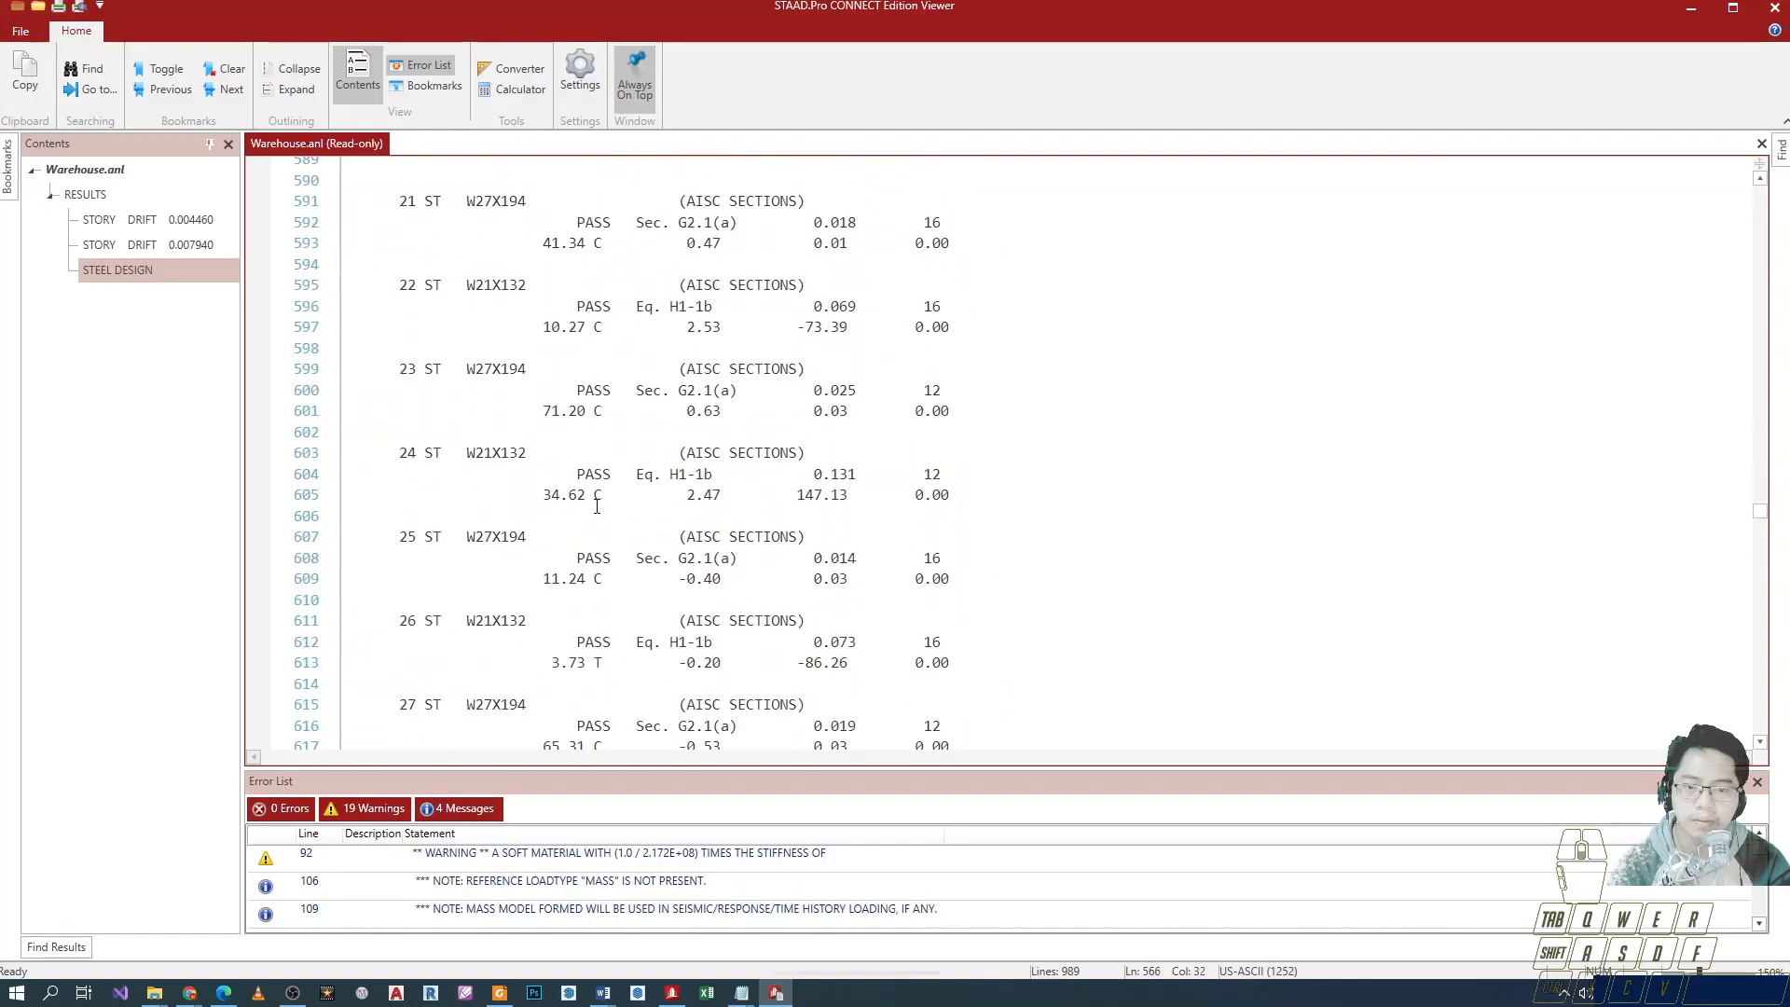
Examine the code checking results of the remaining members, including the HSST6X3X0.5 sections.
scroll(597, 506, "down", 20)
scroll(677, 515, "down", 10)
left_click_drag(986, 640, 350, 267)
scroll(455, 349, "down", 7)
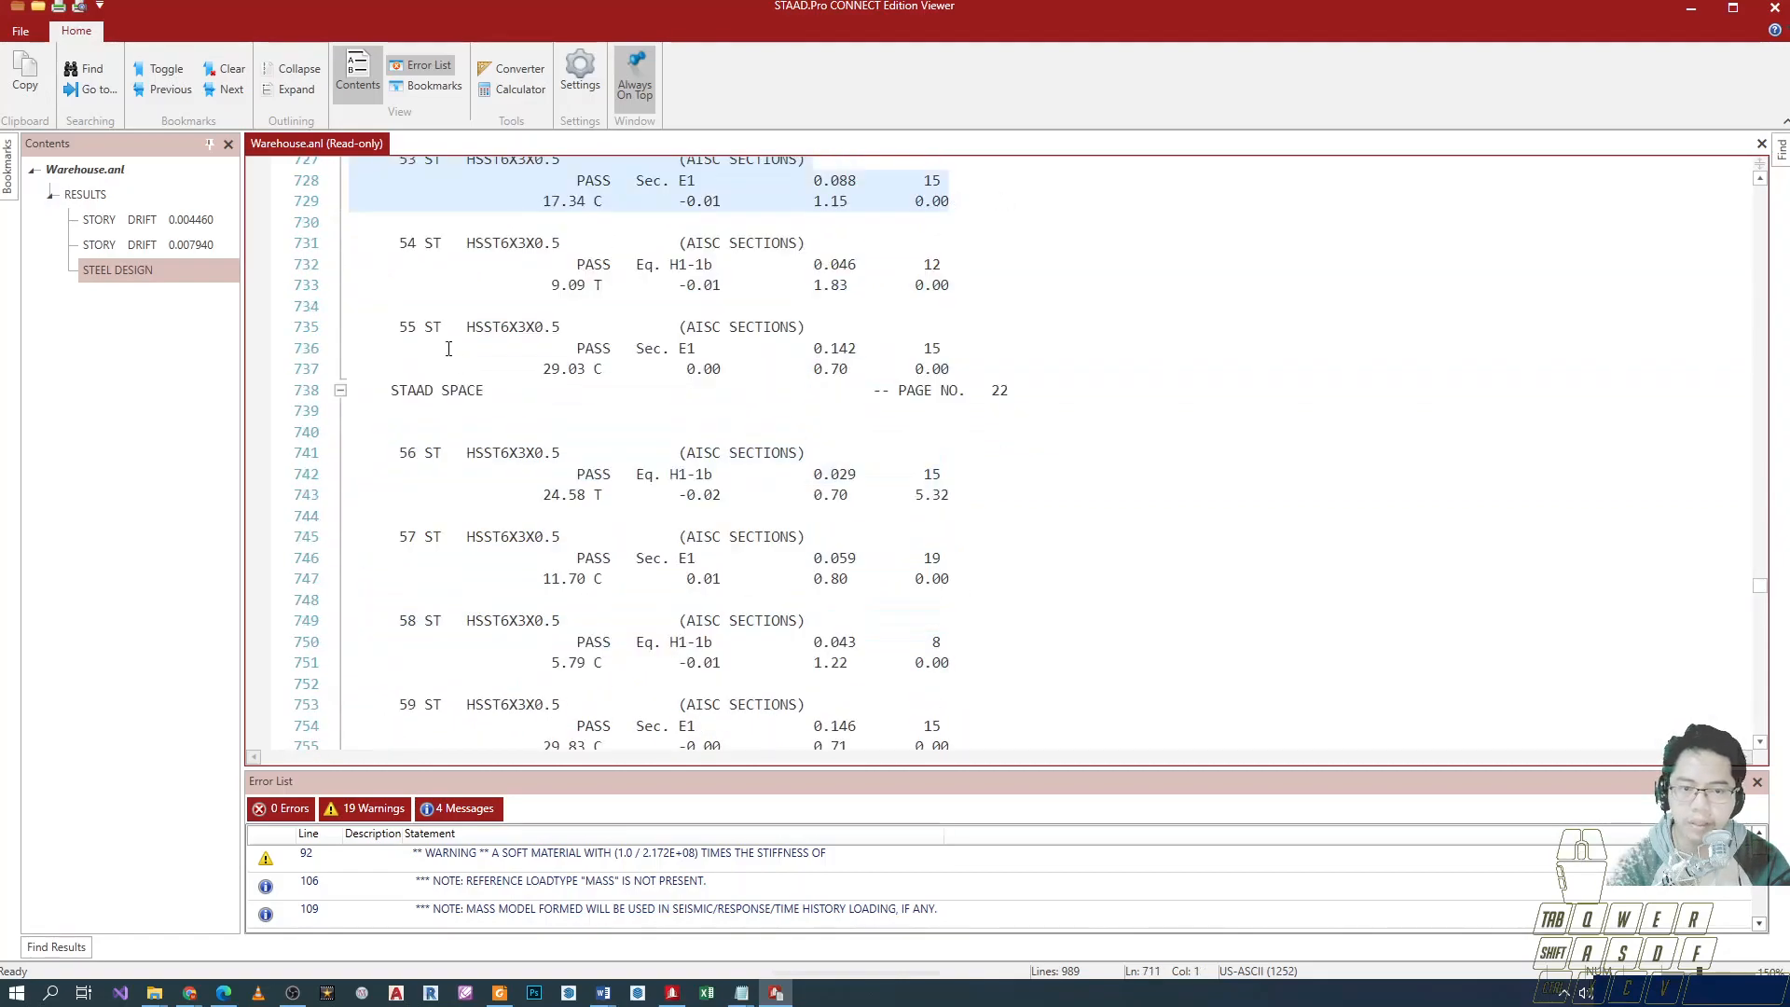
scroll(455, 350, "down", 20)
scroll(448, 419, "up", 4)
scroll(457, 495, "down", 18)
scroll(457, 495, "down", 20)
Examine the detailed flexure interaction and seismic provision checks reported for member 75.
scroll(568, 456, "up", 11)
left_click_drag(442, 329, 969, 538)
scroll(880, 463, "up", 5)
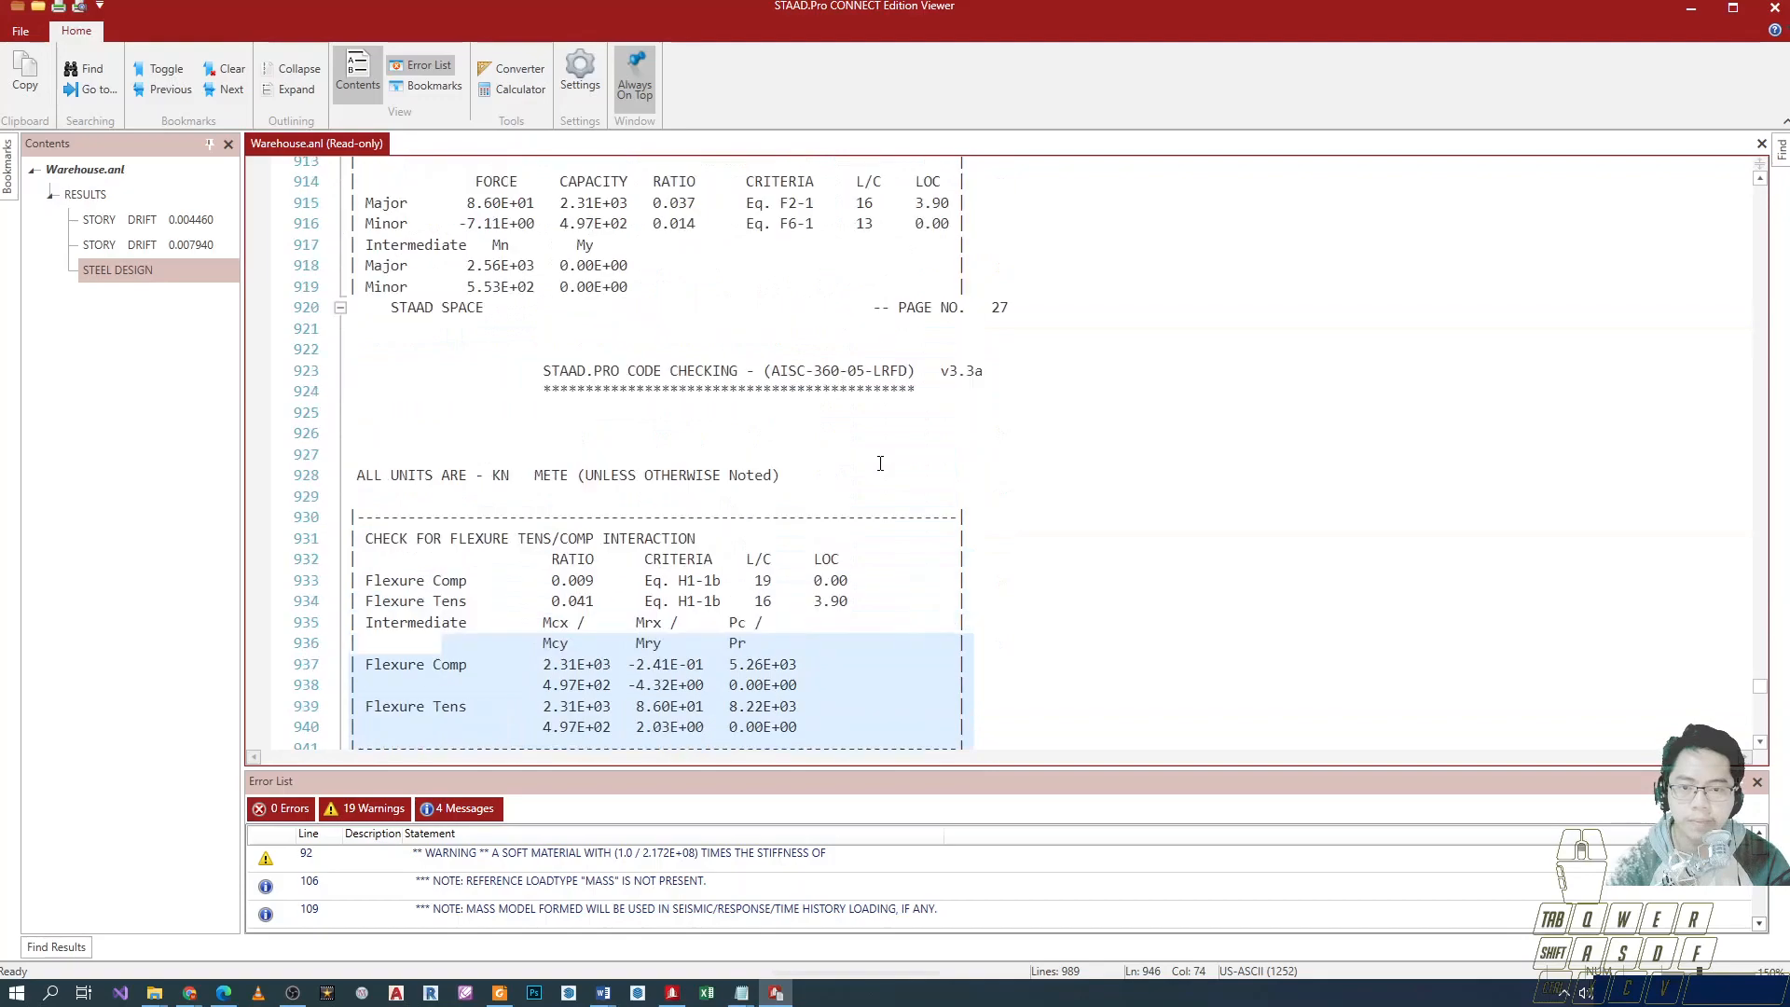
scroll(880, 463, "down", 17)
scroll(881, 463, "up", 5)
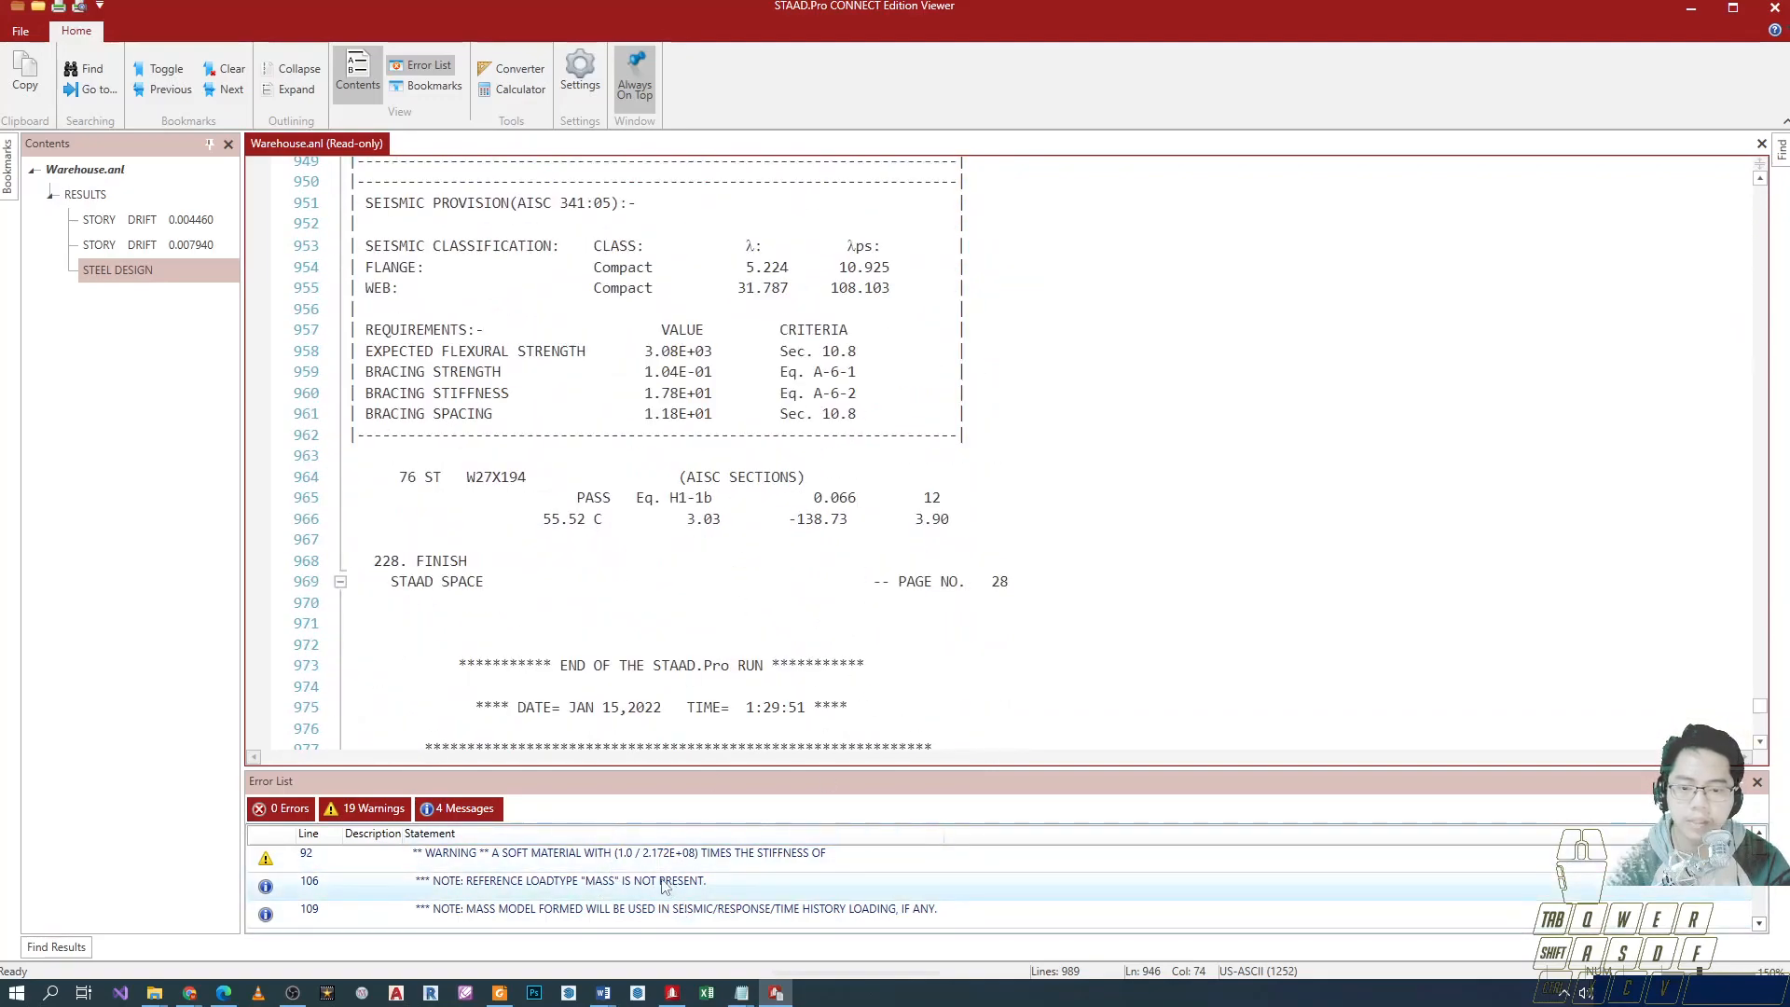
Filter the error list to show only the warnings, without the note messages.
left_click(432, 812)
left_click(384, 813)
left_click(382, 813)
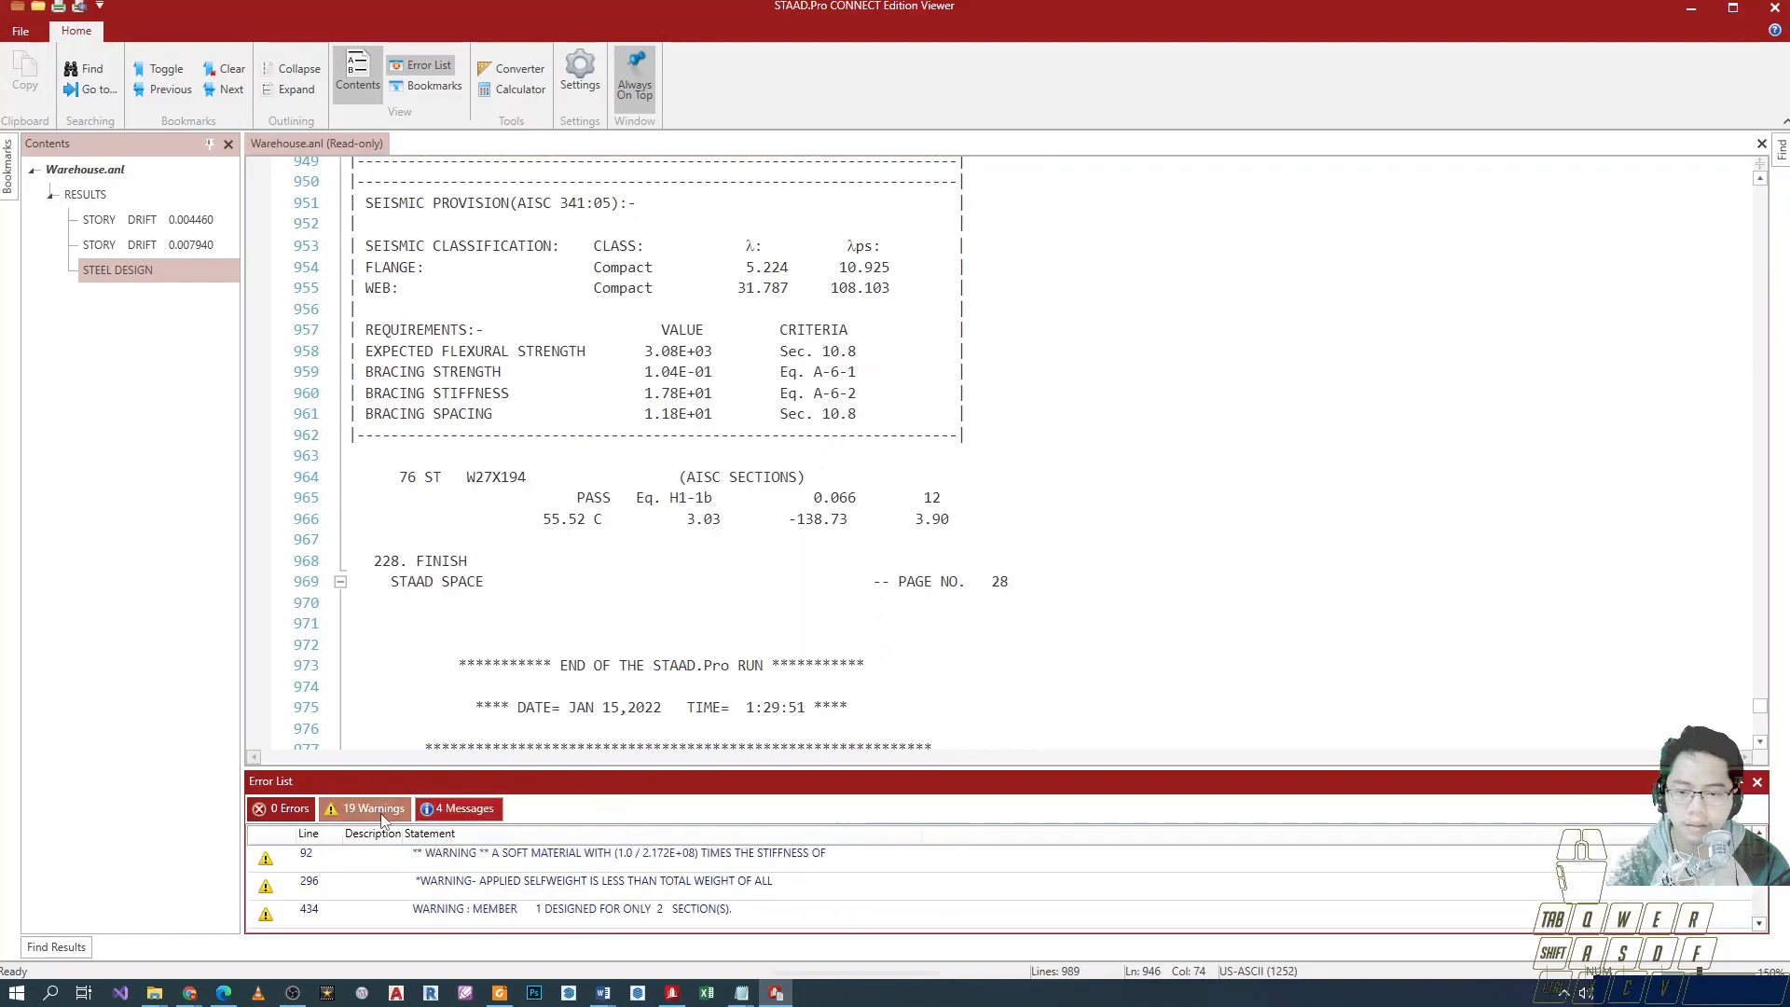
Review the design warnings in the error list and go to the member 47 HSS profile warning in the output file.
scroll(439, 876, "down", 1)
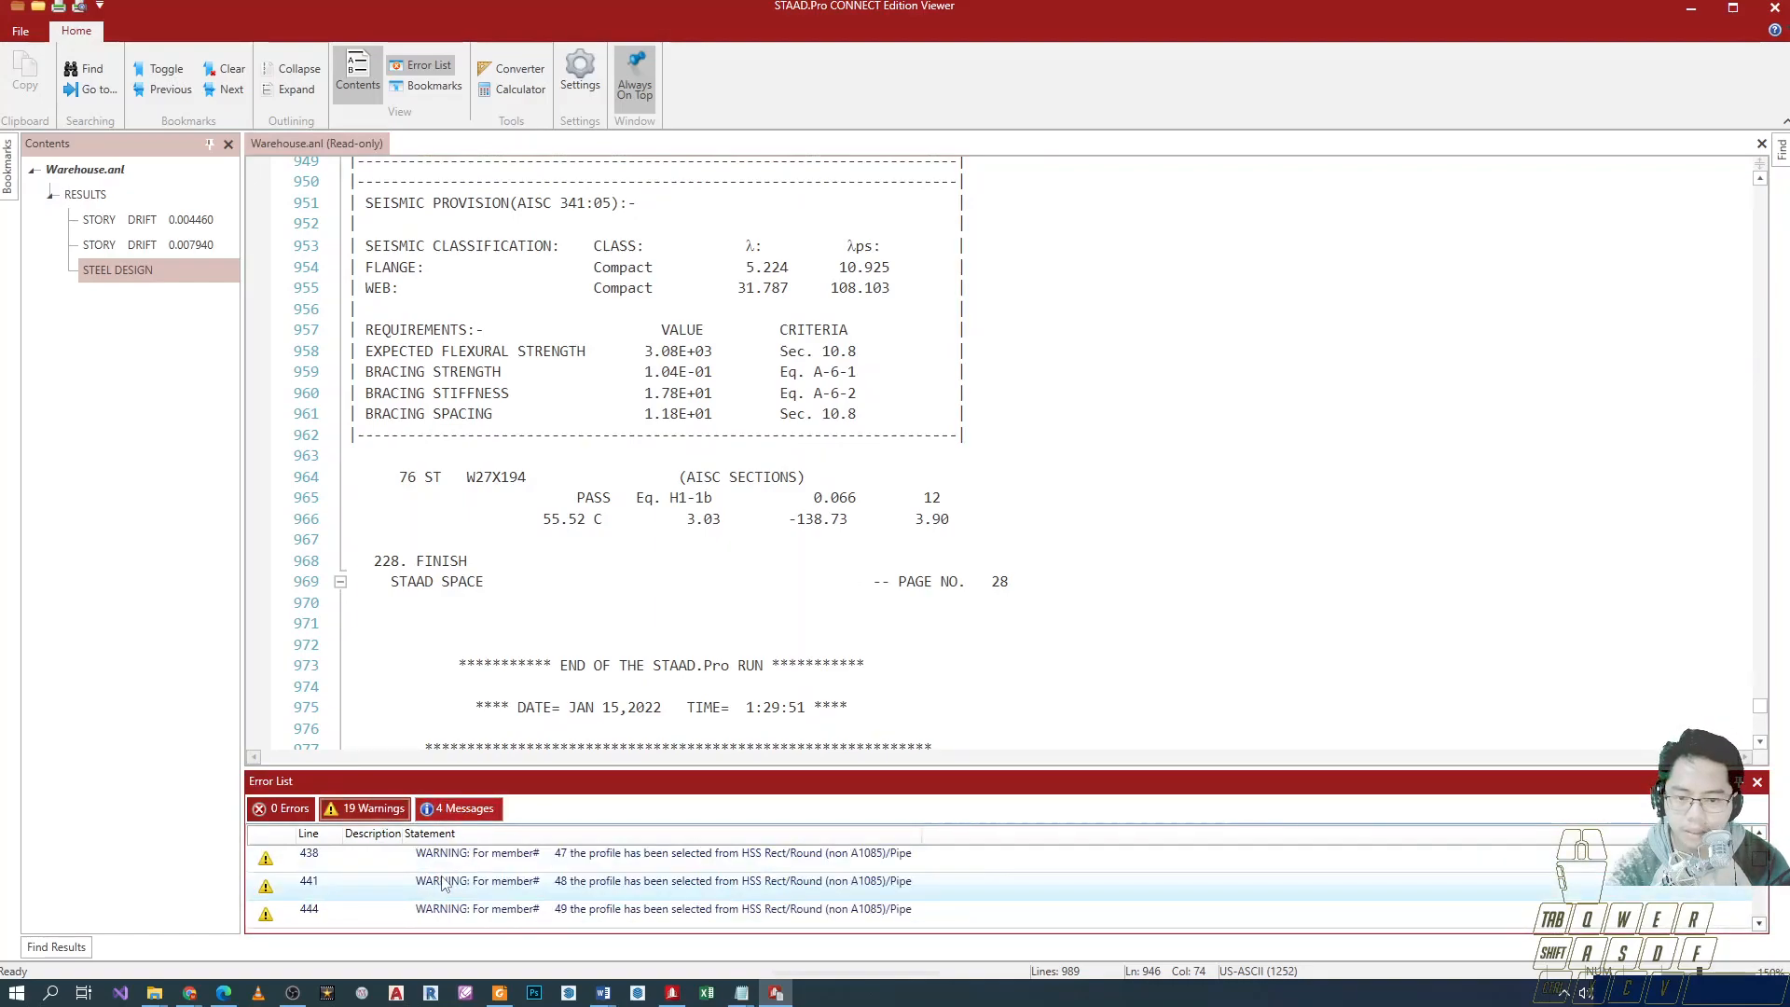
scroll(444, 884, "down", 3)
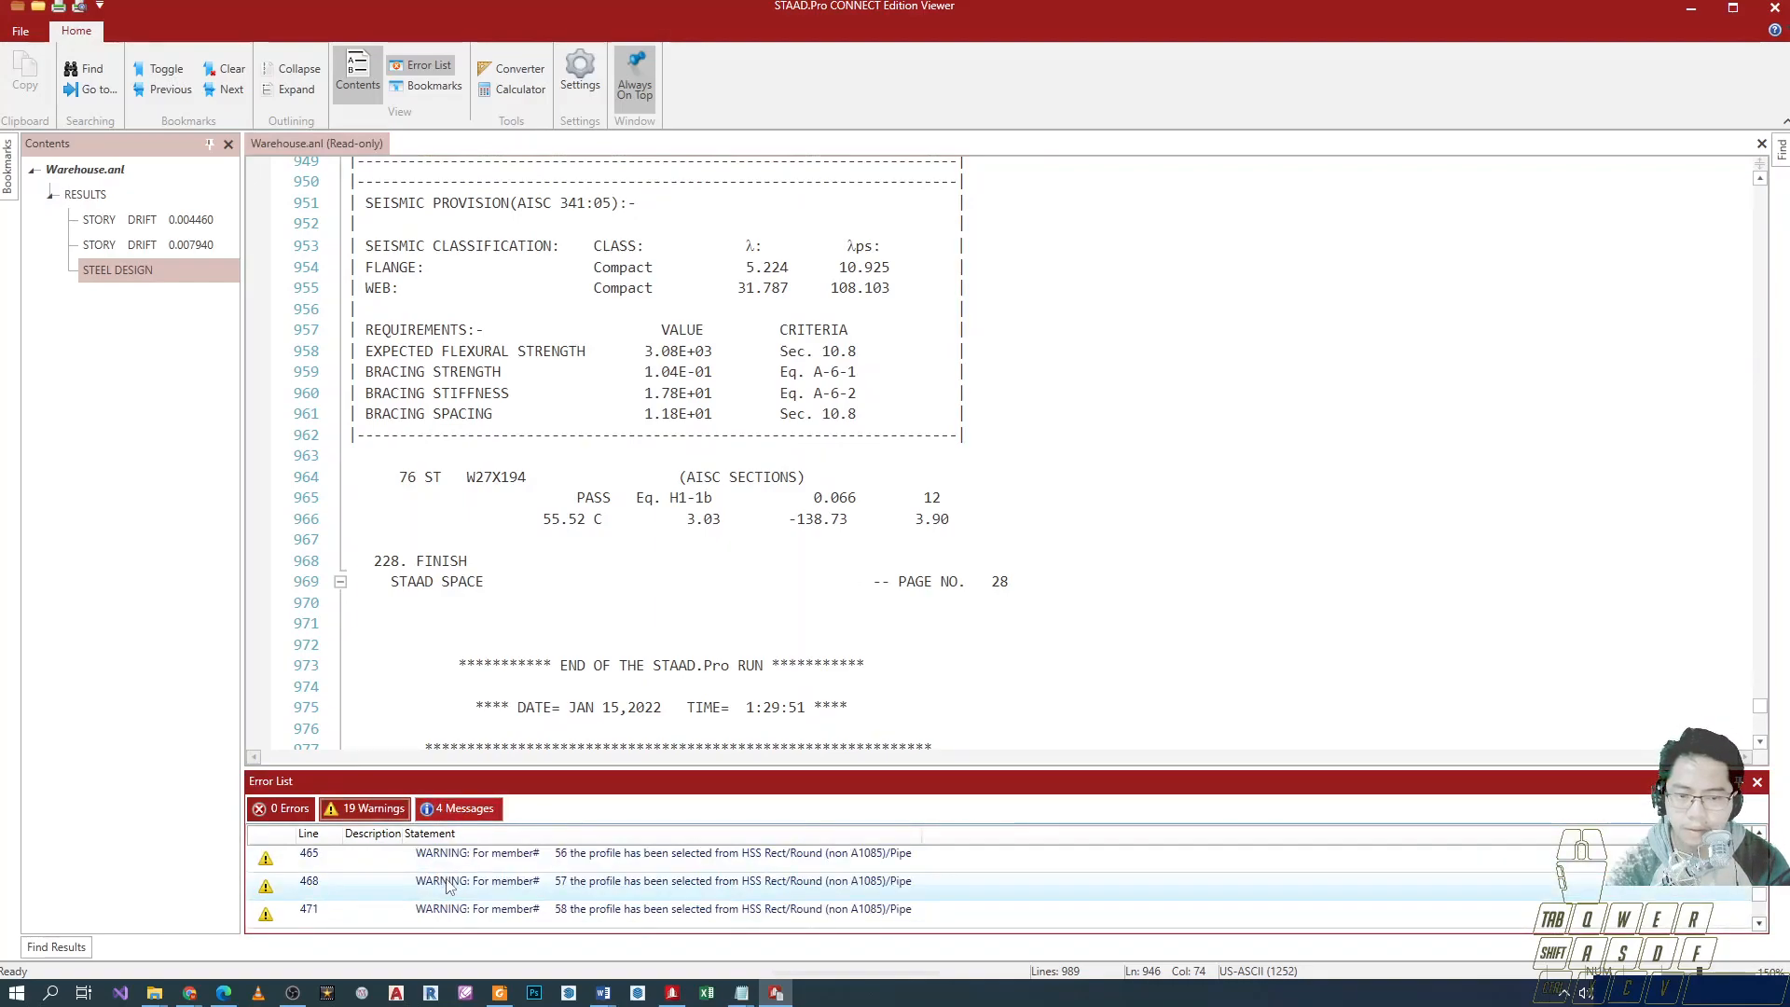
scroll(448, 885, "up", 3)
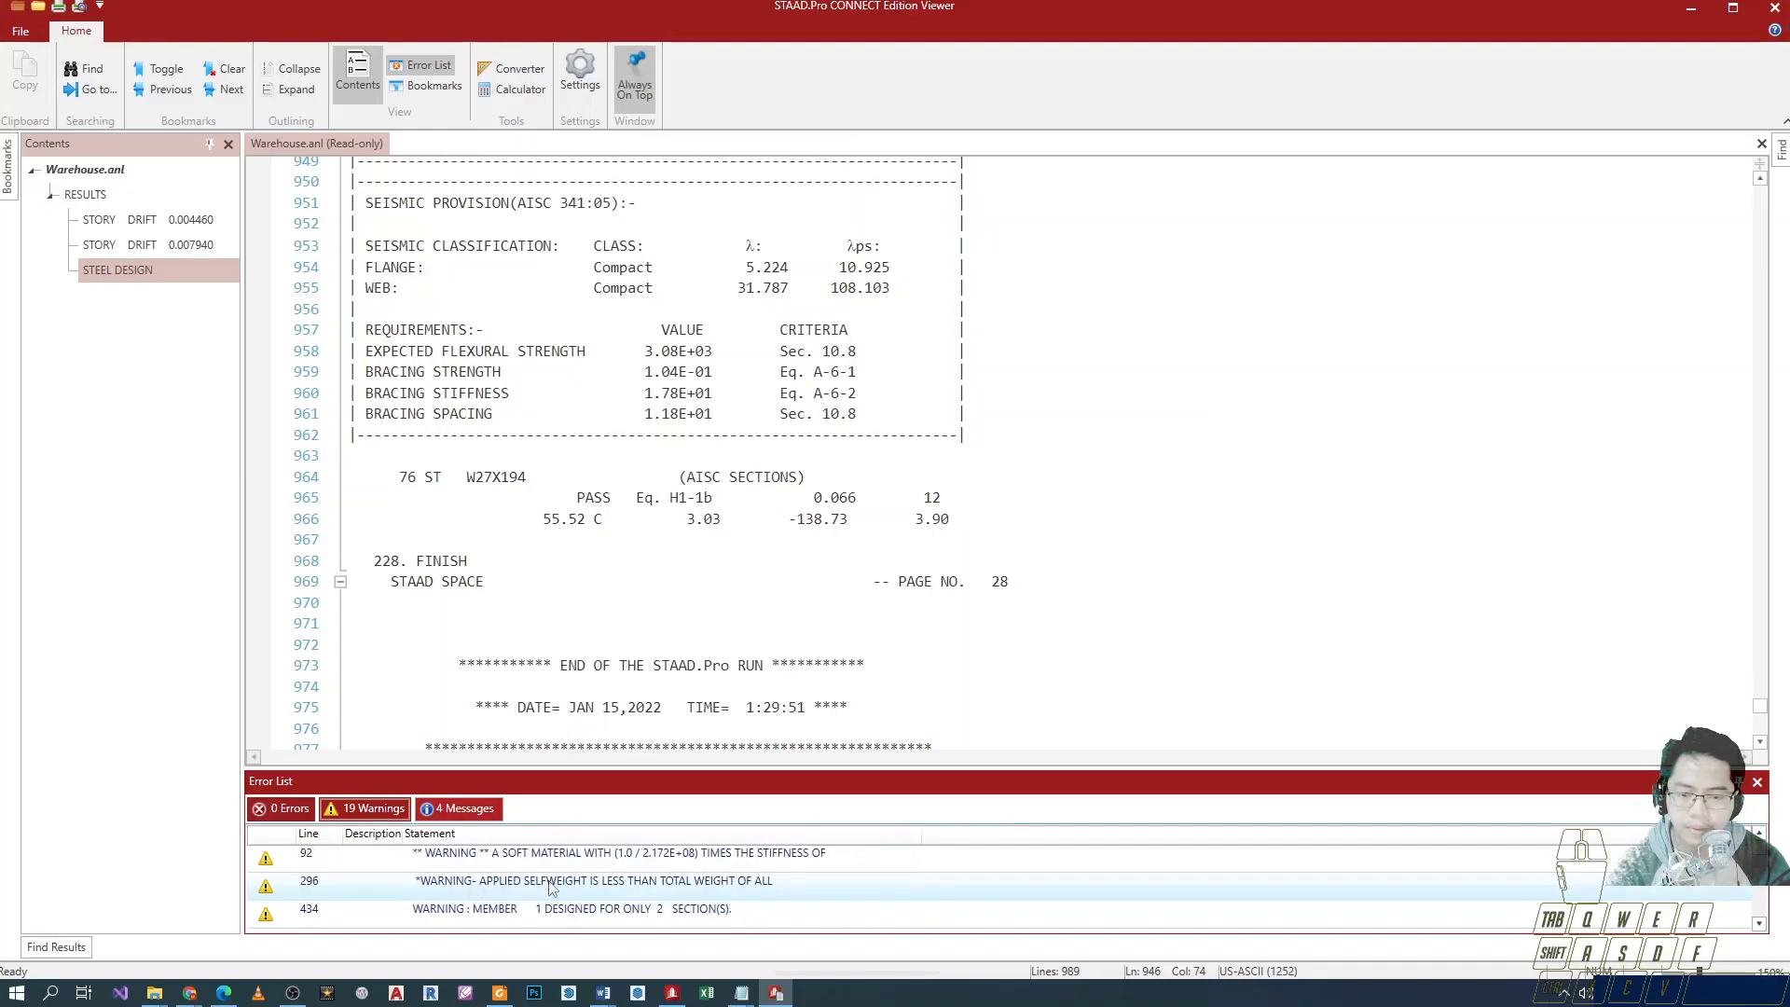
scroll(552, 887, "down", 3)
scroll(552, 895, "up", 3)
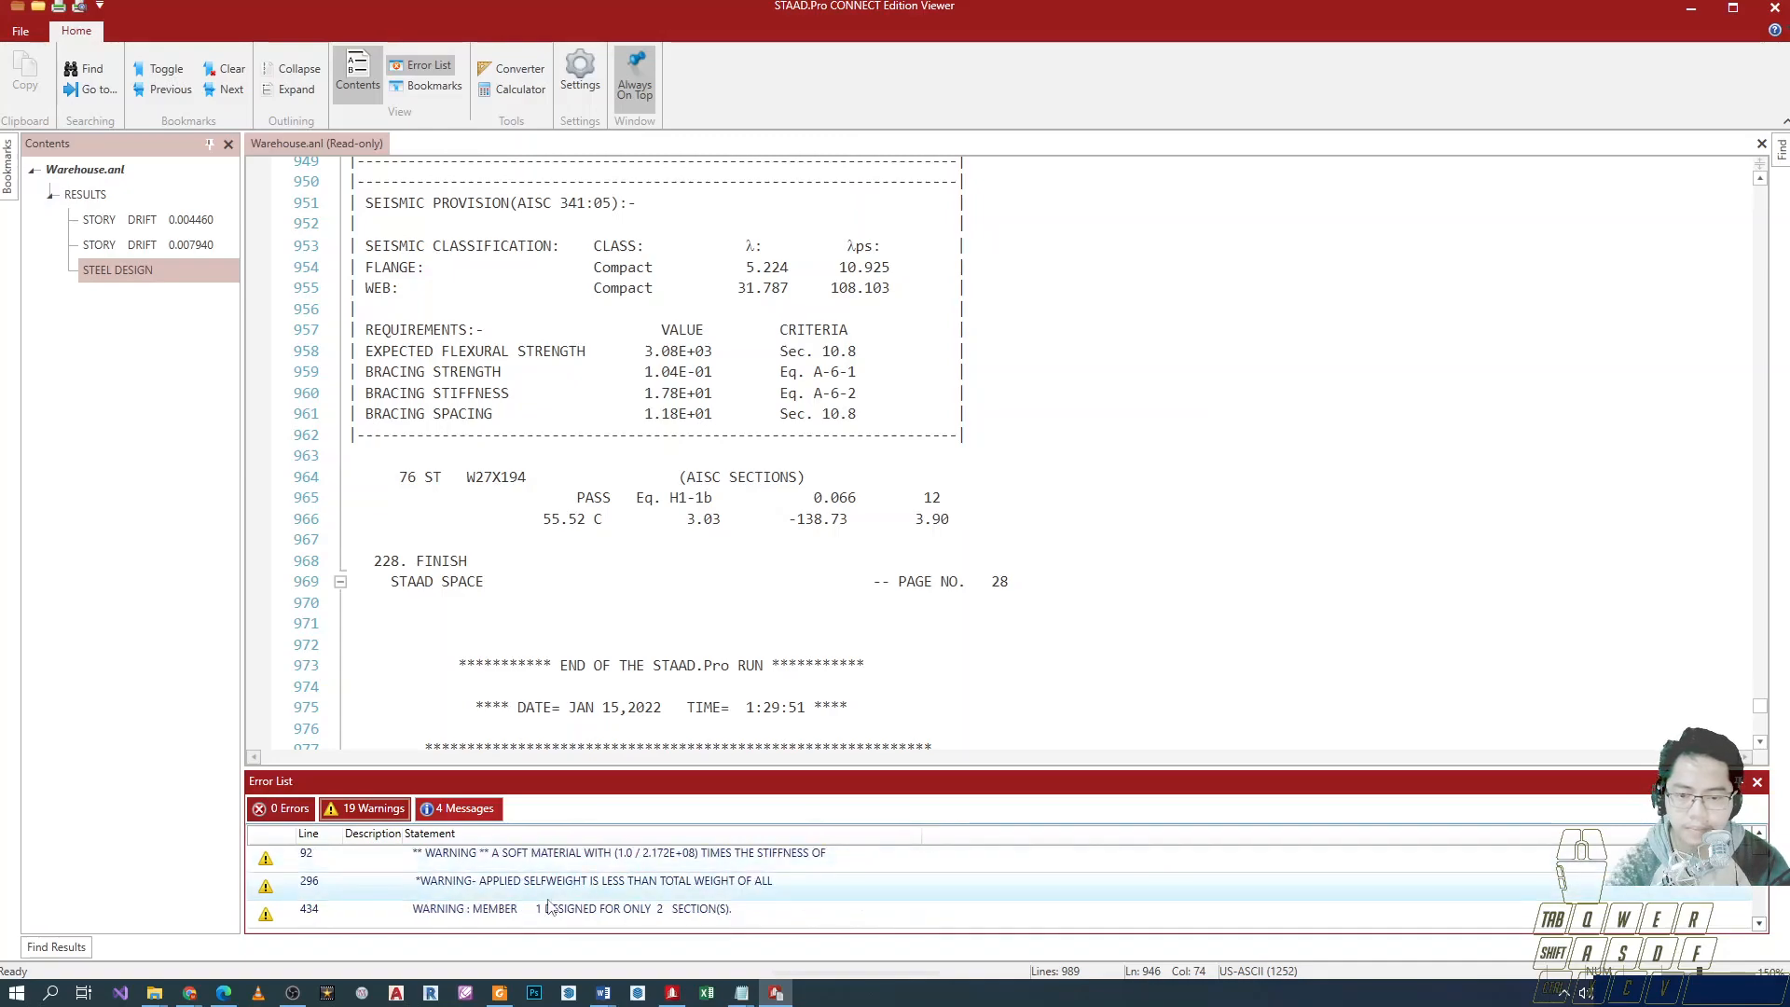
scroll(555, 895, "down", 1)
double_click(597, 856)
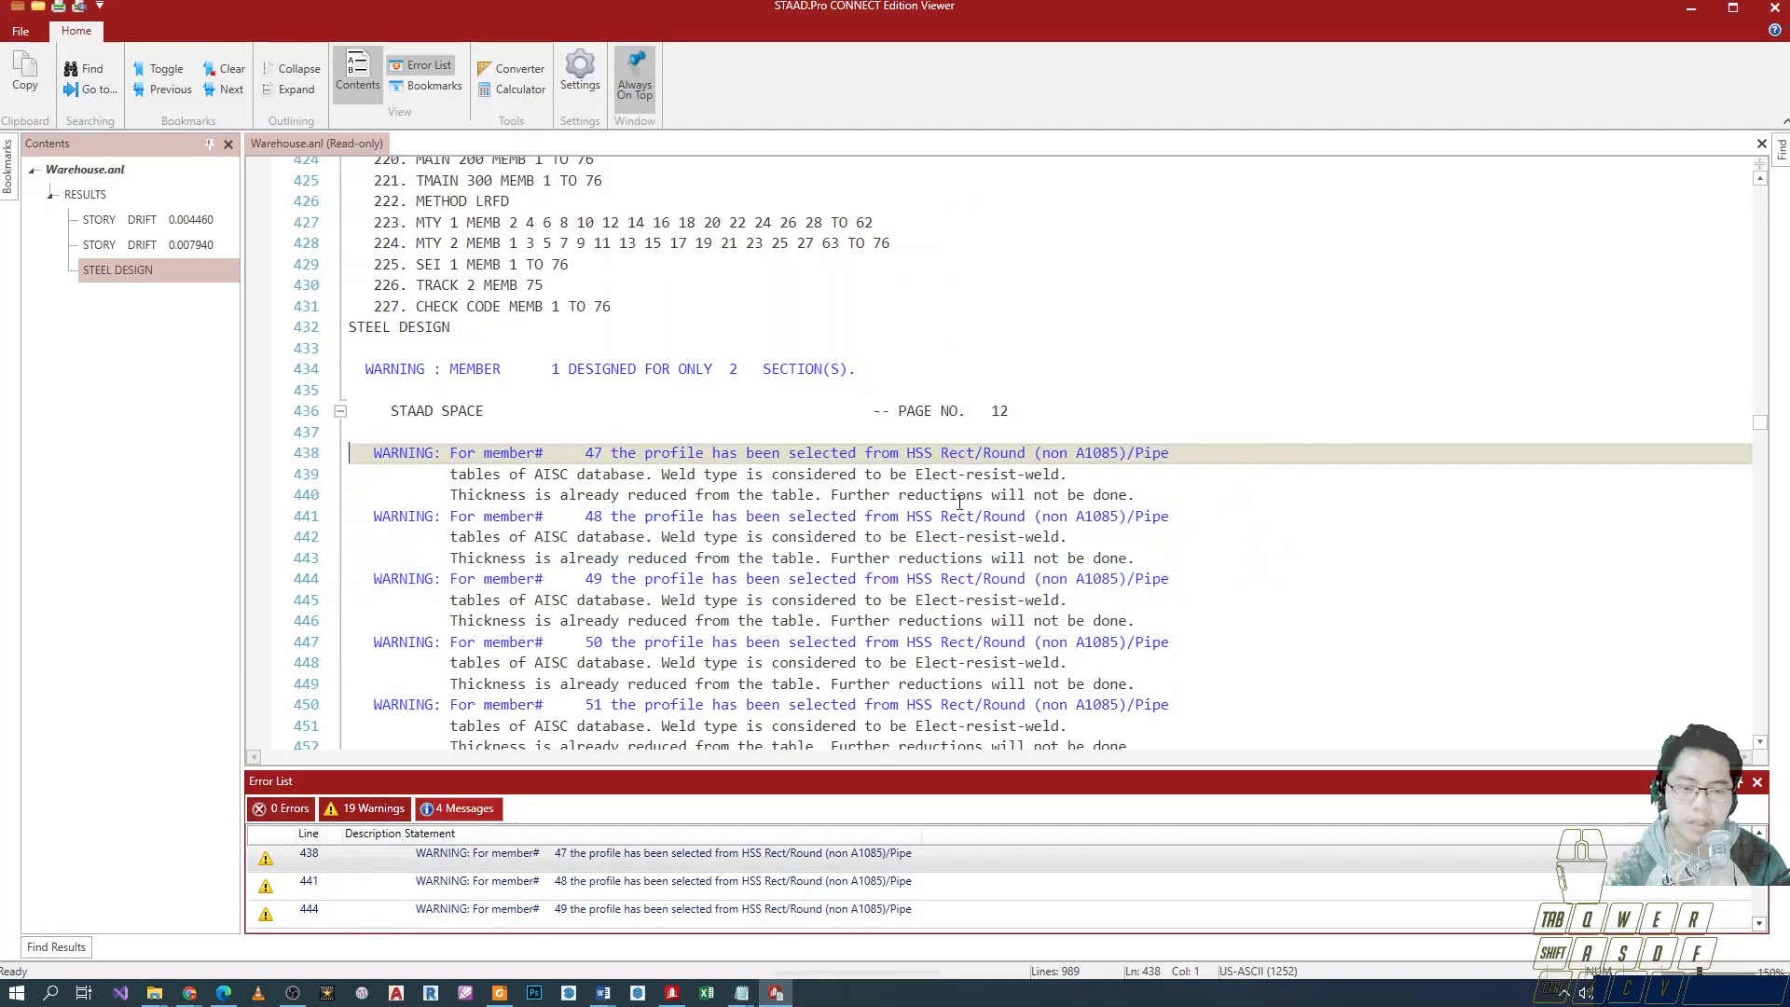
Close the analysis output viewer and open the Postprocessing workflow for the warehouse model.
left_click(1774, 8)
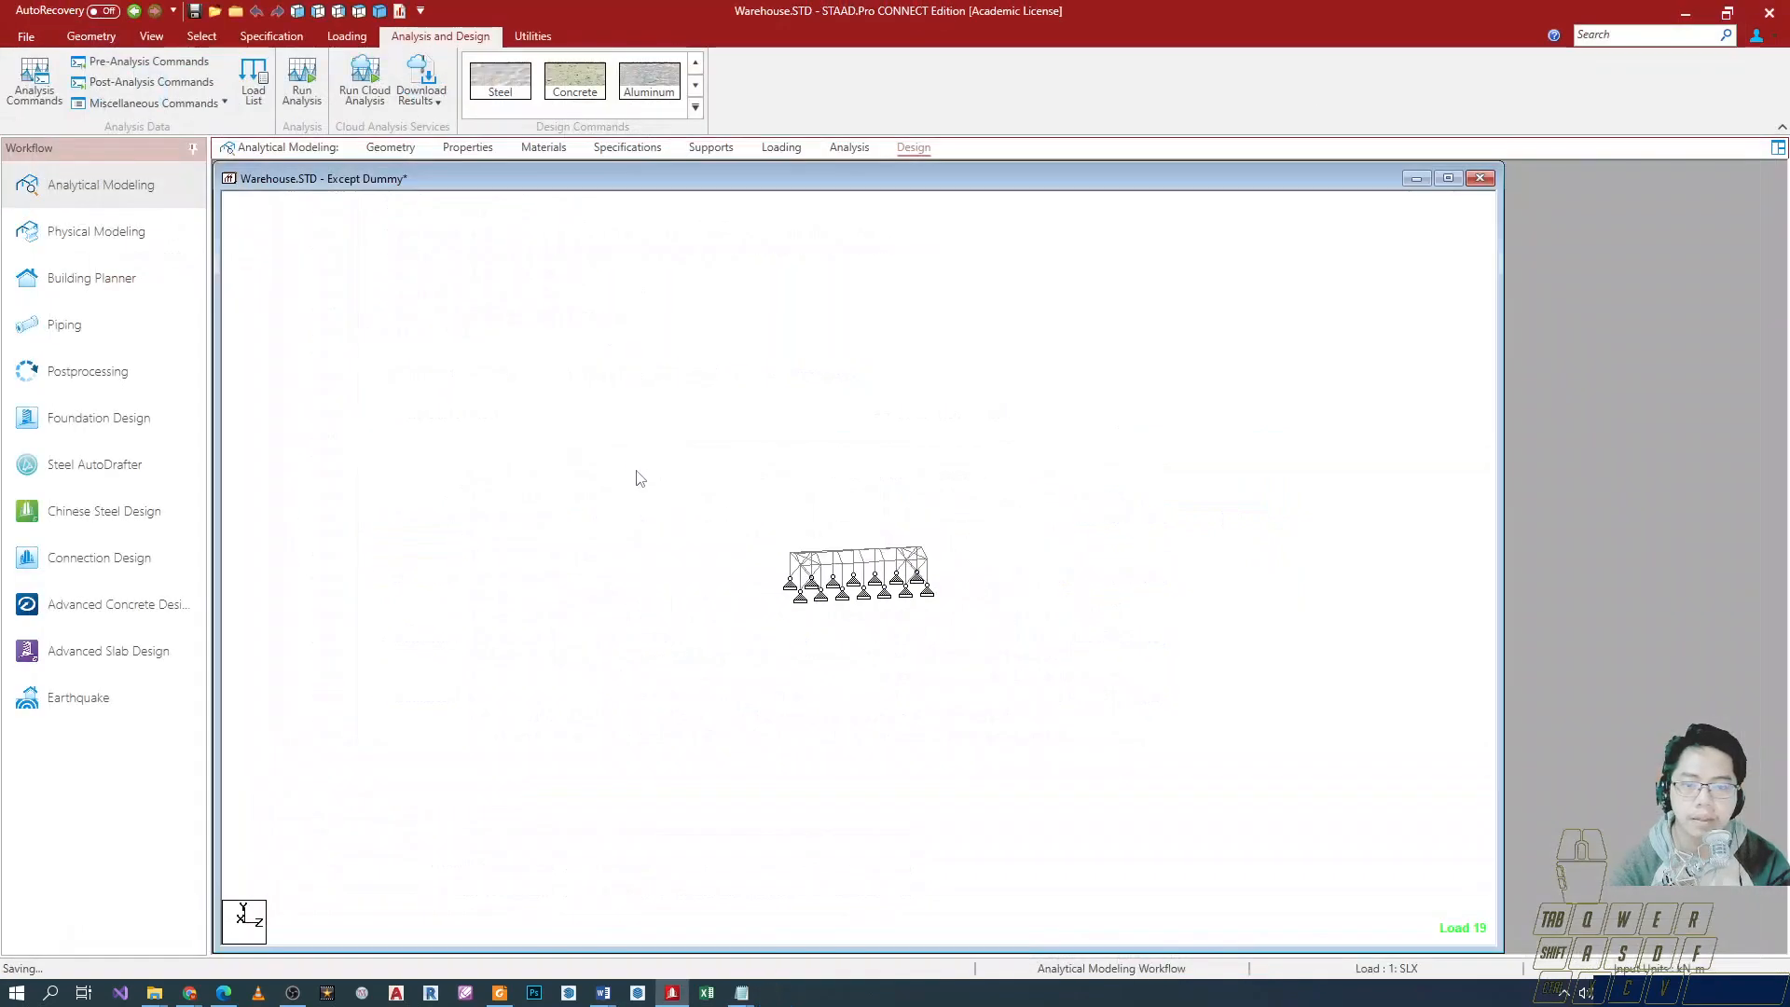
scroll(596, 482, "up", 3)
key("Down")
key("Down")
key("Right")
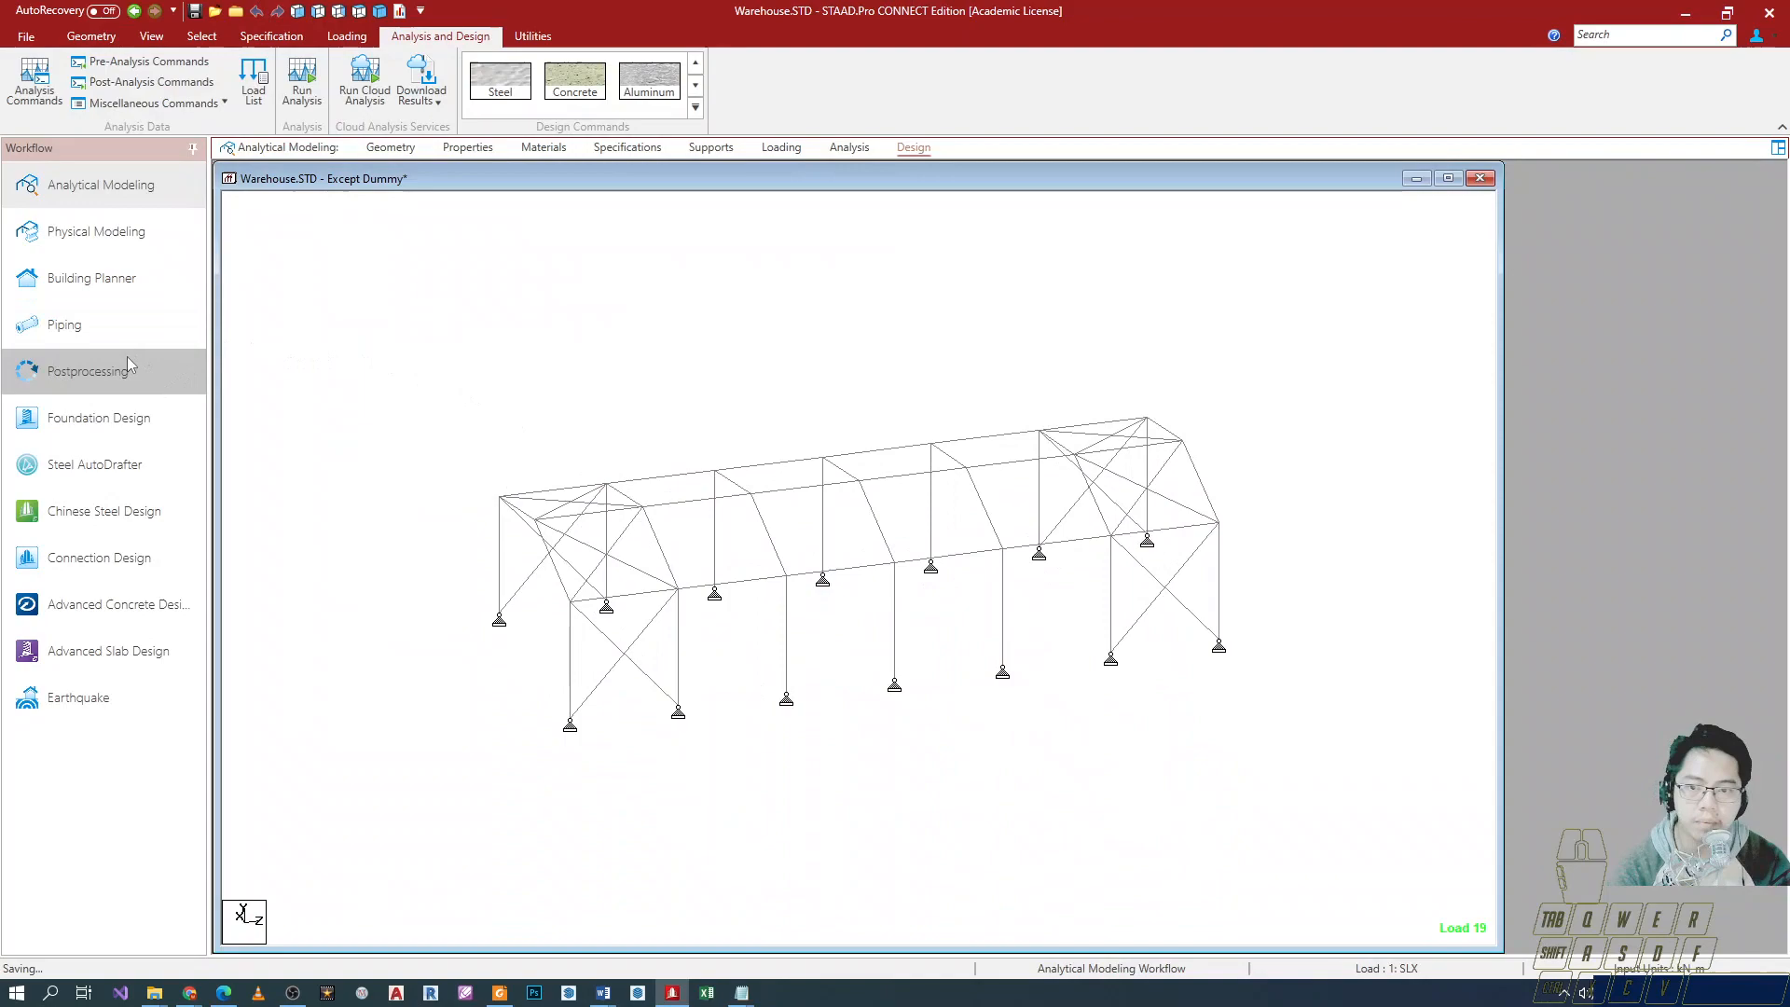
left_click(128, 363)
left_click(925, 641)
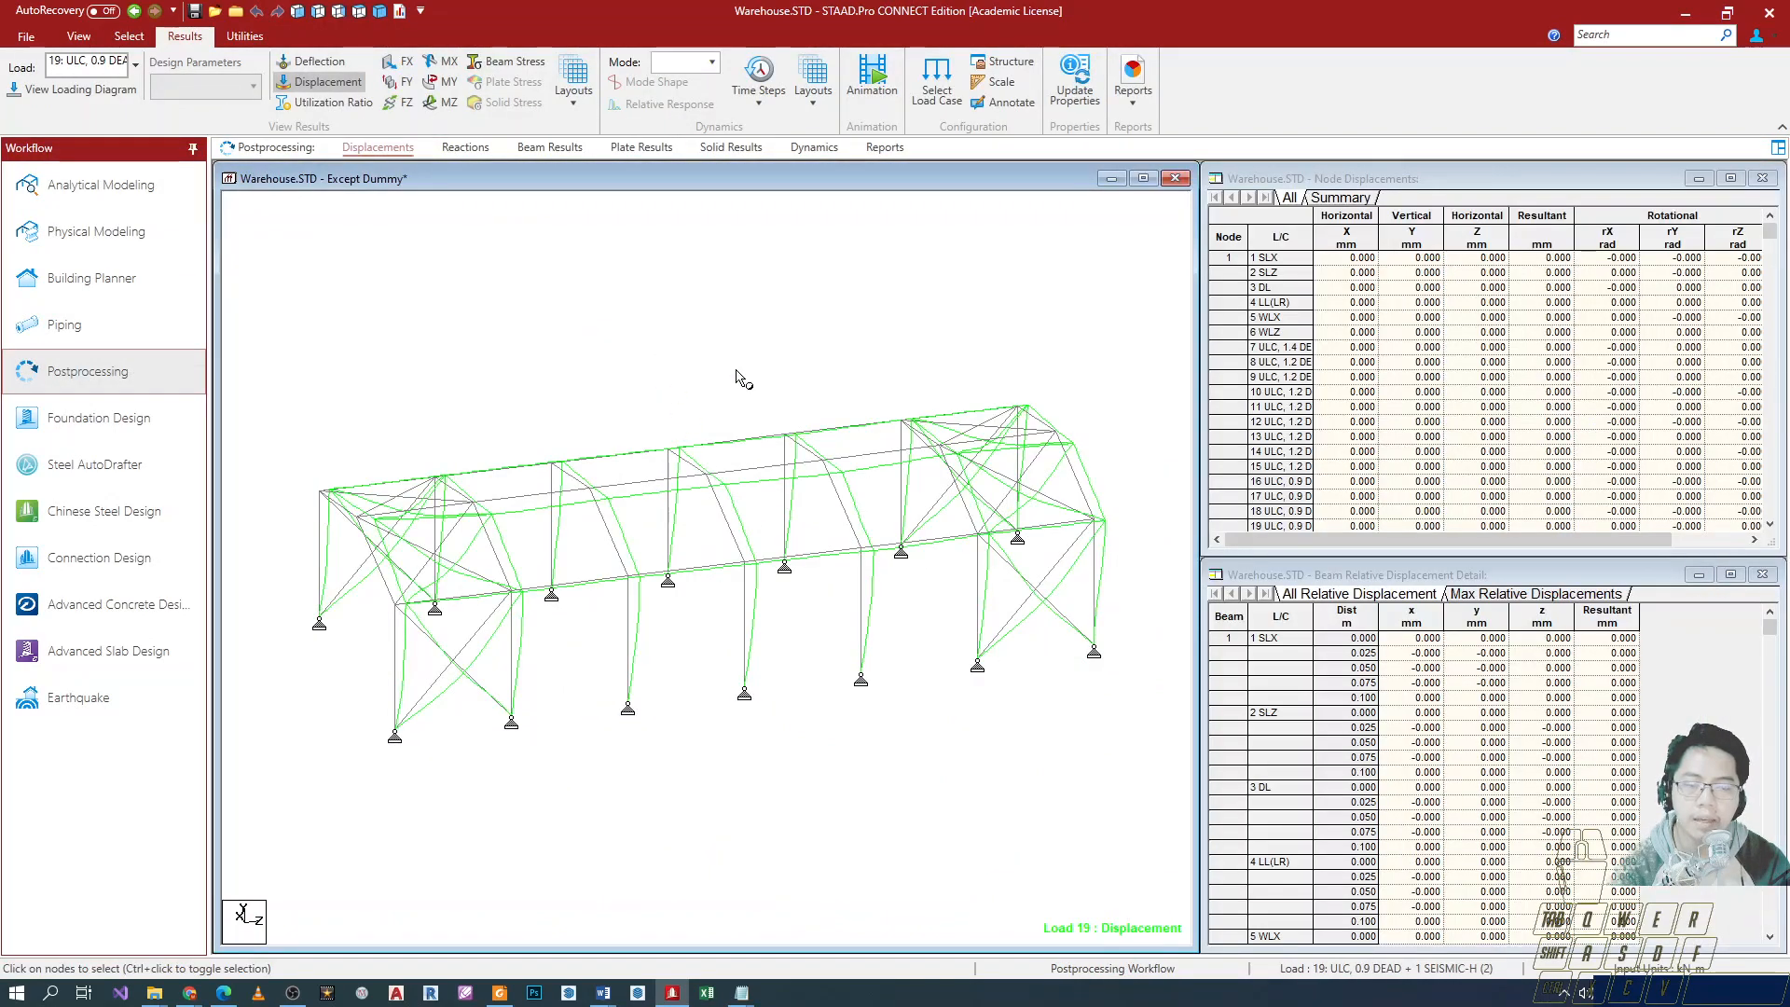
Show the beam utilization layout with member utilization ratios and the design results table.
scroll(818, 494, "down", 2)
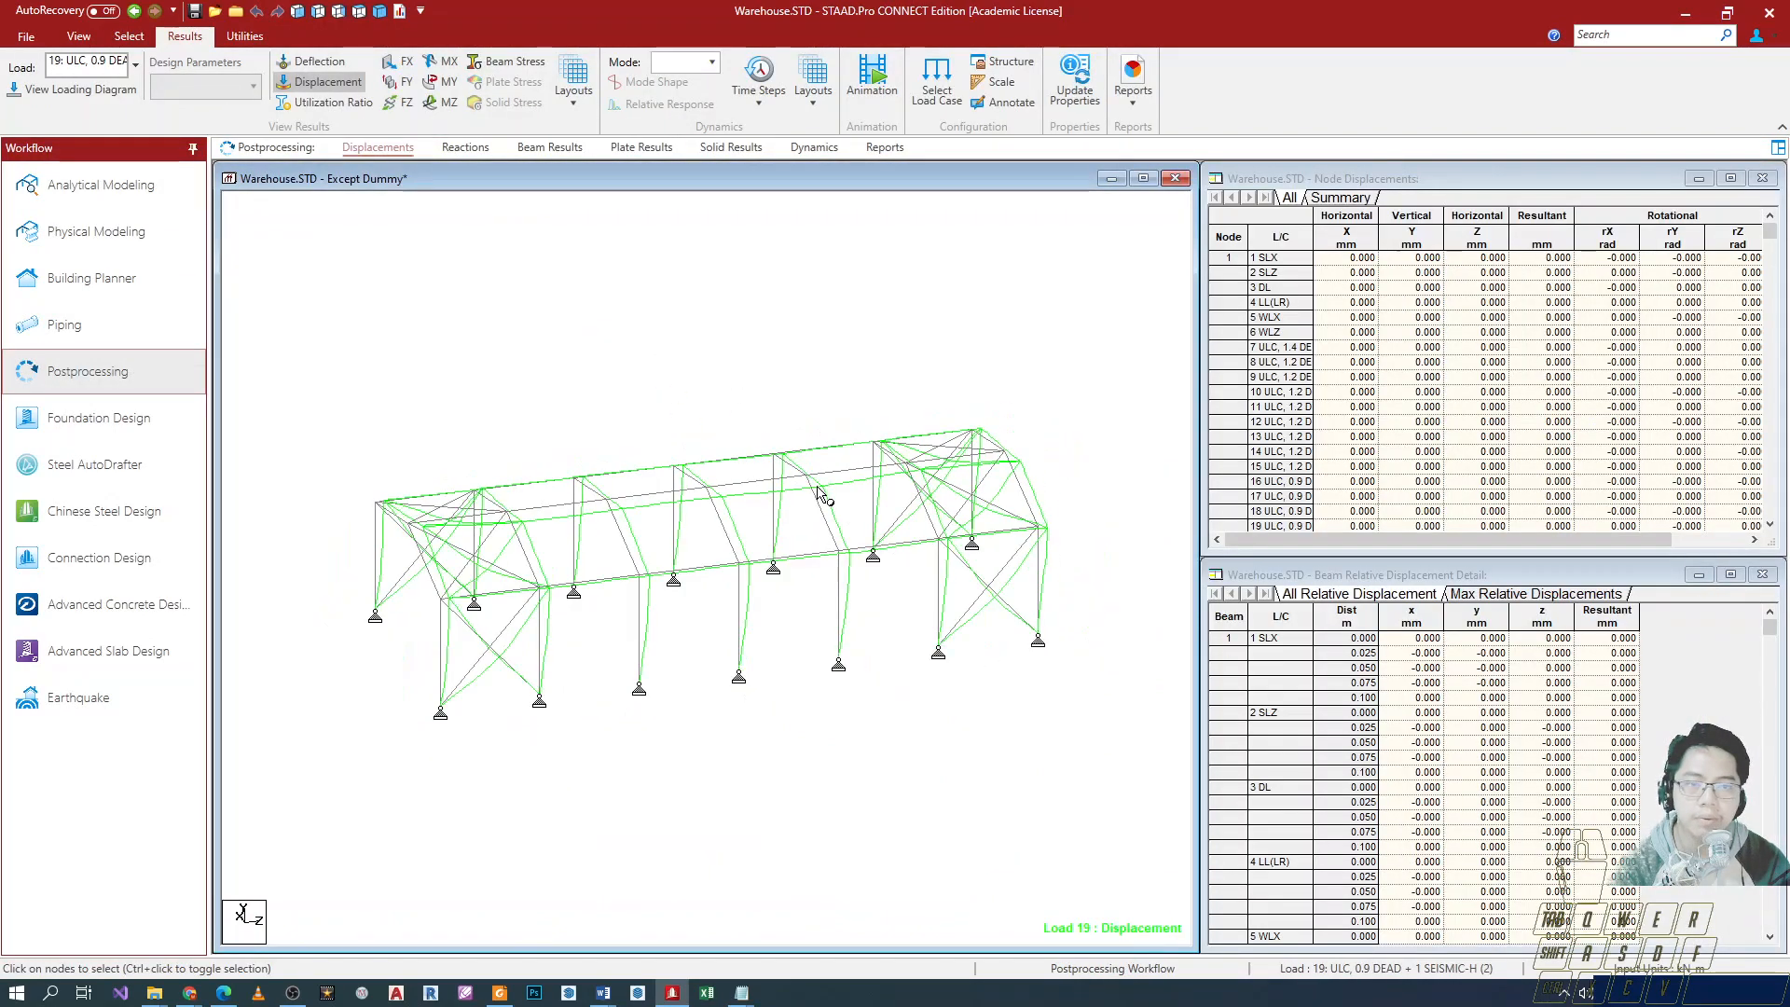
left_click(569, 110)
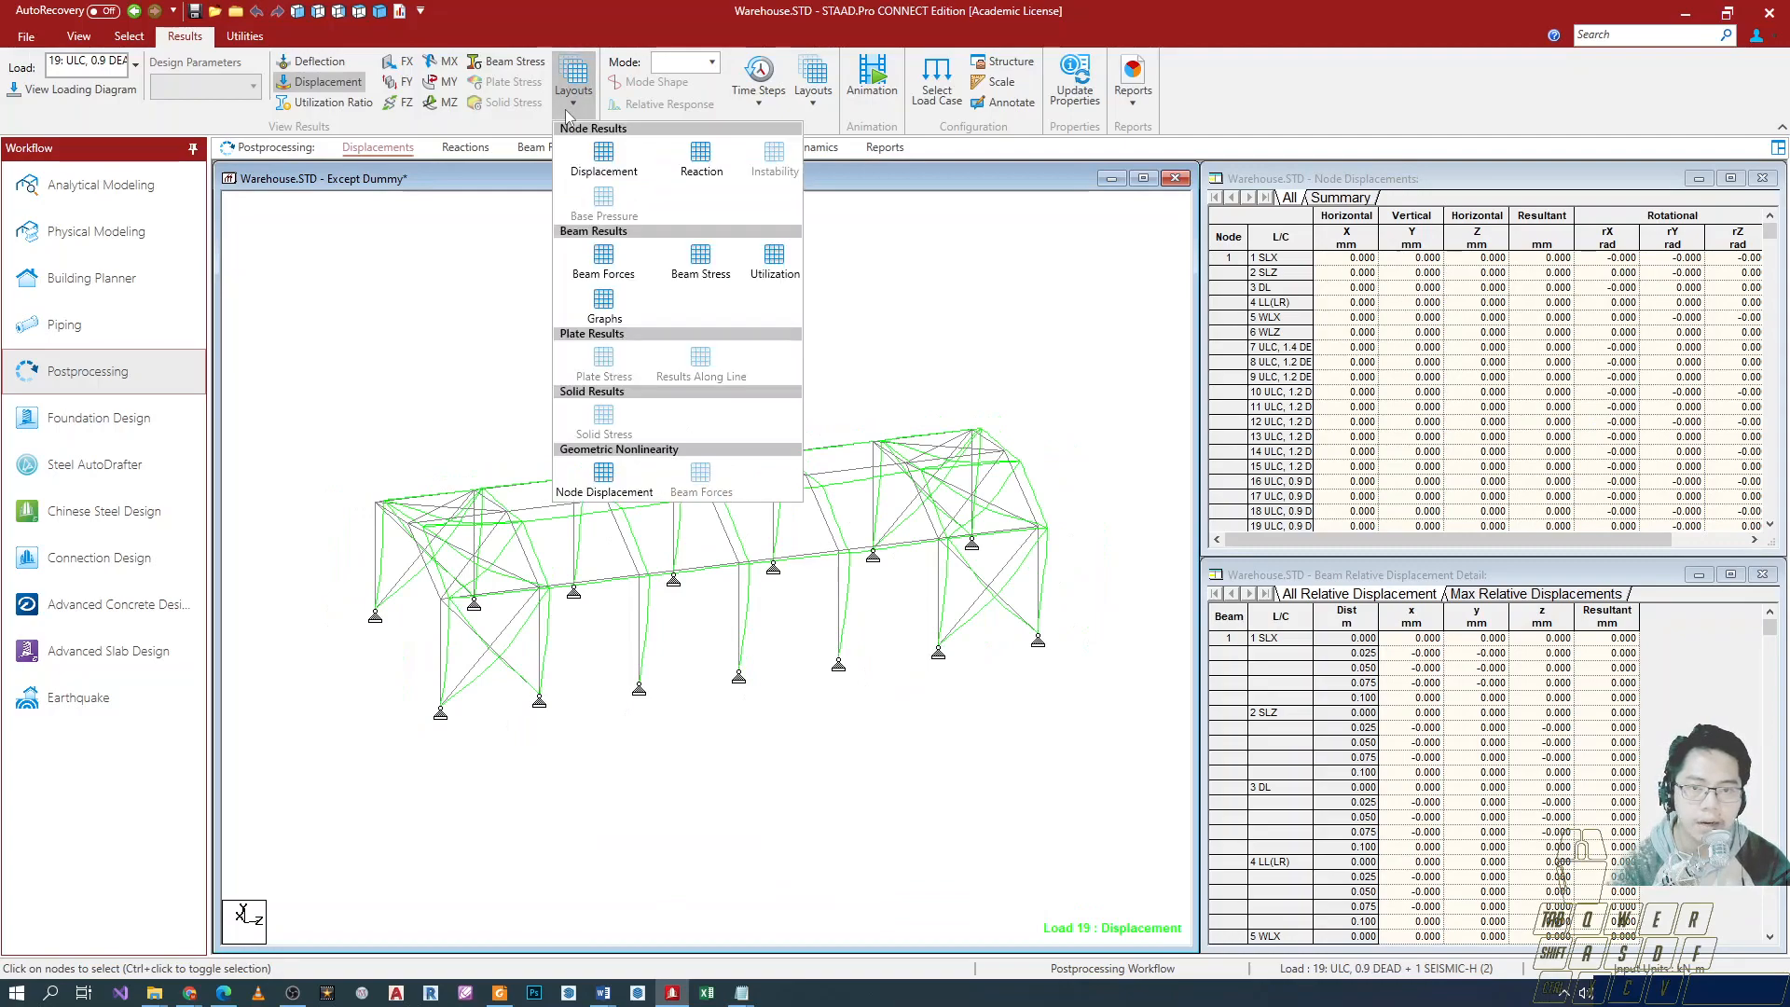
left_click(768, 269)
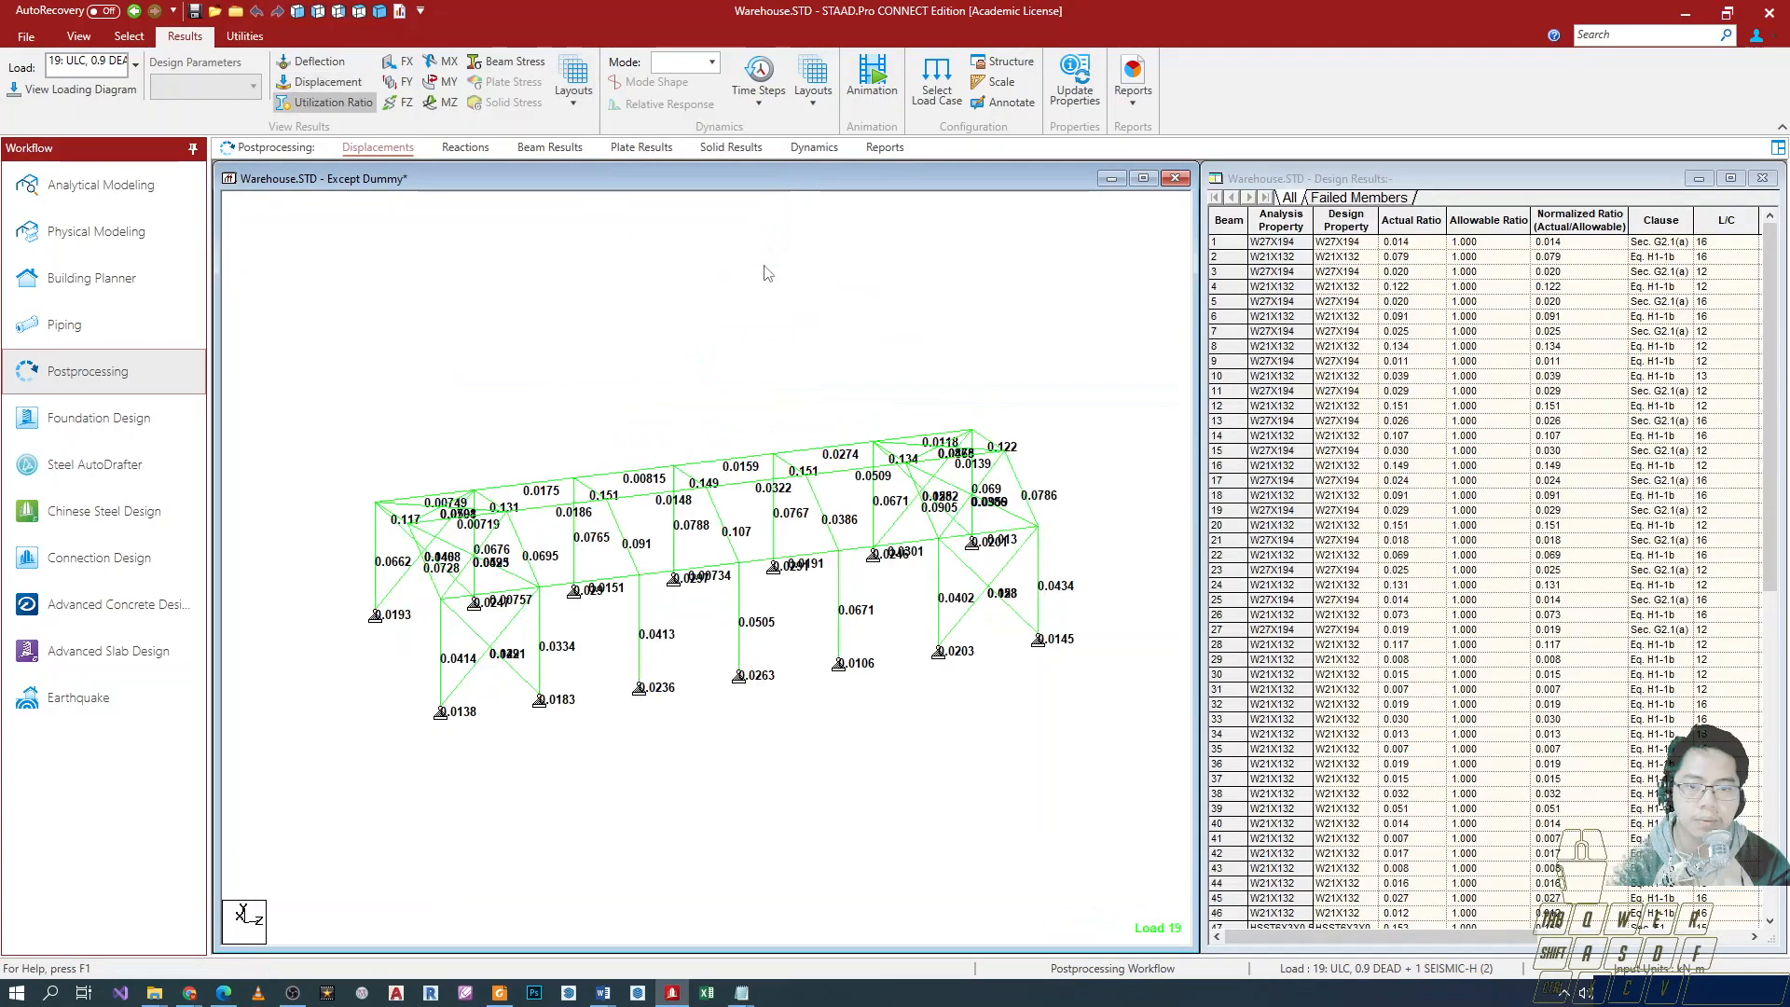
scroll(921, 574, "up", 2)
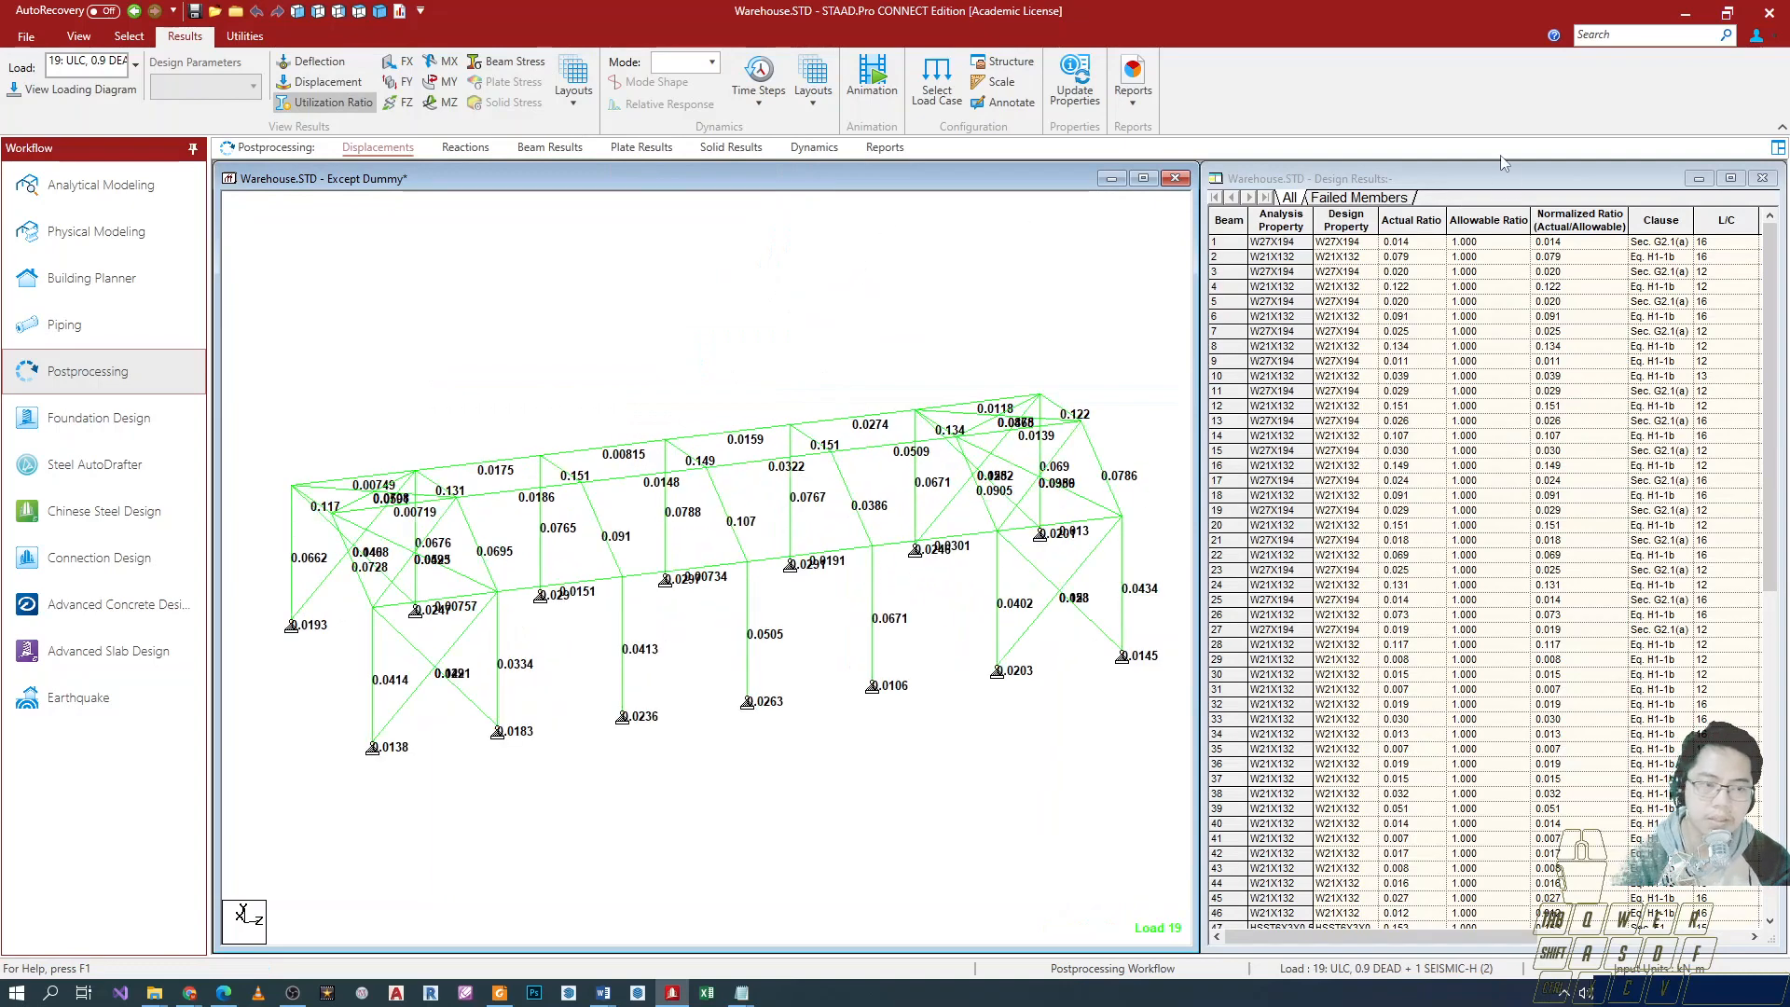
Move the design results table over the model view and check its failed members list before returning to all members.
left_click_drag(1415, 181, 770, 185)
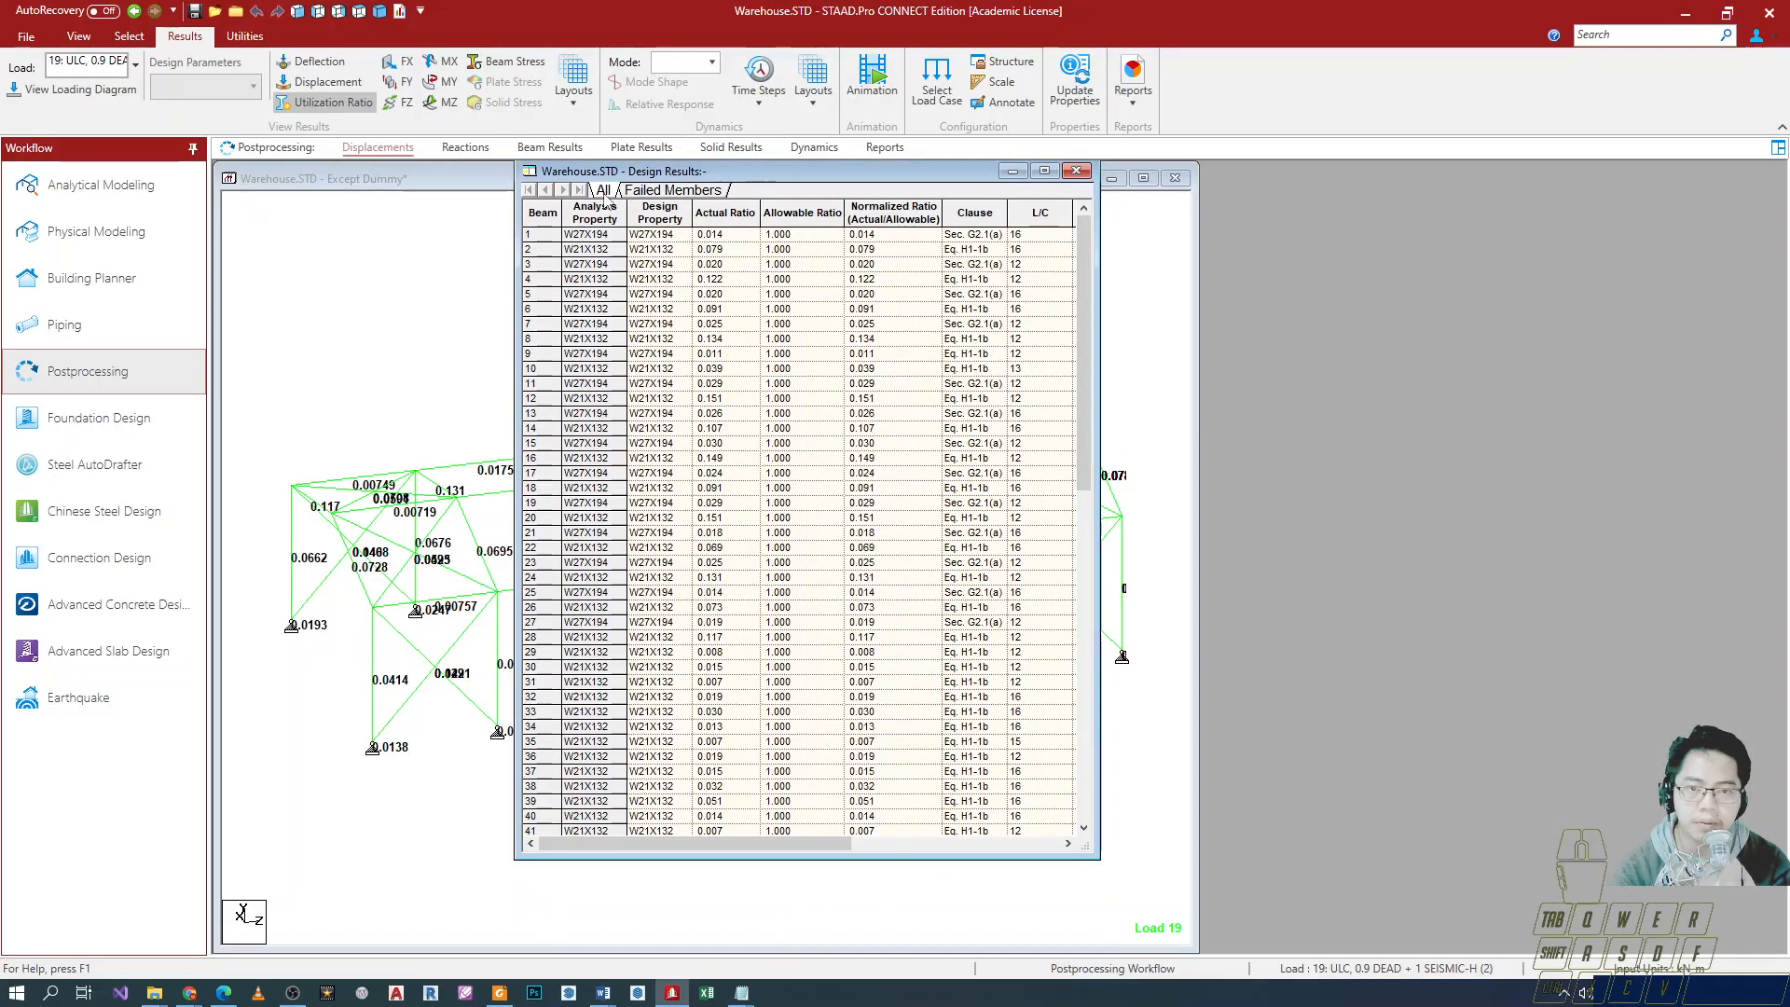
left_click(658, 191)
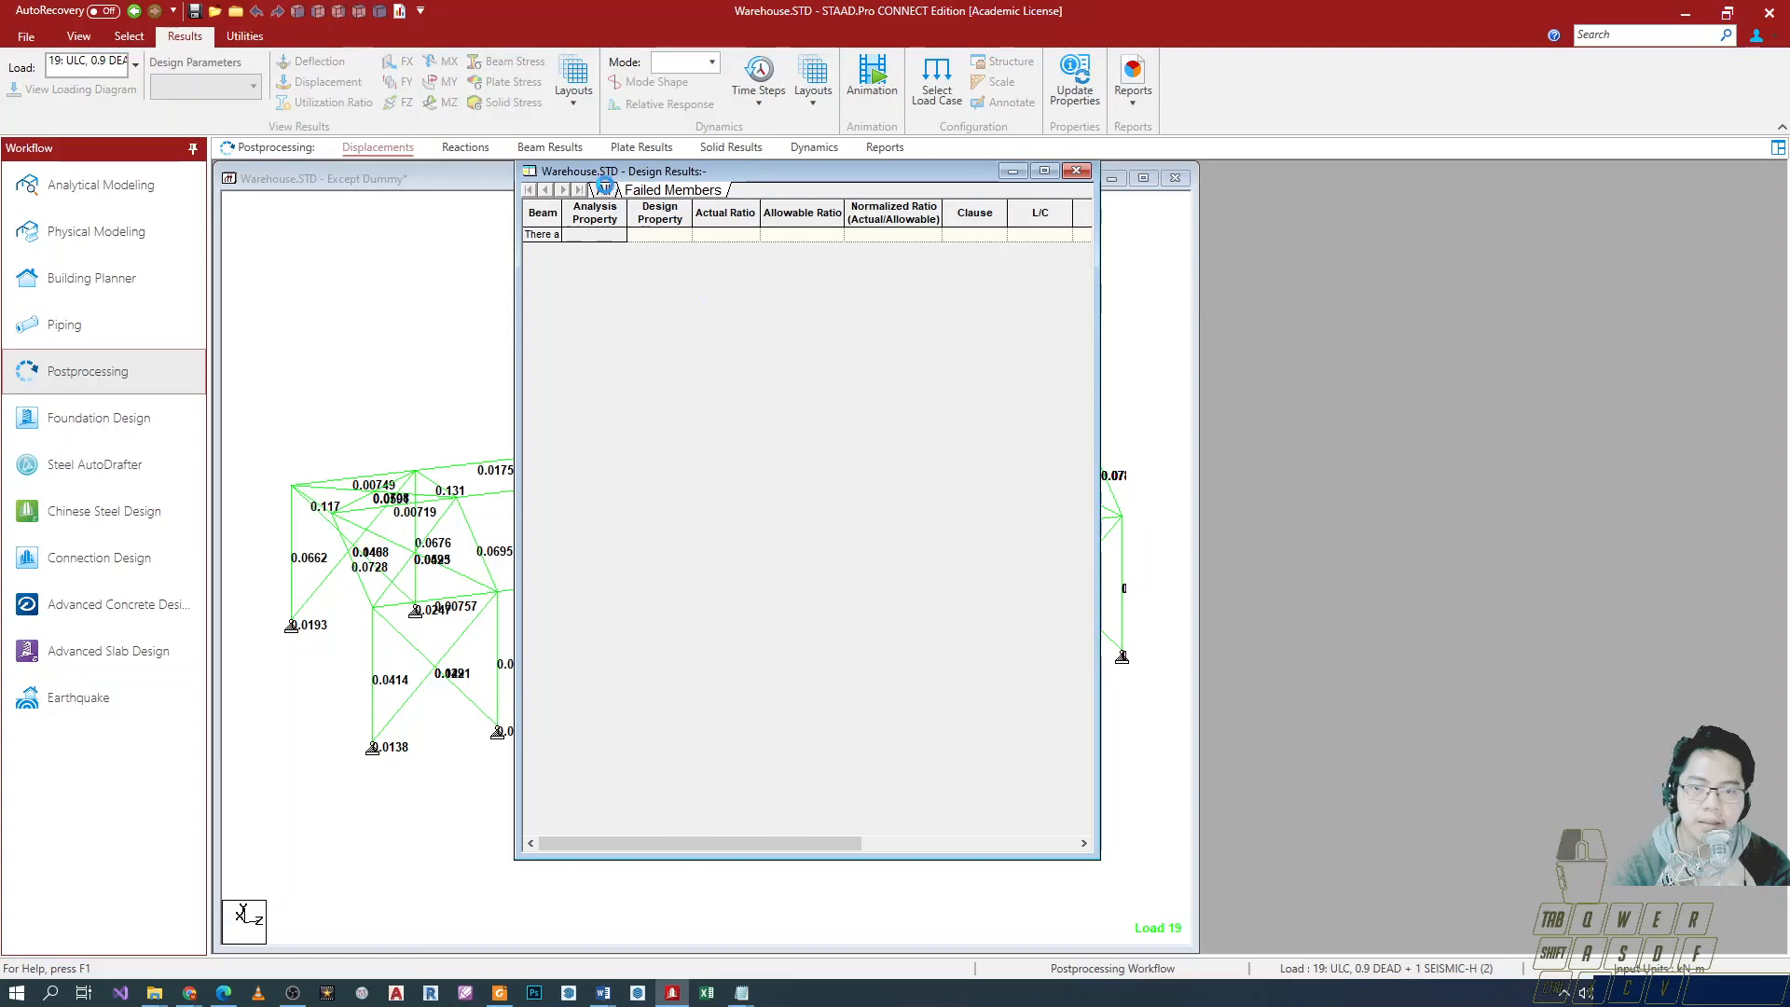
left_click(602, 191)
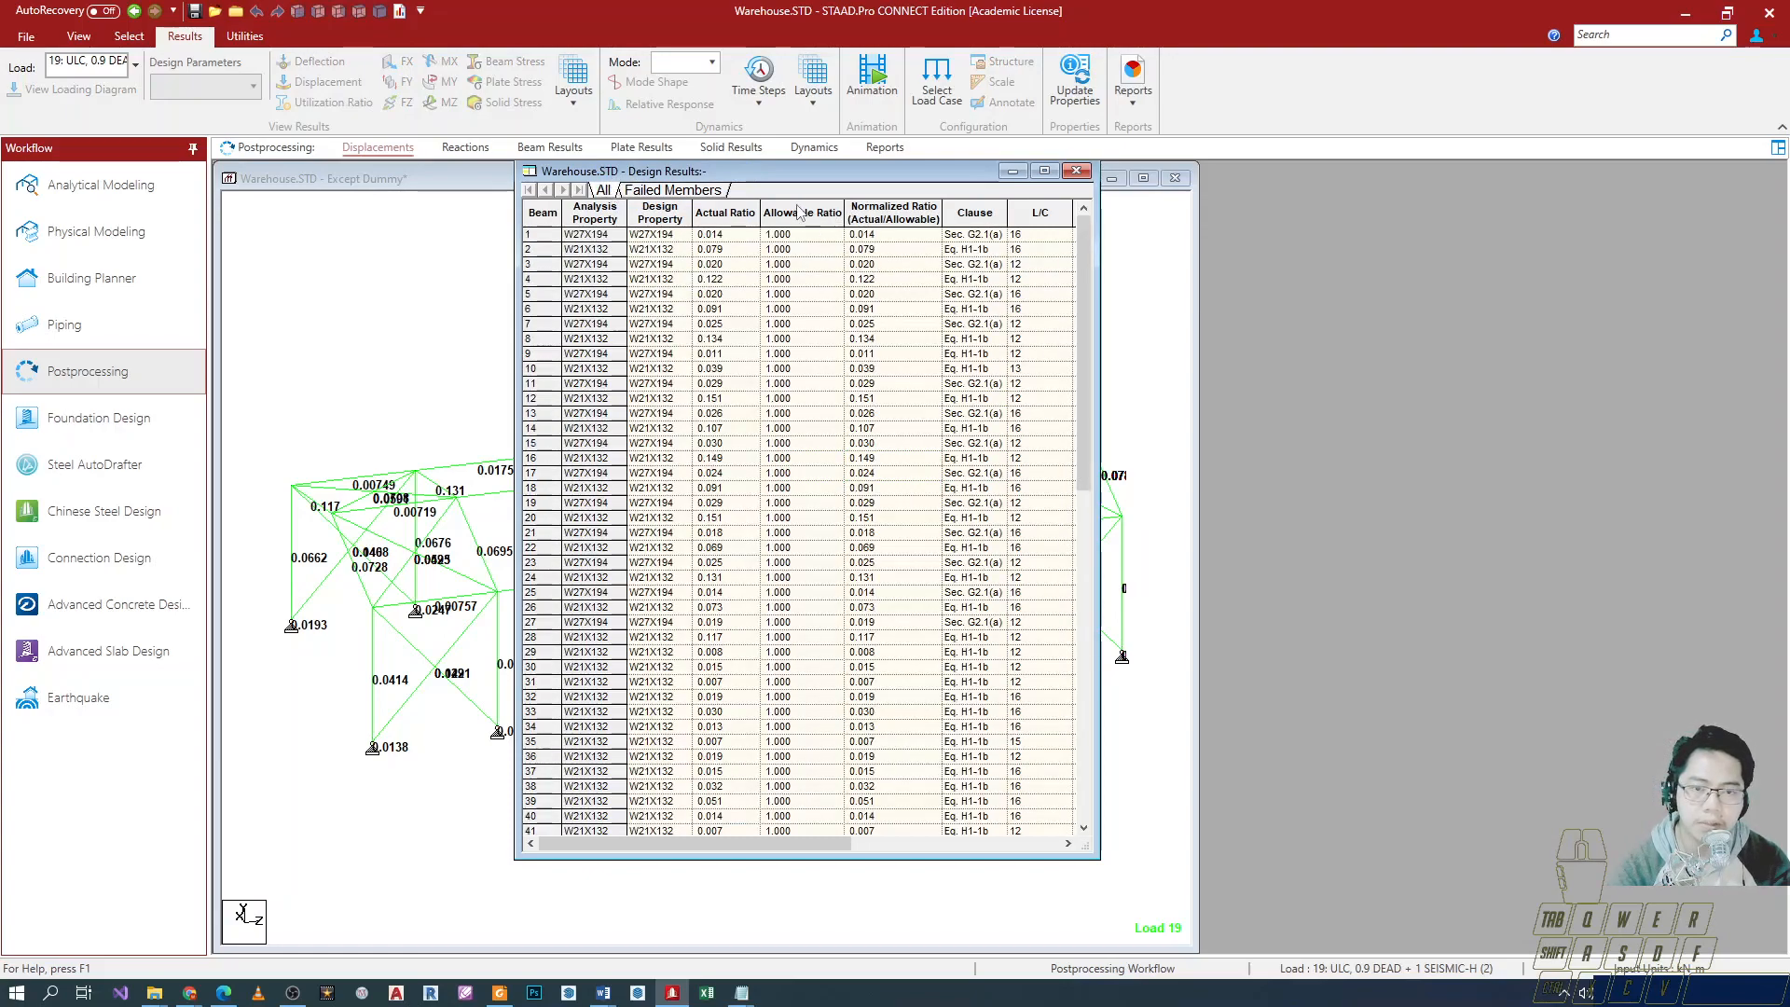
key("ctrl+2")
mouse_move(752, 198)
left_mouse_down("ctrl")
mouse_move(906, 834)
mouse_move(860, 860)
left_mouse_up("ctrl")
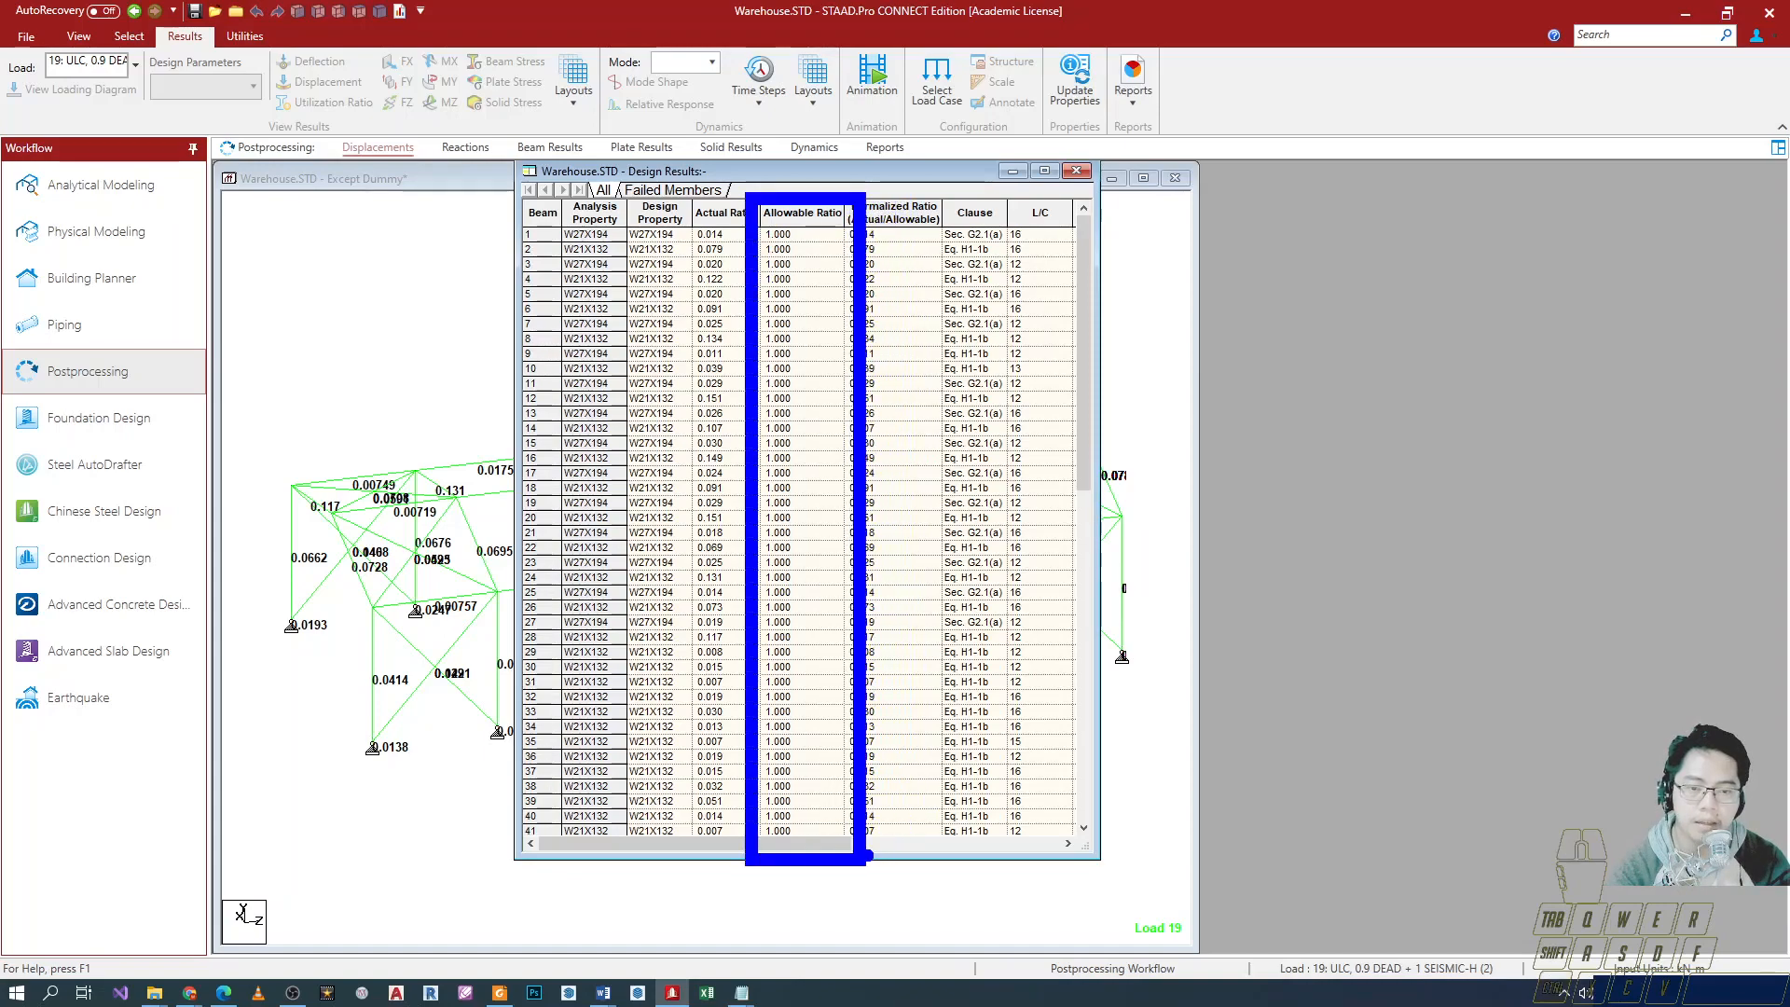
key("Escape")
key("ctrl+2")
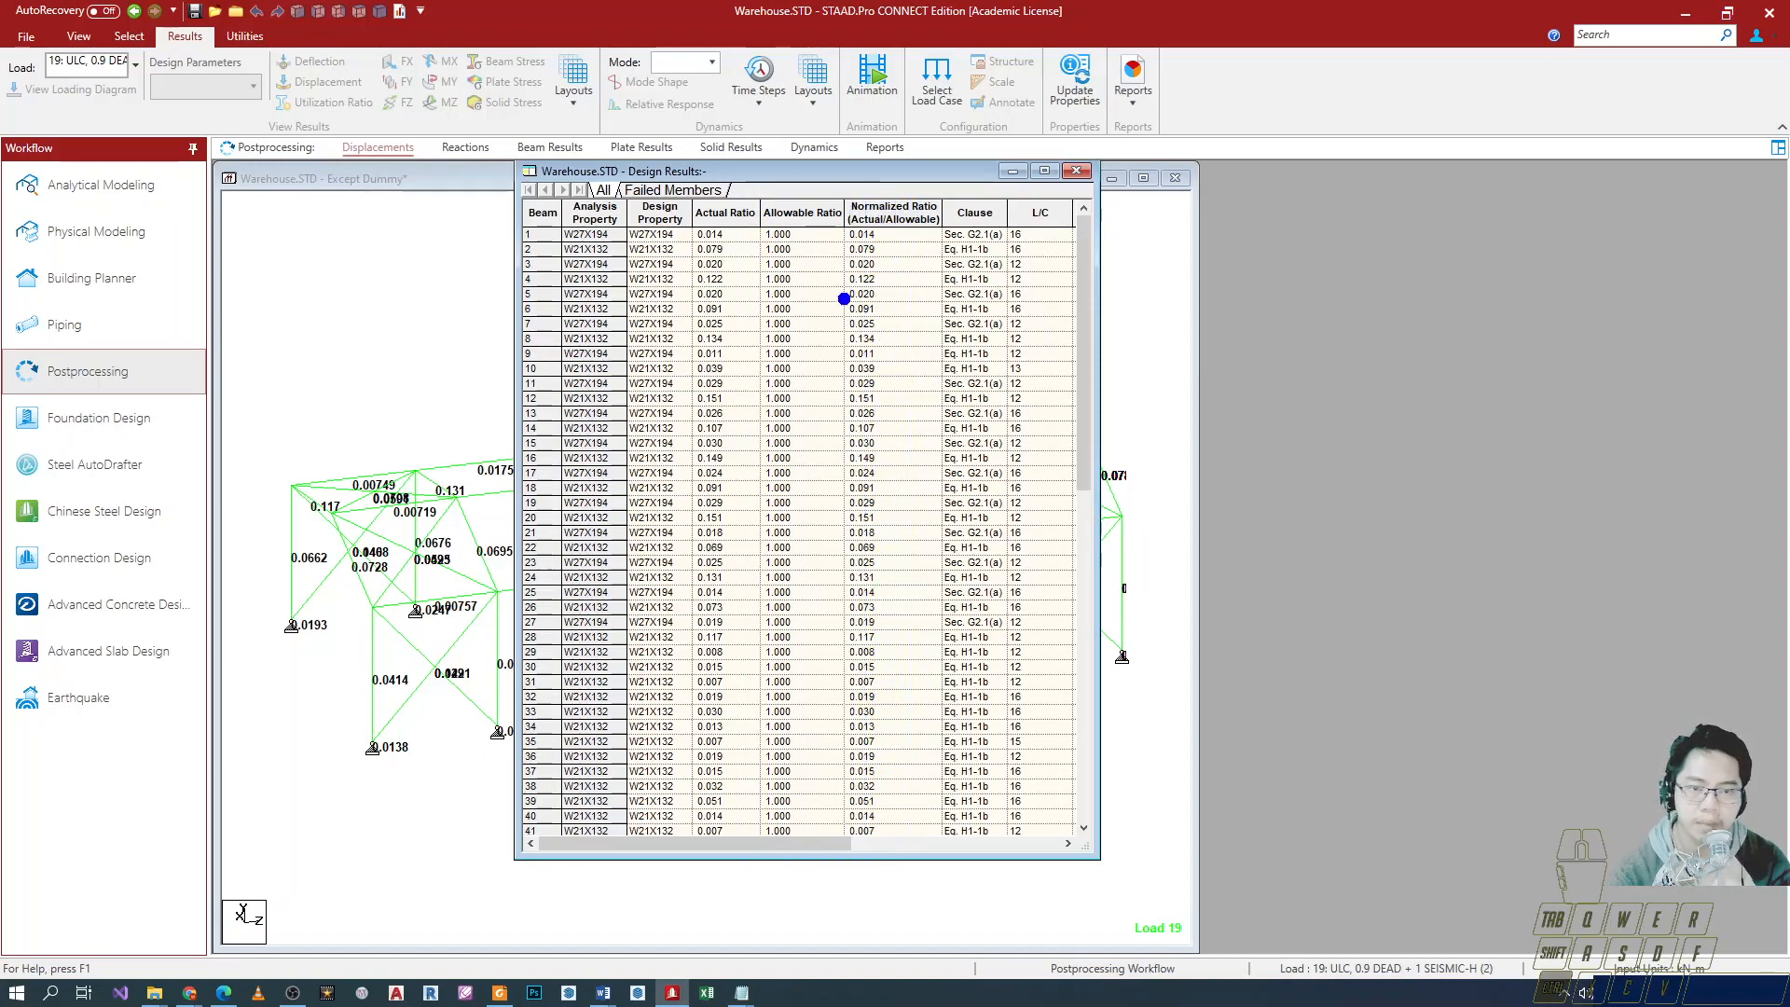
left_click_drag(688, 193, 770, 877, "ctrl")
left_click_drag(842, 179, 946, 897, "ctrl")
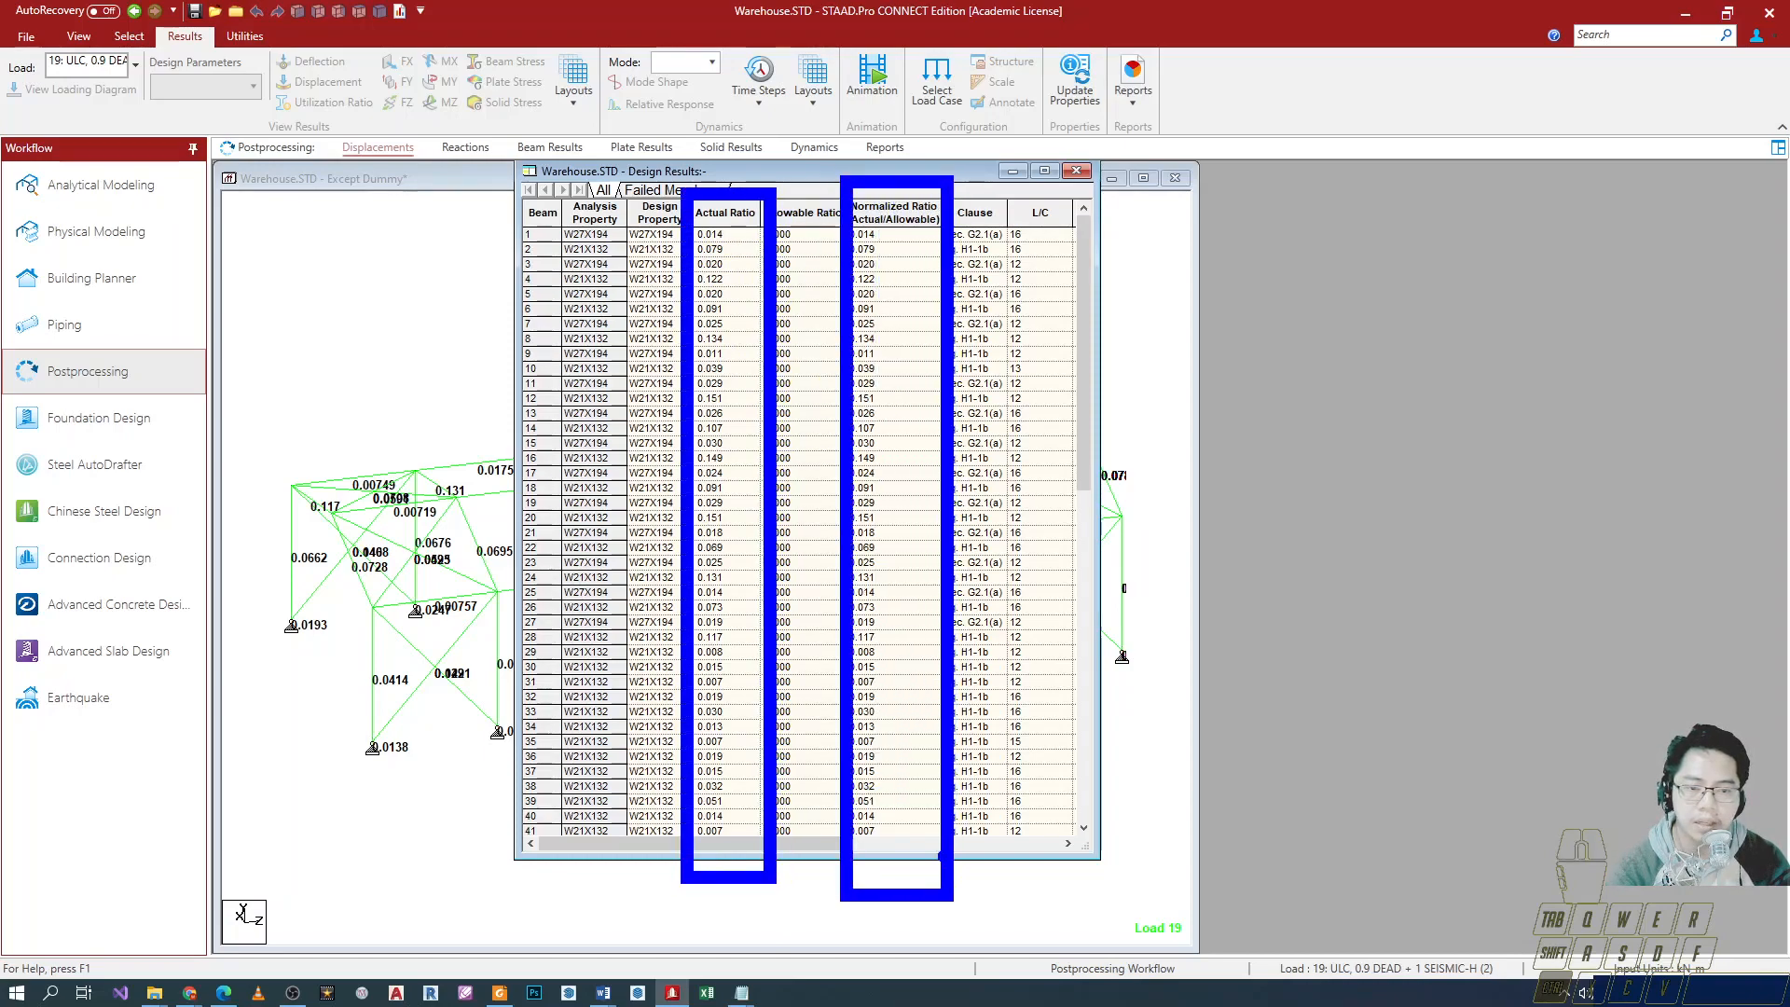
key("Escape")
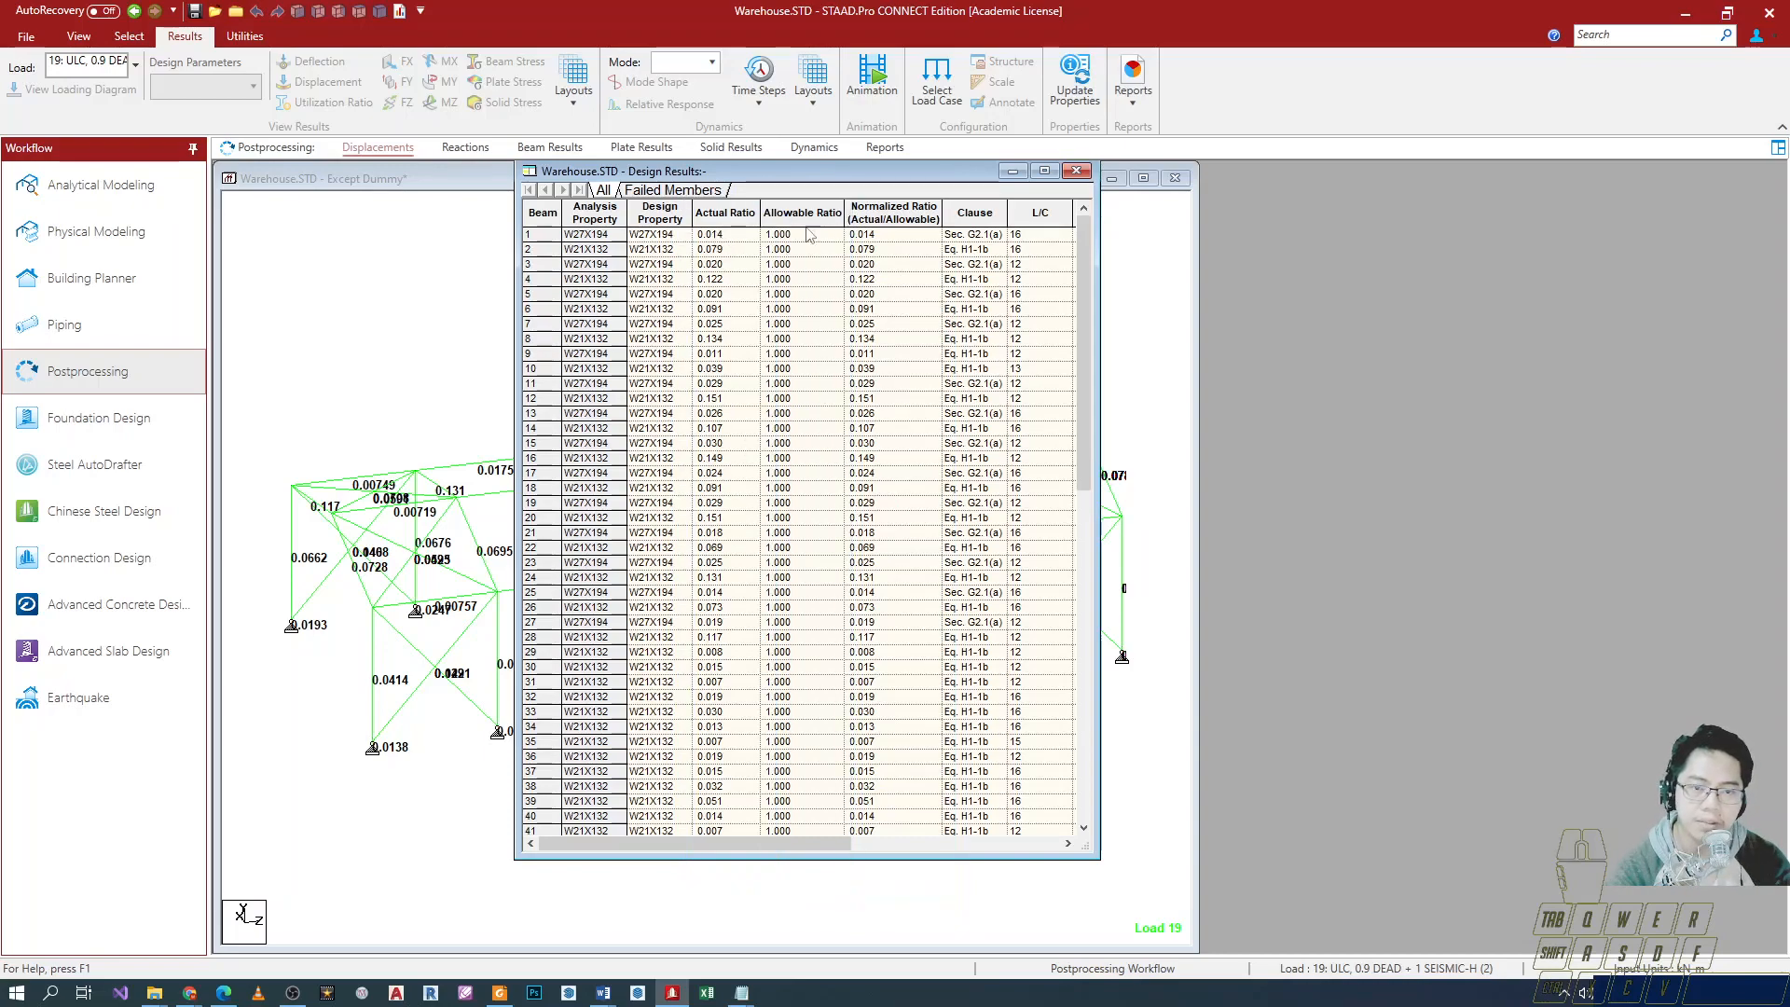
Widen the design results table and examine the ratios, clauses, governing load cases and section properties of all beams.
left_click_drag(785, 175, 812, 242)
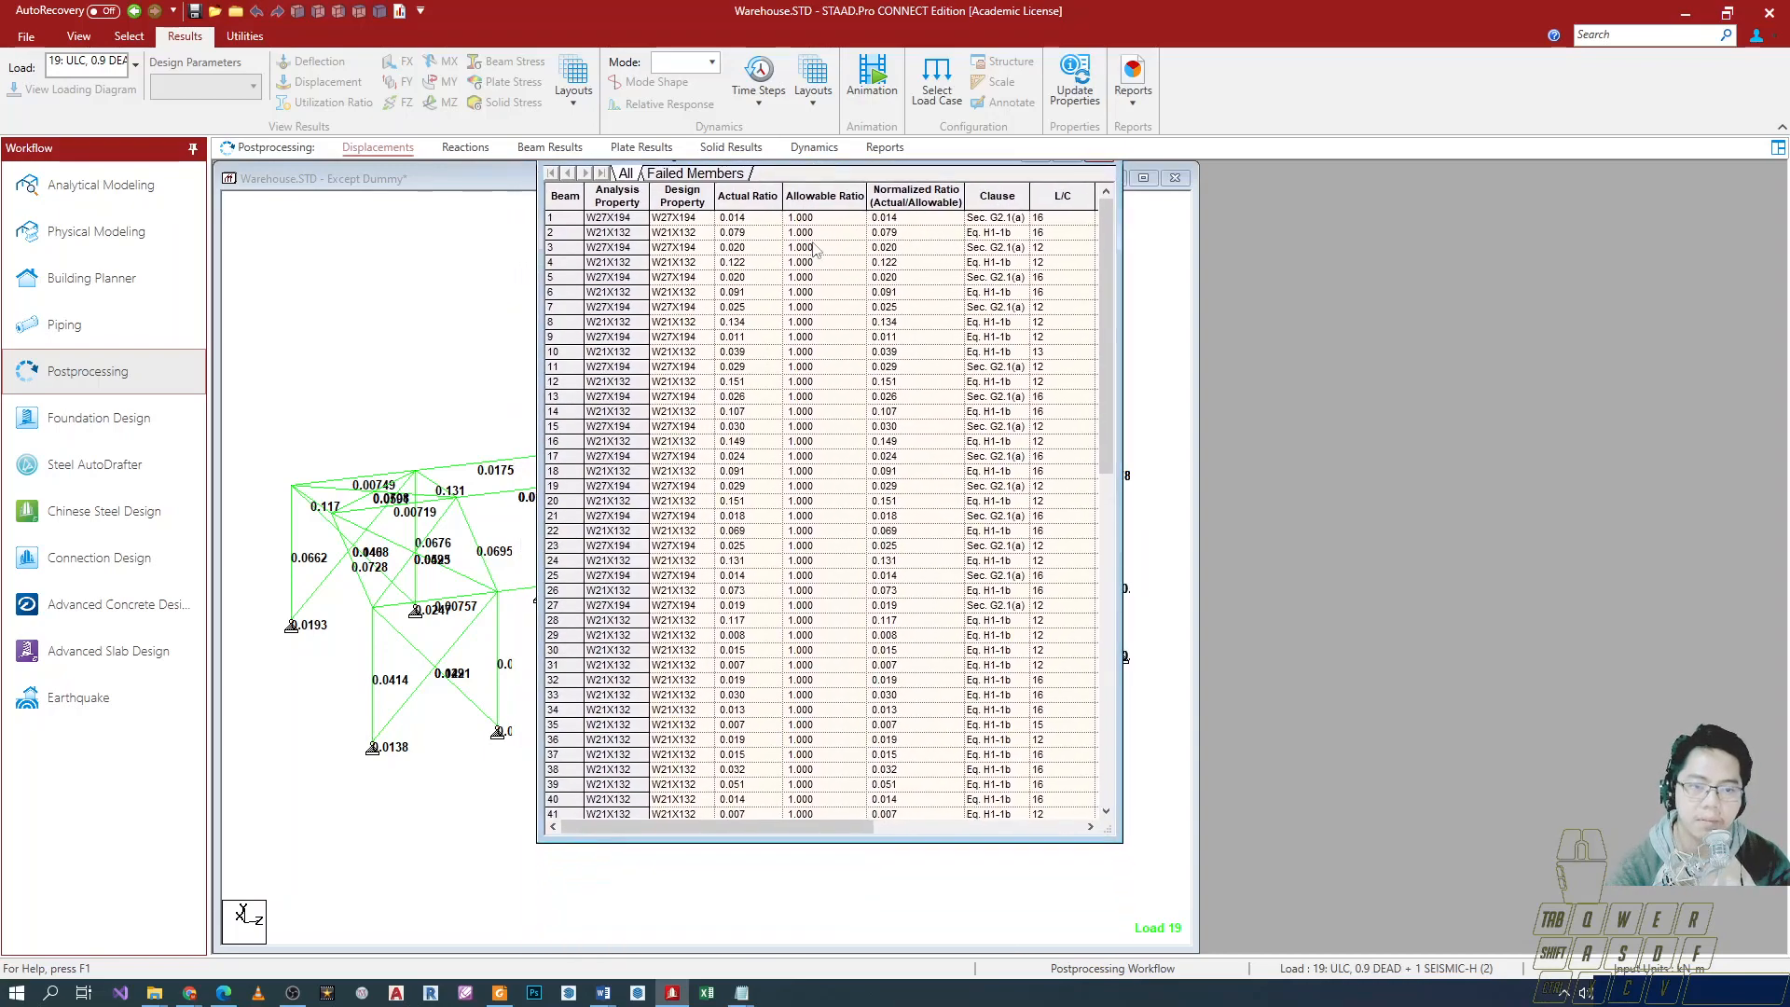
scroll(849, 774, "down", 3)
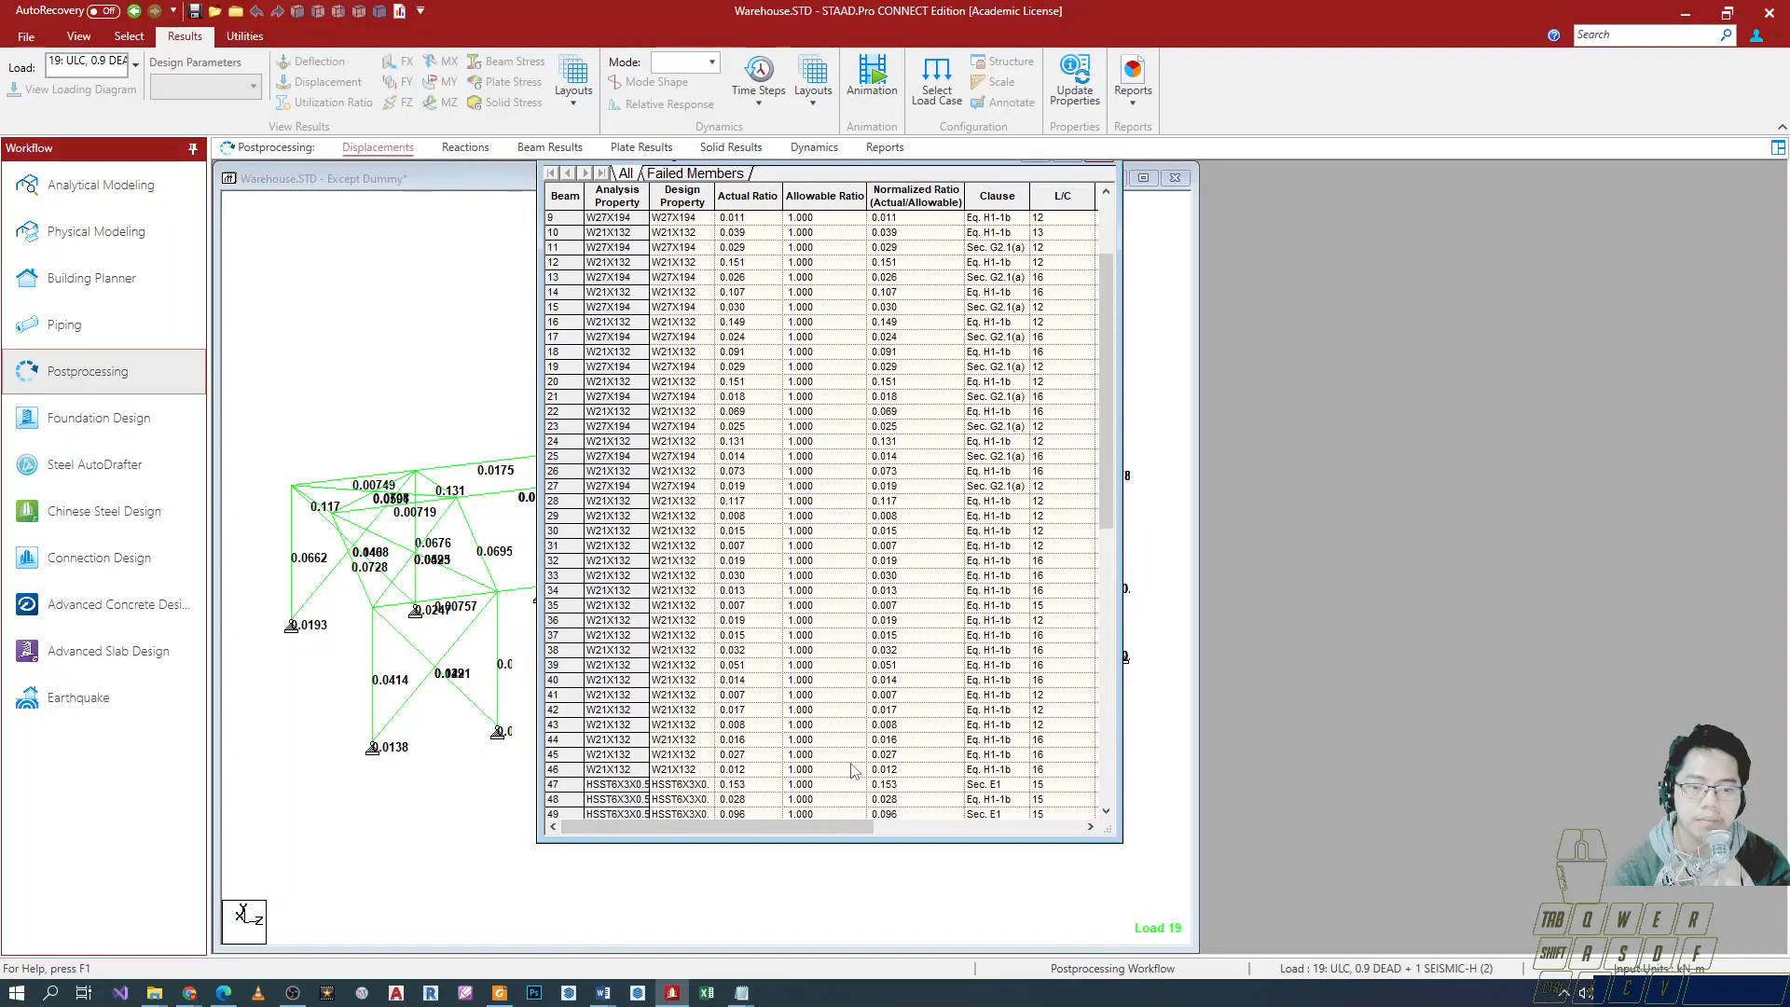
scroll(851, 770, "down", 8)
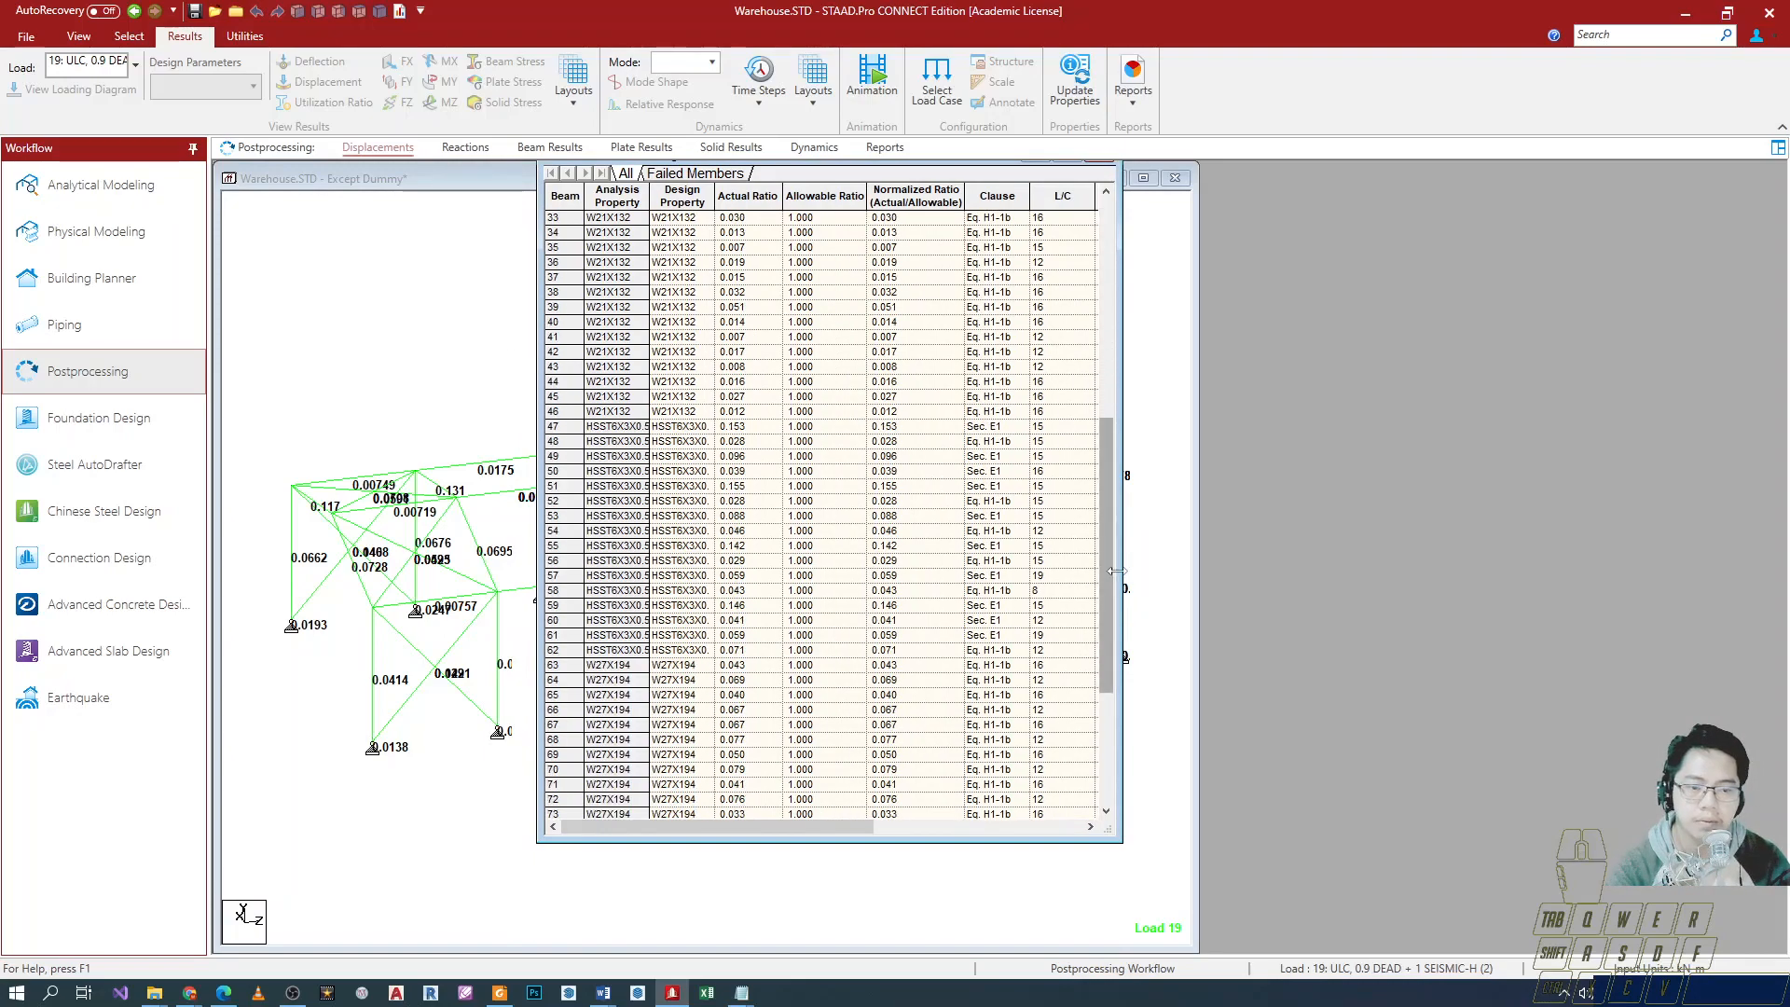
left_click_drag(1121, 546, 1410, 536)
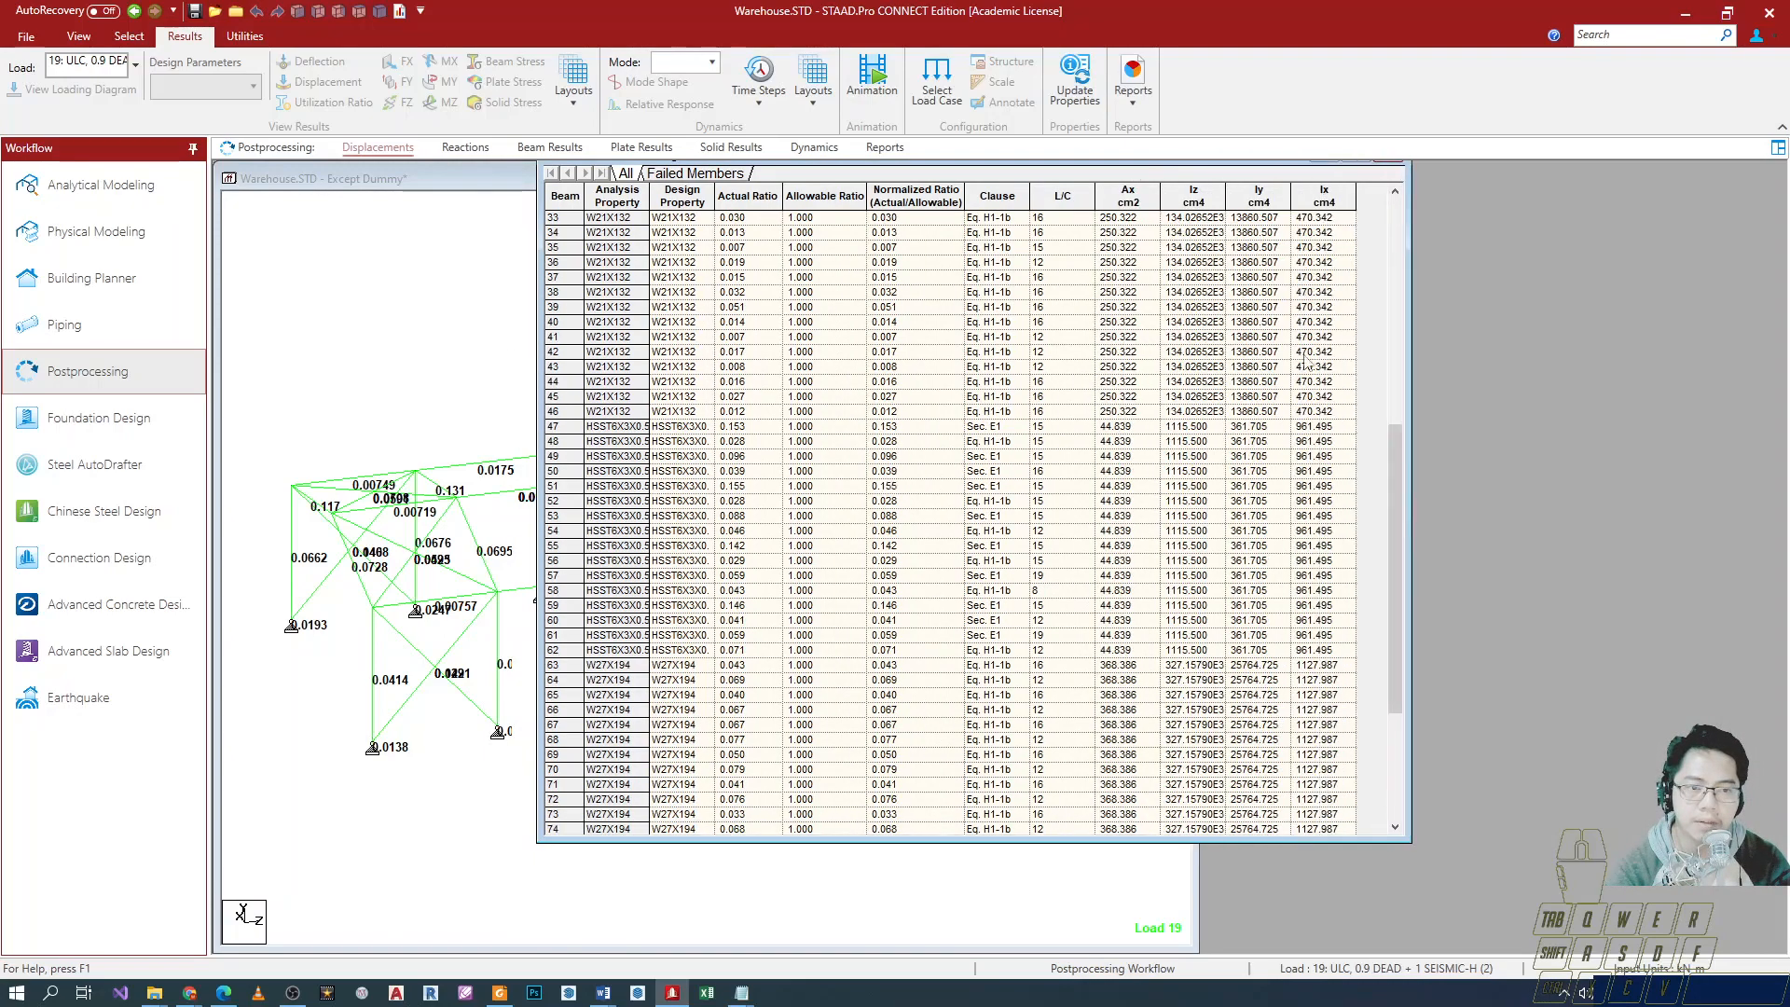
scroll(1126, 317, "up", 11)
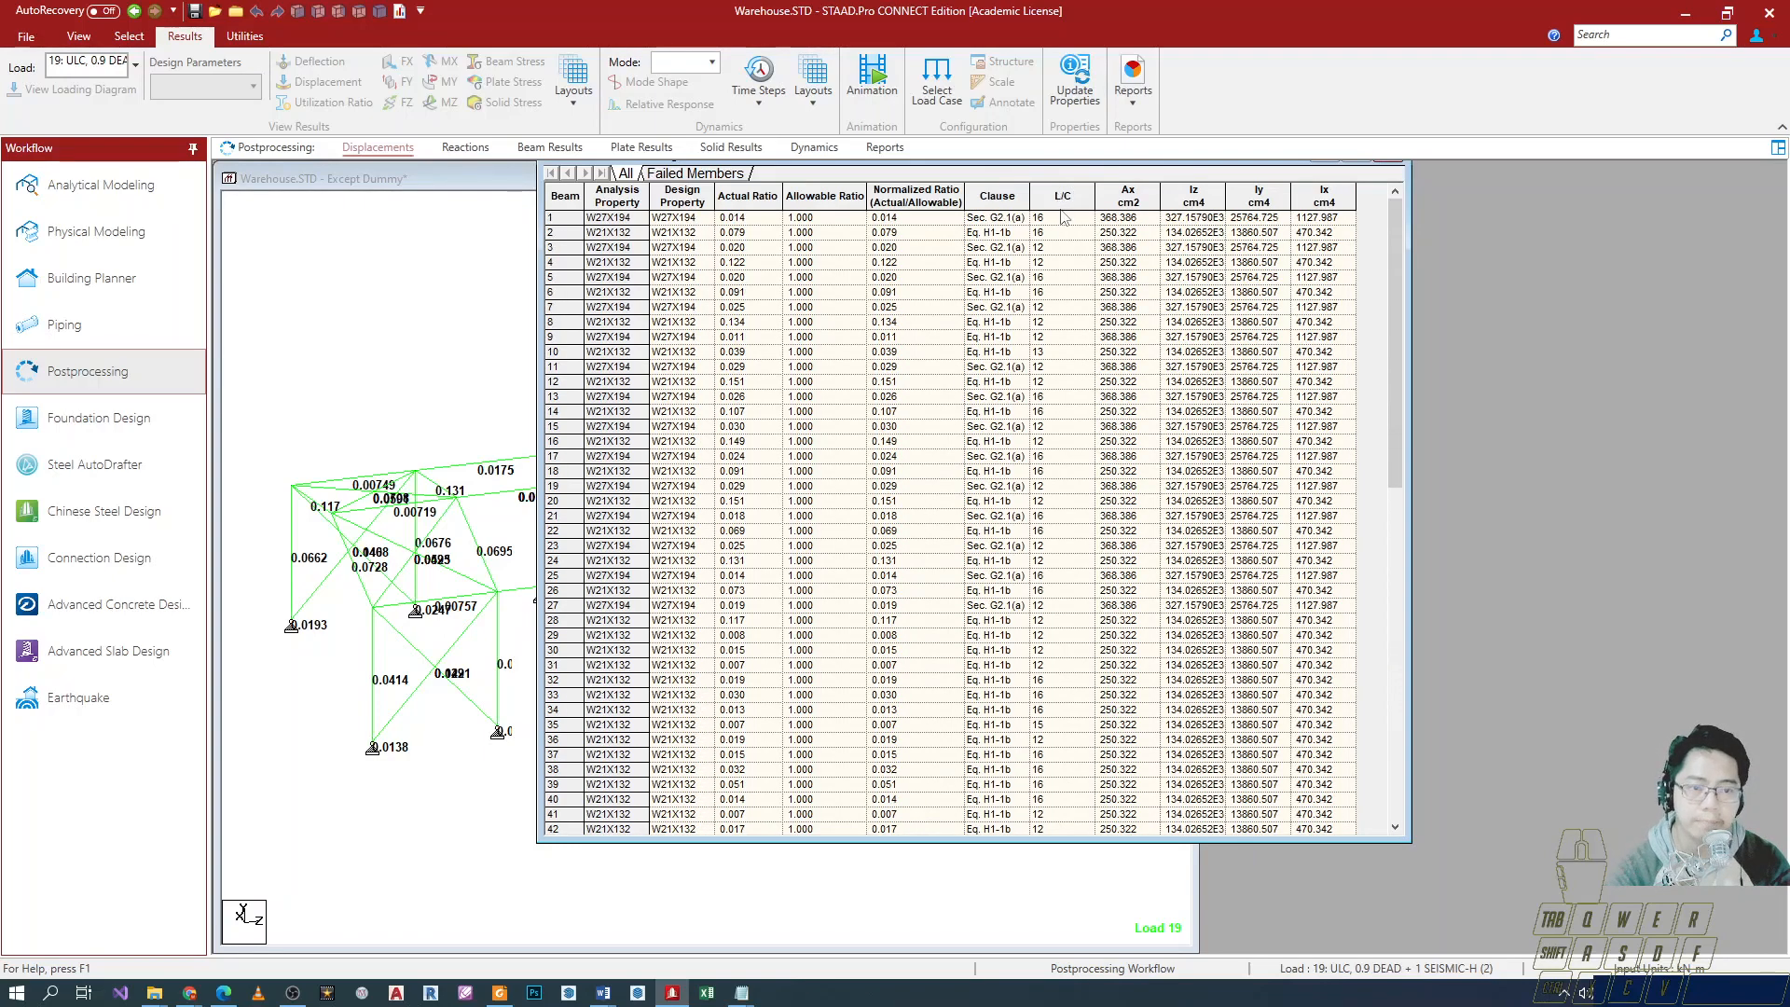
scroll(1071, 488, "down", 10)
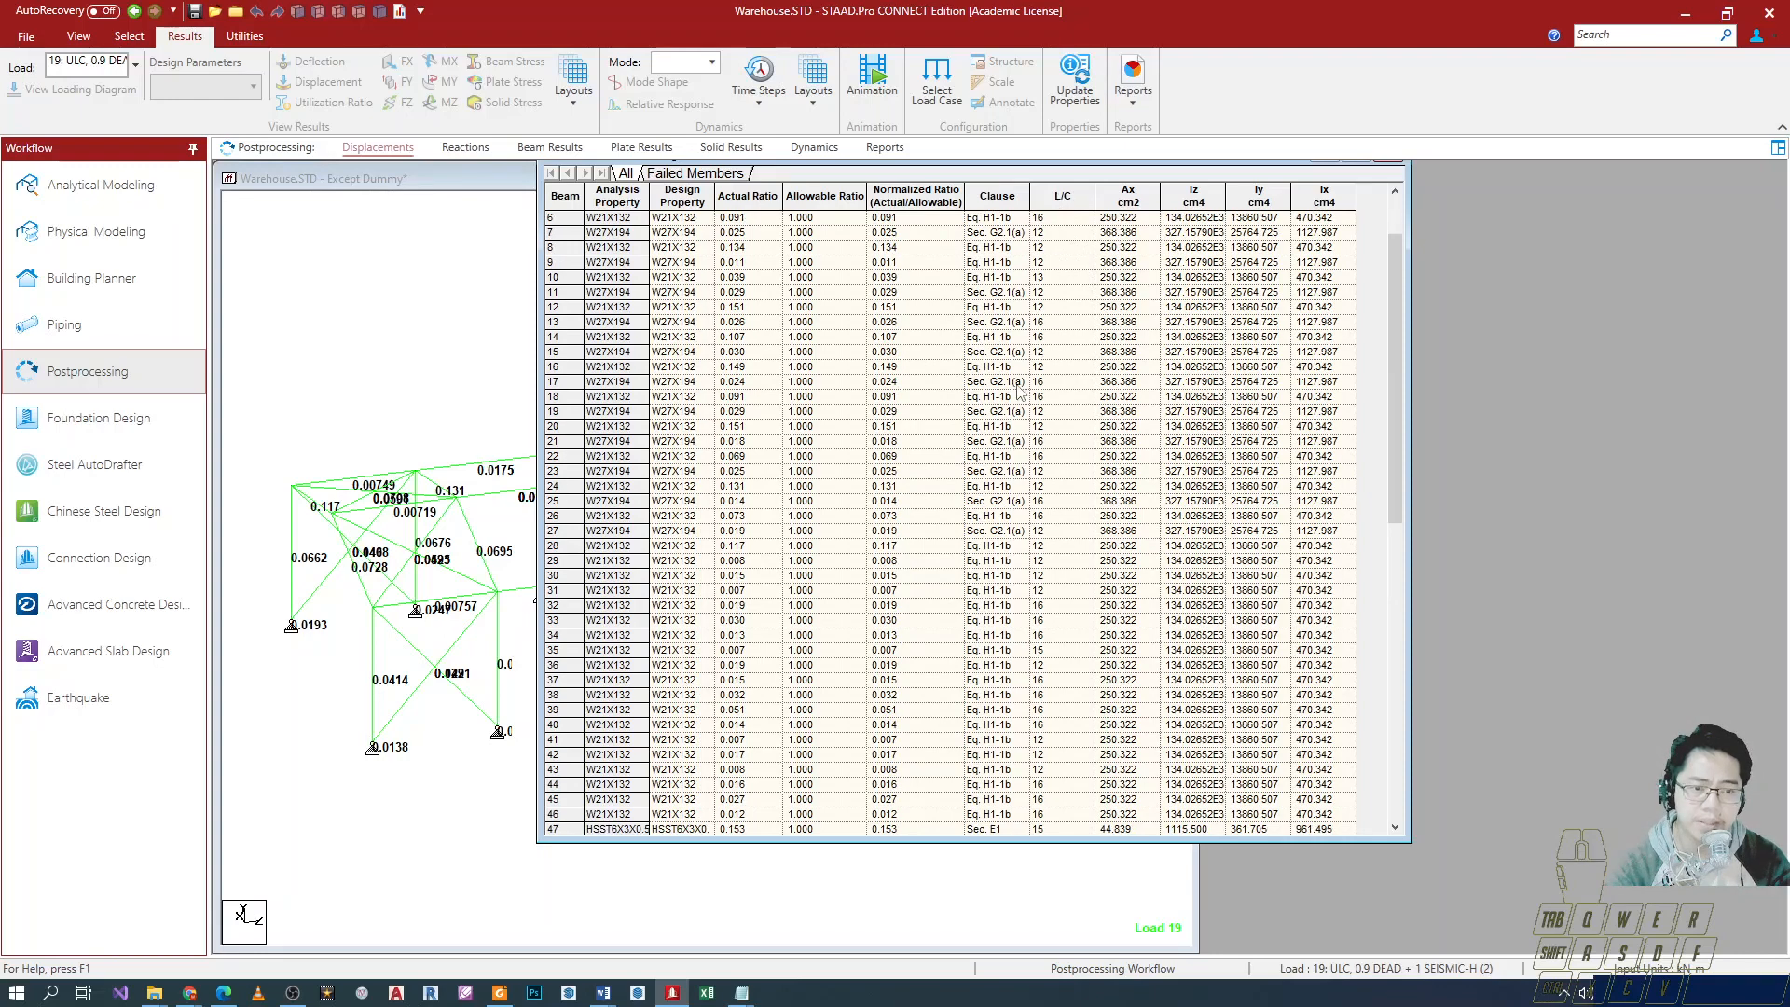
scroll(1071, 487, "down", 4)
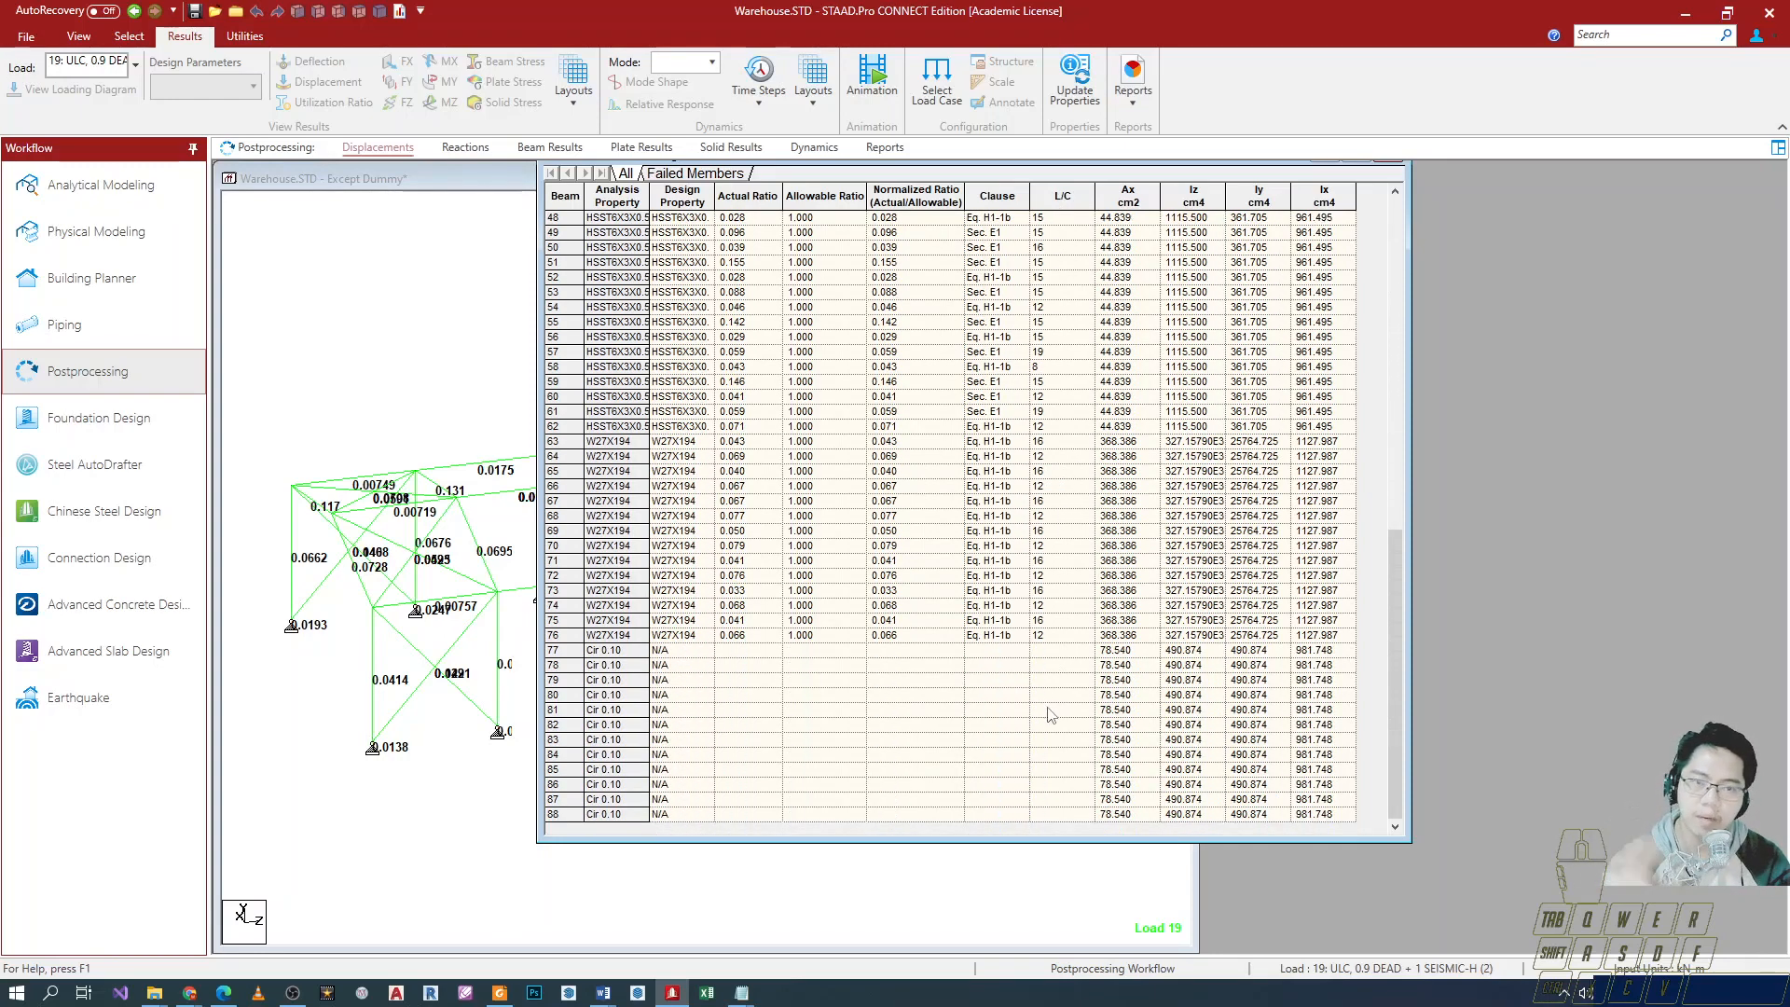
scroll(1074, 700, "up", 4)
scroll(1079, 620, "up", 10)
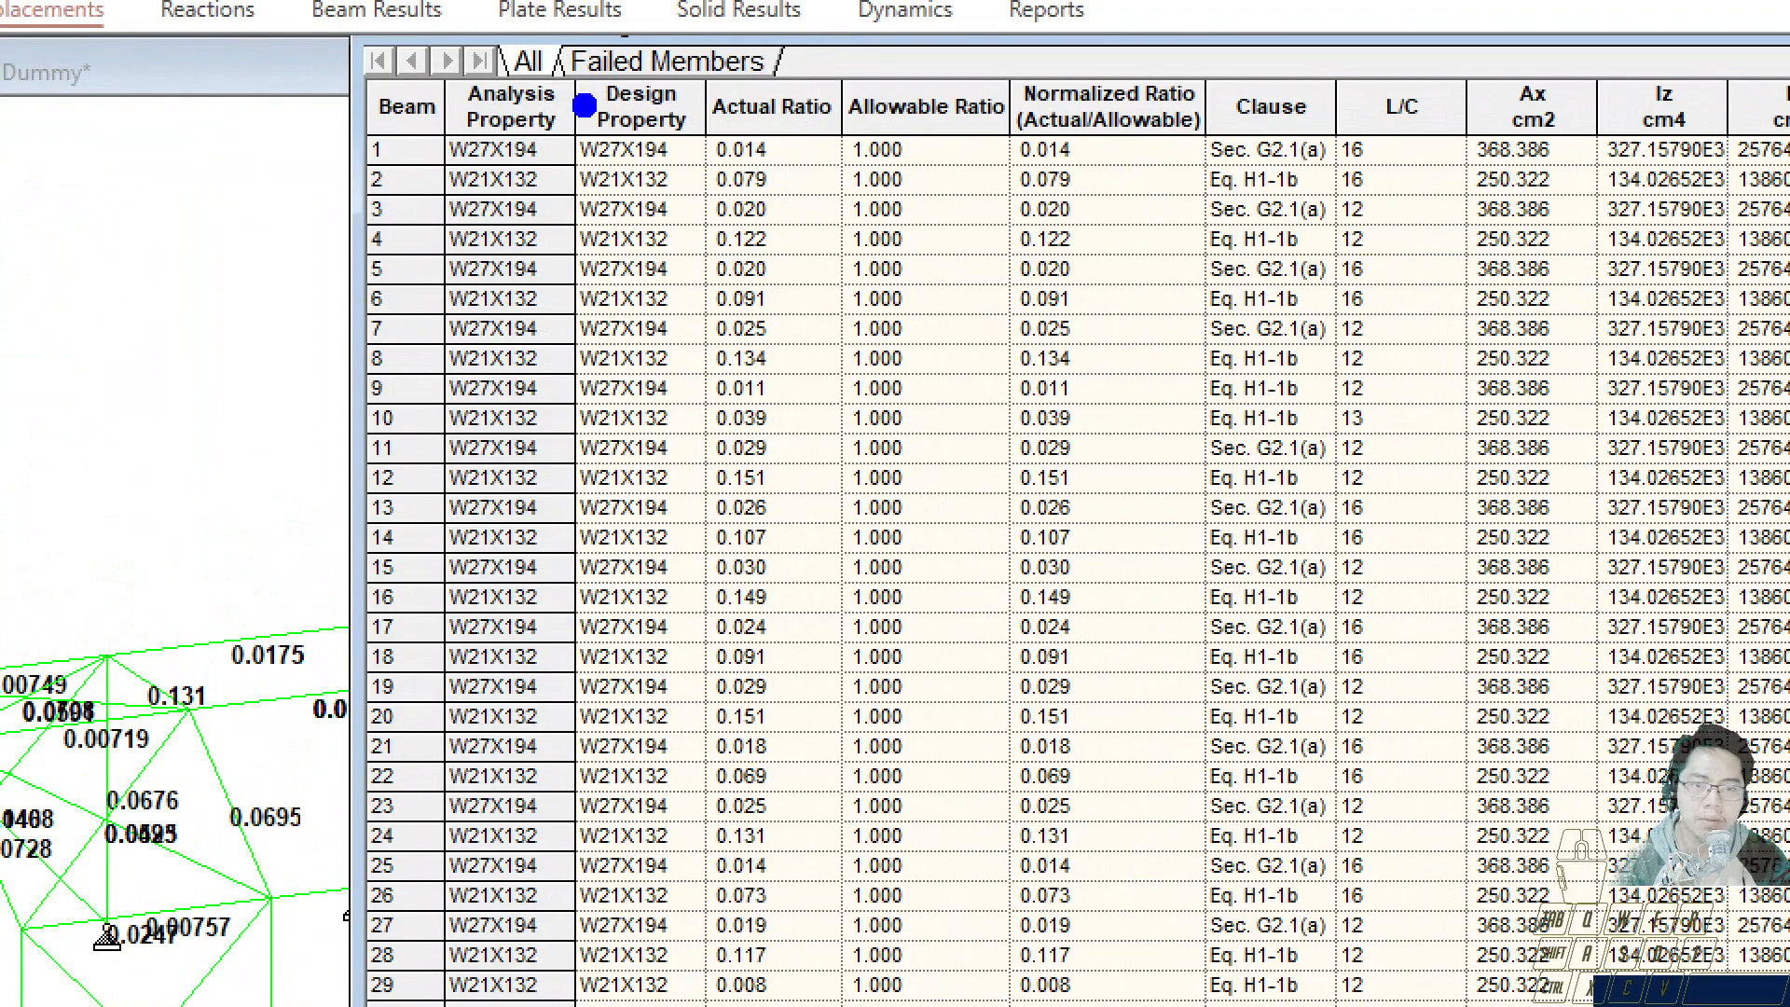
left_click_drag(808, 152, 827, 148)
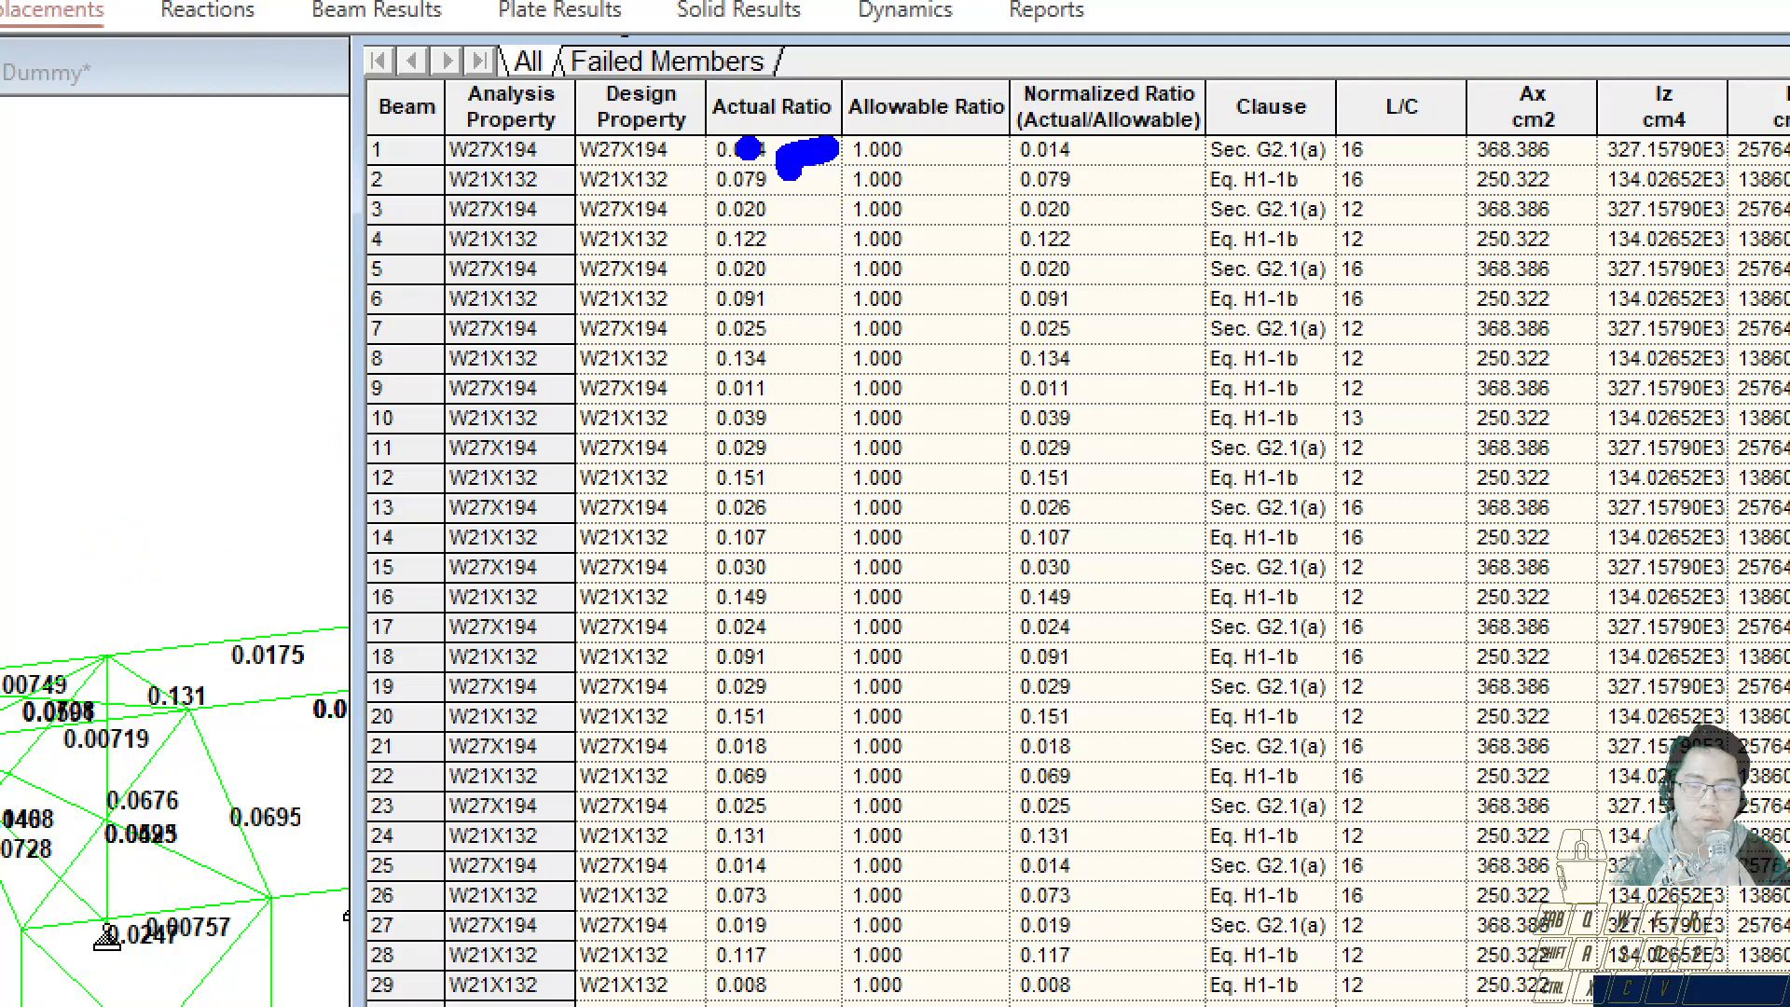
mouse_move(870, 154)
left_mouse_down()
mouse_move(839, 123)
mouse_move(923, 103)
mouse_move(839, 192)
mouse_move(871, 158)
left_mouse_up()
left_click_drag(220, 509, 194, 624)
left_click(184, 501)
mouse_move(103, 450)
left_mouse_down()
mouse_move(224, 430)
mouse_move(149, 459)
left_mouse_up()
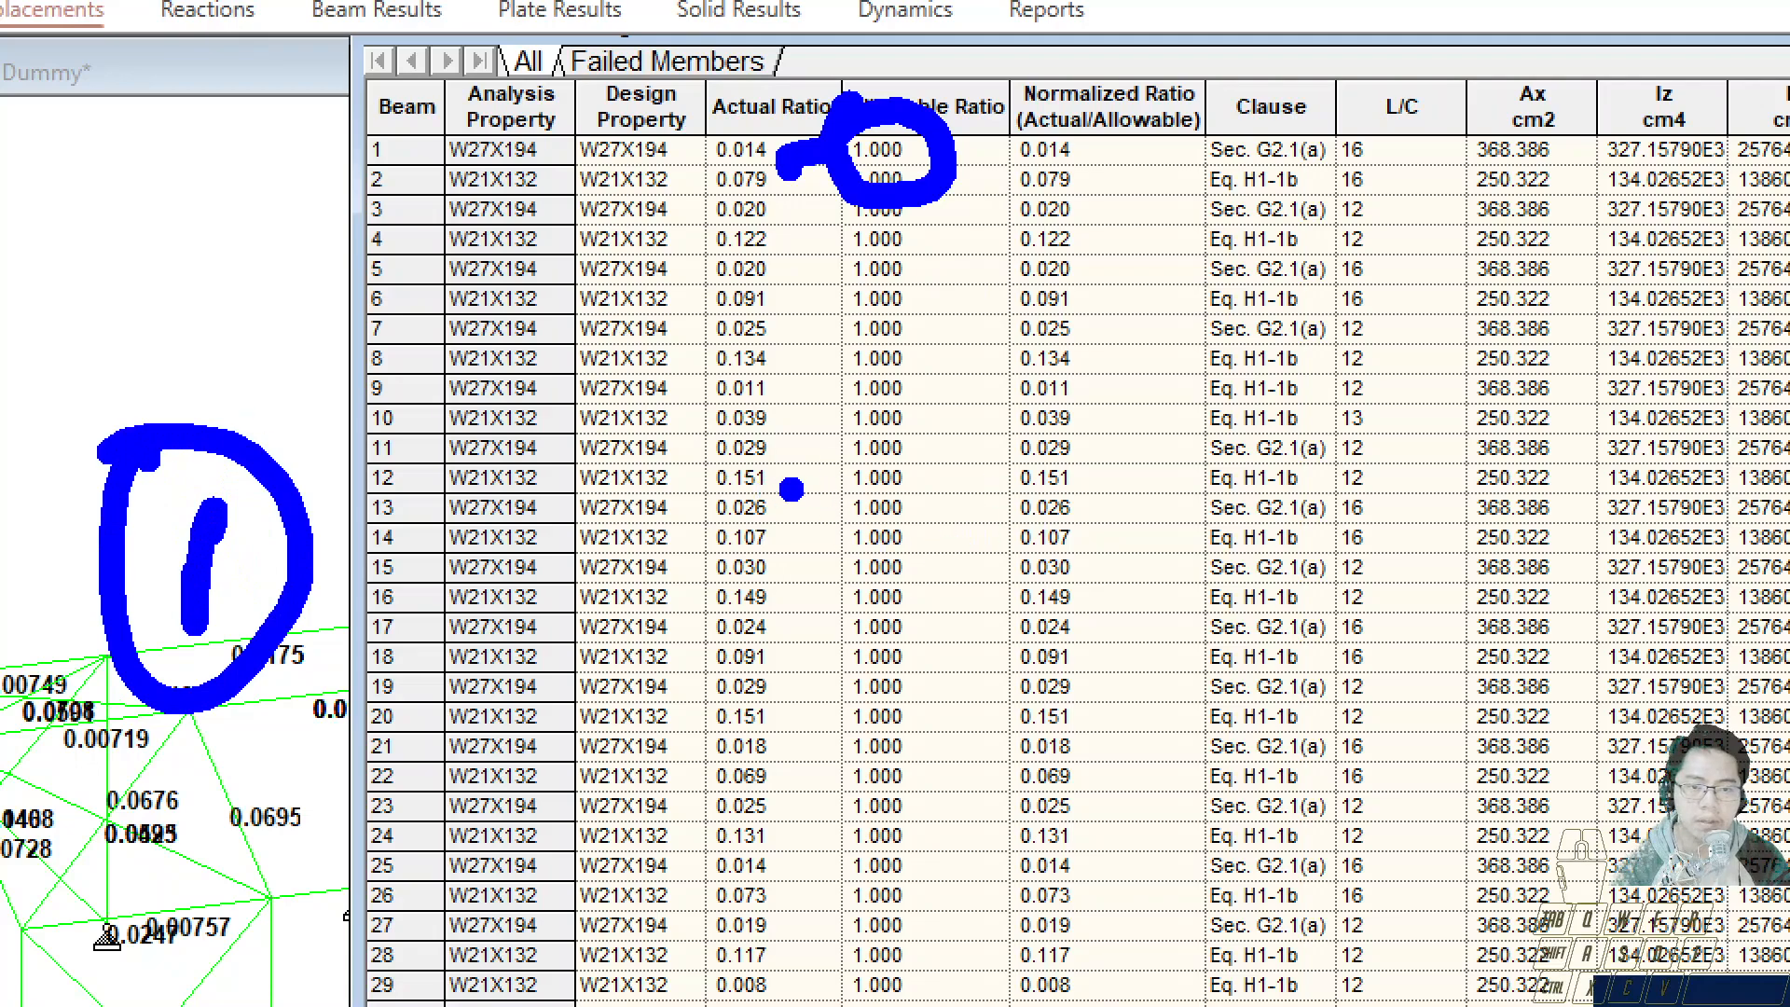
mouse_move(723, 85)
left_mouse_down()
mouse_move(802, 54)
mouse_move(746, 163)
mouse_move(695, 112)
left_mouse_up()
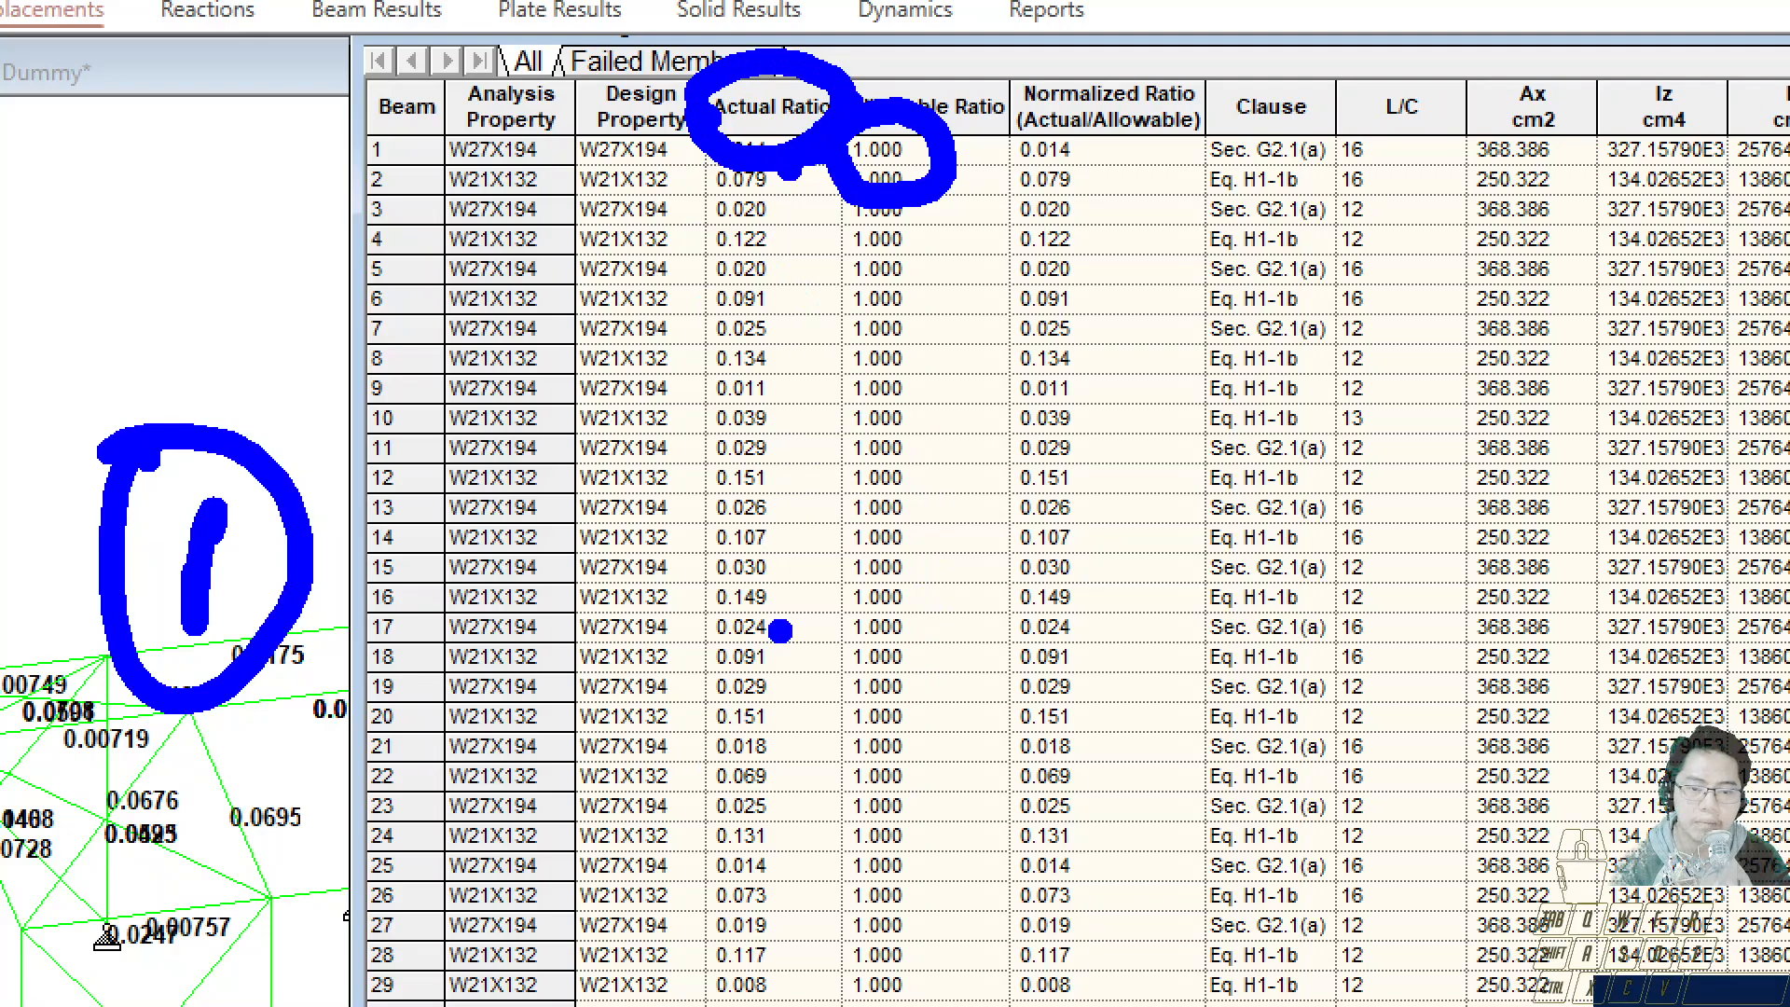
left_click_drag(769, 638, 862, 611)
mouse_move(792, 561)
left_mouse_down()
mouse_move(770, 637)
mouse_move(812, 651)
left_mouse_up()
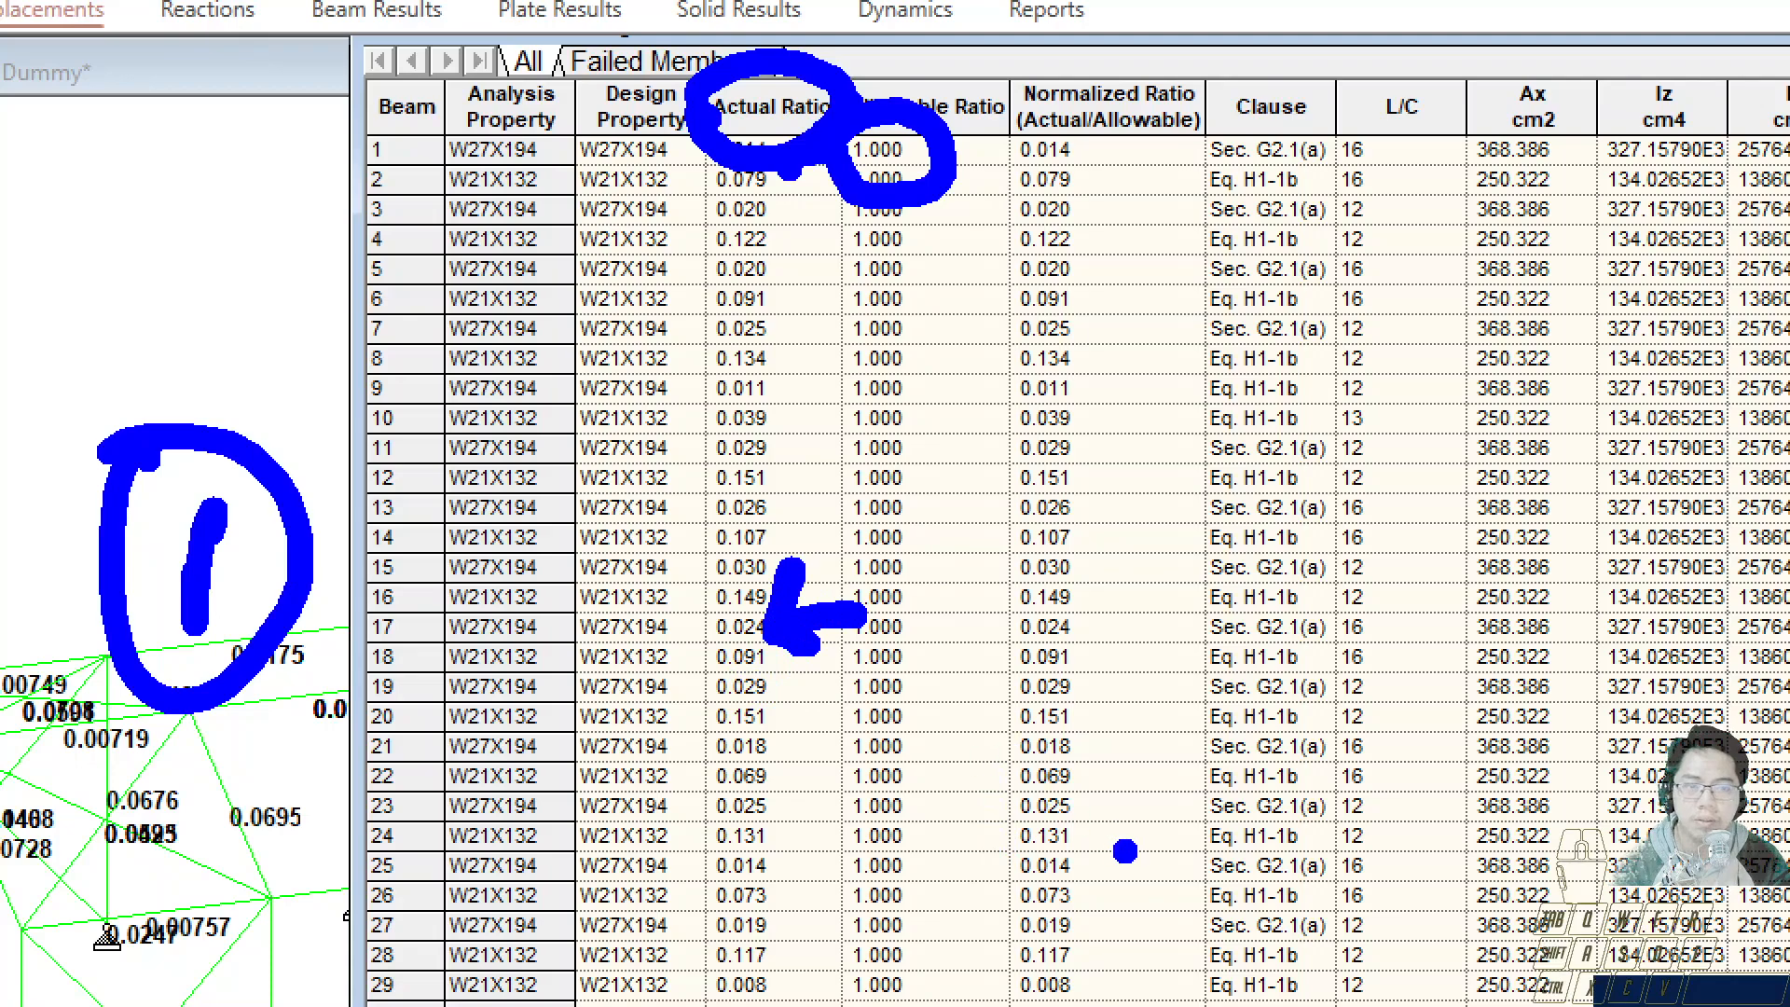
left_click_drag(773, 828, 835, 784)
mouse_move(802, 723)
left_mouse_down()
mouse_move(763, 811)
mouse_move(844, 830)
mouse_move(767, 877)
mouse_move(801, 918)
left_mouse_up()
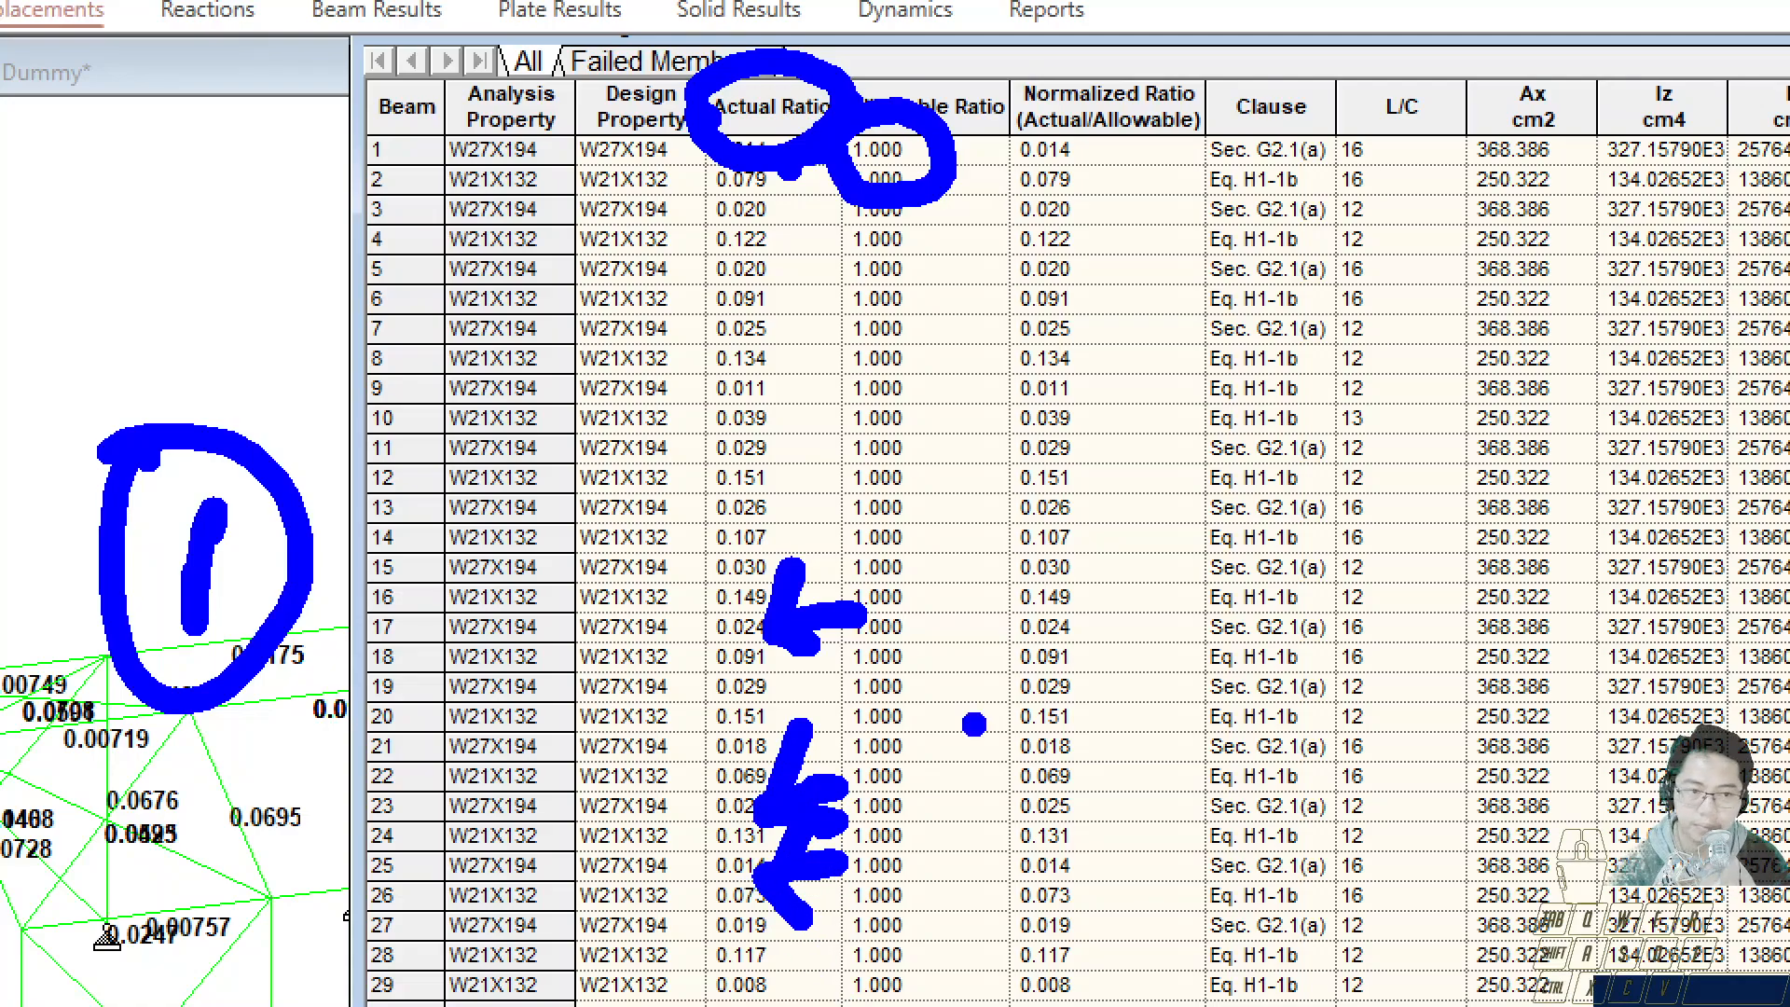
key("Escape")
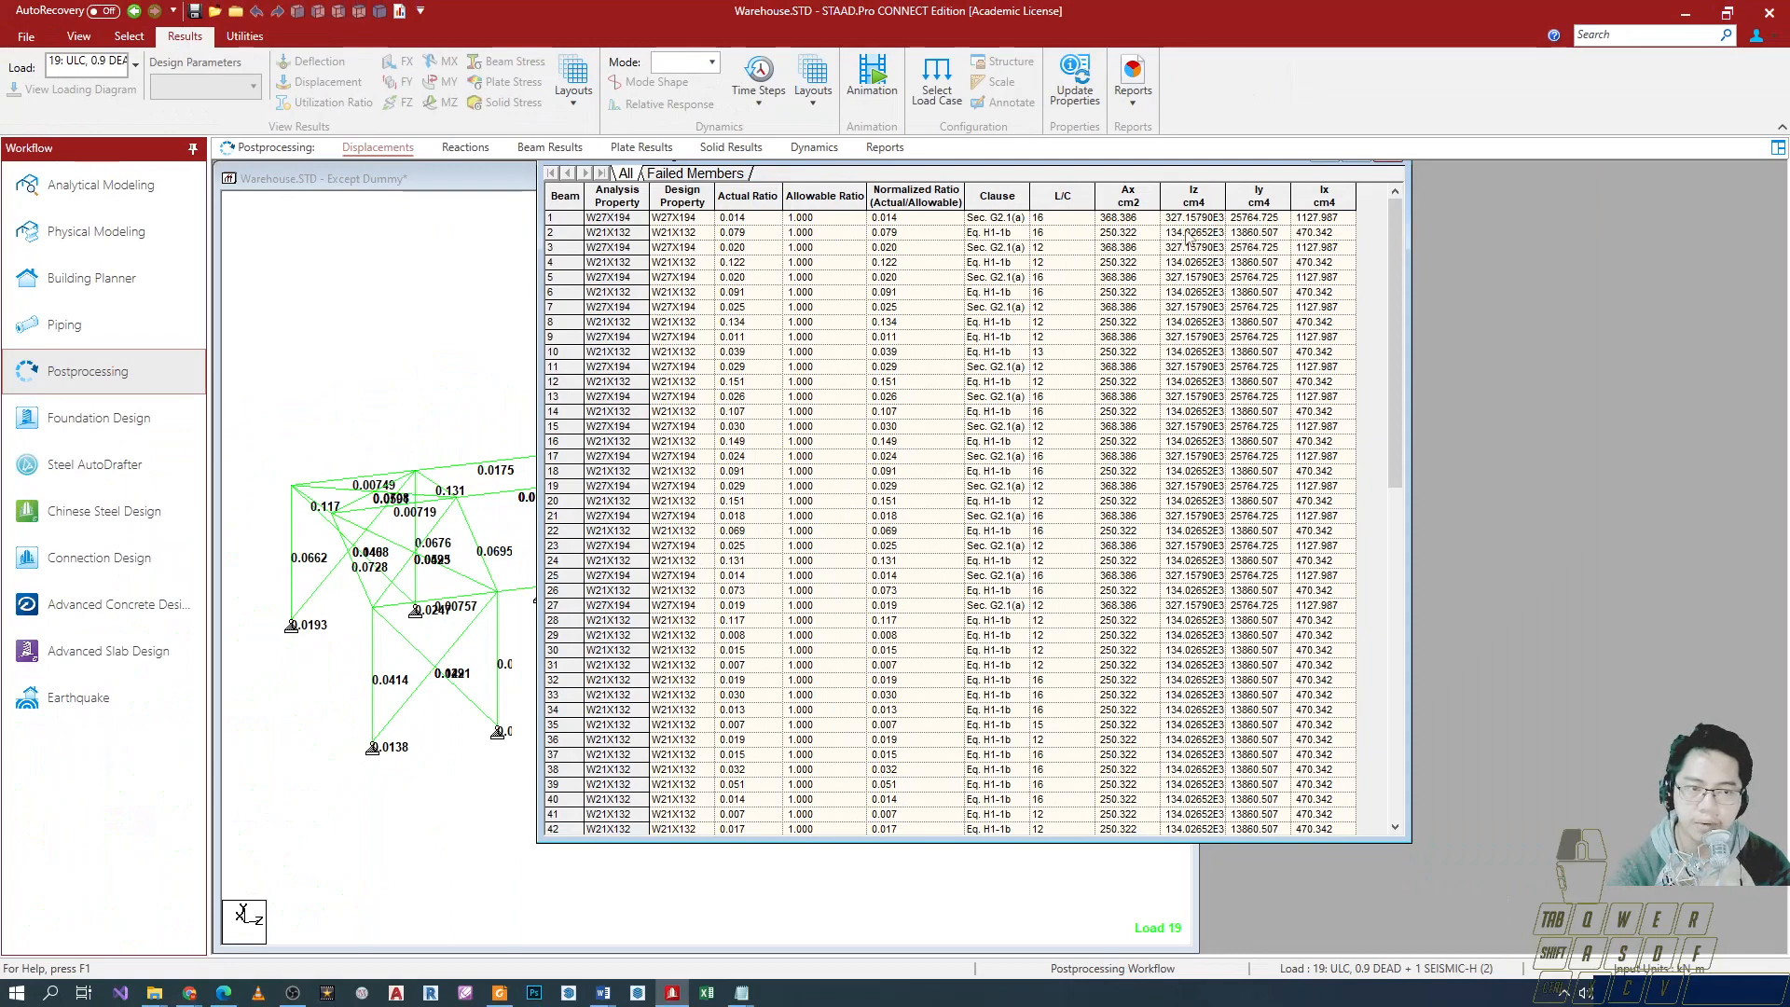
Open a 3D rendering of the warehouse frame and inspect its members from several angles.
left_click_drag(1213, 162, 1256, 200)
right_click(550, 290)
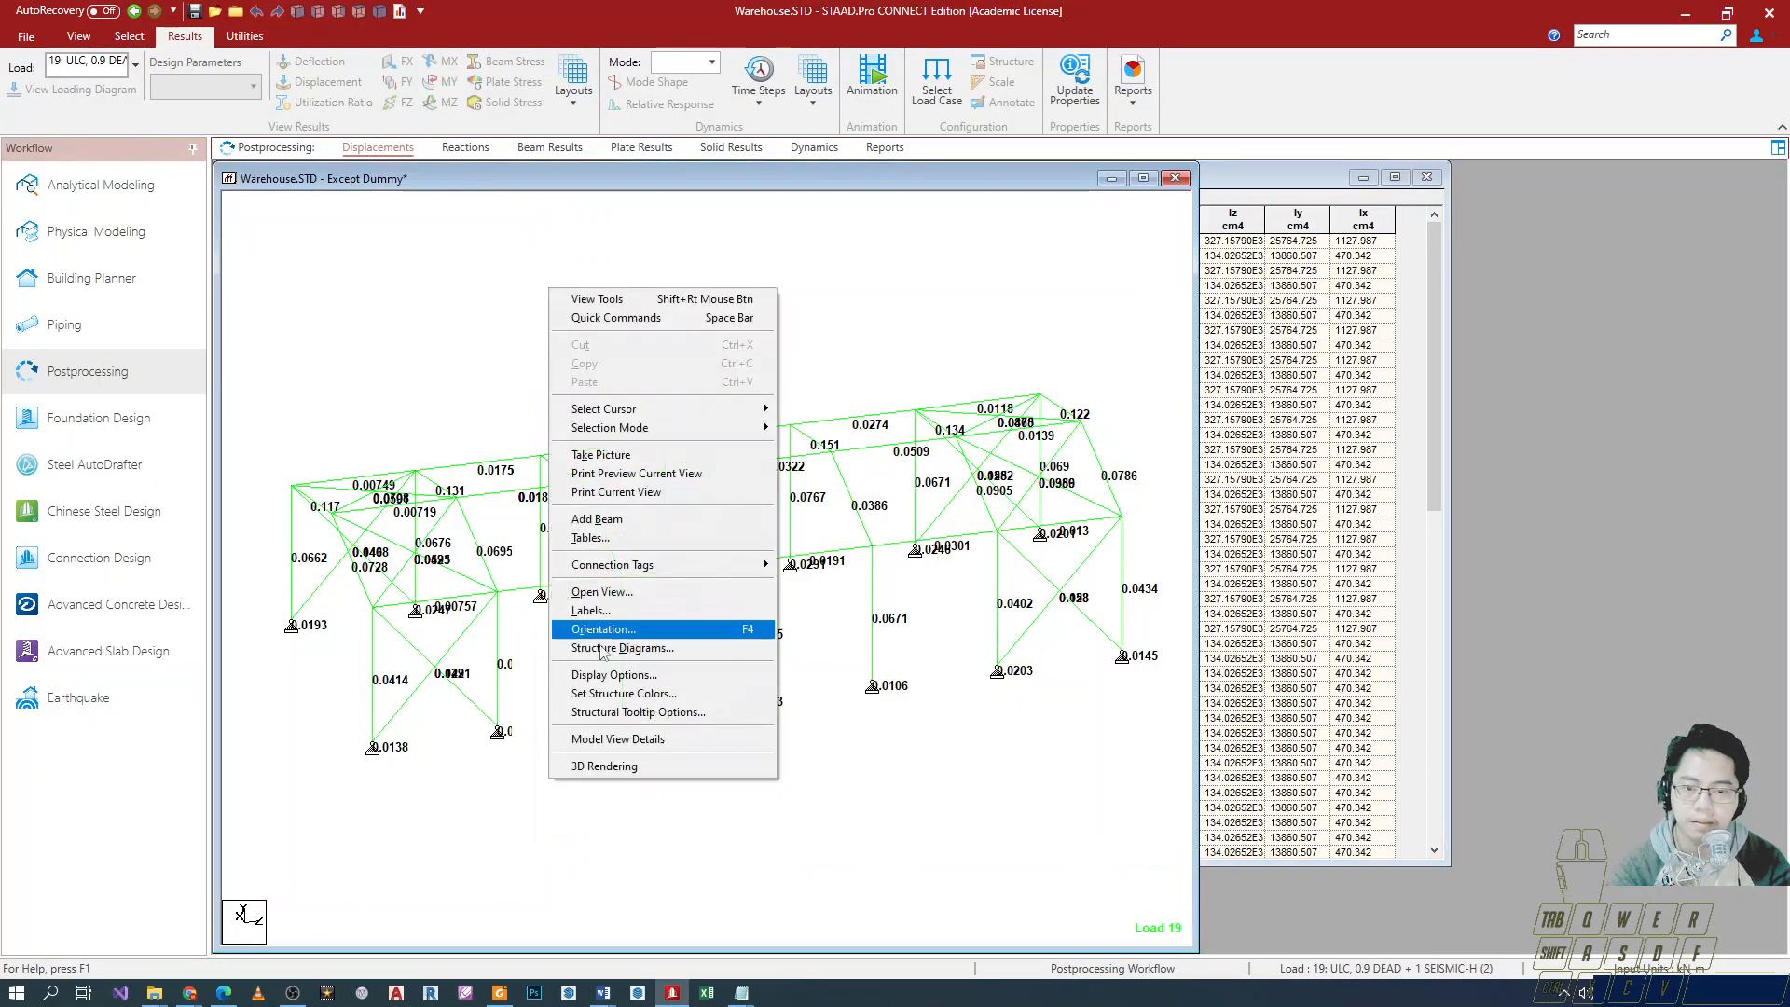
left_click(598, 767)
left_click_drag(1197, 441, 1071, 192)
scroll(1019, 491, "up", 5)
scroll(1019, 492, "up", 3)
scroll(1112, 525, "down", 6)
scroll(1112, 525, "down", 1)
left_click_drag(799, 285, 897, 387)
left_click_drag(987, 436, 998, 508)
scroll(1030, 481, "up", 4)
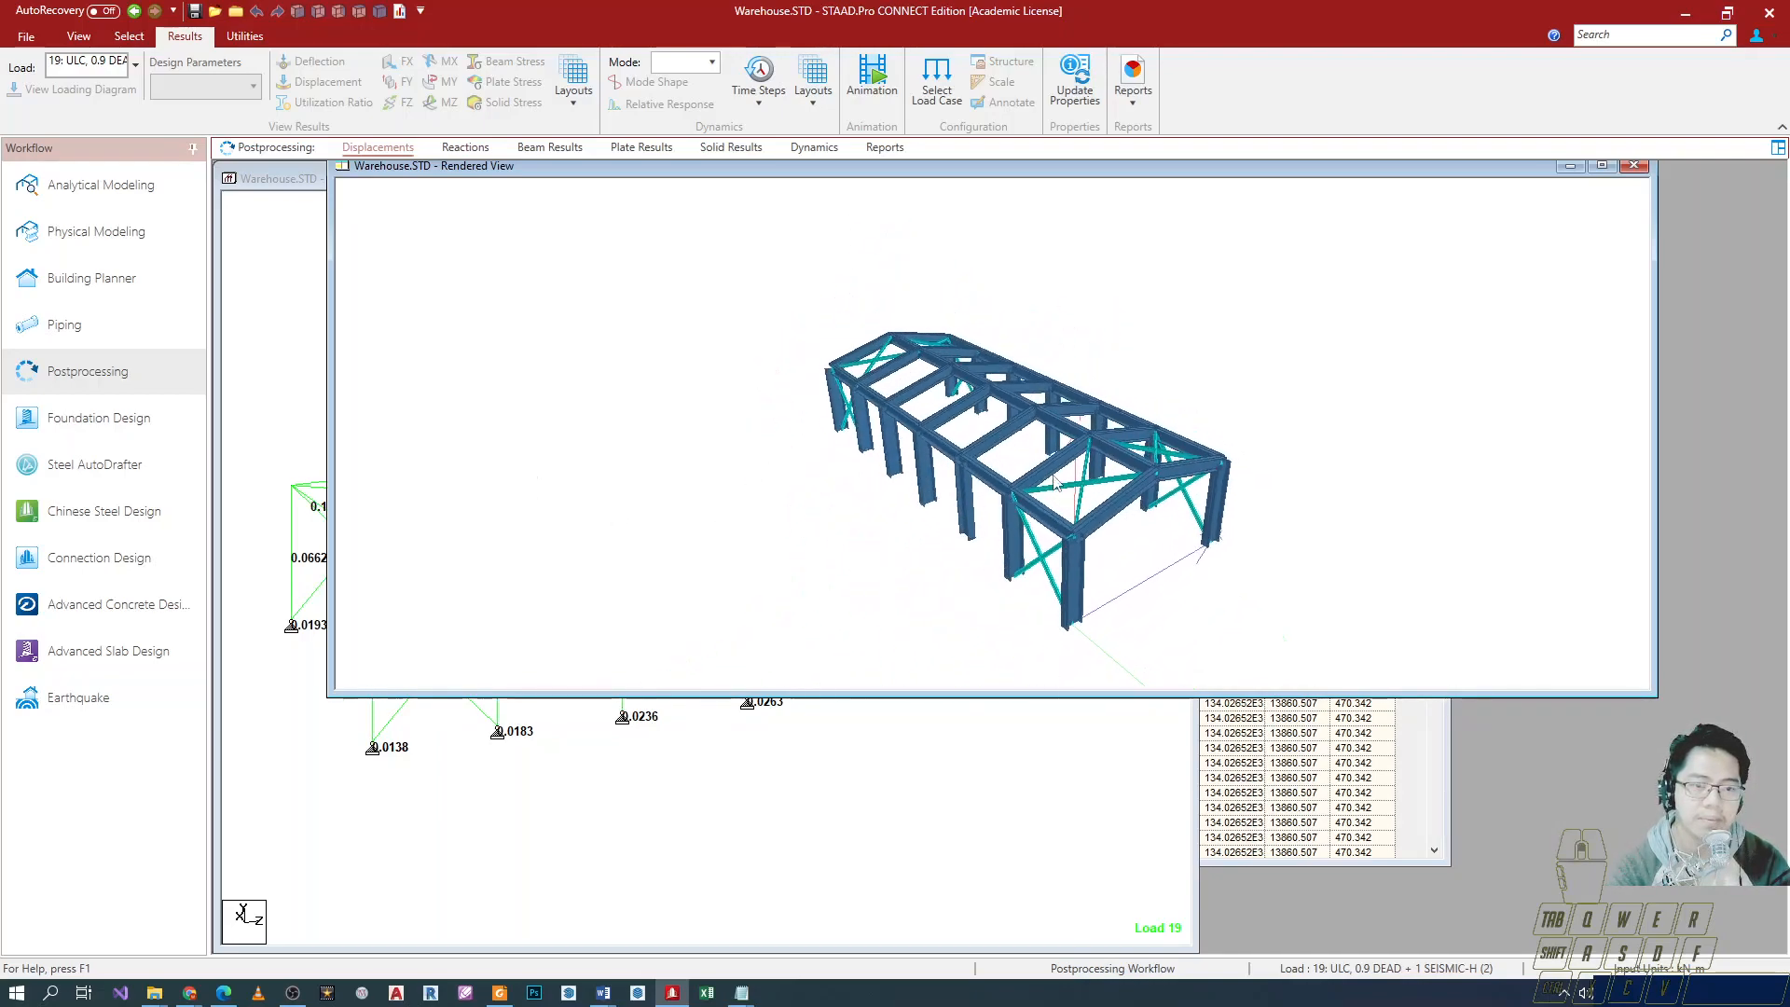
Close the rendered view, bring the design results table over the model and examine the ratios, clauses and sections across all beams.
left_click(1633, 166)
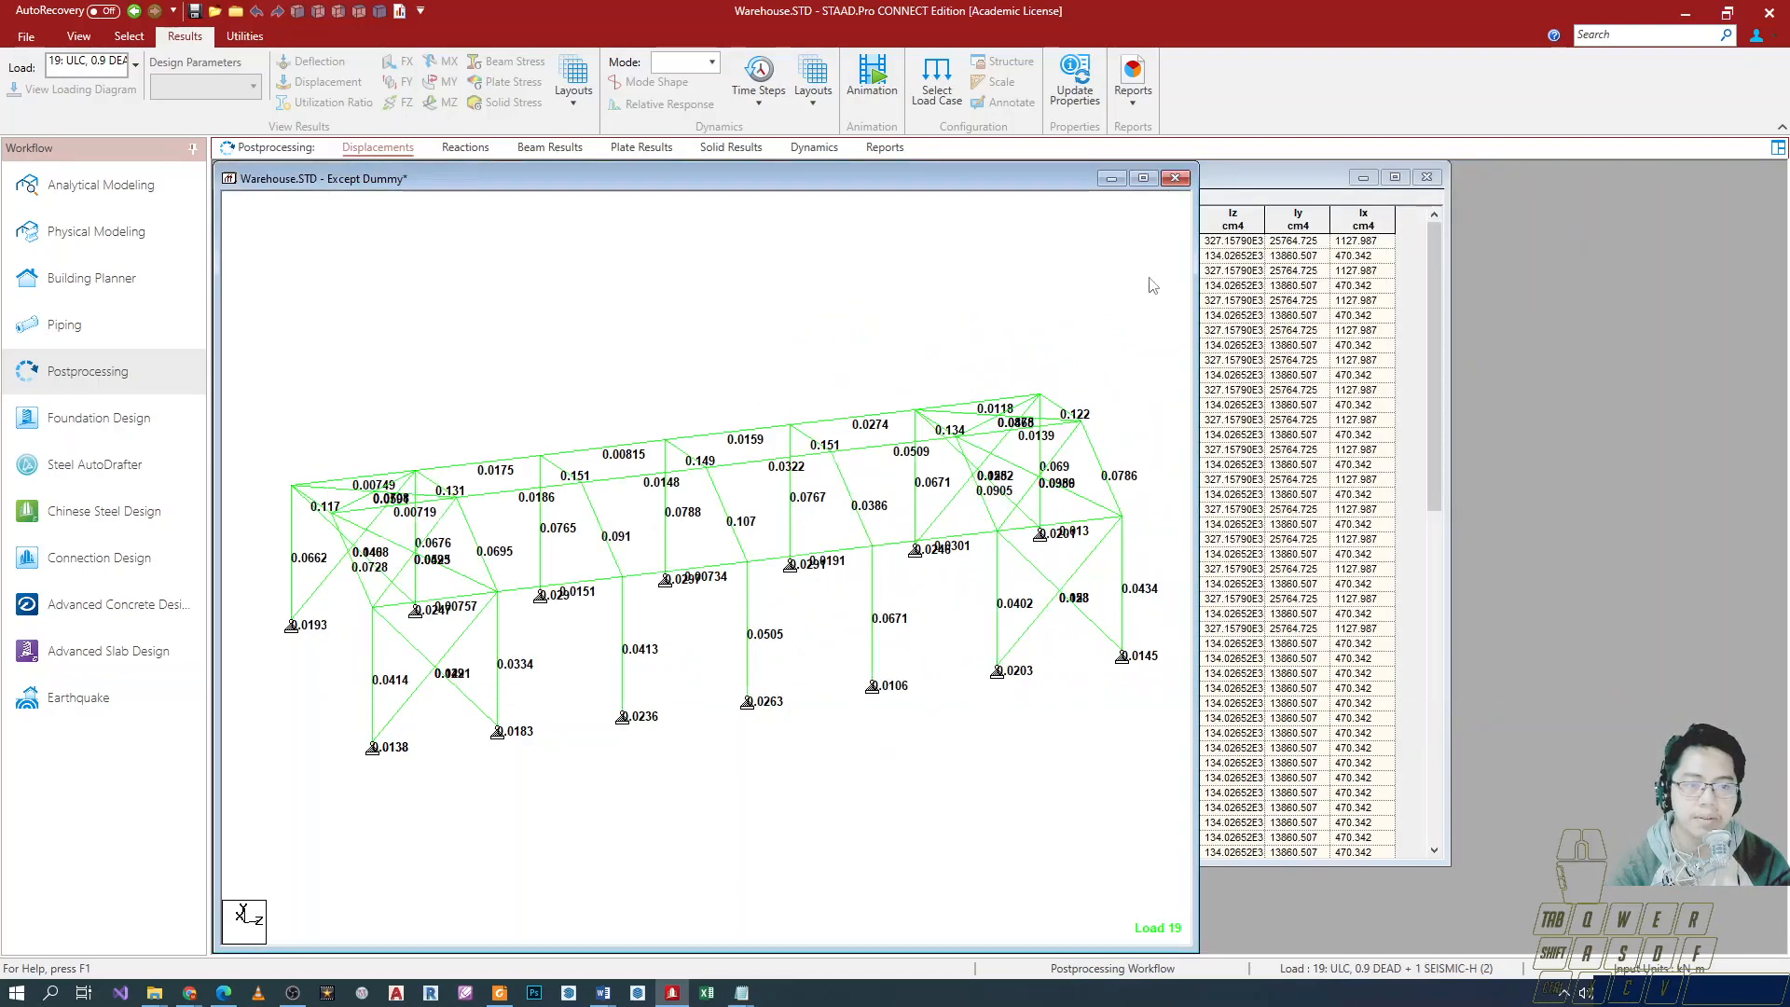
left_click_drag(1299, 169, 1363, 199)
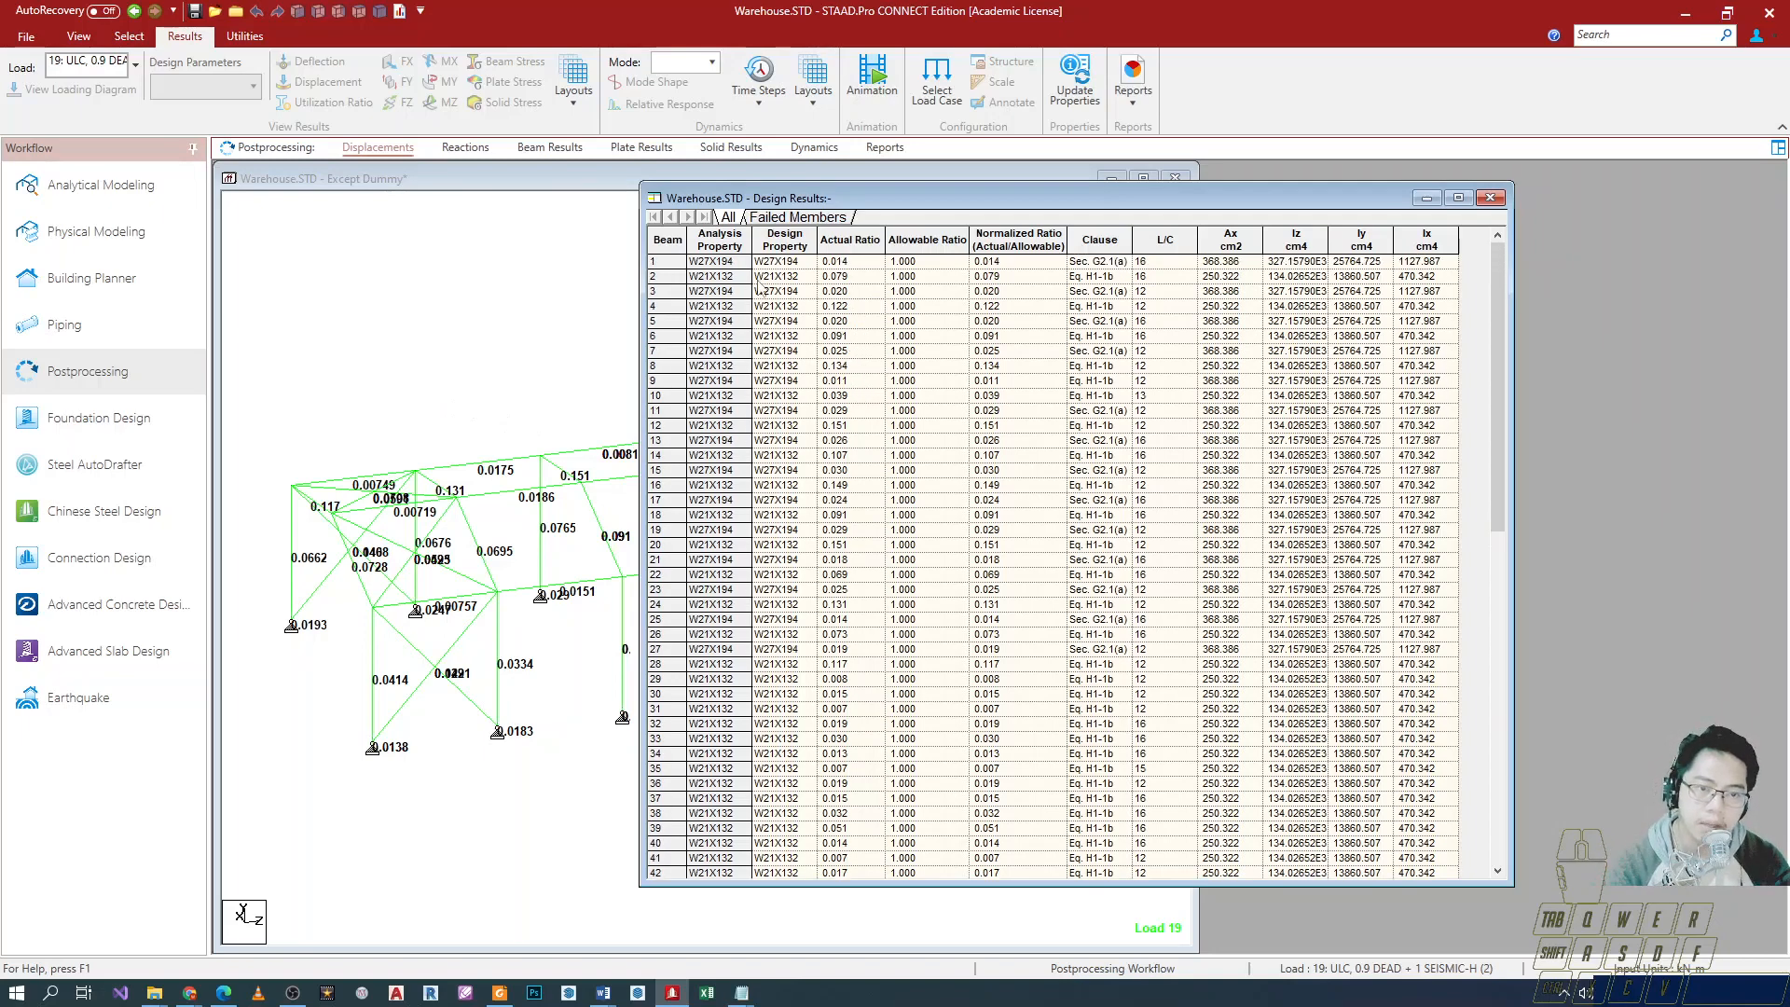
left_click_drag(650, 266, 774, 711)
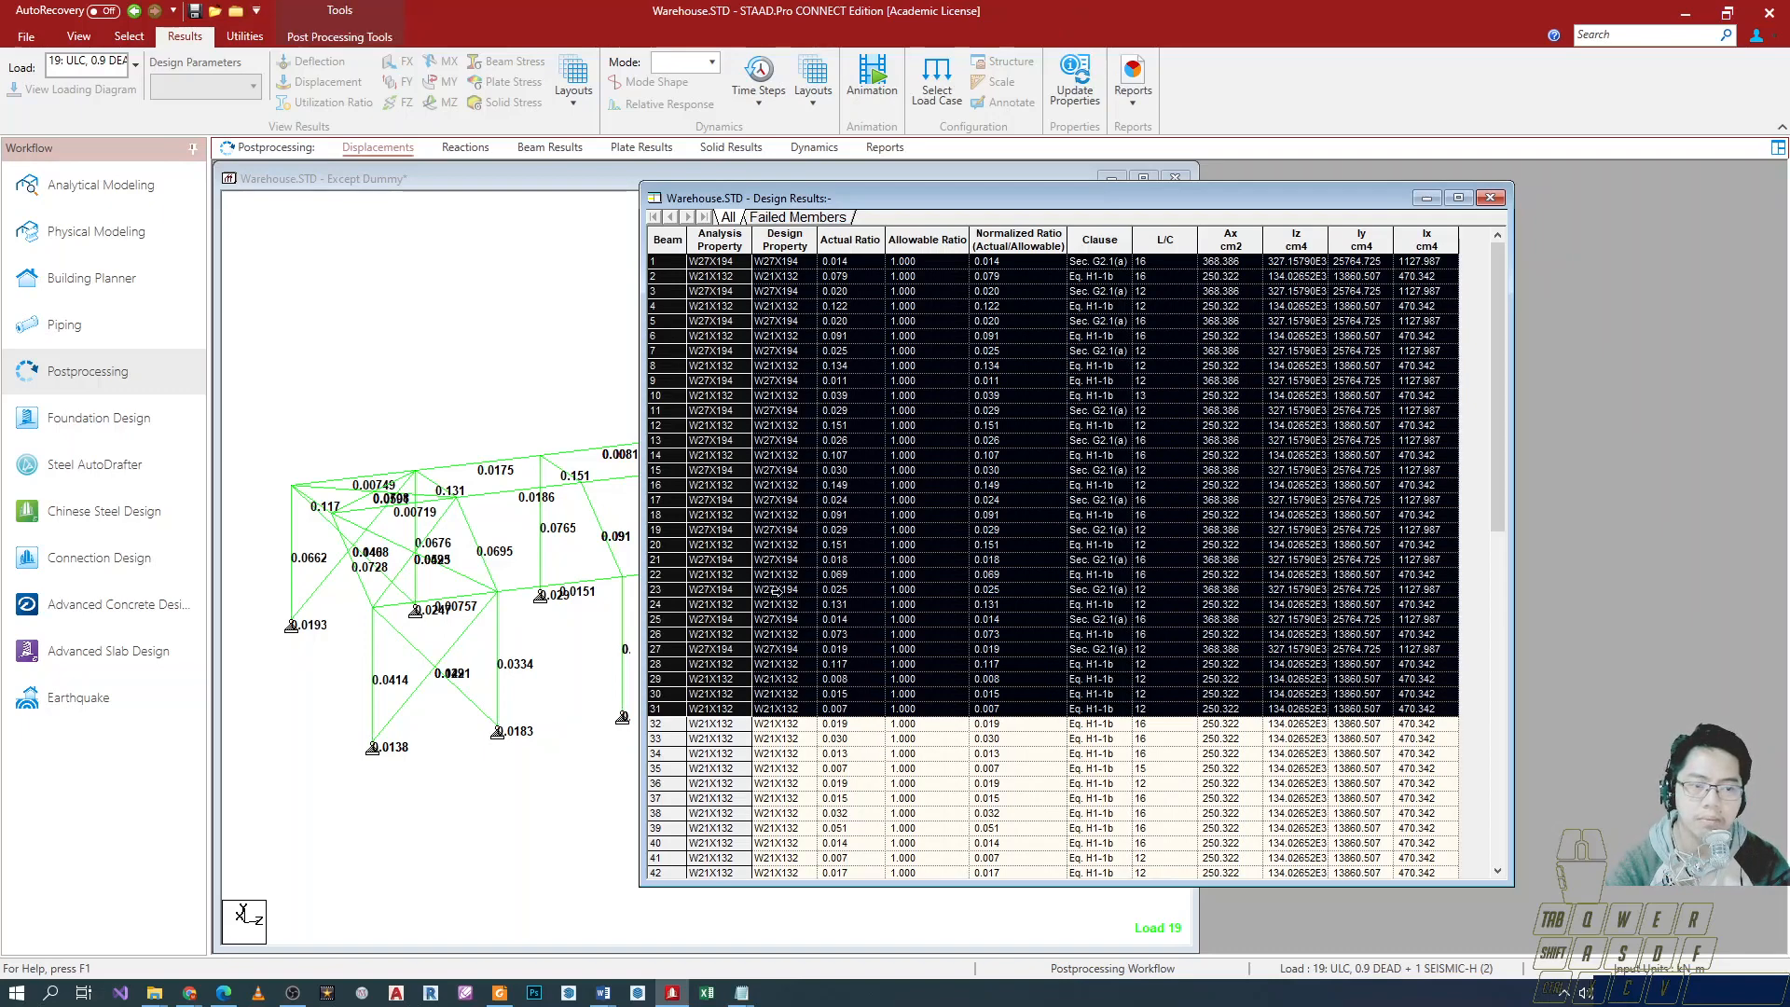
scroll(779, 598, "down", 5)
scroll(820, 606, "up", 5)
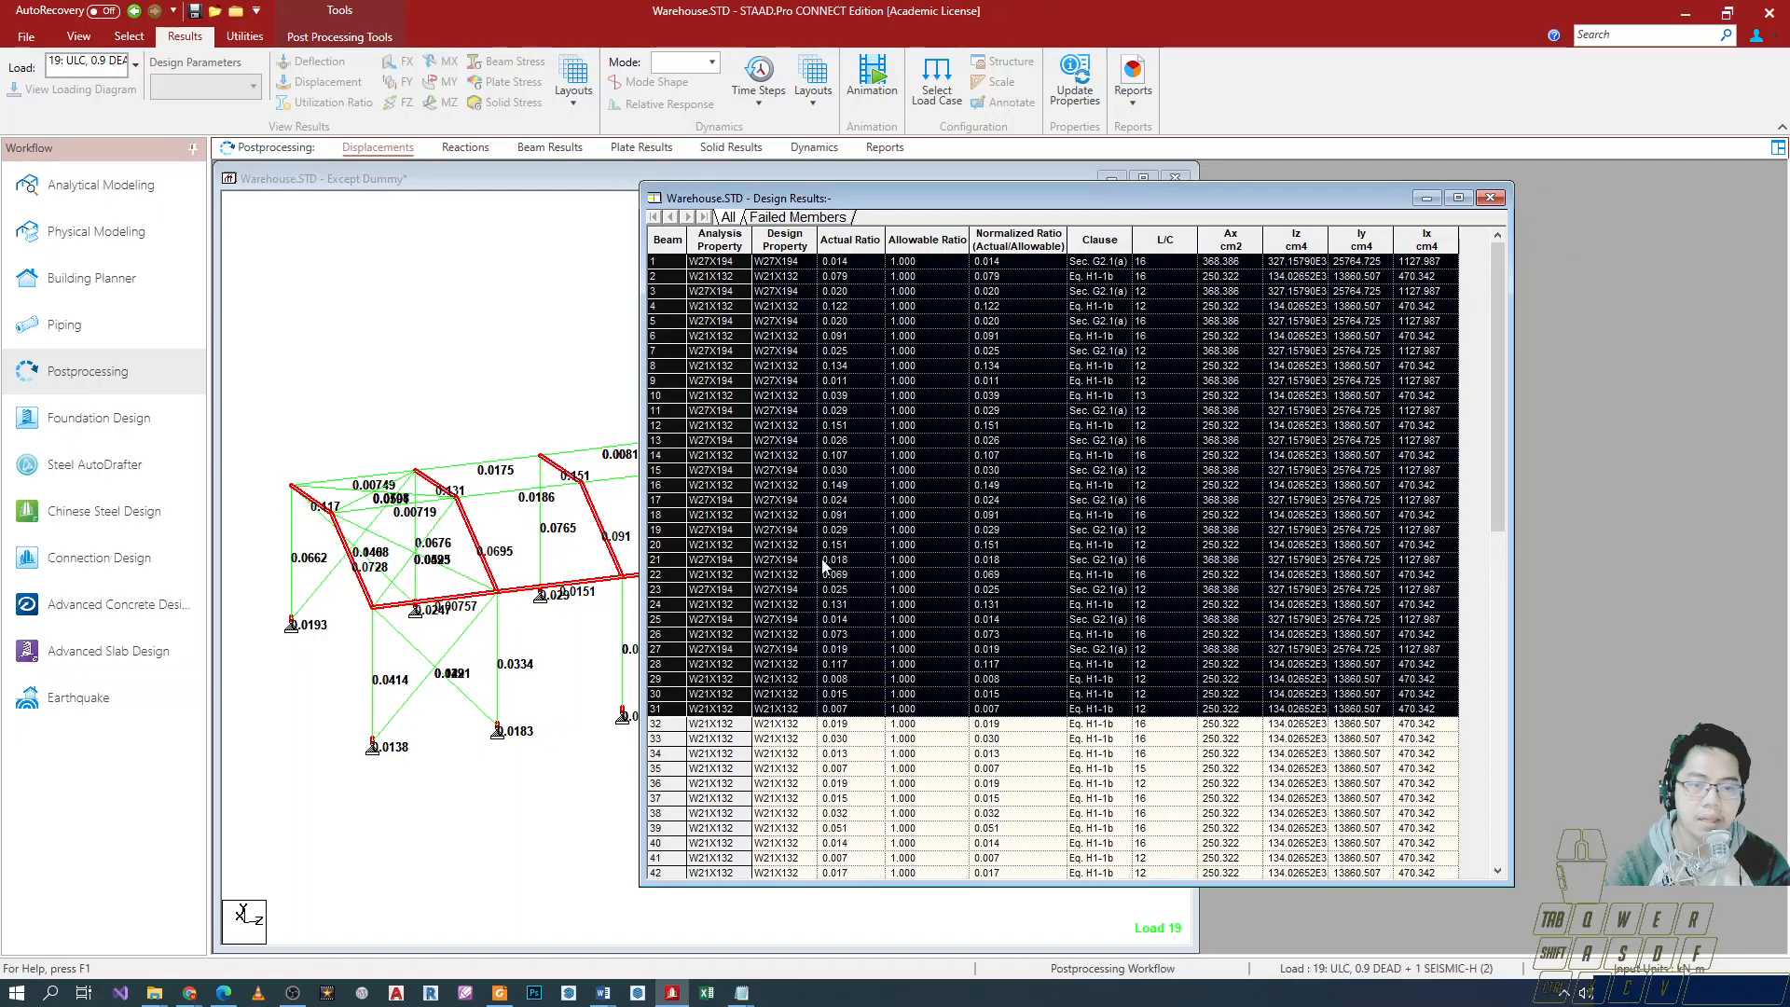
scroll(1006, 513, "down", 11)
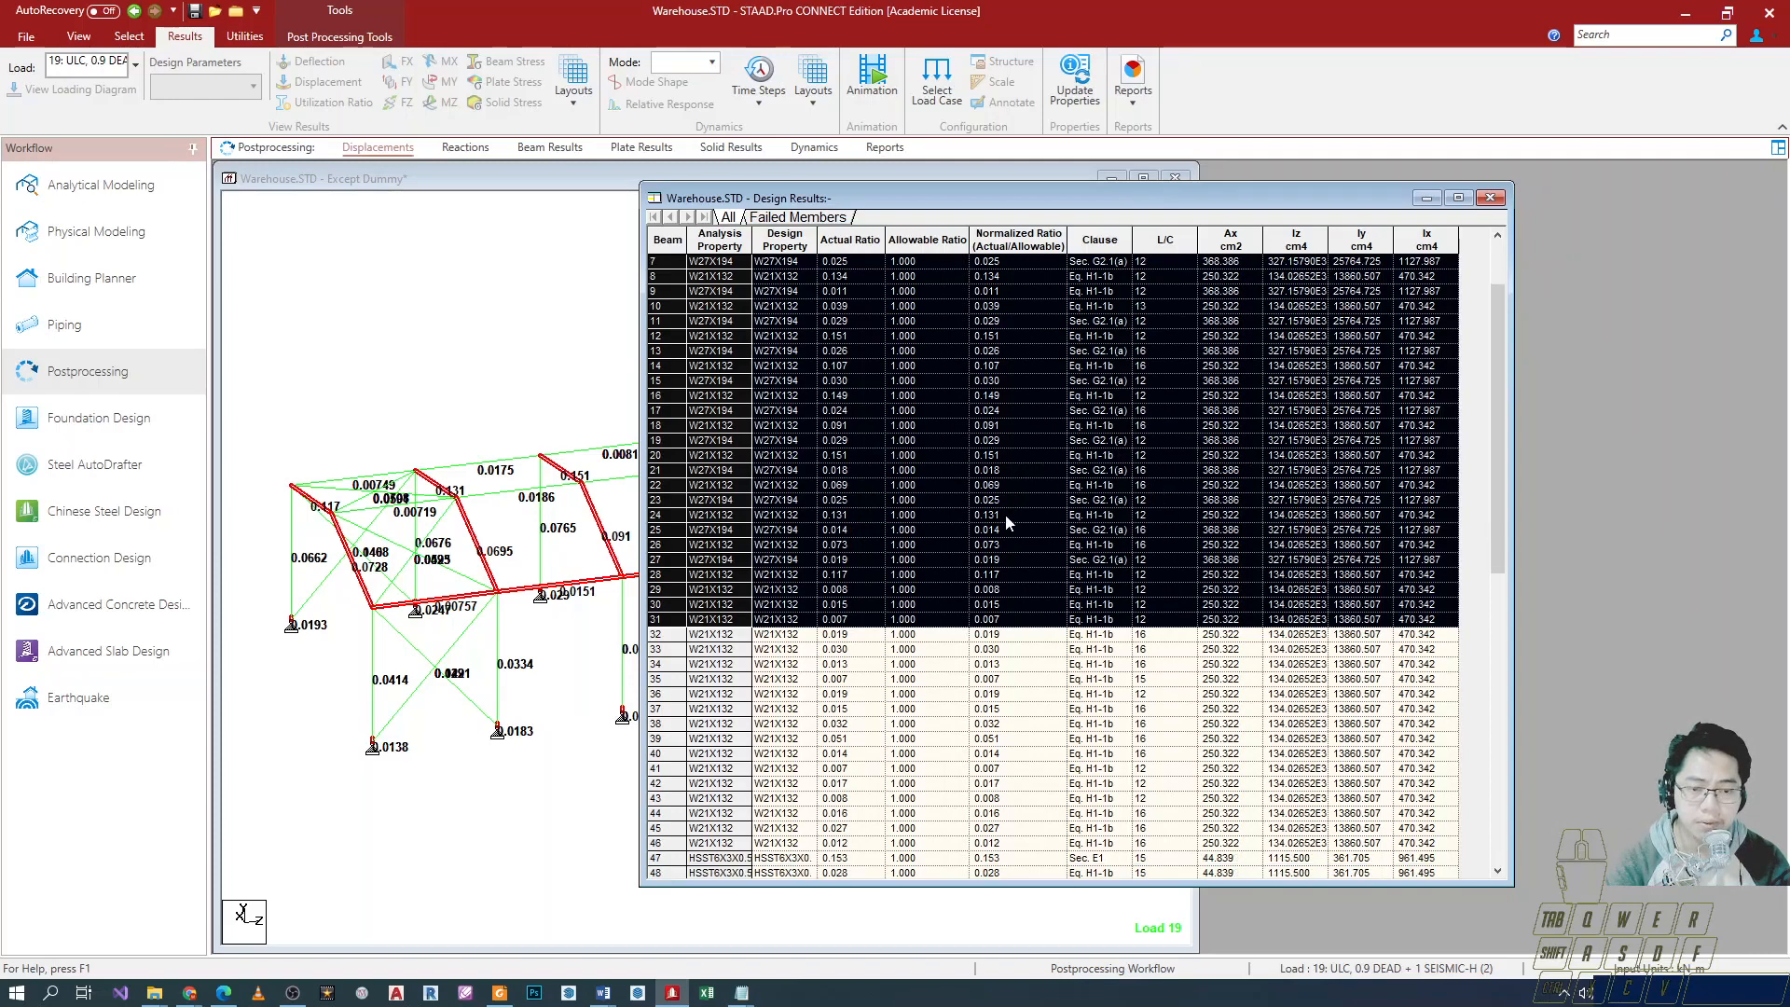
scroll(983, 564, "down", 2)
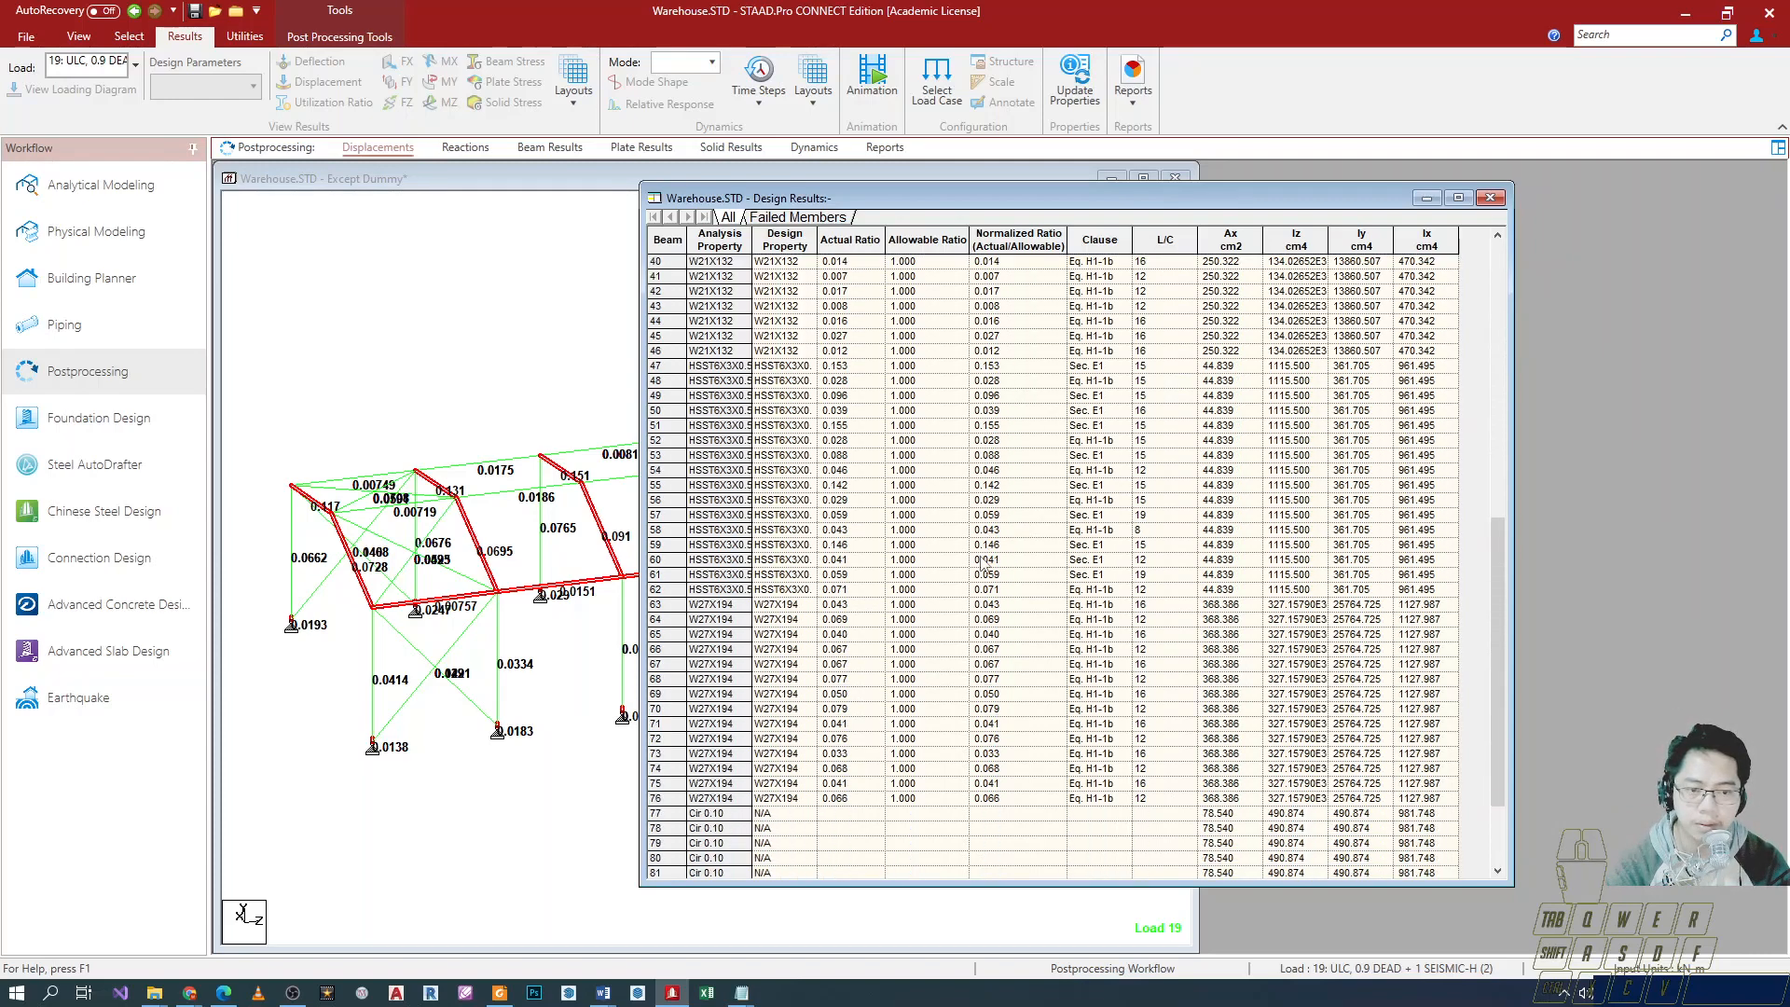
scroll(984, 564, "up", 6)
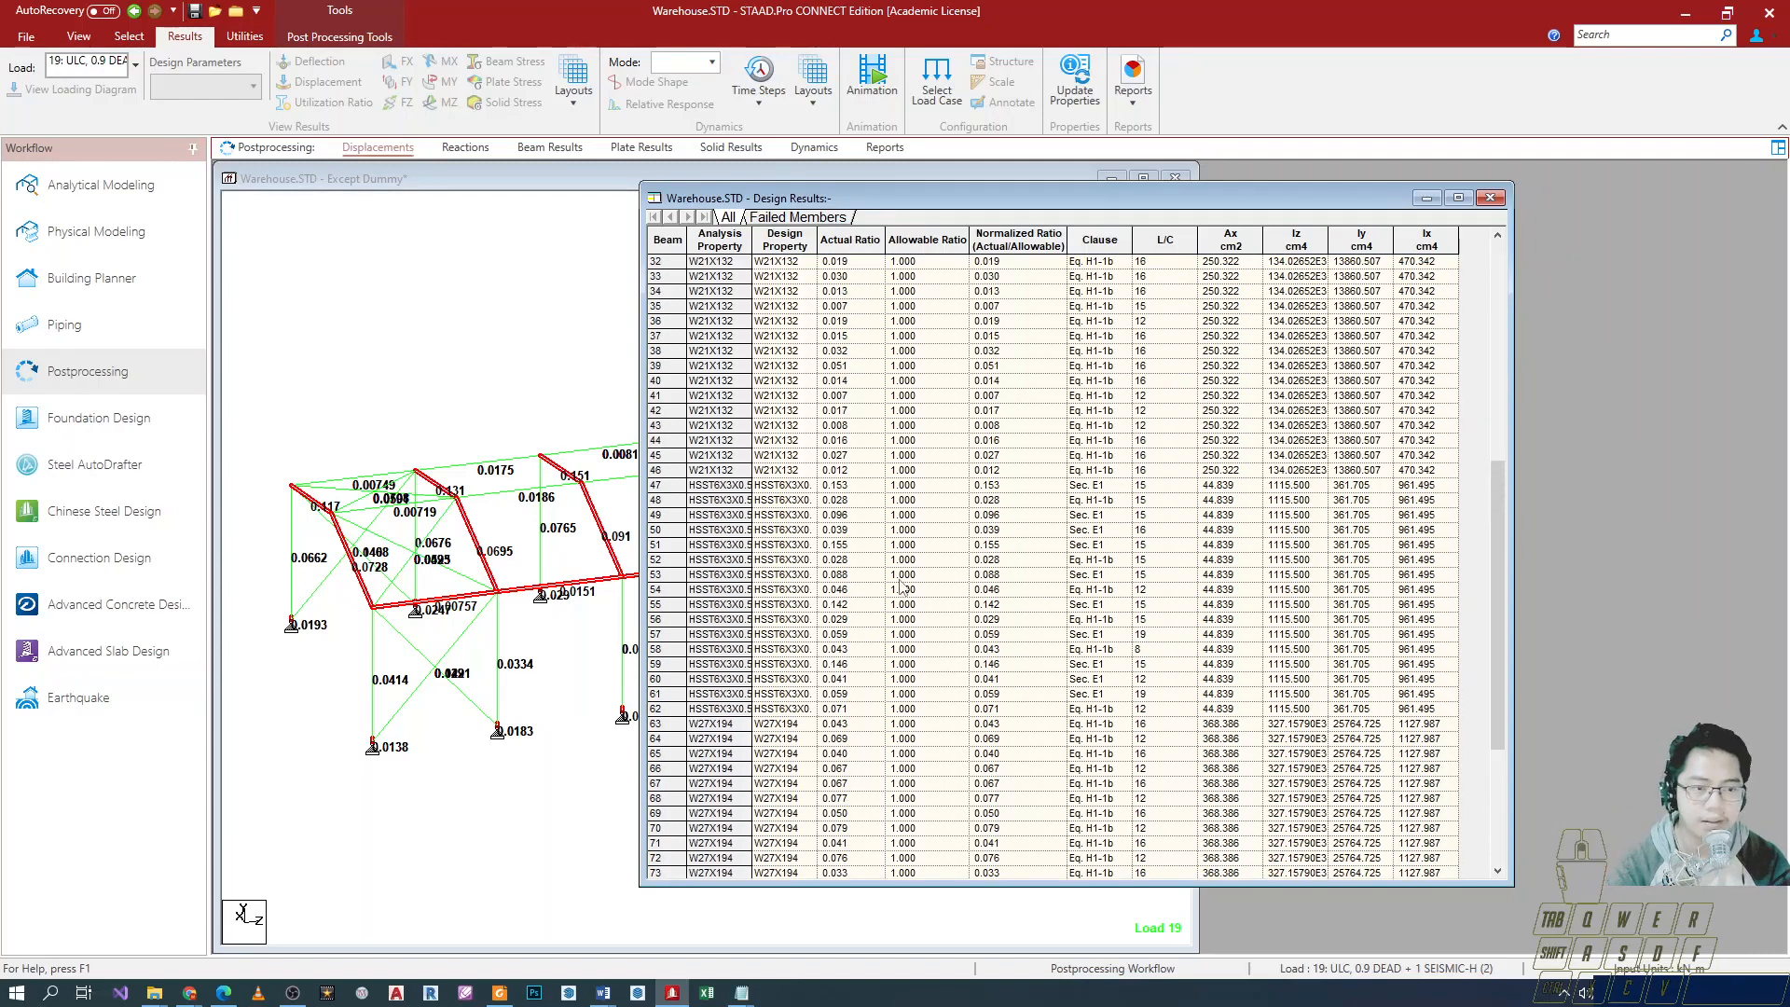
scroll(802, 448, "up", 7)
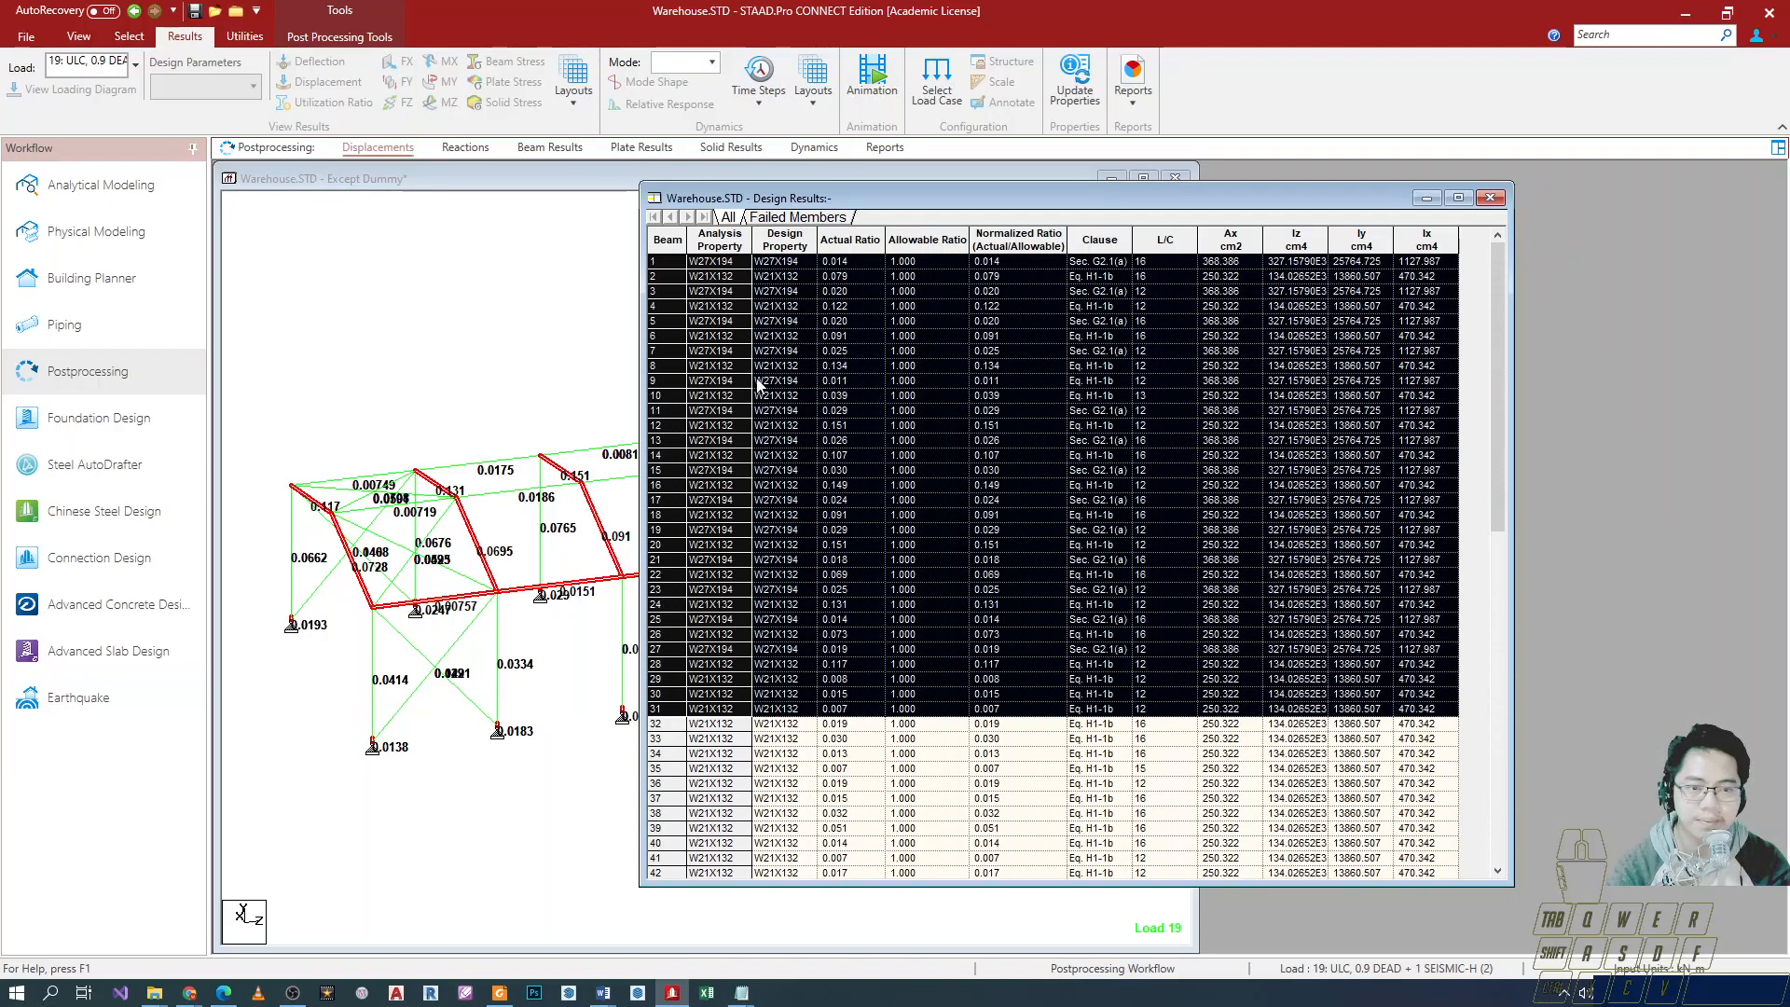
Select beams 1 to 49 in the design results table to highlight them in the model, and clear the selection.
left_click(699, 309)
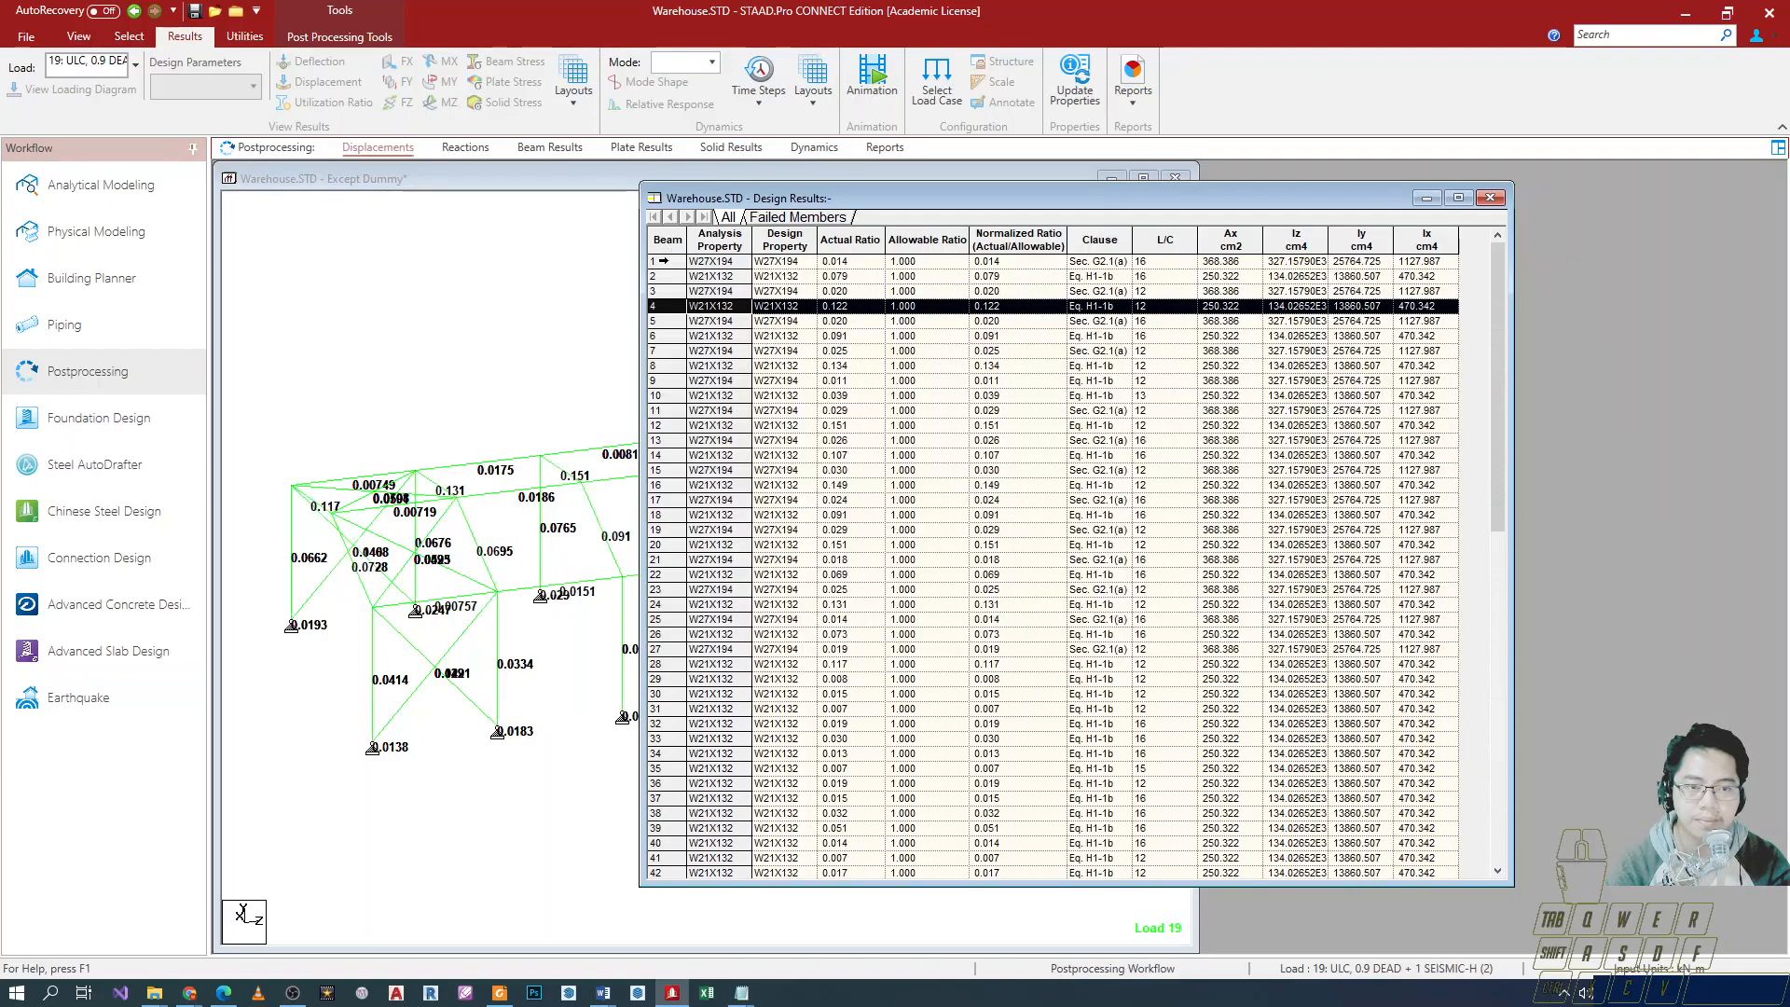
left_click(664, 261)
left_click_drag(664, 261, 872, 878)
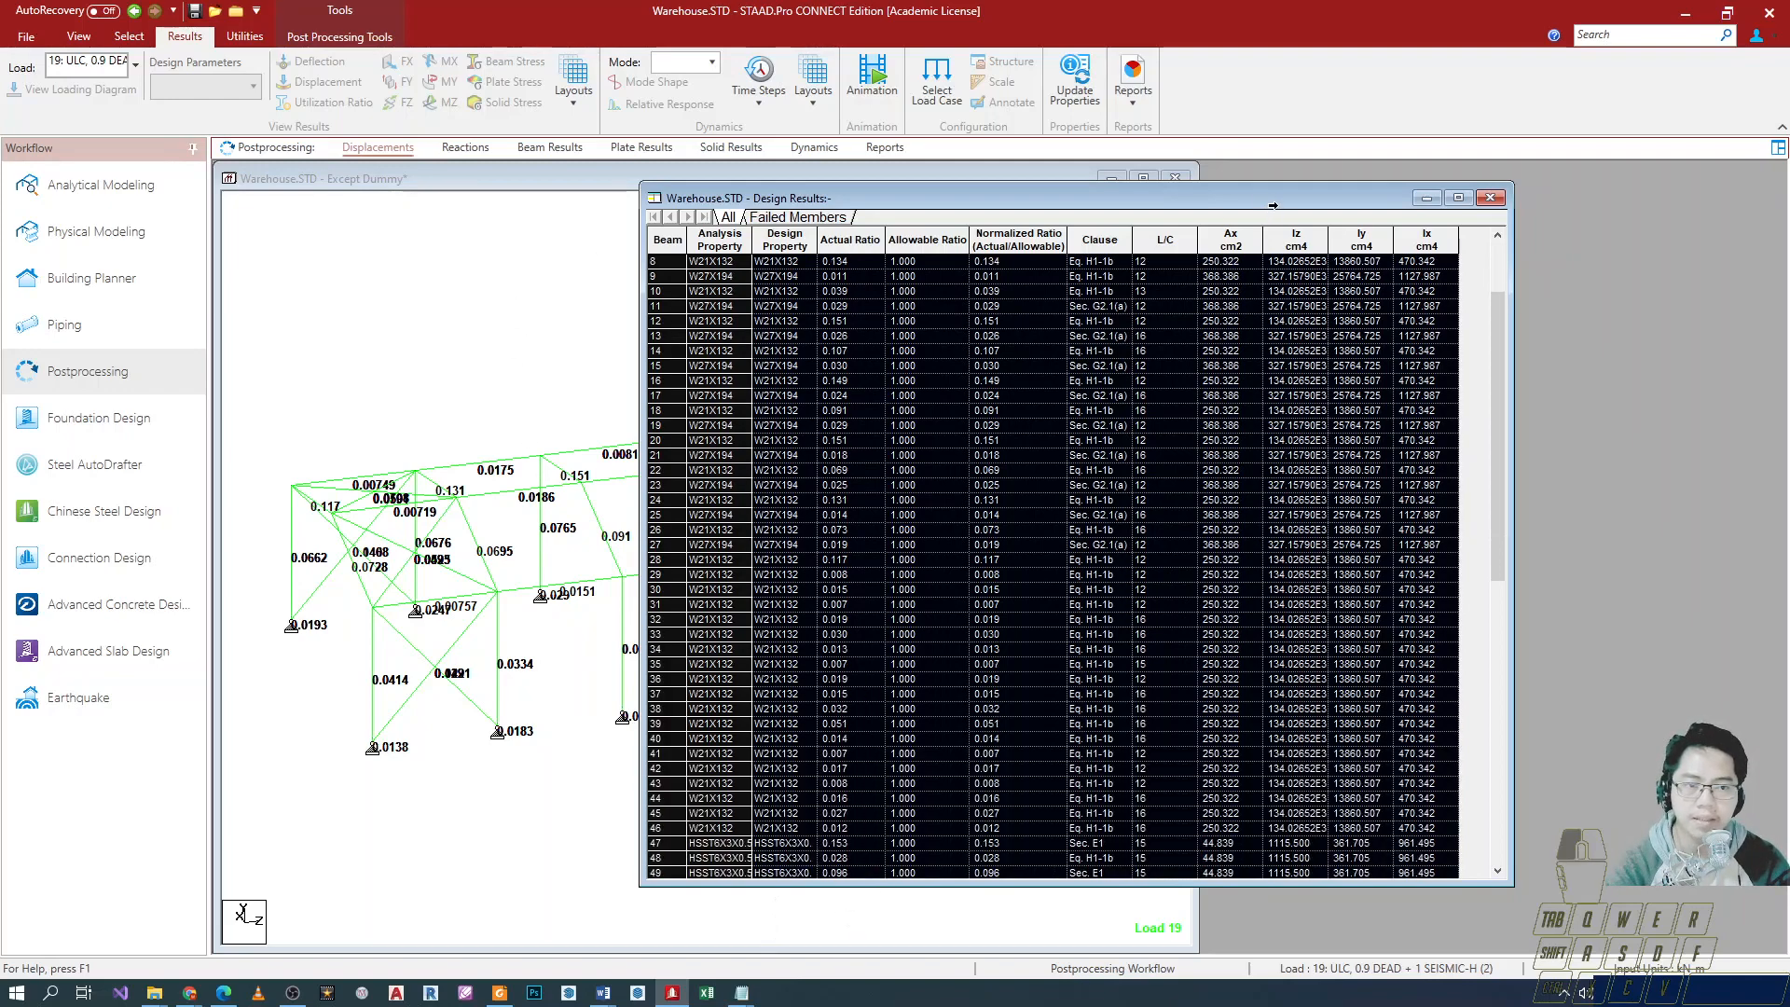
scroll(826, 283, "down", 5)
scroll(697, 390, "up", 1)
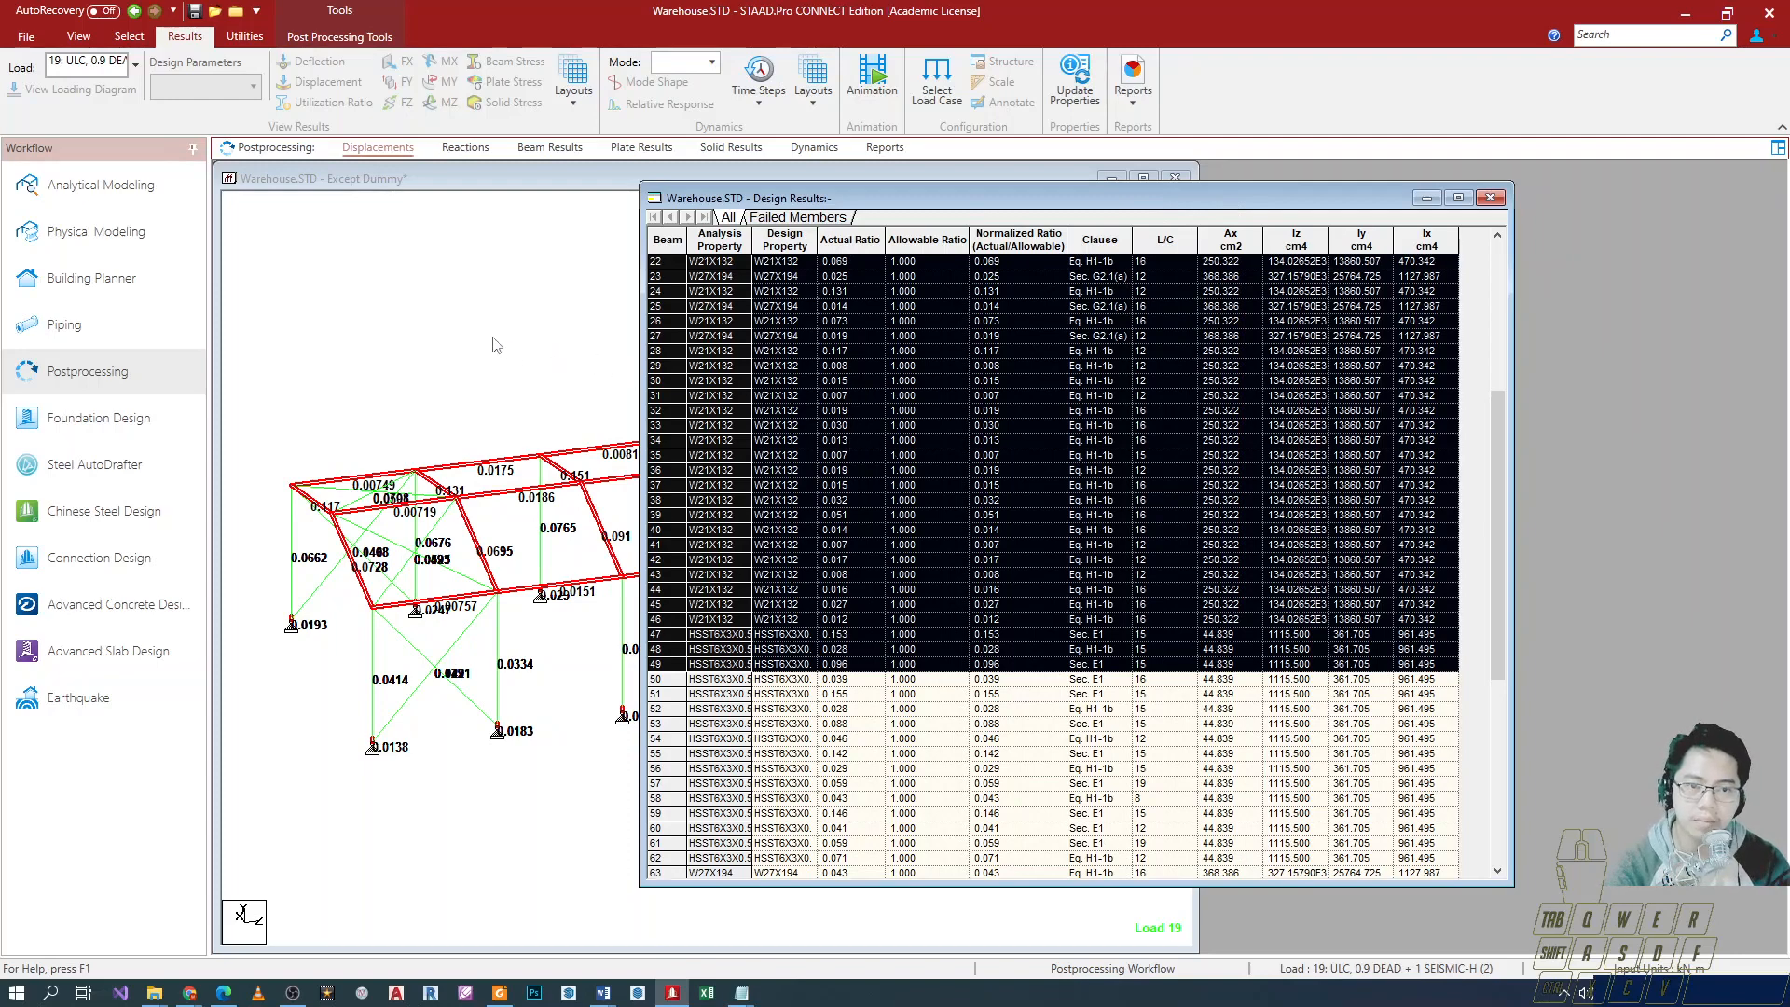
left_click(497, 341)
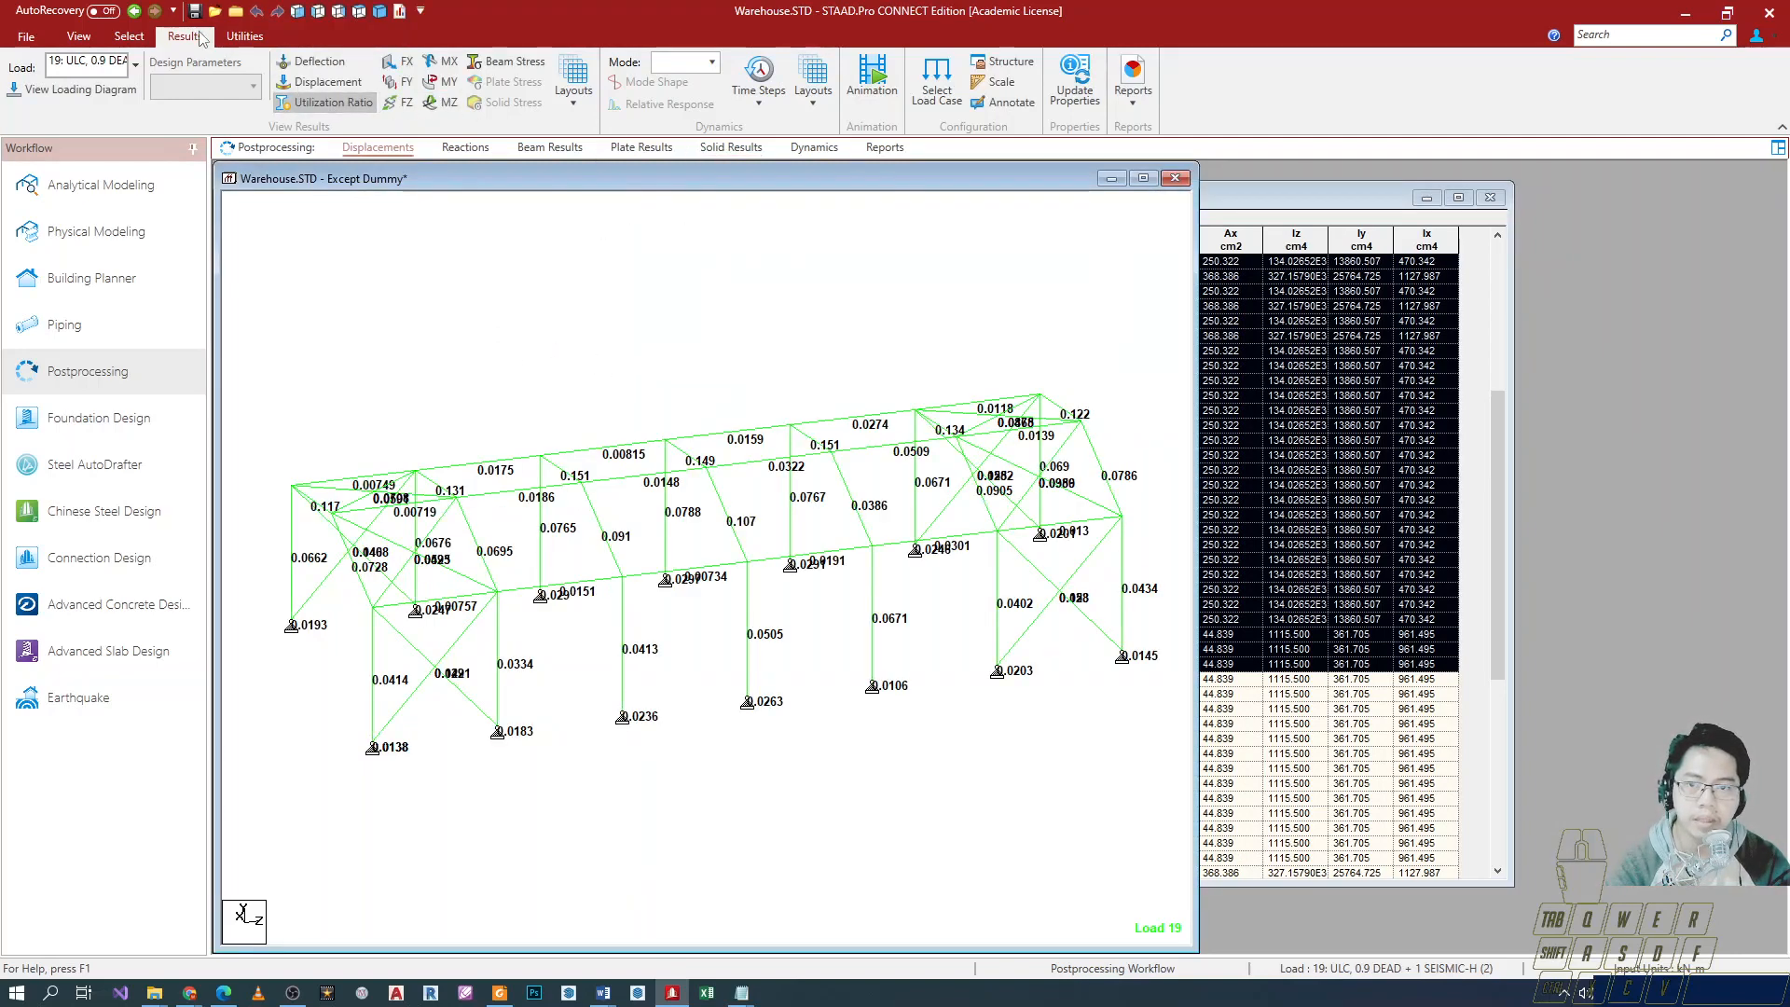
Return to the analytical modeling workflow, open the steel design commands and move the Steel Design dialog over the model.
left_click(105, 191)
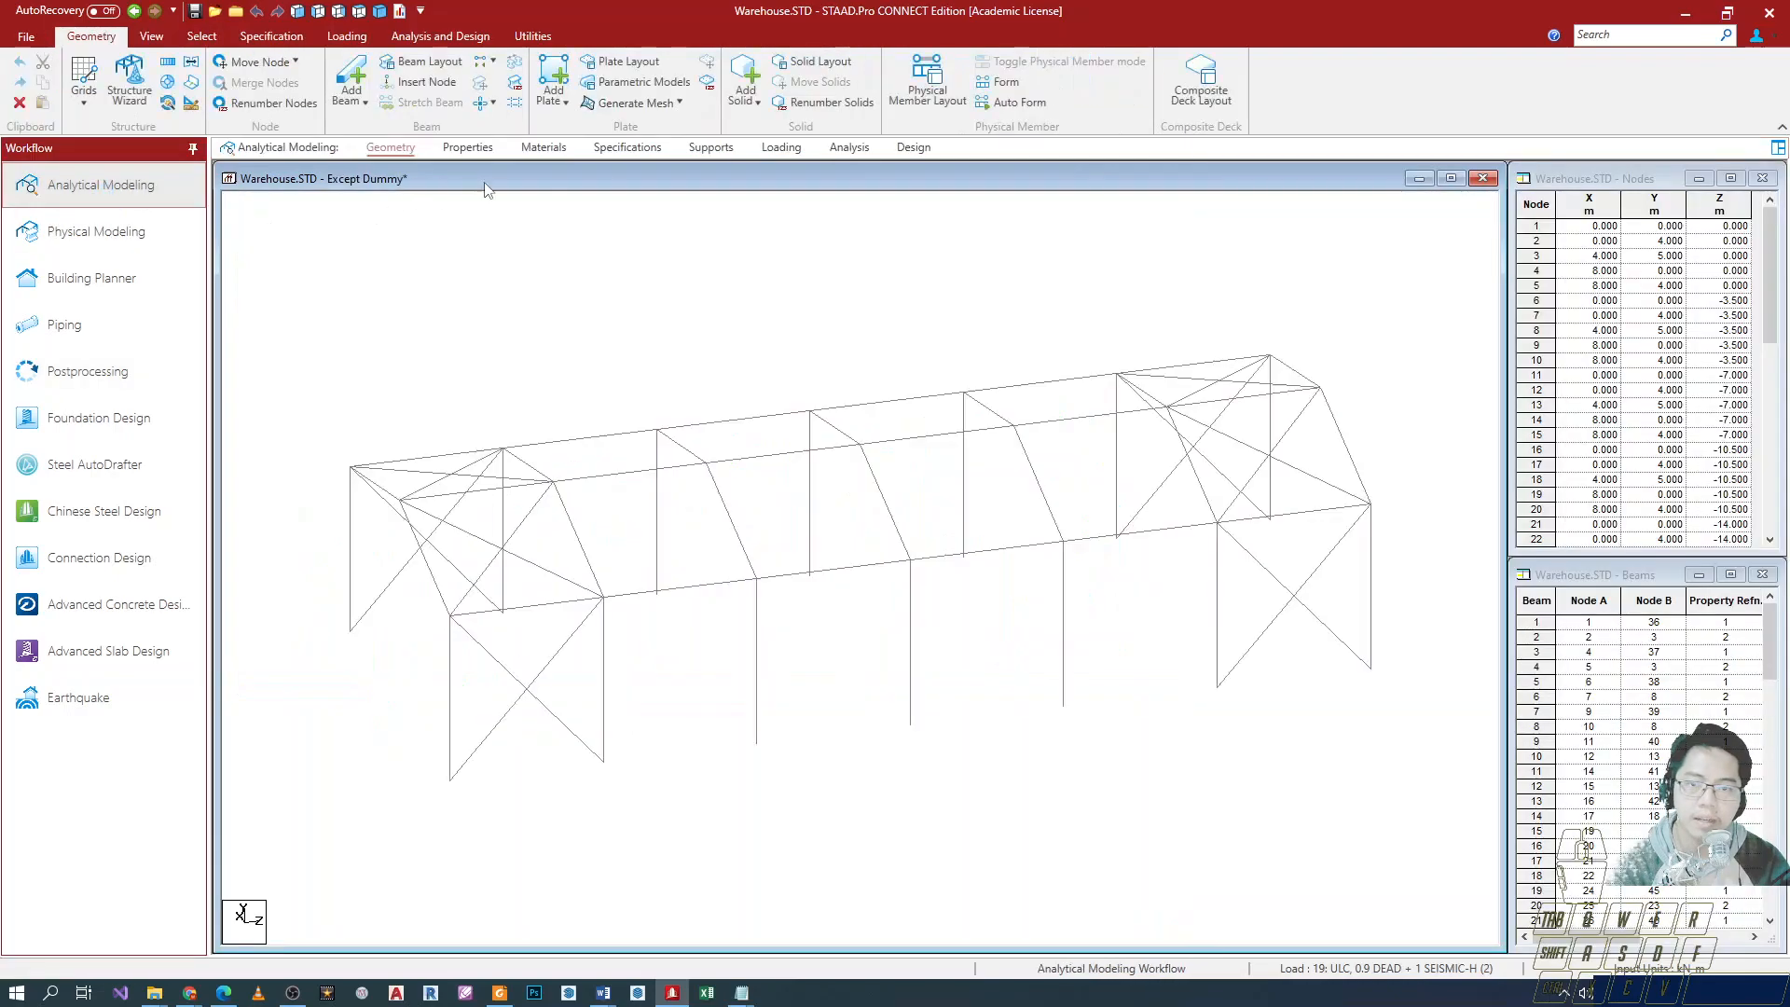
left_click(923, 149)
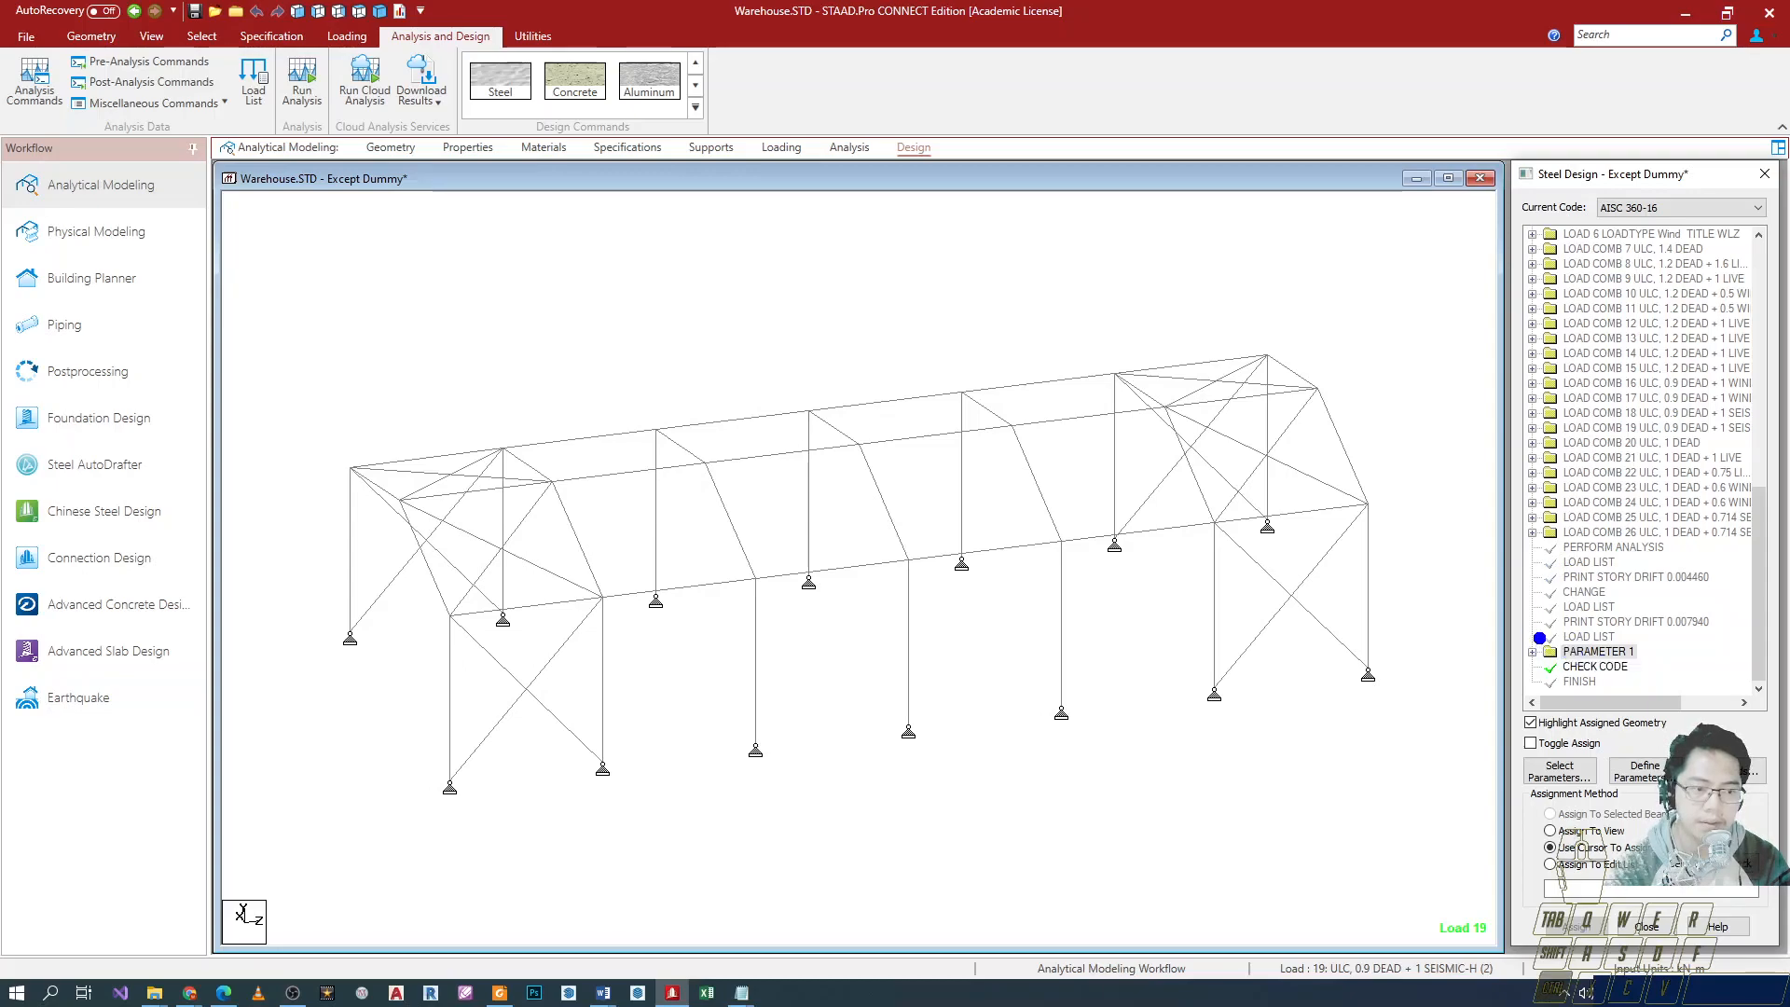
left_click_drag(1620, 182, 1047, 132)
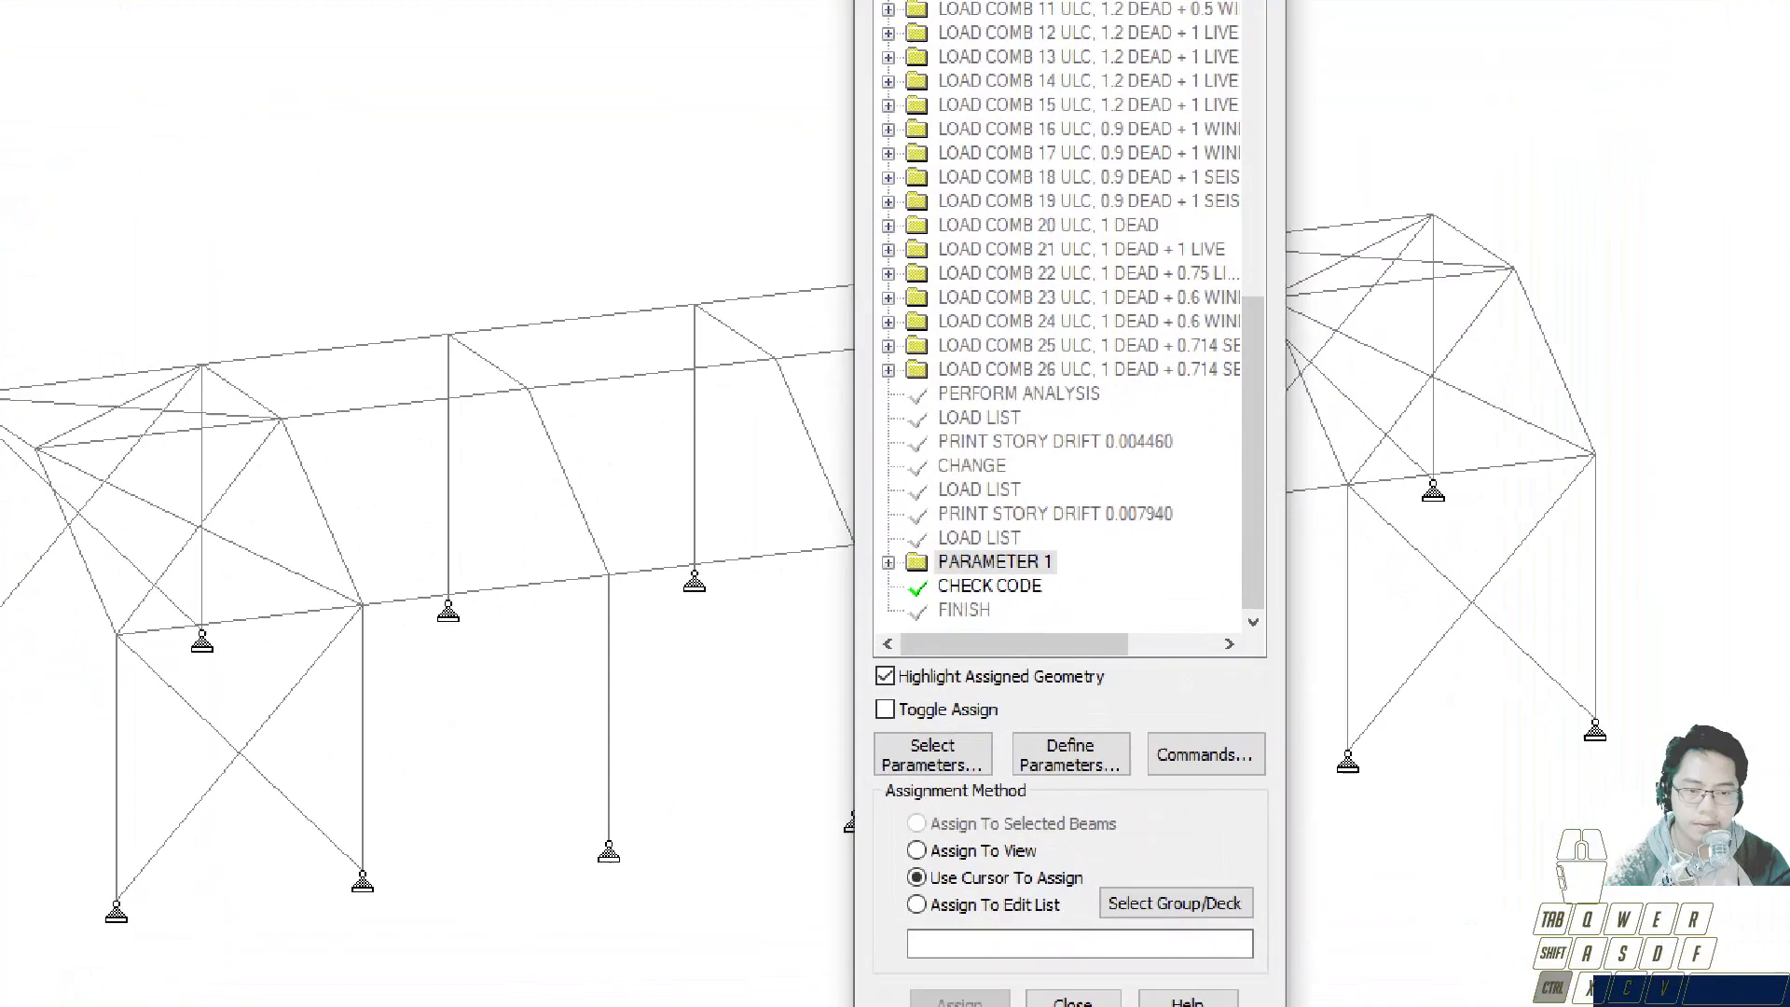
left_click_drag(873, 509, 1085, 602)
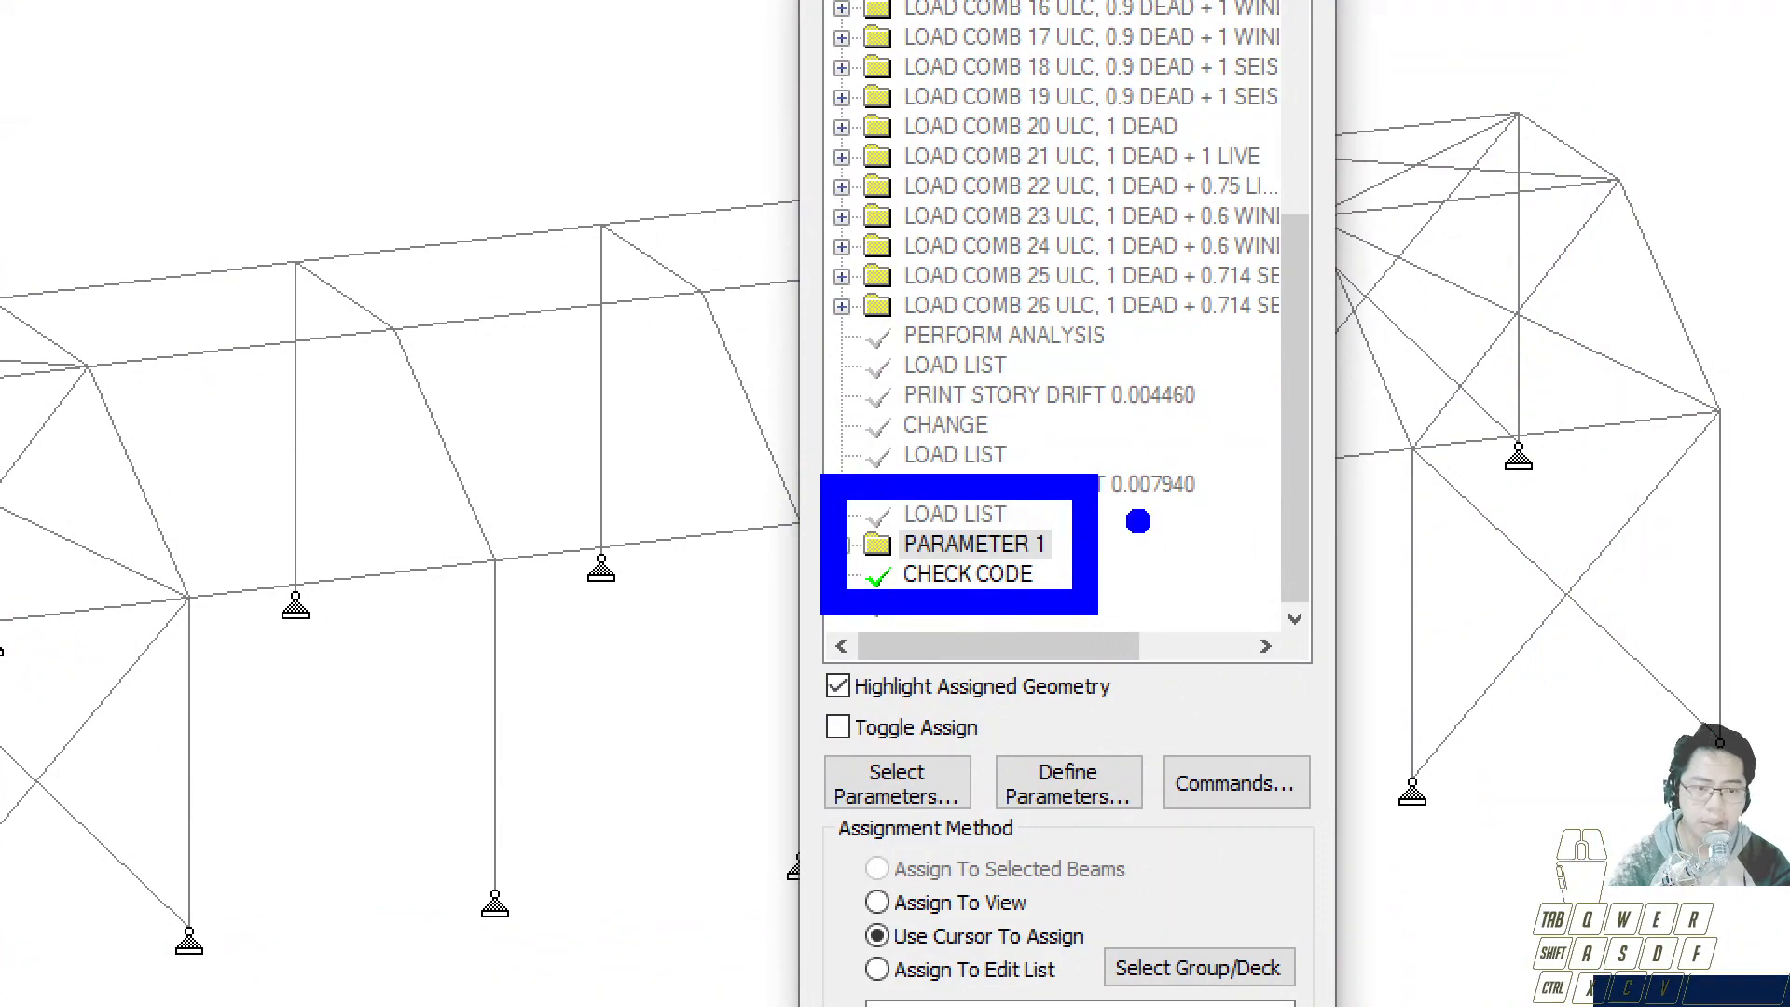
left_click_drag(1114, 508, 1555, 511, "ctrl+shift")
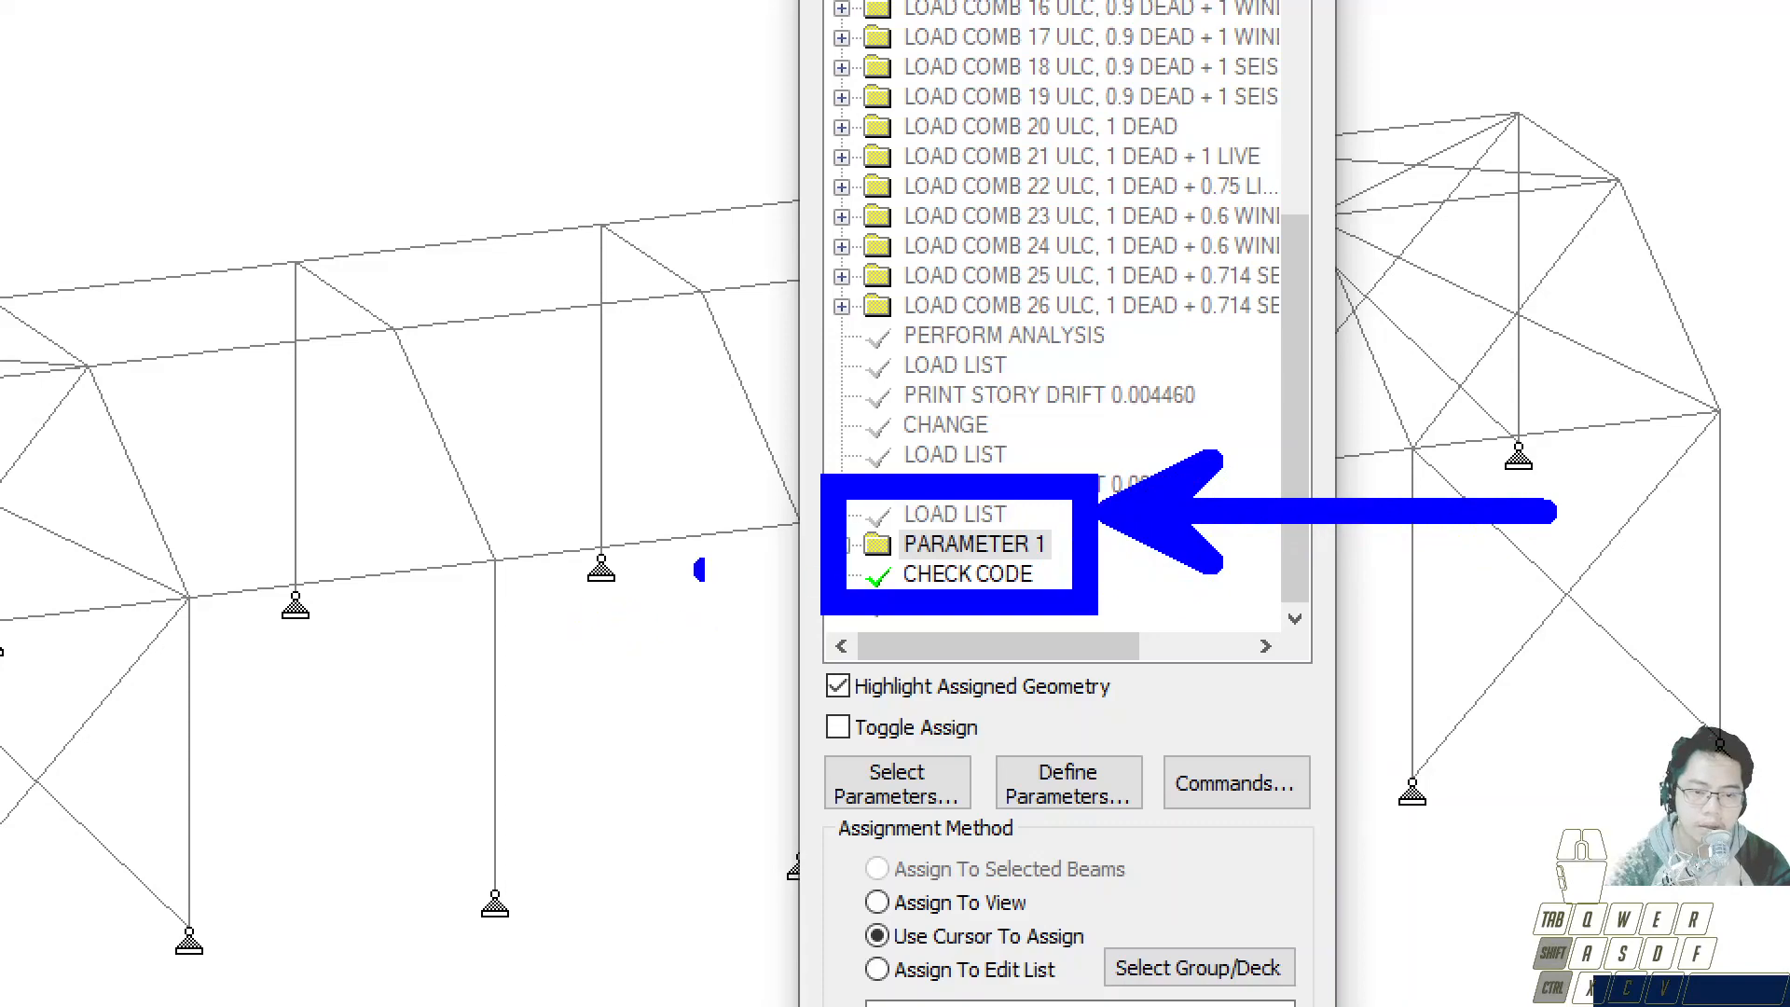
left_click_drag(817, 541, 448, 541, "ctrl+shift")
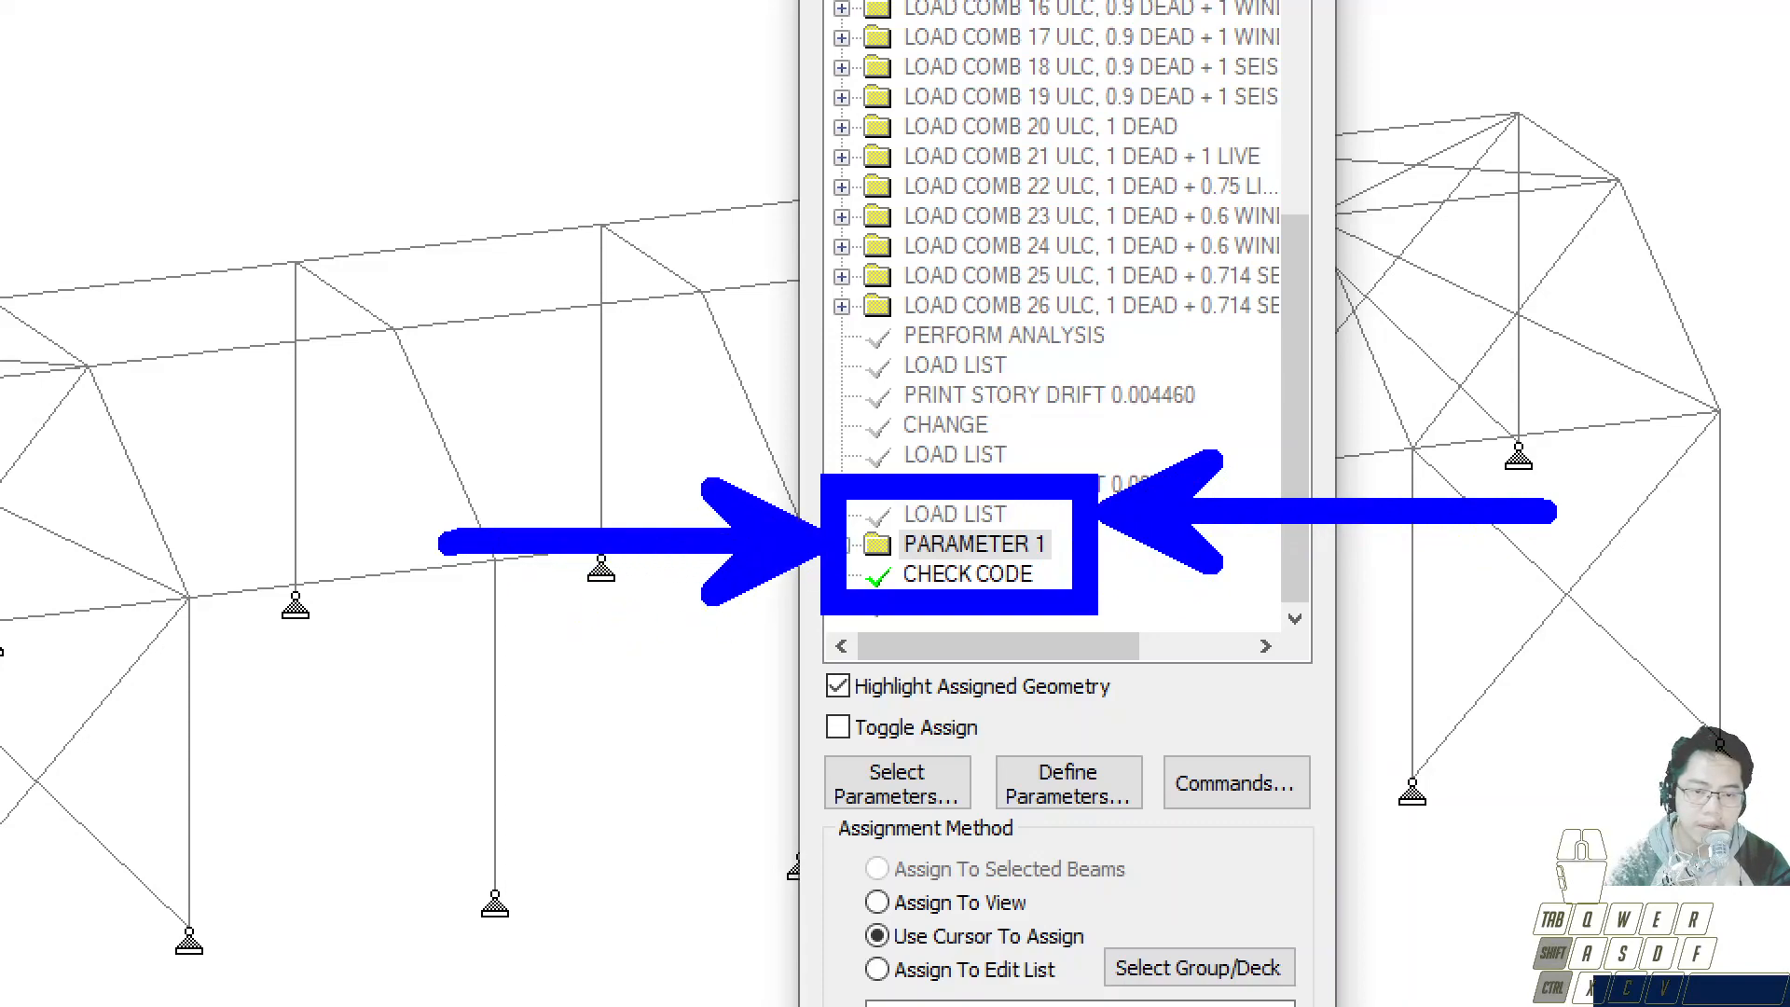
left_click_drag(1116, 592, 1655, 591, "ctrl+shift")
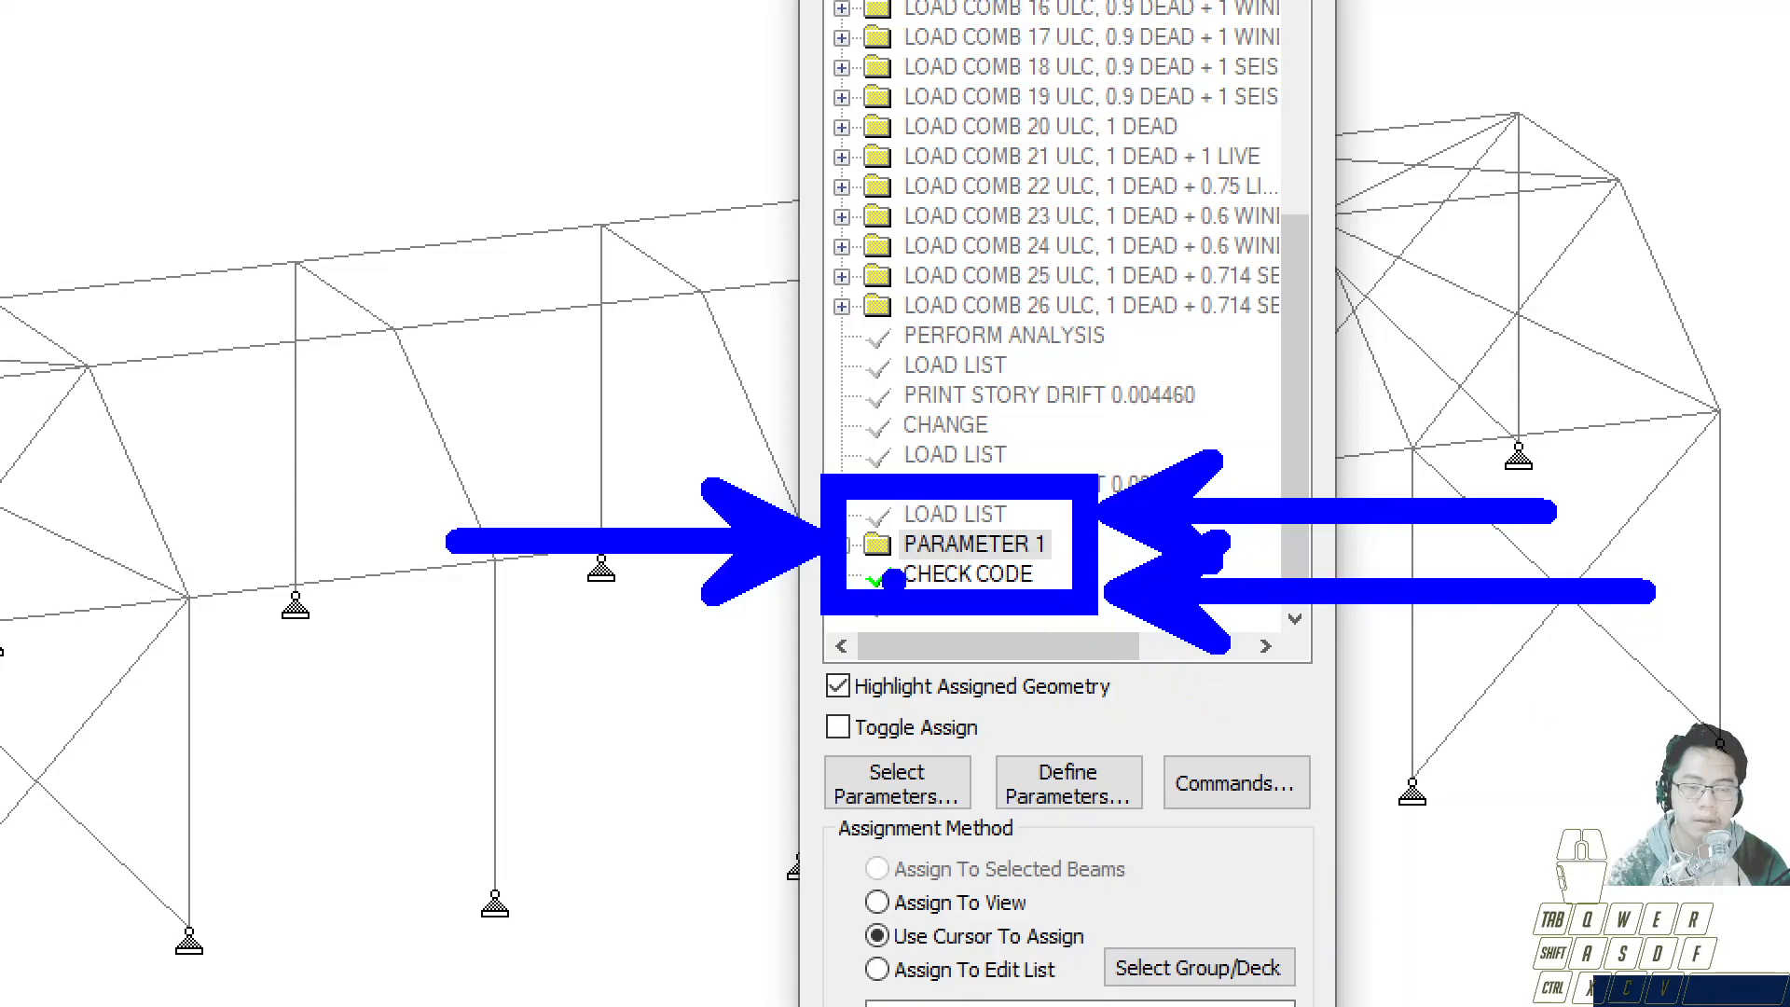
key("Escape")
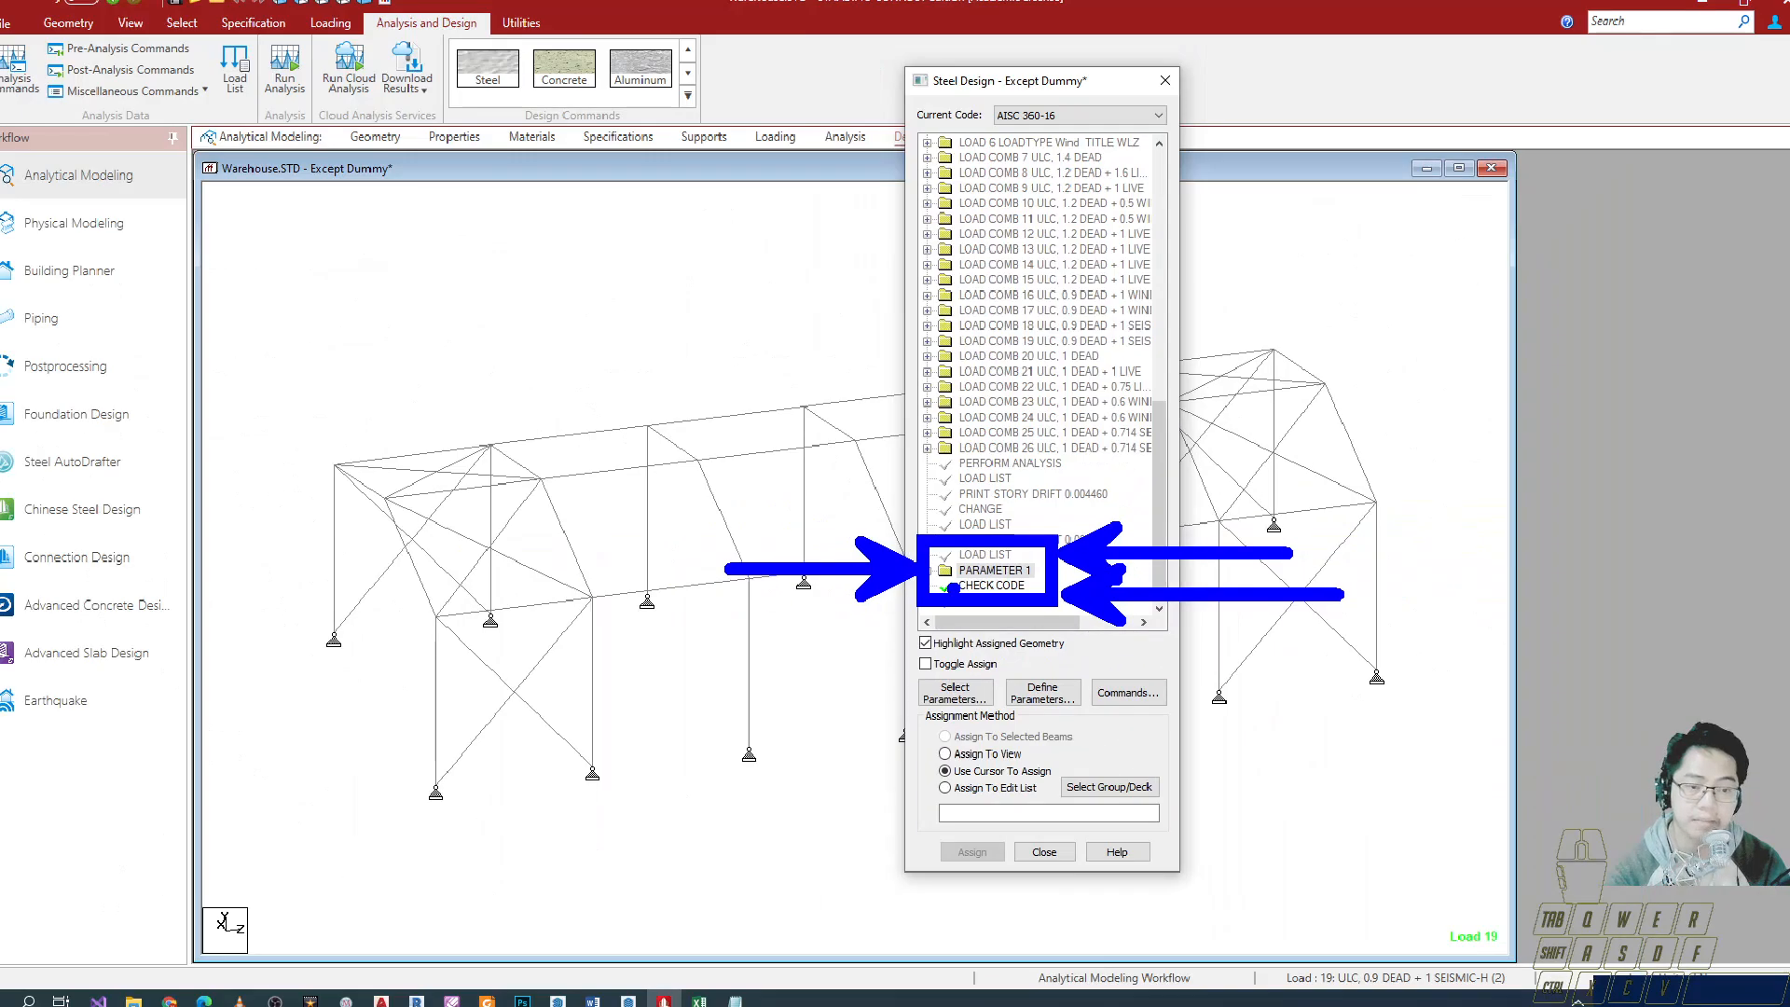
Highlight the members assigned to the CHECK CODE command, move the Steel Design dialog aside and clear the highlighting.
left_click(975, 586)
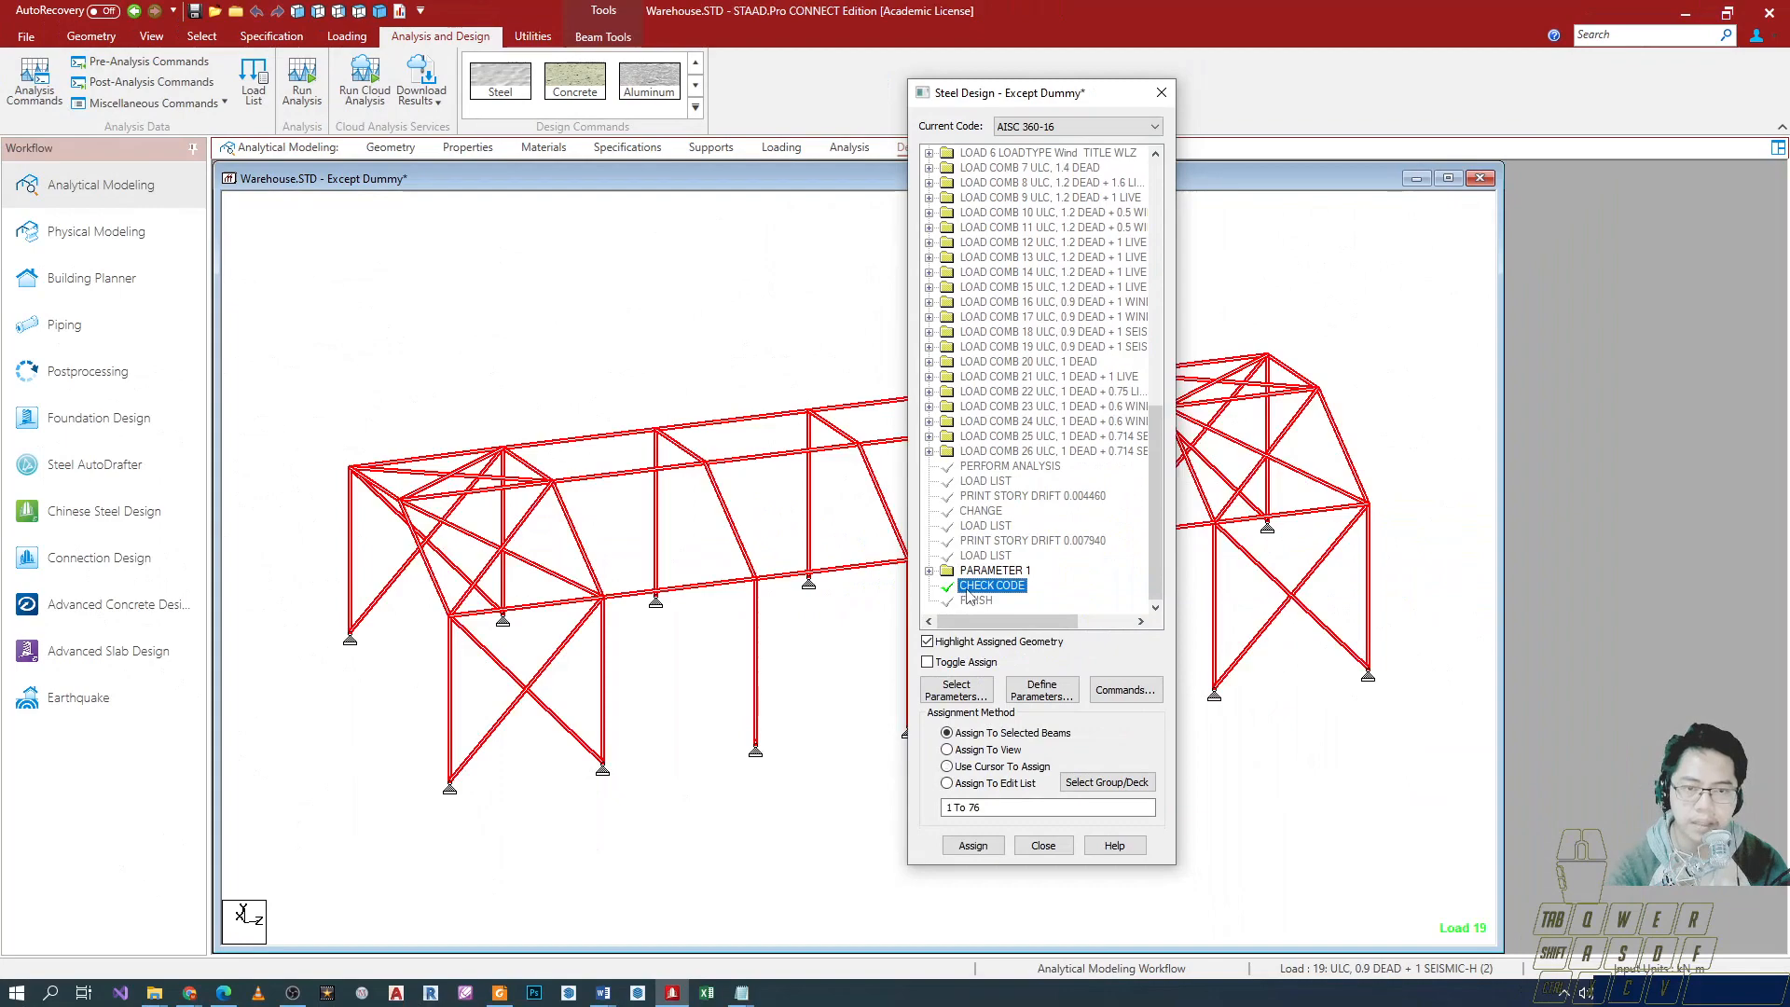
left_click_drag(1042, 93, 1311, 88)
left_click(593, 289)
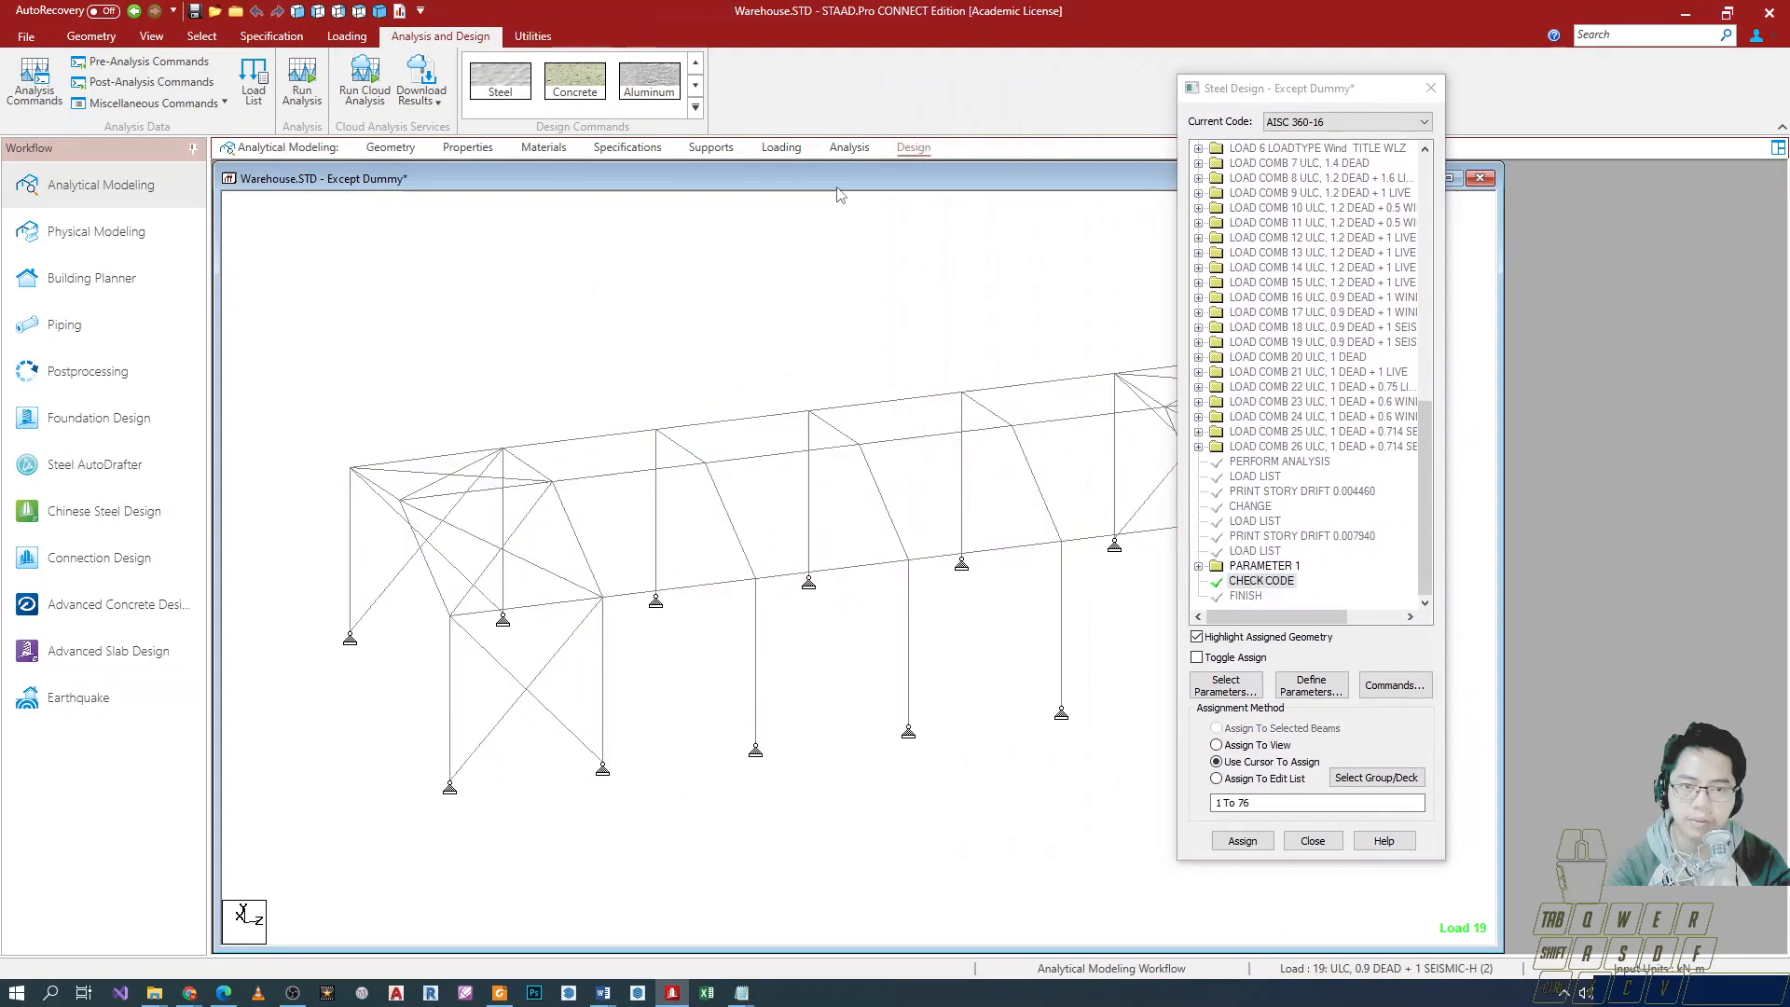
Return to postprocessing and show the beam utilization layout with member ratios and the design results table.
left_click(115, 369)
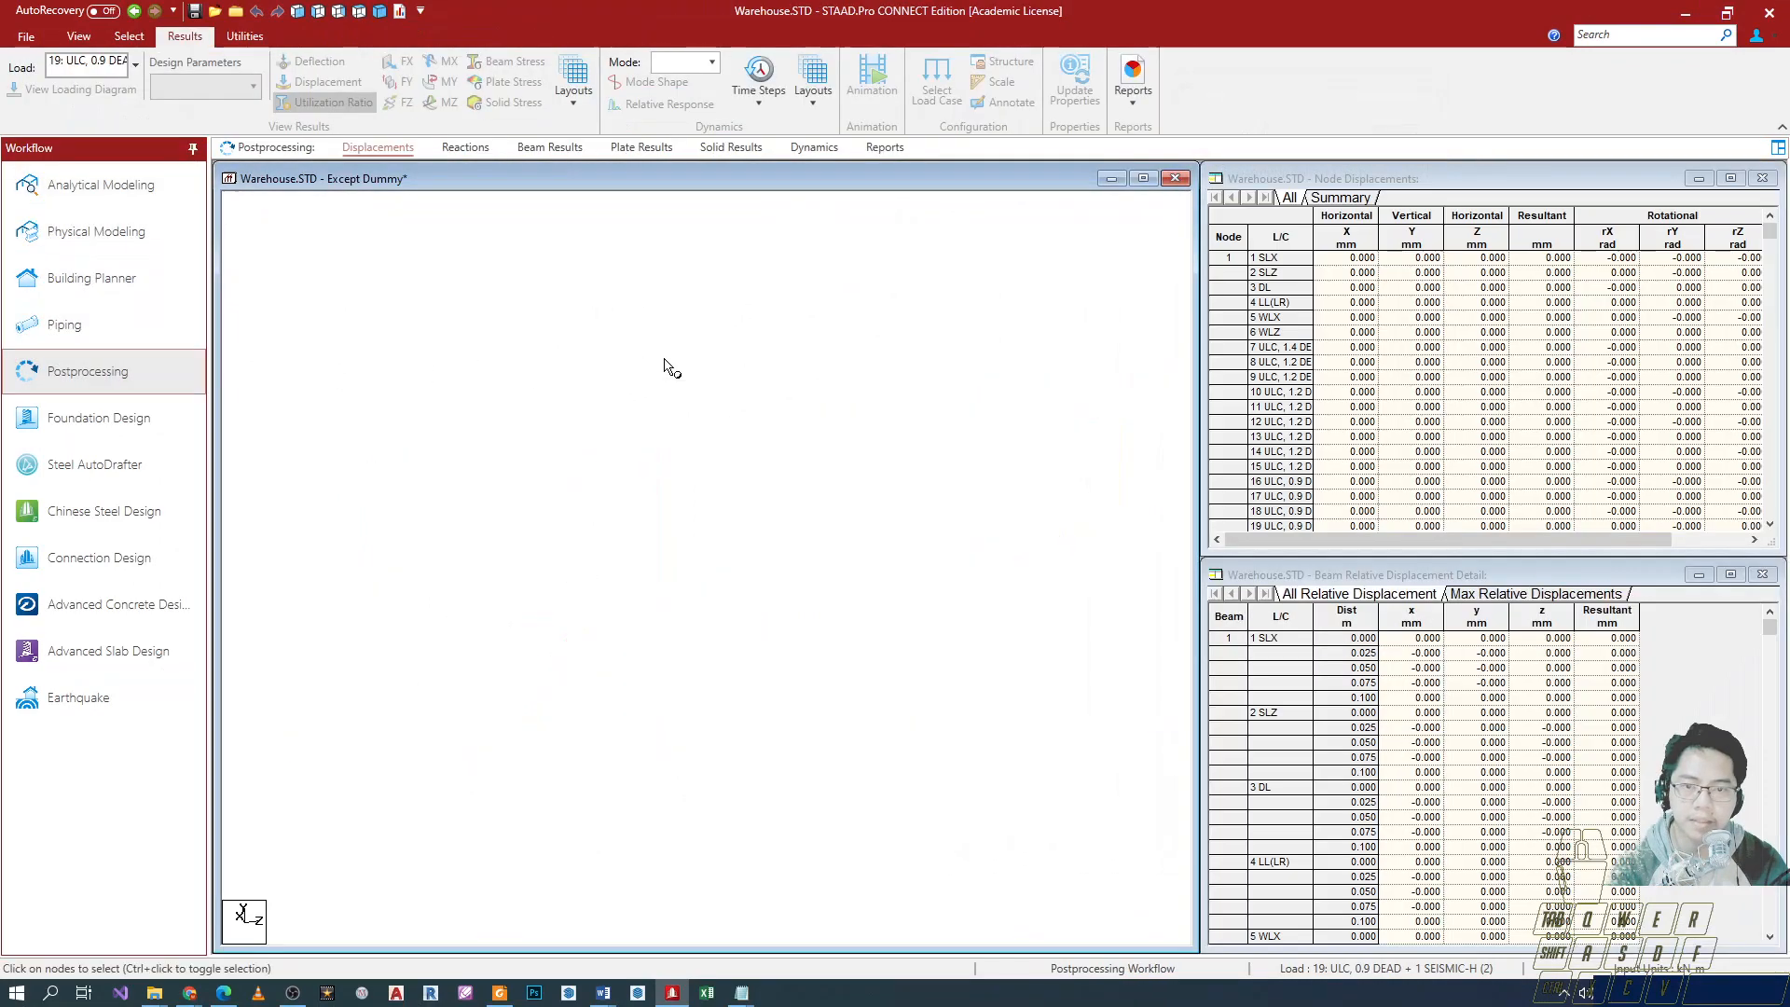
left_click(574, 108)
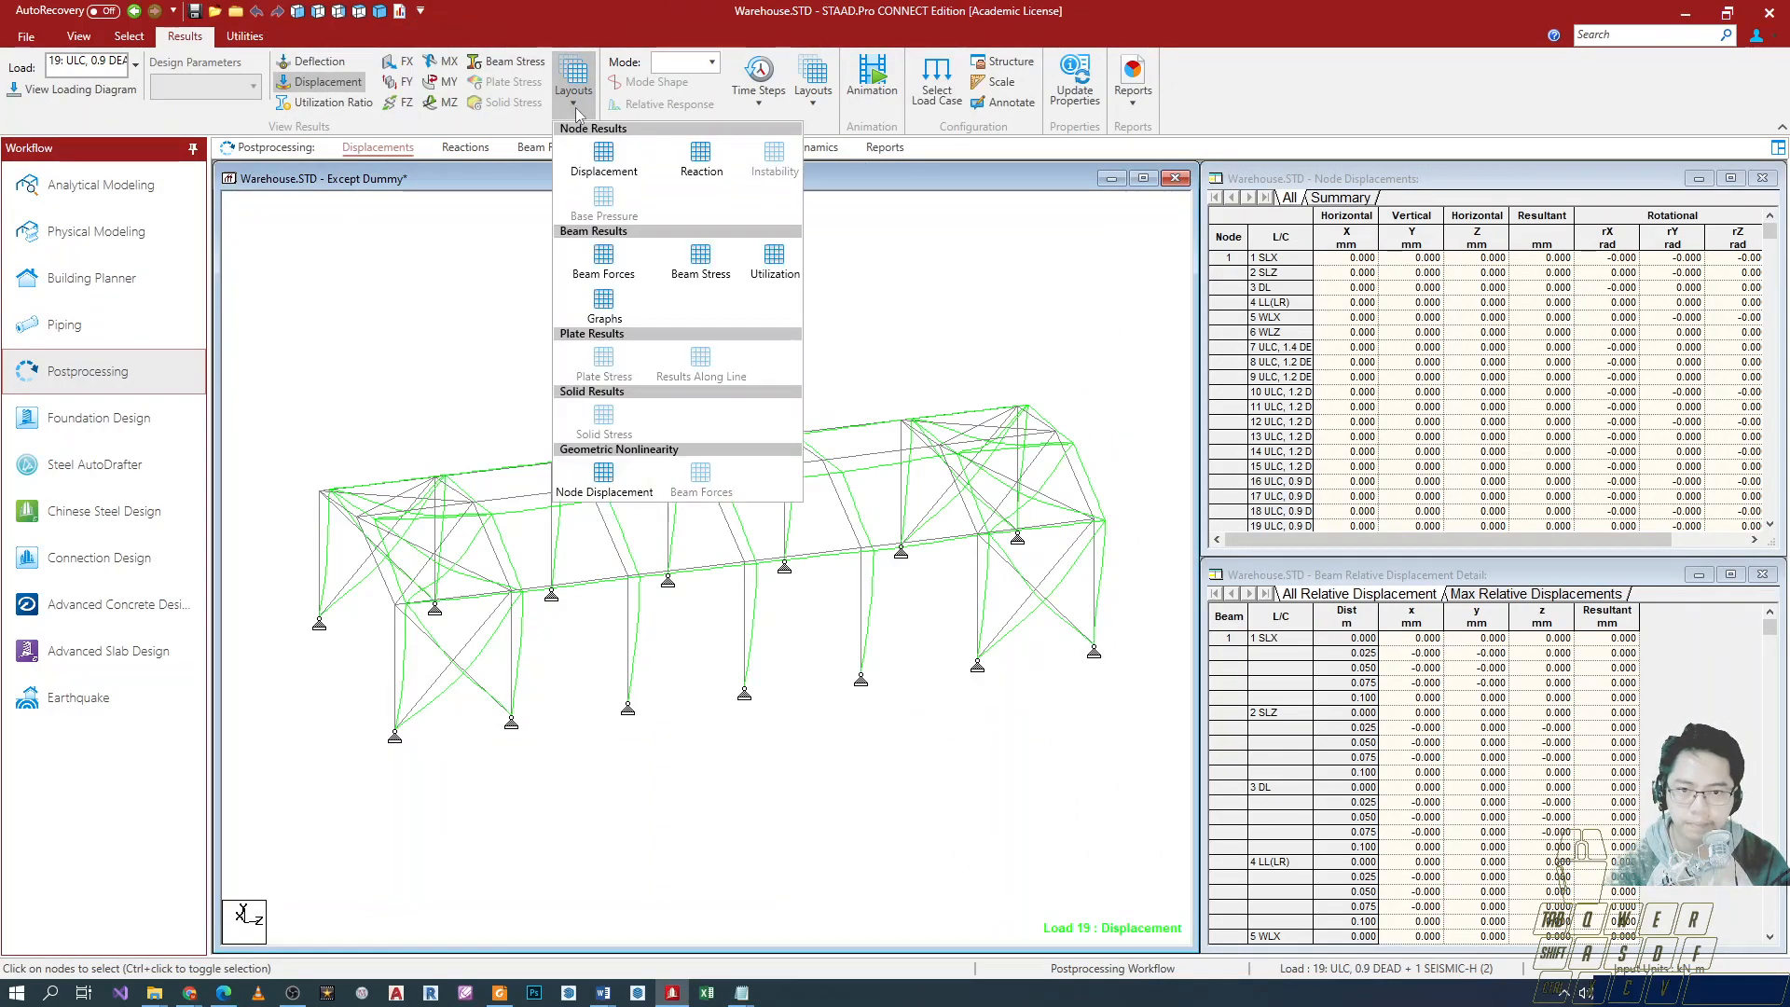
left_click(770, 268)
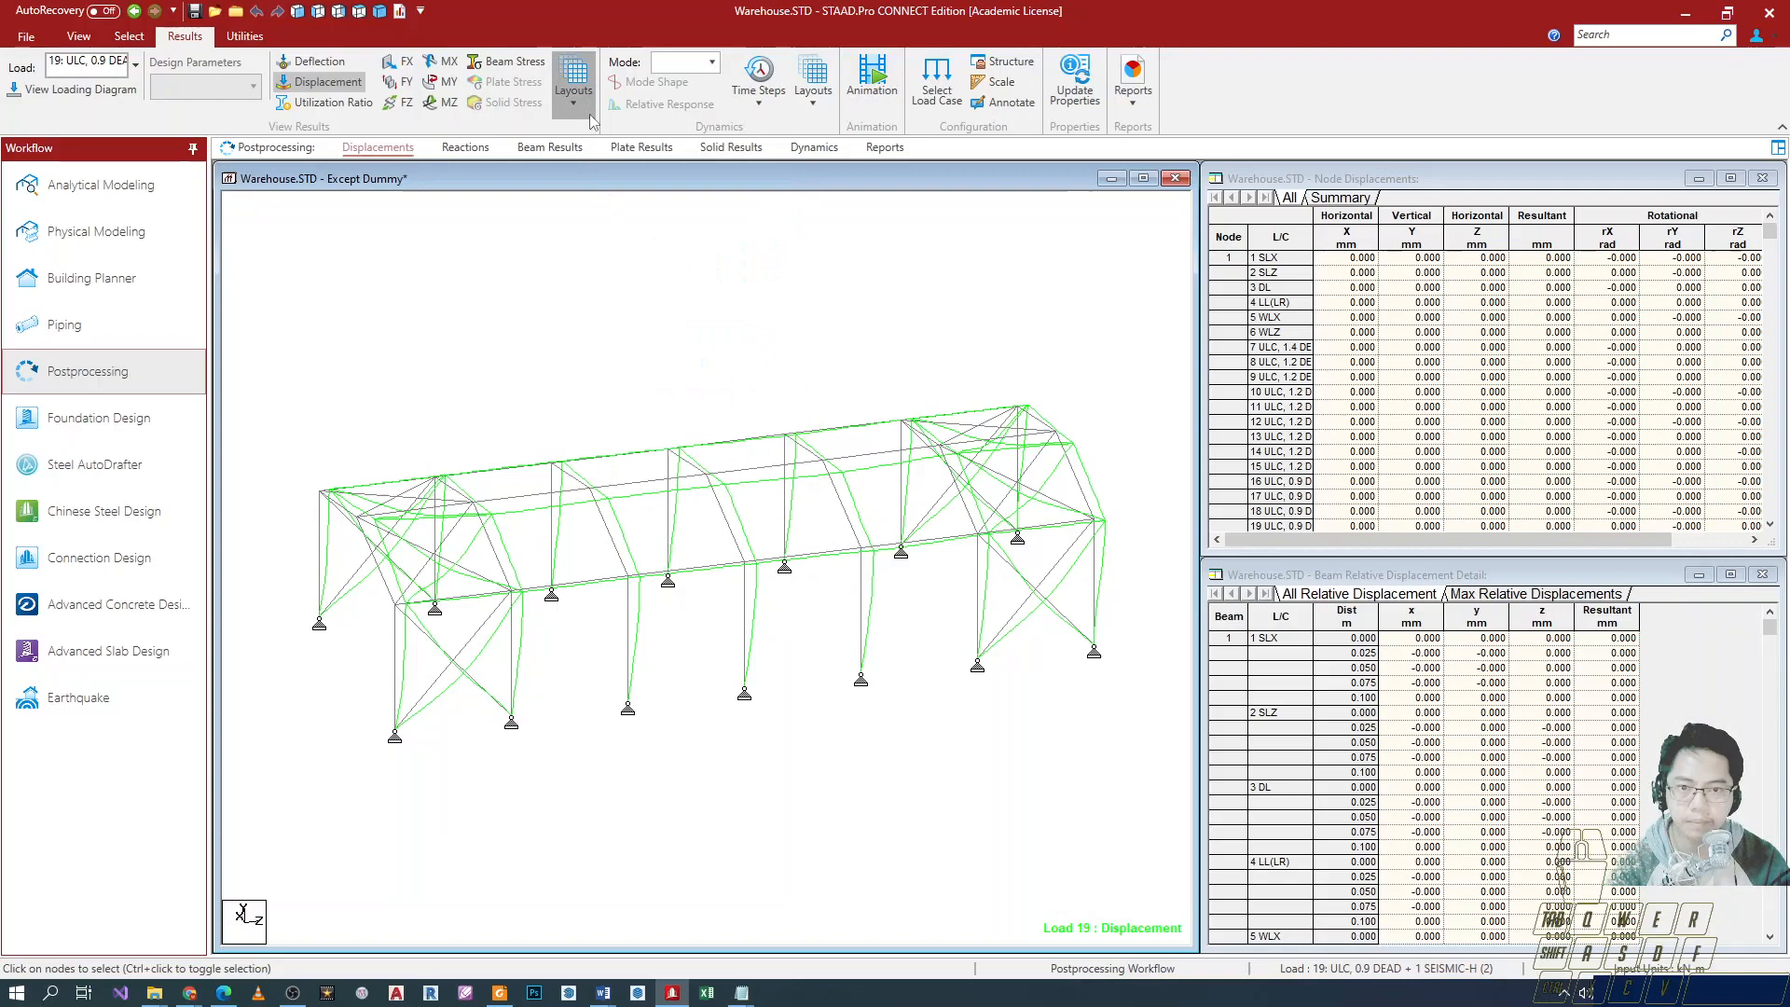
left_click(573, 82)
left_click(776, 266)
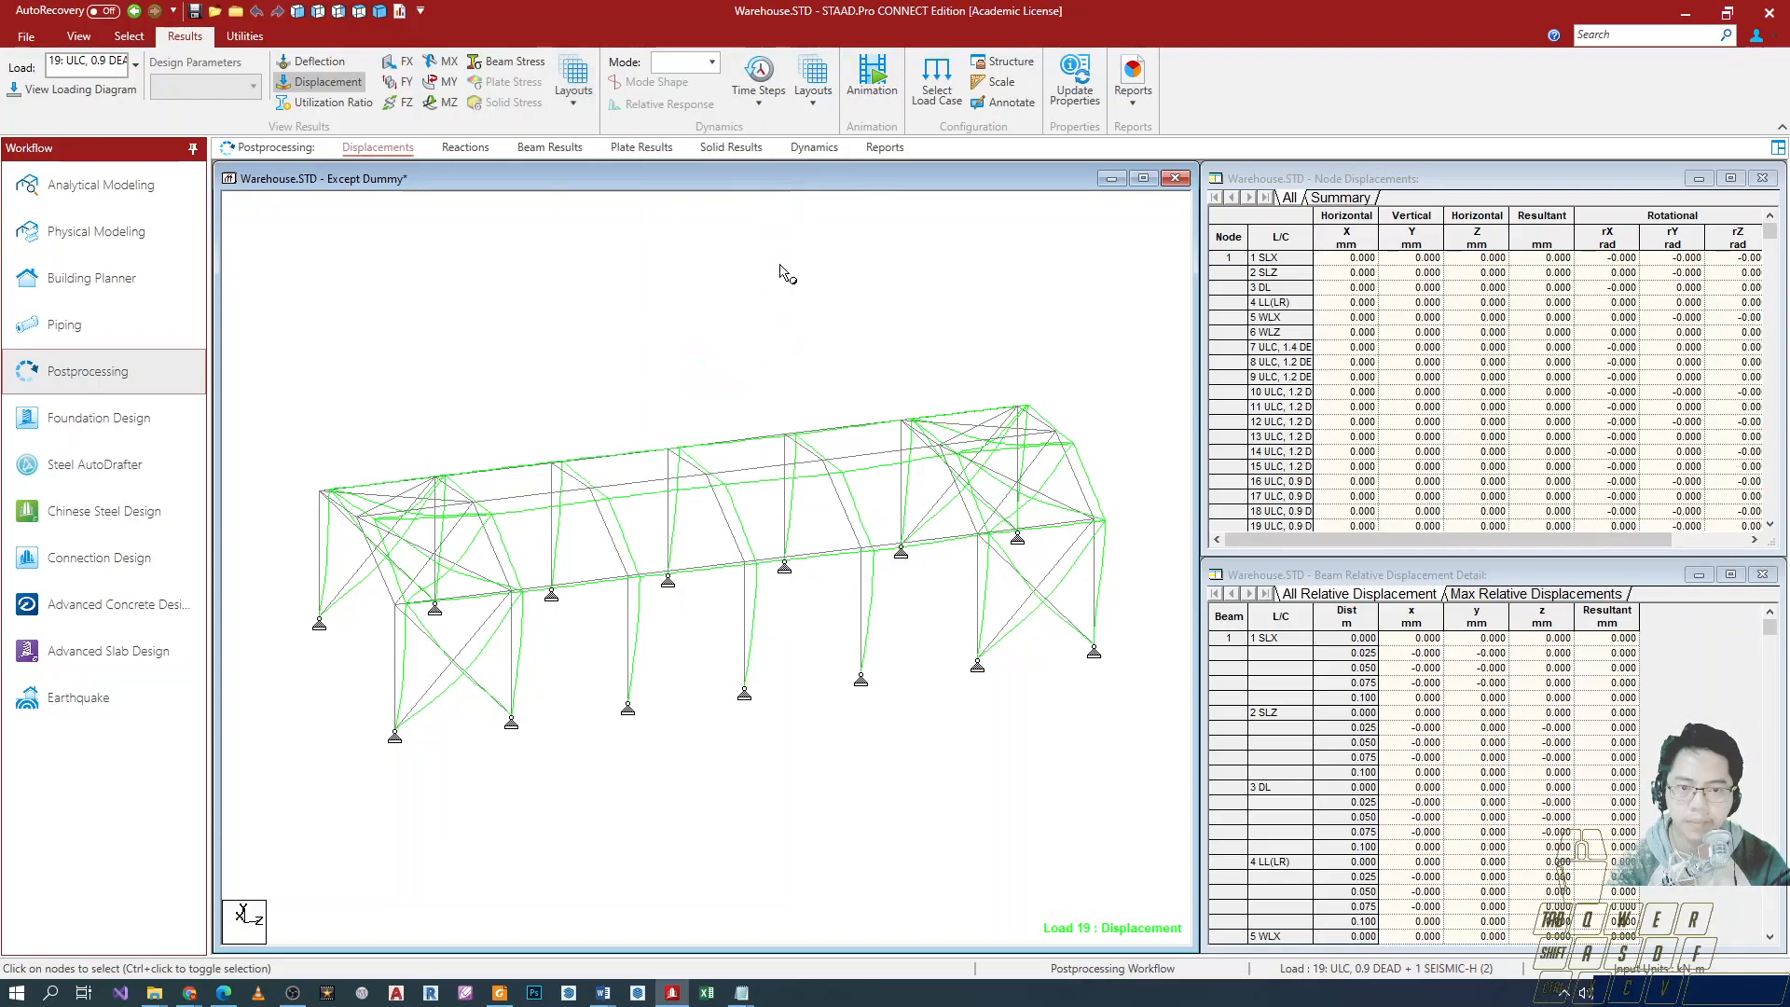
left_click(813, 82)
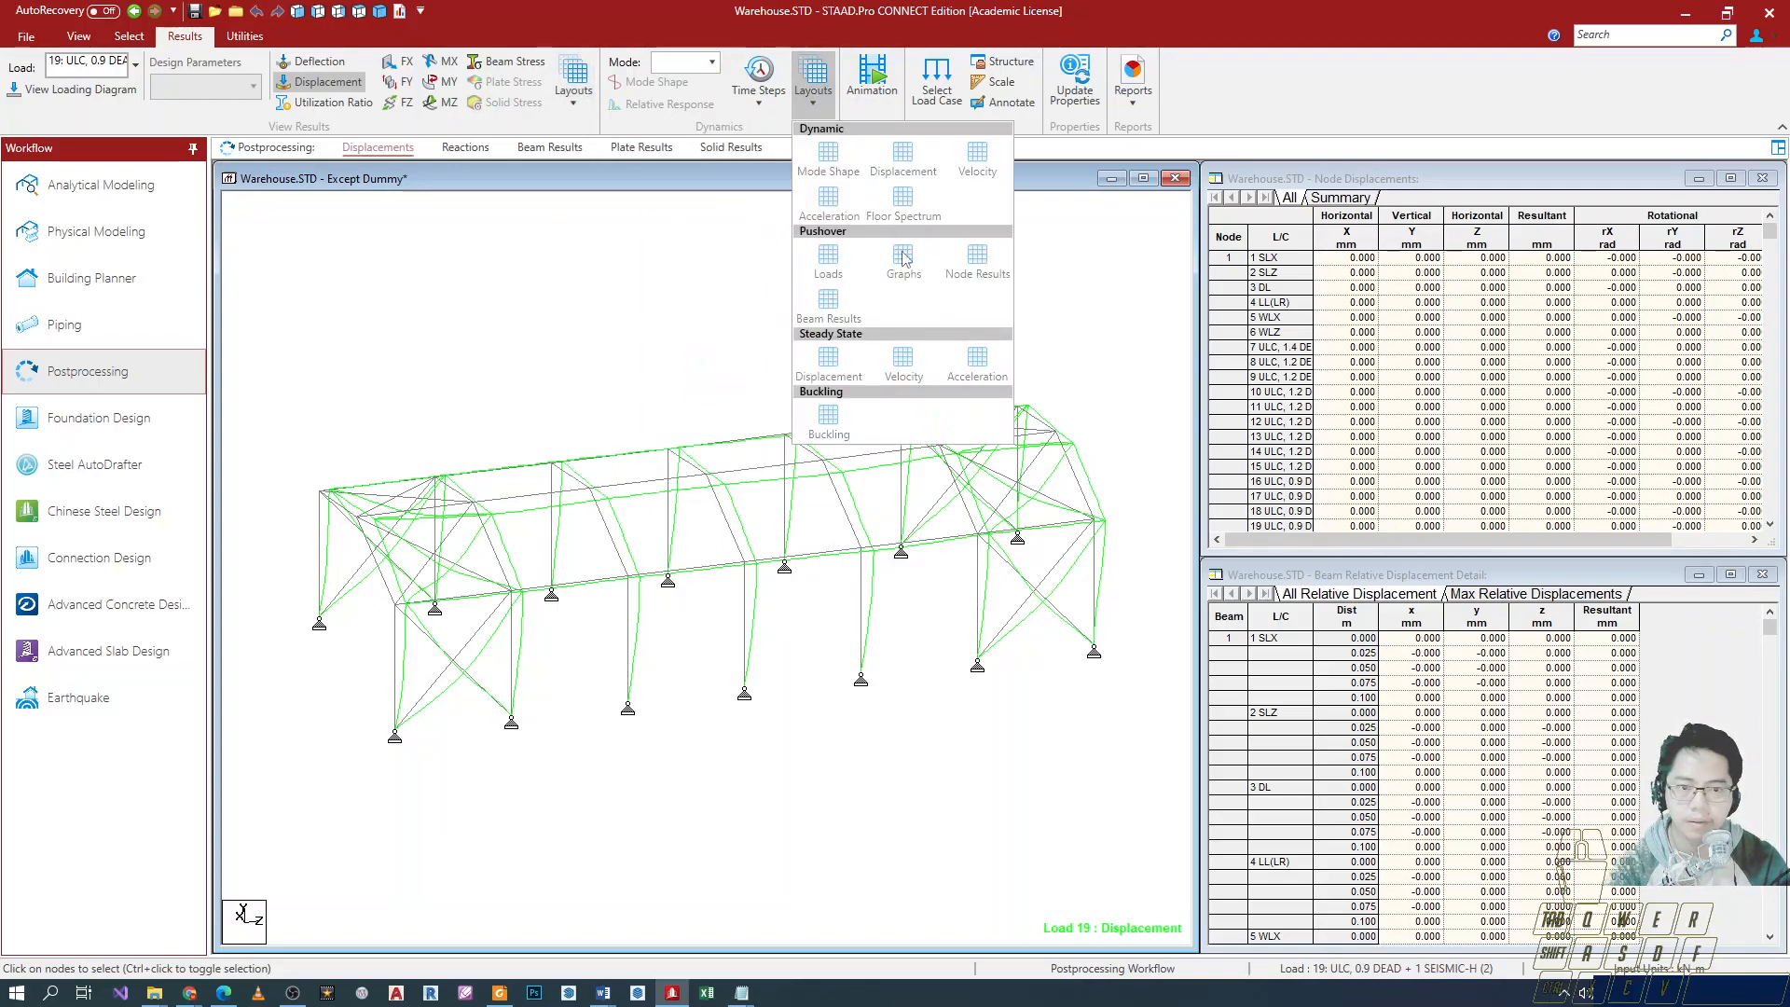
left_click(662, 262)
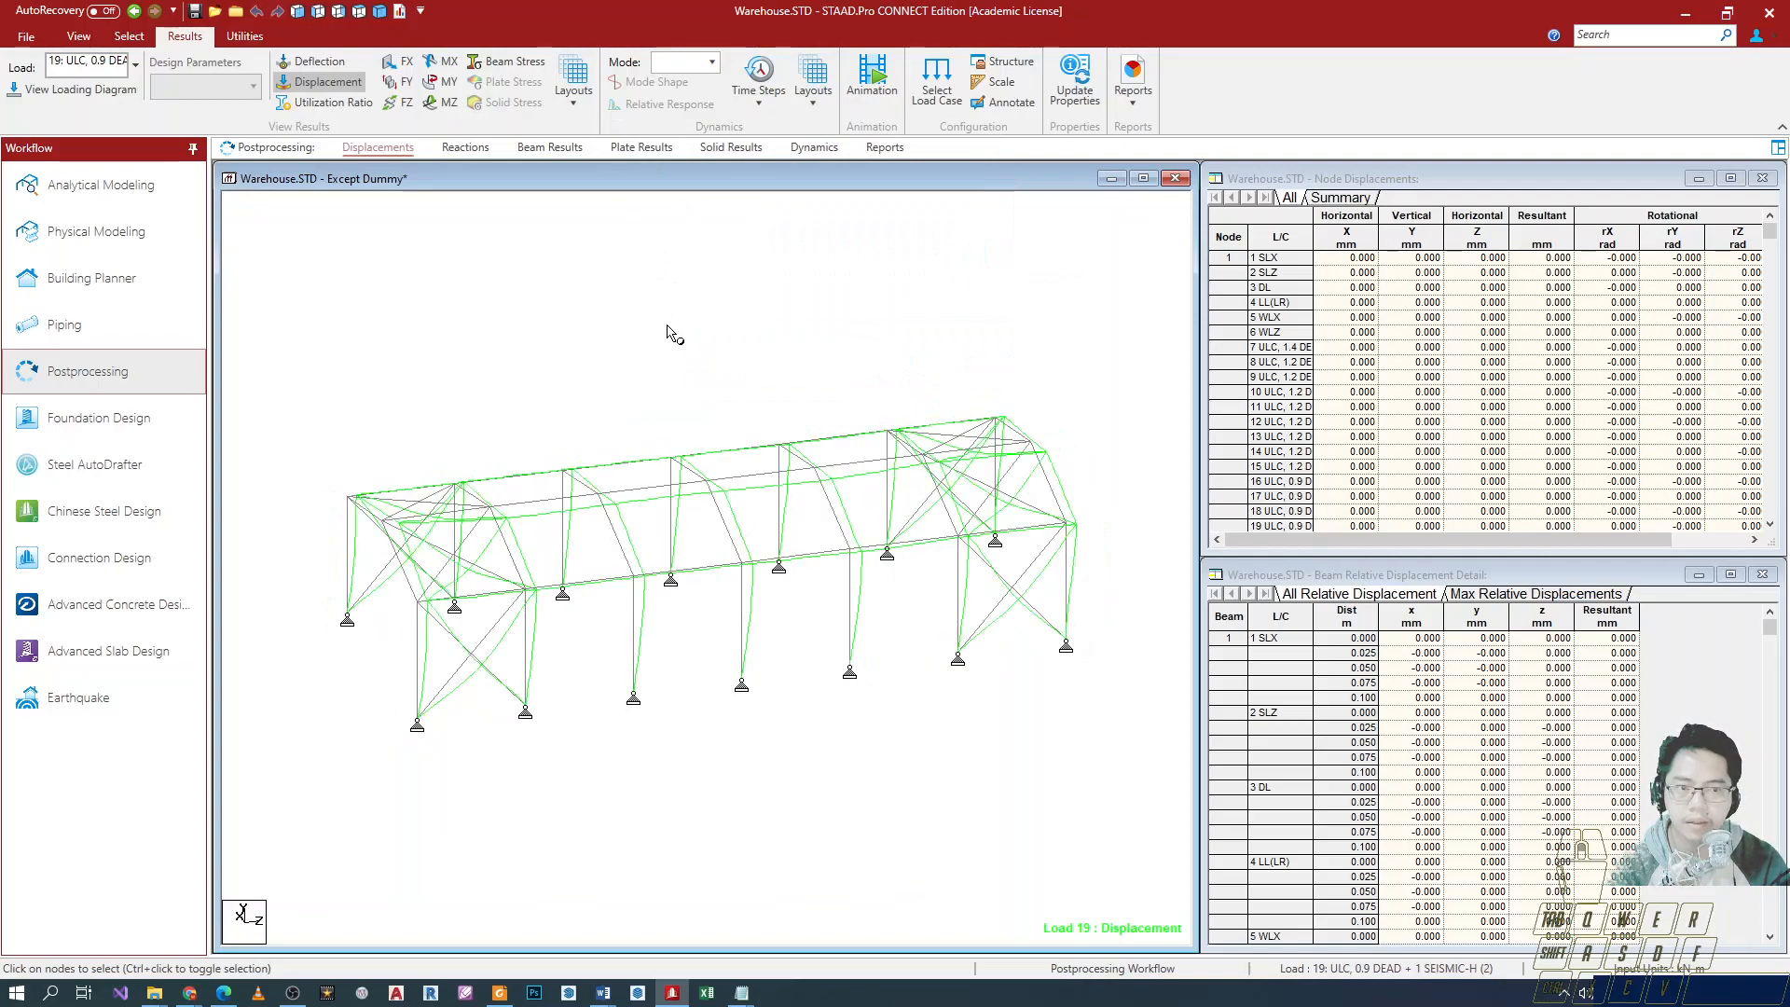
left_click(573, 82)
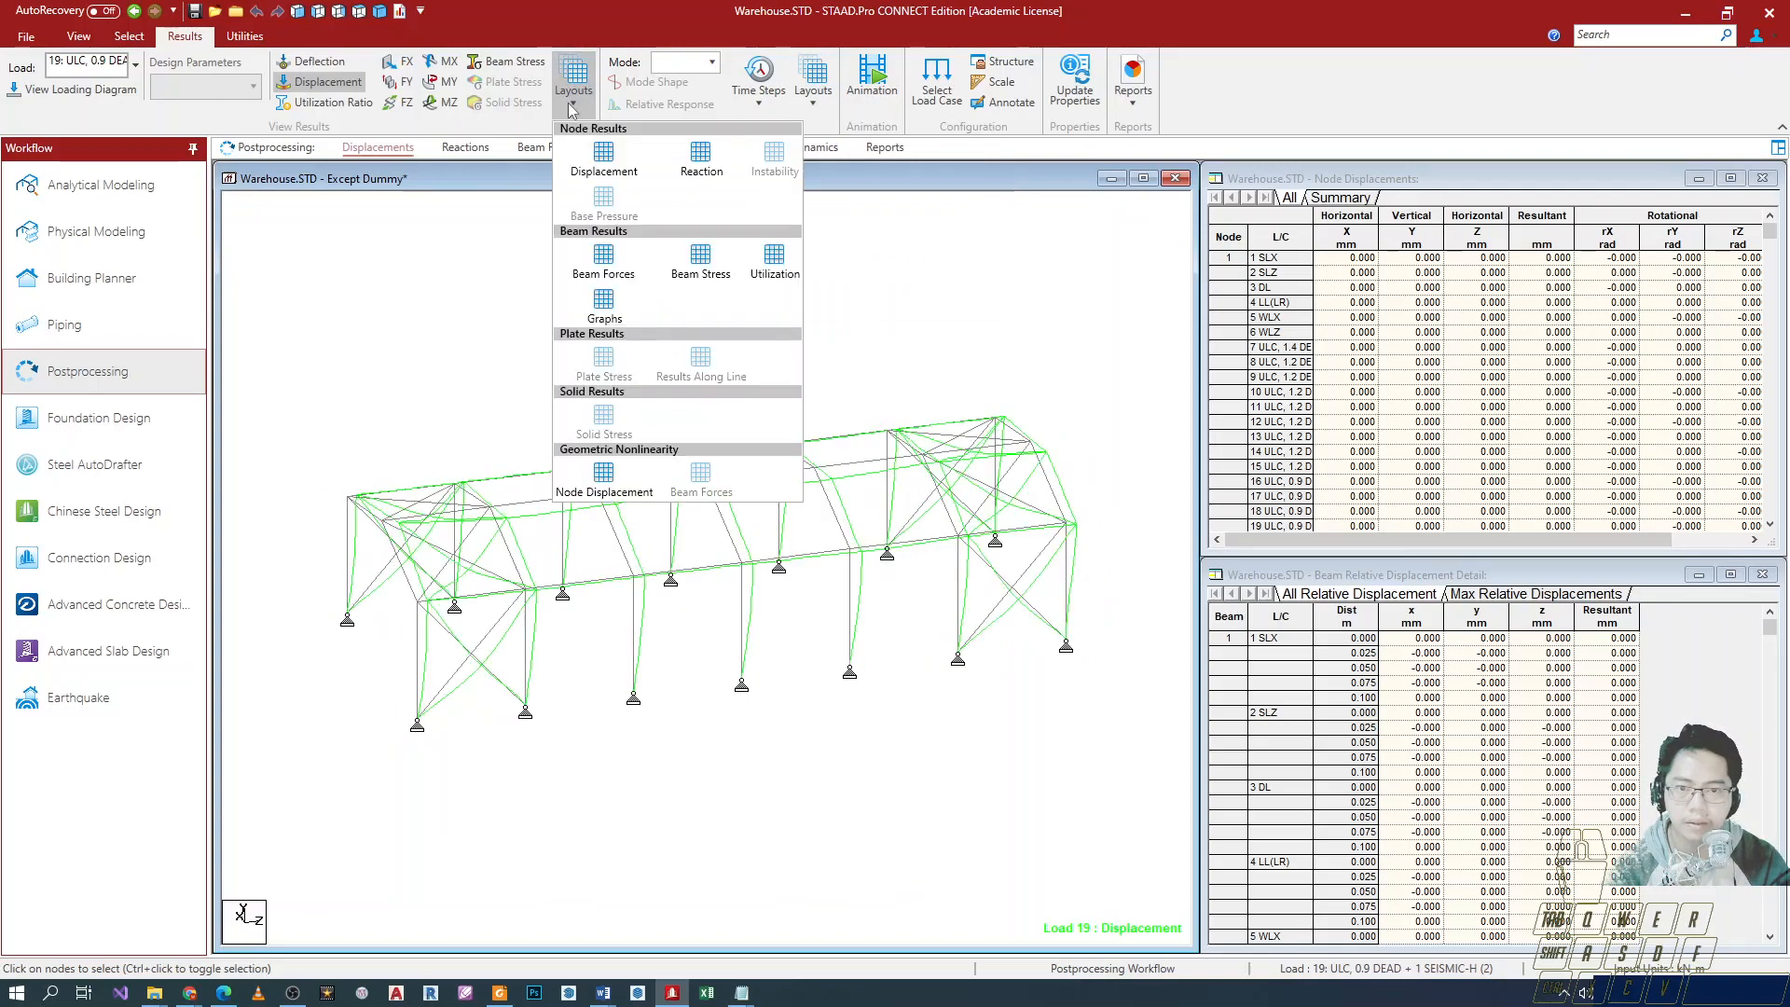
left_click(774, 261)
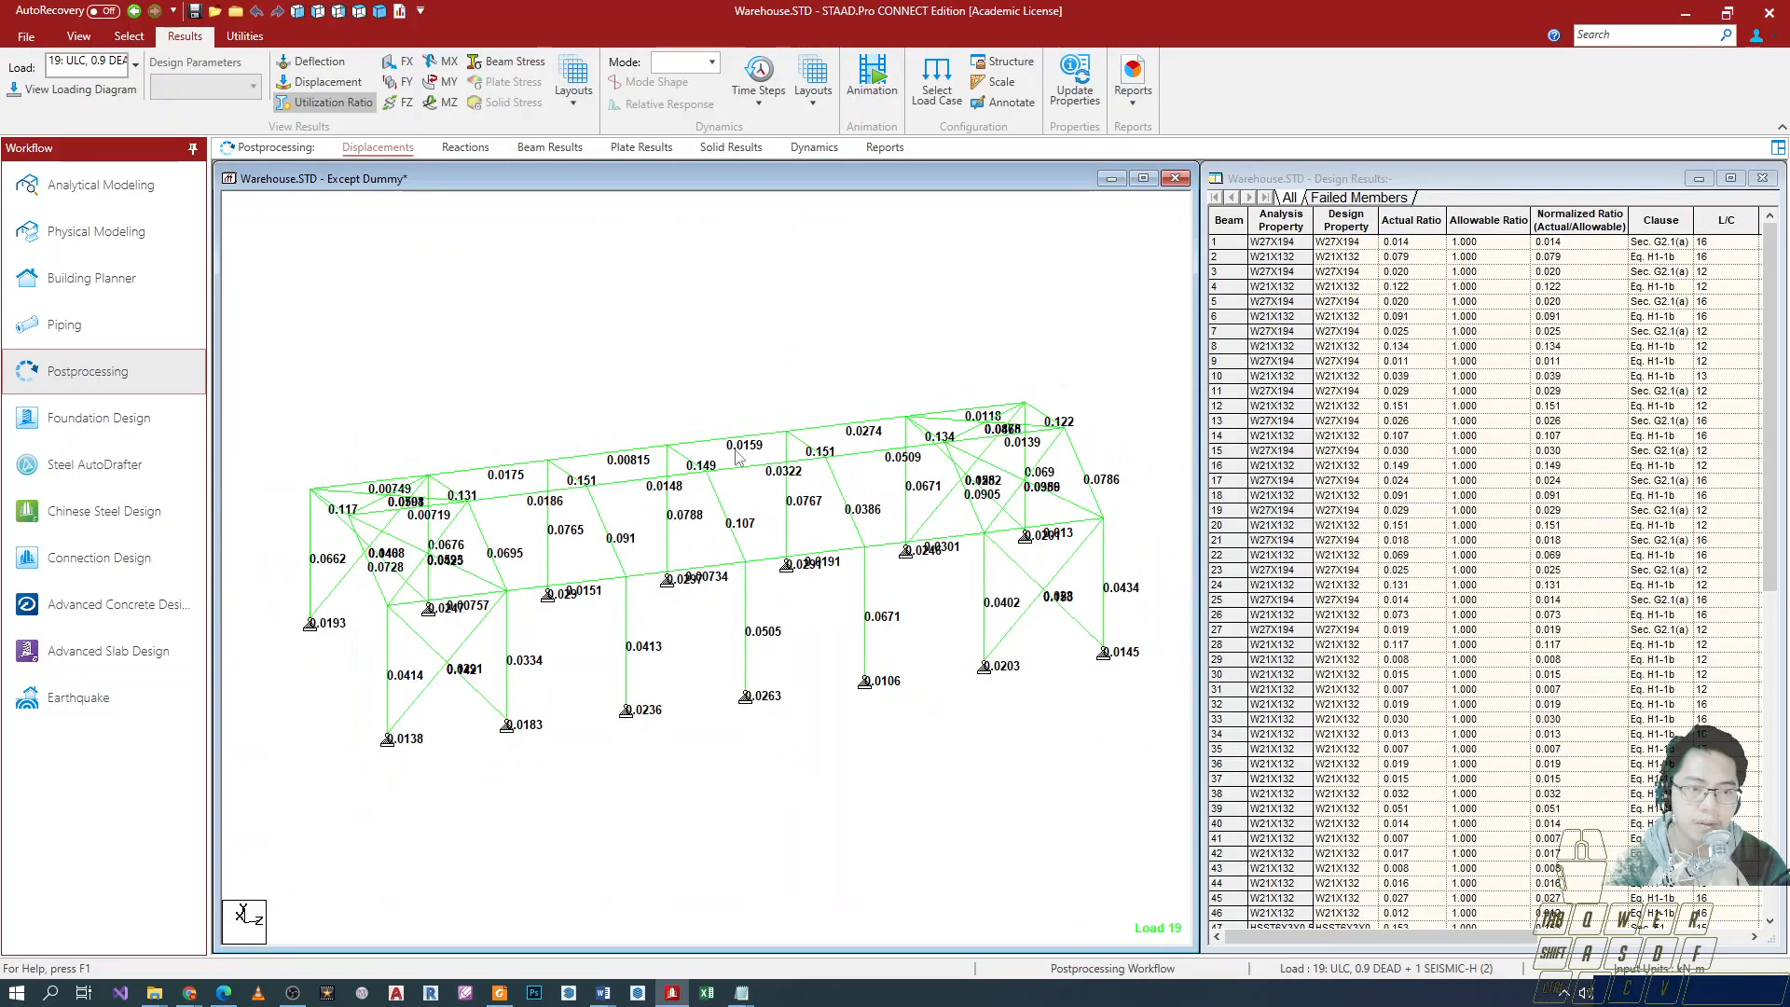
Select the front corner column to locate its row in the design results, clear it, and select all members of the warehouse frame.
left_click(390, 691)
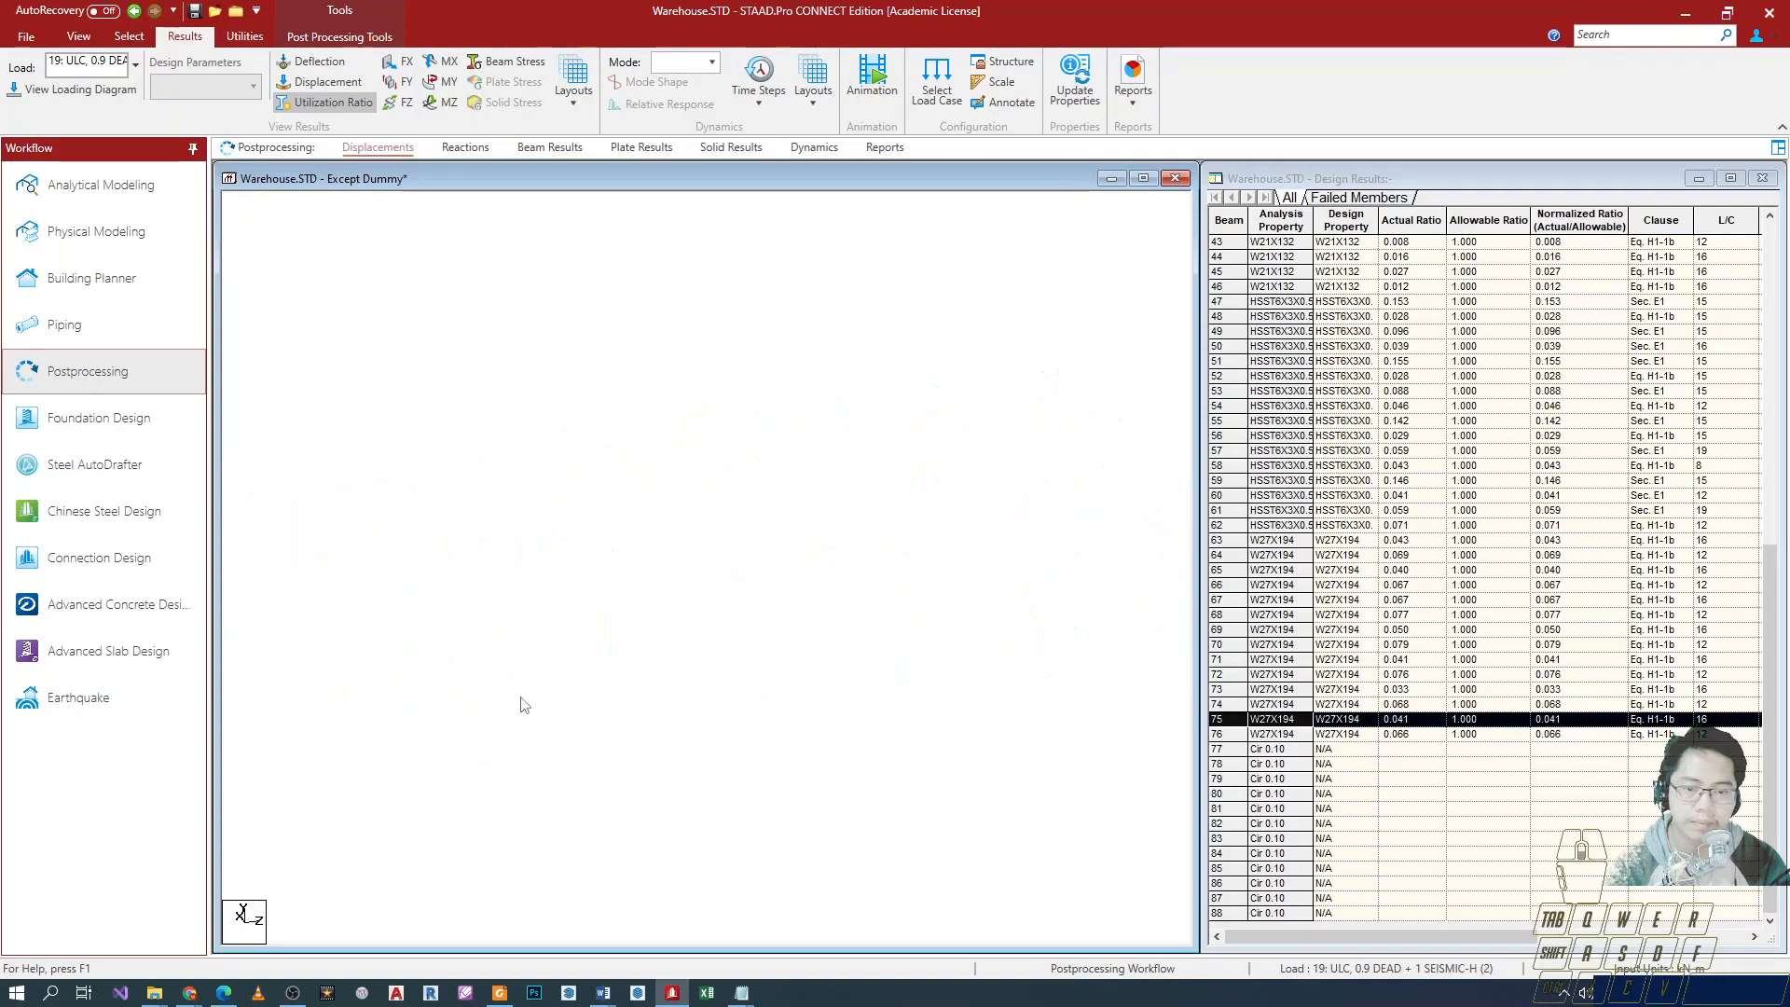
left_click(480, 741)
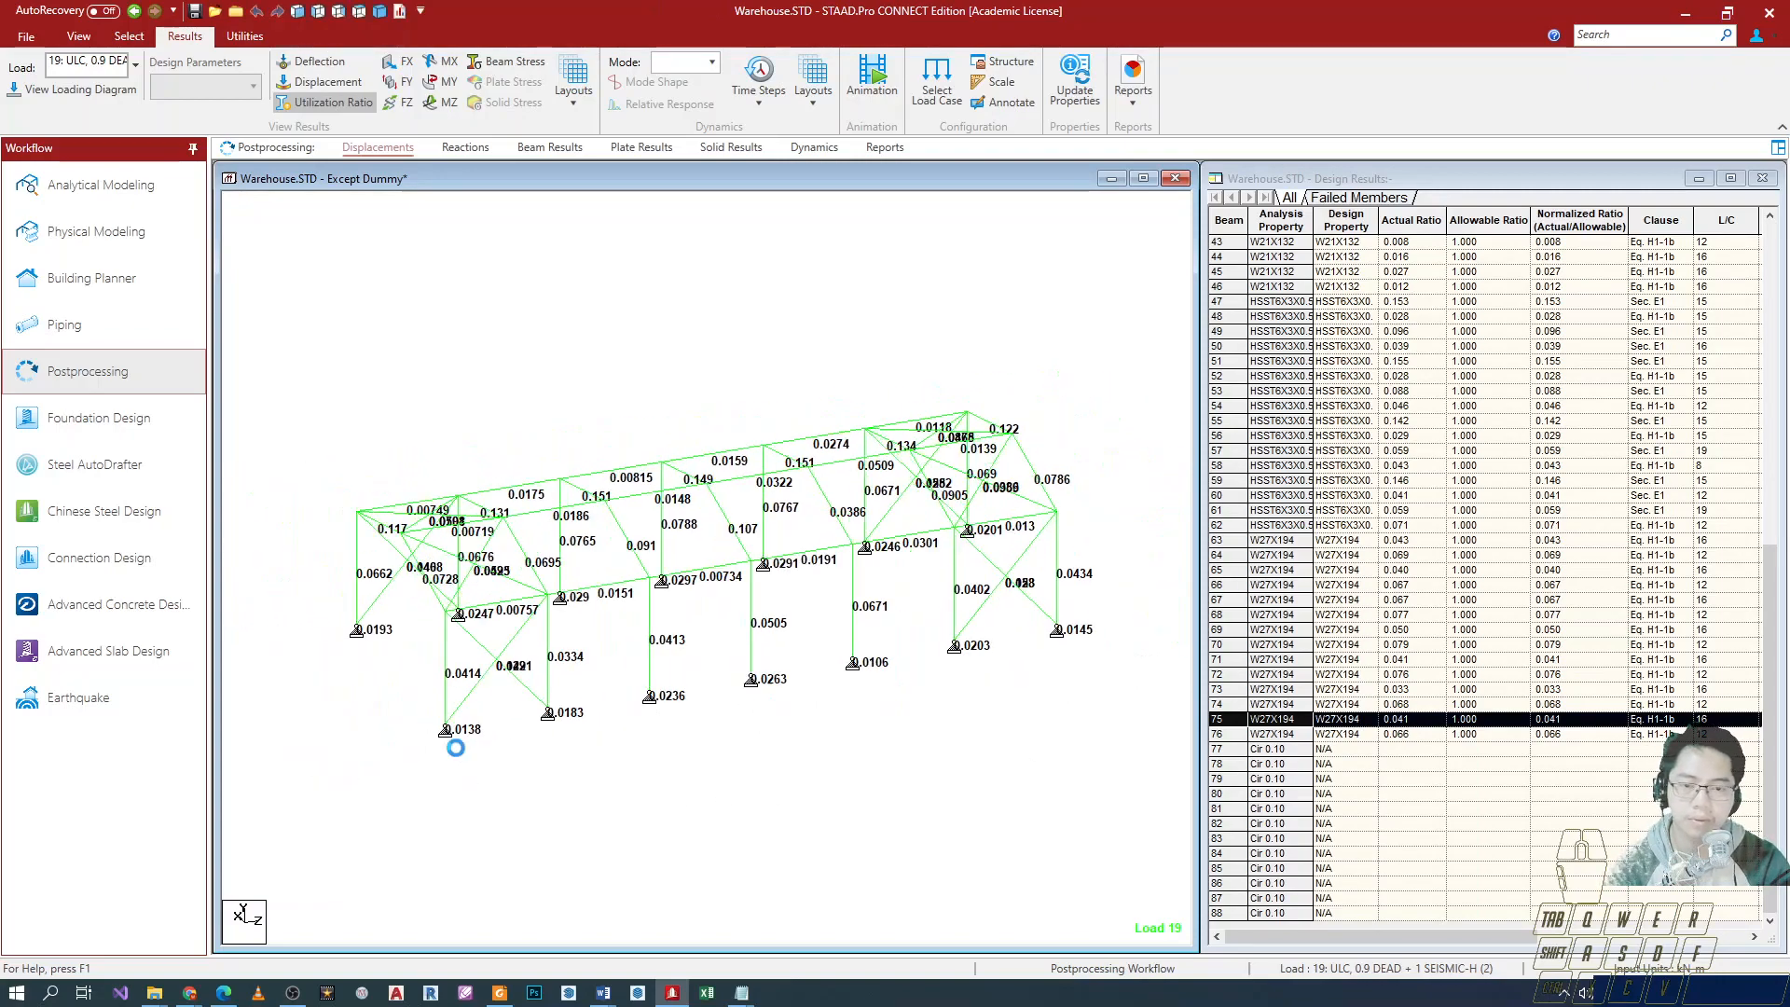
scroll(524, 575, "up", 6)
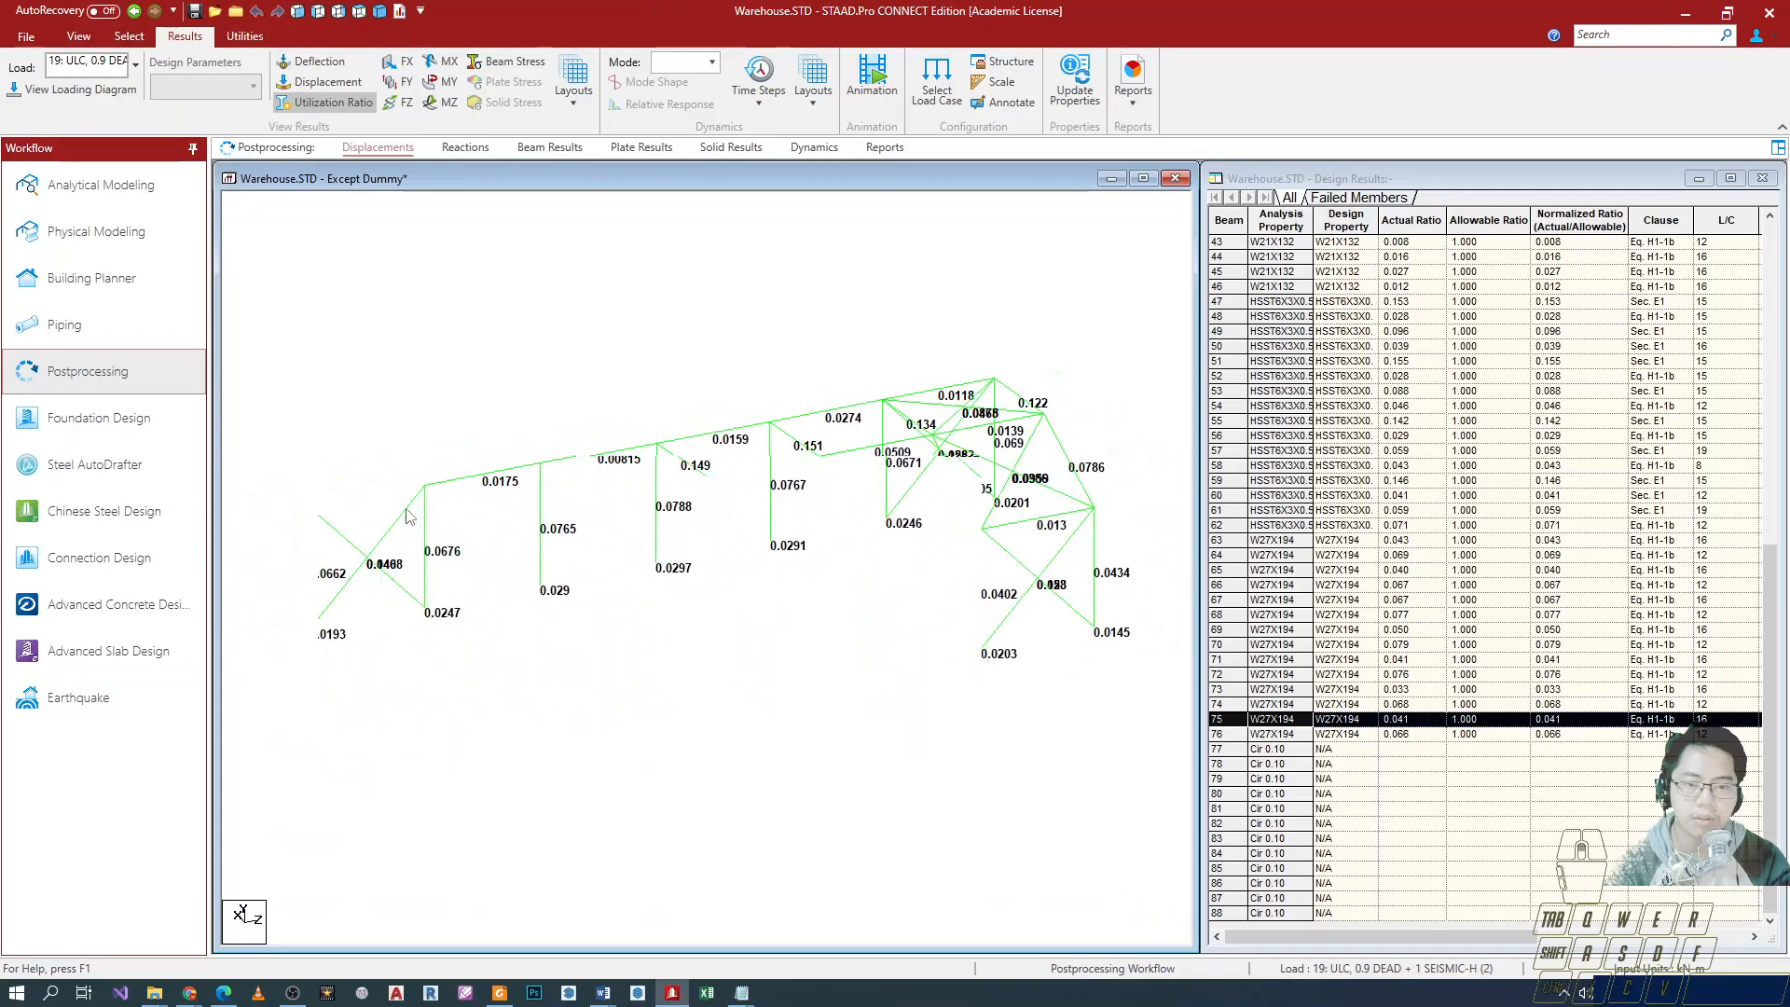
scroll(734, 504, "down", 2)
scroll(734, 504, "down", 1)
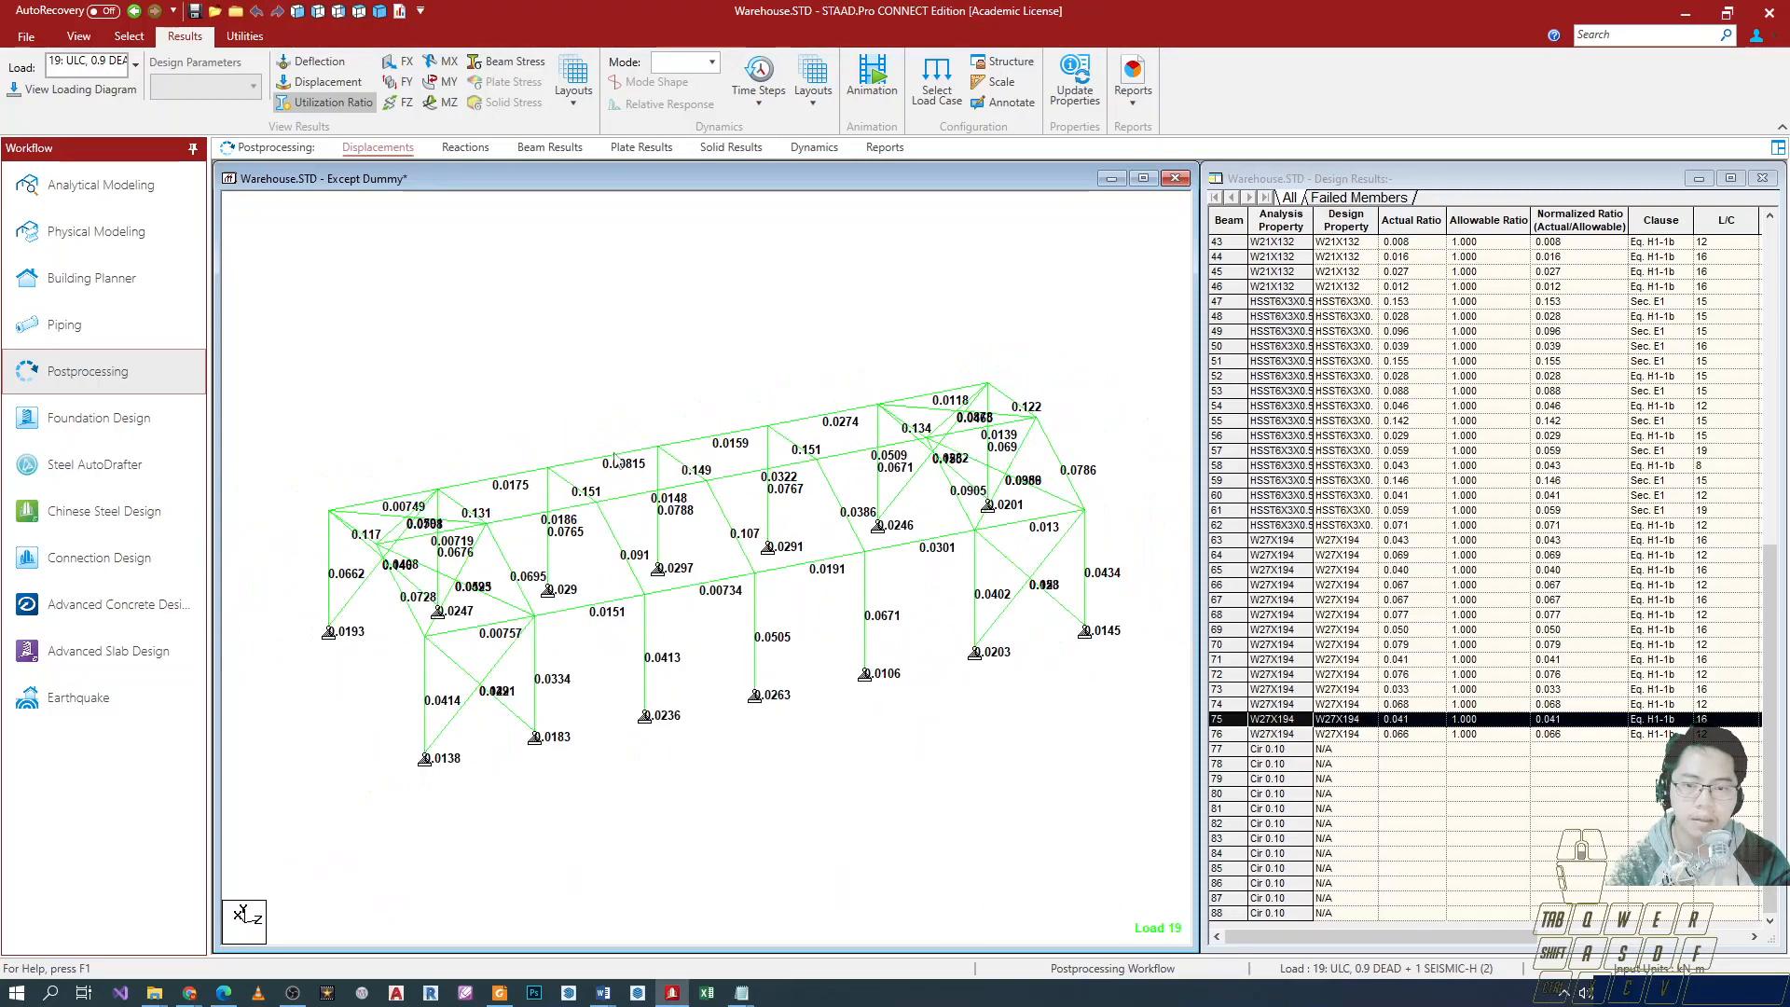
left_click_drag(298, 332, 1138, 805)
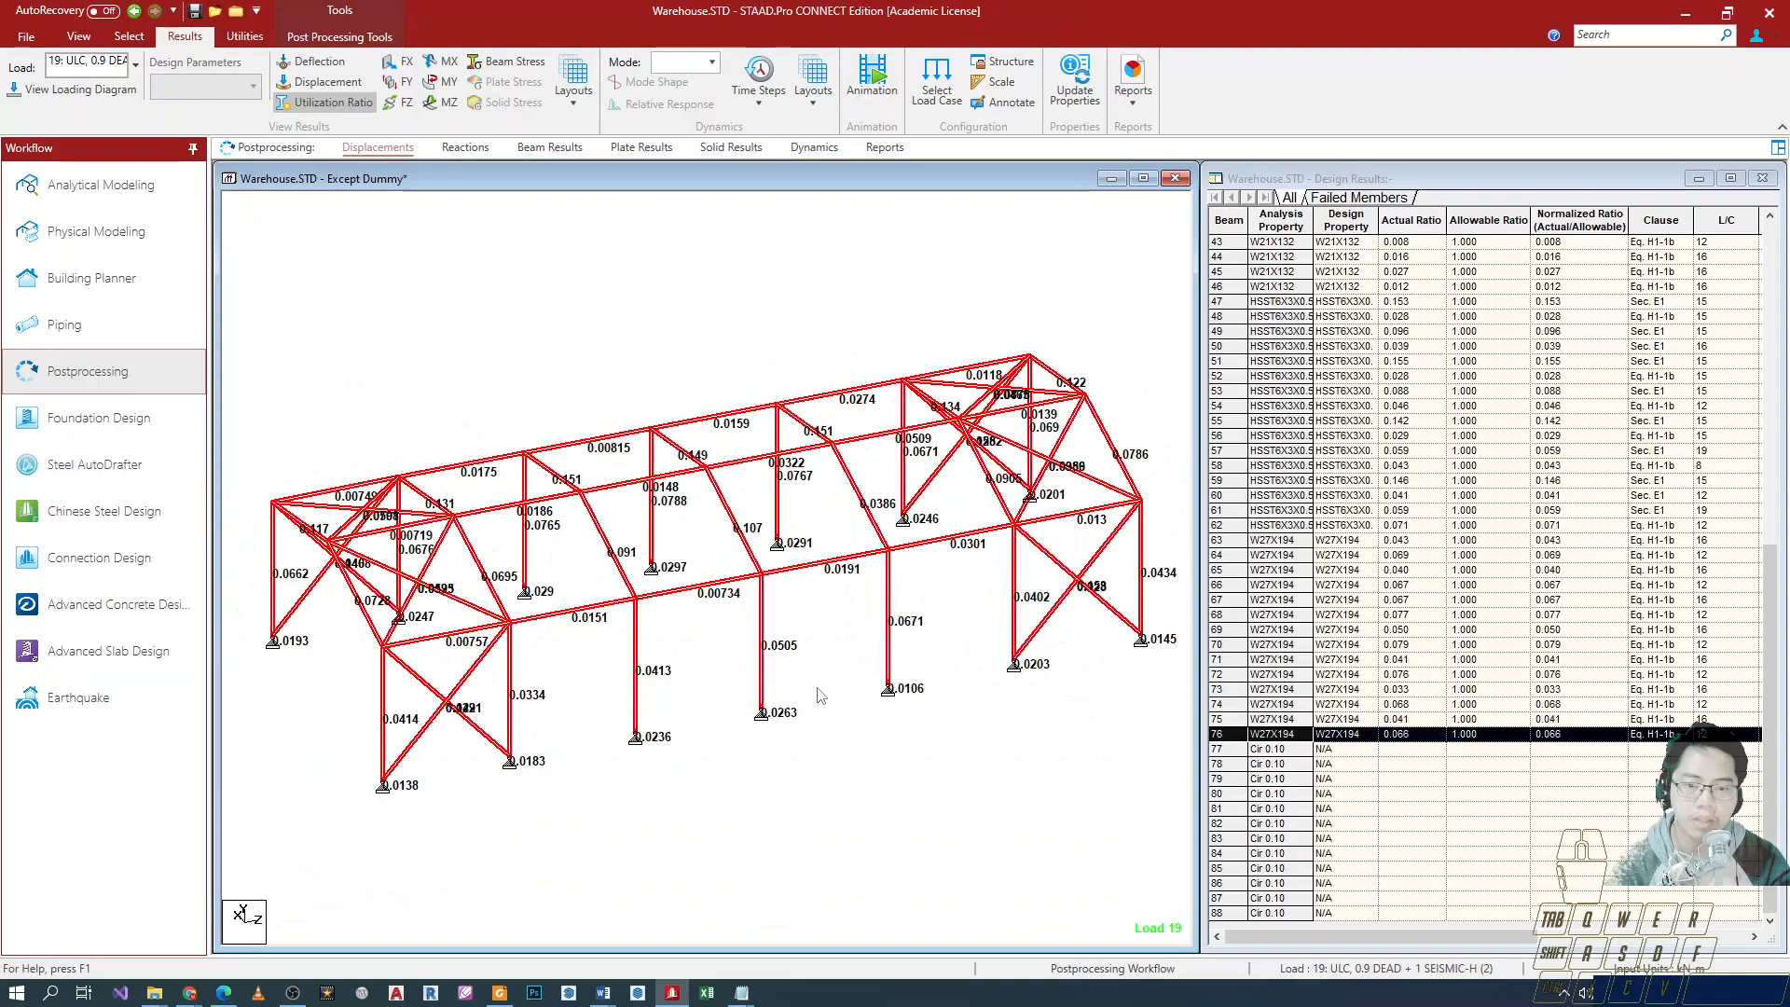
Clear the selection of the warehouse frame members and switch to the Text selection cursor.
scroll(527, 585, "up", 2)
left_click(467, 344)
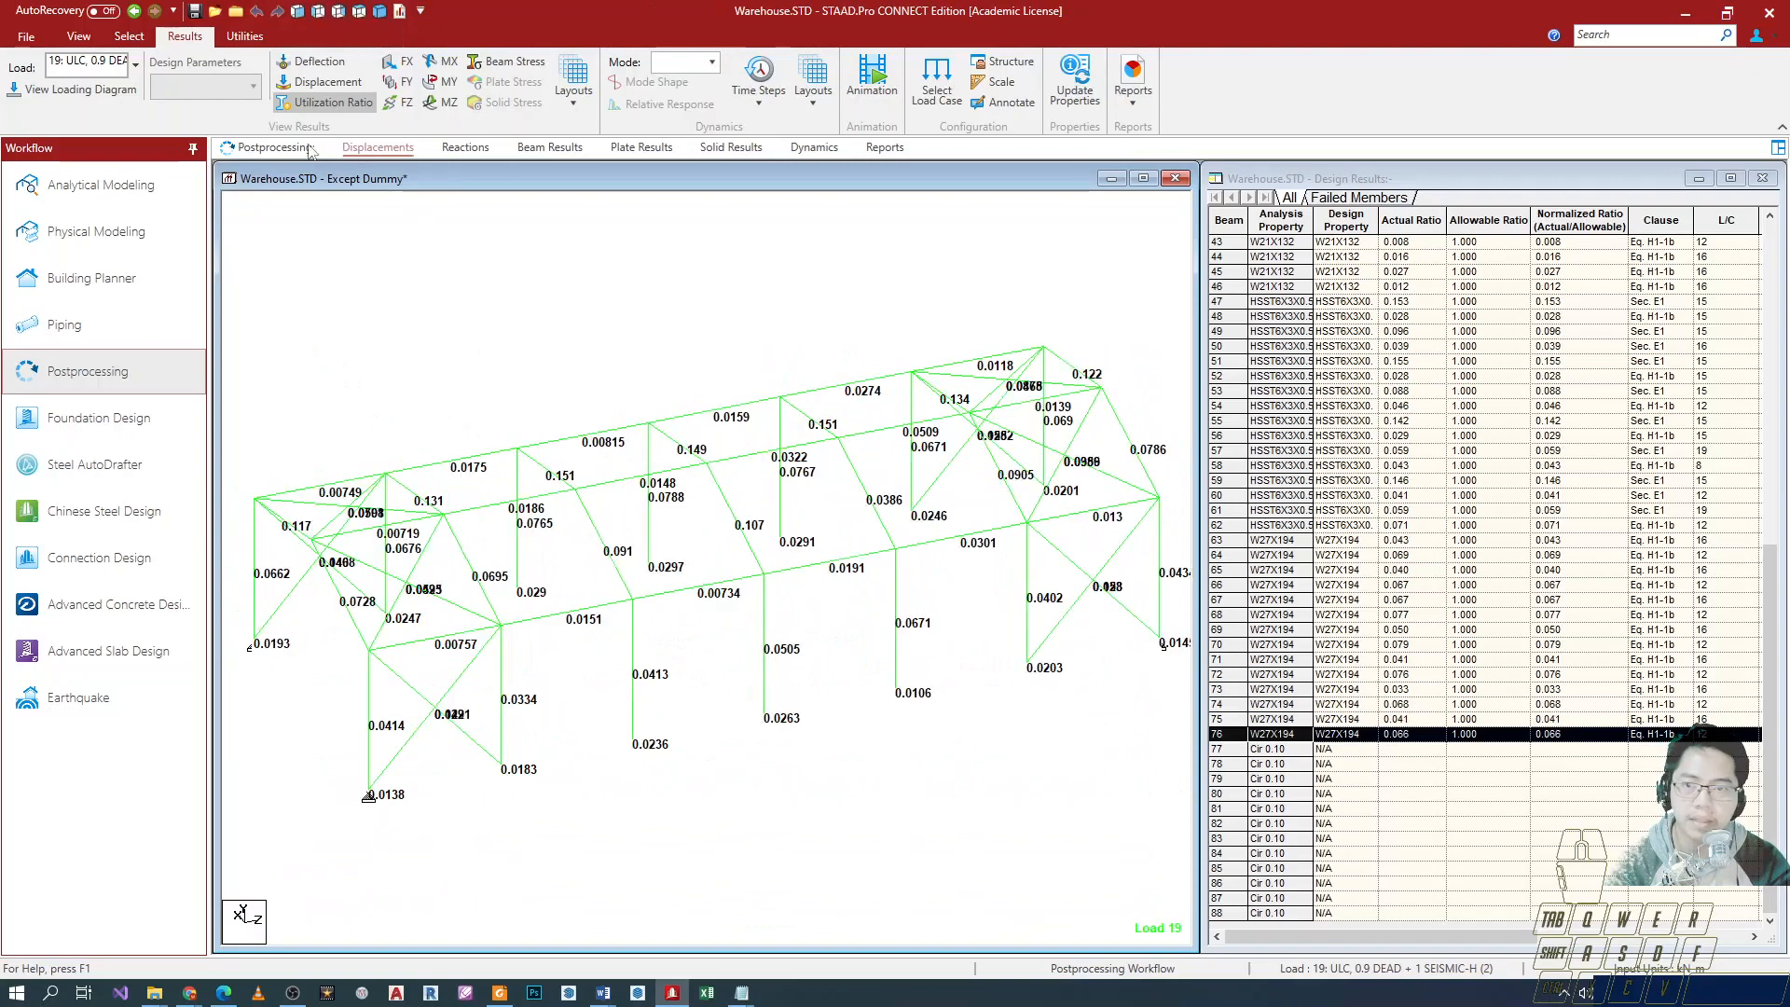
left_click(244, 36)
left_click(130, 37)
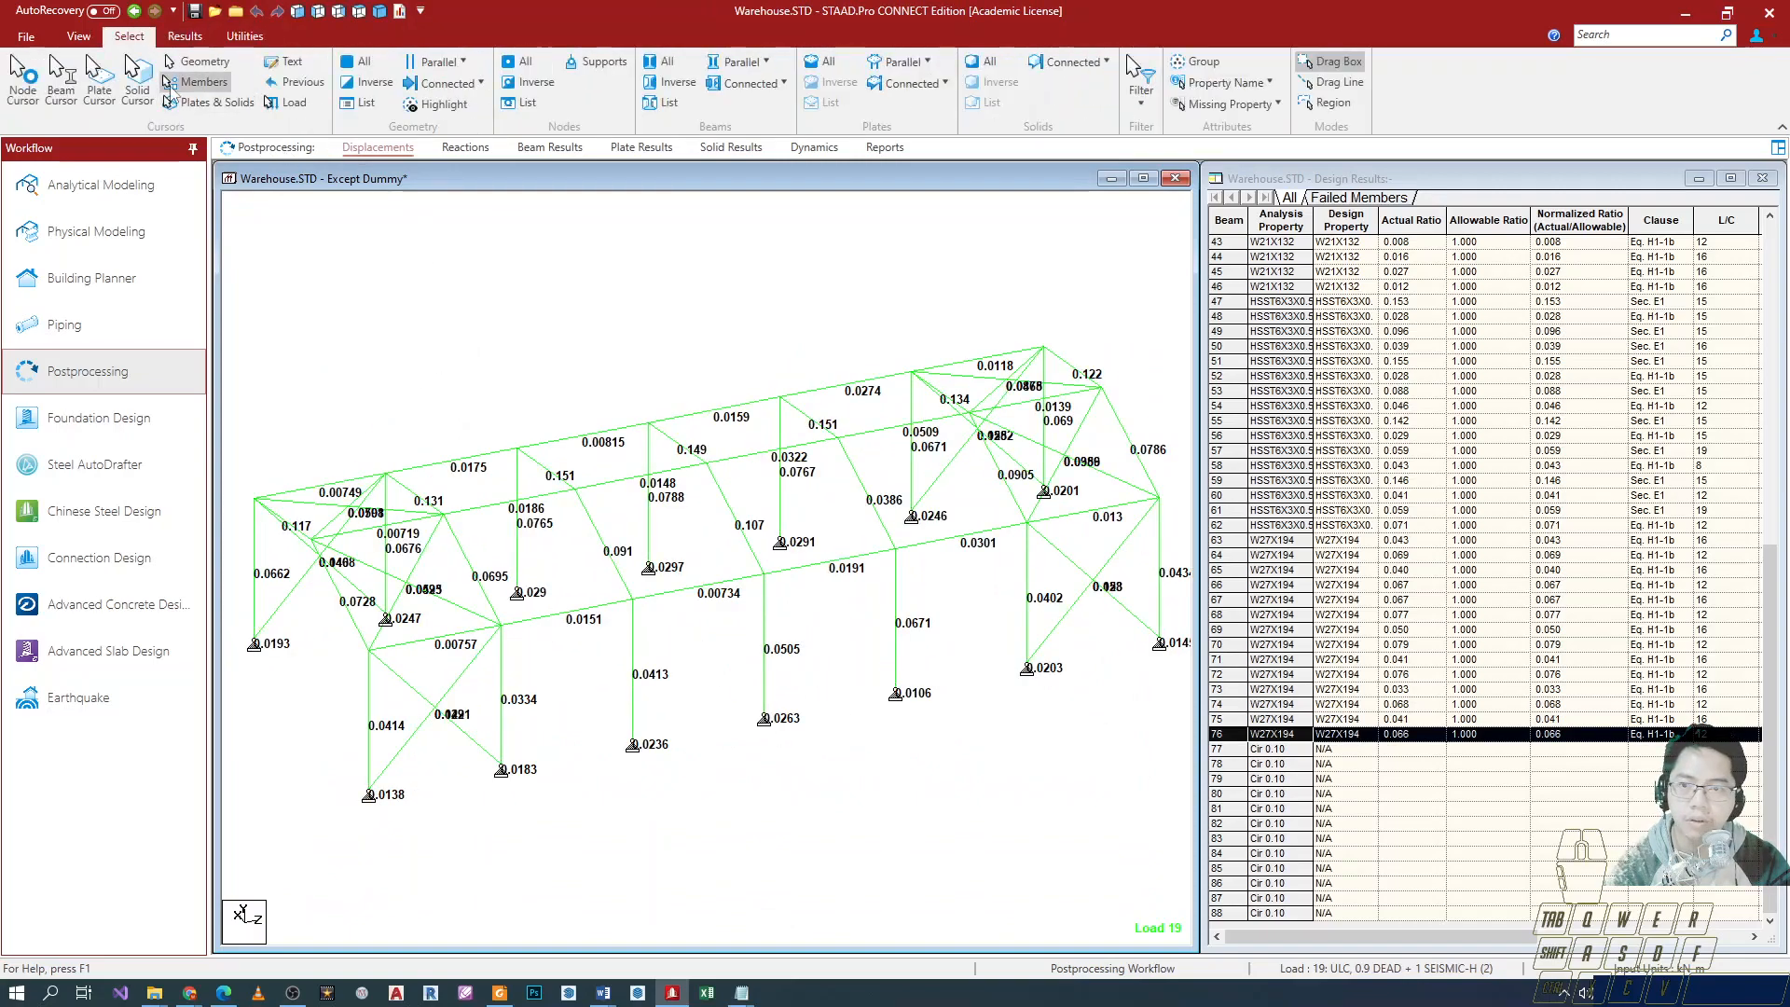
left_click(286, 62)
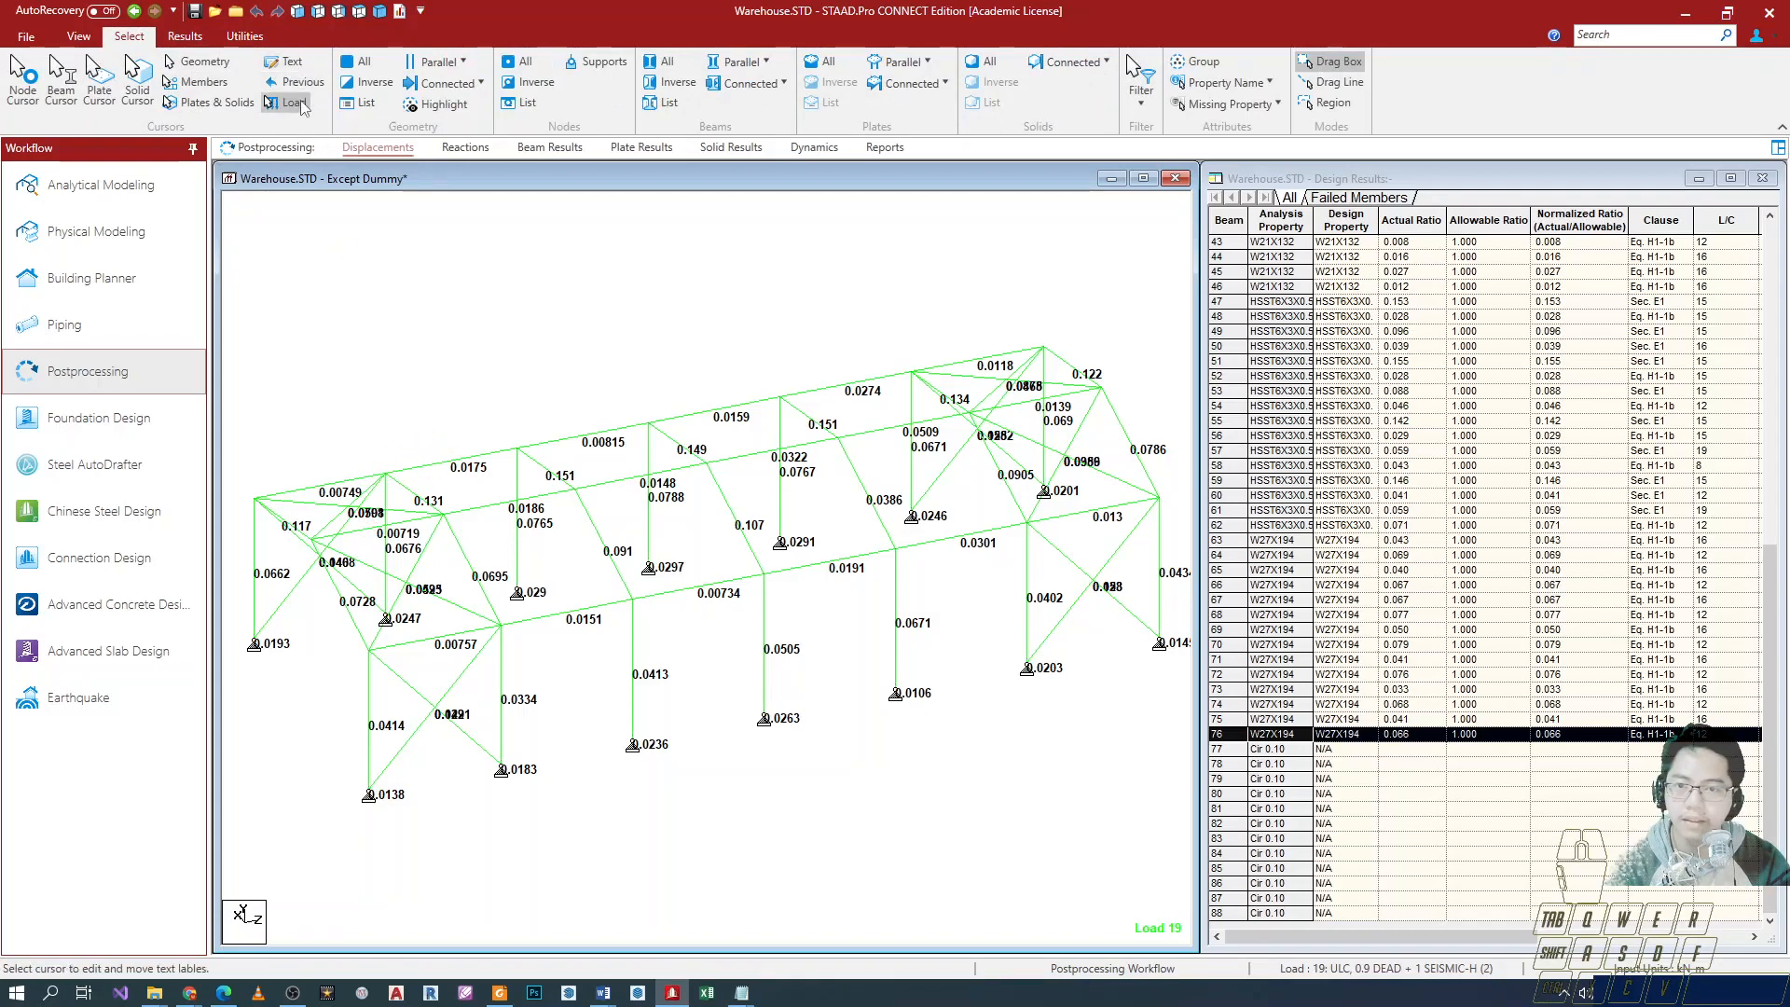
Review the steel design results of column member 72 on the warehouse's opposite long side, including its design strengths and critical load.
scroll(601, 452, "down", 2)
scroll(602, 452, "up", 2)
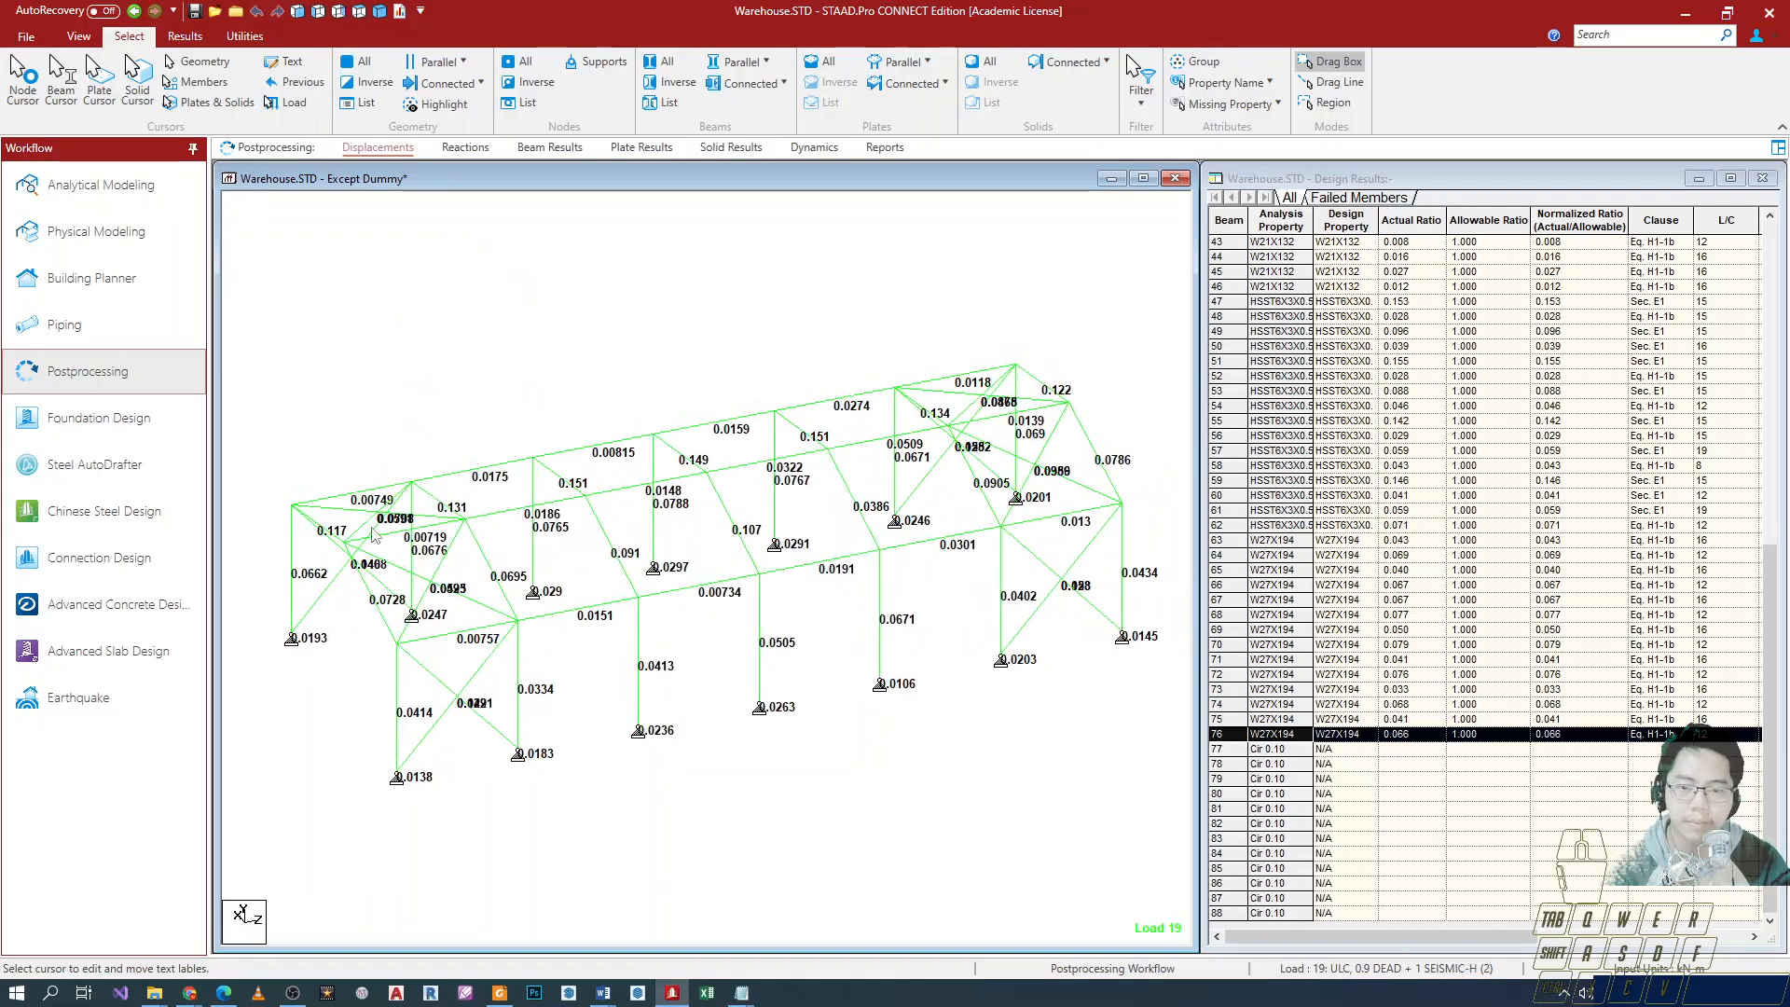
scroll(377, 535, "up", 1)
key("Up")
key("Up")
key("Up")
key("Up")
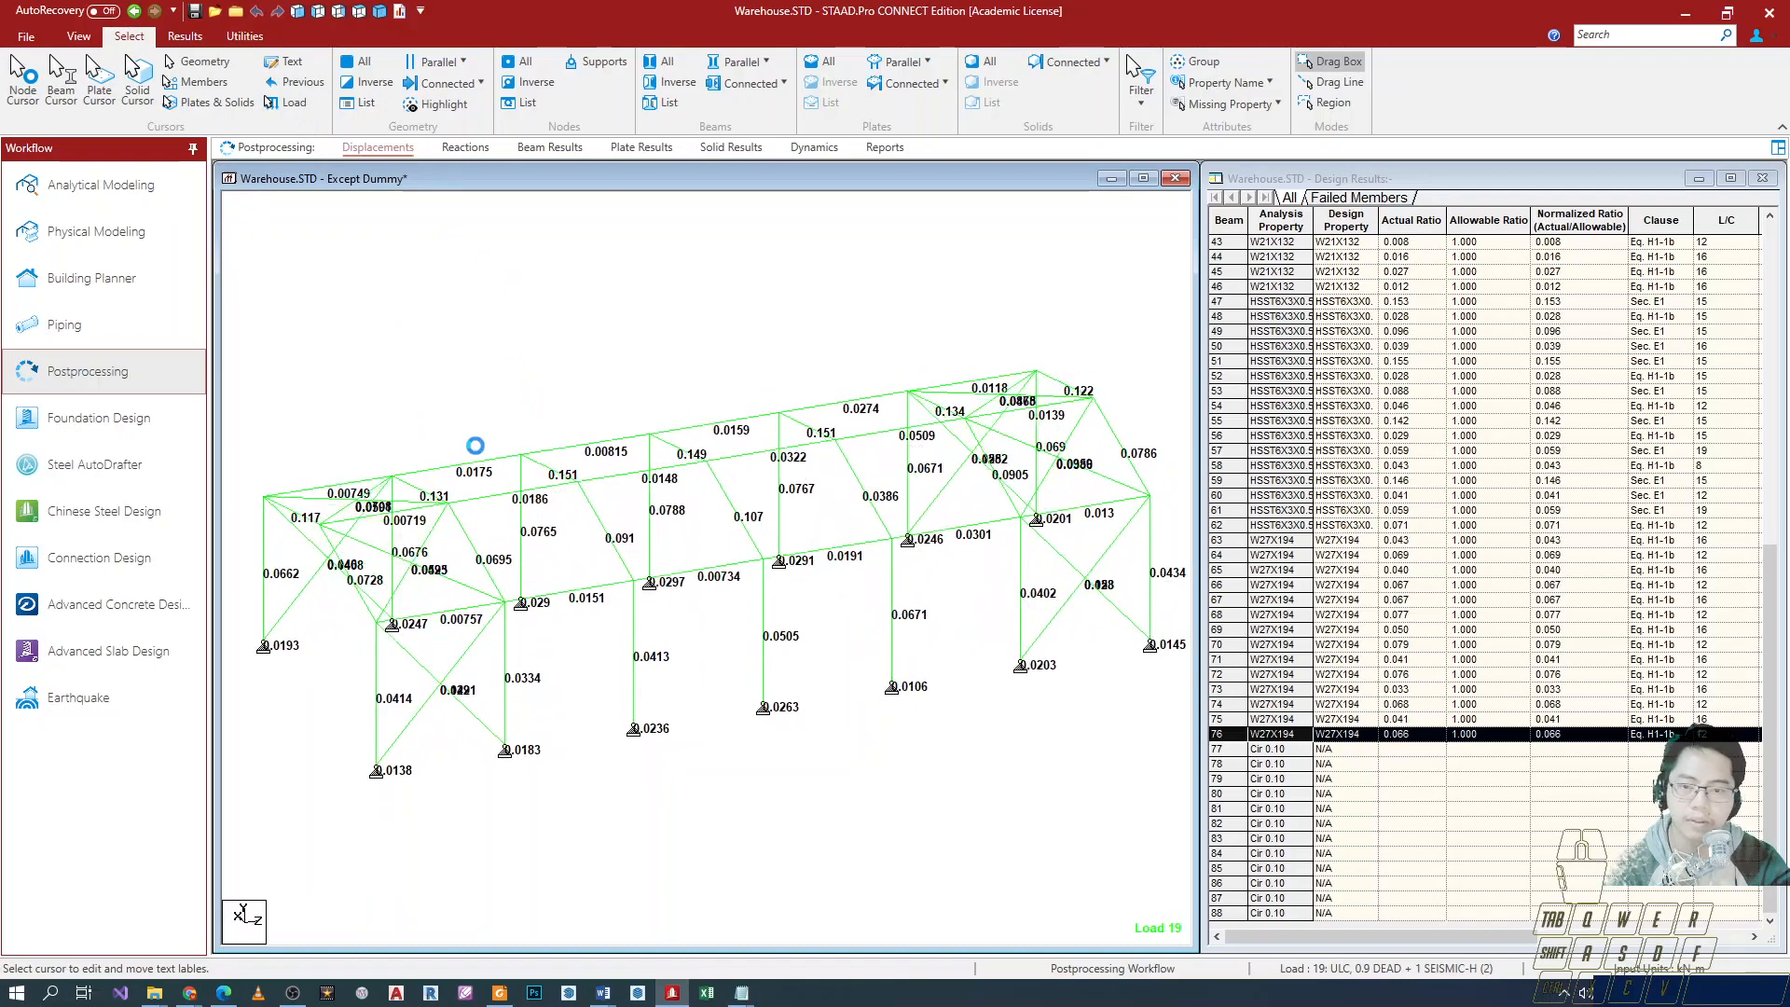
key("Right")
key("Right")
key("Right")
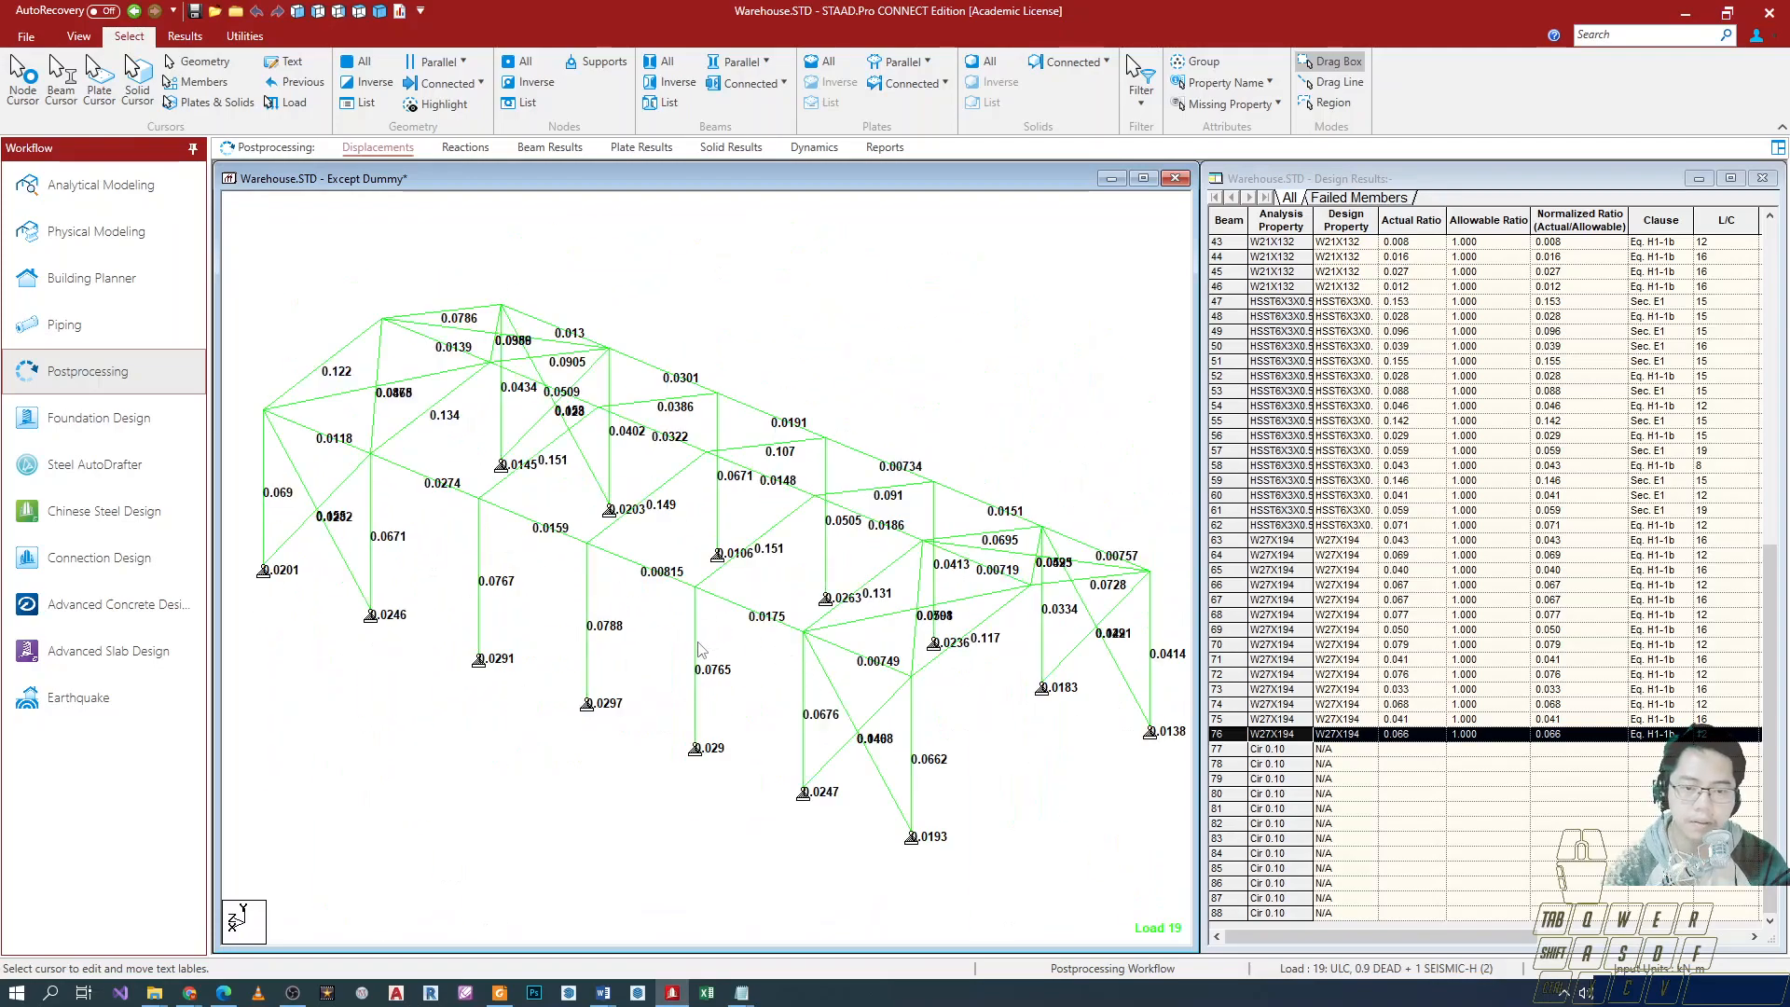
double_click(697, 653)
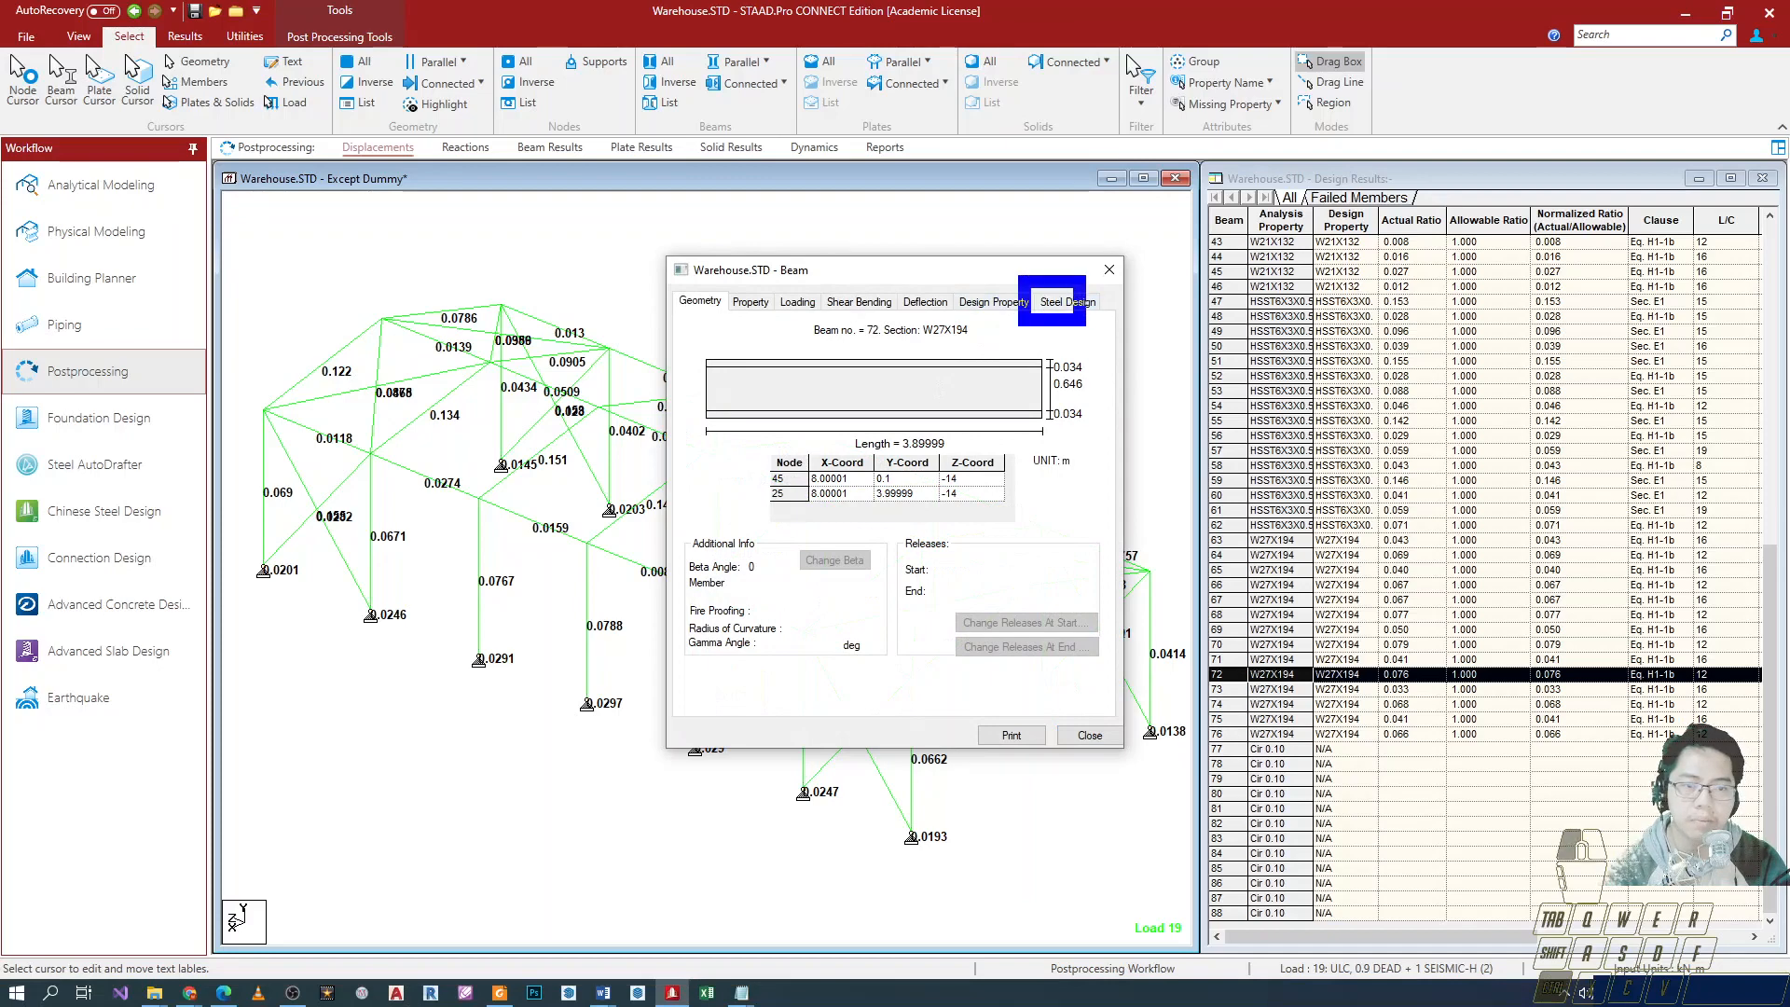
left_click(1069, 304)
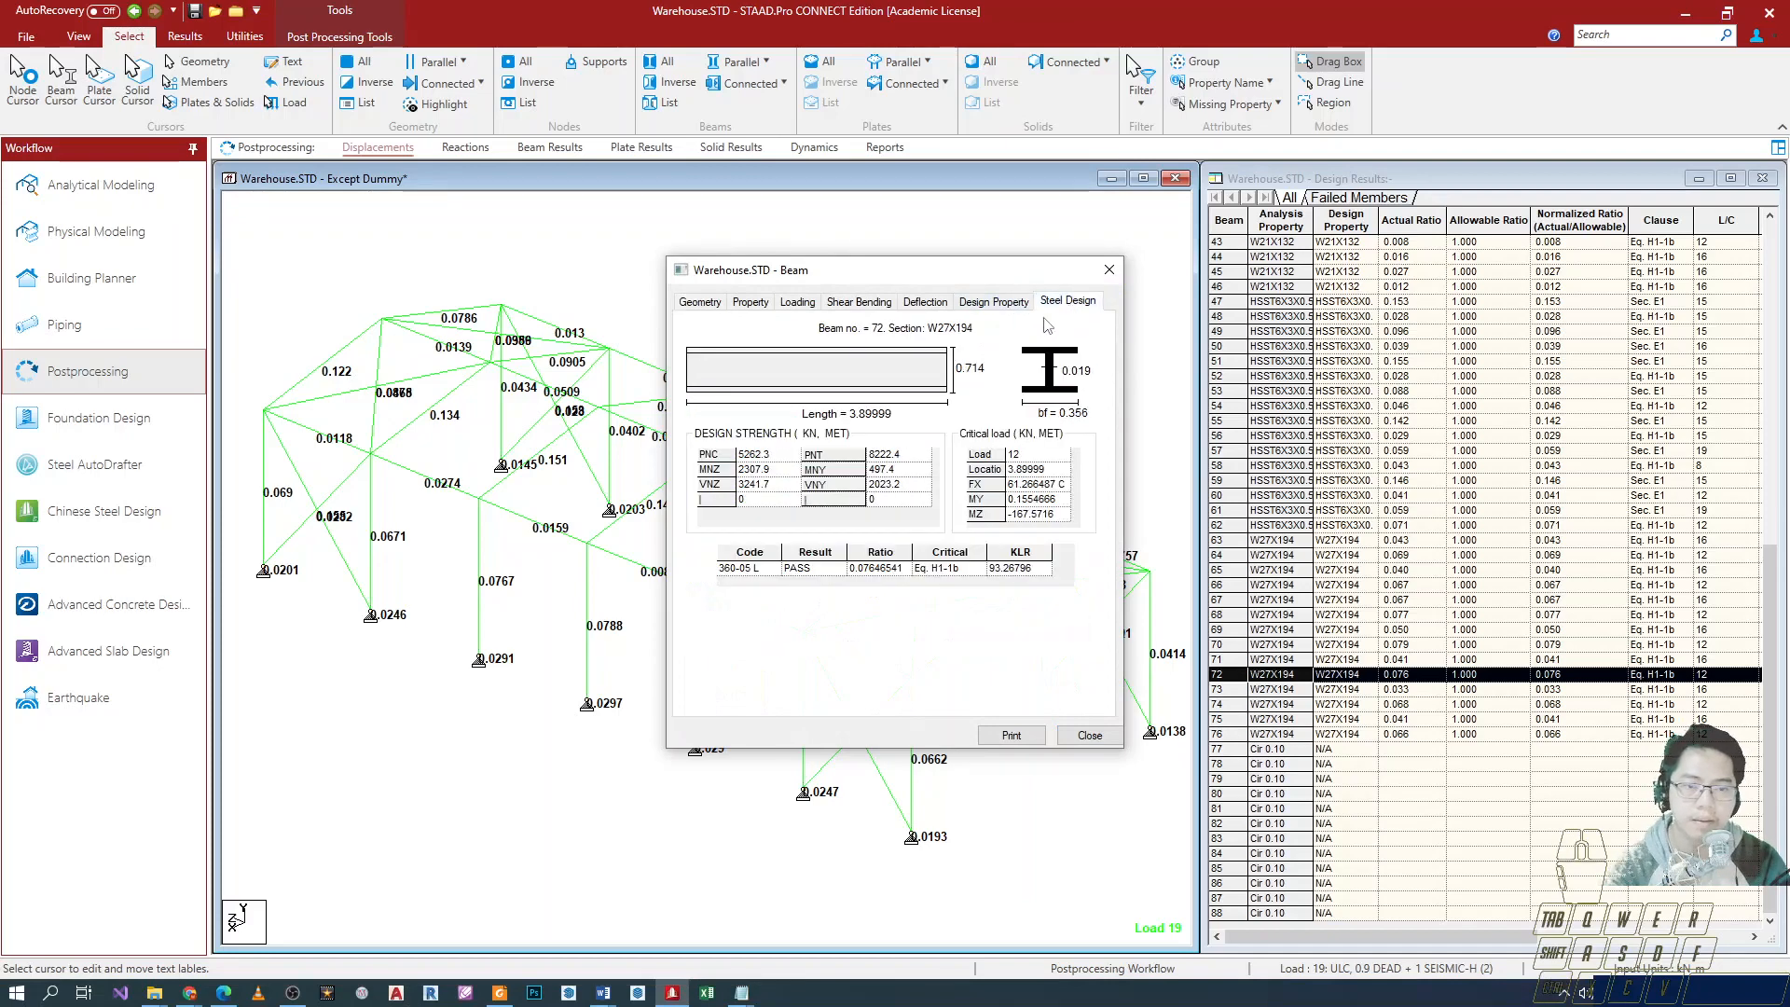
left_click(1108, 271)
Review the steel design results of column member 70, and inspect the geometry details of neighbouring column member 68.
double_click(586, 617)
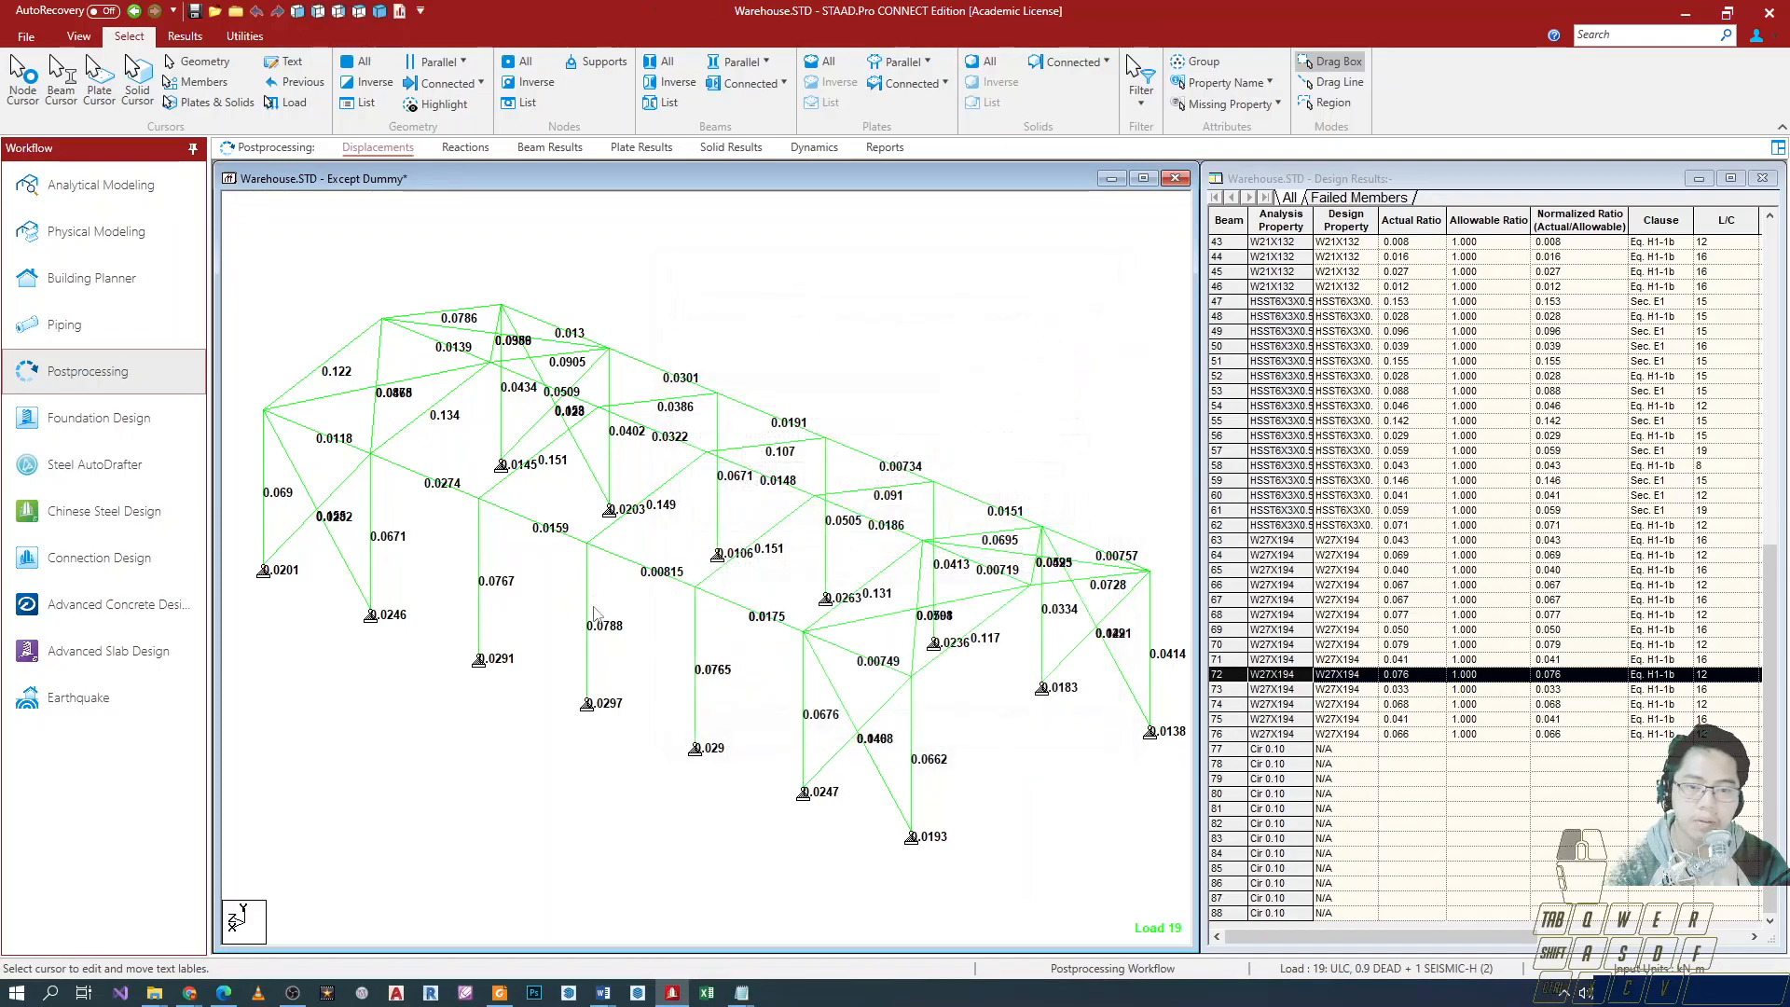
left_click(1069, 302)
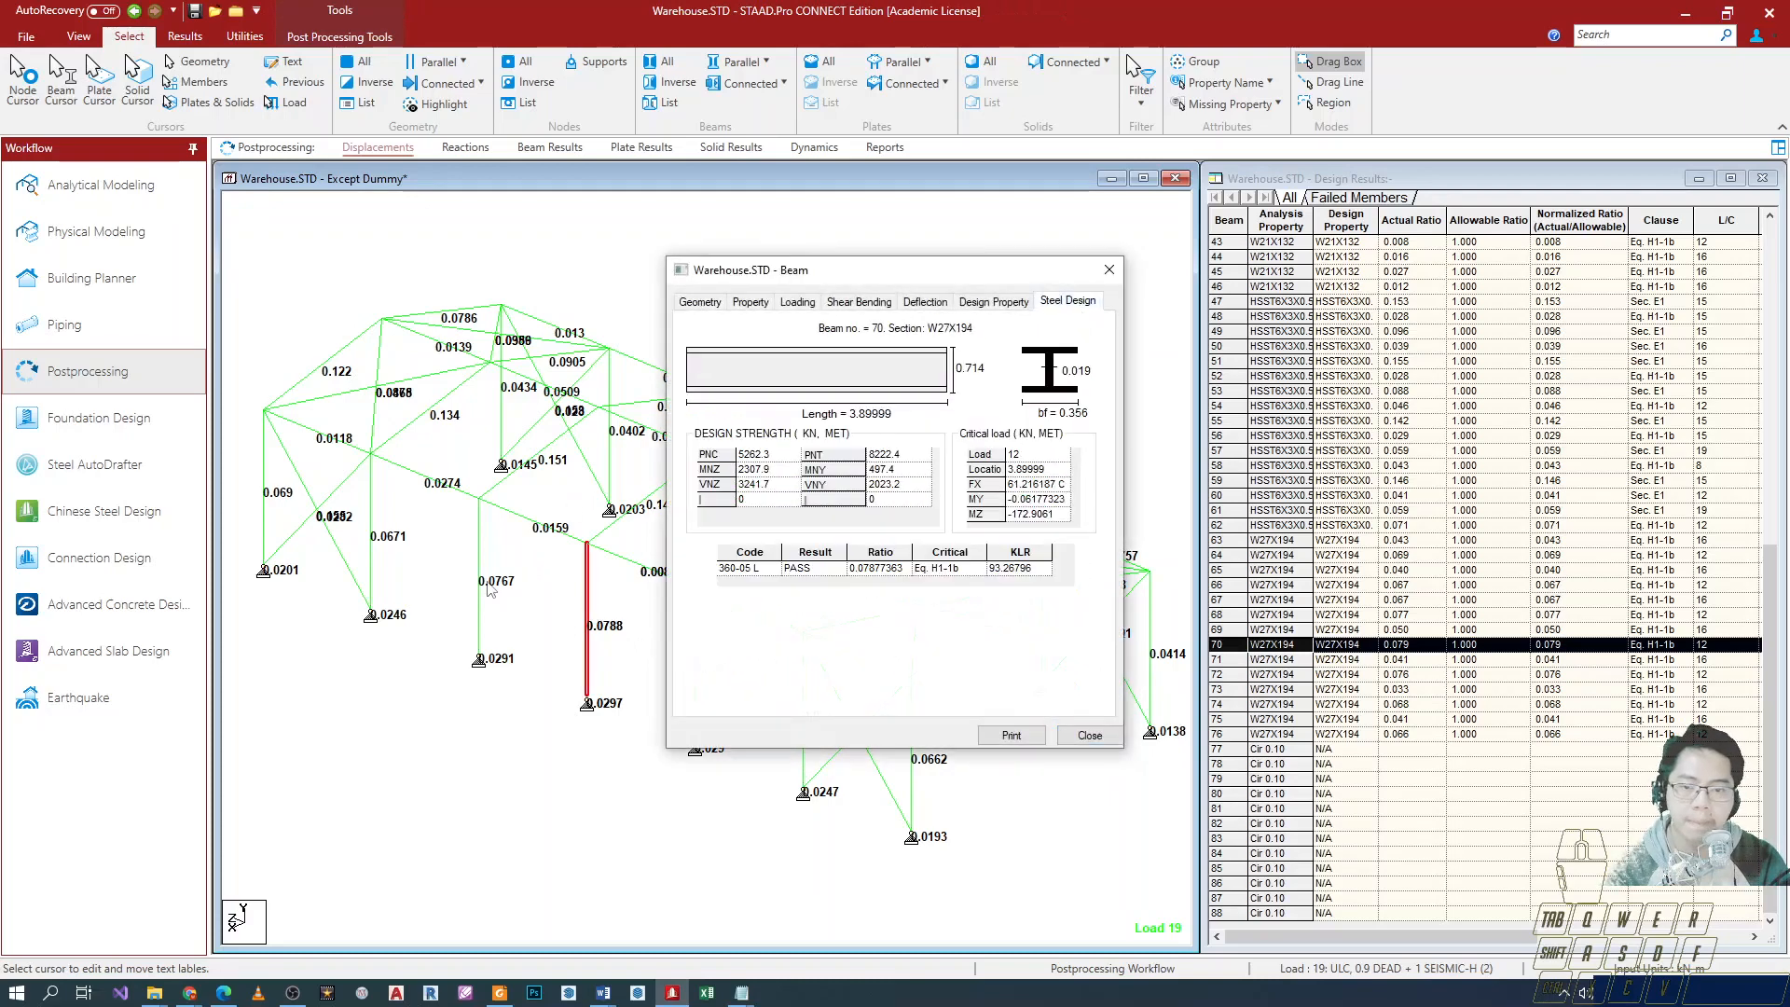
left_click(1109, 269)
double_click(479, 552)
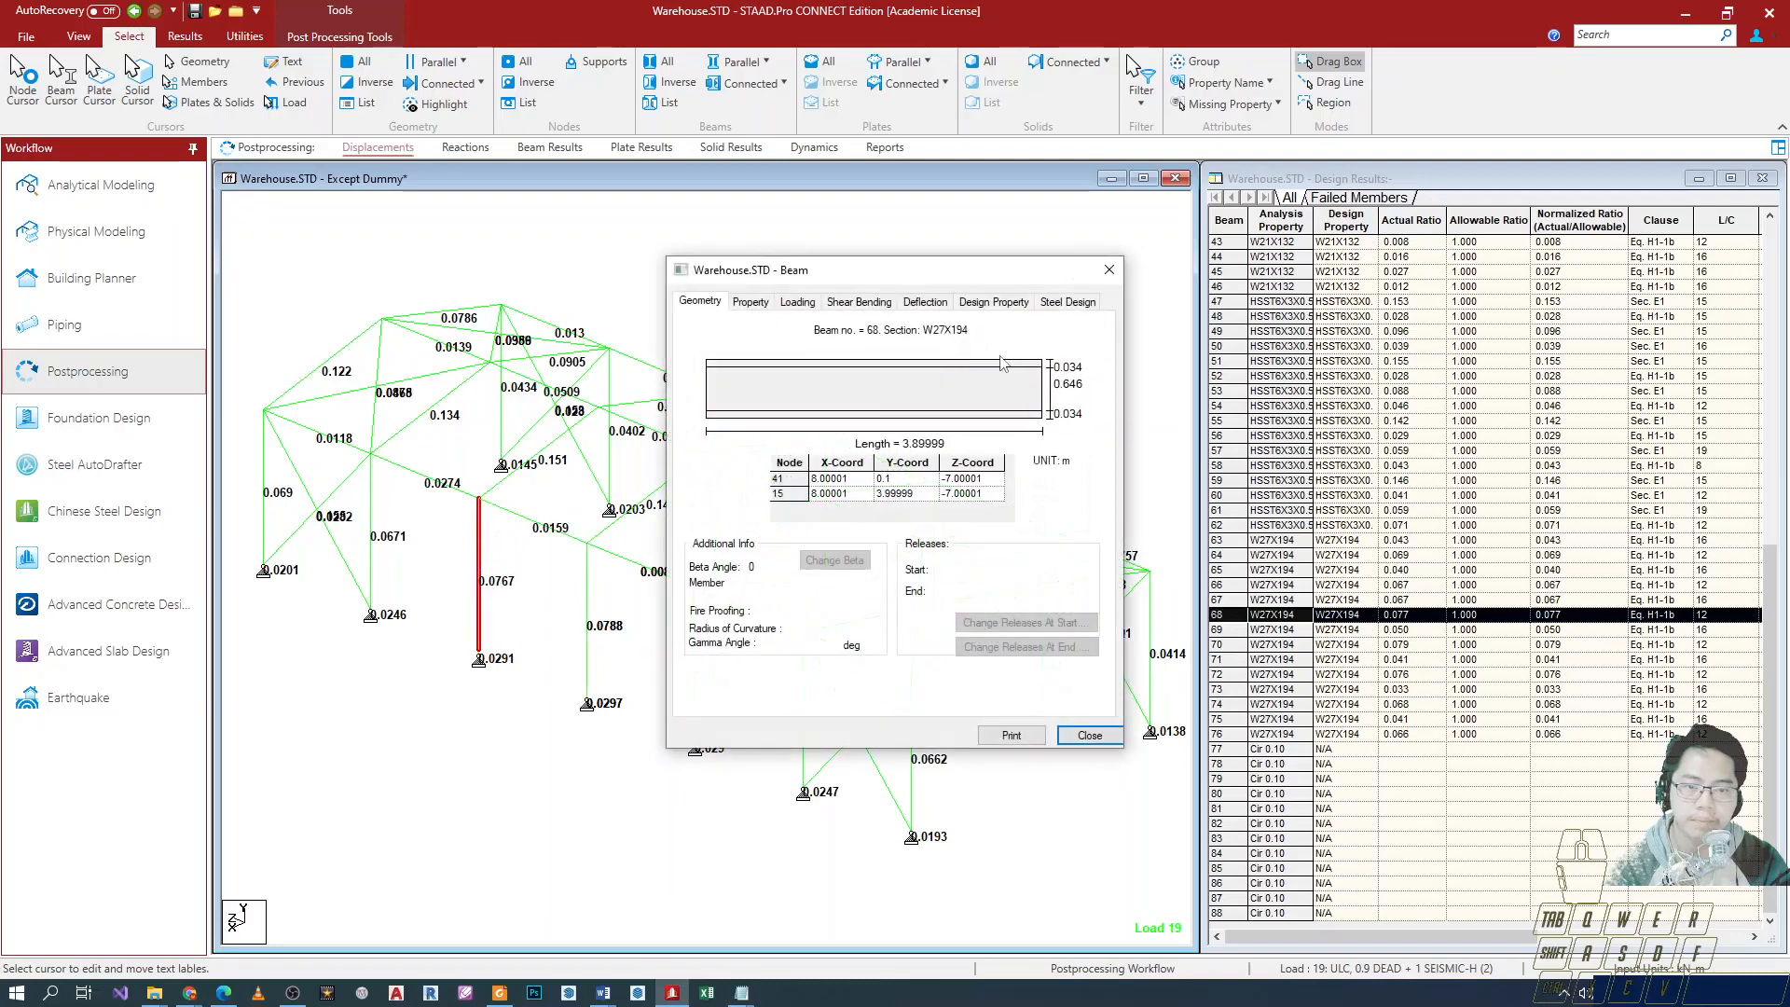
left_click(1105, 274)
Check the steel design results of column member 66 and of column member 73 on the far long side.
double_click(371, 524)
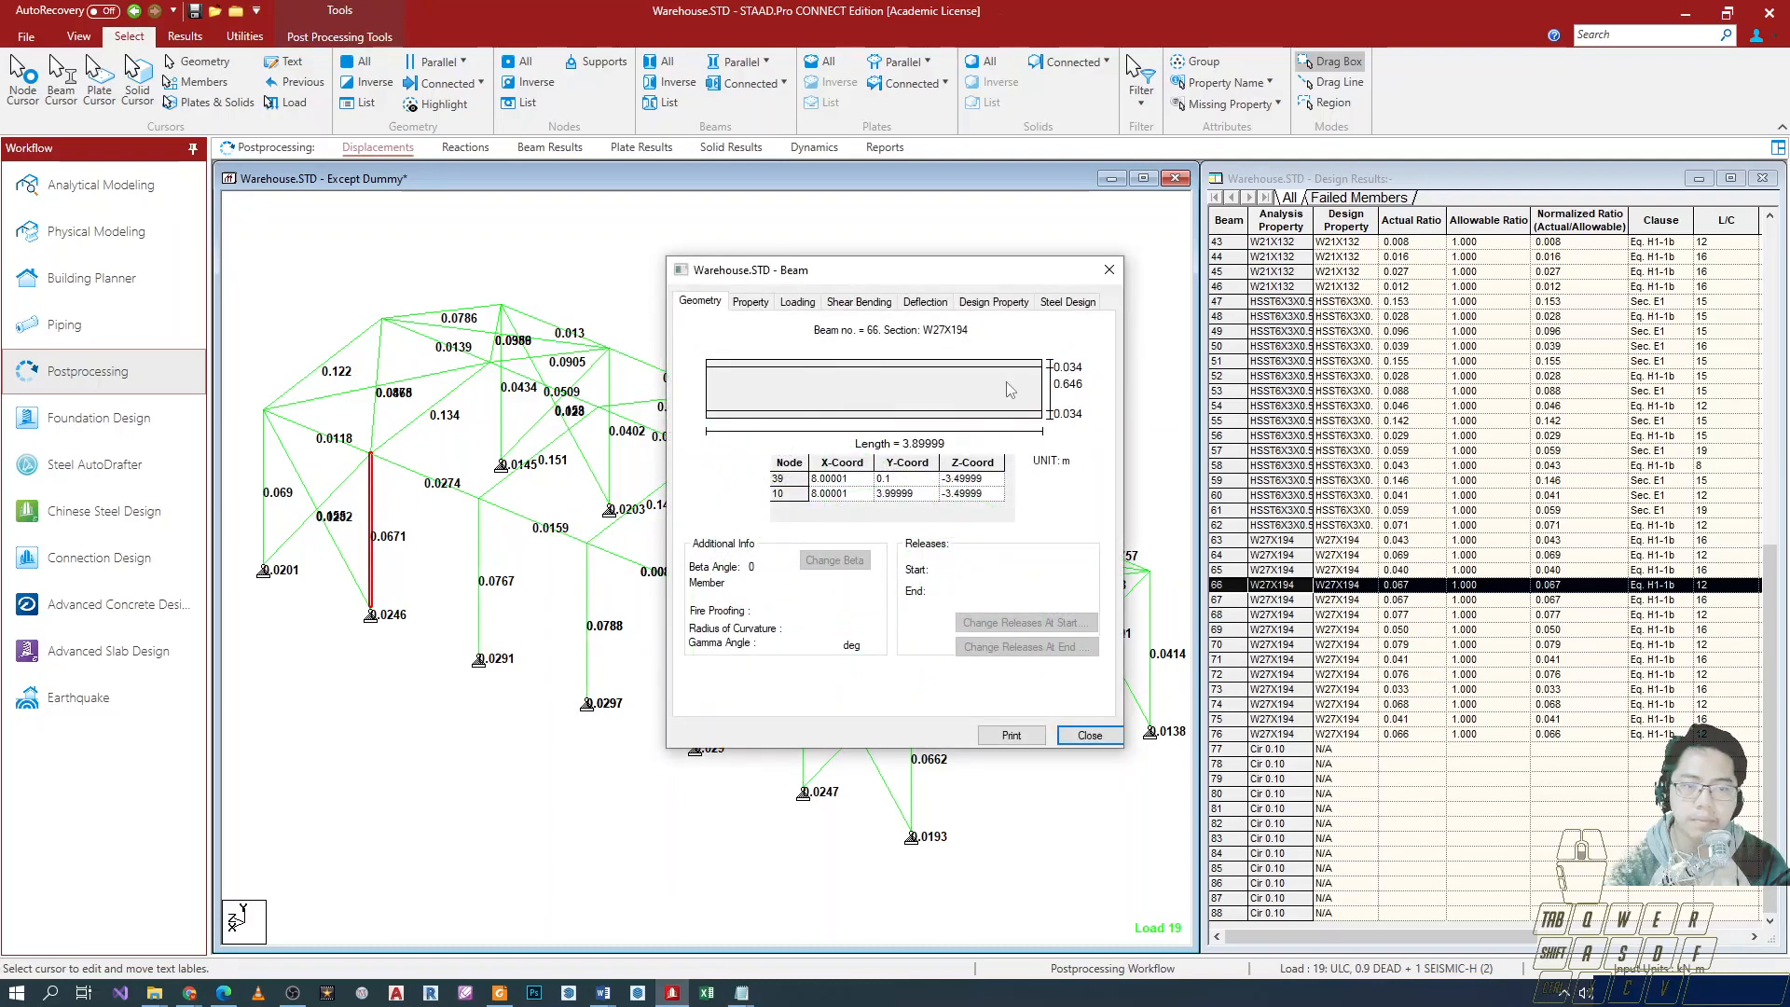
left_click(1068, 302)
left_click(1109, 269)
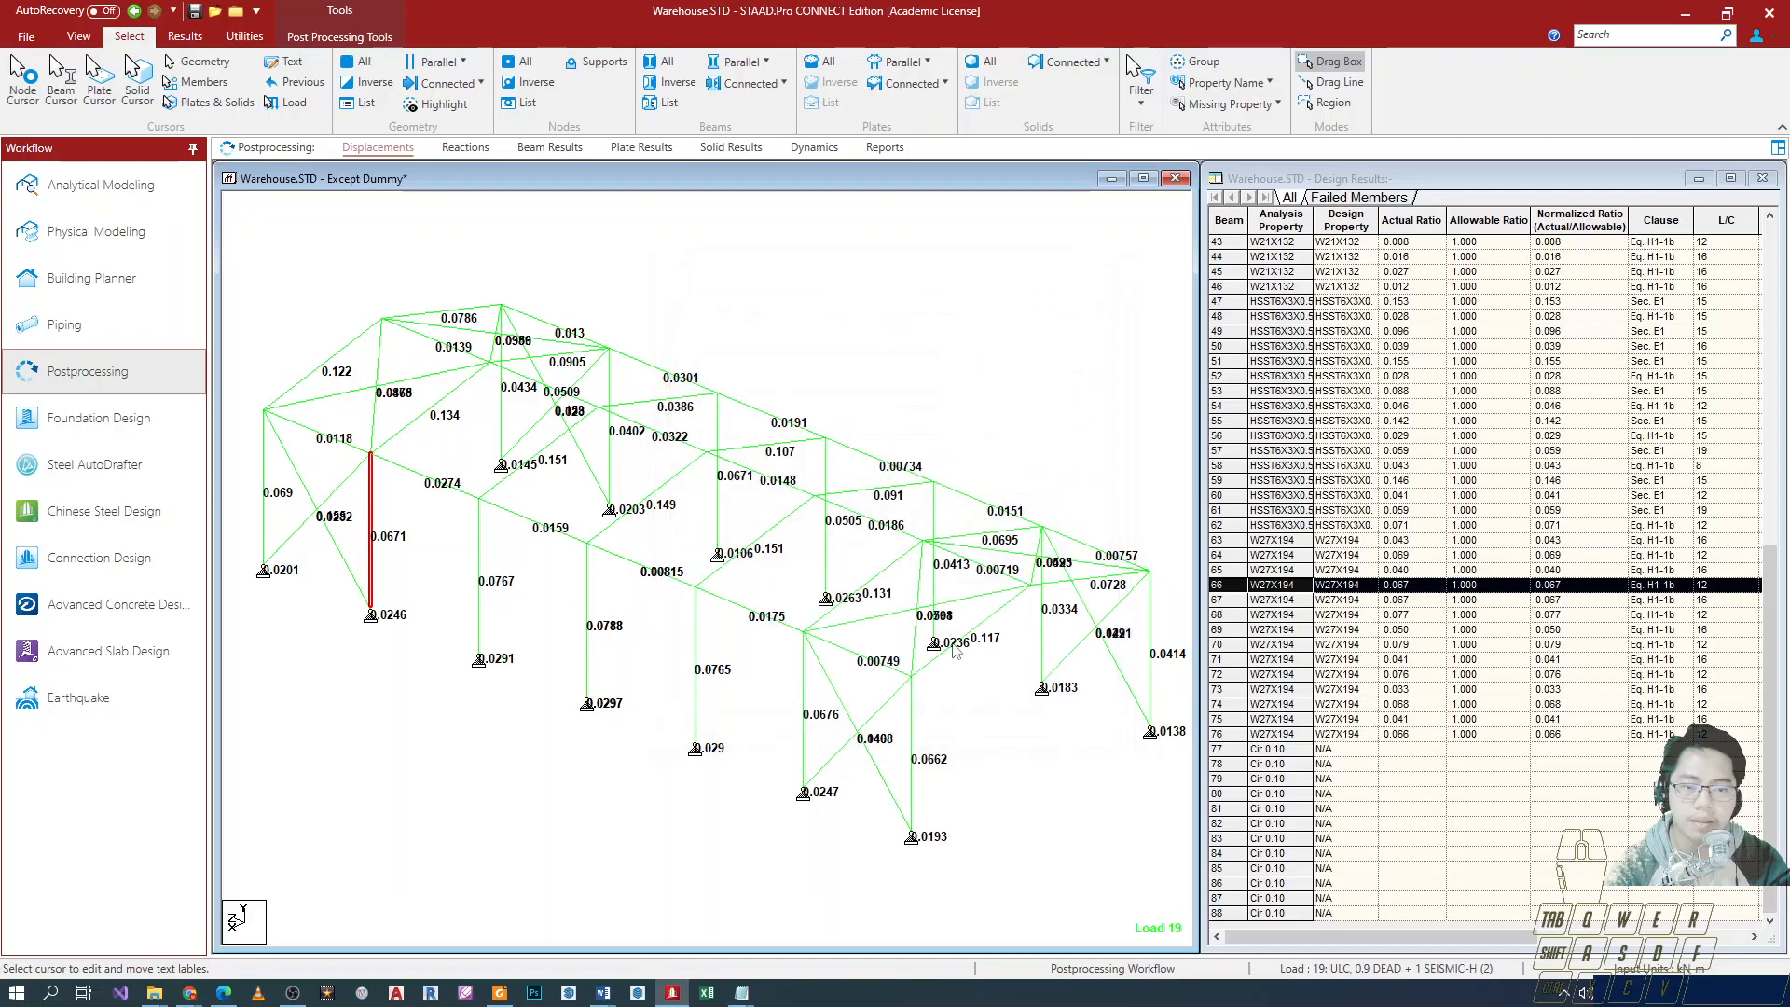
double_click(1043, 645)
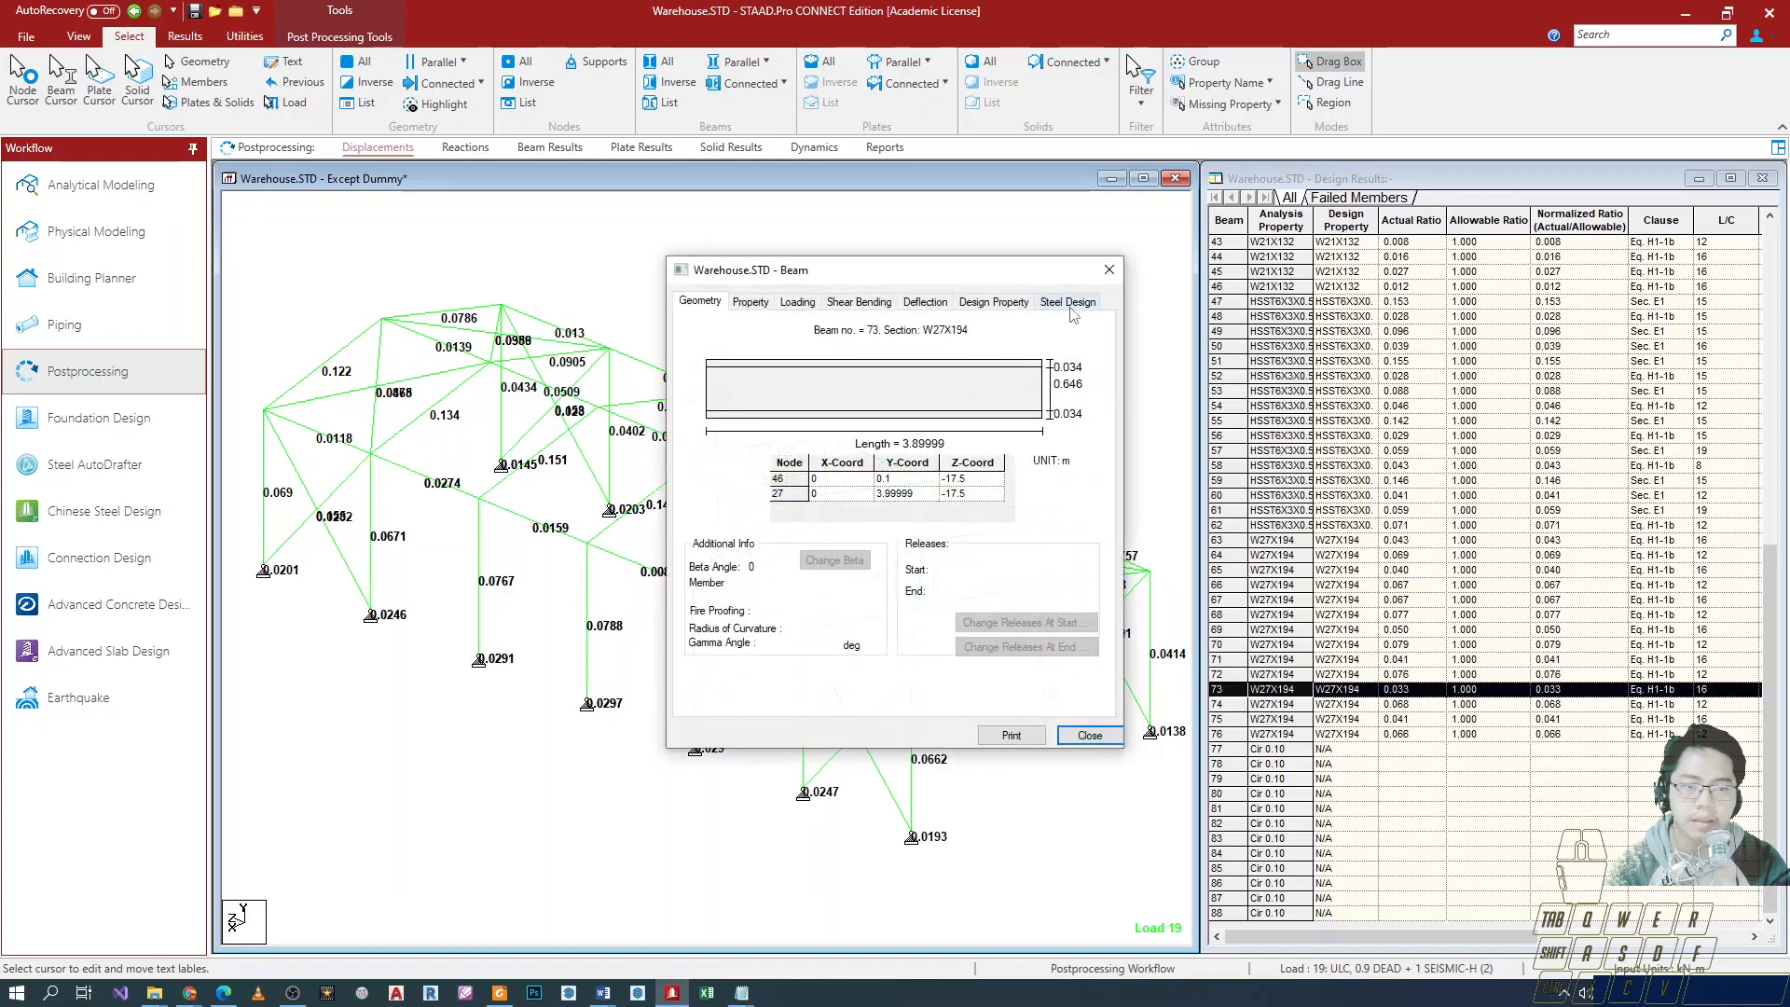
left_click(1070, 305)
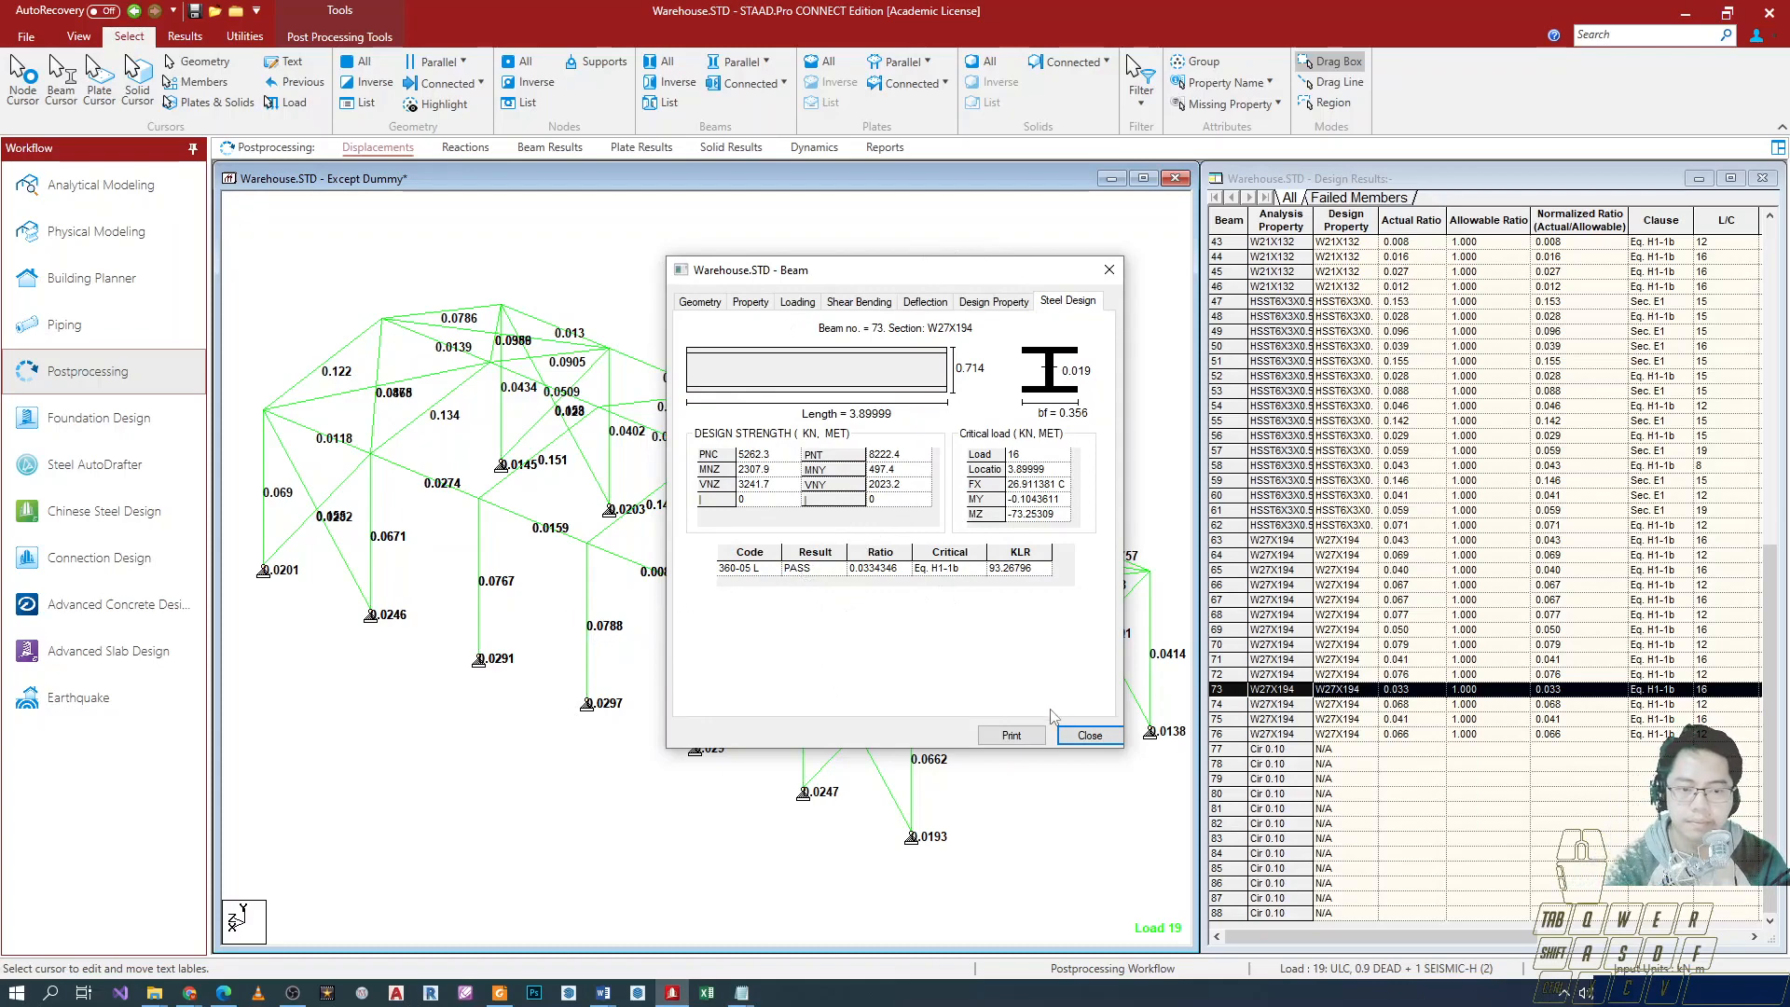
left_click(1082, 736)
Reopen the geometry details of column member 70, close them and clear the member selection.
double_click(587, 623)
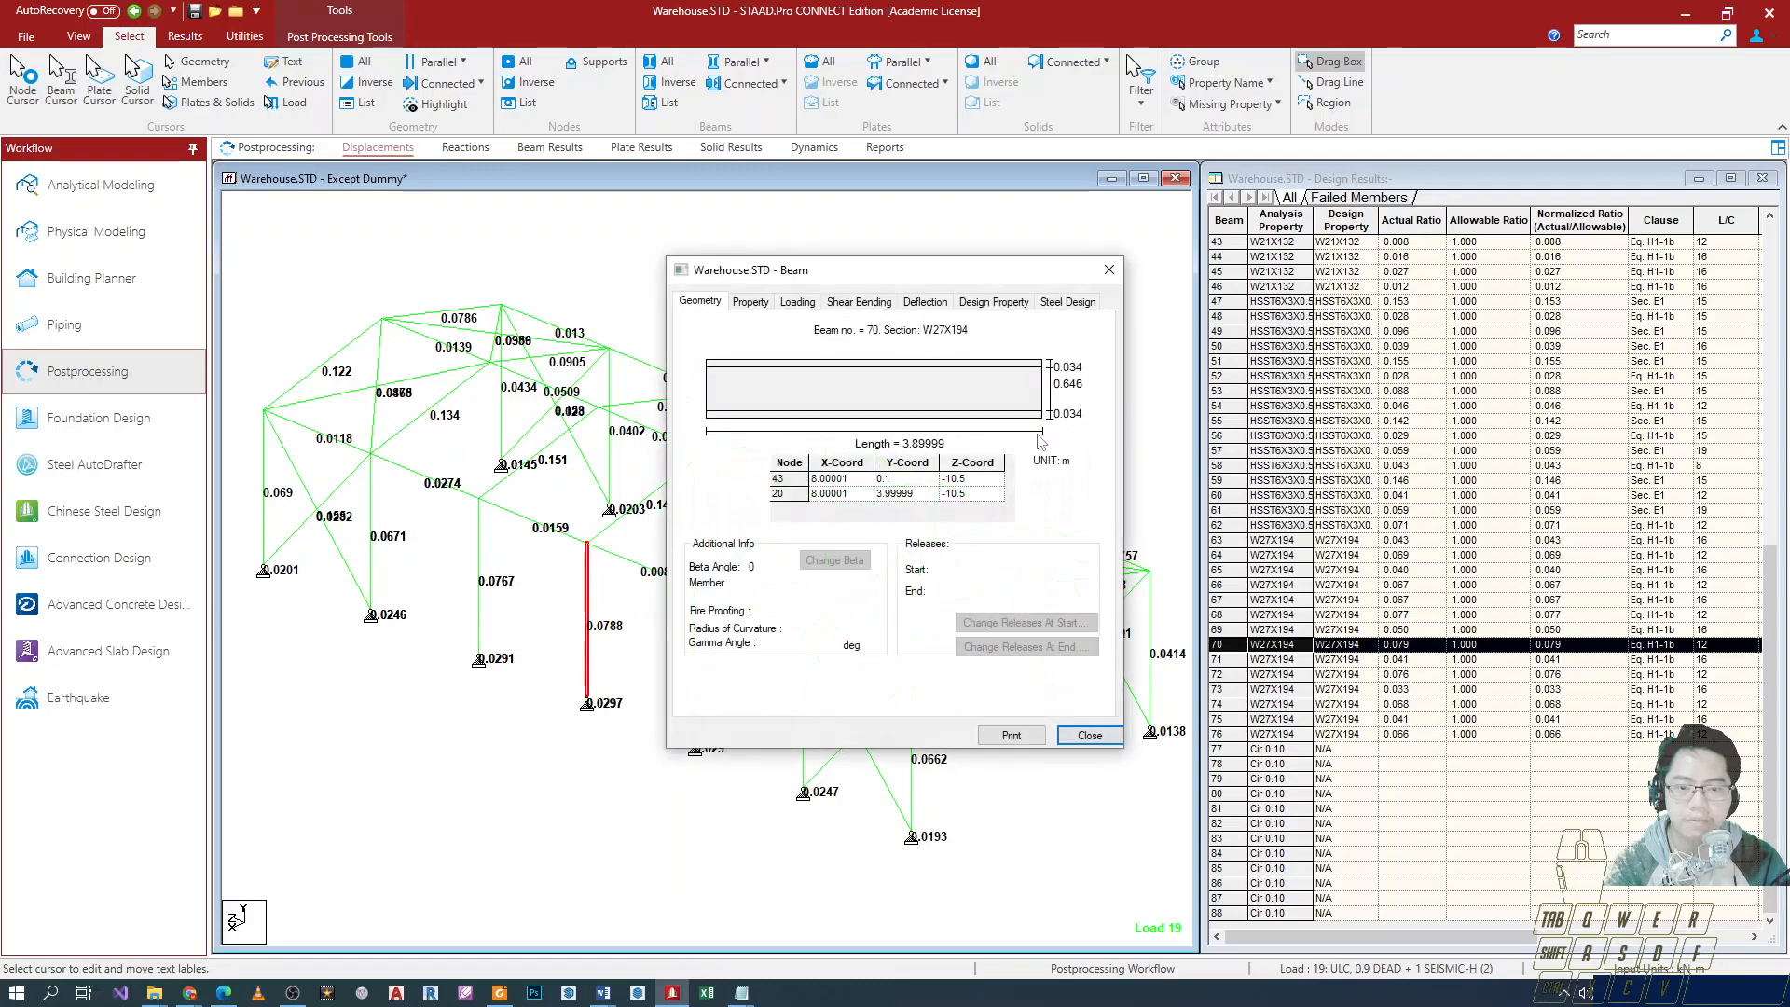
left_click(1107, 275)
scroll(764, 531, "down", 5)
scroll(681, 625, "up", 3)
scroll(524, 743, "up", 1)
left_click(517, 708)
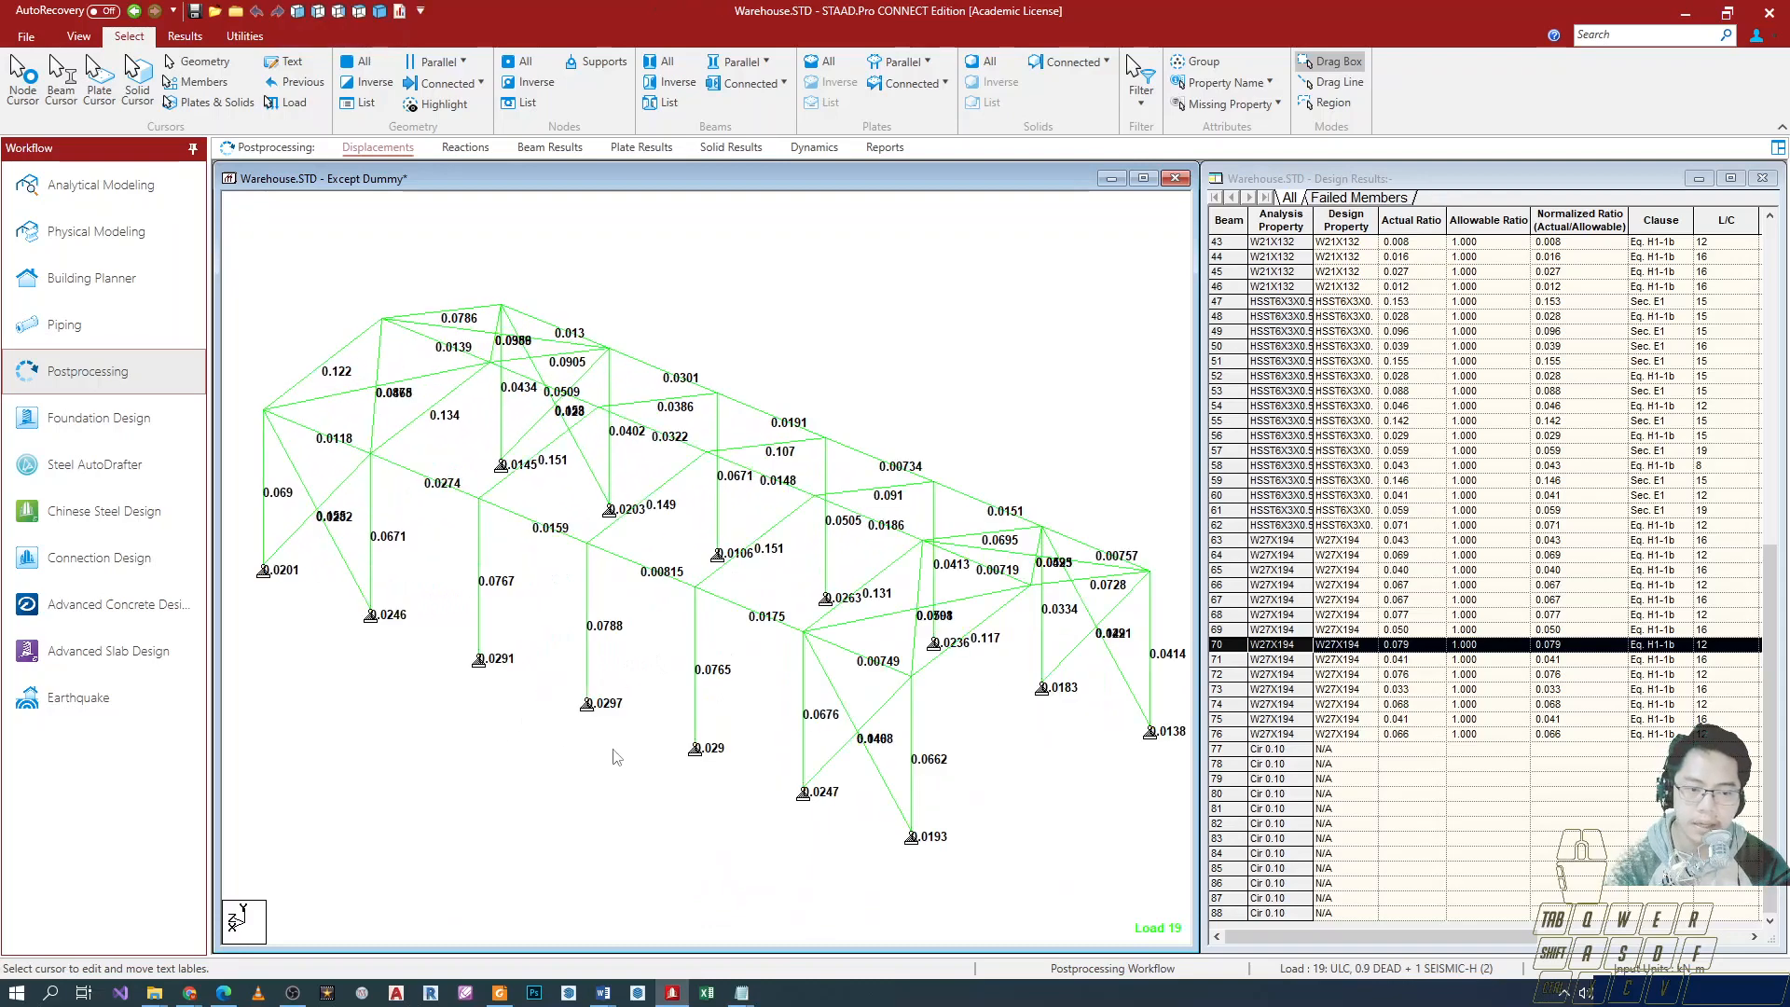
scroll(615, 757, "down", 2)
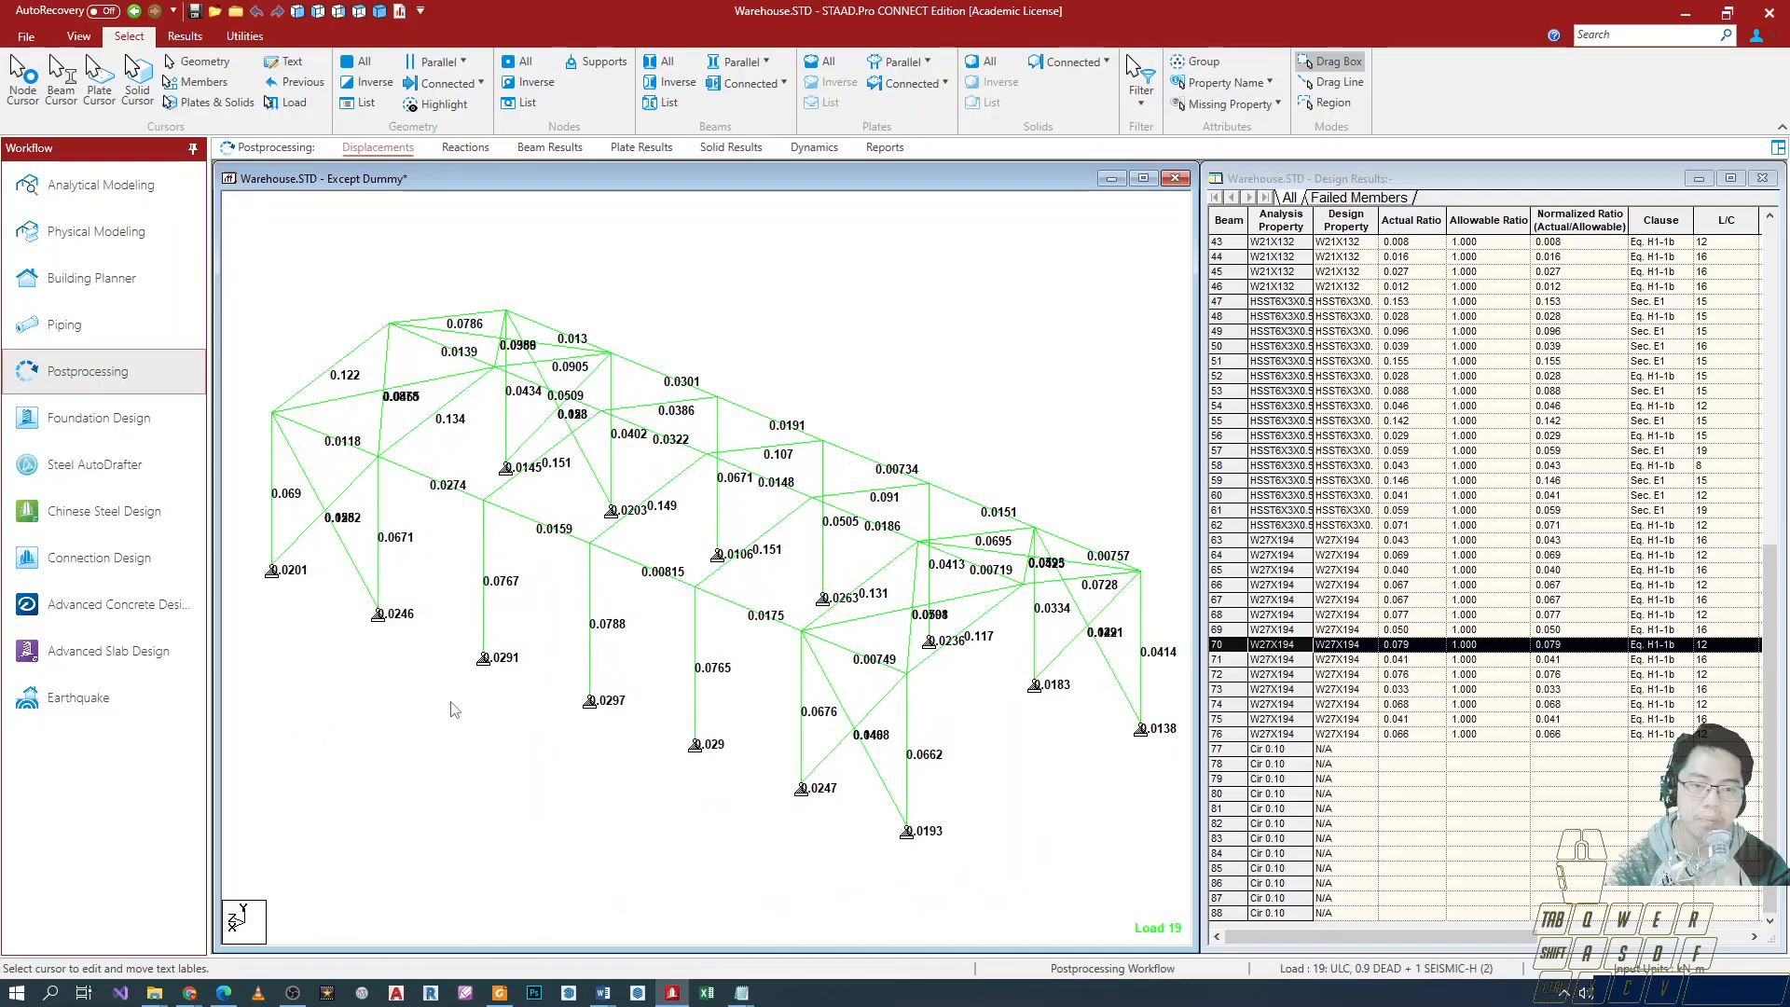